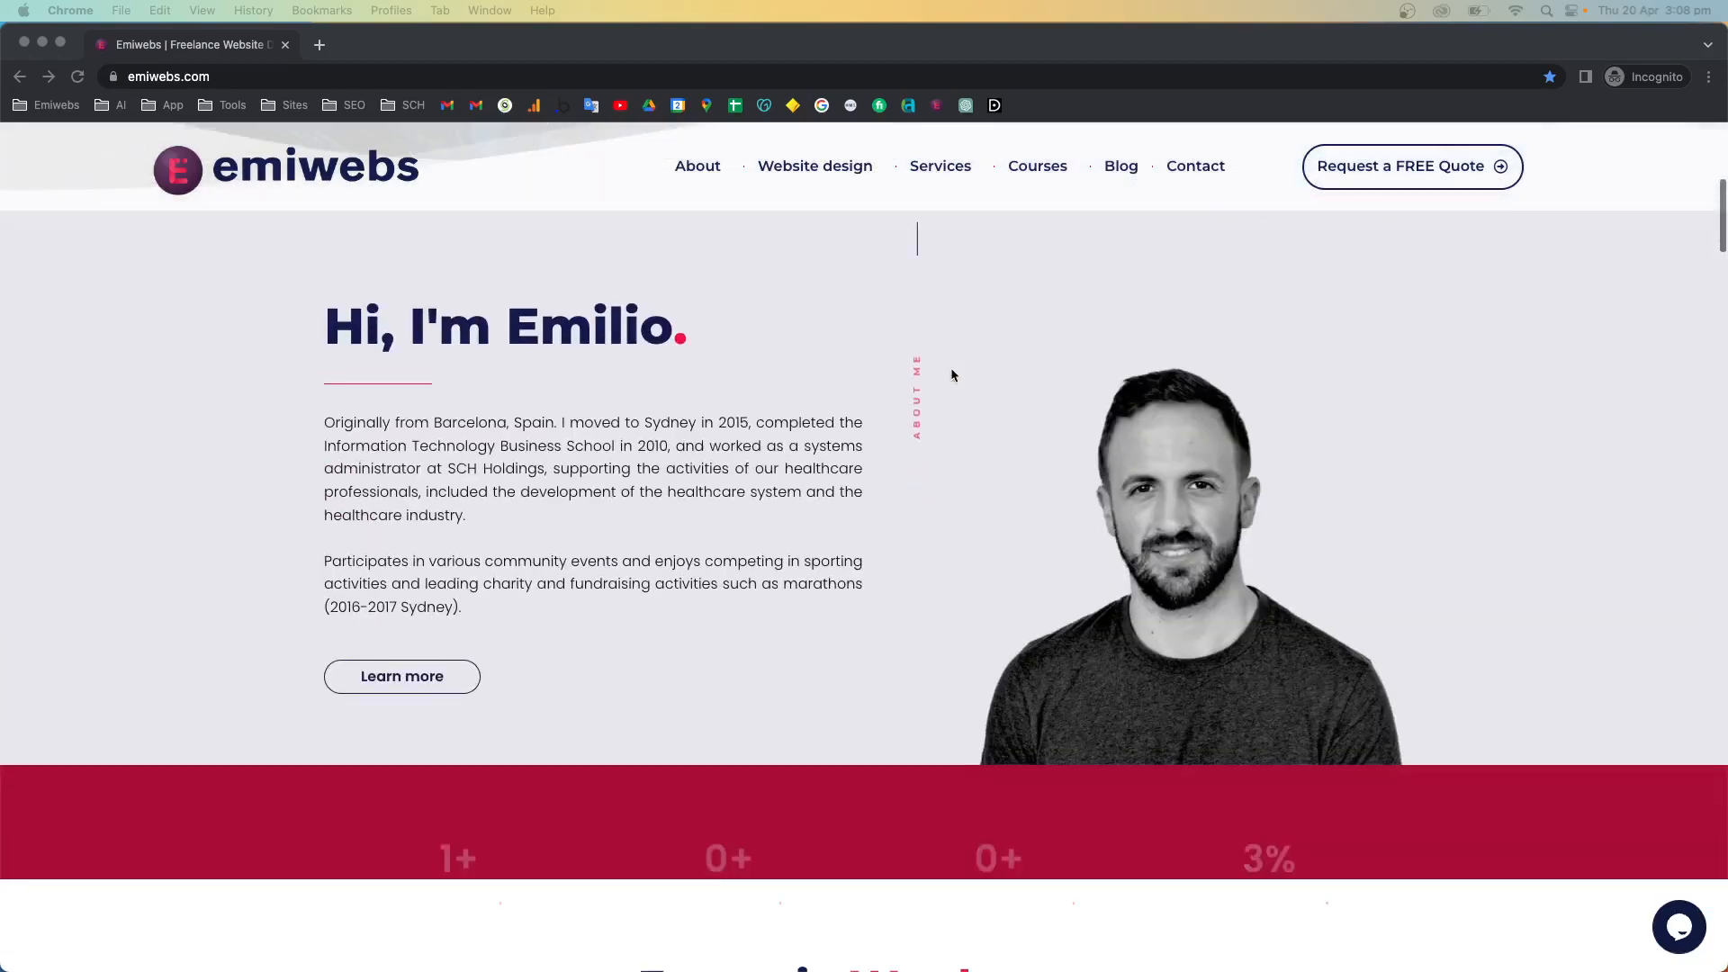
Examine how the header of the emiwebs.com homepage behaves at different positions on the page
scroll(954, 375, "up", 20)
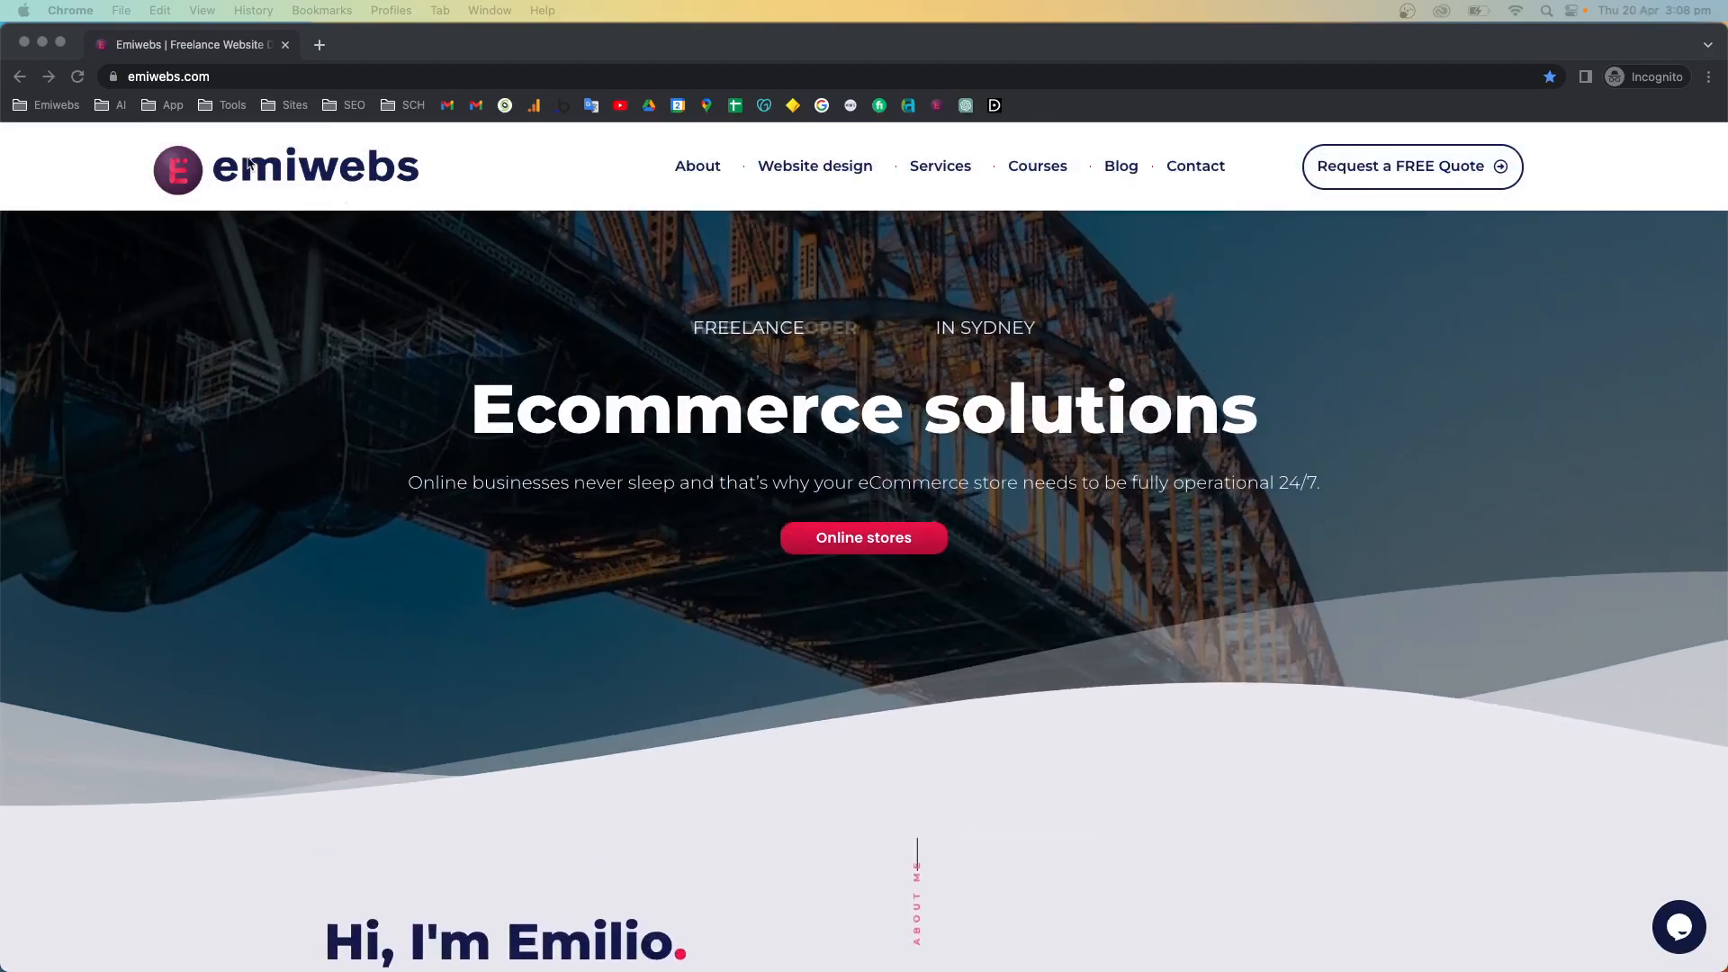
scroll(342, 321, "down", 5)
scroll(342, 321, "up", 3)
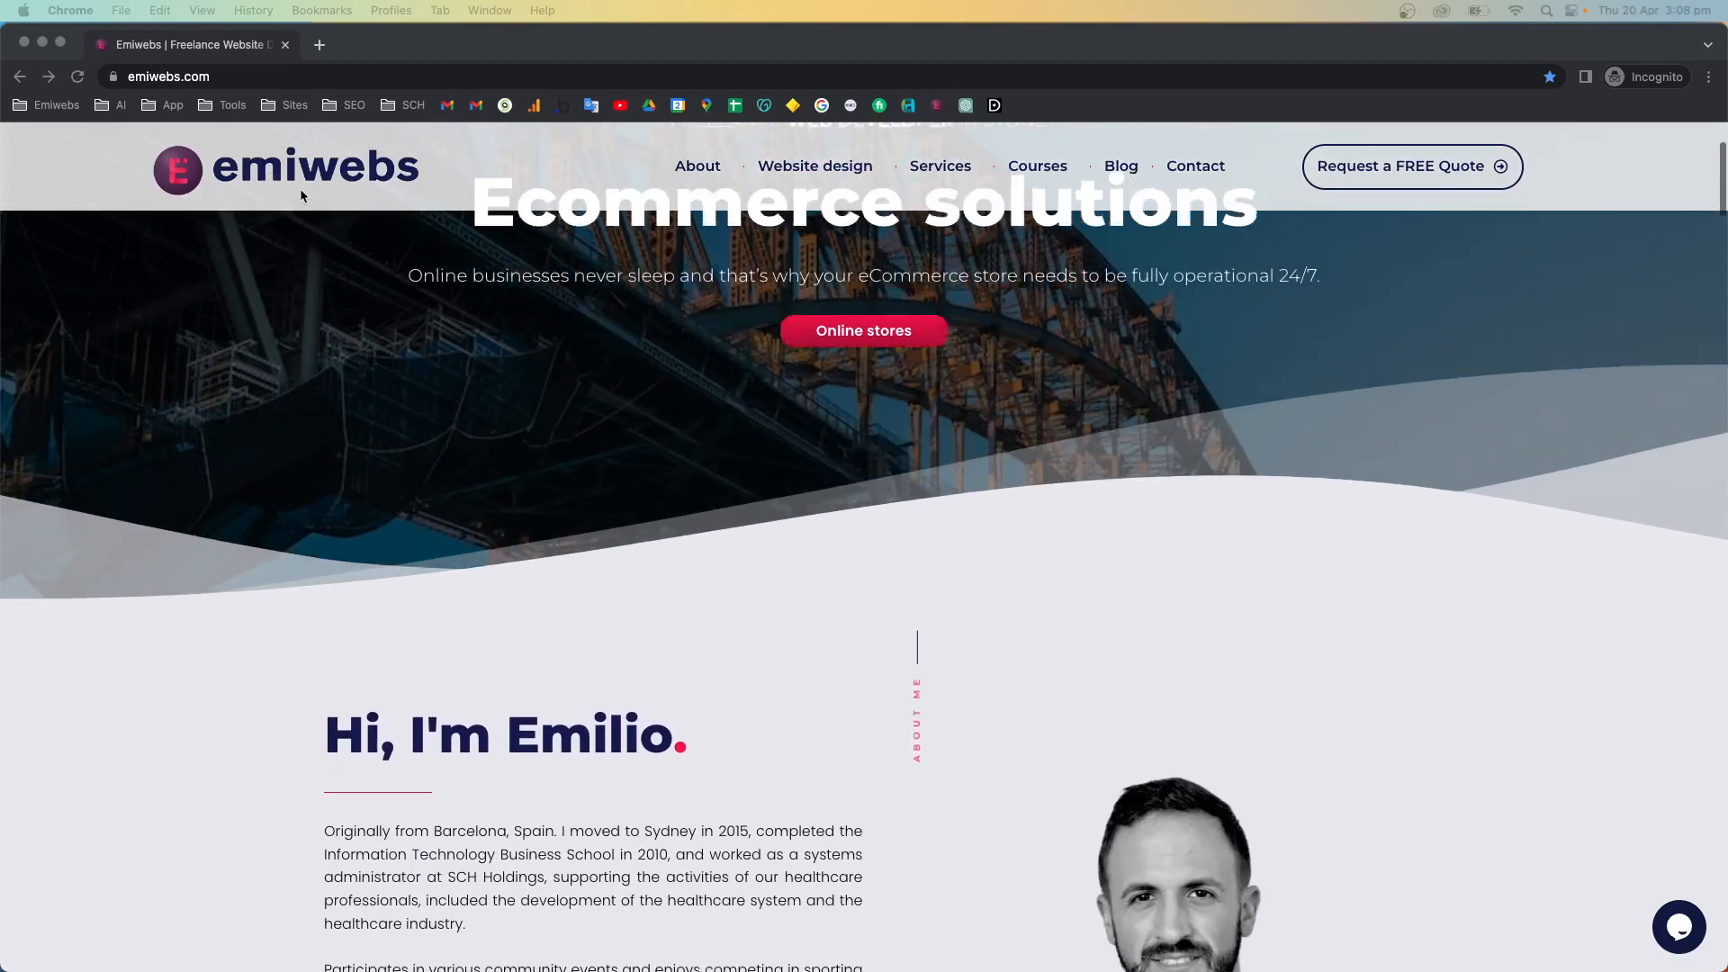
scroll(495, 239, "down", 10)
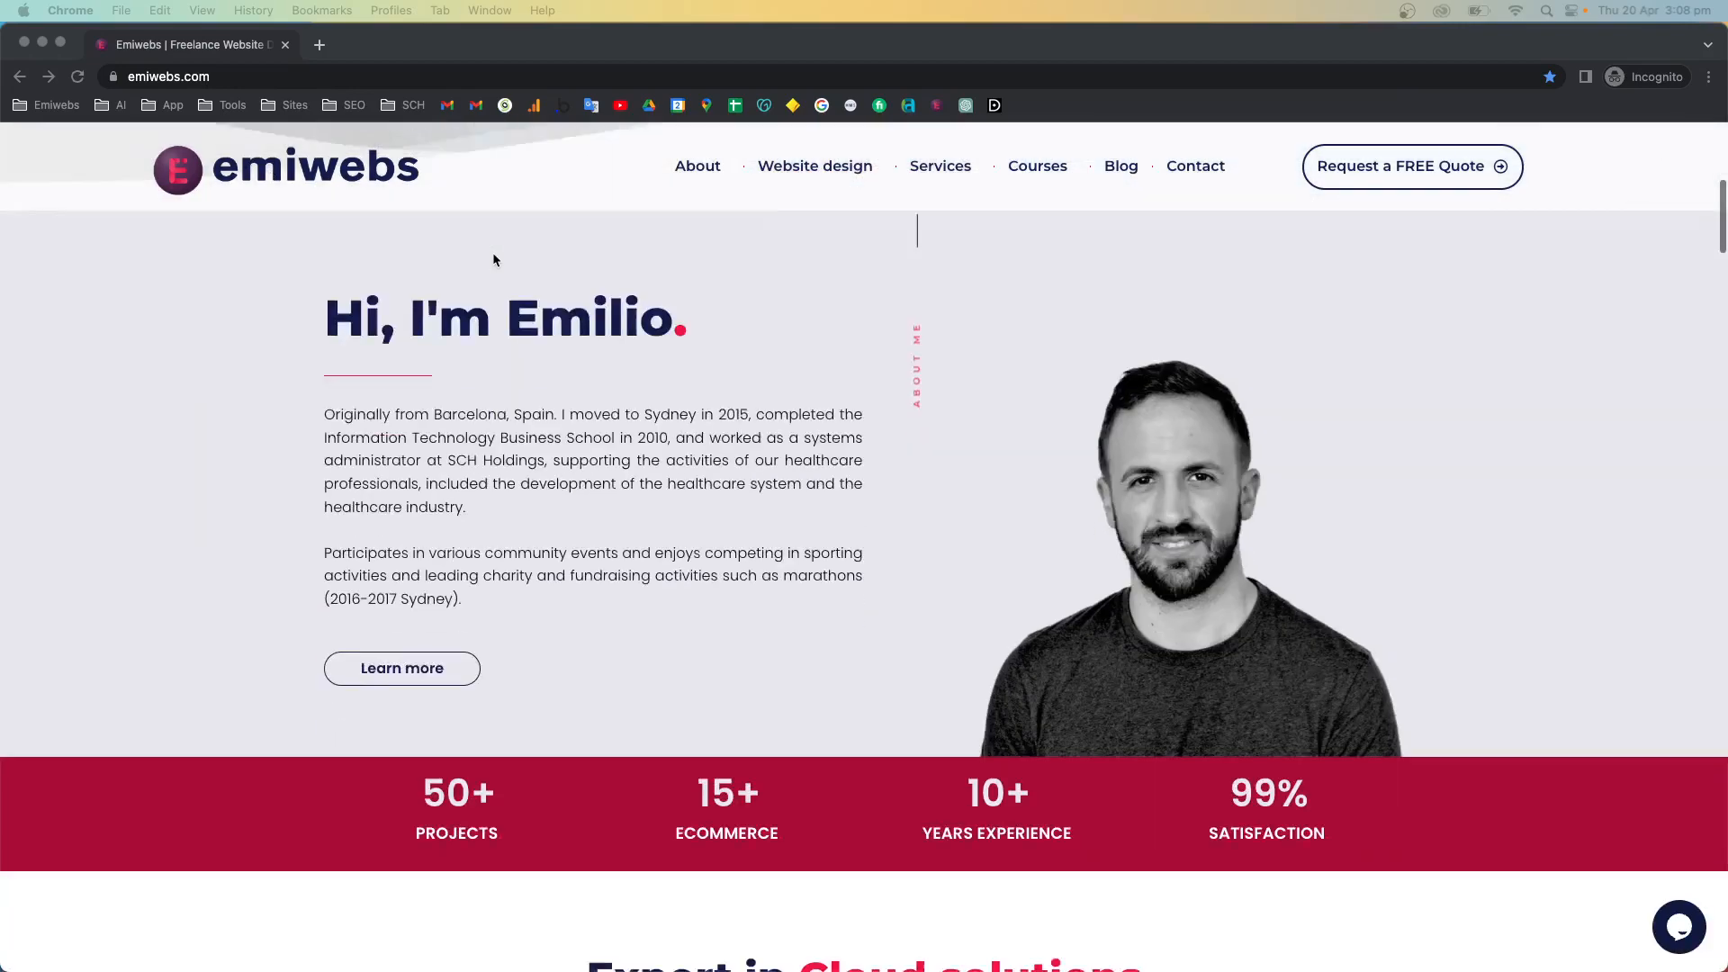
scroll(493, 262, "up", 7)
scroll(493, 261, "up", 4)
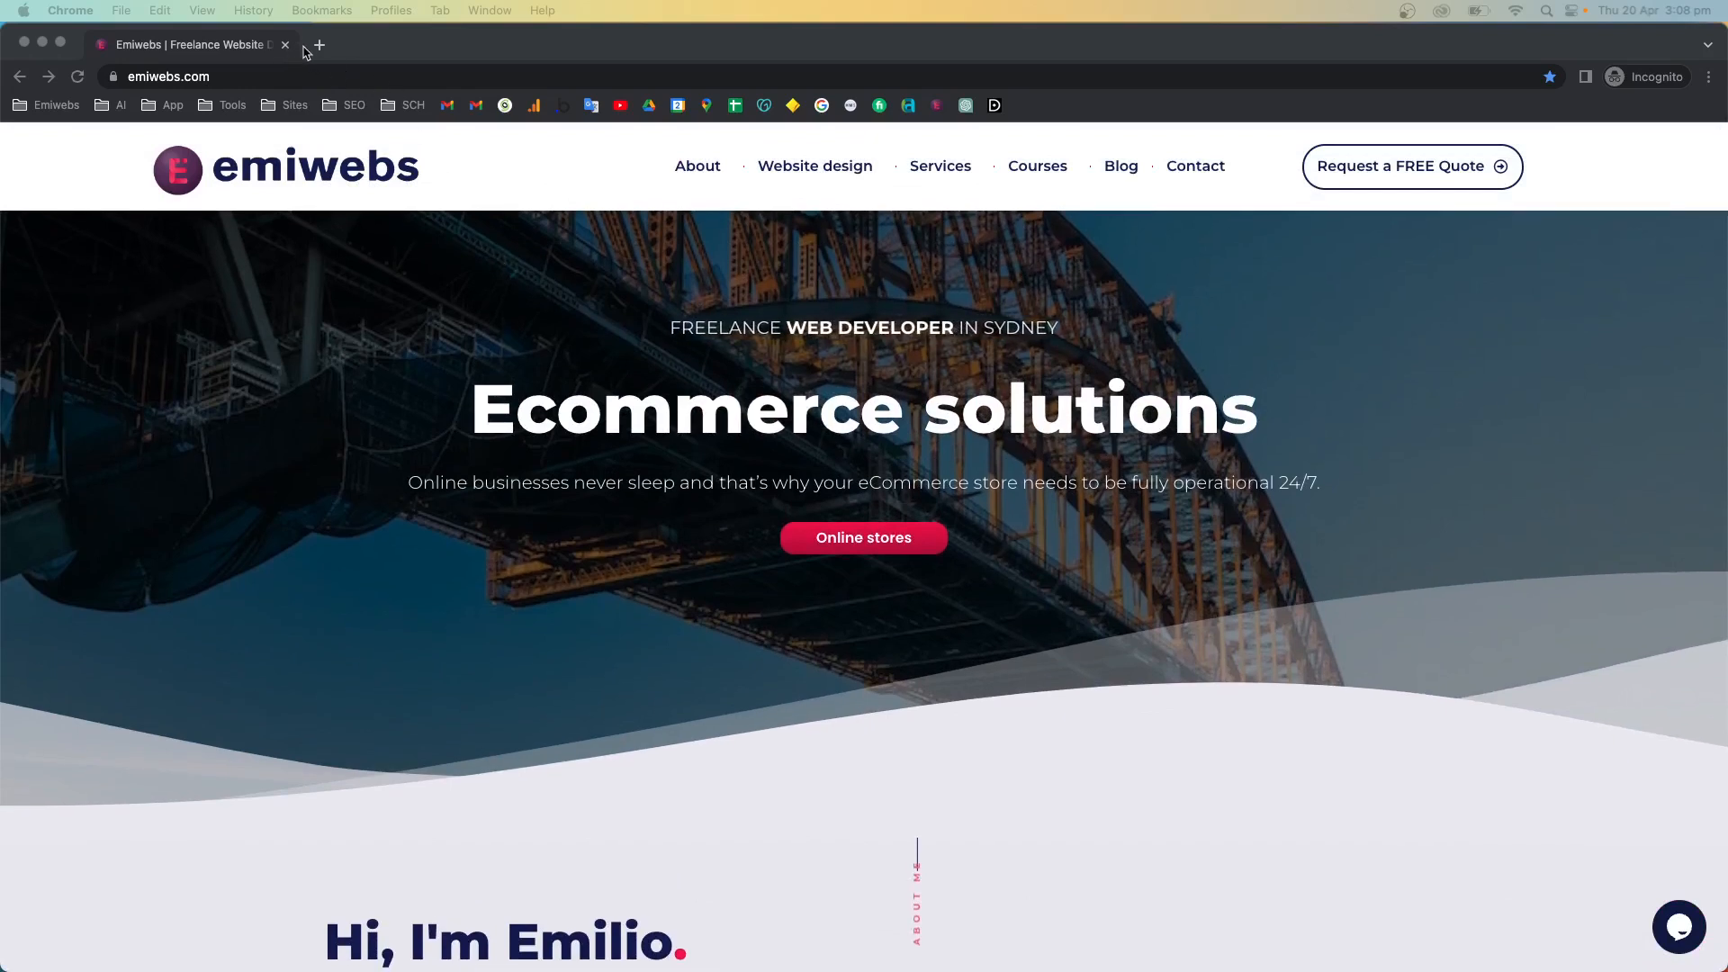
Switch to the logged-in browser window and open the site's WordPress dashboard
left_click_drag(367, 46, 605, 88)
left_click(525, 85)
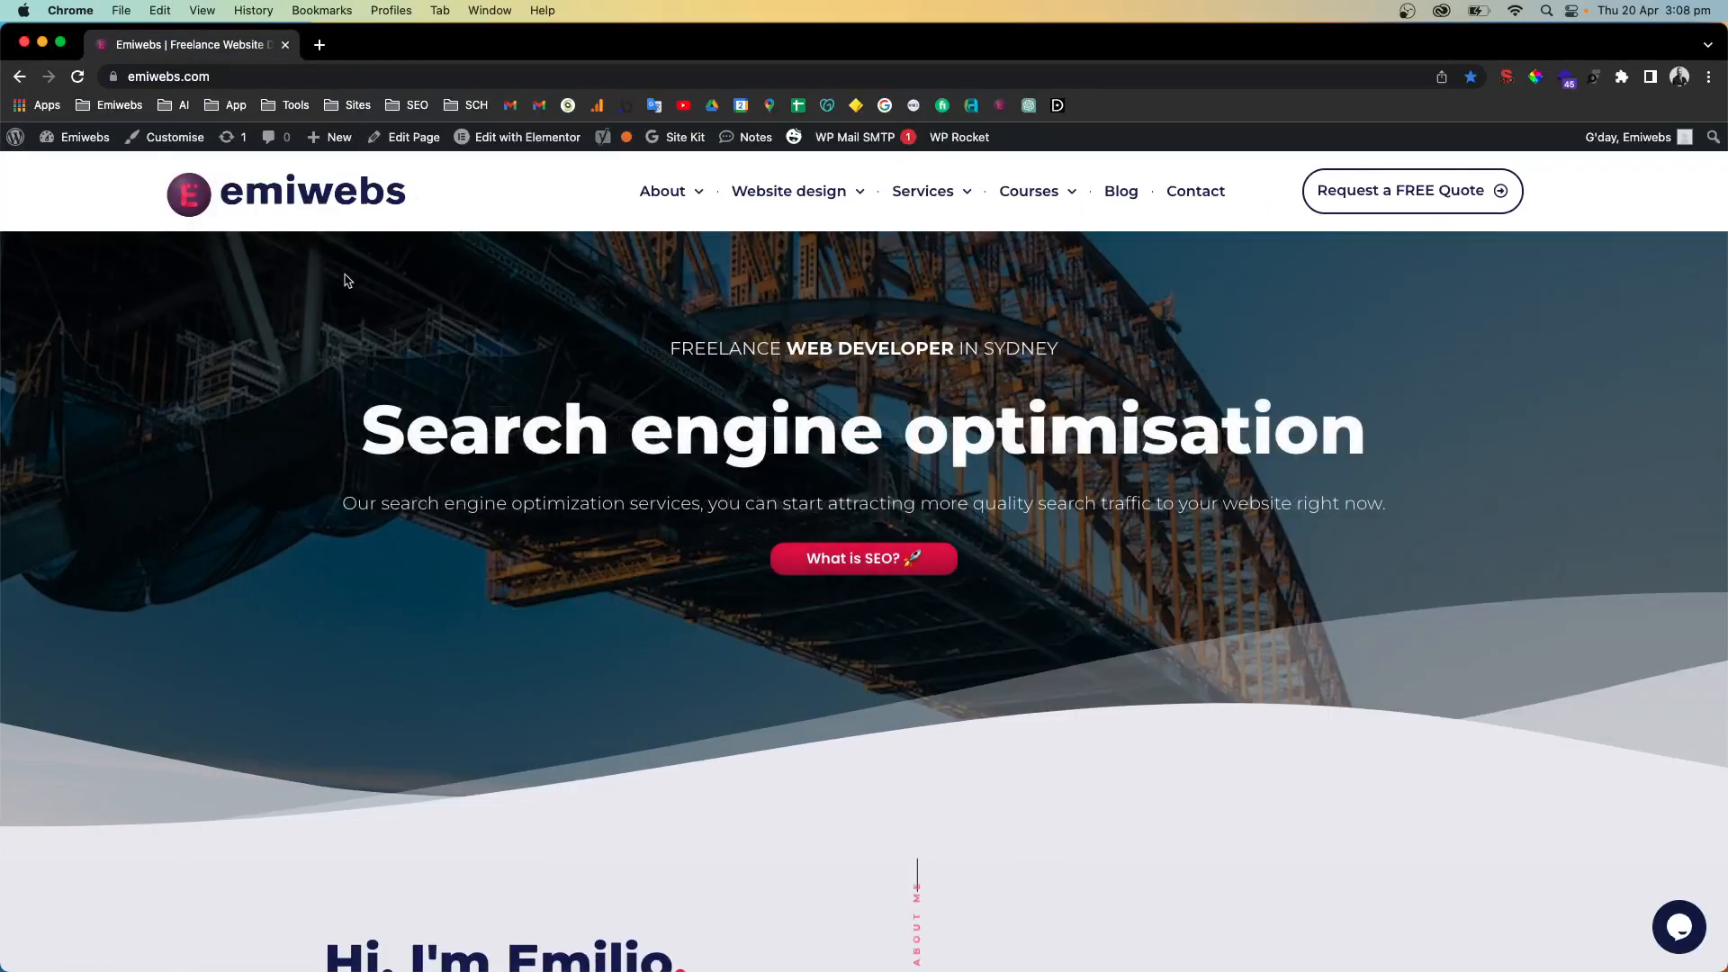
left_click(85, 144)
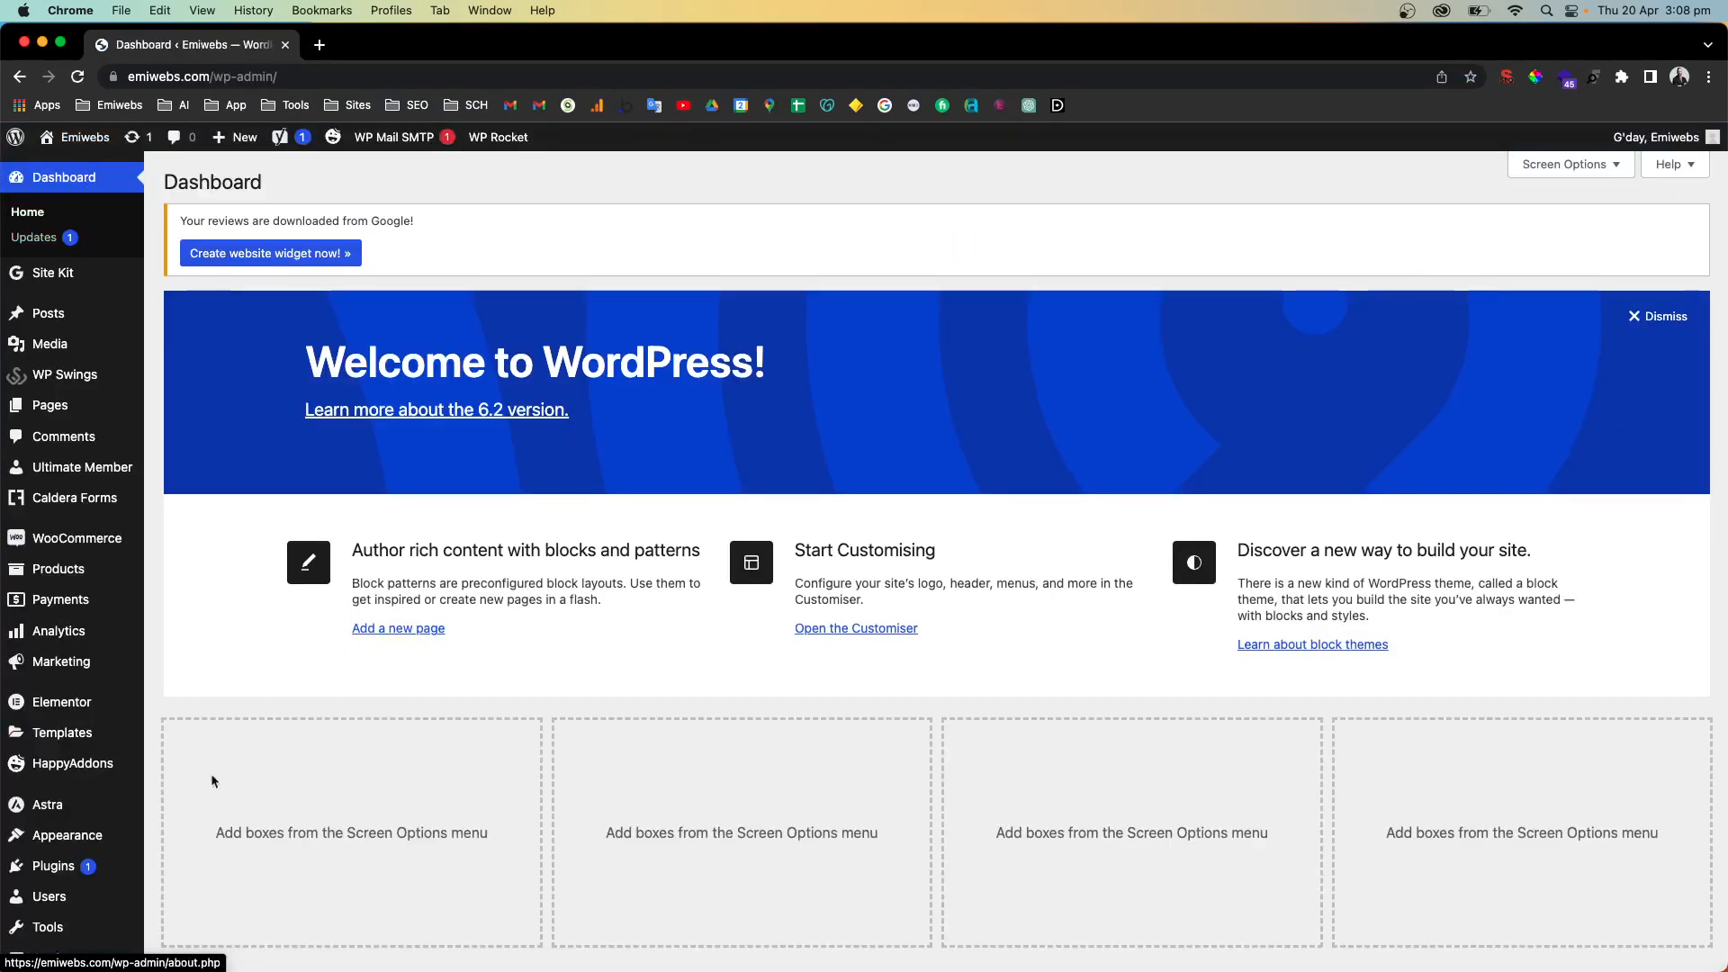
Open the Elementor Theme Builder from the WordPress dashboard
mouse_move(93, 814)
scroll(63, 829, "down", 2)
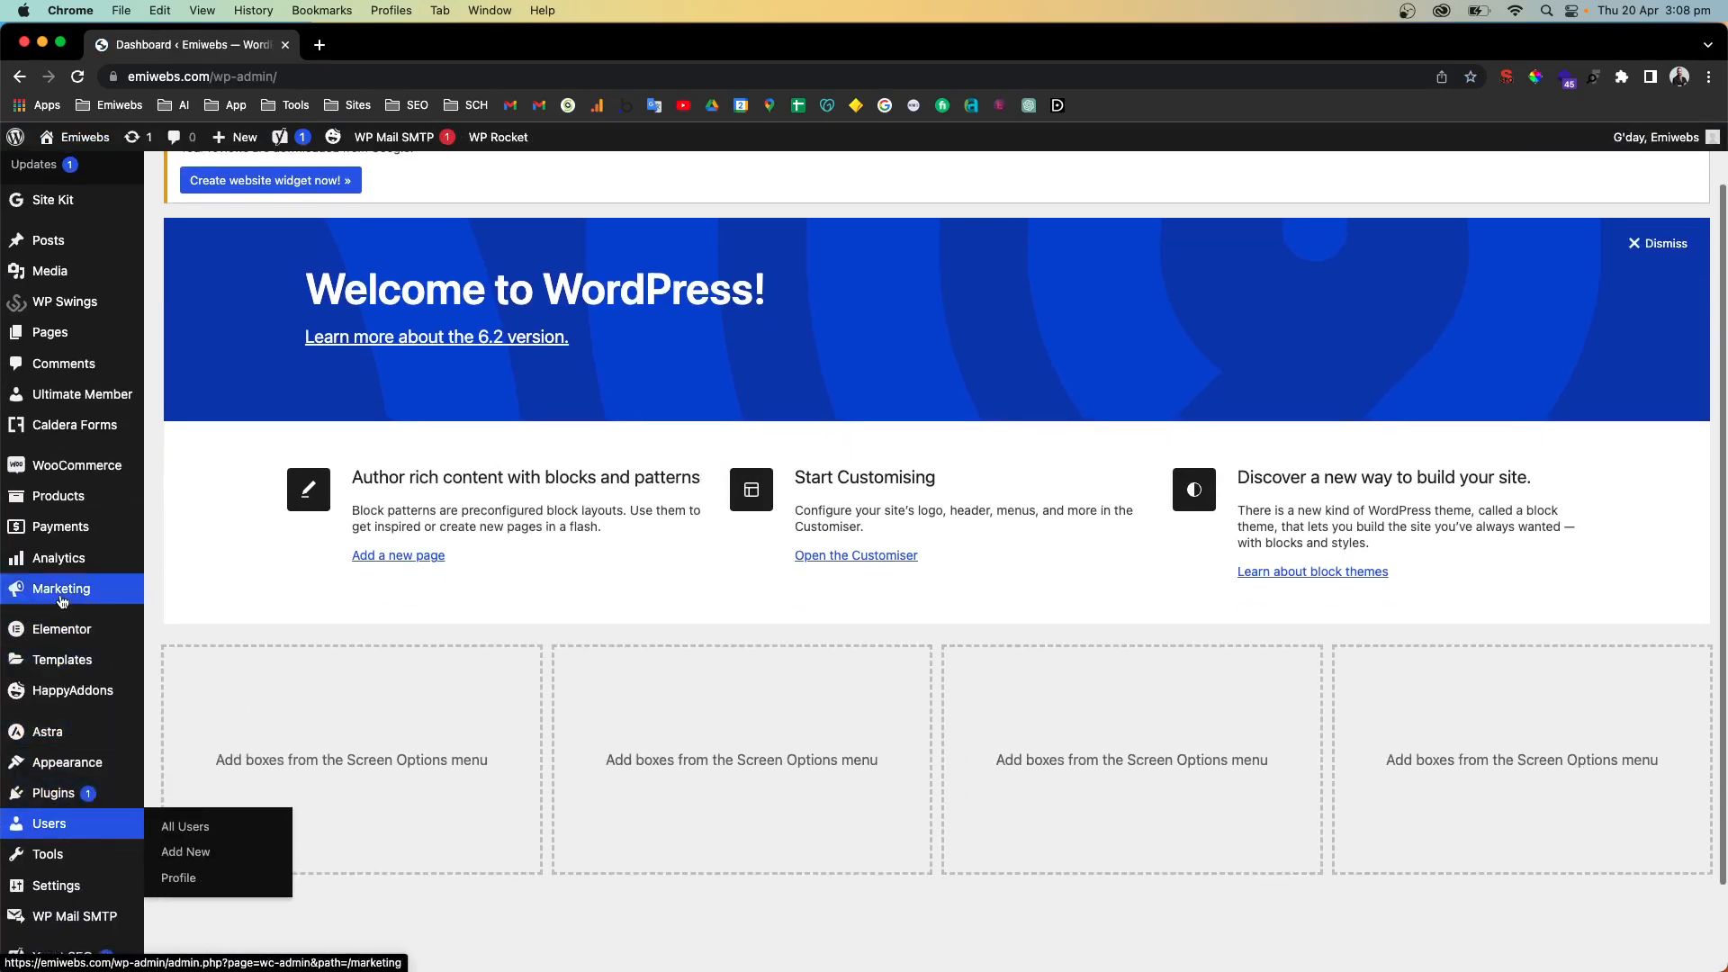
scroll(54, 579, "down", 2)
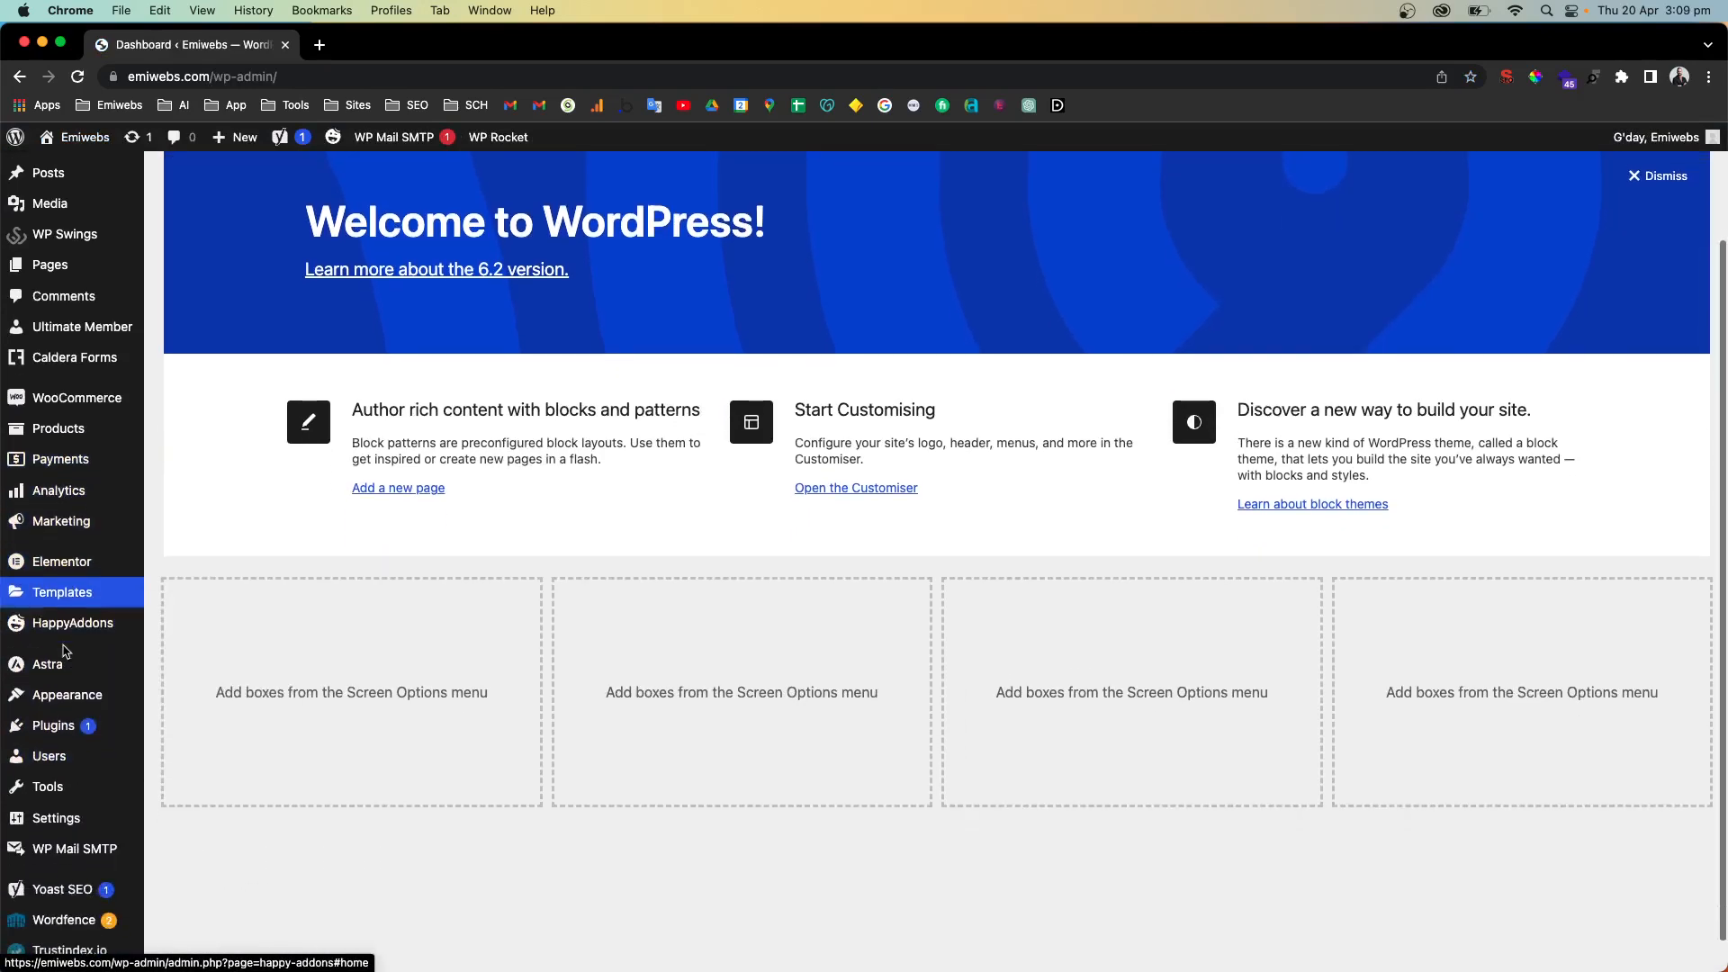
mouse_move(54, 578)
scroll(55, 579, "up", 5)
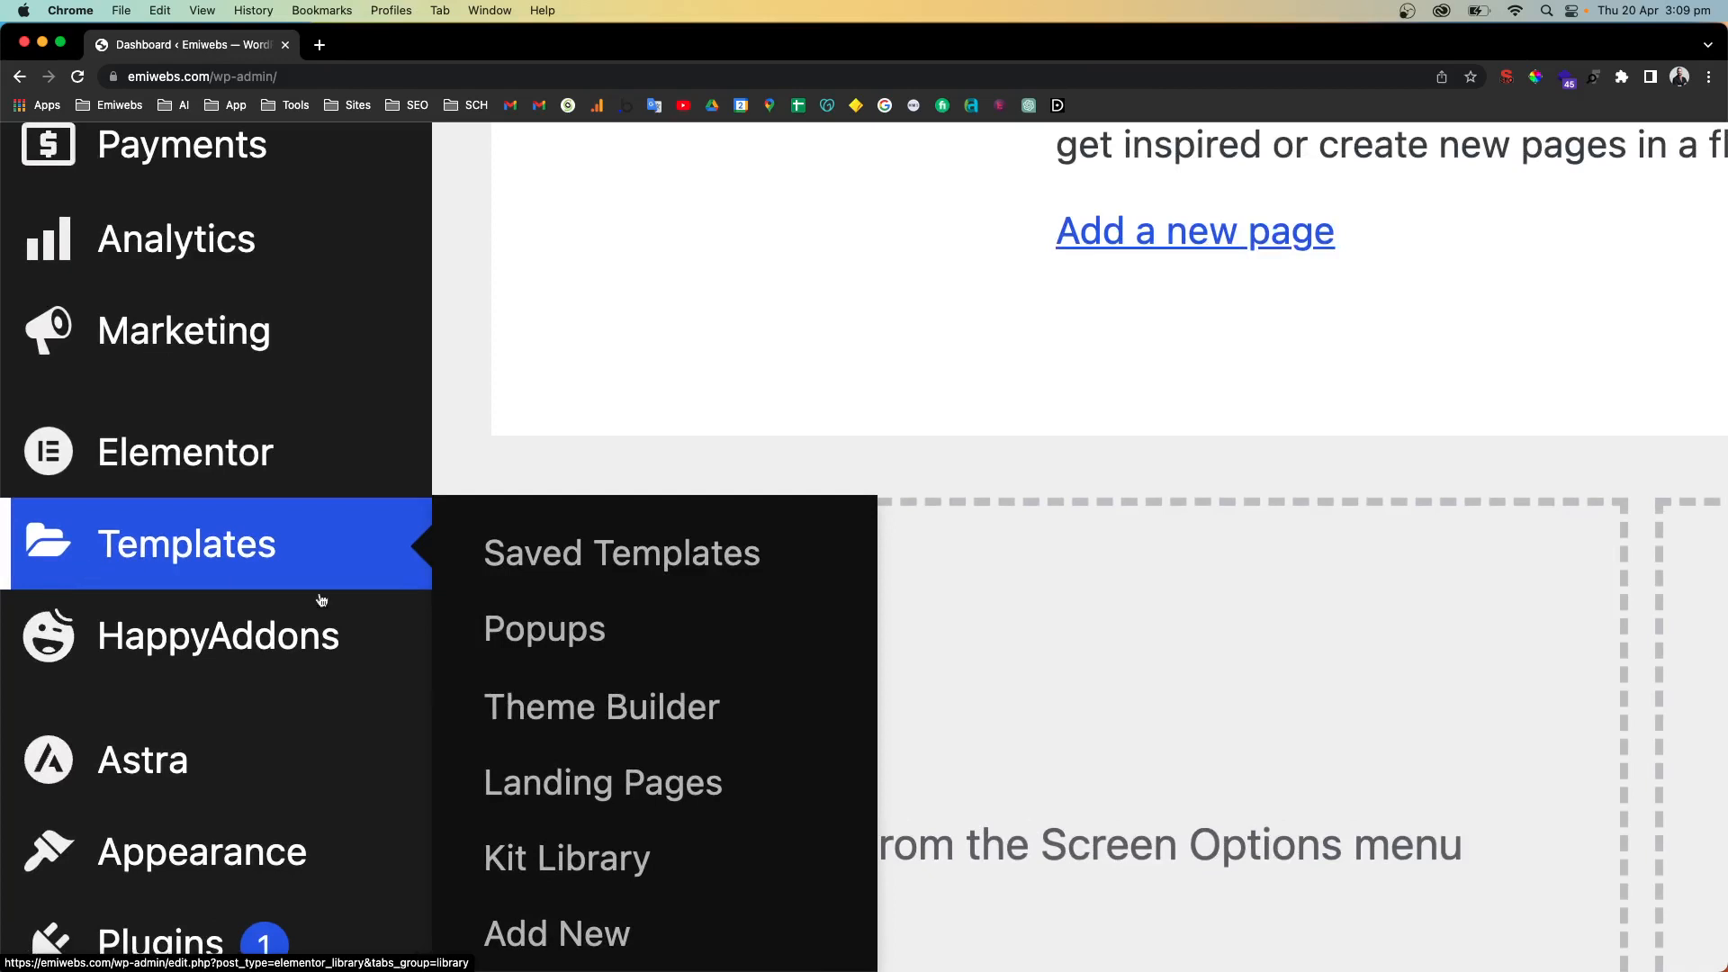
left_click(576, 725)
scroll(579, 729, "down", 1)
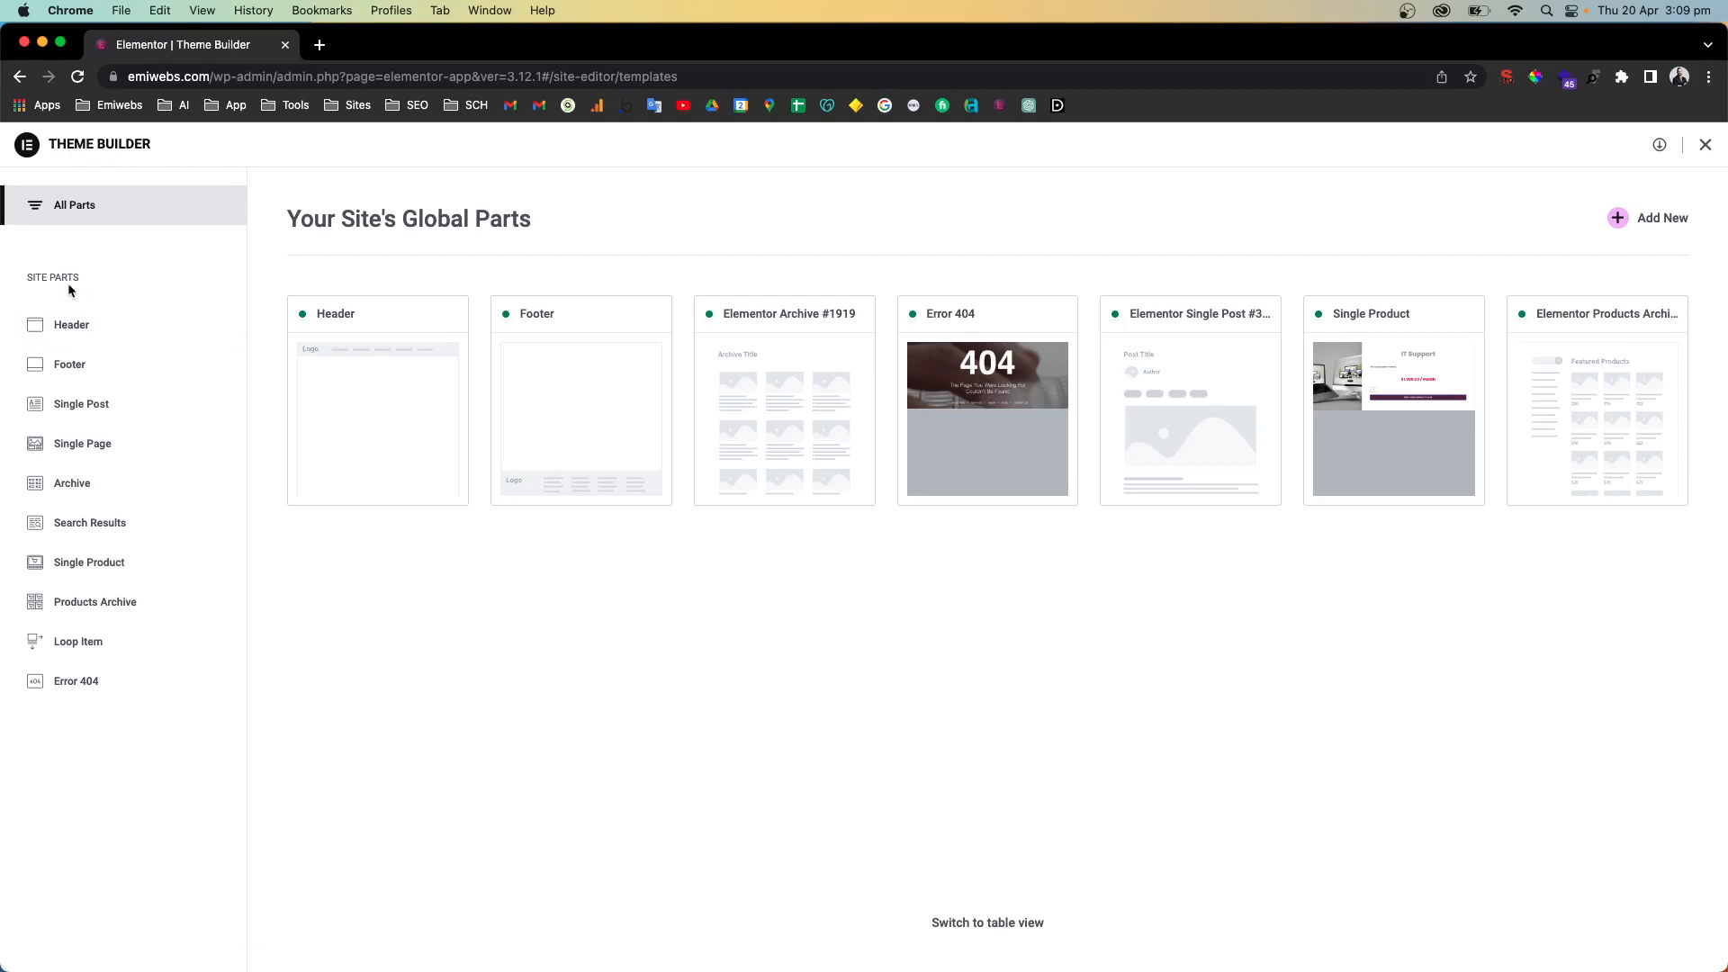
Open the Header site part and add a new header template
mouse_move(387, 363)
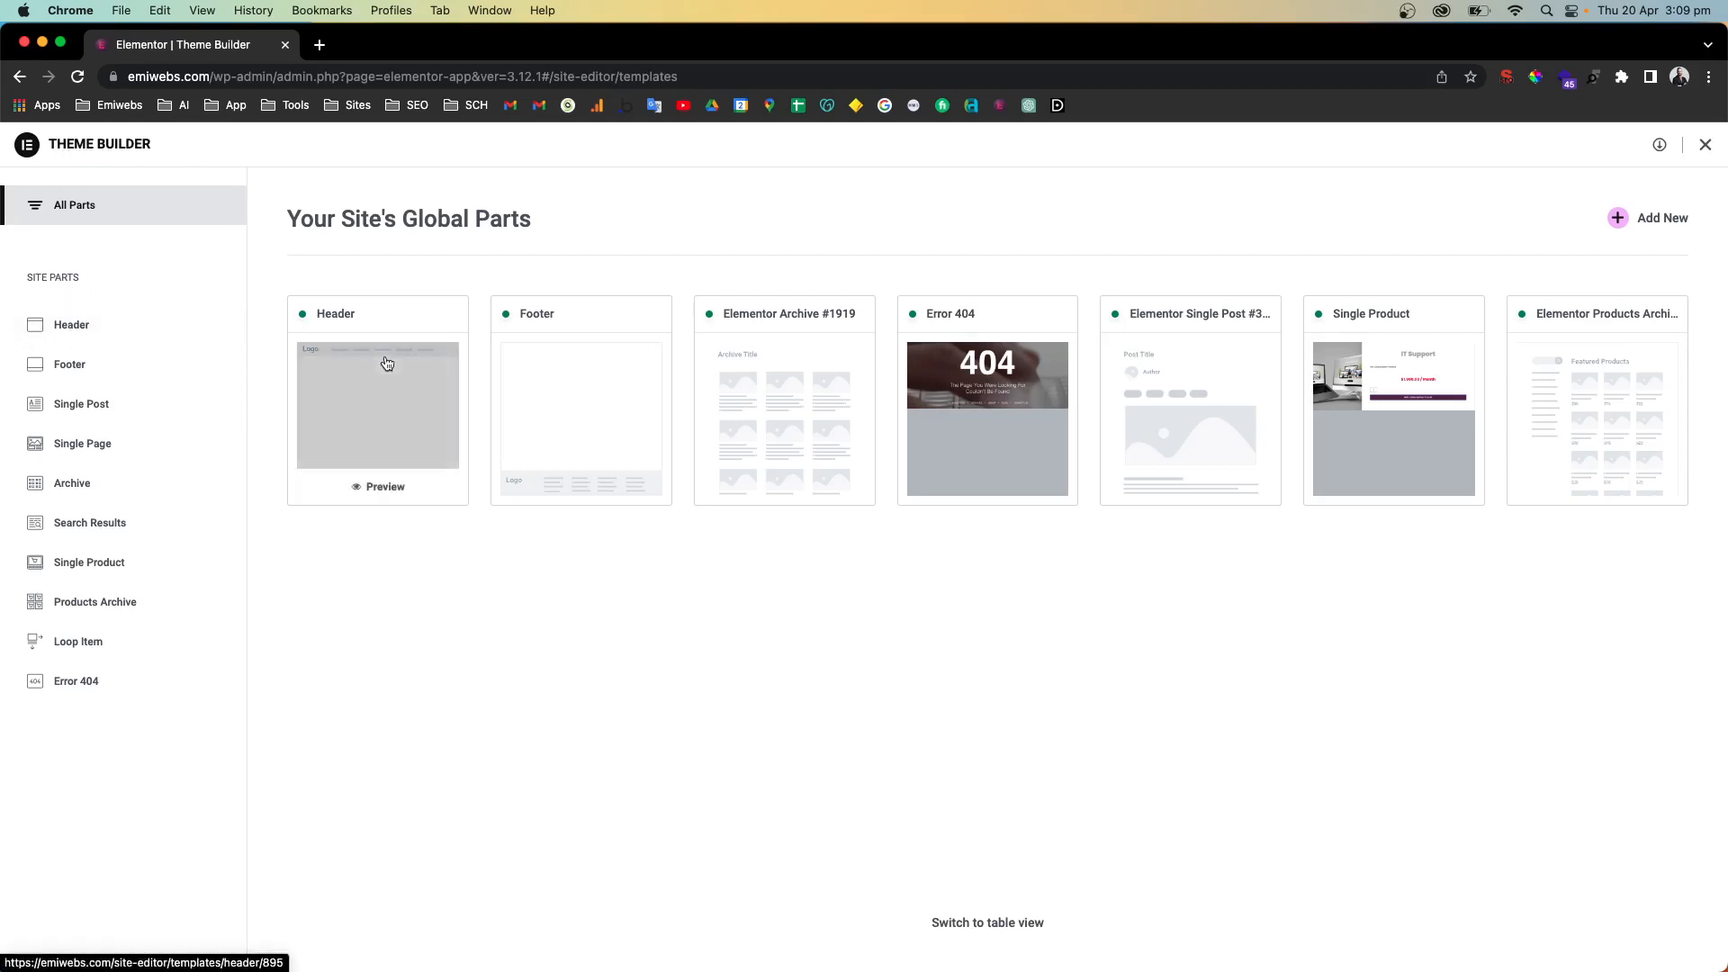
left_click(362, 360)
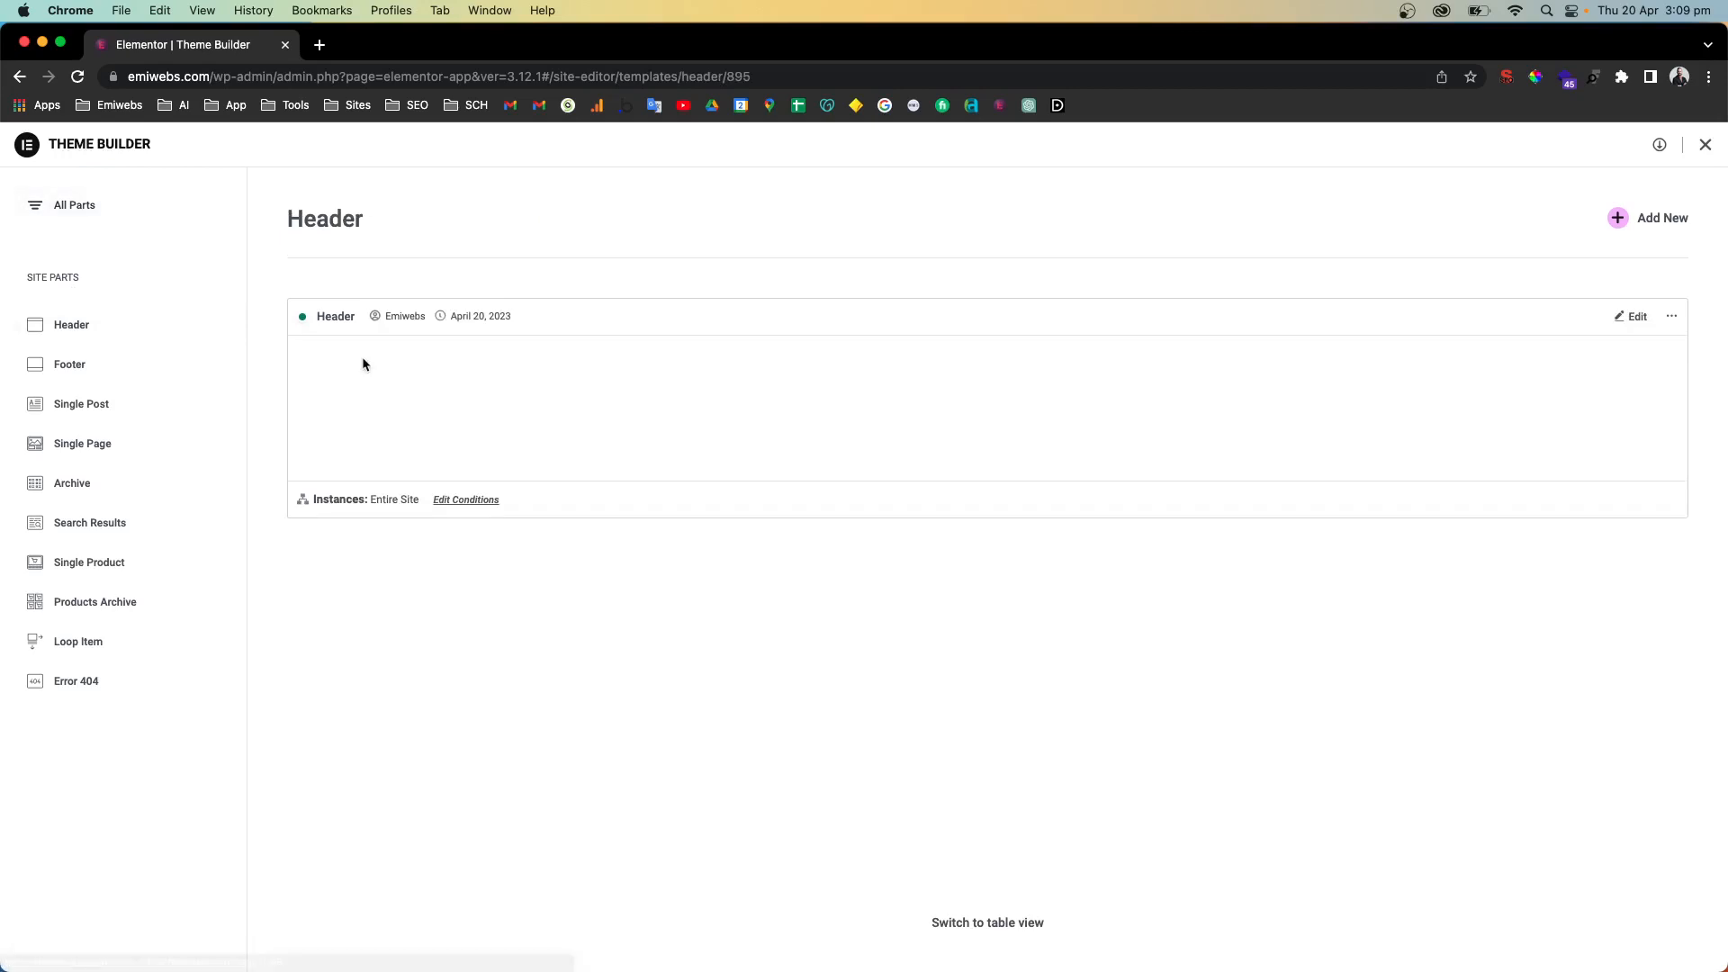
left_click(1668, 226)
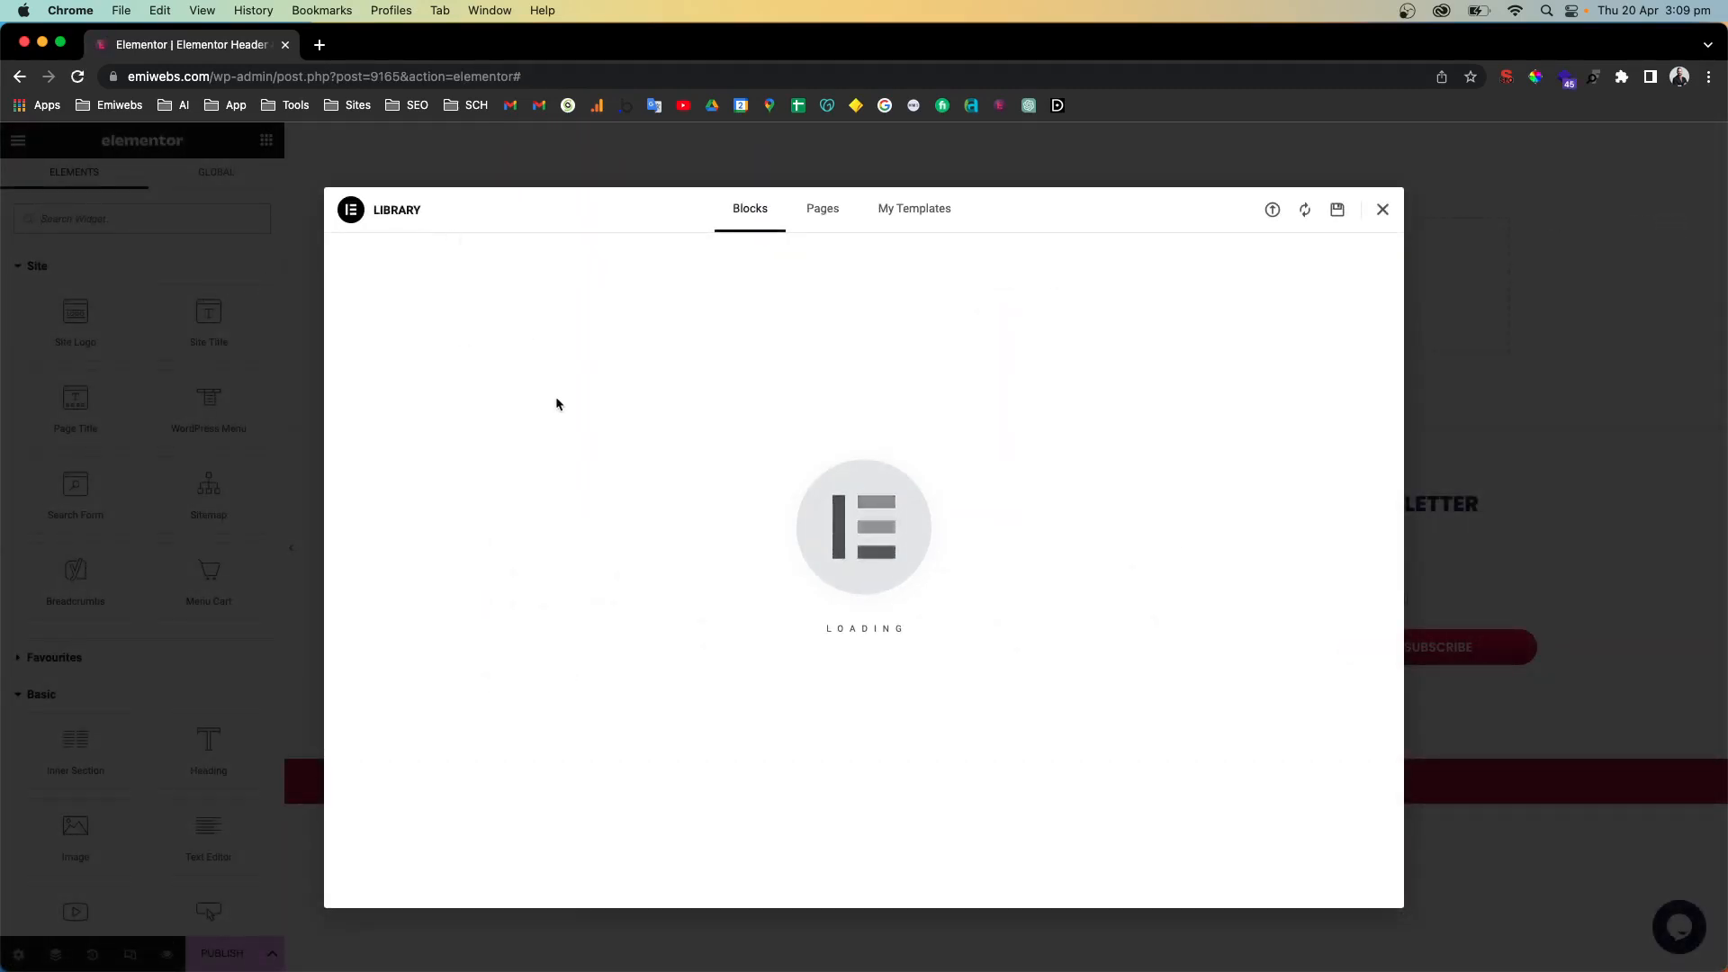
Browse the header blocks in the template library, preview the Dig IT header, and close the library without inserting anything
scroll(630, 469, "down", 2)
scroll(635, 488, "down", 10)
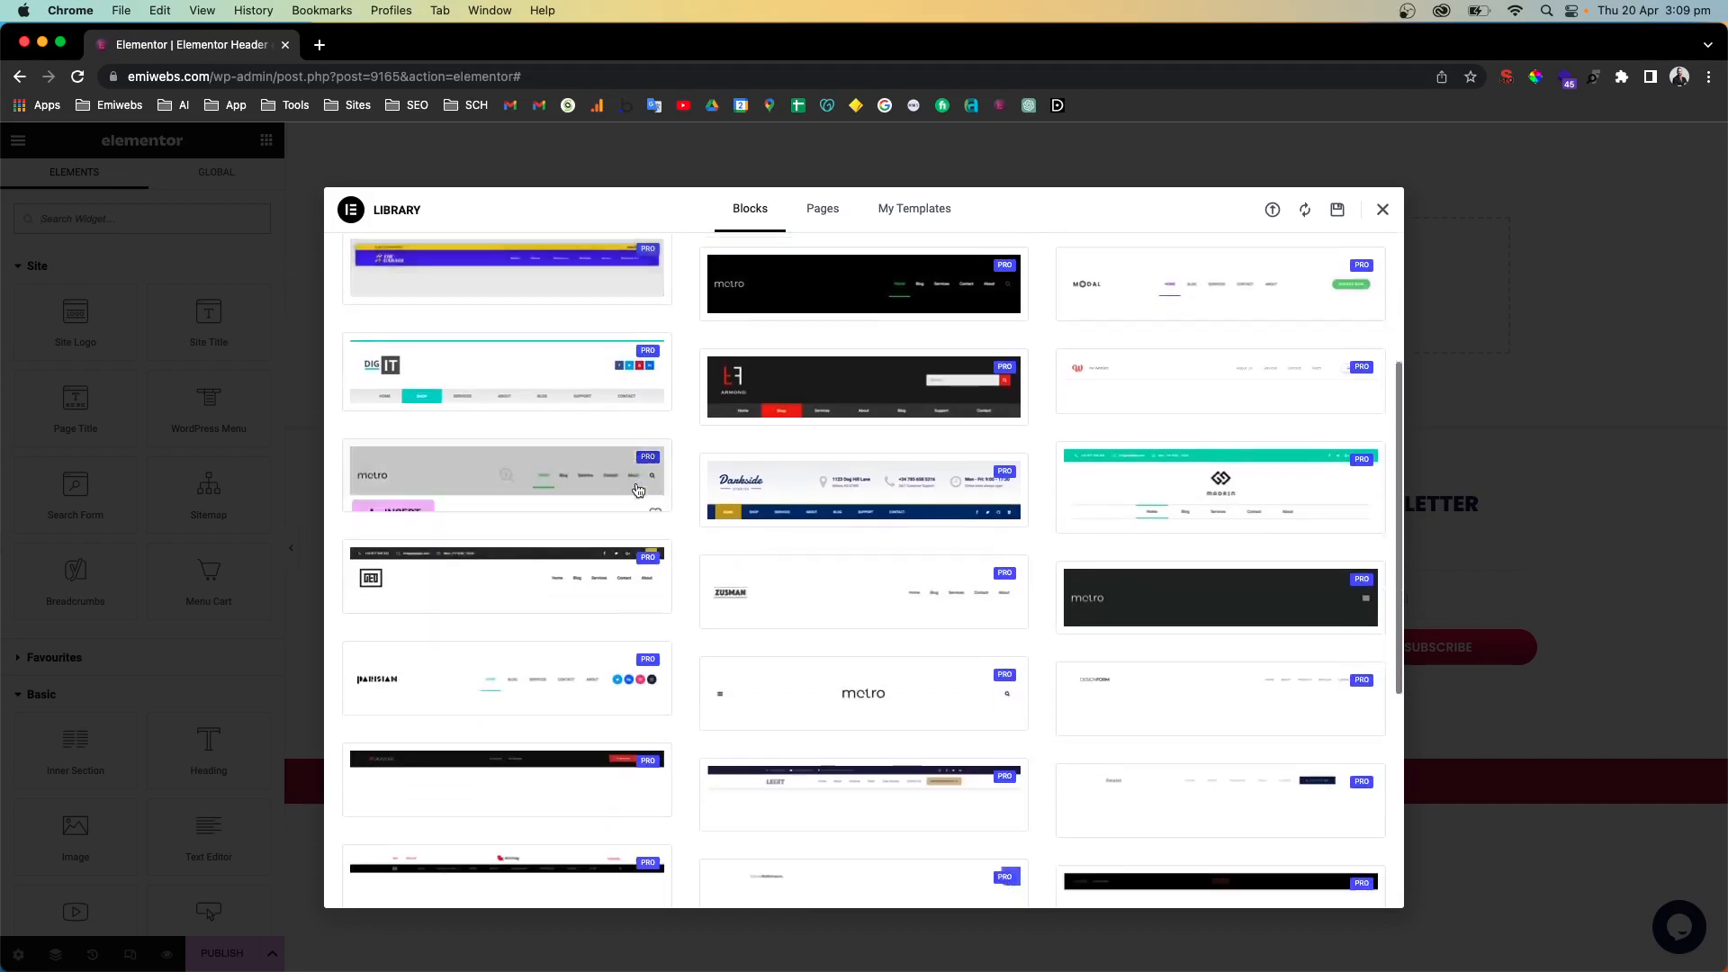
scroll(636, 489, "up", 10)
scroll(635, 489, "up", 2)
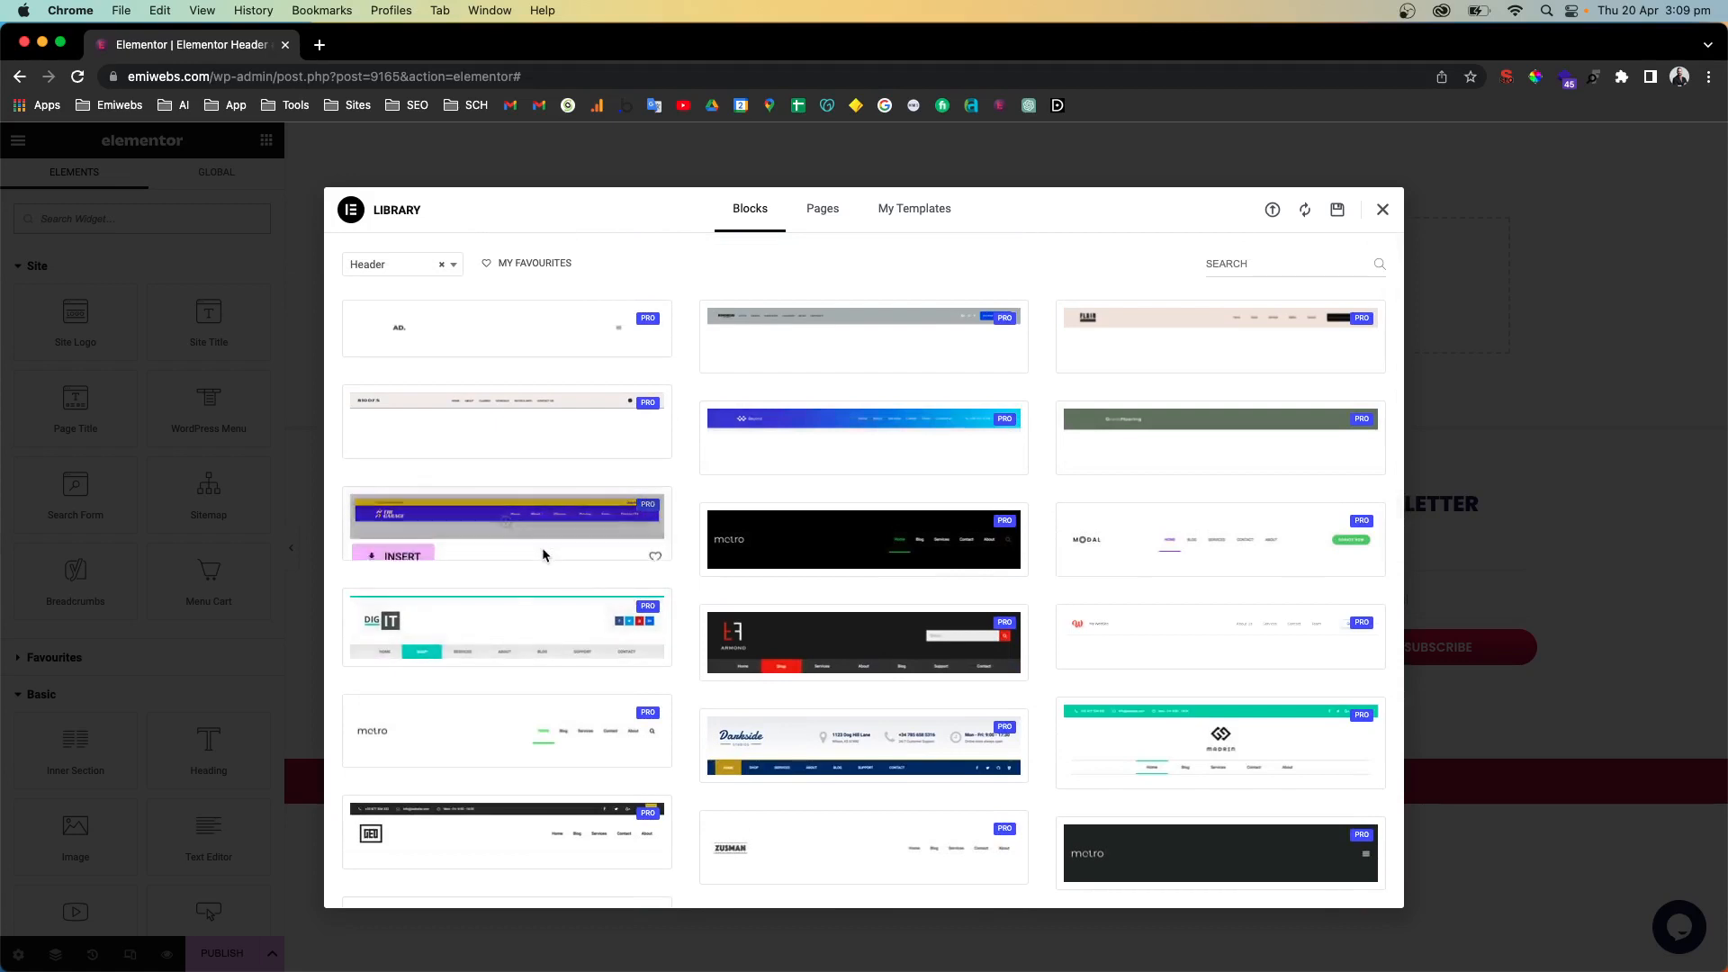
left_click(518, 621)
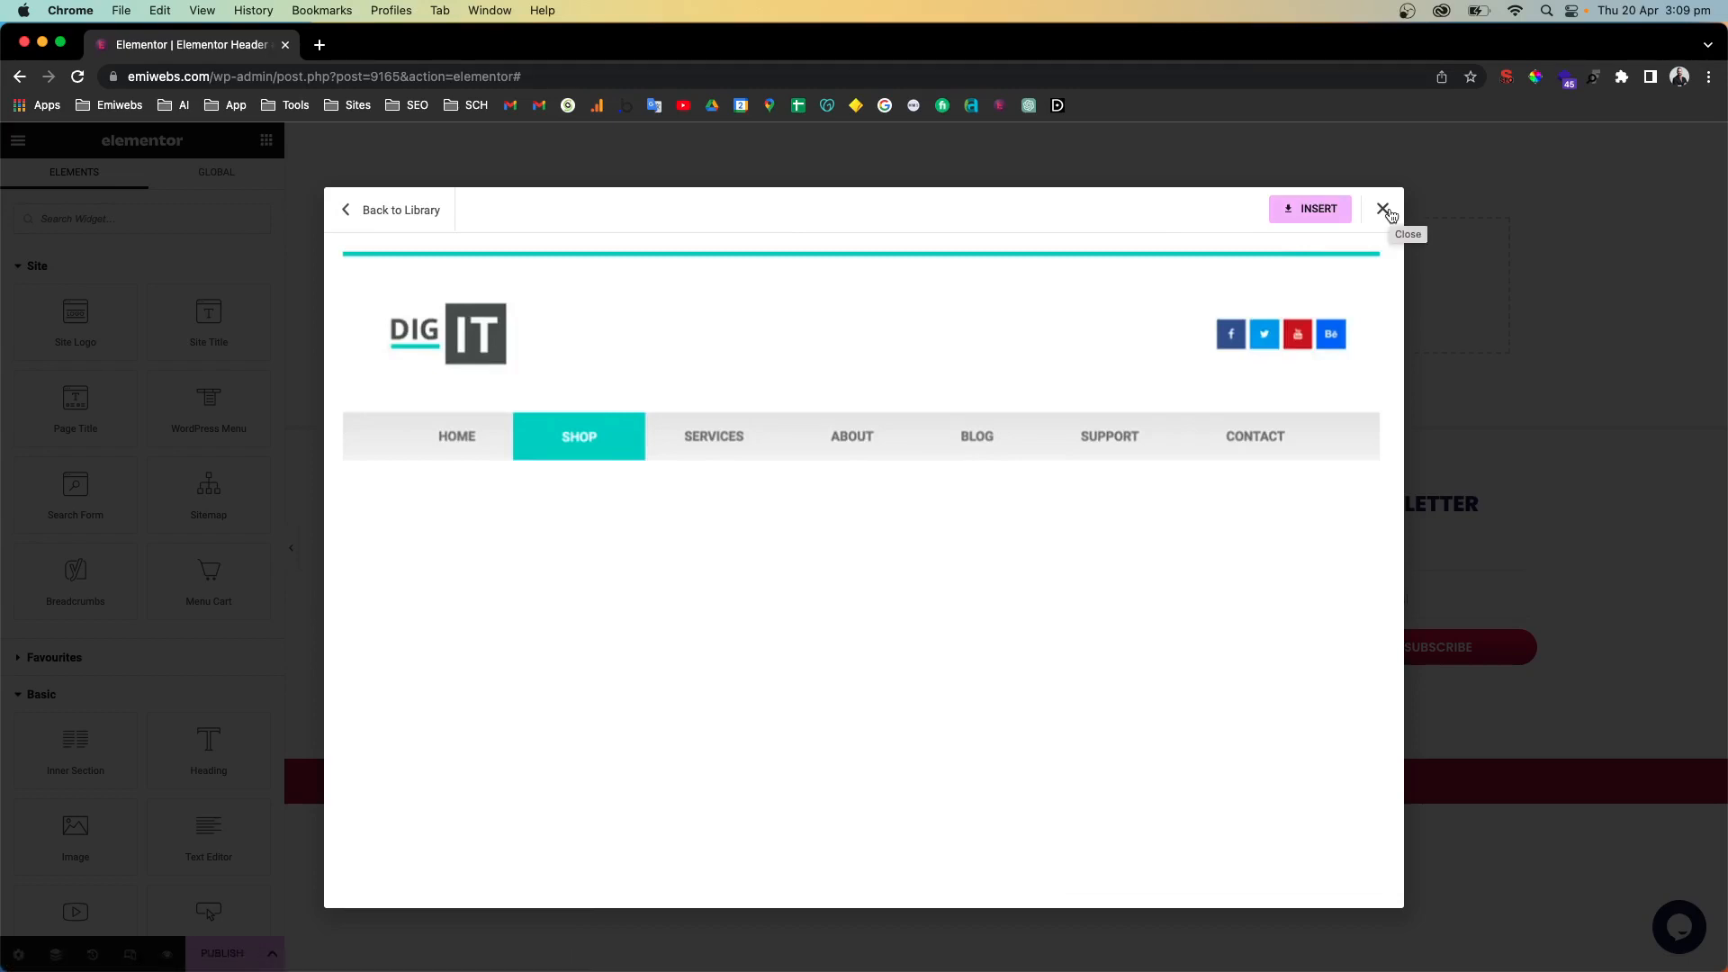
left_click(1385, 211)
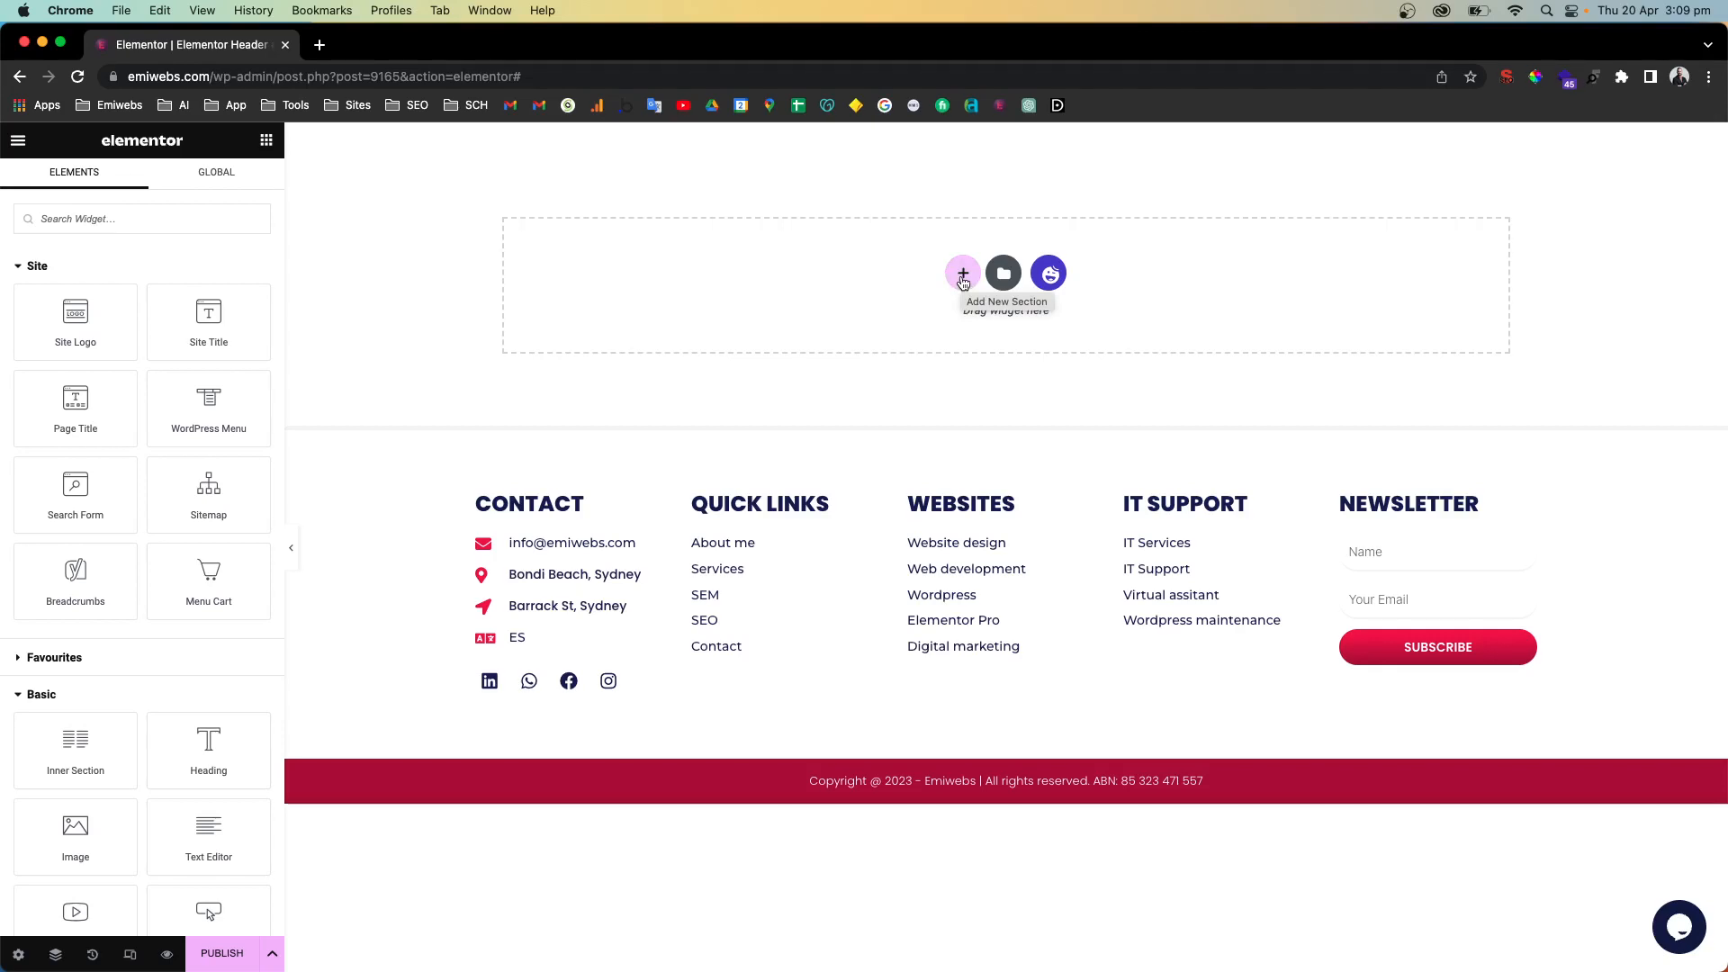
Add a section with three equal columns and set its content width to Full Width
left_click(962, 274)
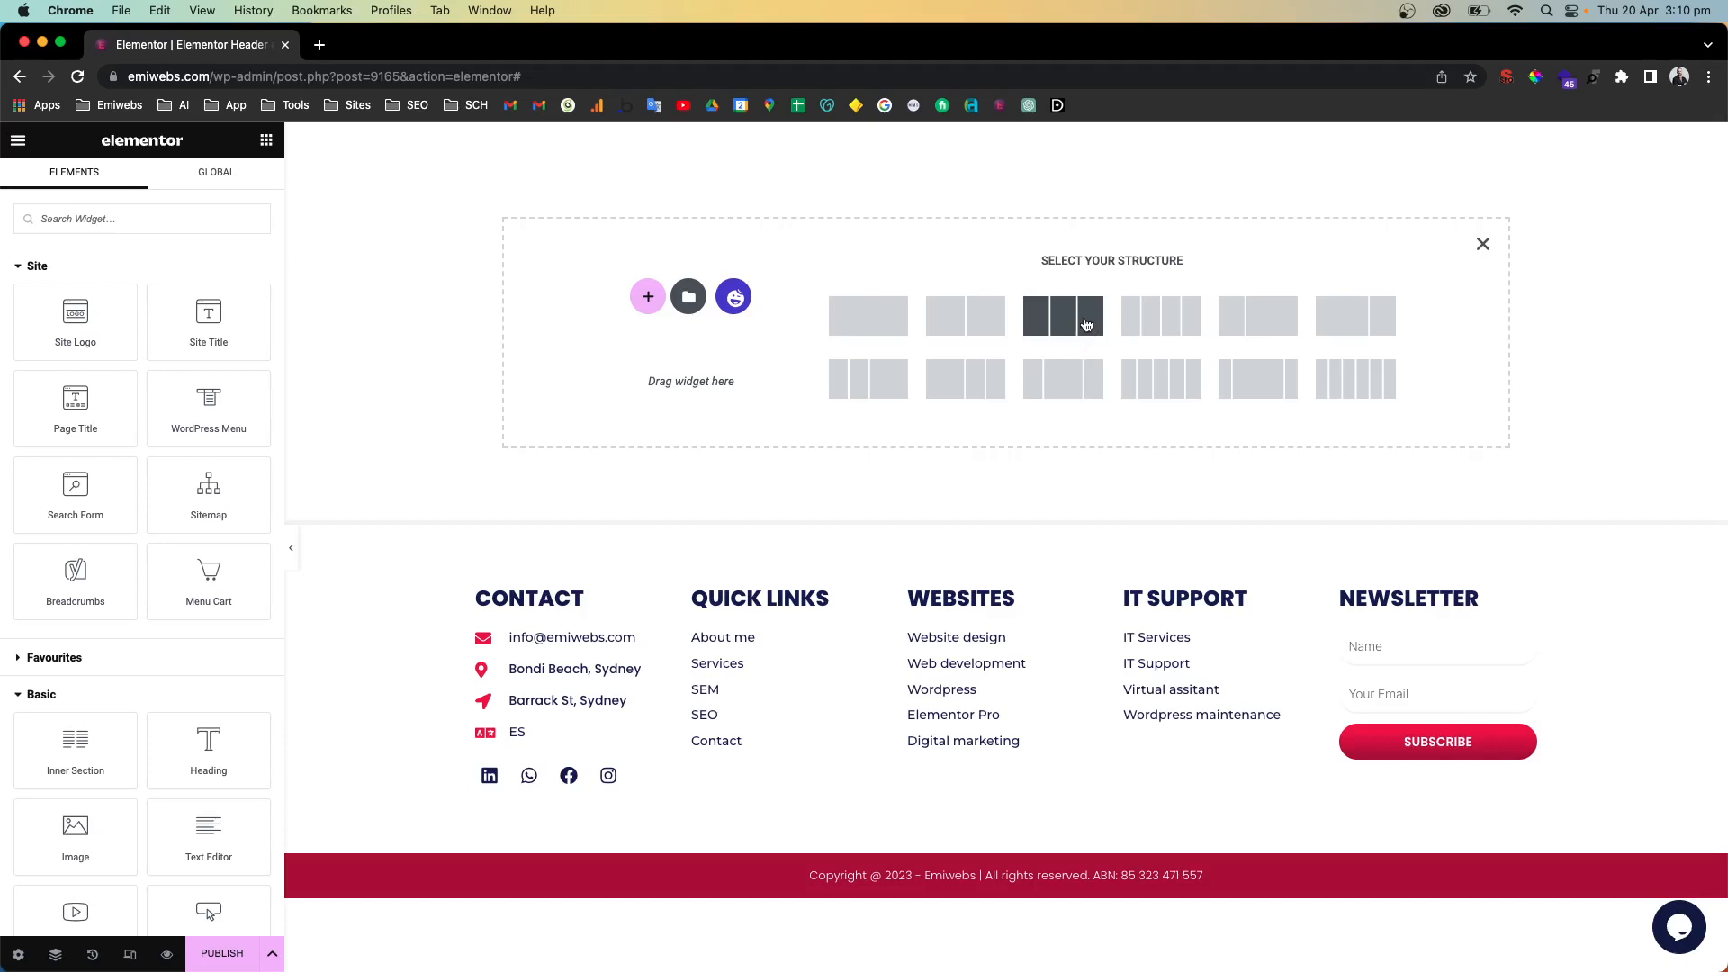
left_click(1087, 325)
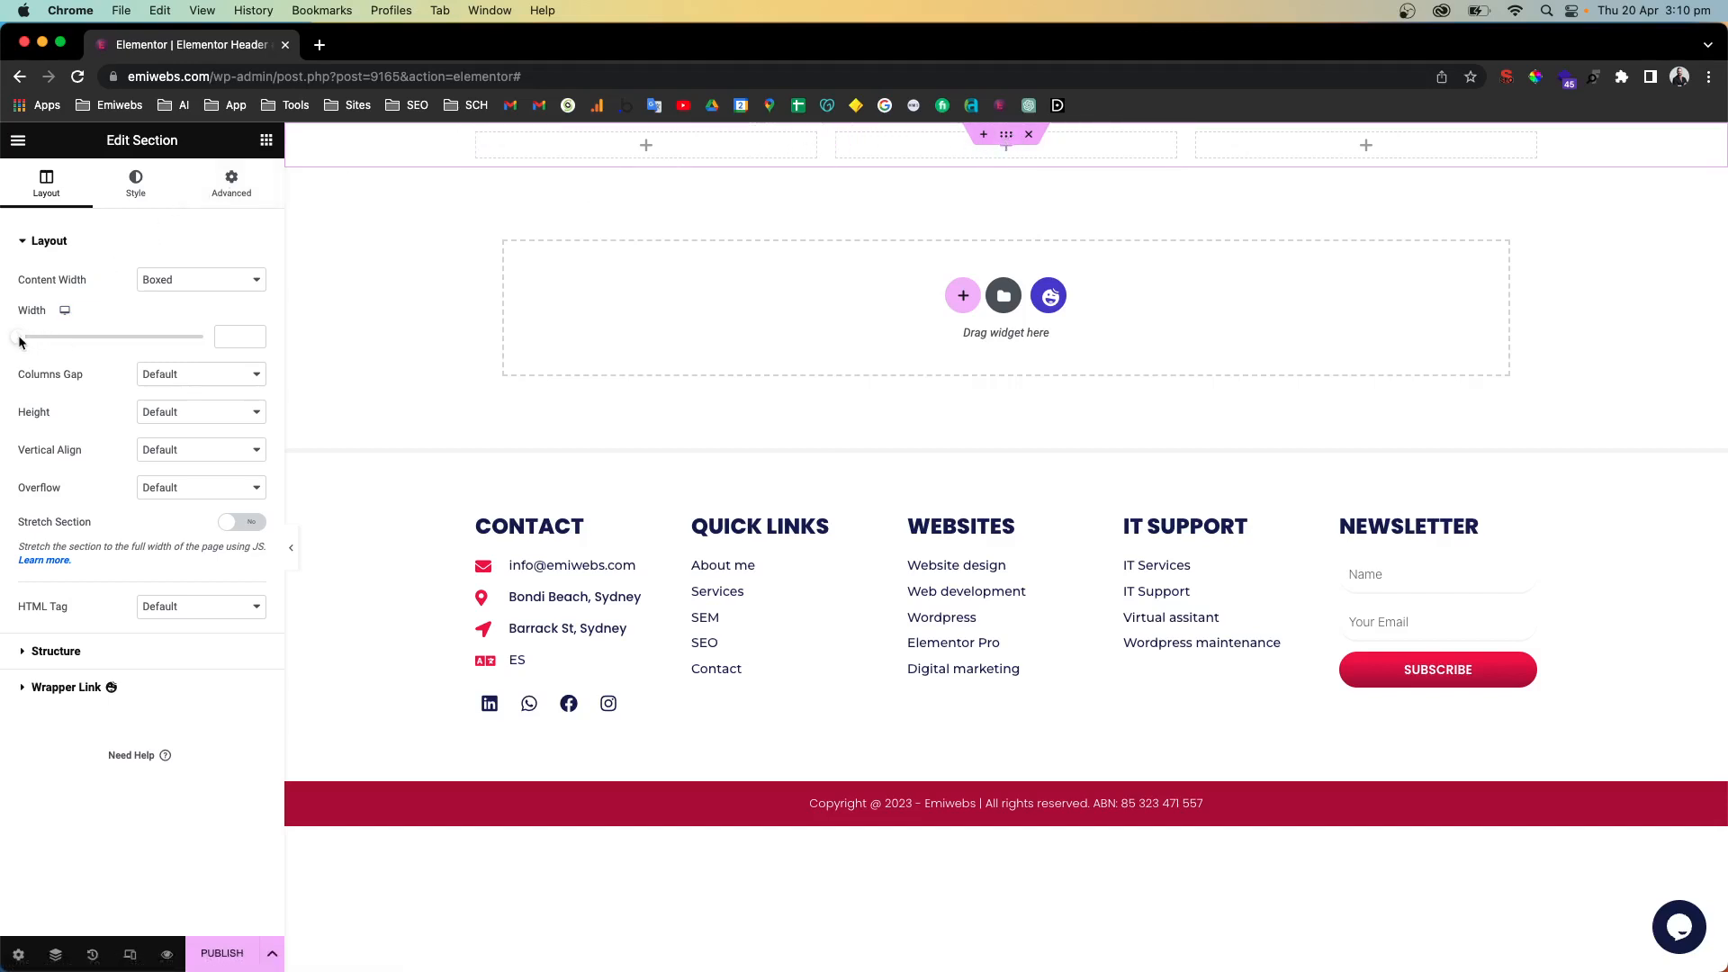
left_click_drag(15, 340, 140, 336)
left_click(195, 280)
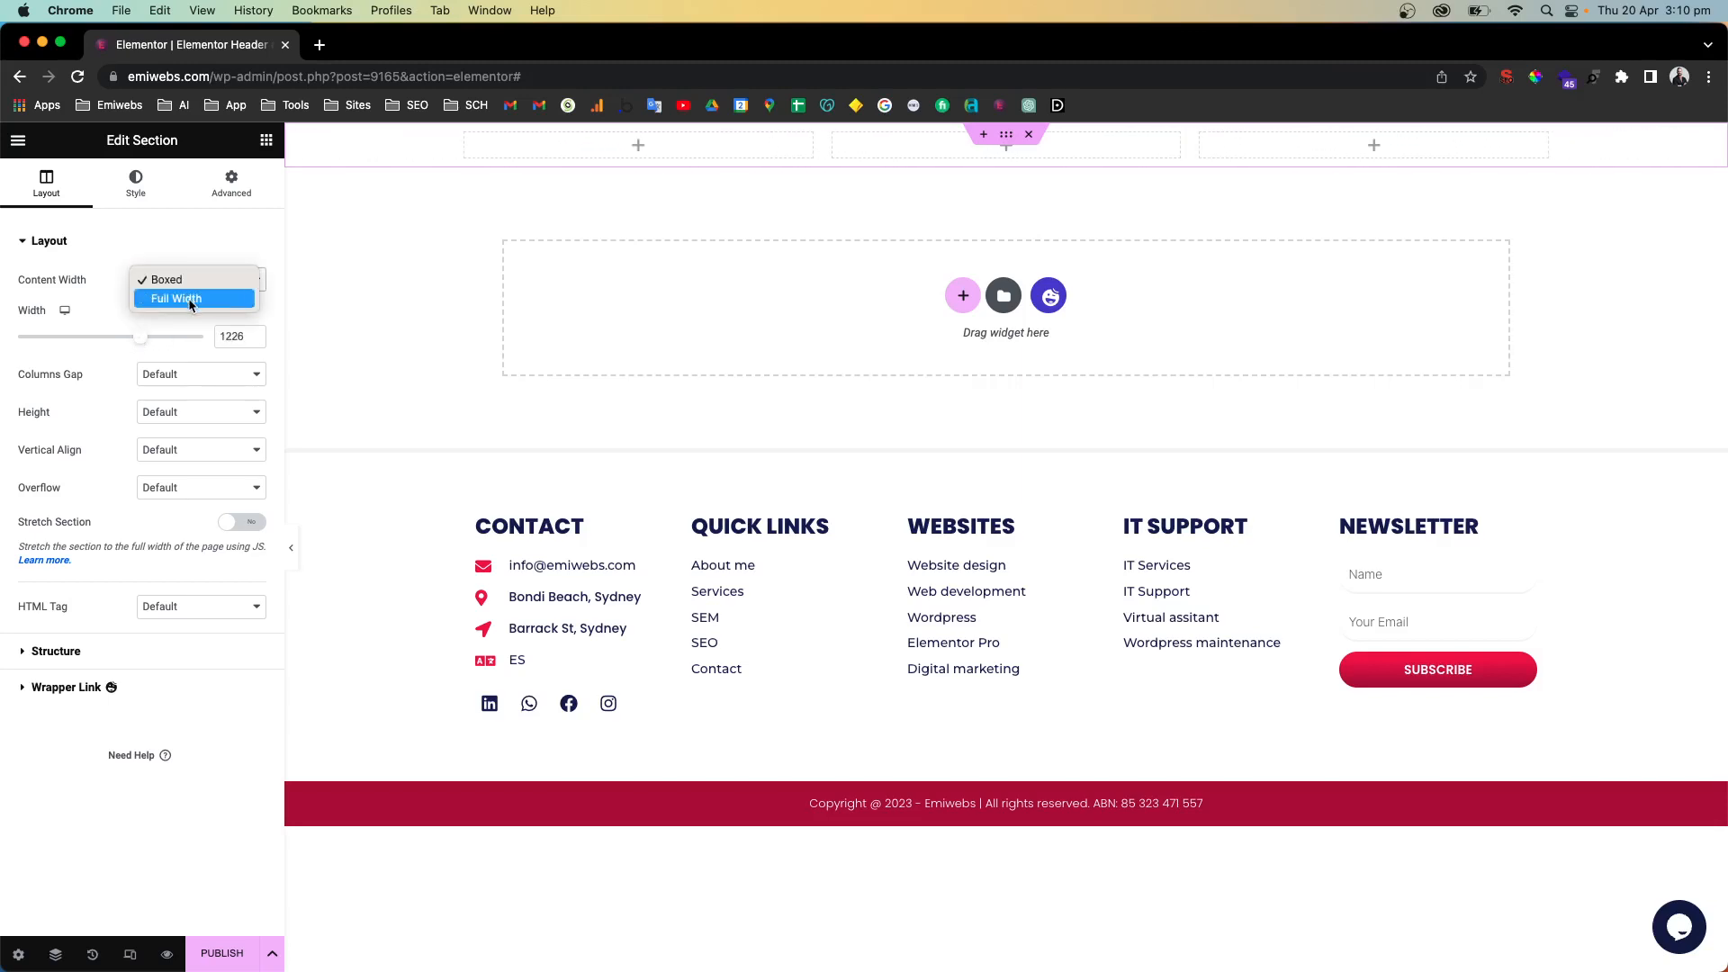
left_click(190, 301)
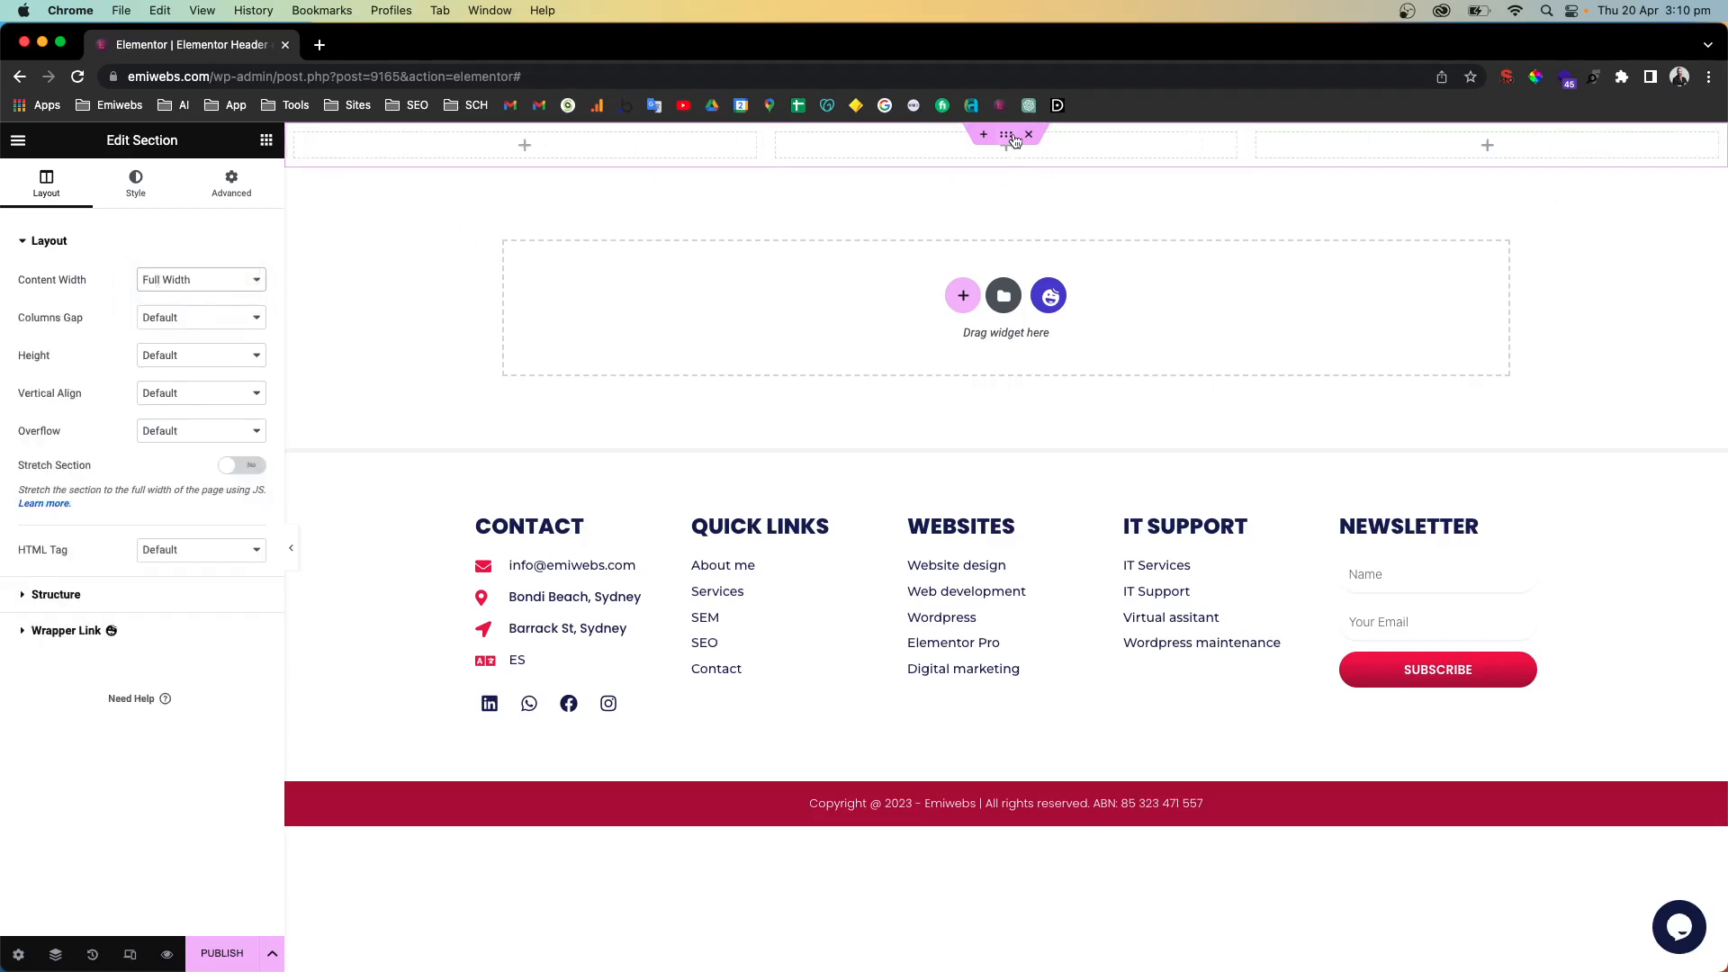
Find the Image widget by searching for "image" and place it in the section's first column
left_click(266, 141)
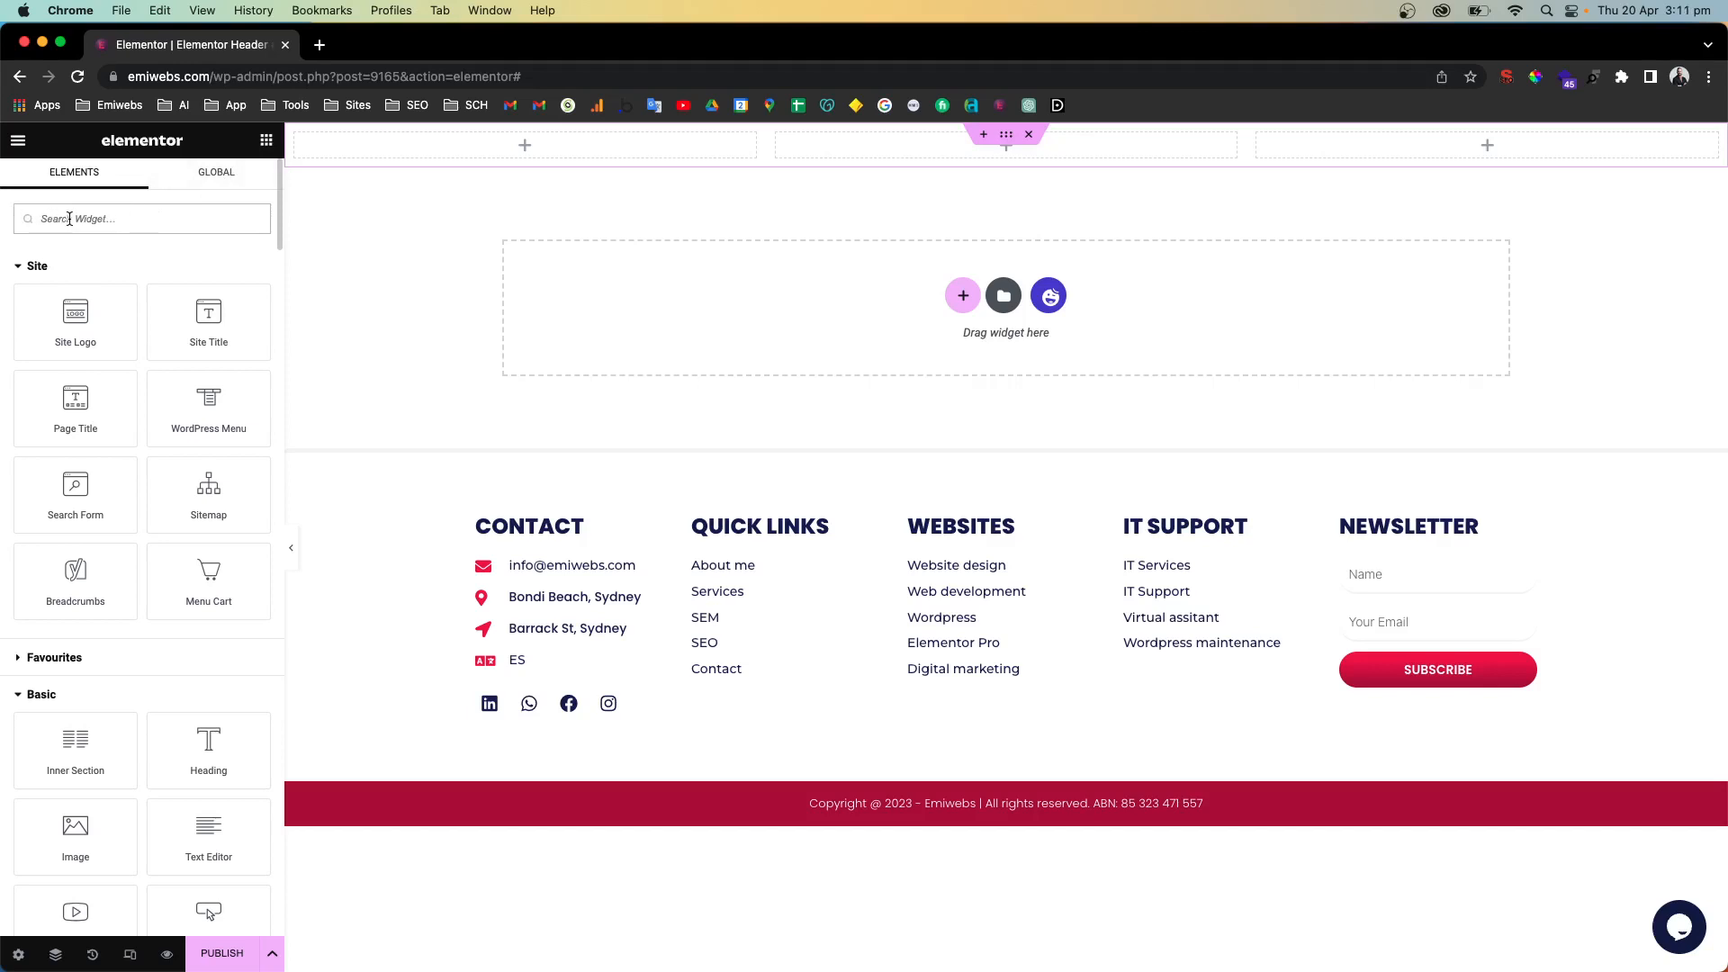
scroll(91, 483, "down", 10)
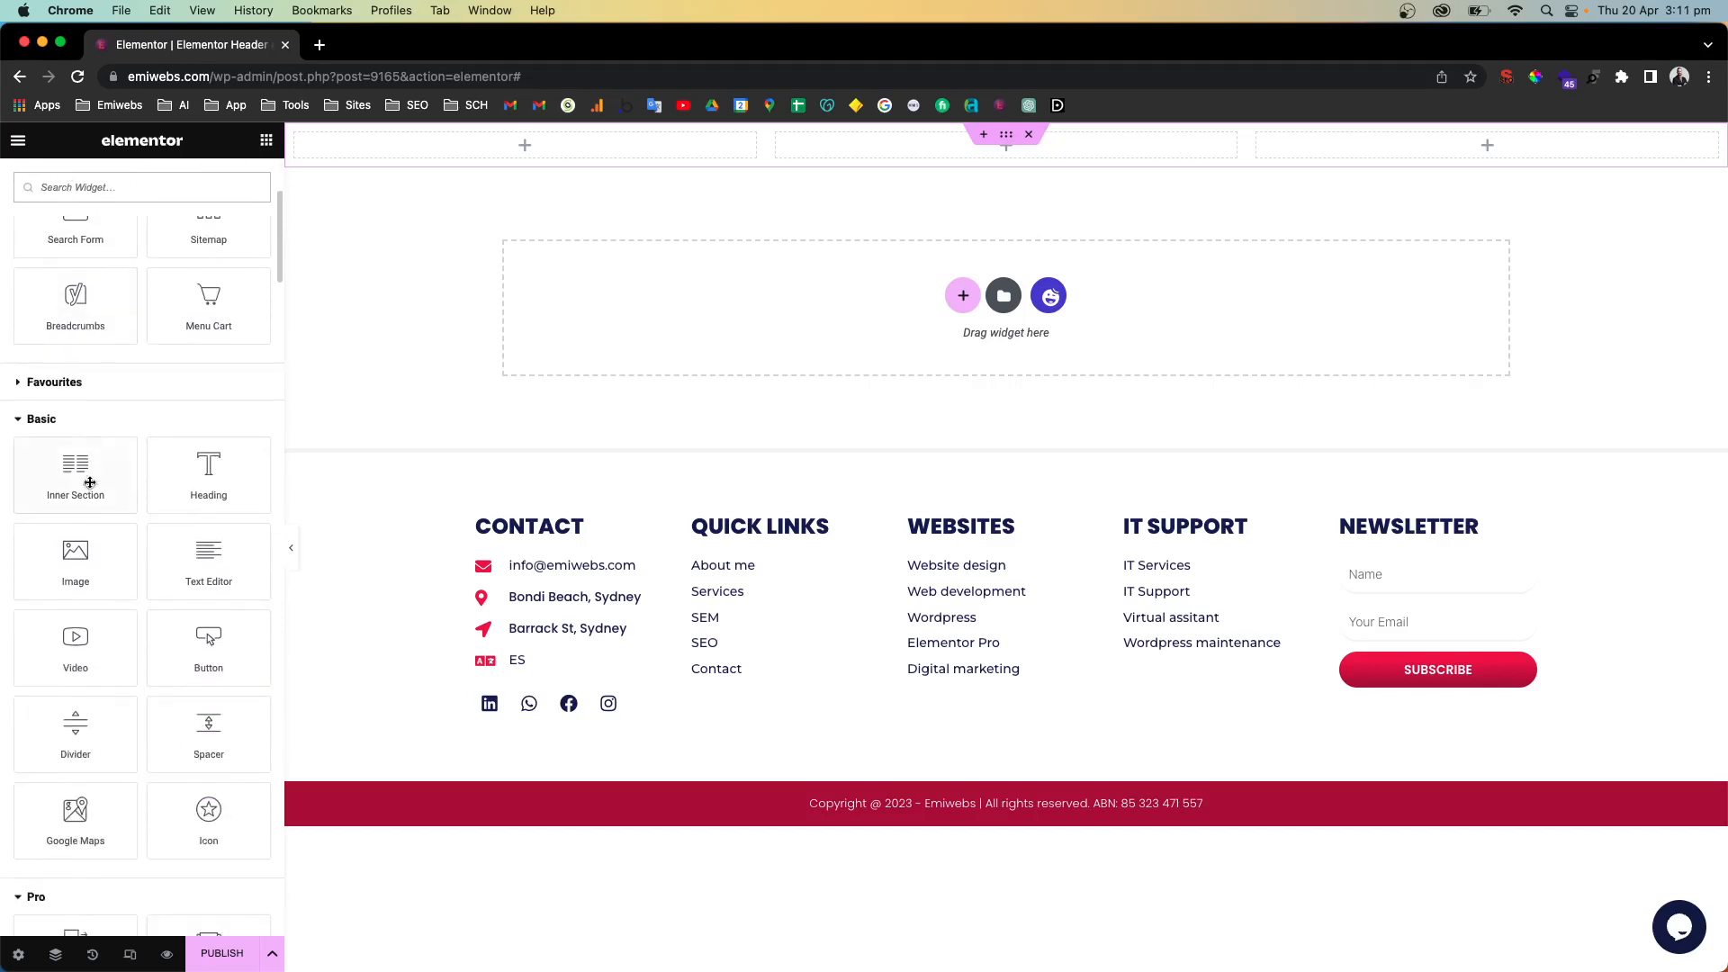
scroll(91, 482, "up", 8)
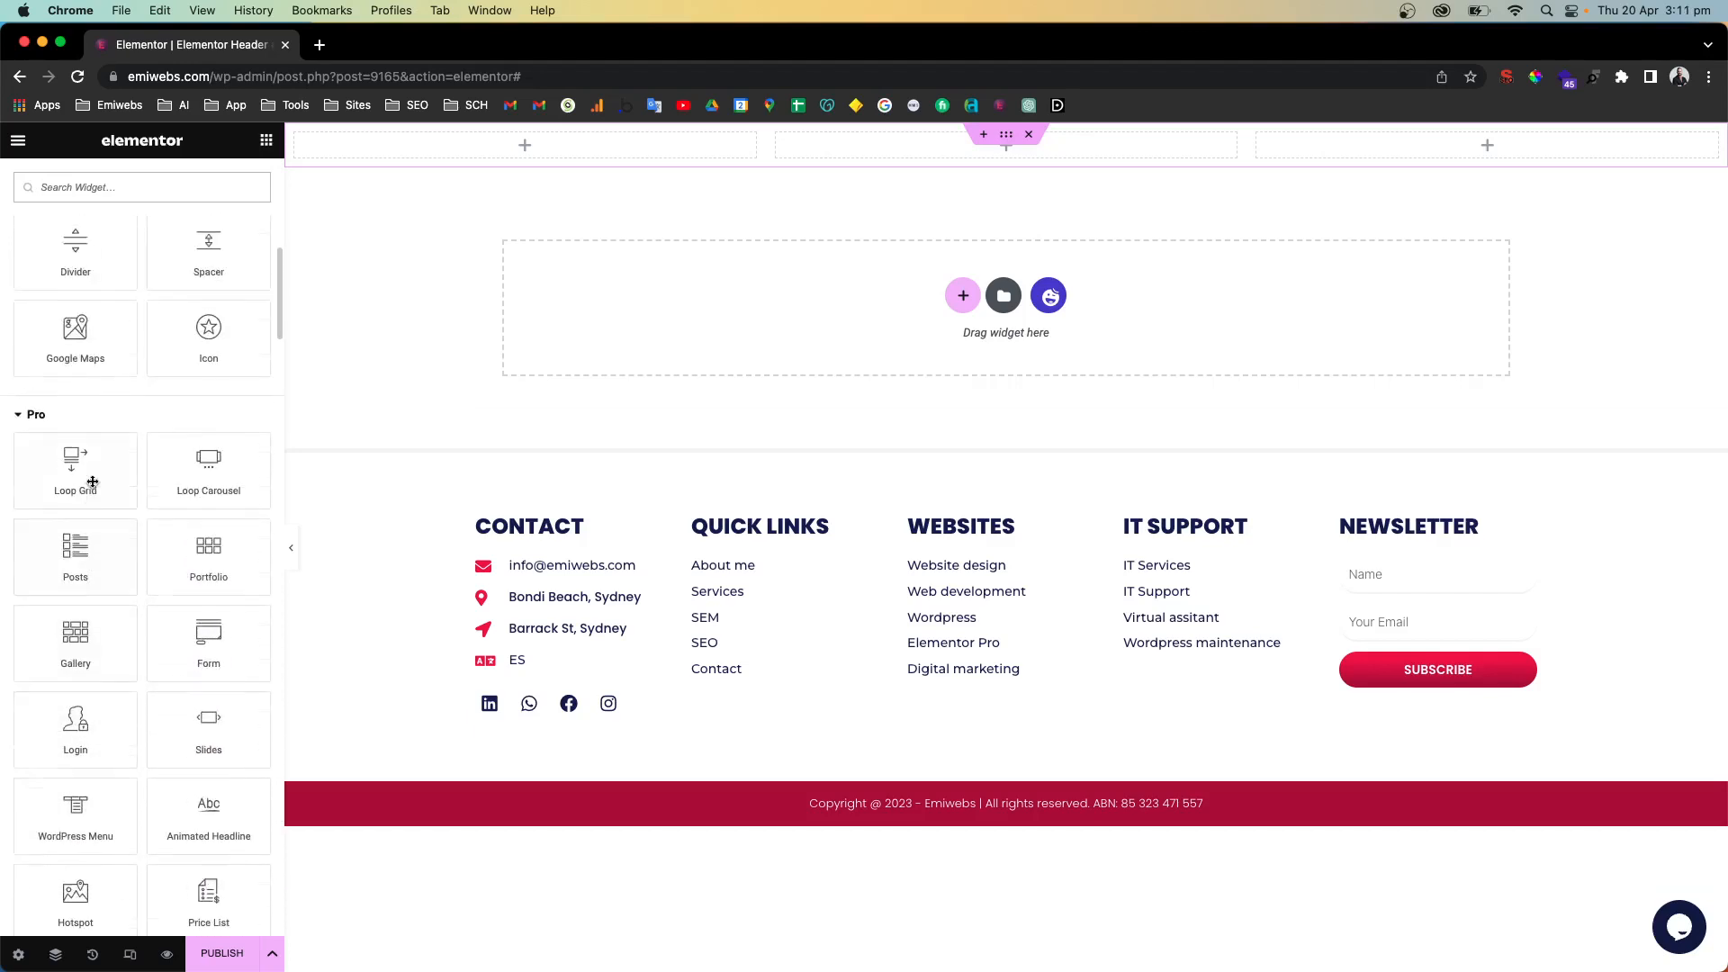
scroll(93, 487, "up", 3)
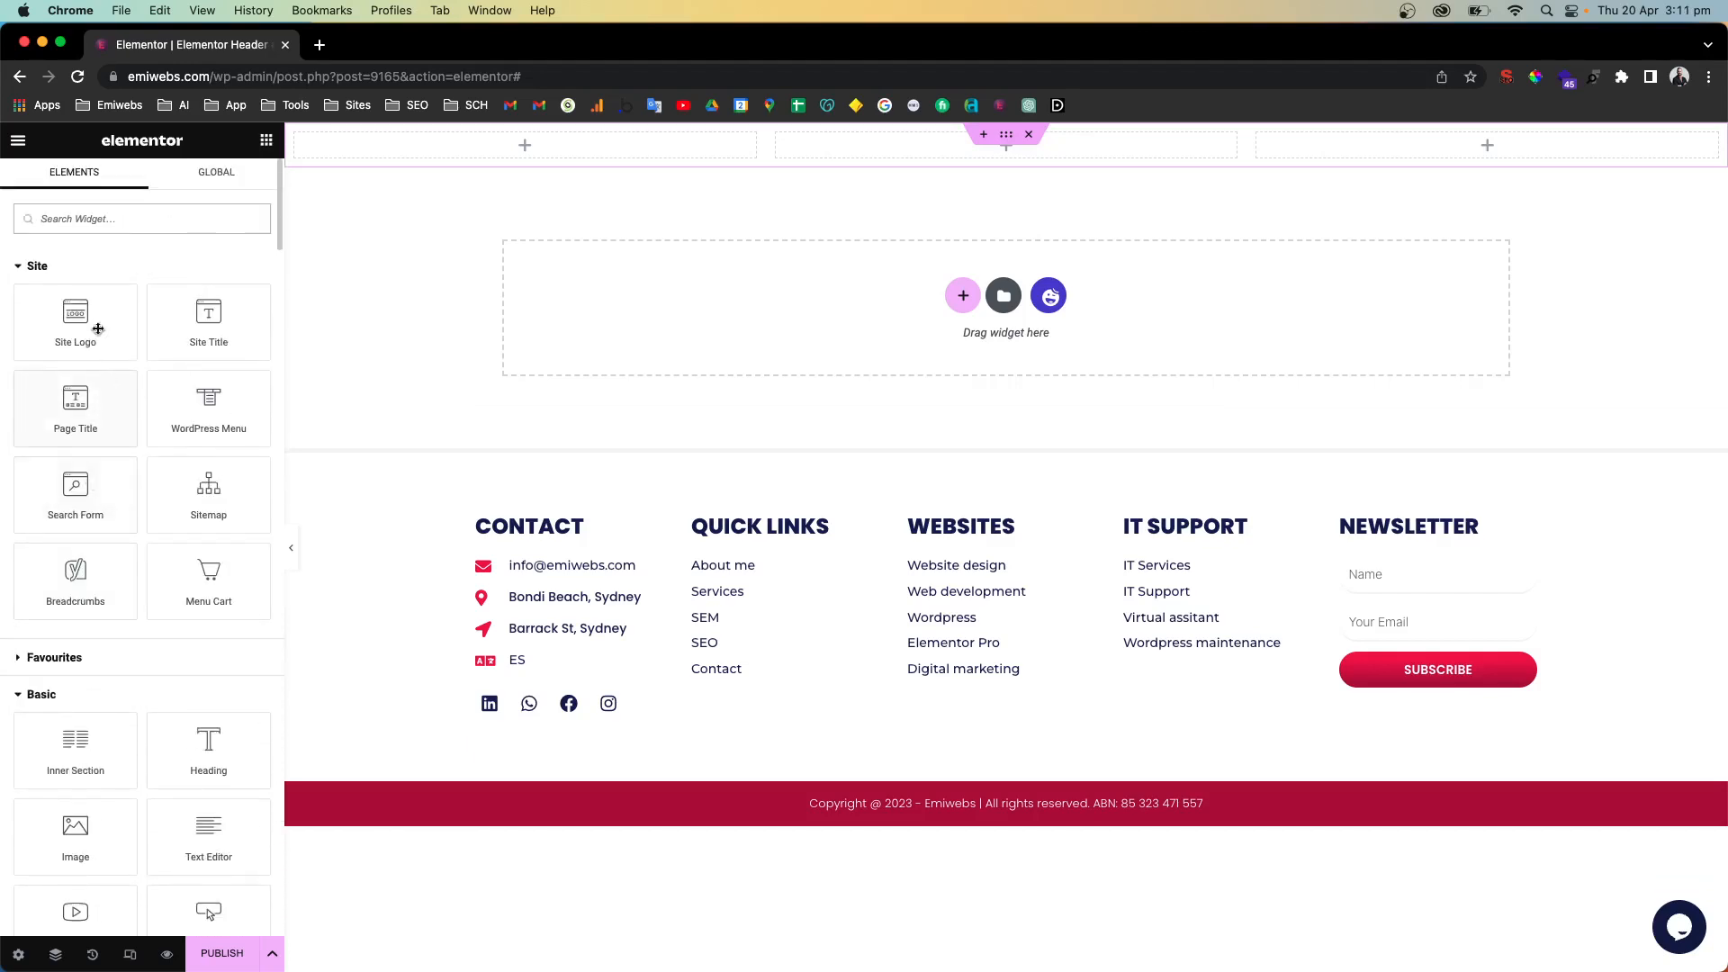
type("image")
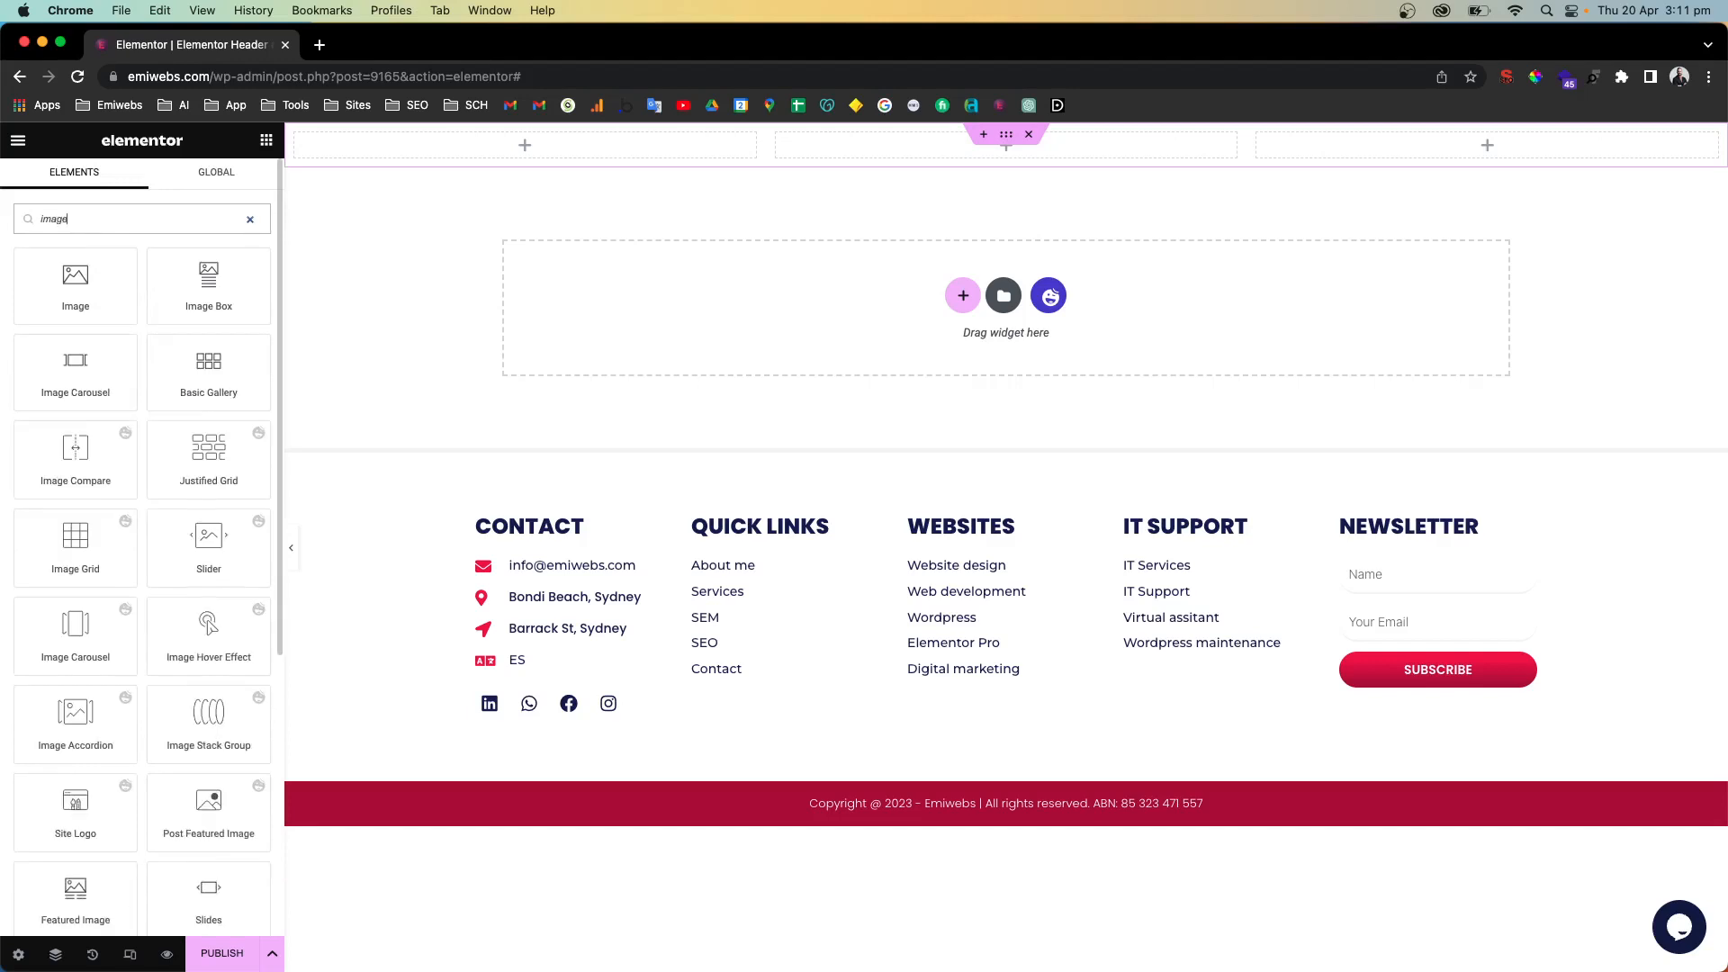
left_click_drag(76, 279, 654, 145)
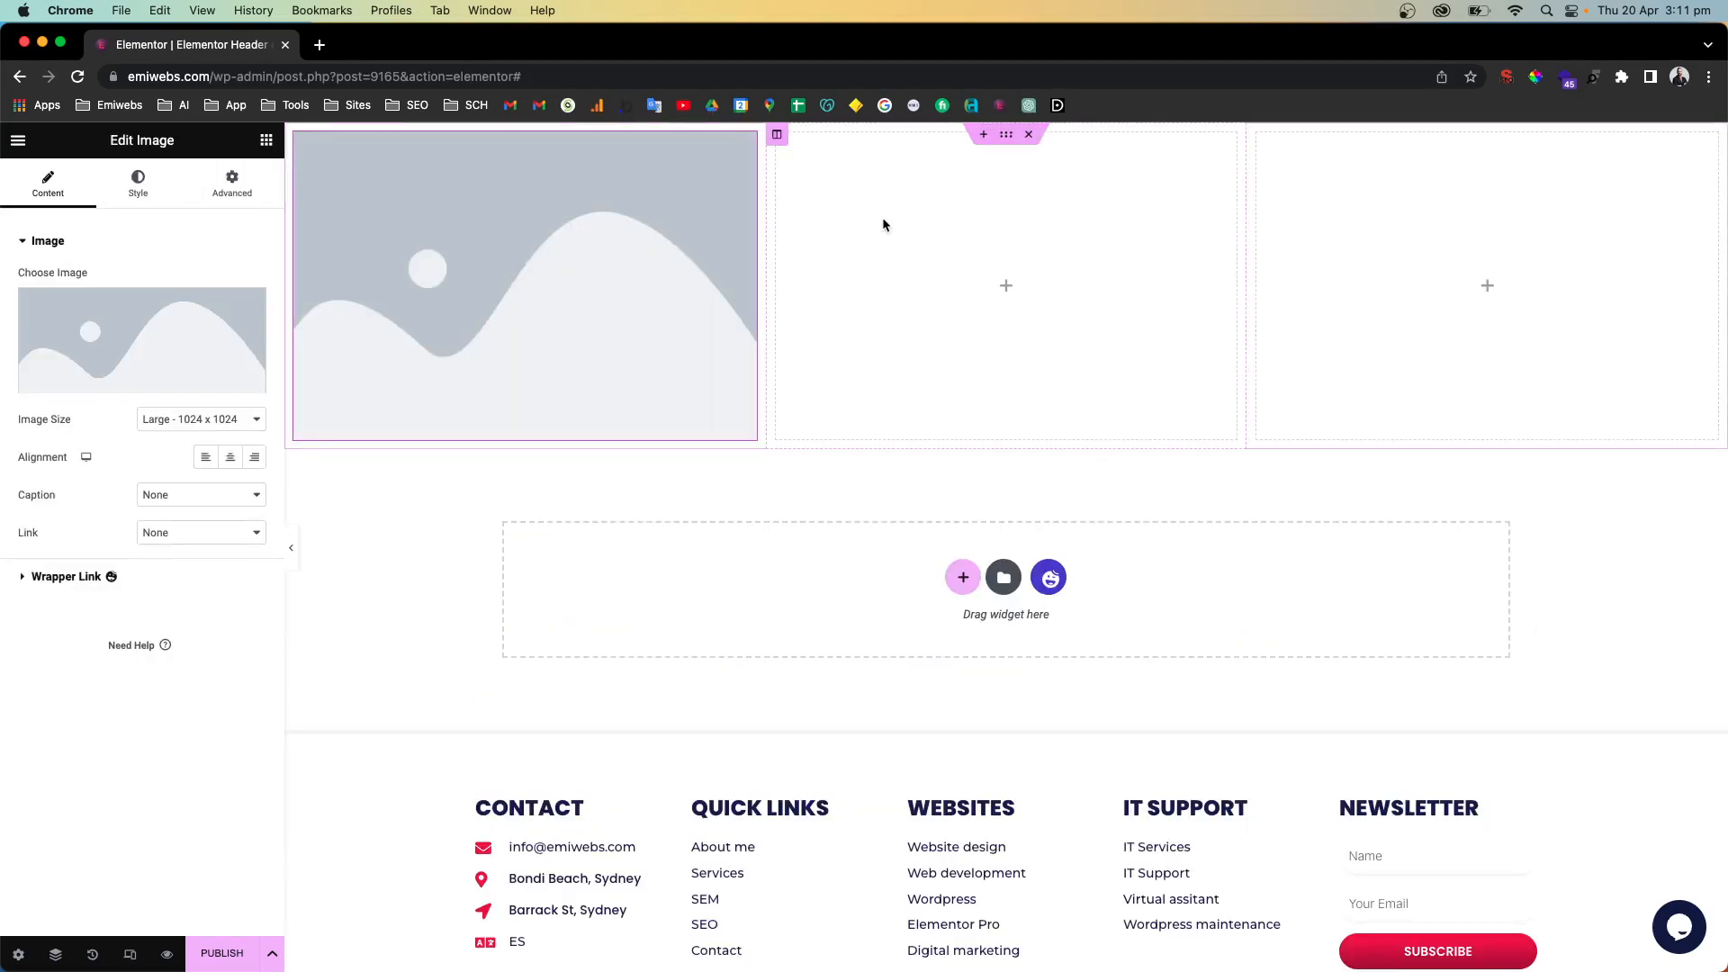
Find the WordPress Menu widget by searching for "menu" and place it in the middle column
key("Escape")
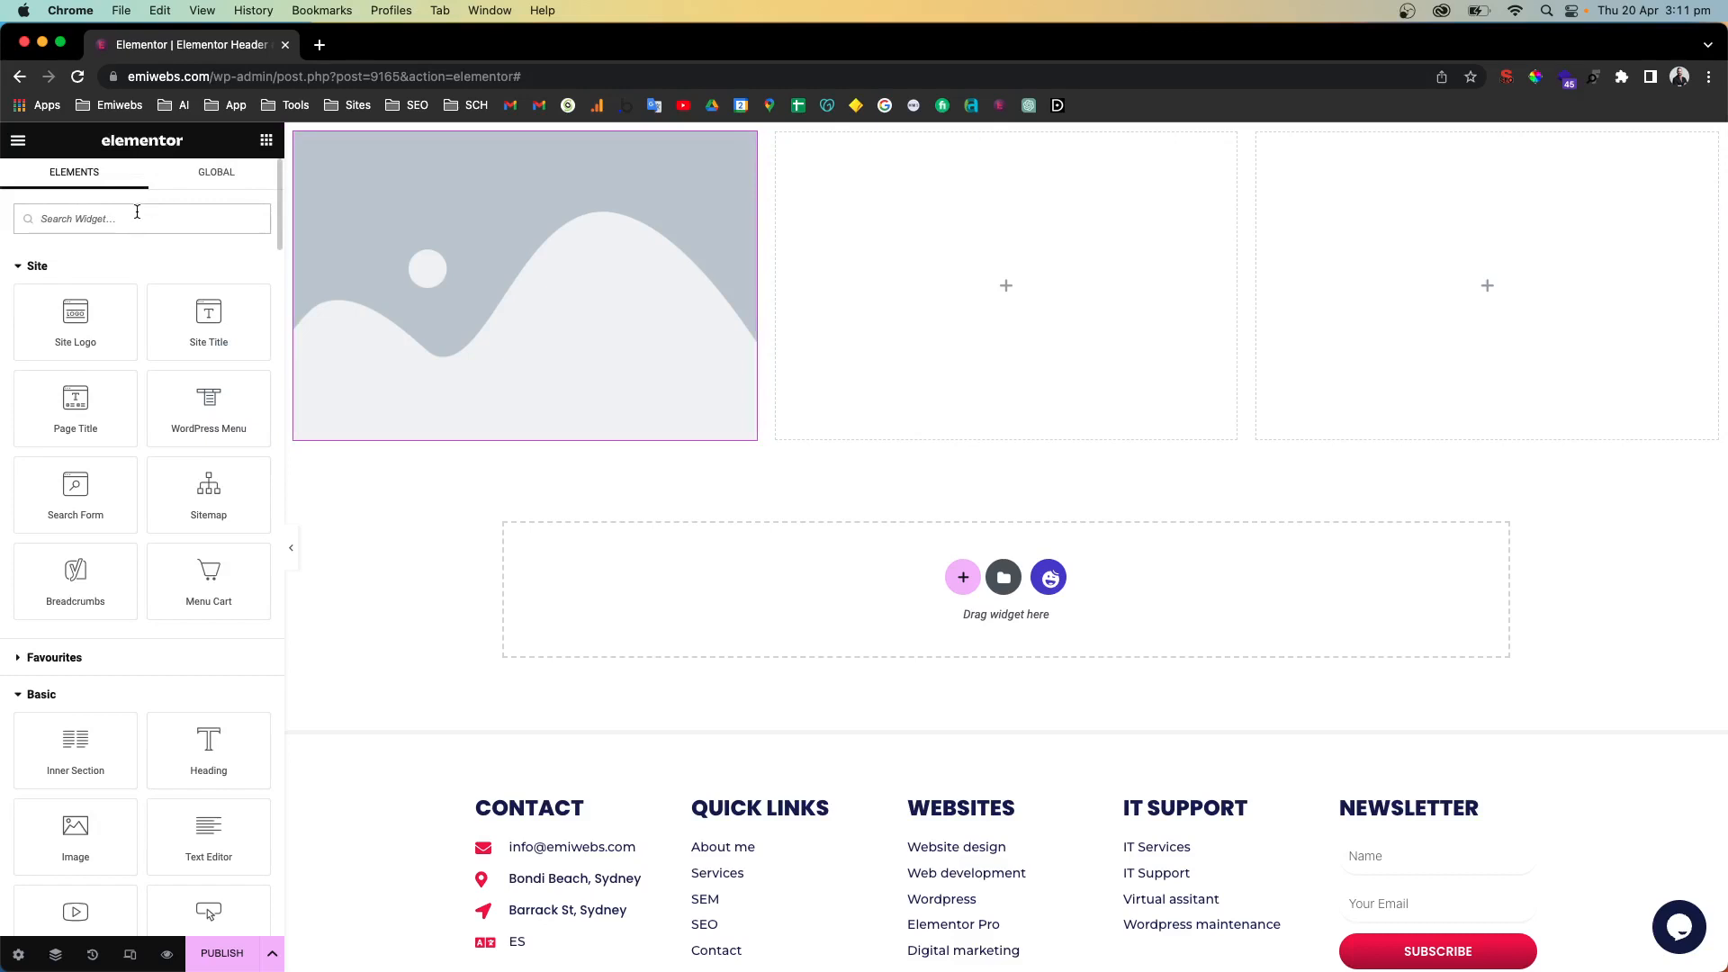
type("menu")
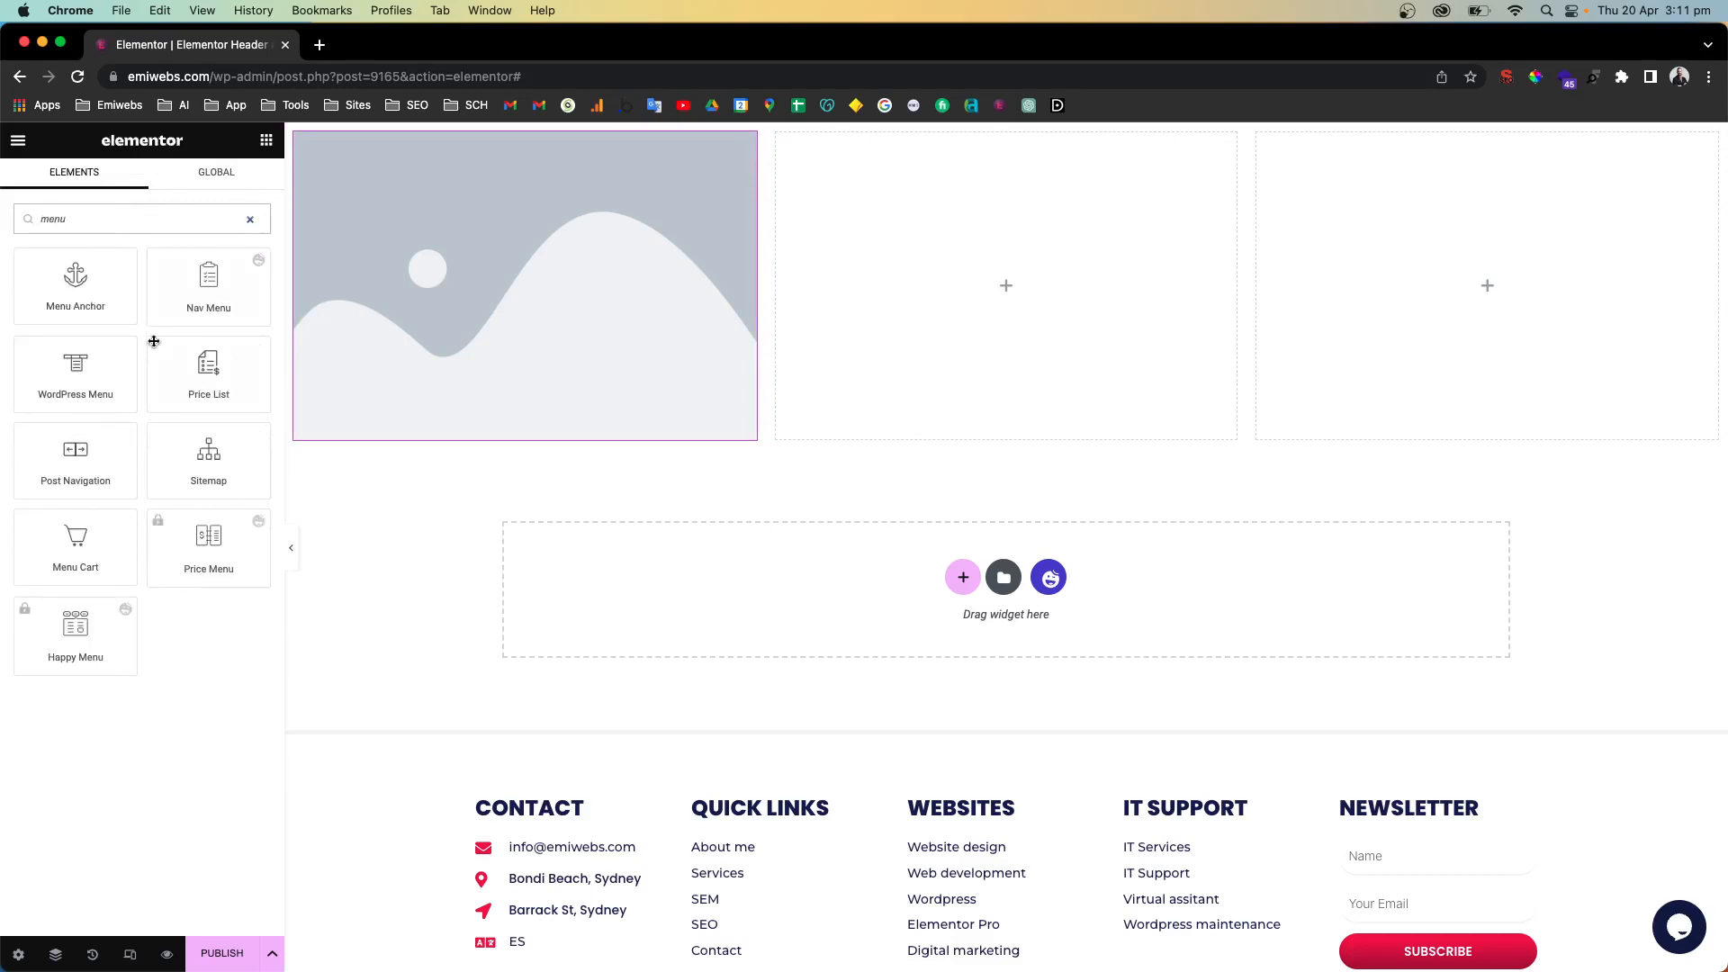
left_click_drag(76, 364, 1018, 297)
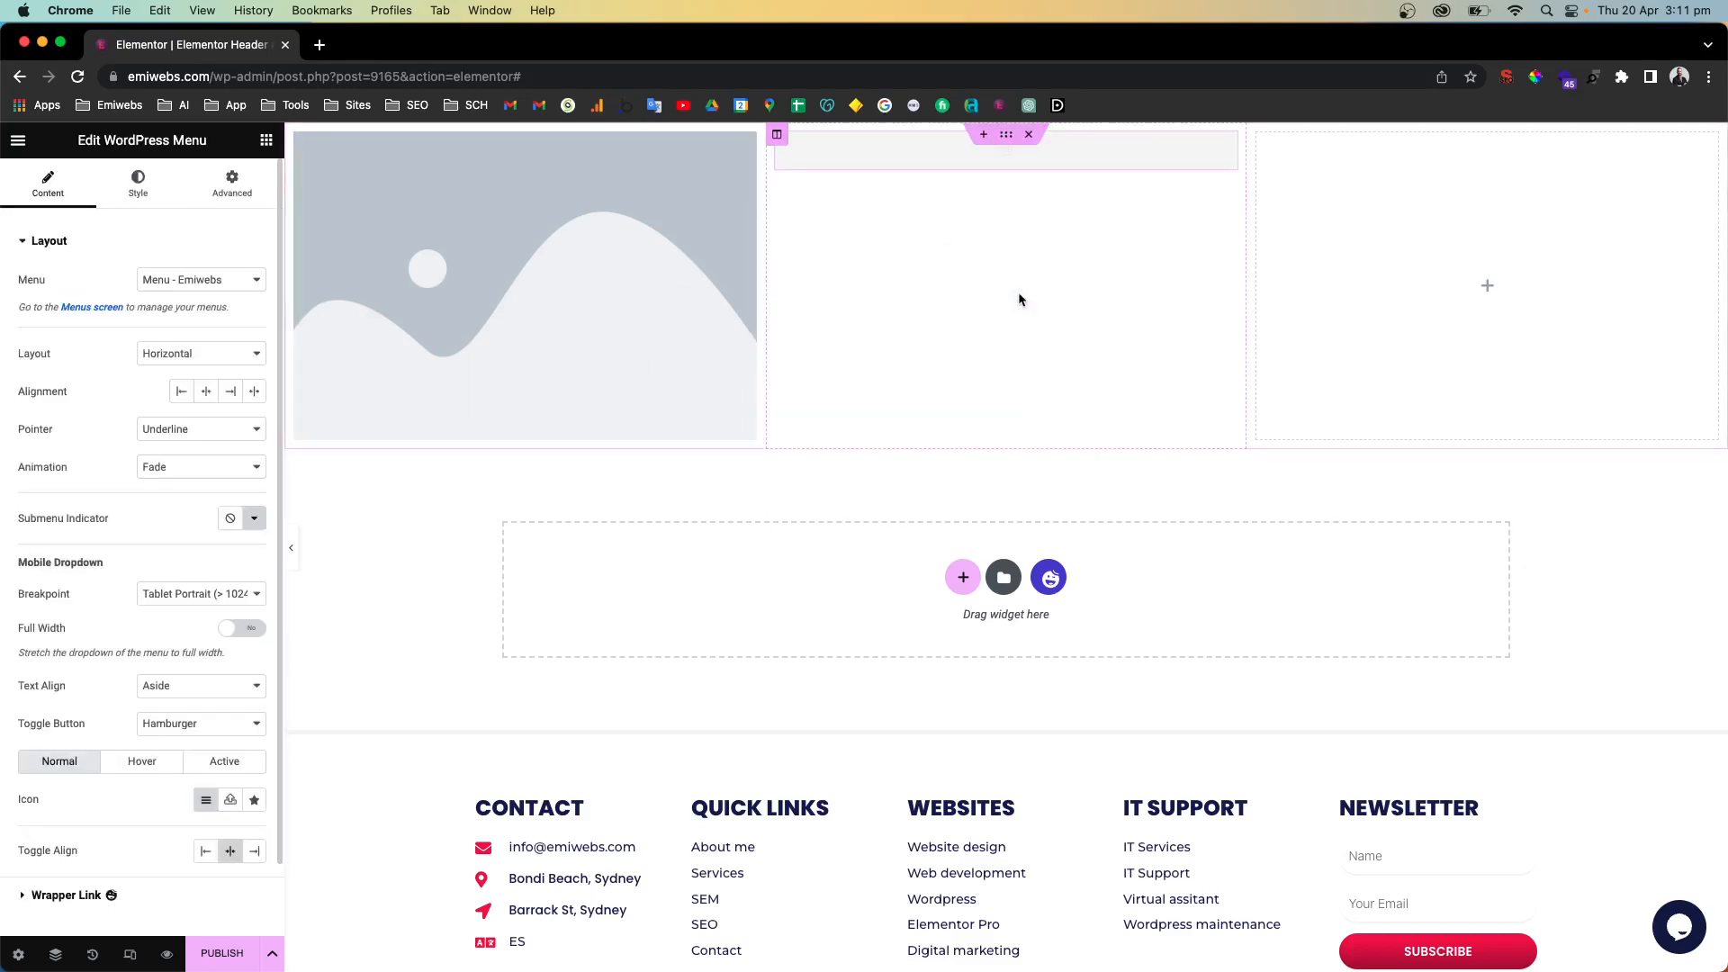
Find the Button widget by searching for "button" and place it in the third column
left_click(266, 140)
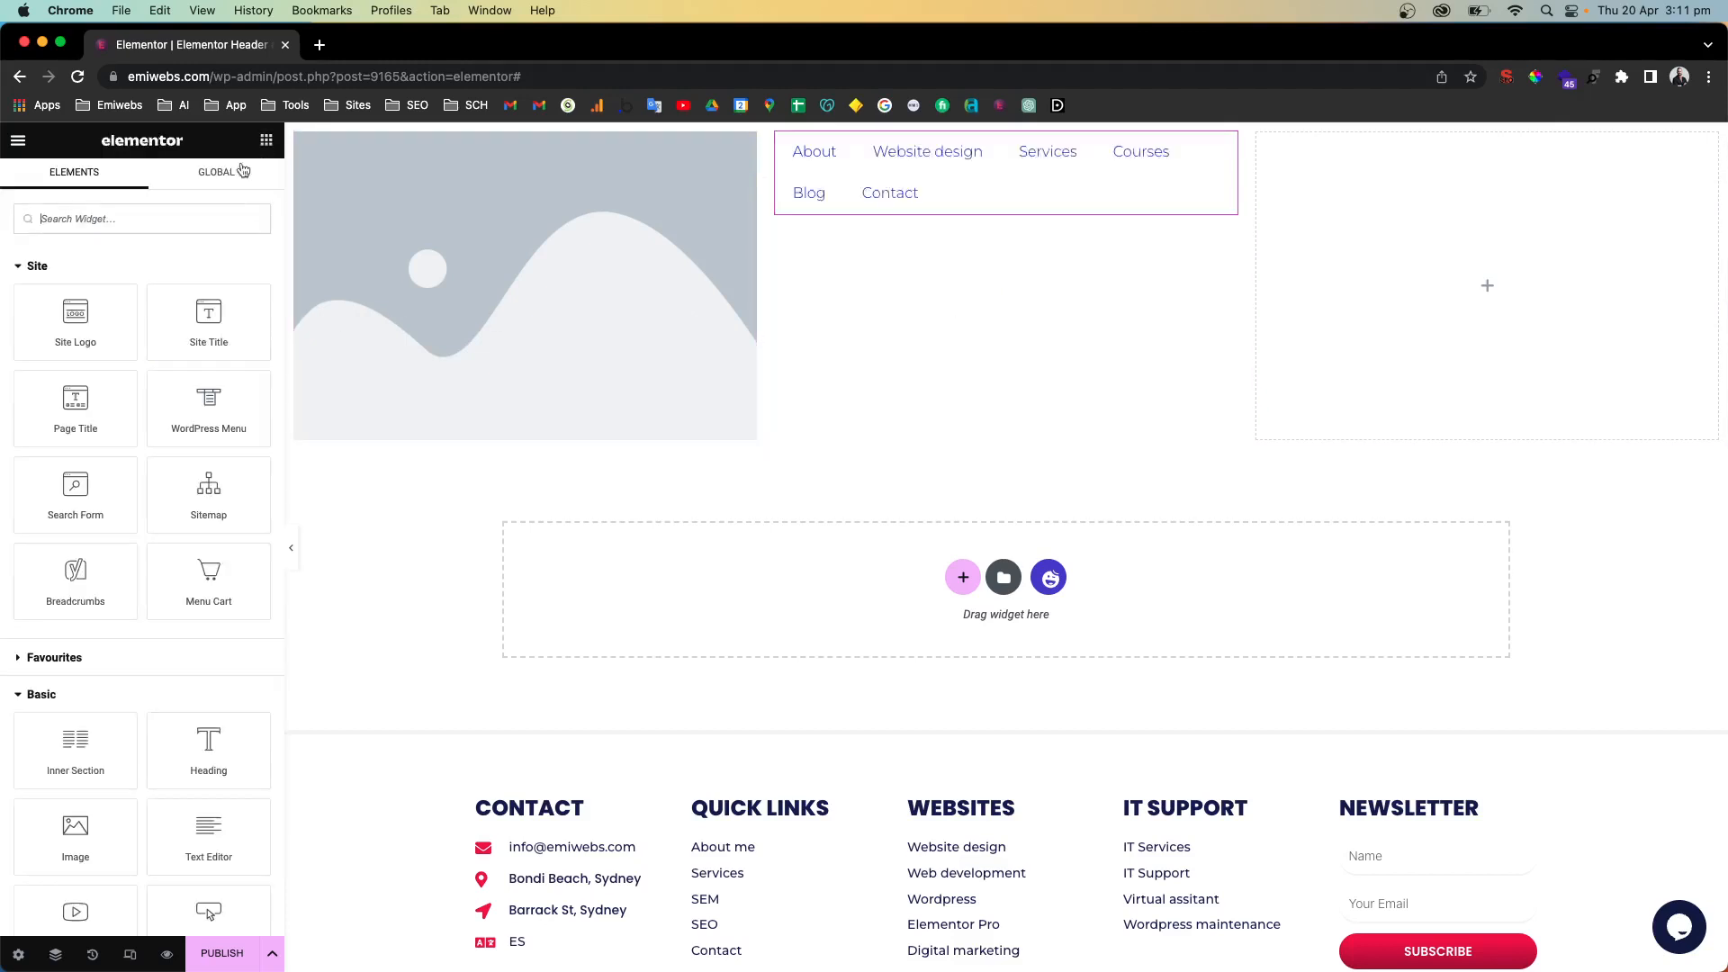
type("button")
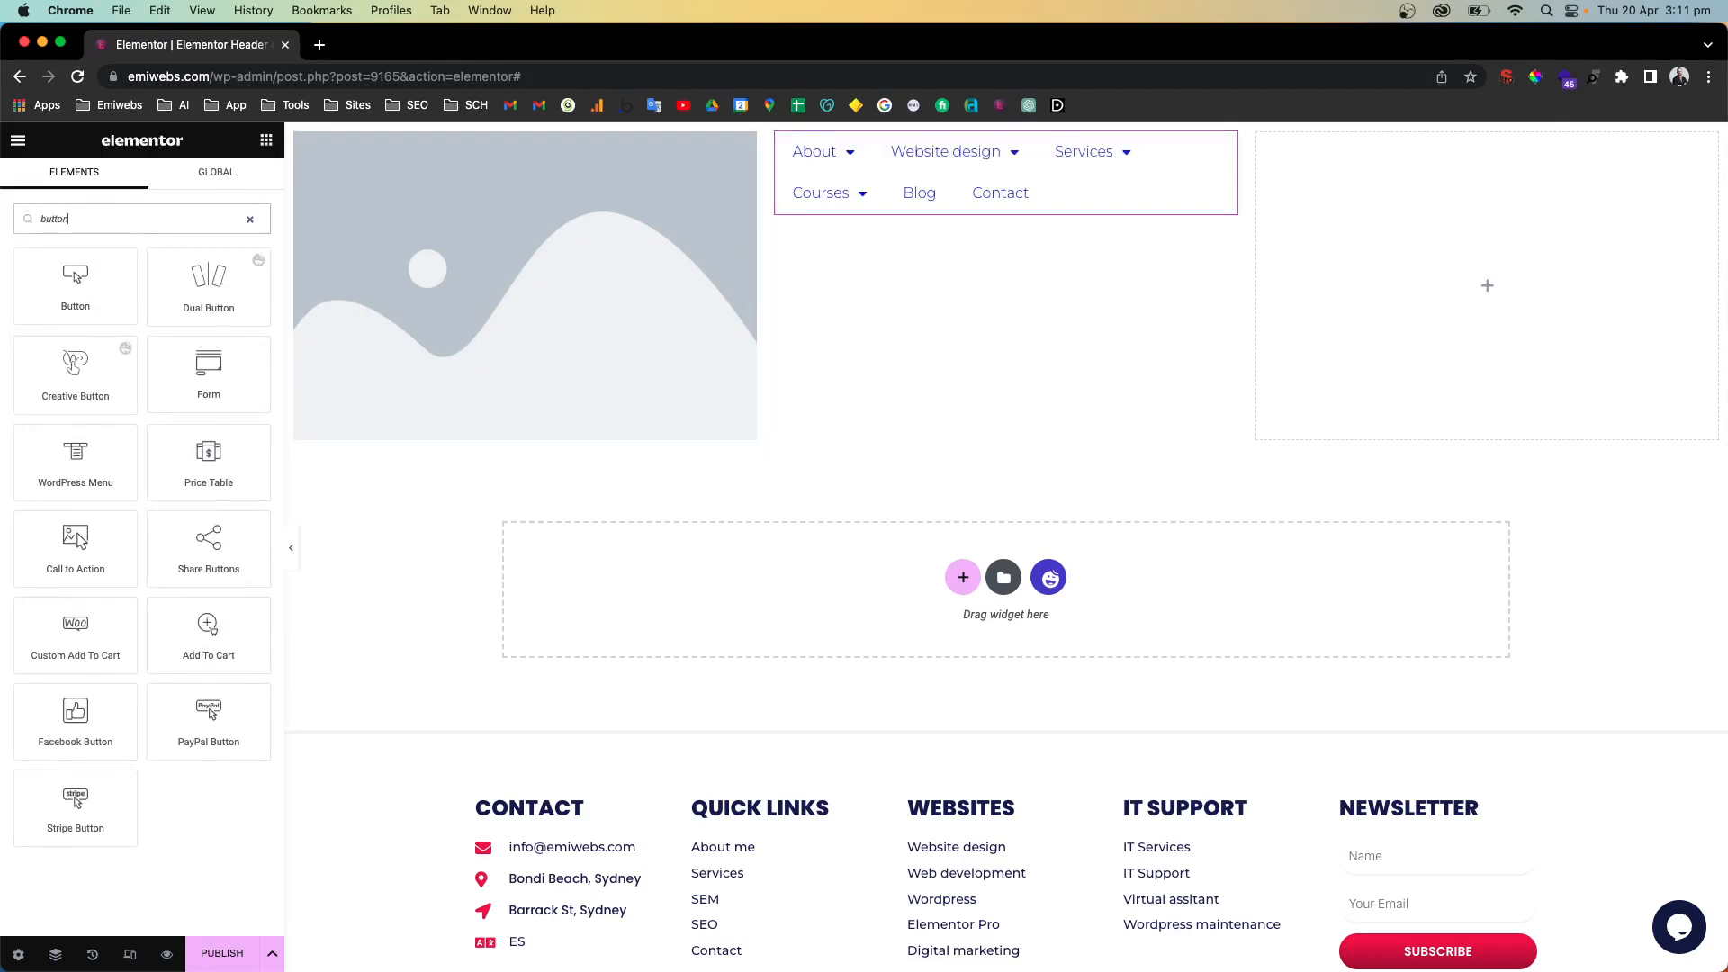
left_click_drag(101, 290, 1531, 293)
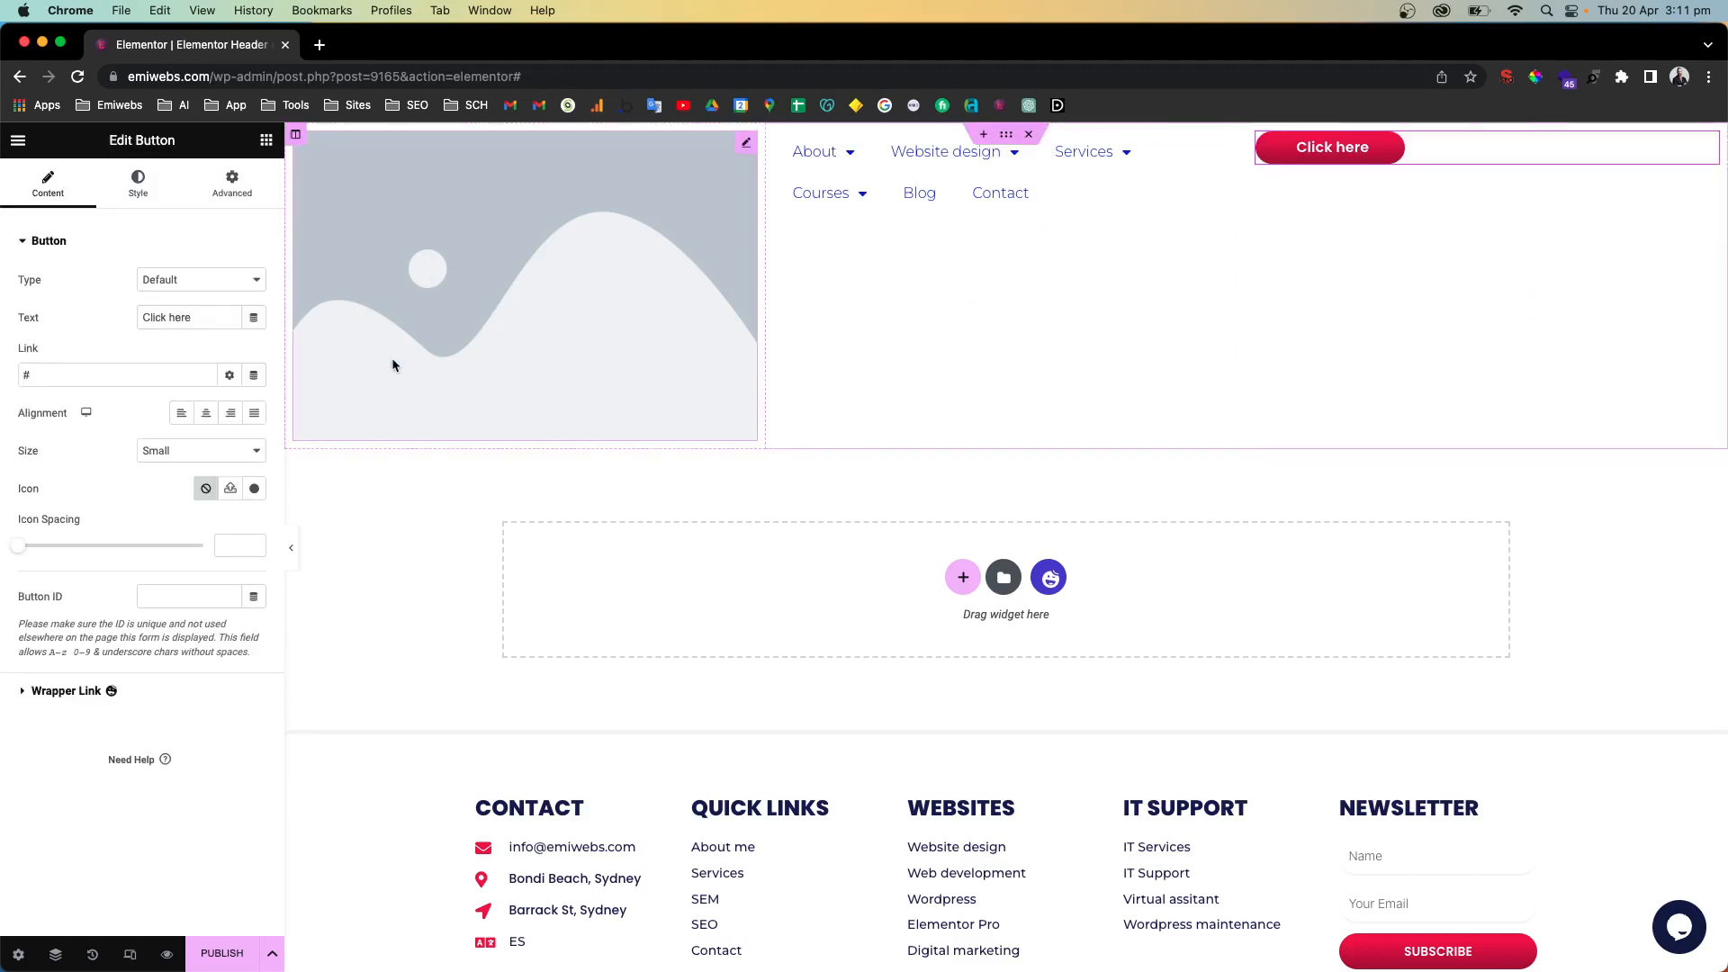
left_click(266, 139)
scroll(84, 417, "down", 1)
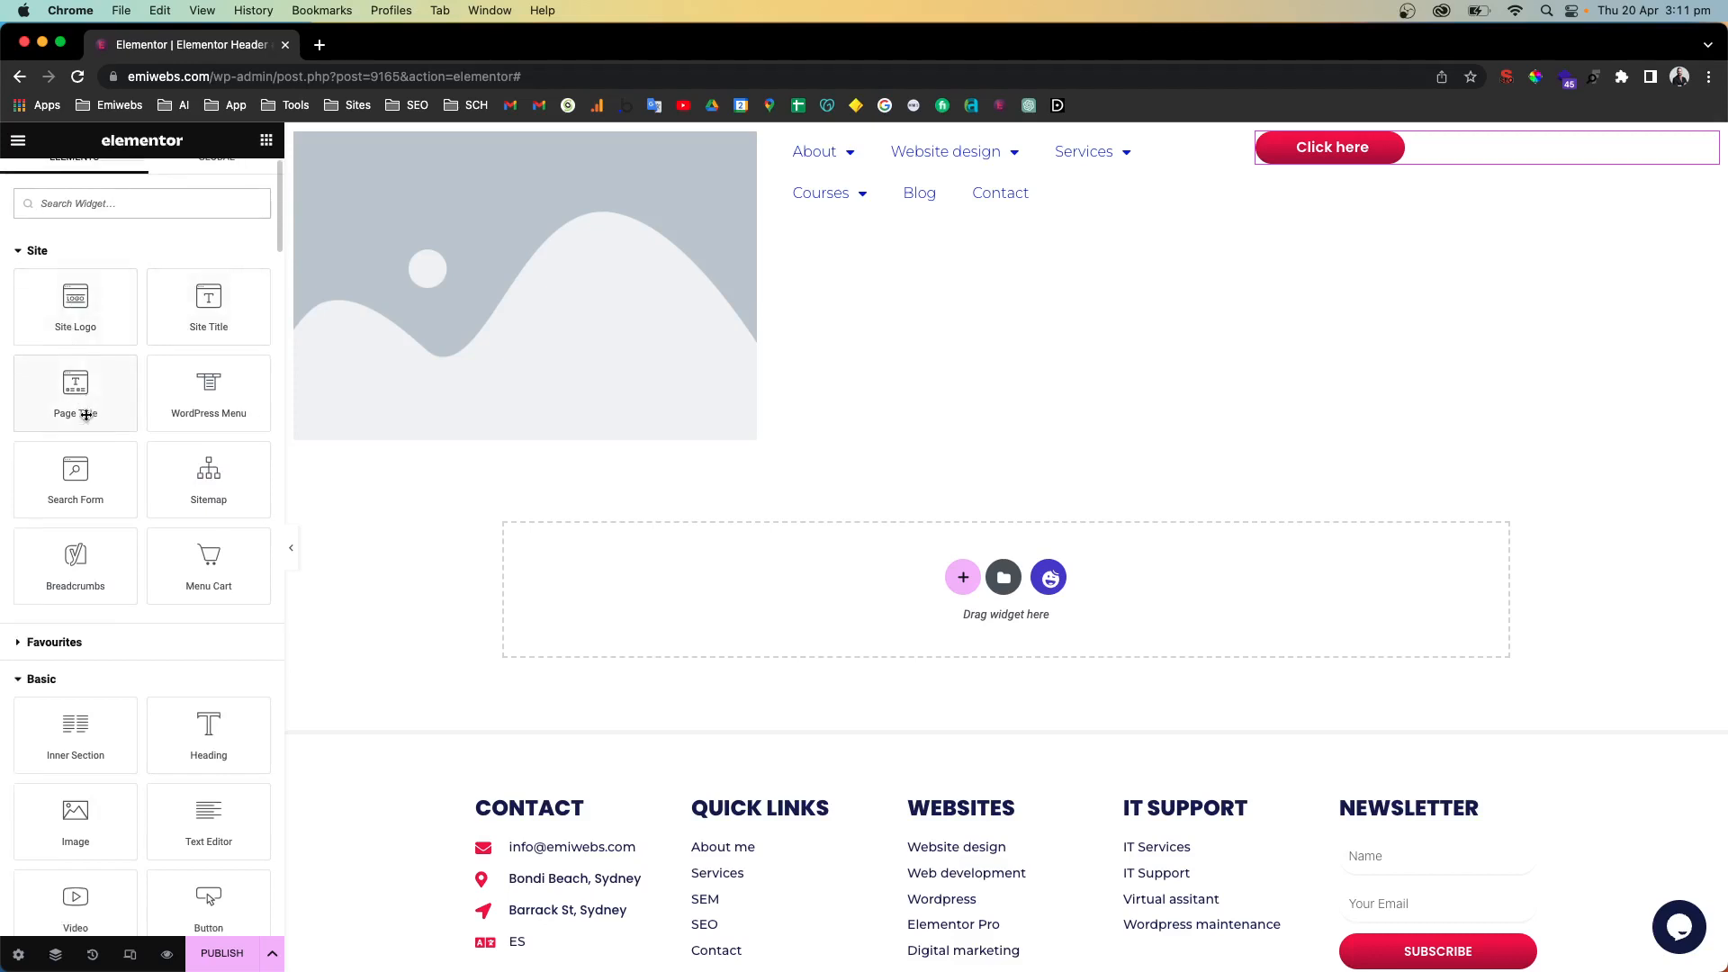
scroll(85, 420, "up", 1)
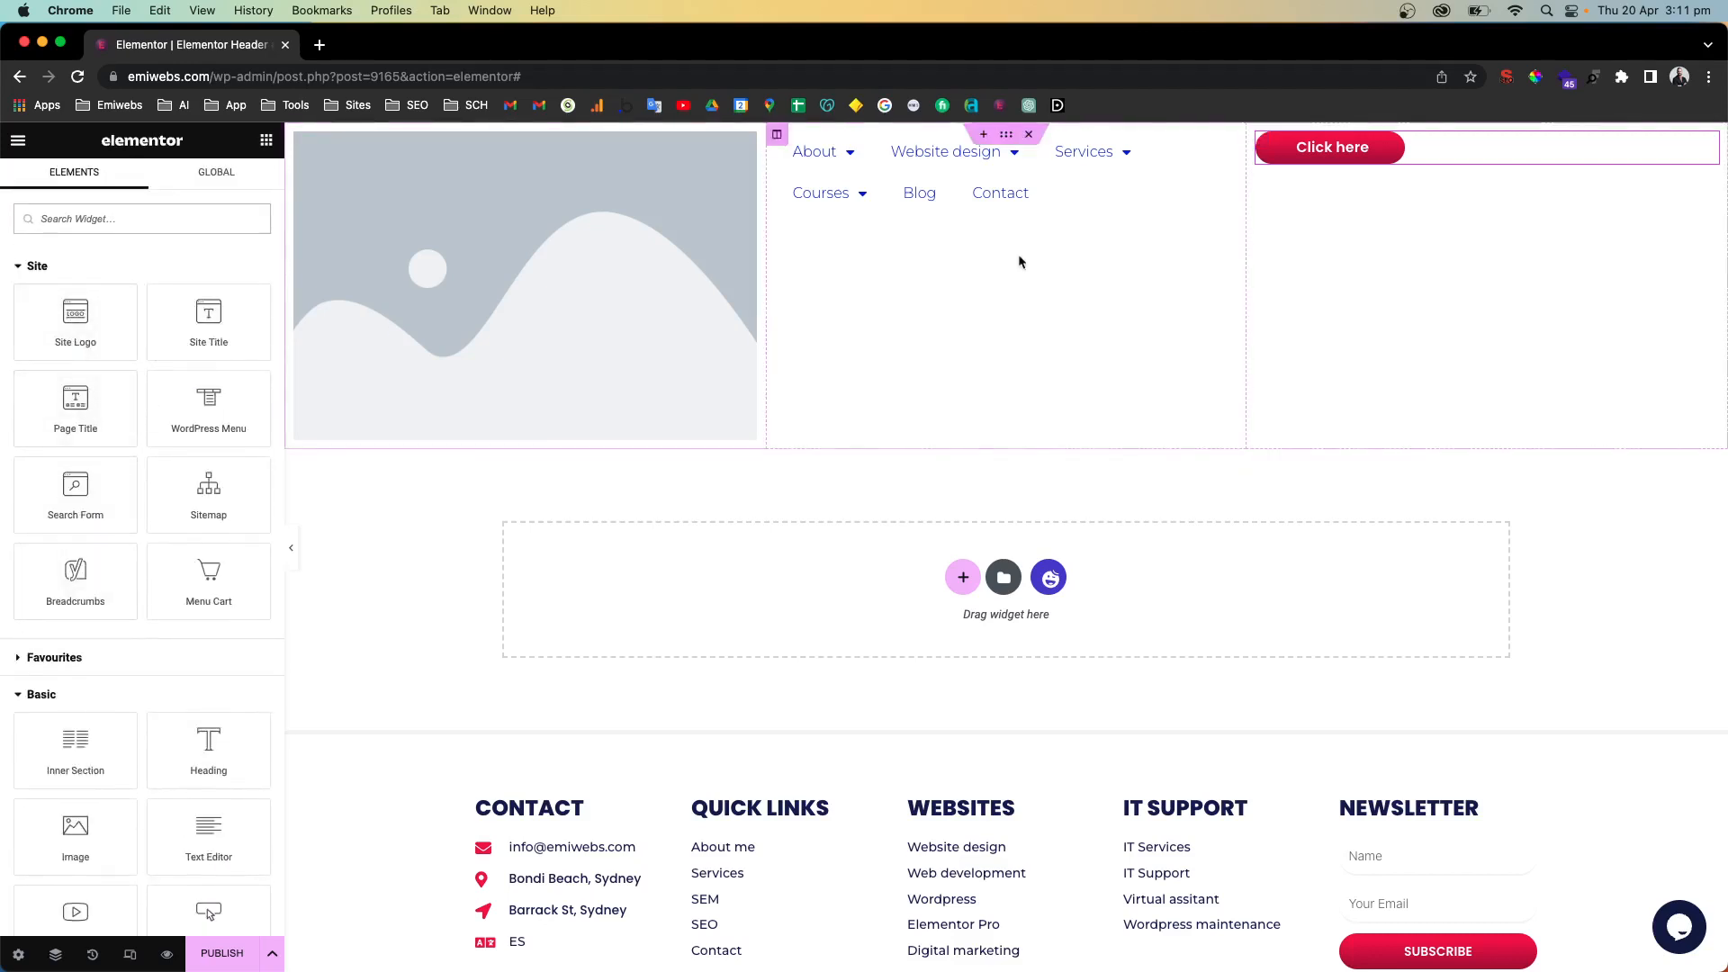
Narrow the image column and the button column so the middle menu column takes up most of the section
scroll(848, 301, "down", 1)
scroll(848, 301, "up", 1)
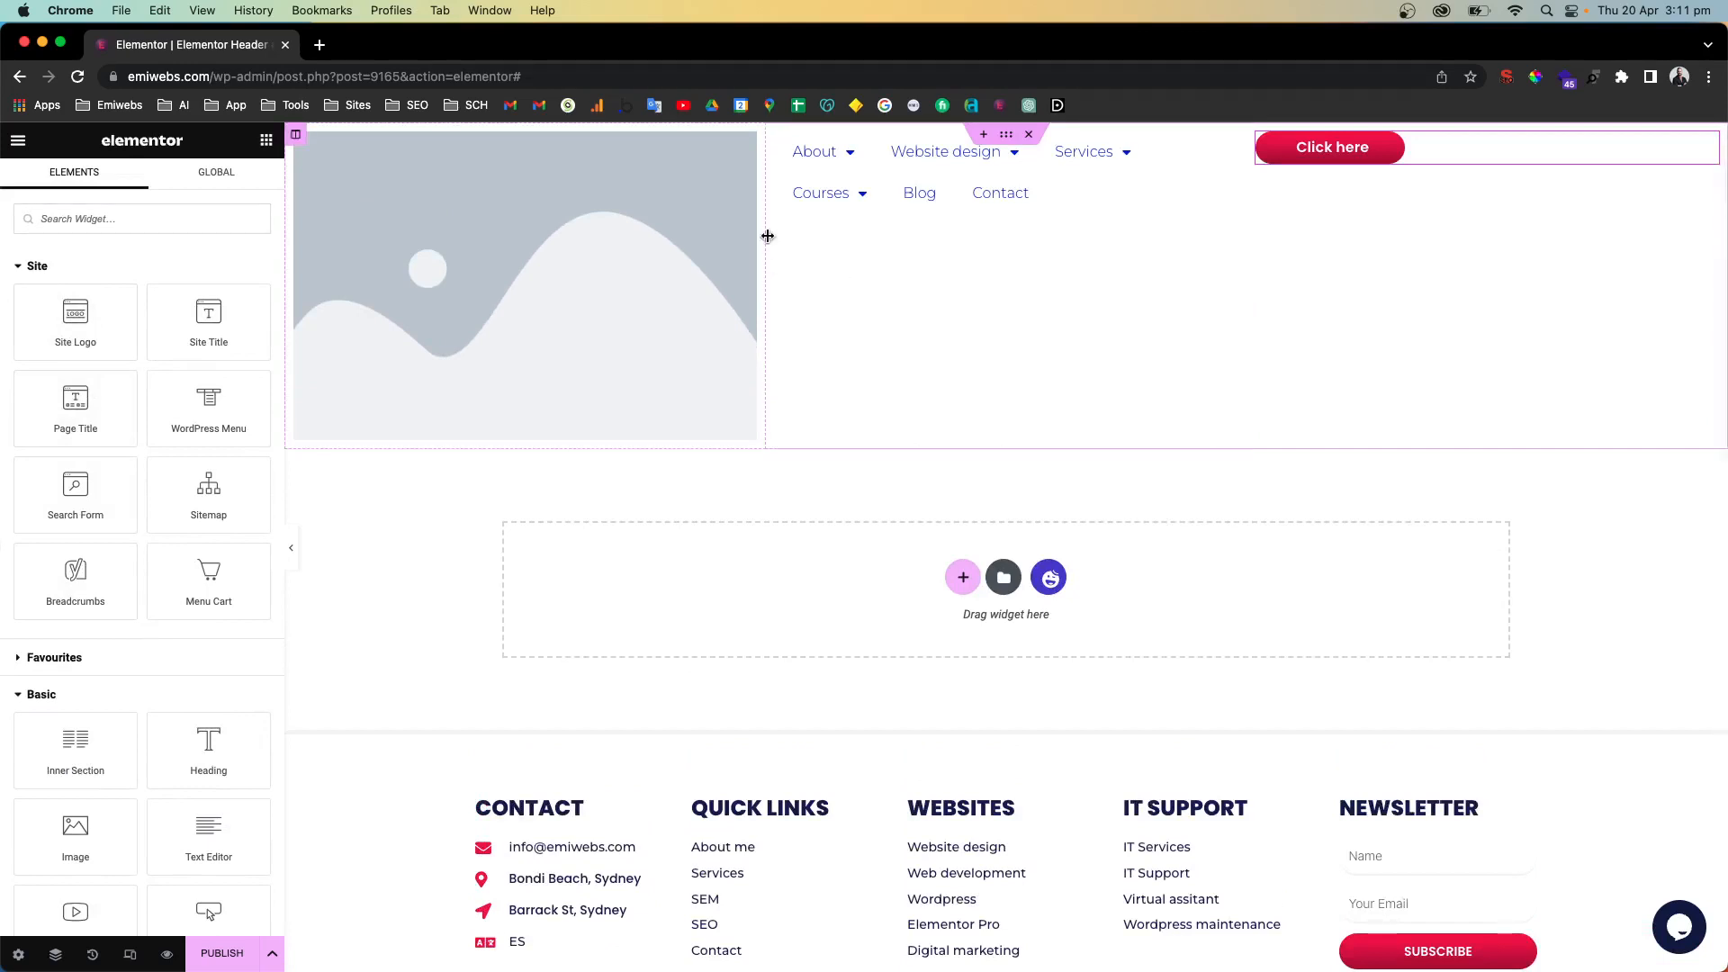
left_click_drag(768, 236, 538, 220)
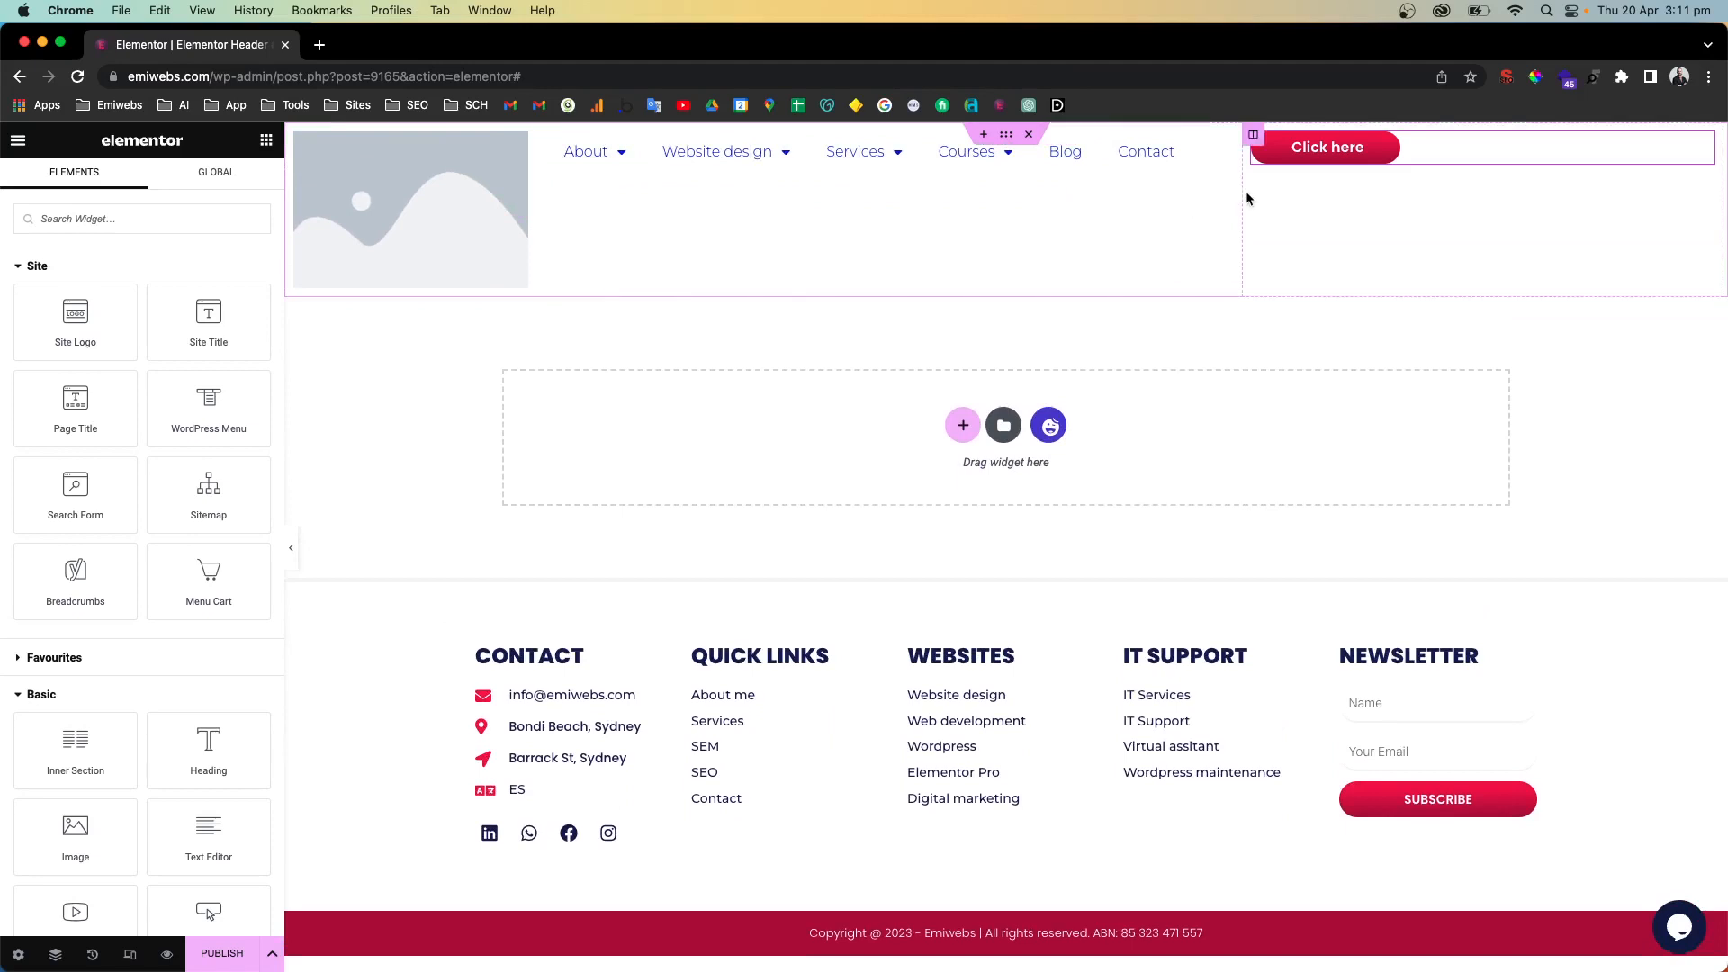
left_click_drag(1241, 203, 1479, 204)
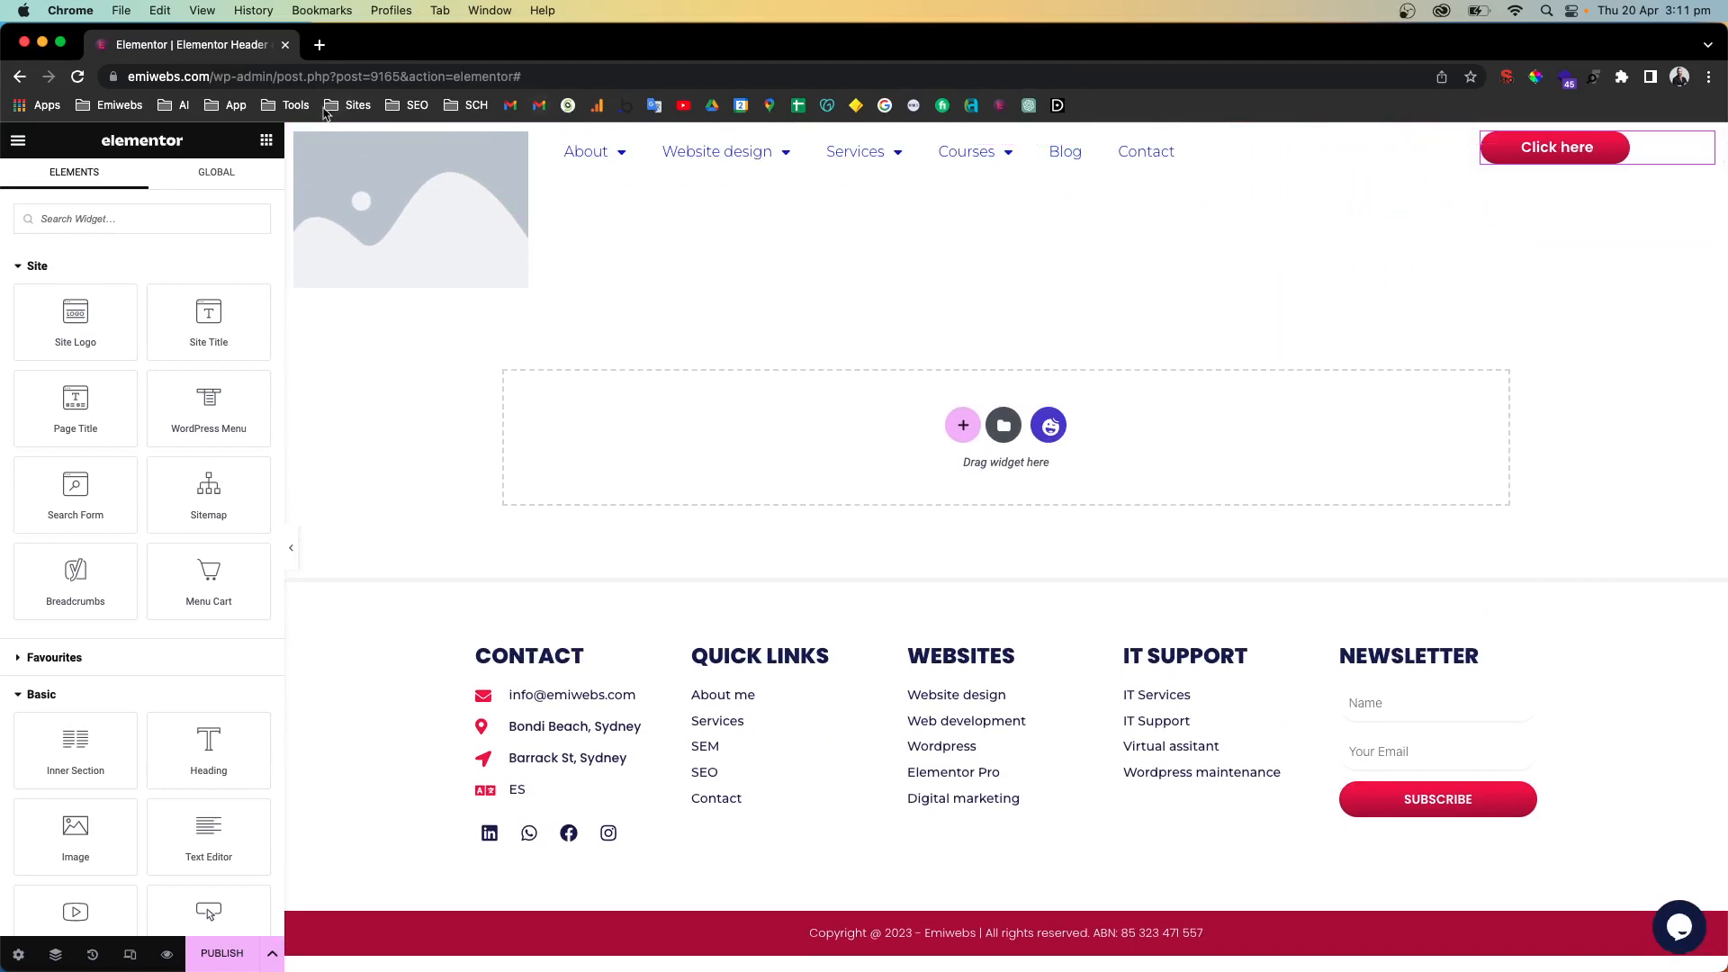
Set the section's column widths to 20% for the image, 60% for the menu and 20% for the button
left_click(296, 138)
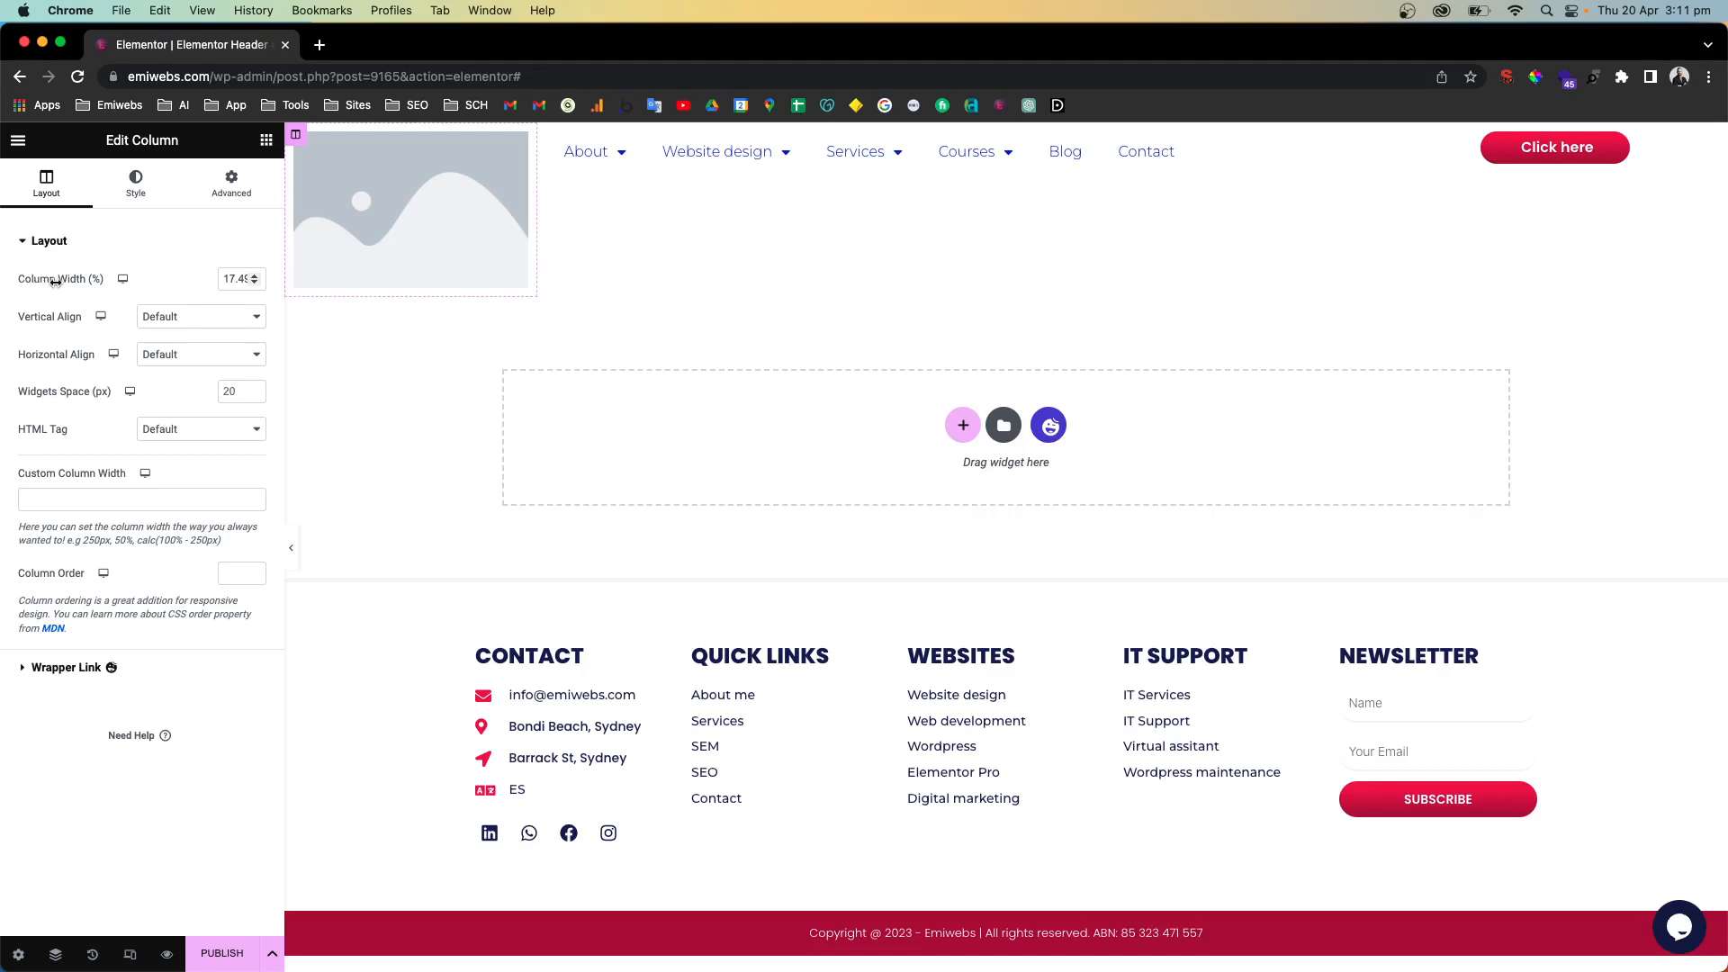
double_click(230, 278)
type("20")
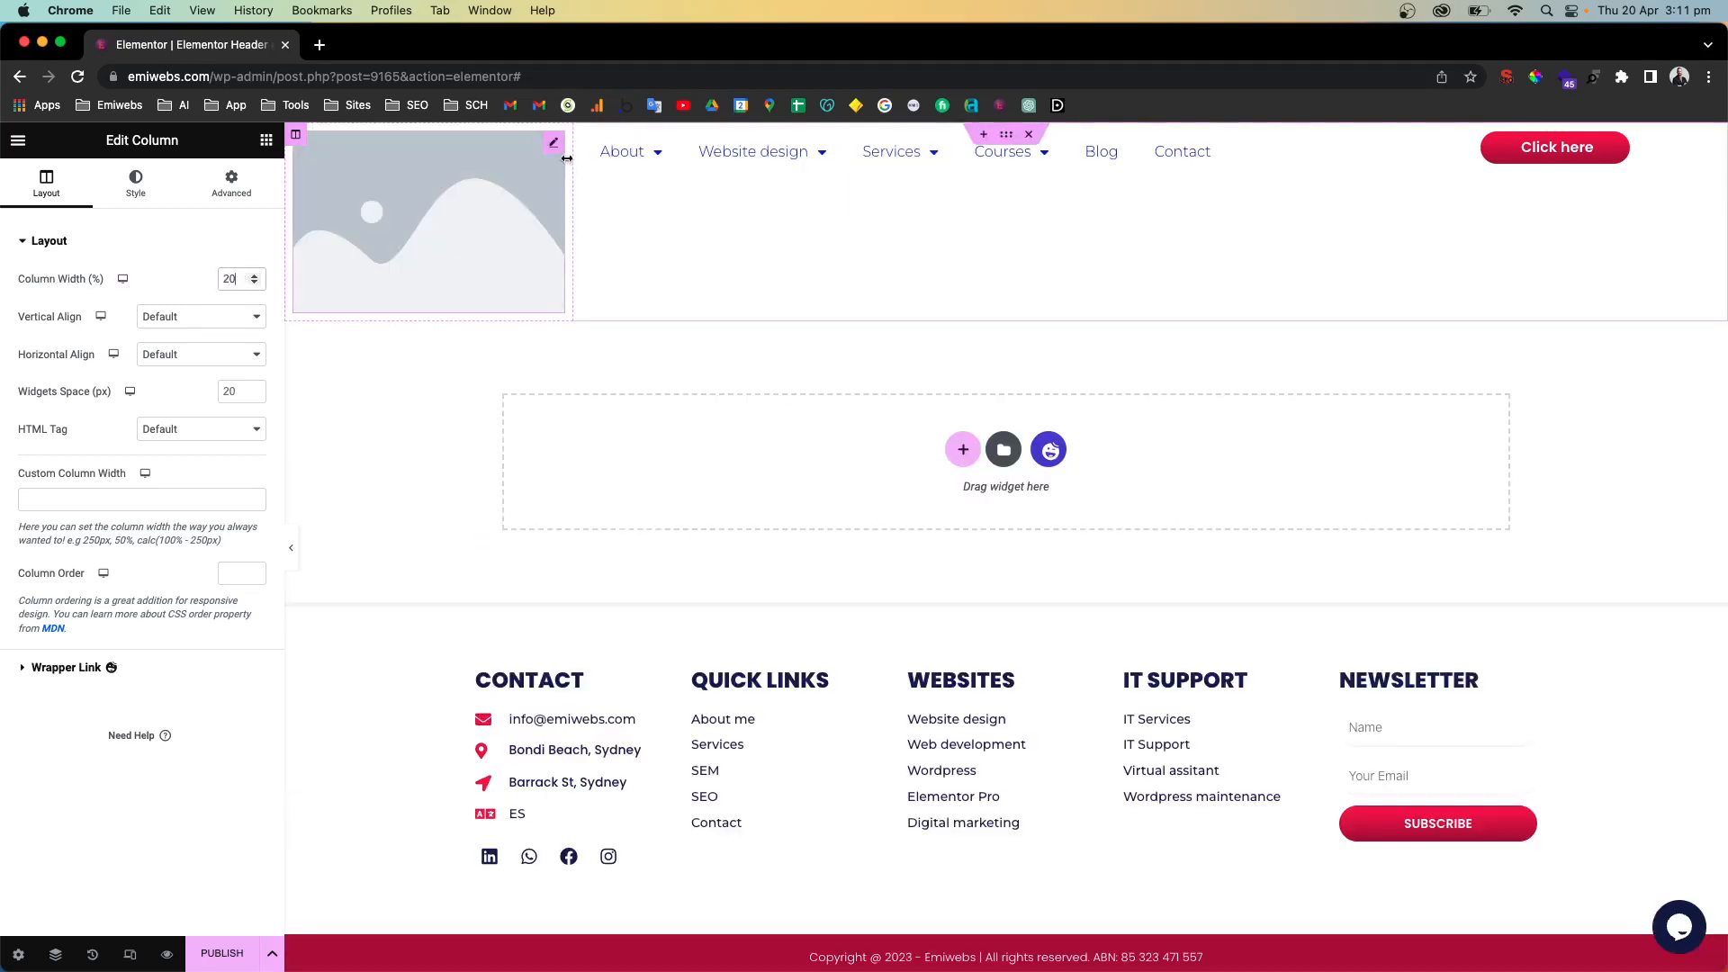
left_click(584, 134)
double_click(224, 279)
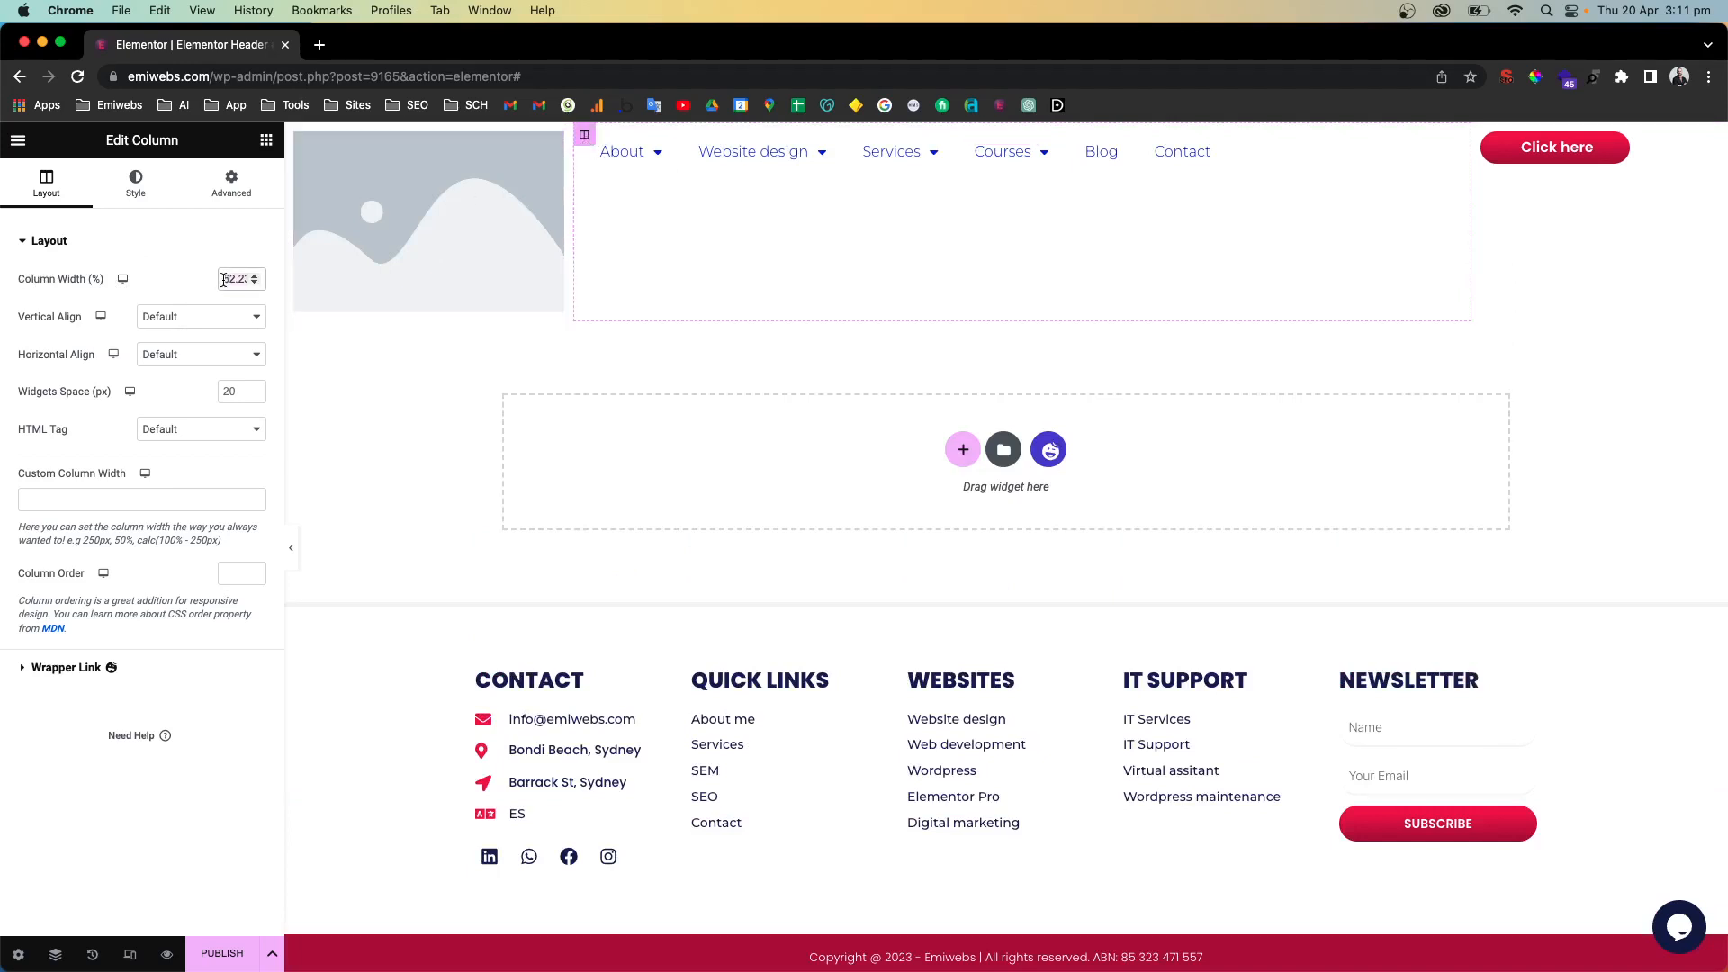
type("60")
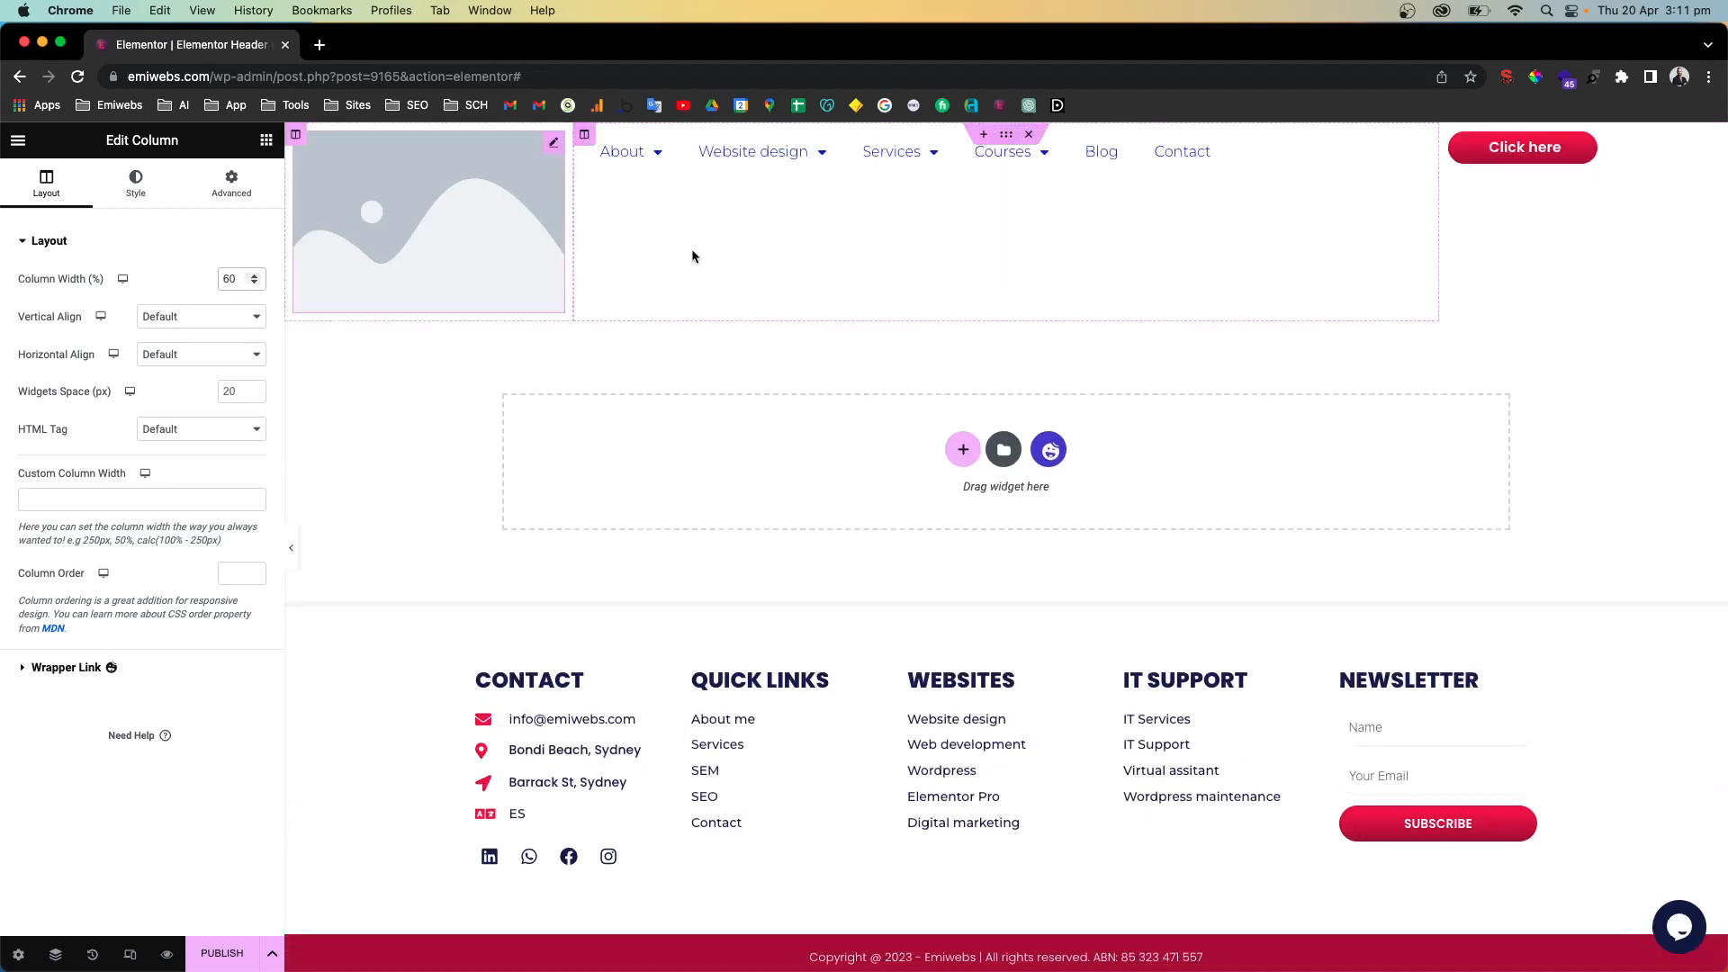
left_click(1454, 141)
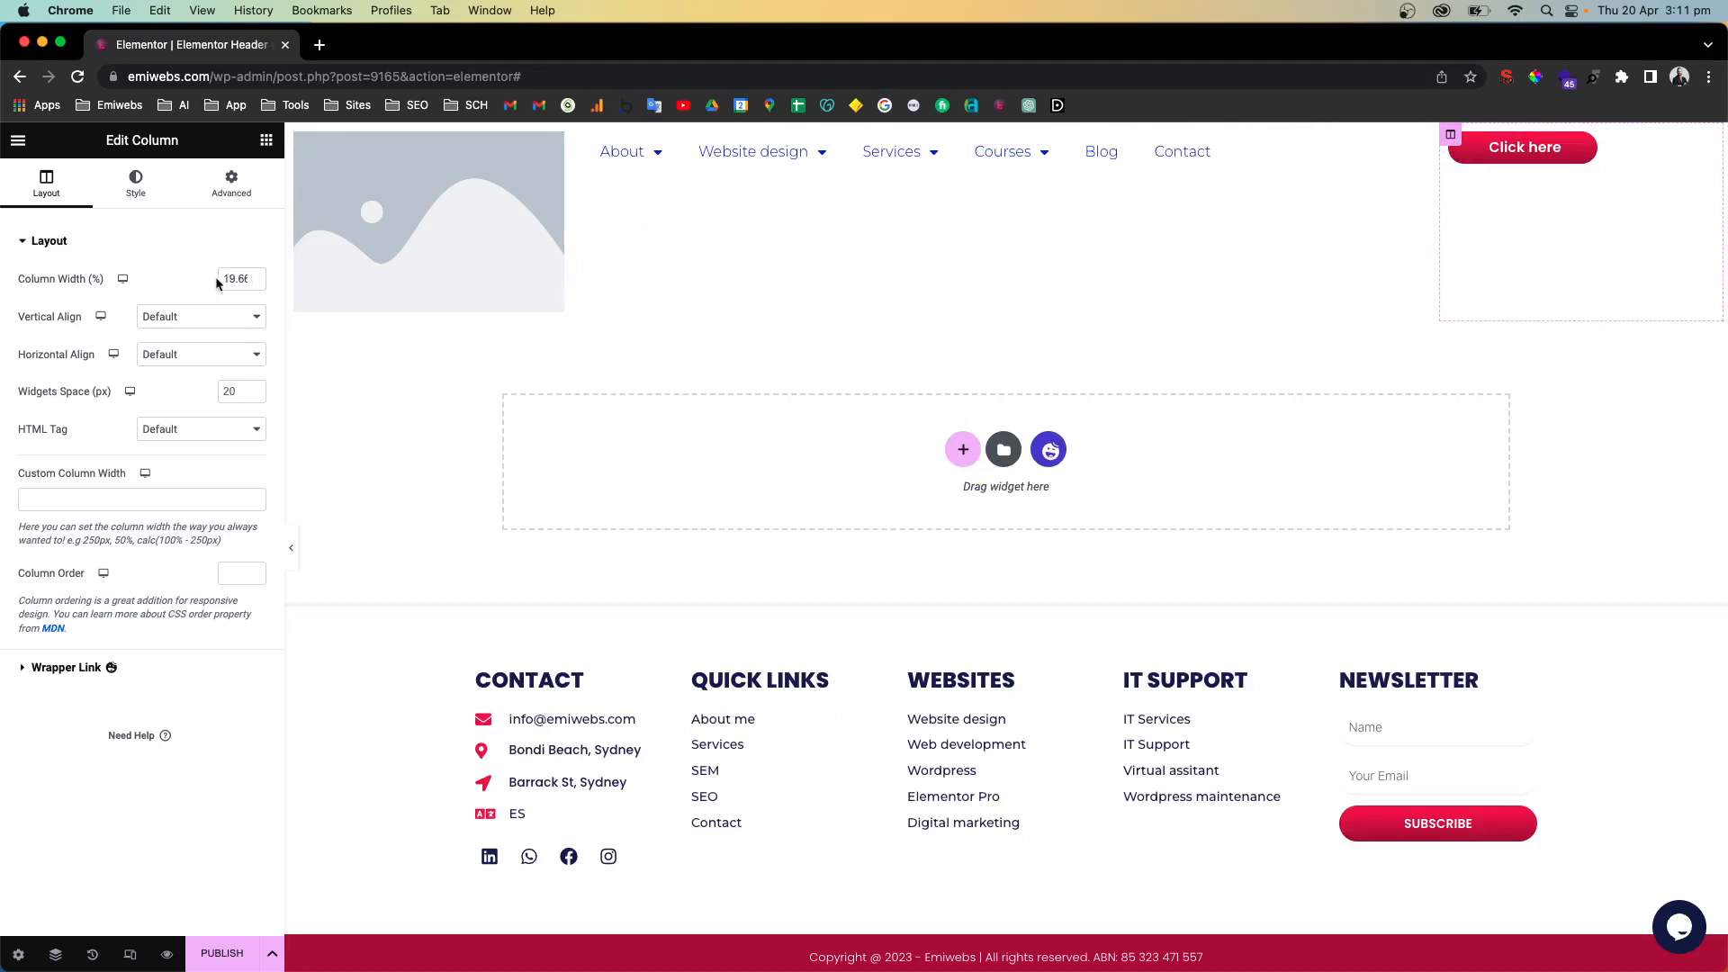
type("20")
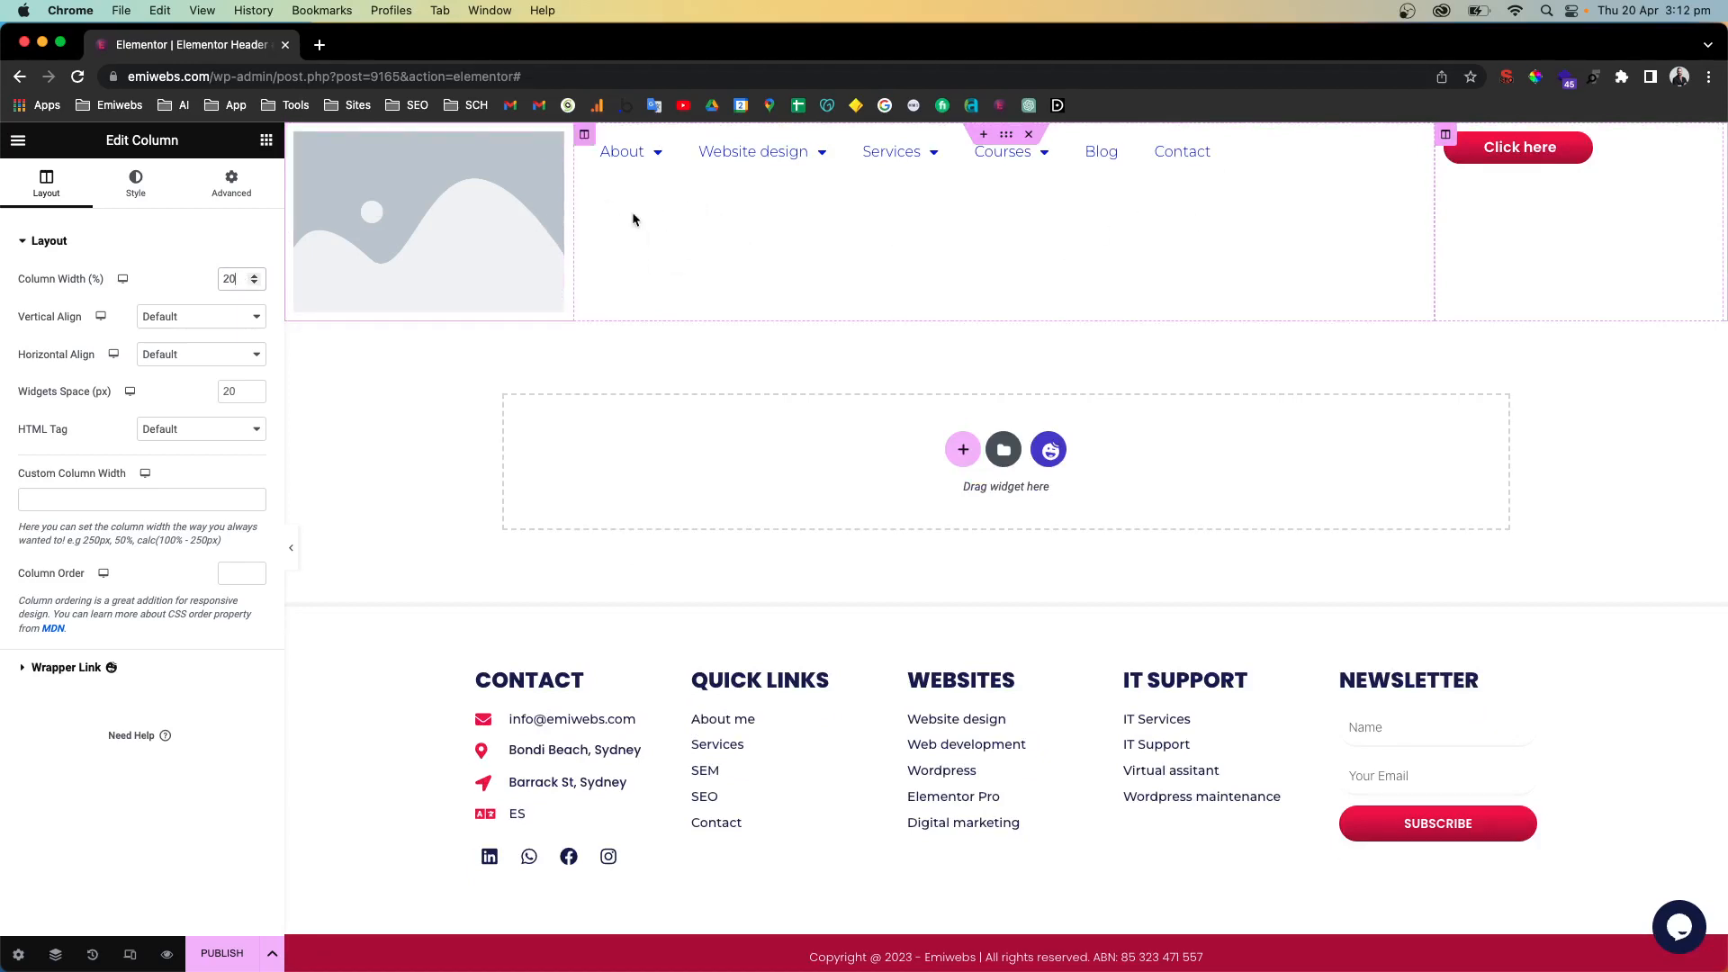
Open the media chooser for the placeholder image in the first column
left_click(410, 179)
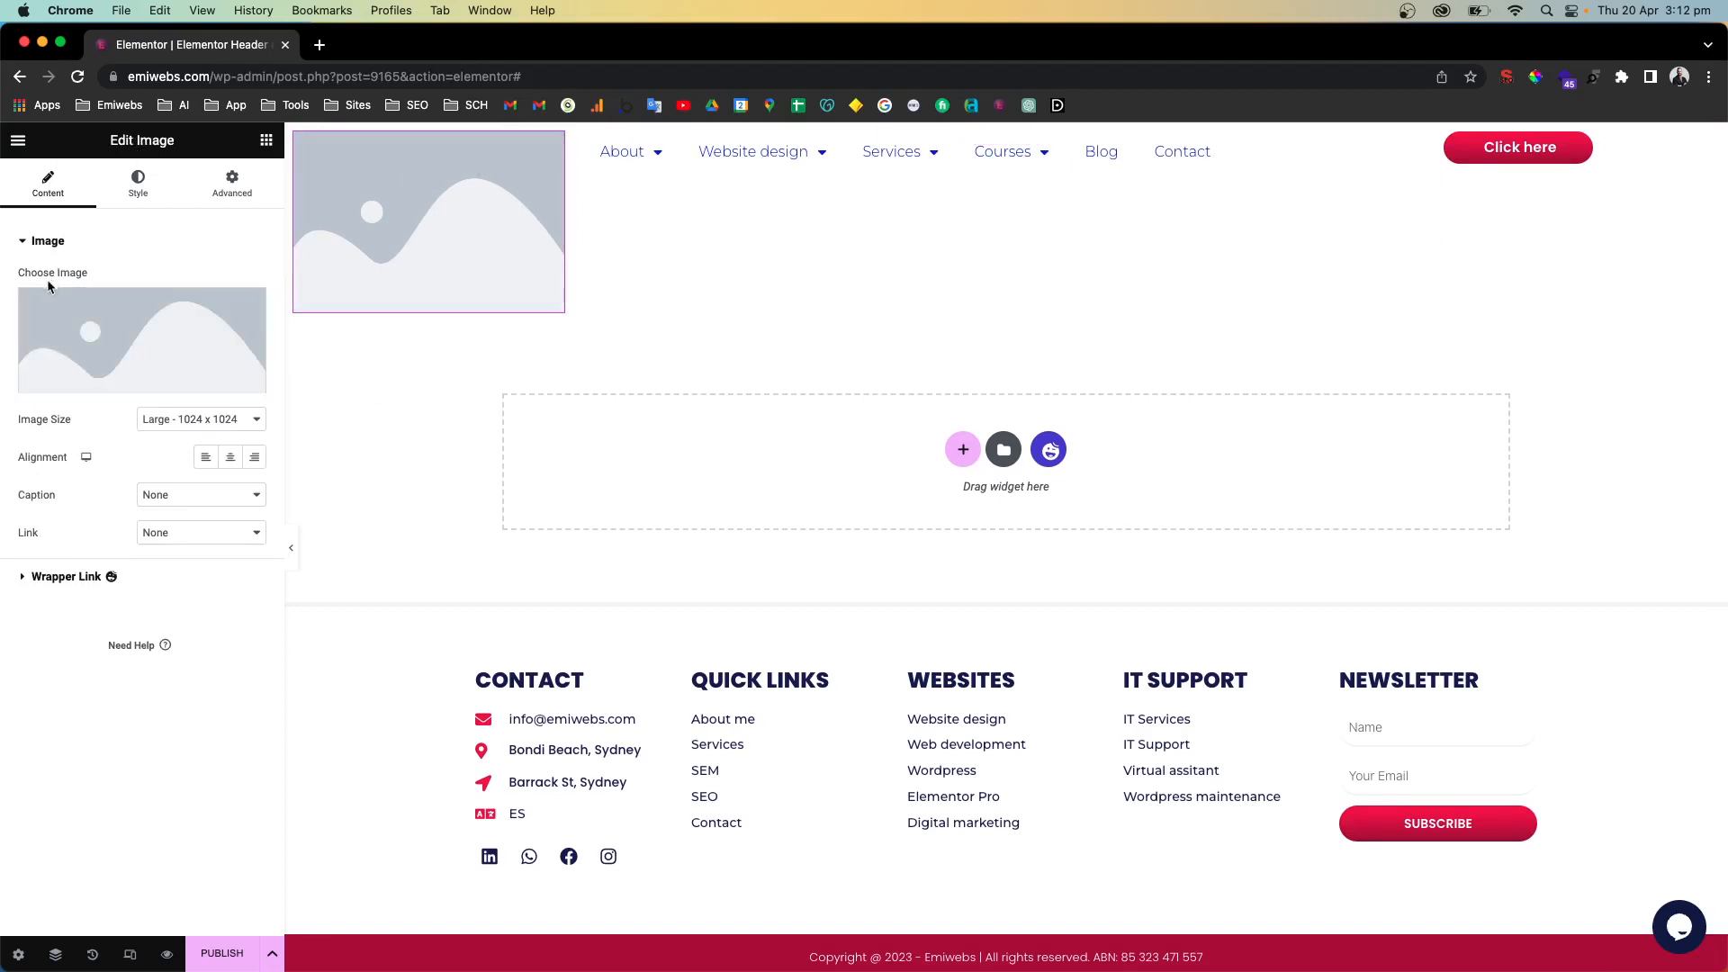
left_click(106, 381)
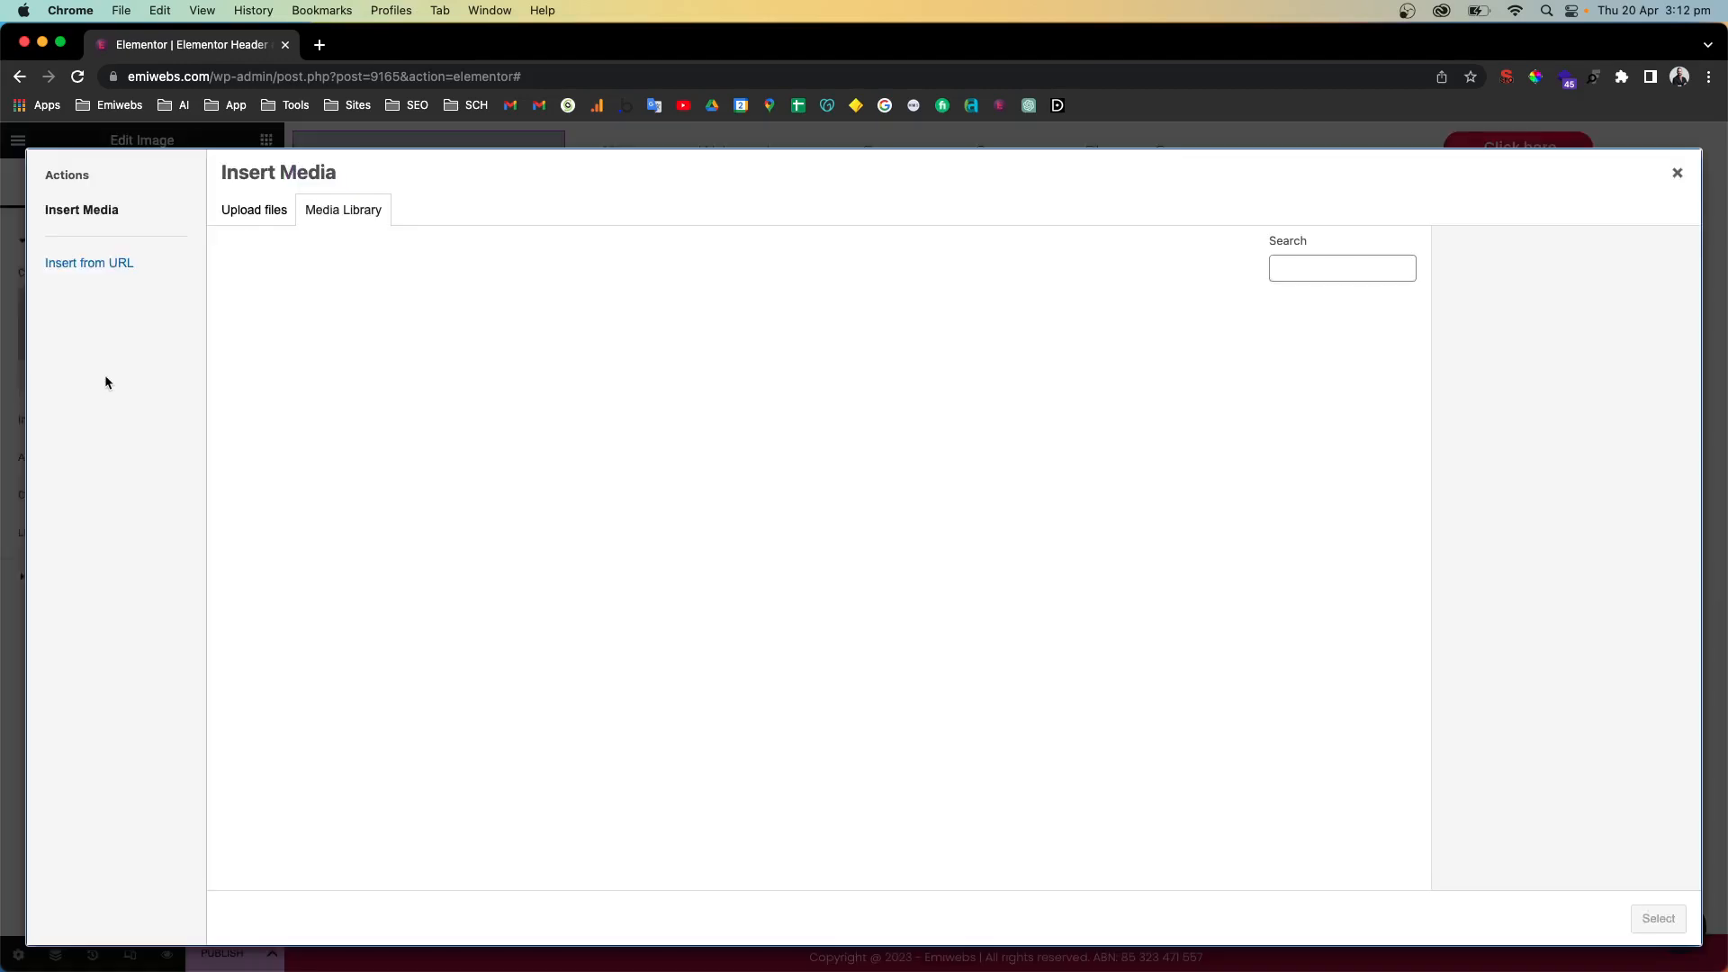
left_click(253, 212)
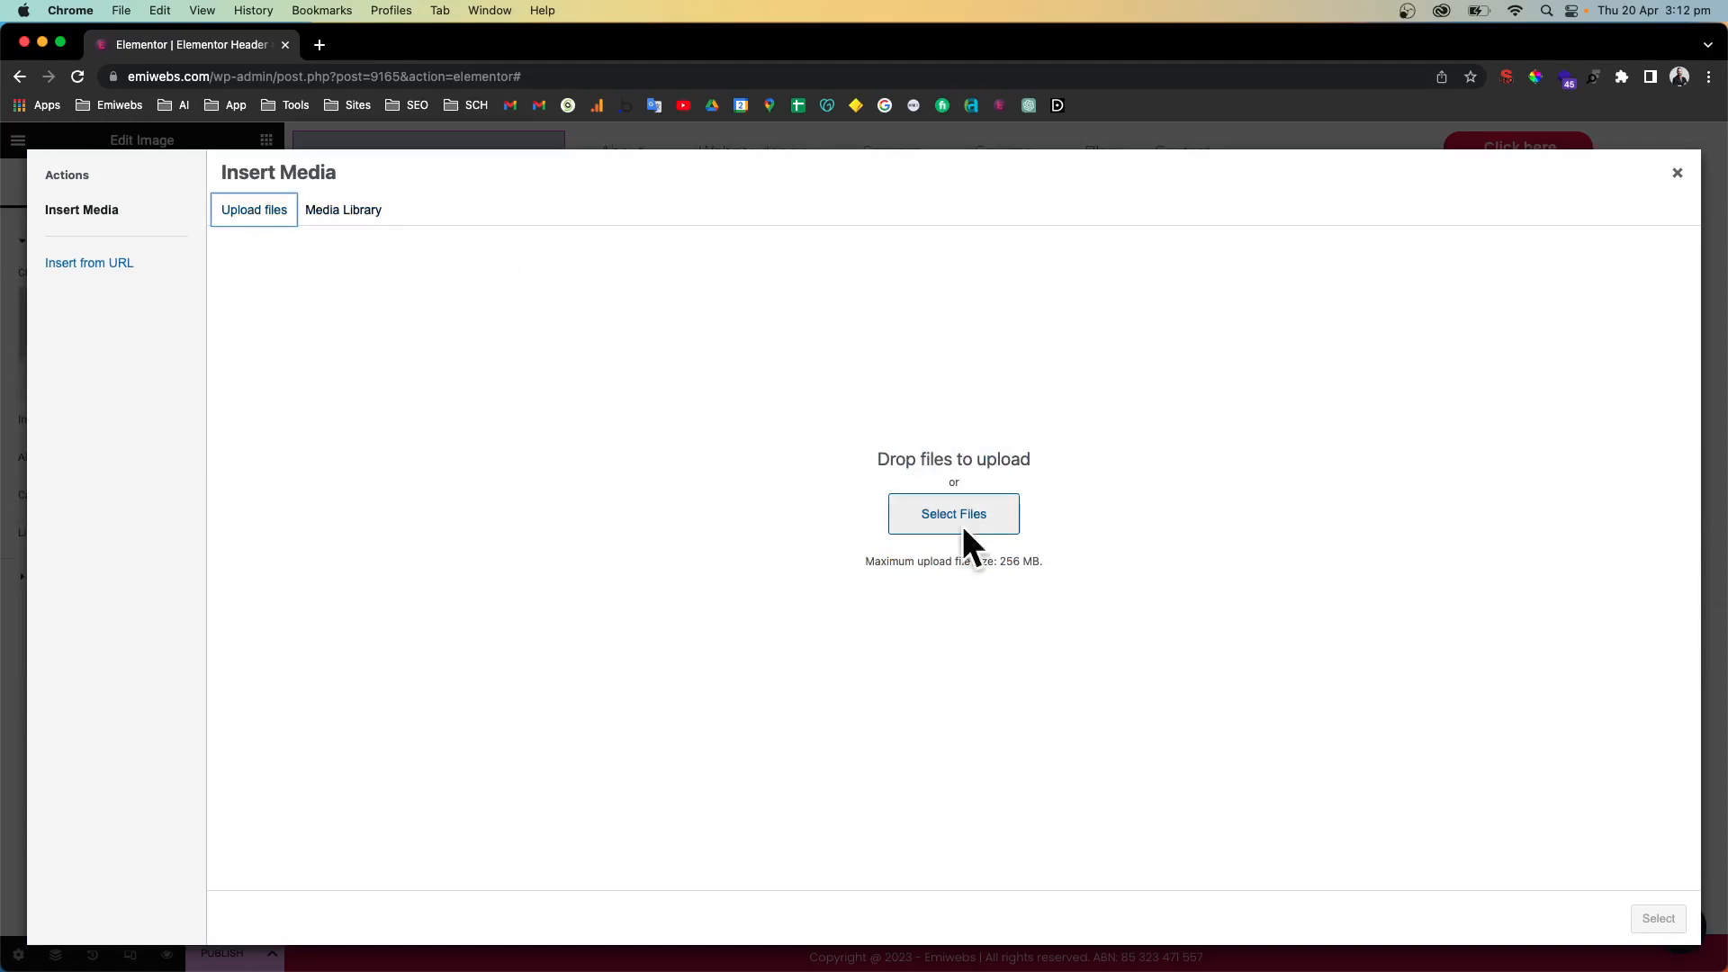
left_click(968, 515)
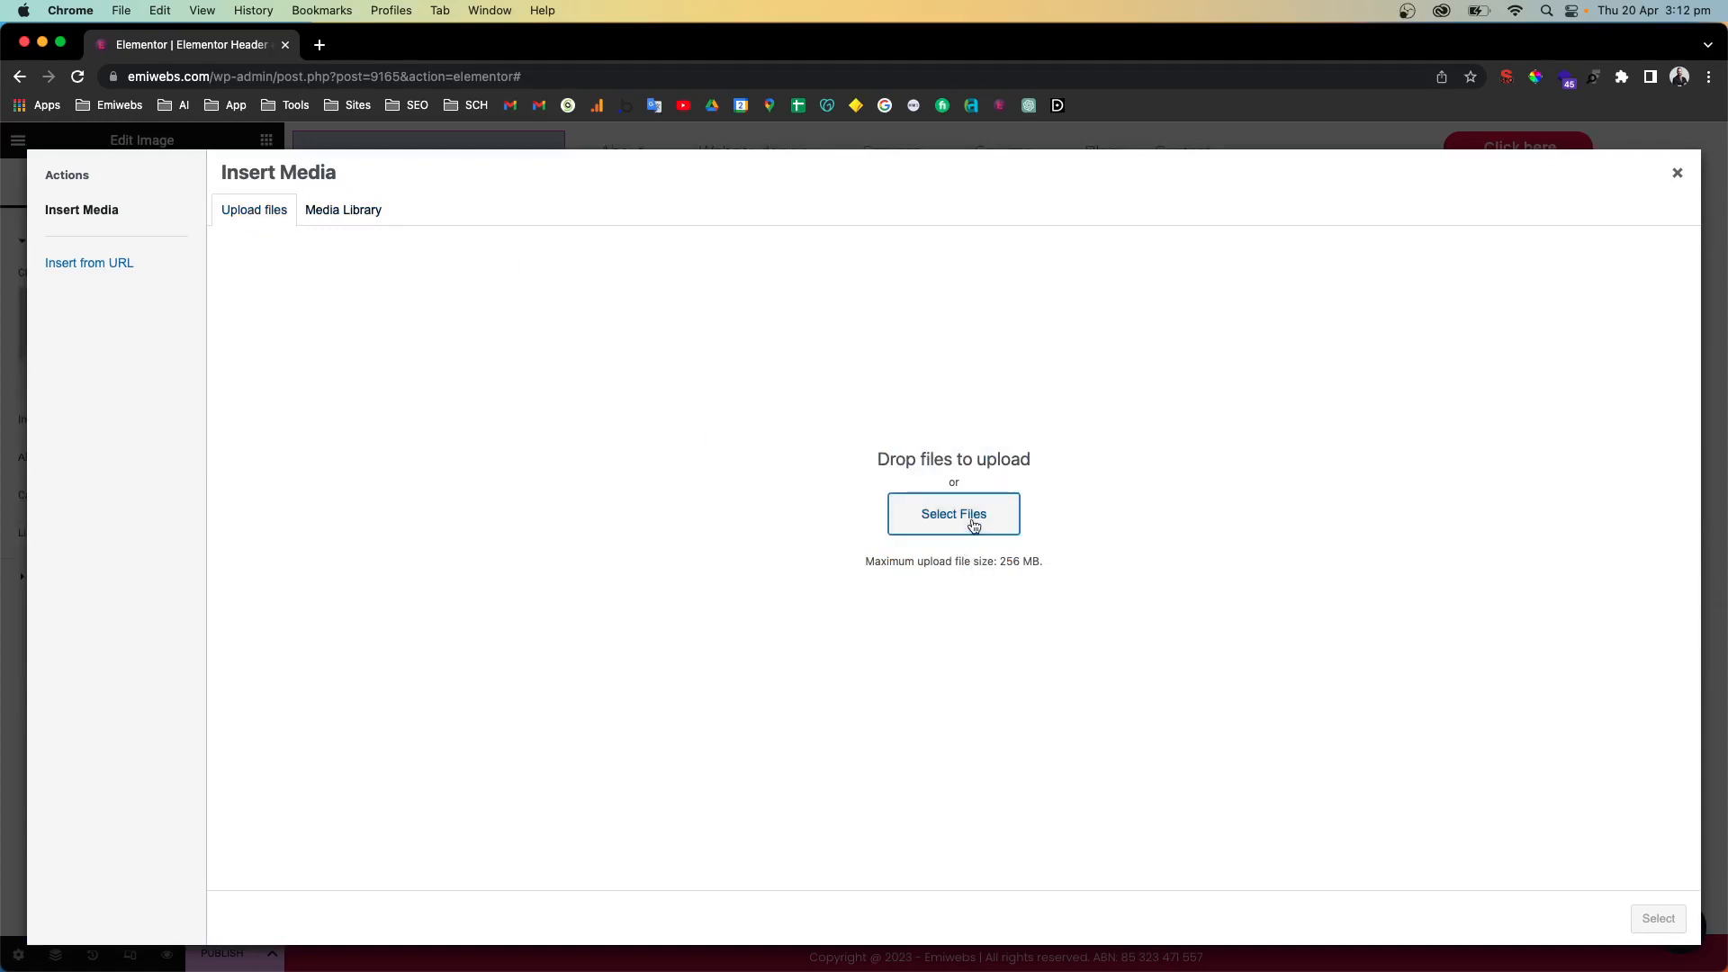
left_click(1080, 675)
left_click(319, 206)
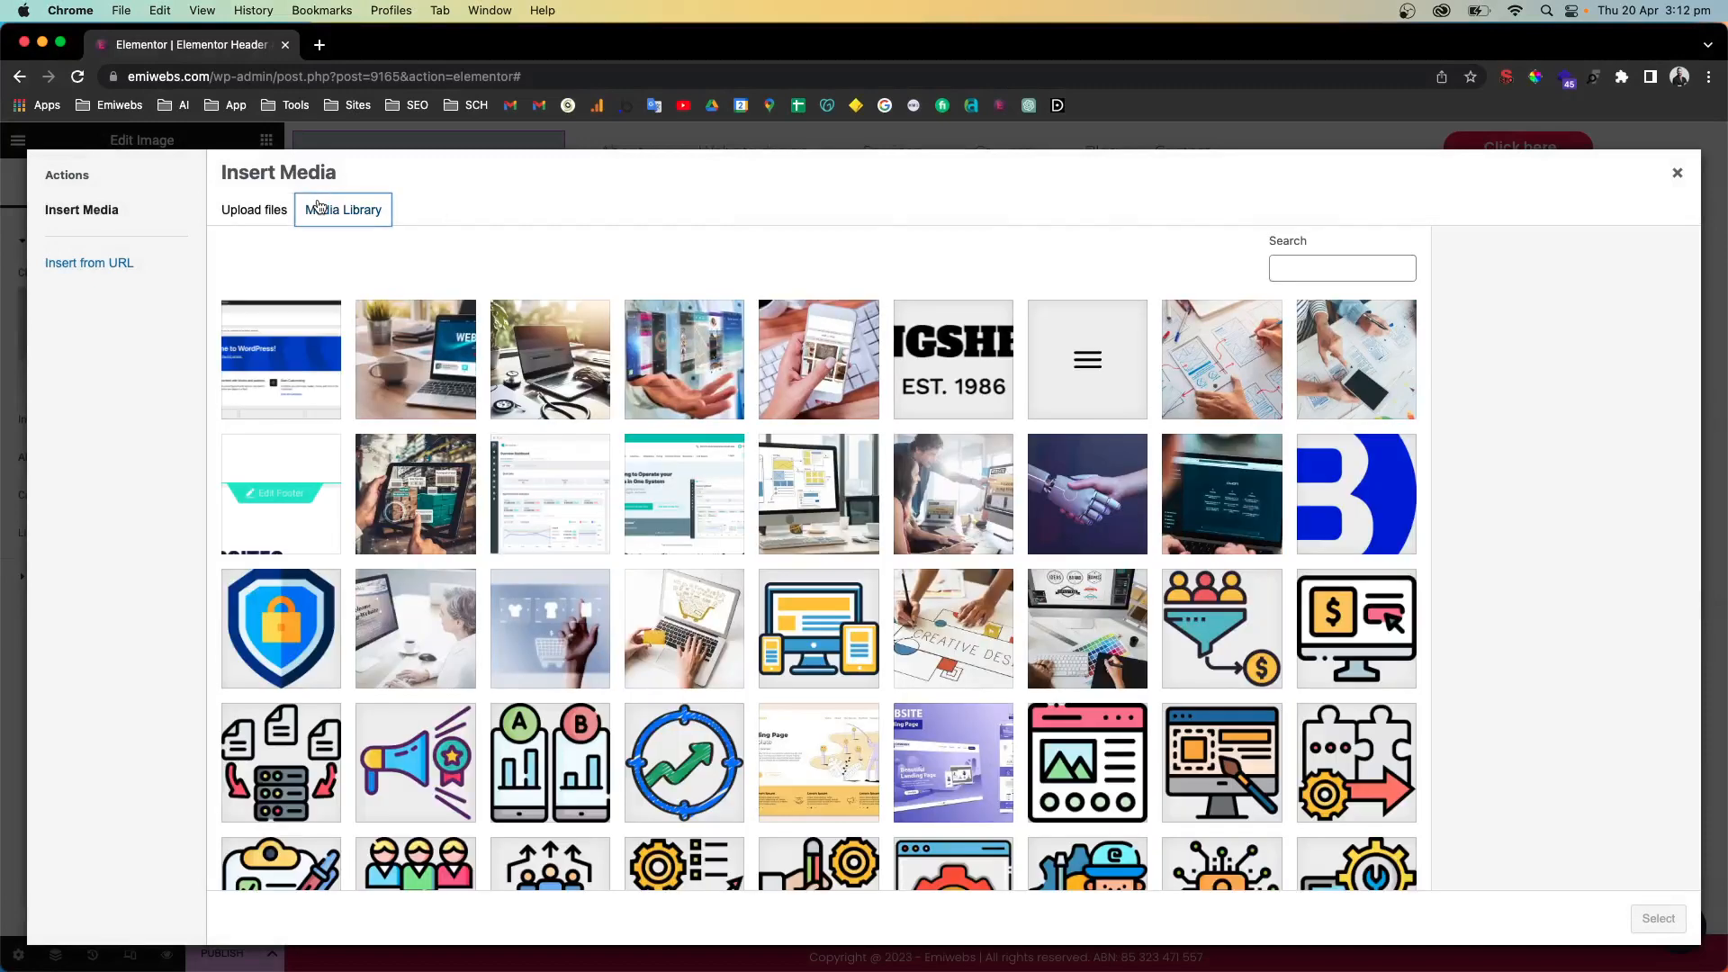
Search the media library for "logo" and insert the Emiwebs logo Logo-2500px.png into the image widget
left_click(1305, 273)
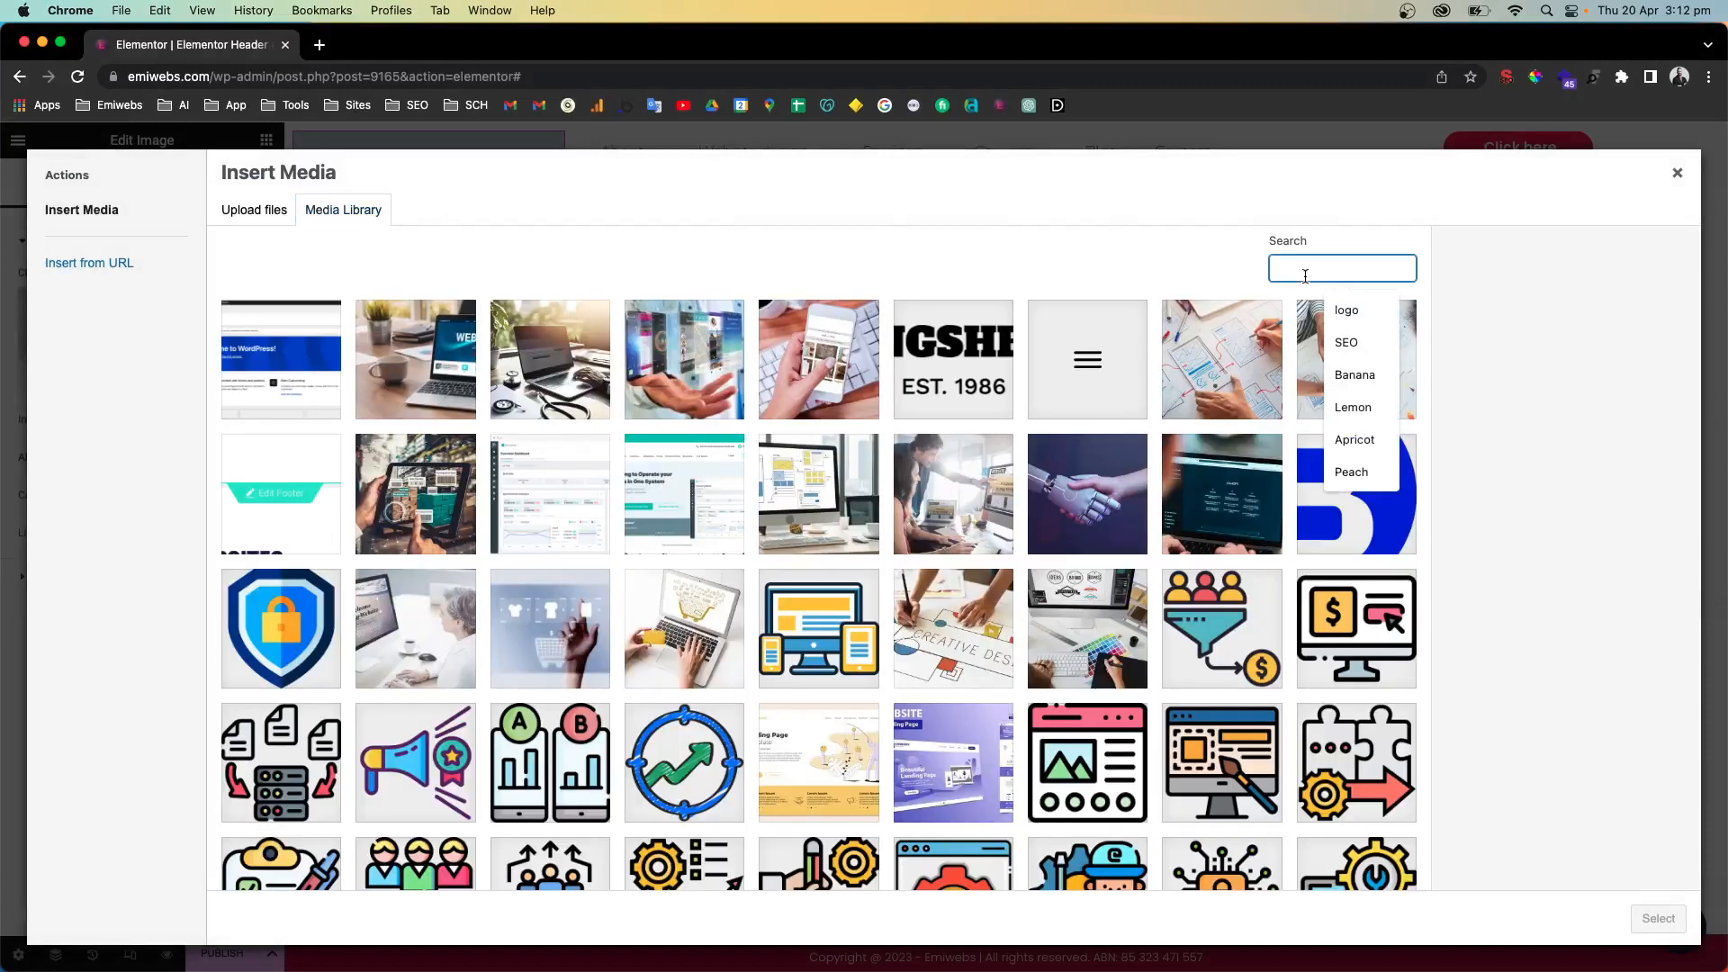
type("logo")
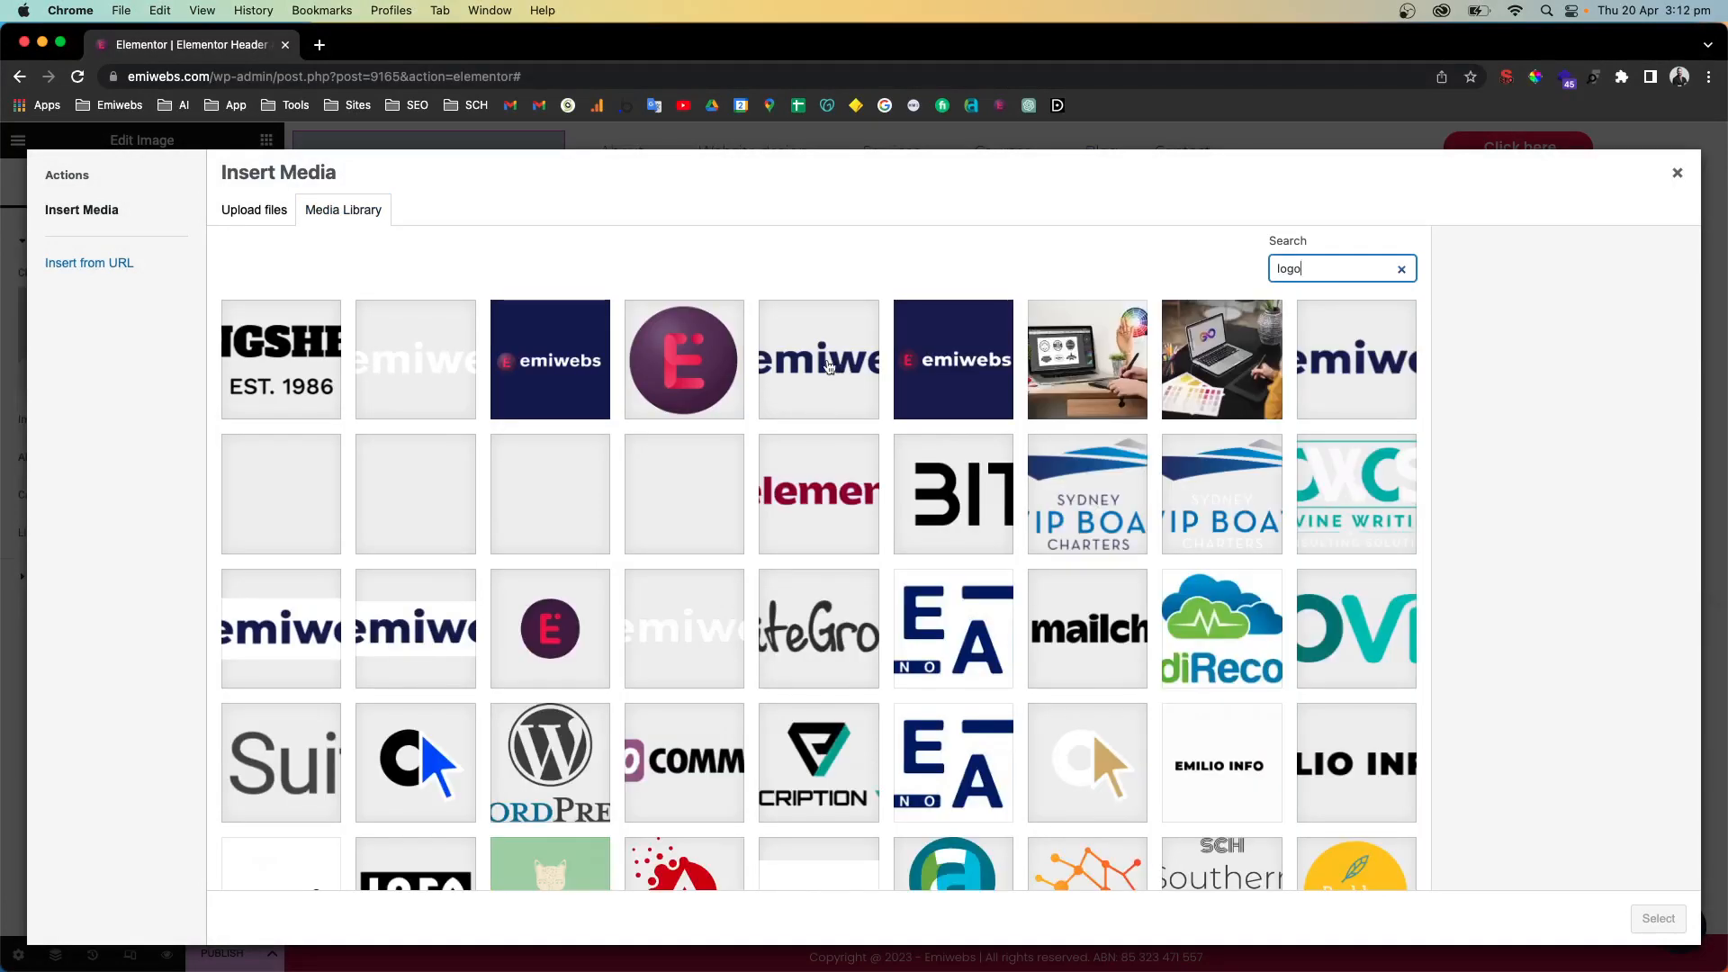
left_click(824, 364)
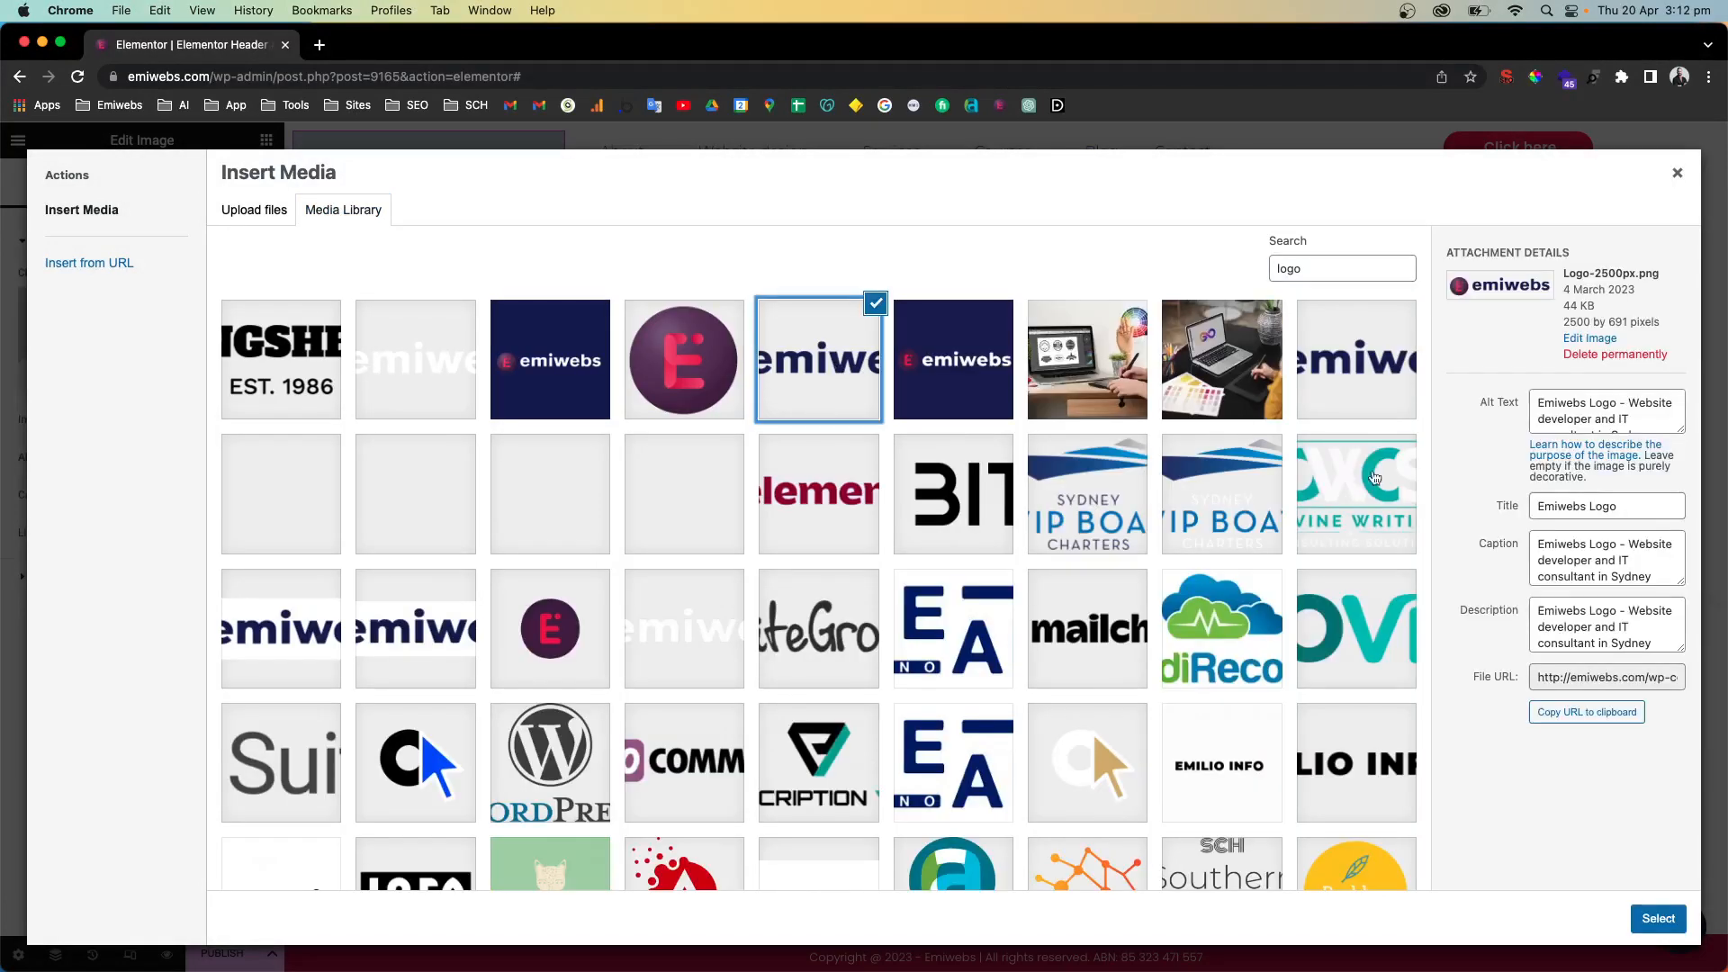
left_click(1657, 919)
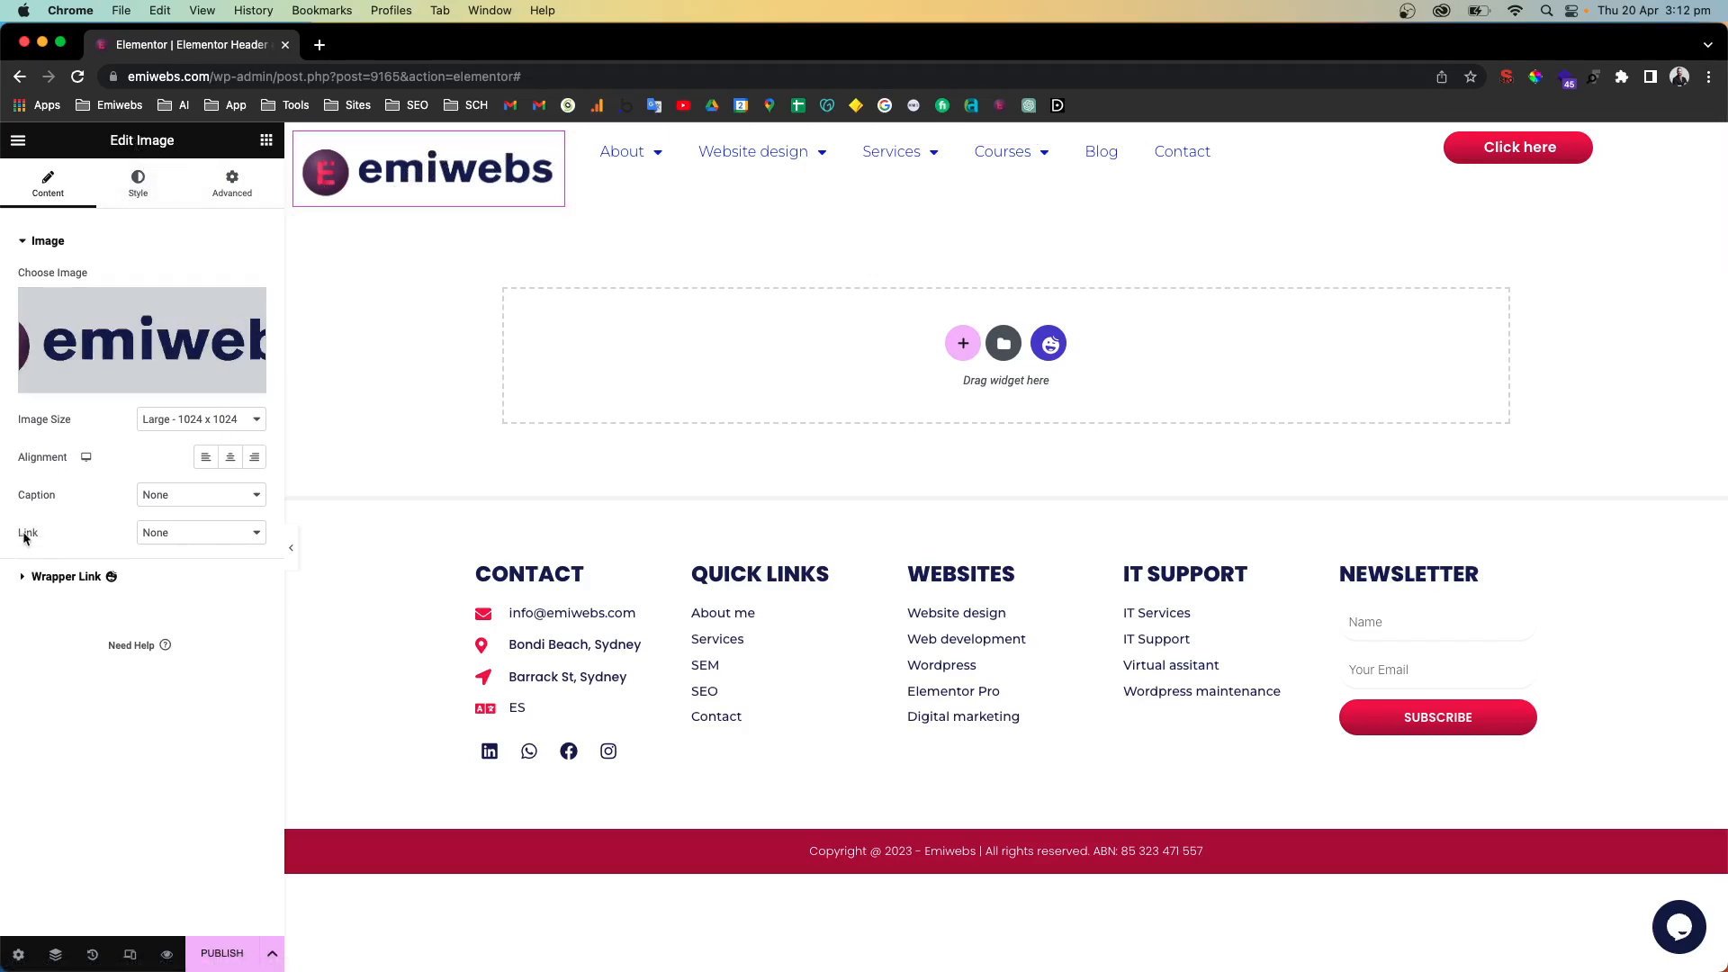
left_click(197, 534)
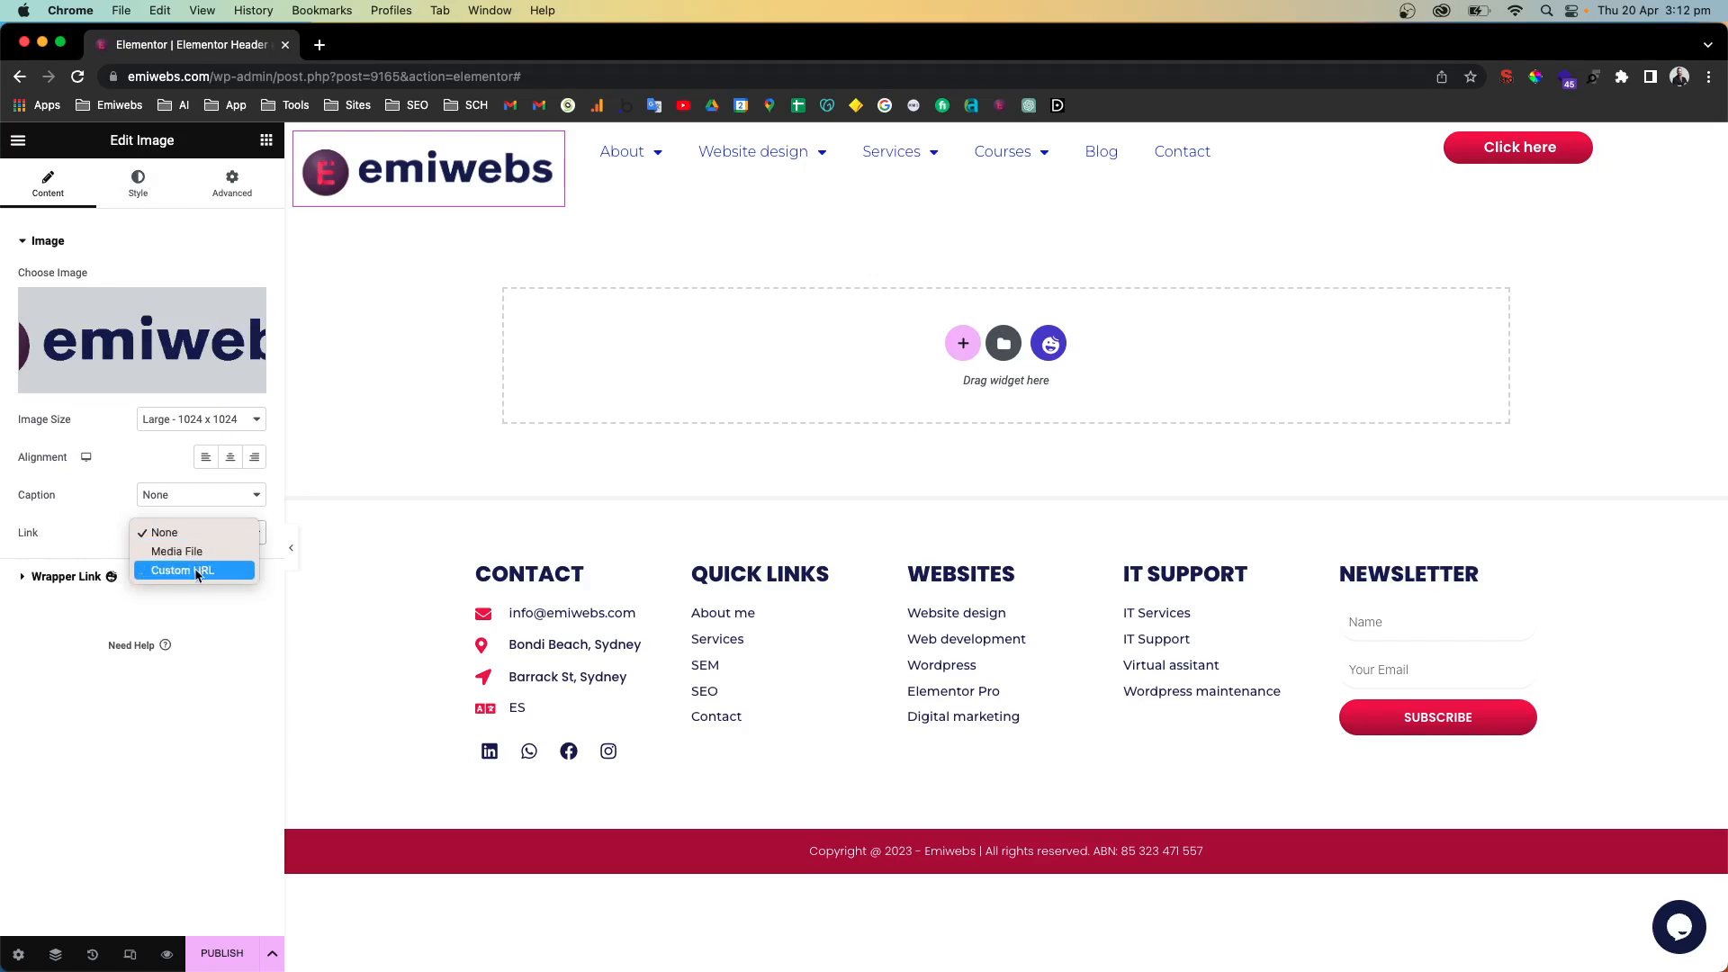
left_click(198, 573)
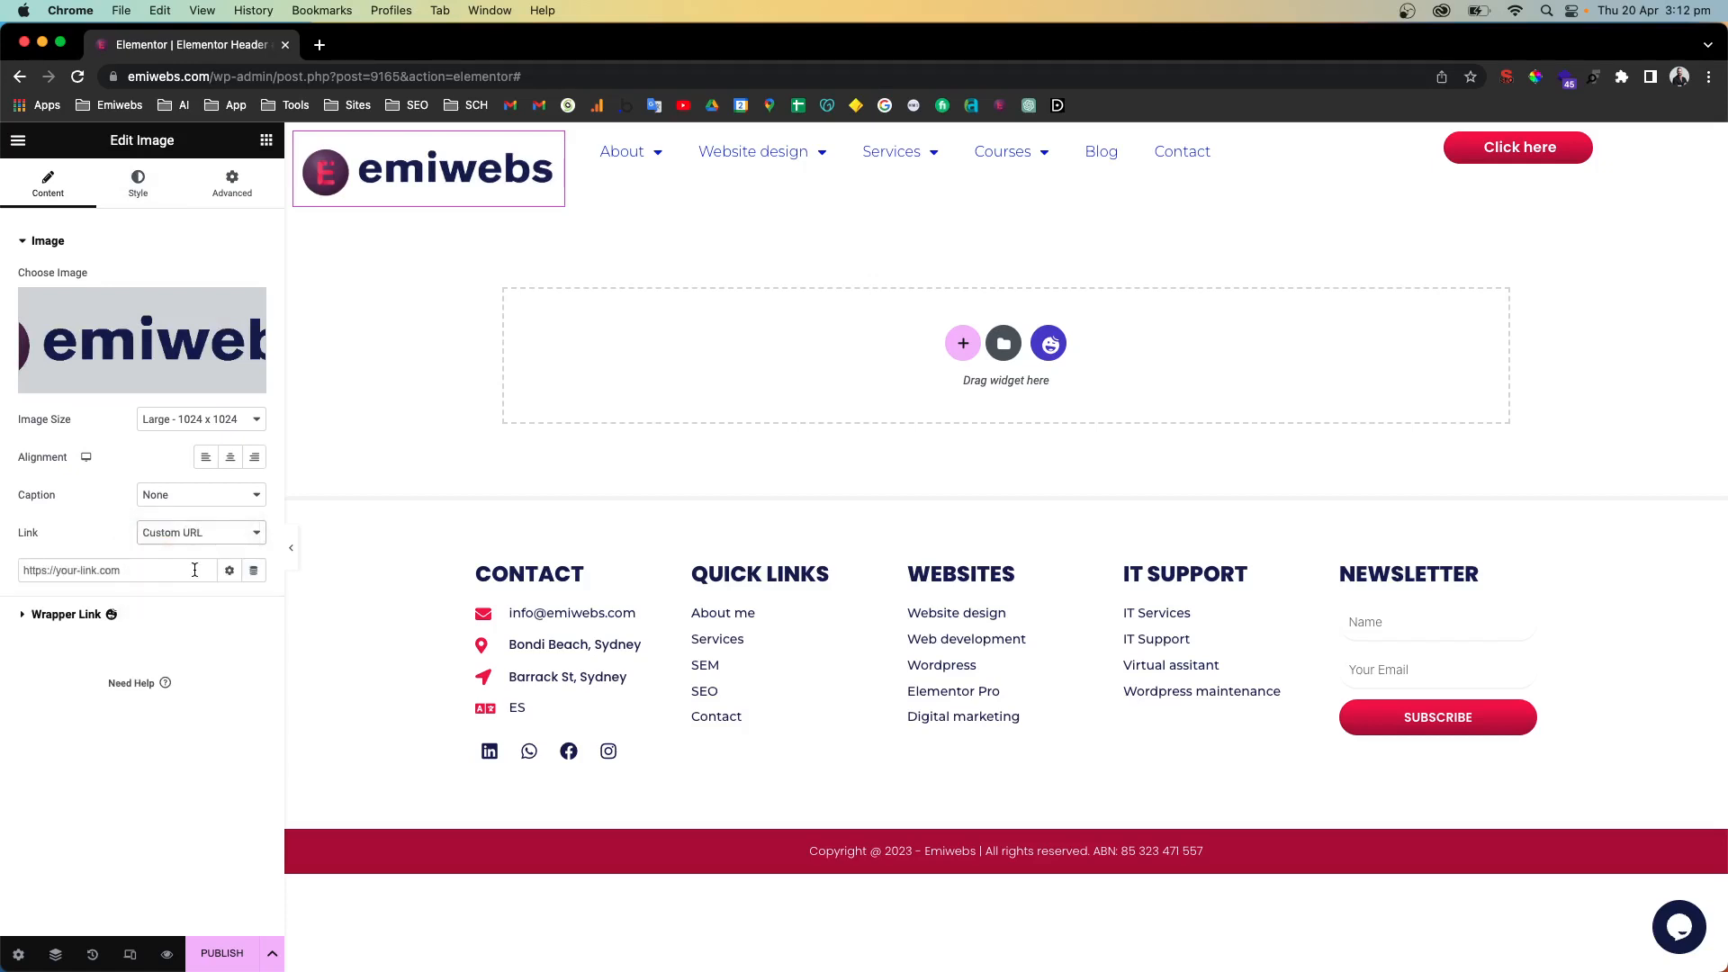
left_click_drag(214, 79, 104, 82)
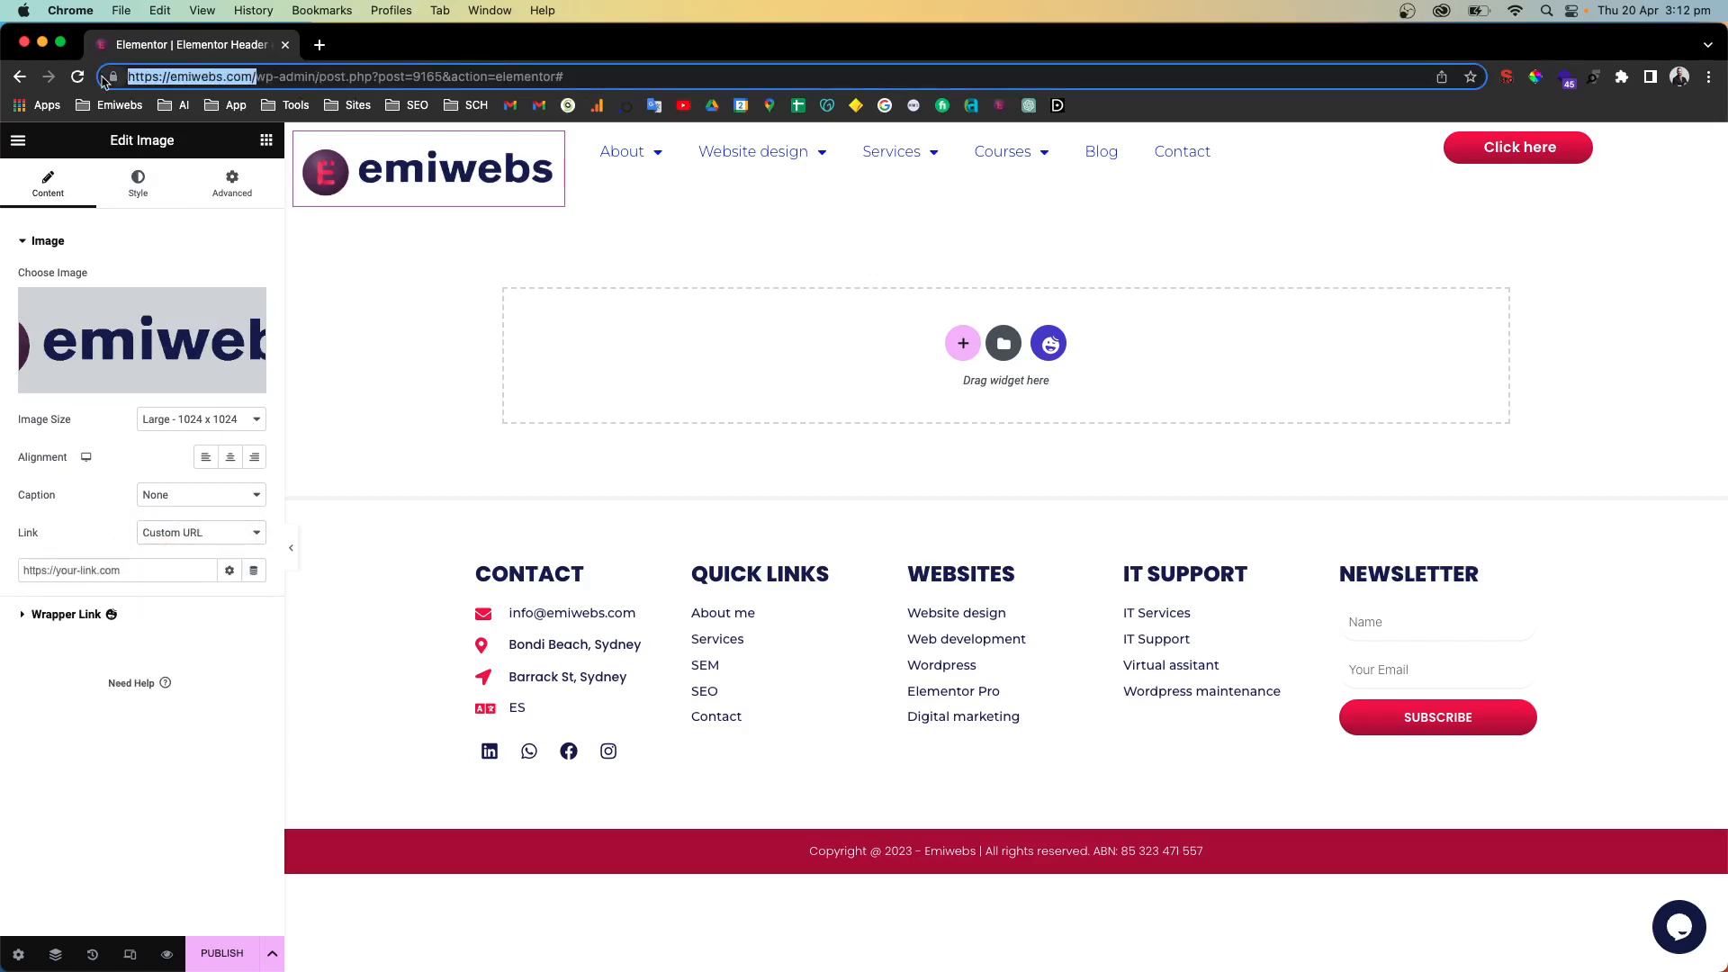
key("super+c")
left_click(76, 570)
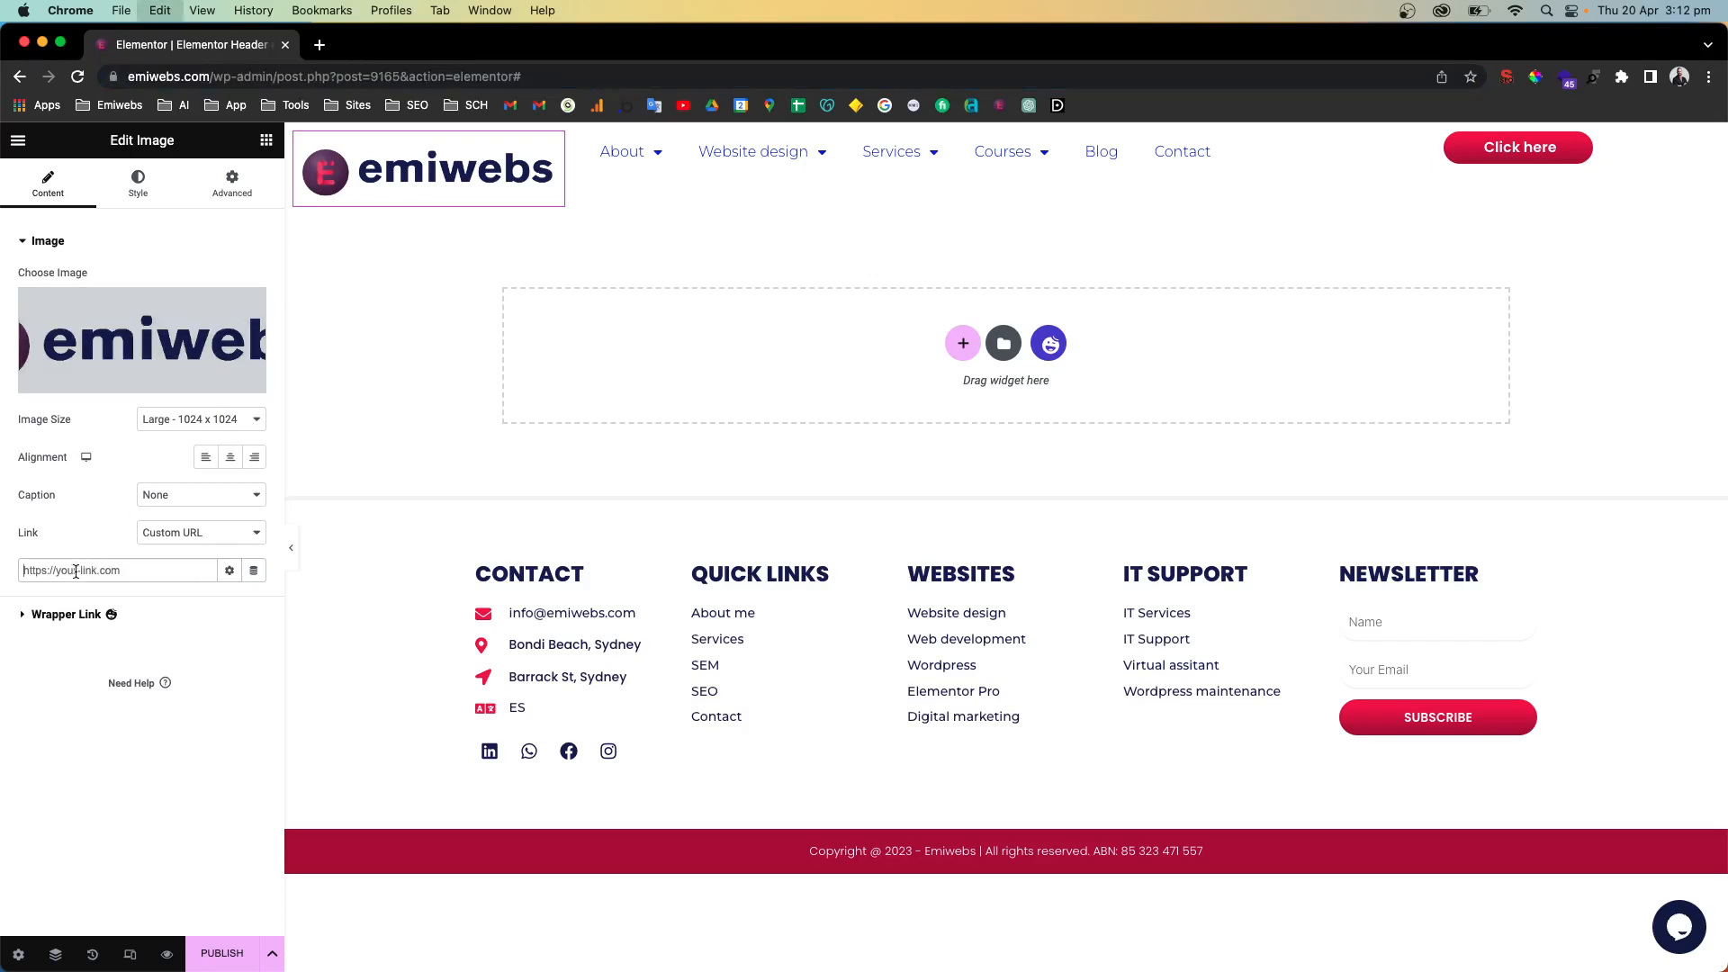
key("super+v")
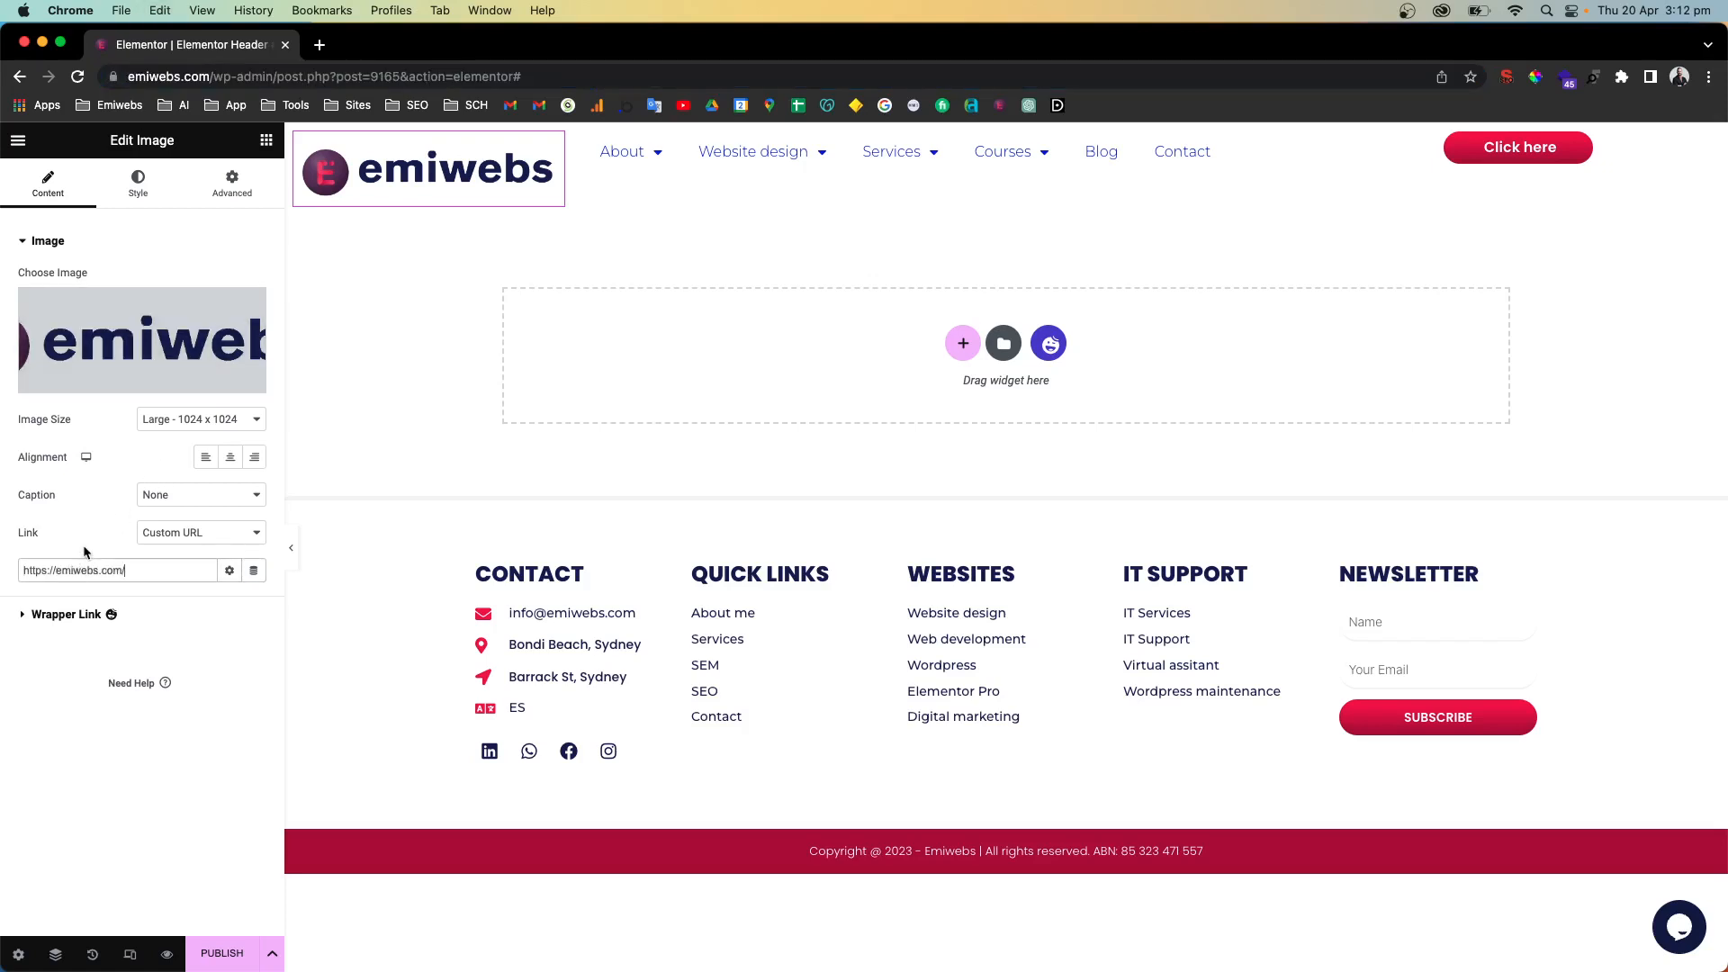
Replace the logo's fixed link address with the dynamic Site URL tag
left_click(254, 573)
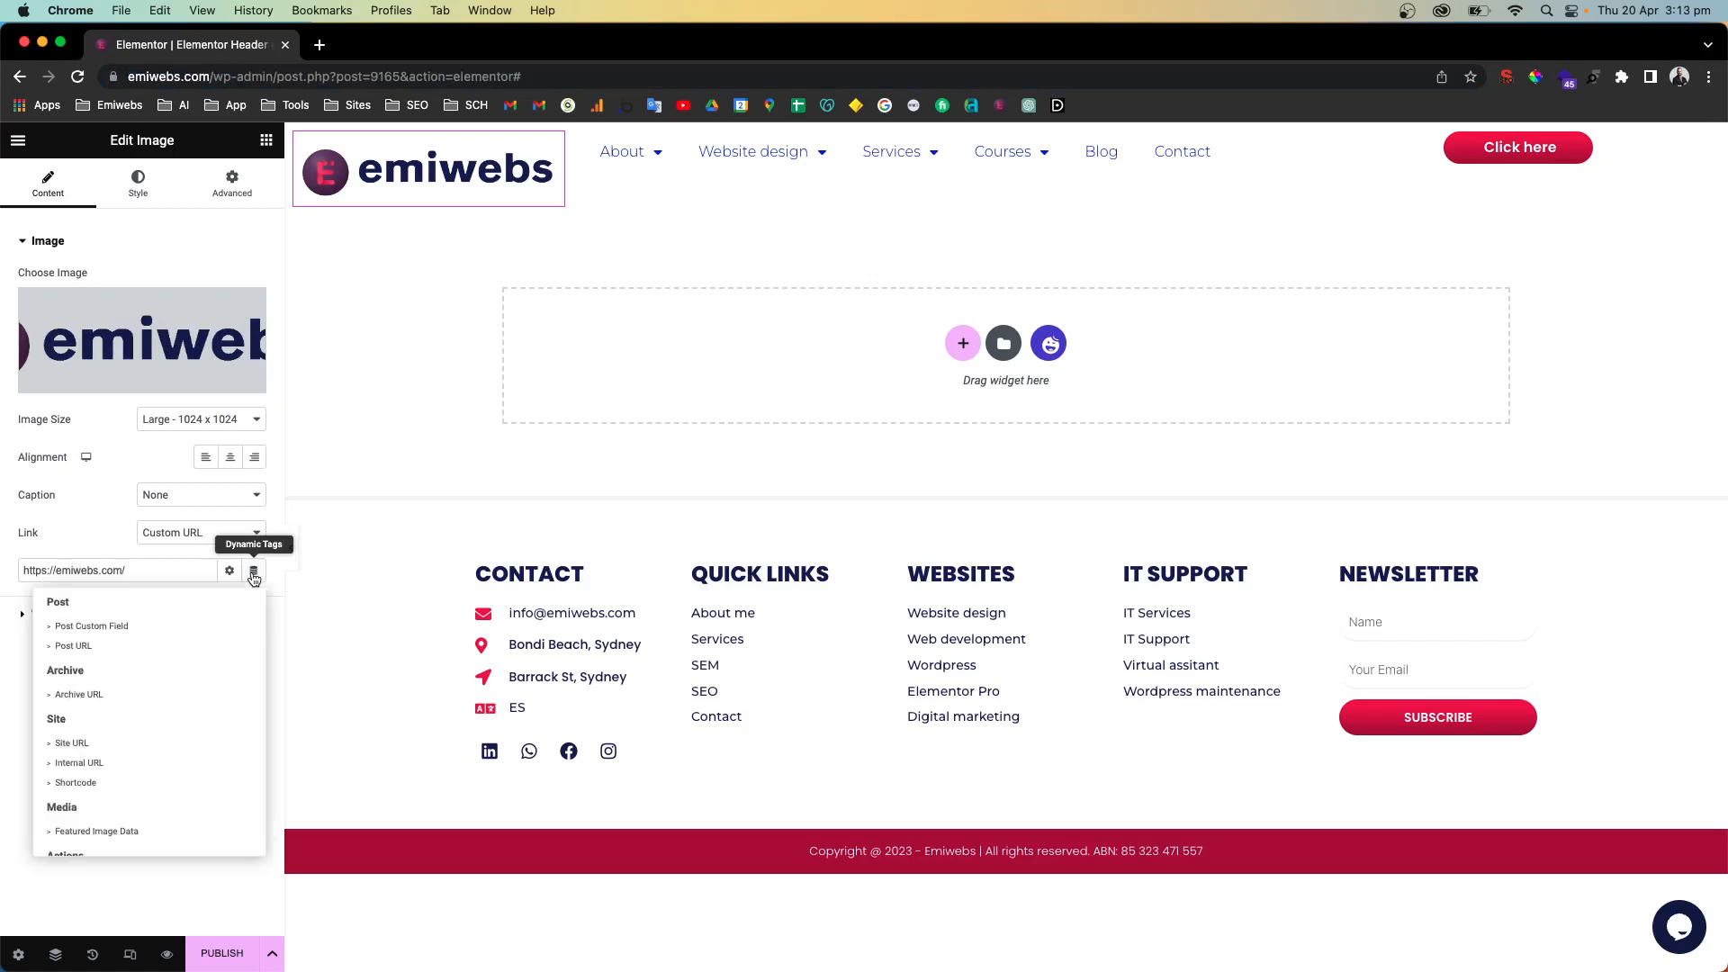
left_click(66, 747)
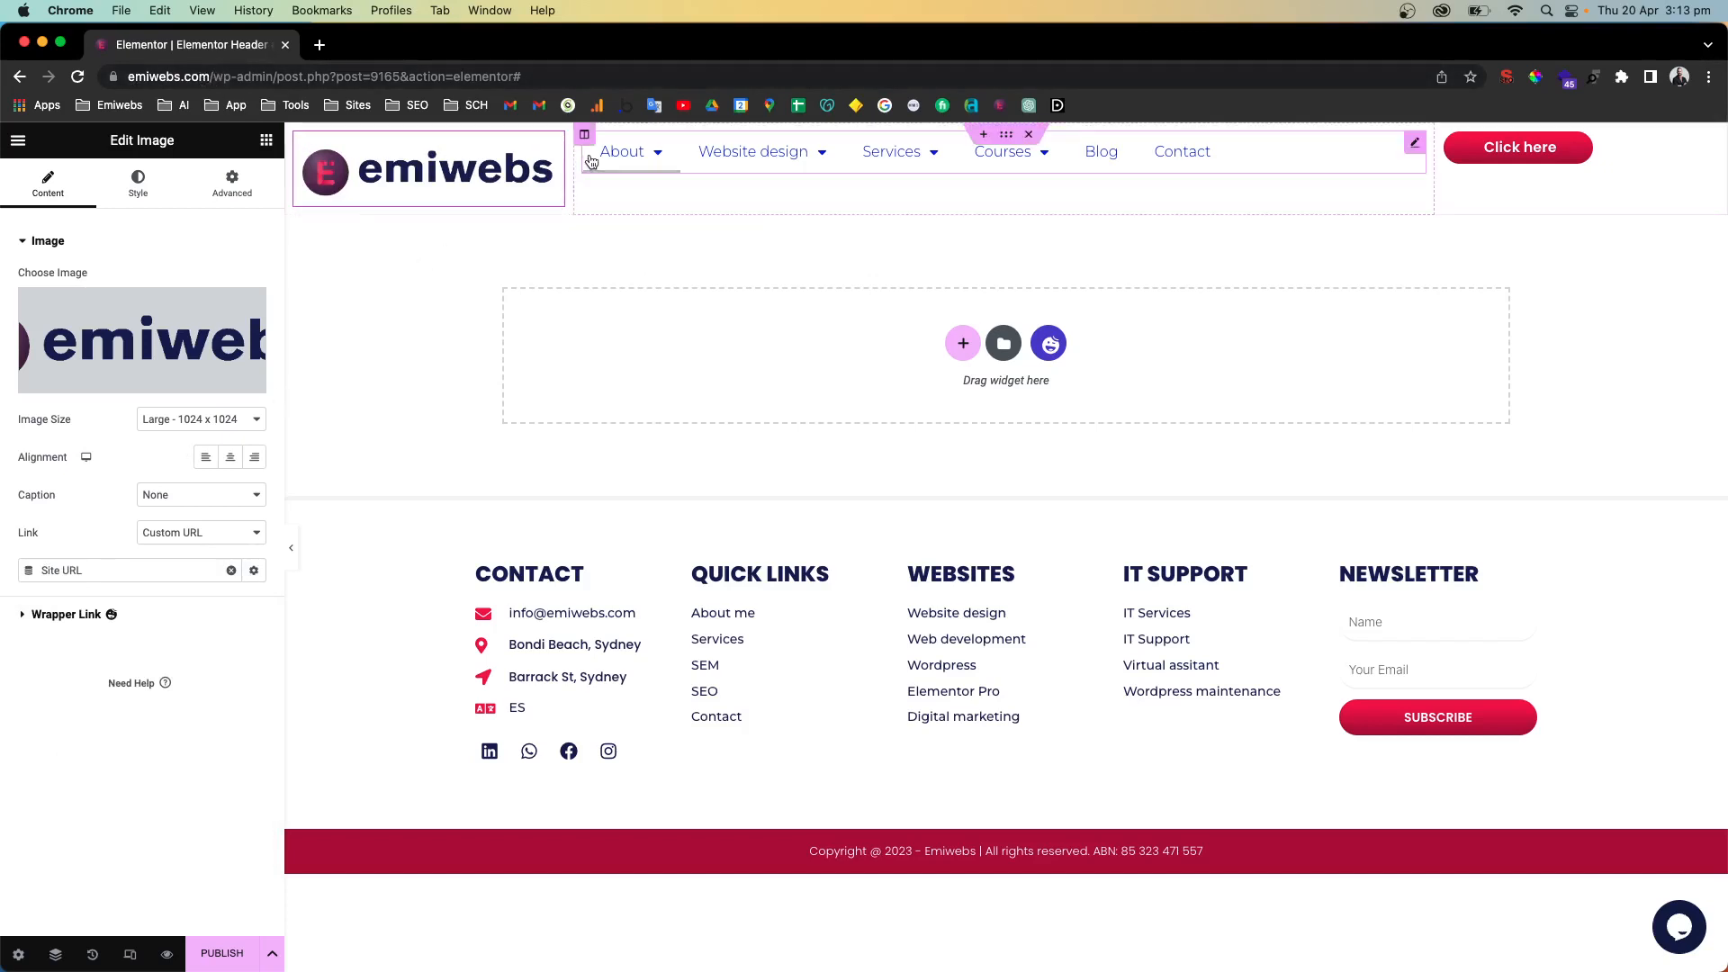
Set the vertical alignment of the menu column and the button column to Middle
mouse_move(602, 146)
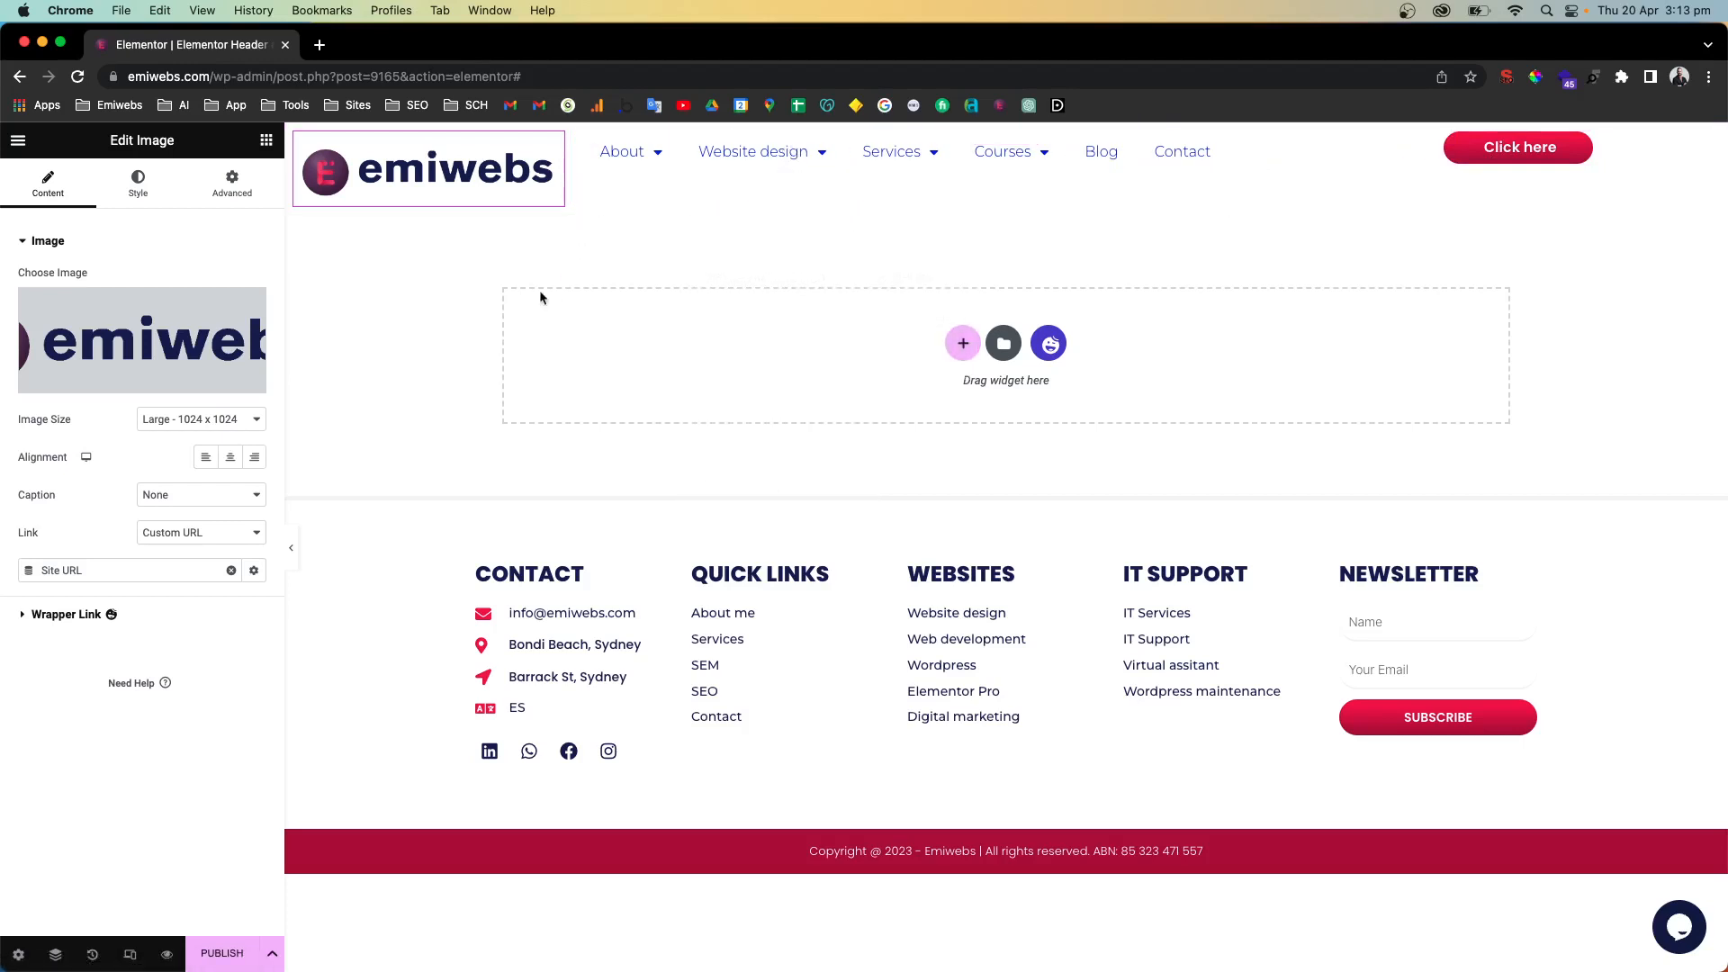
left_click(585, 139)
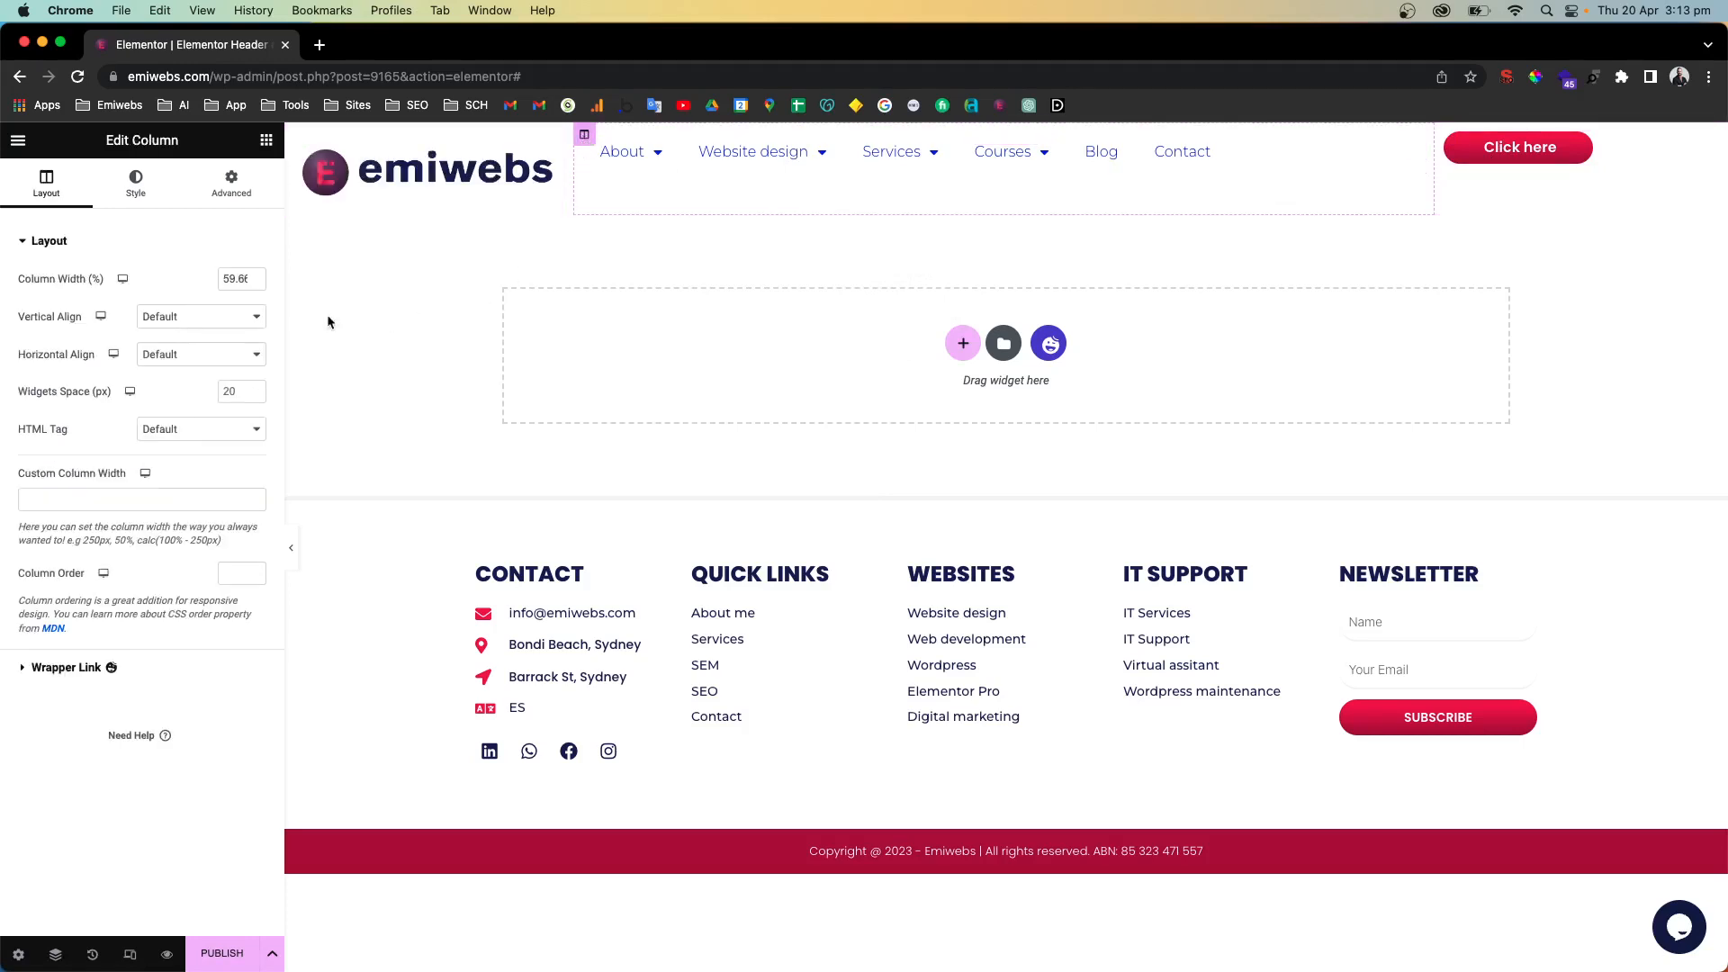
left_click(153, 322)
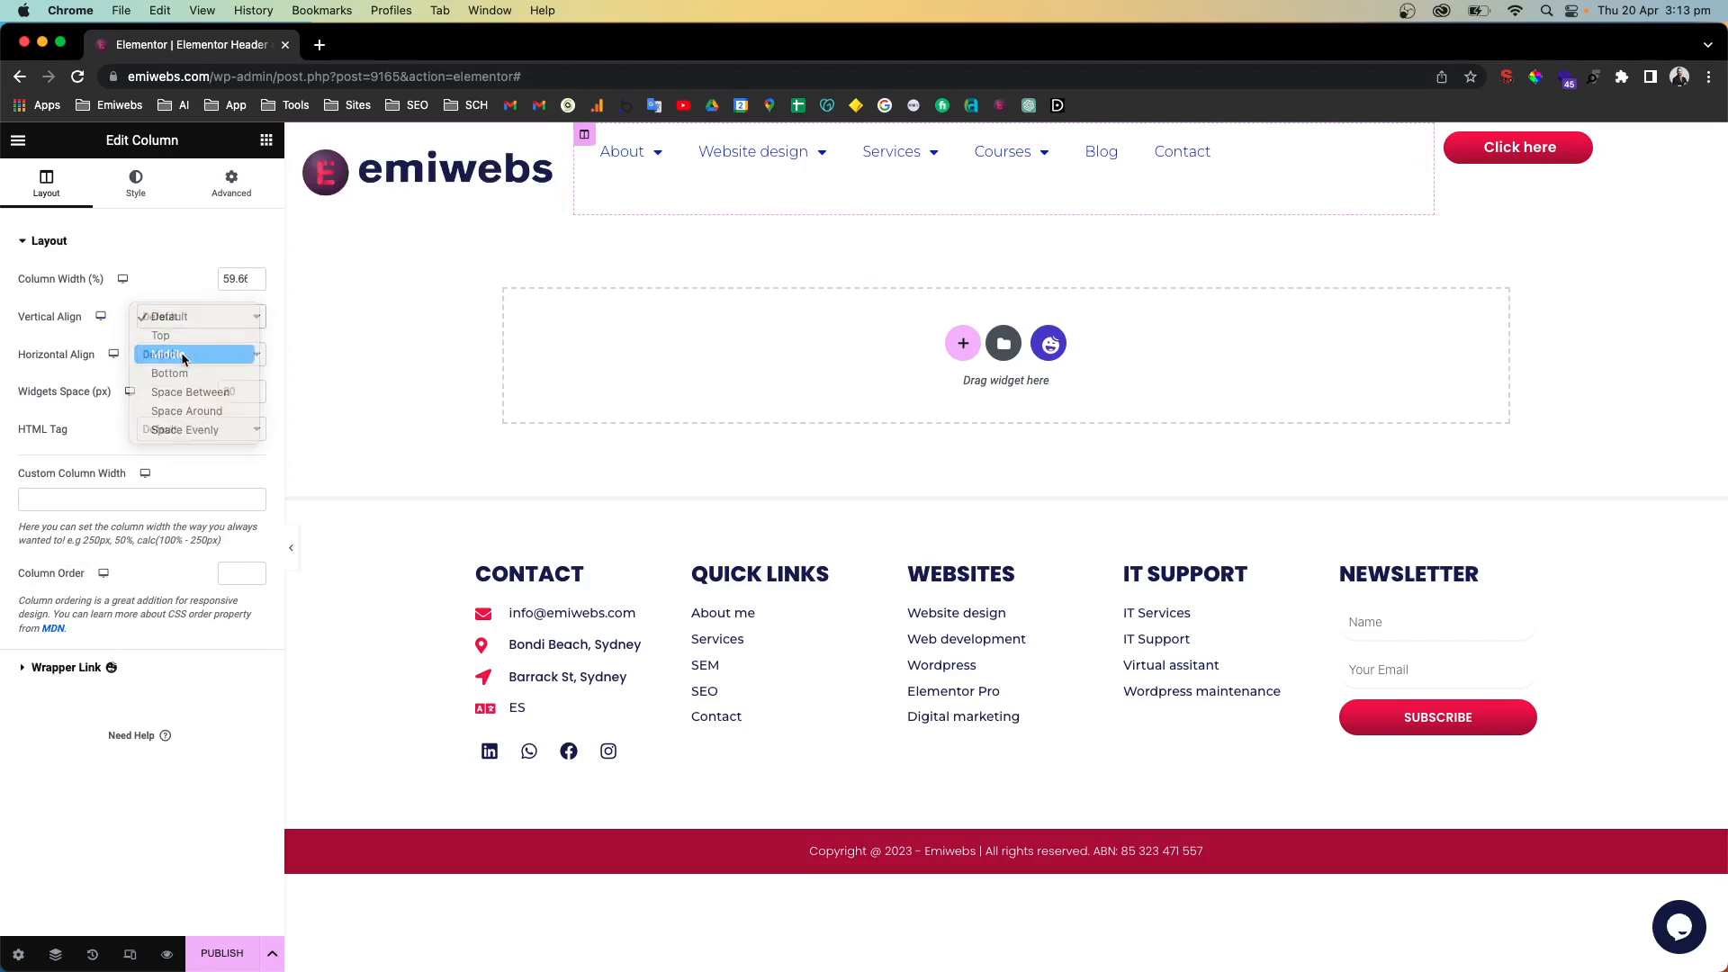
left_click(183, 356)
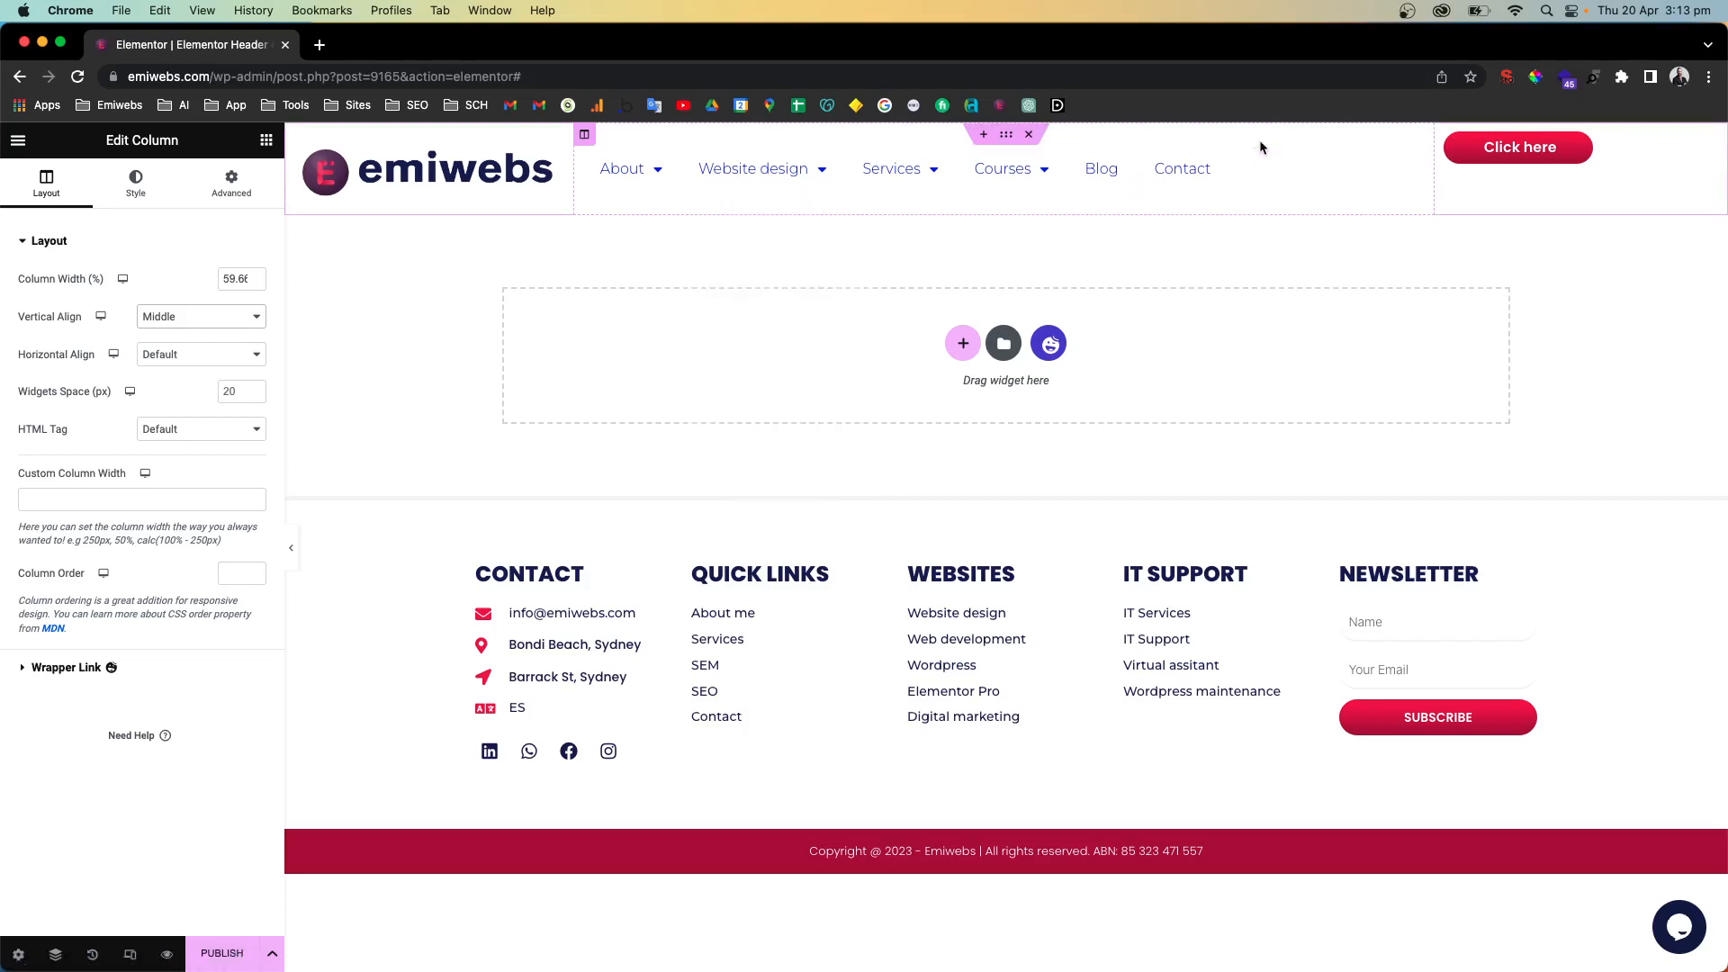
left_click(1449, 137)
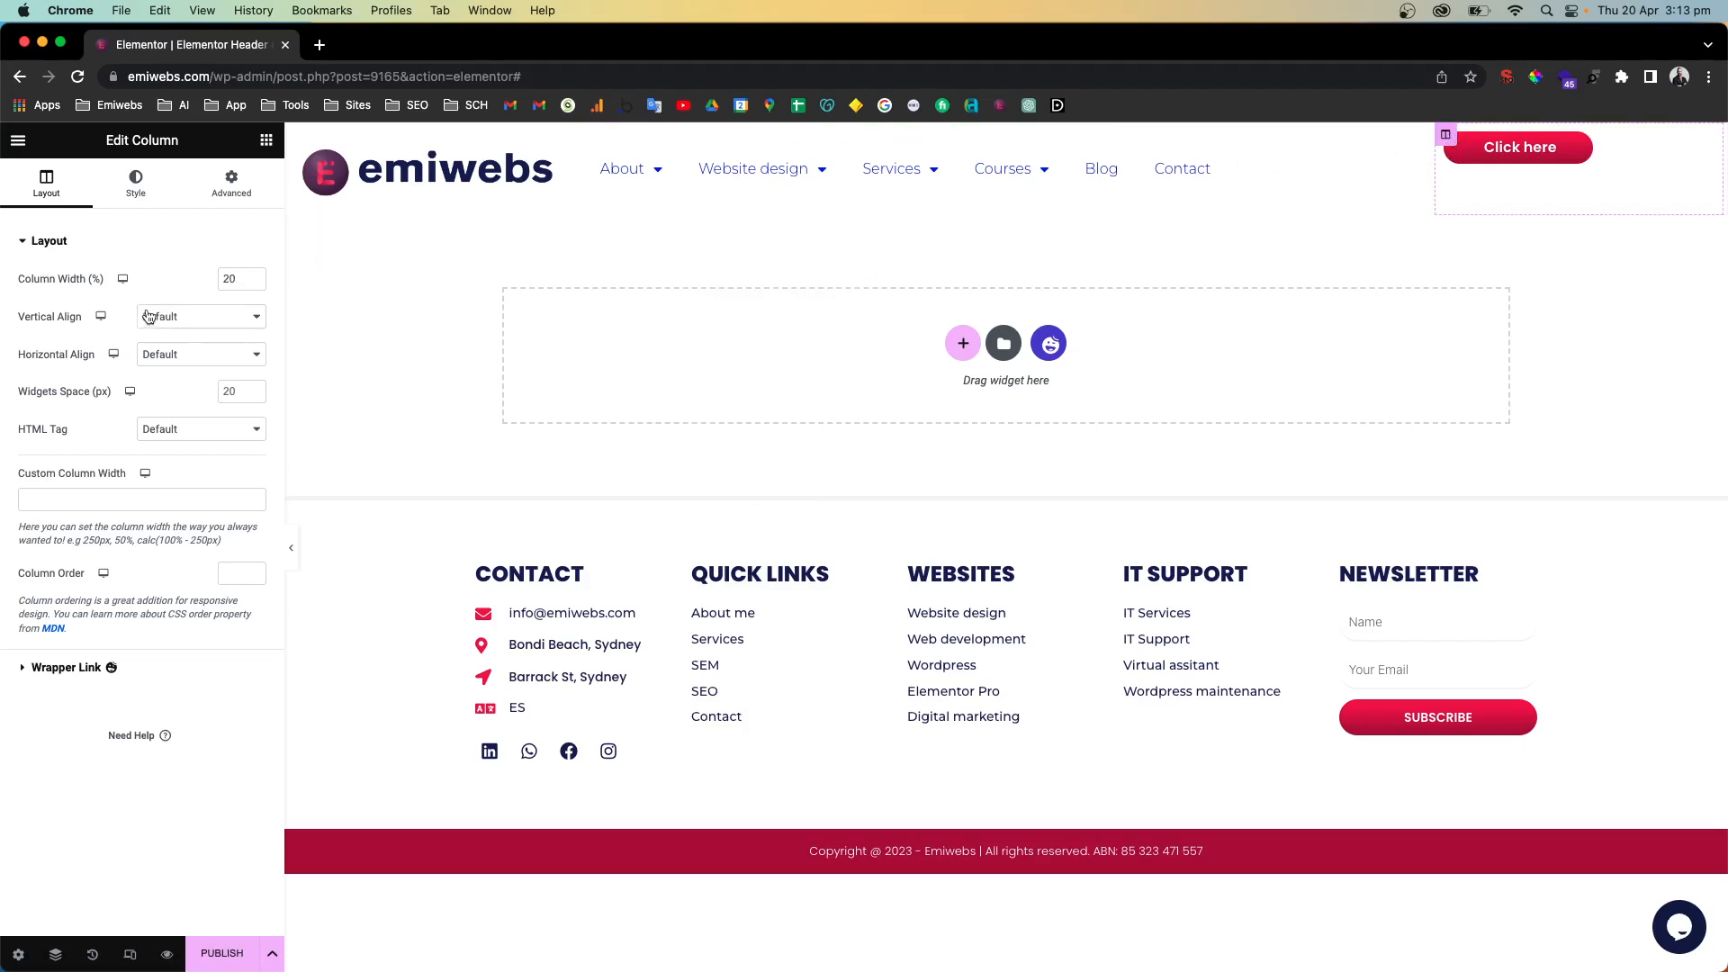
left_click(189, 321)
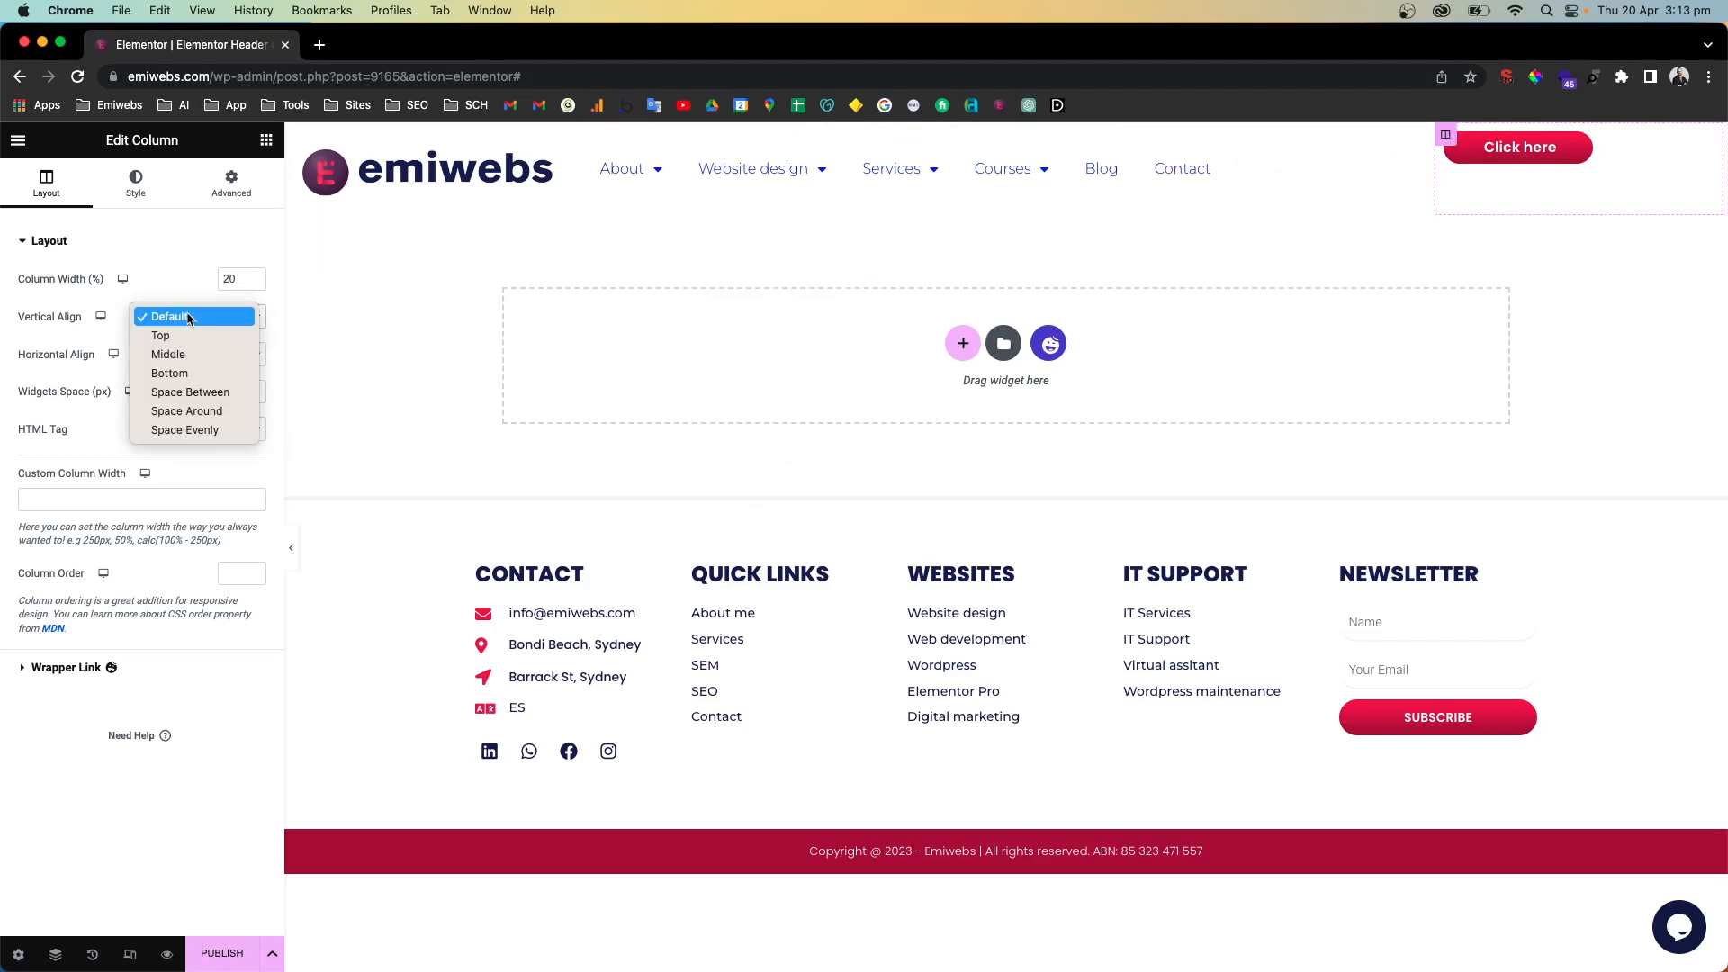
left_click(168, 354)
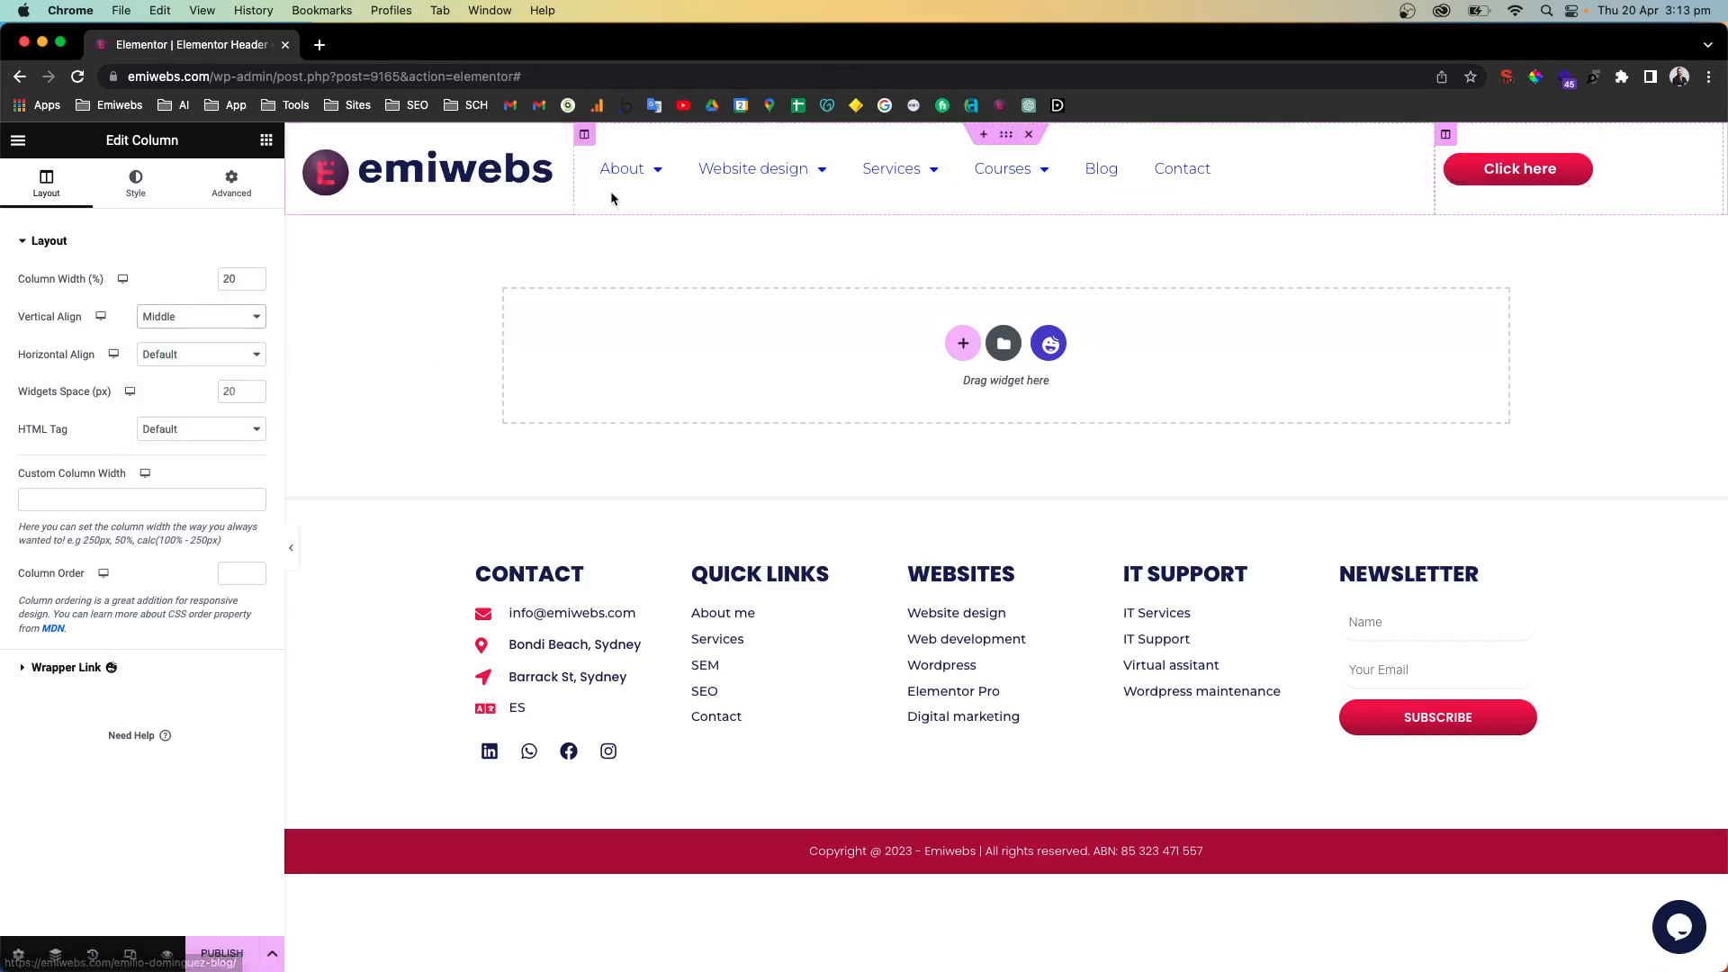
Open the WordPress Menus screen from the header's menu widget settings
left_click(654, 175)
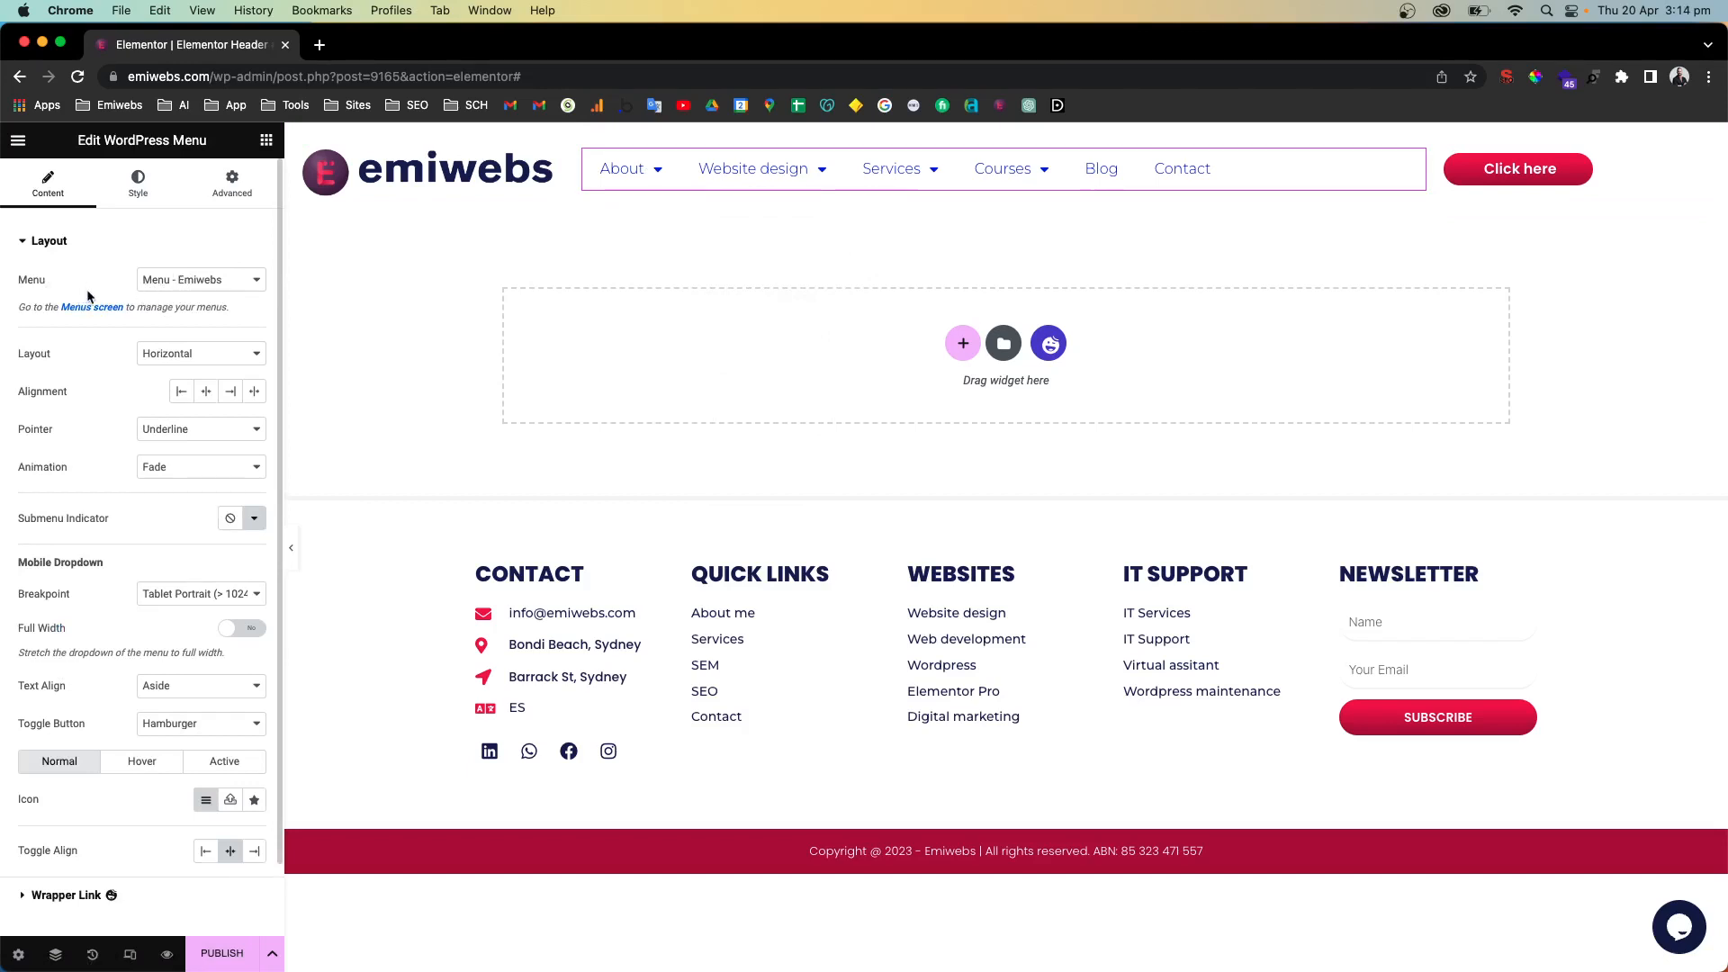
scroll(21, 311, "down", 1)
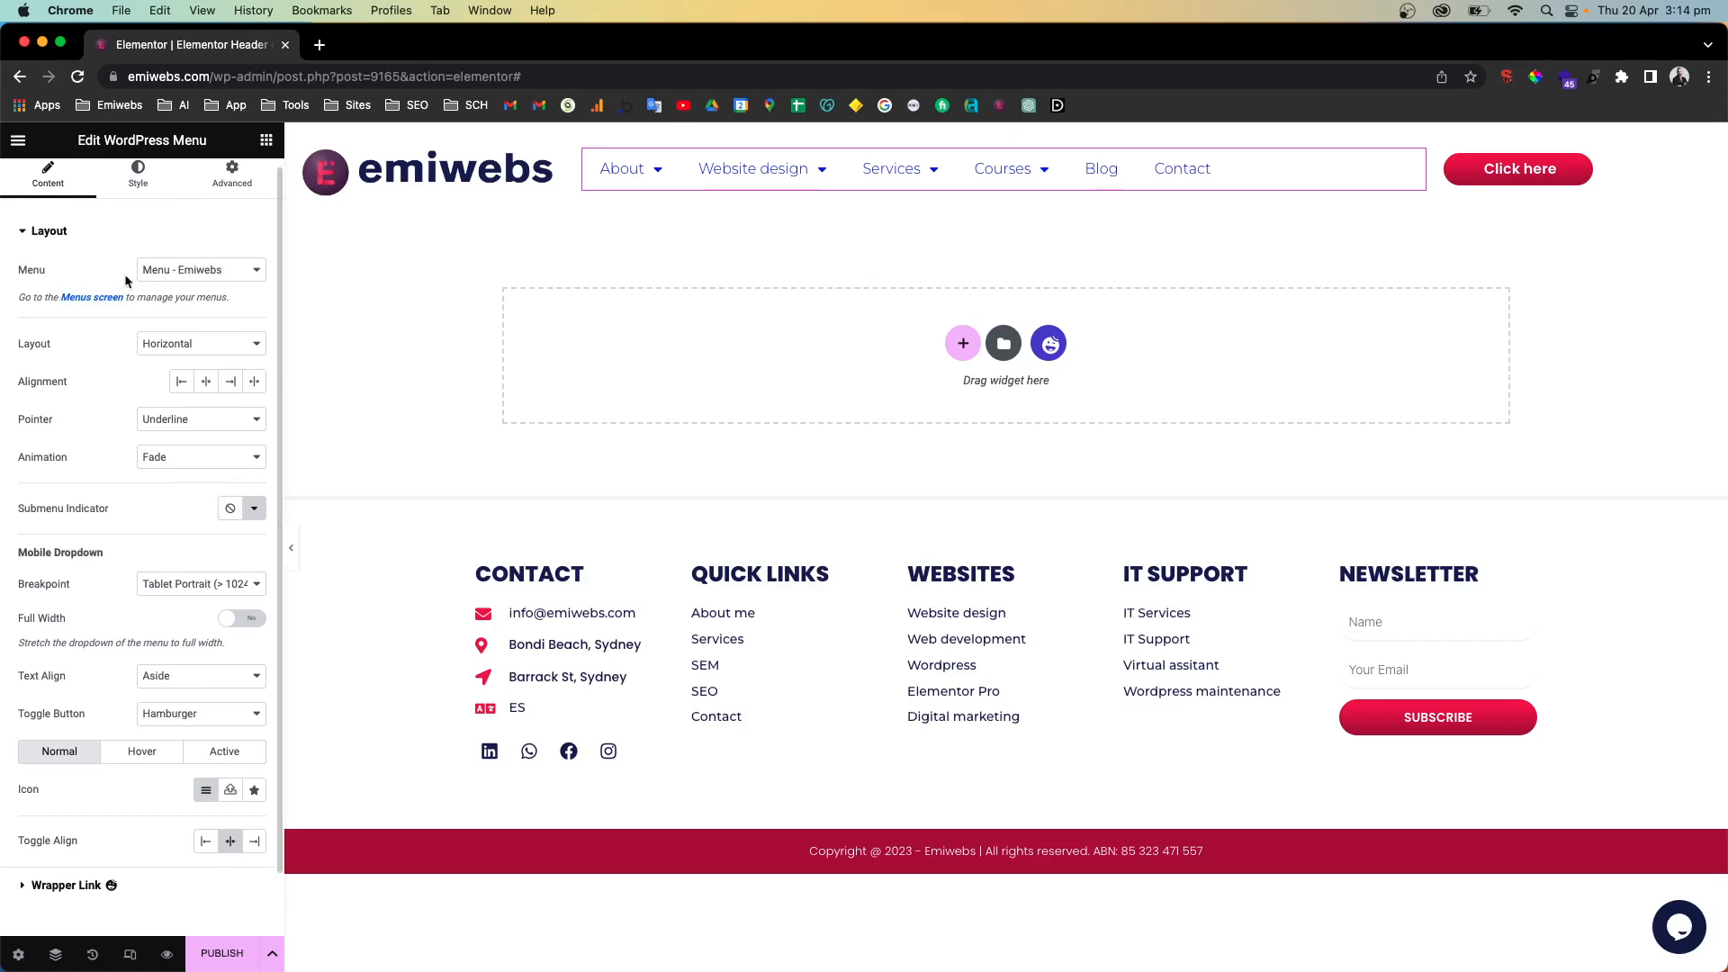
scroll(81, 303, "down", 1)
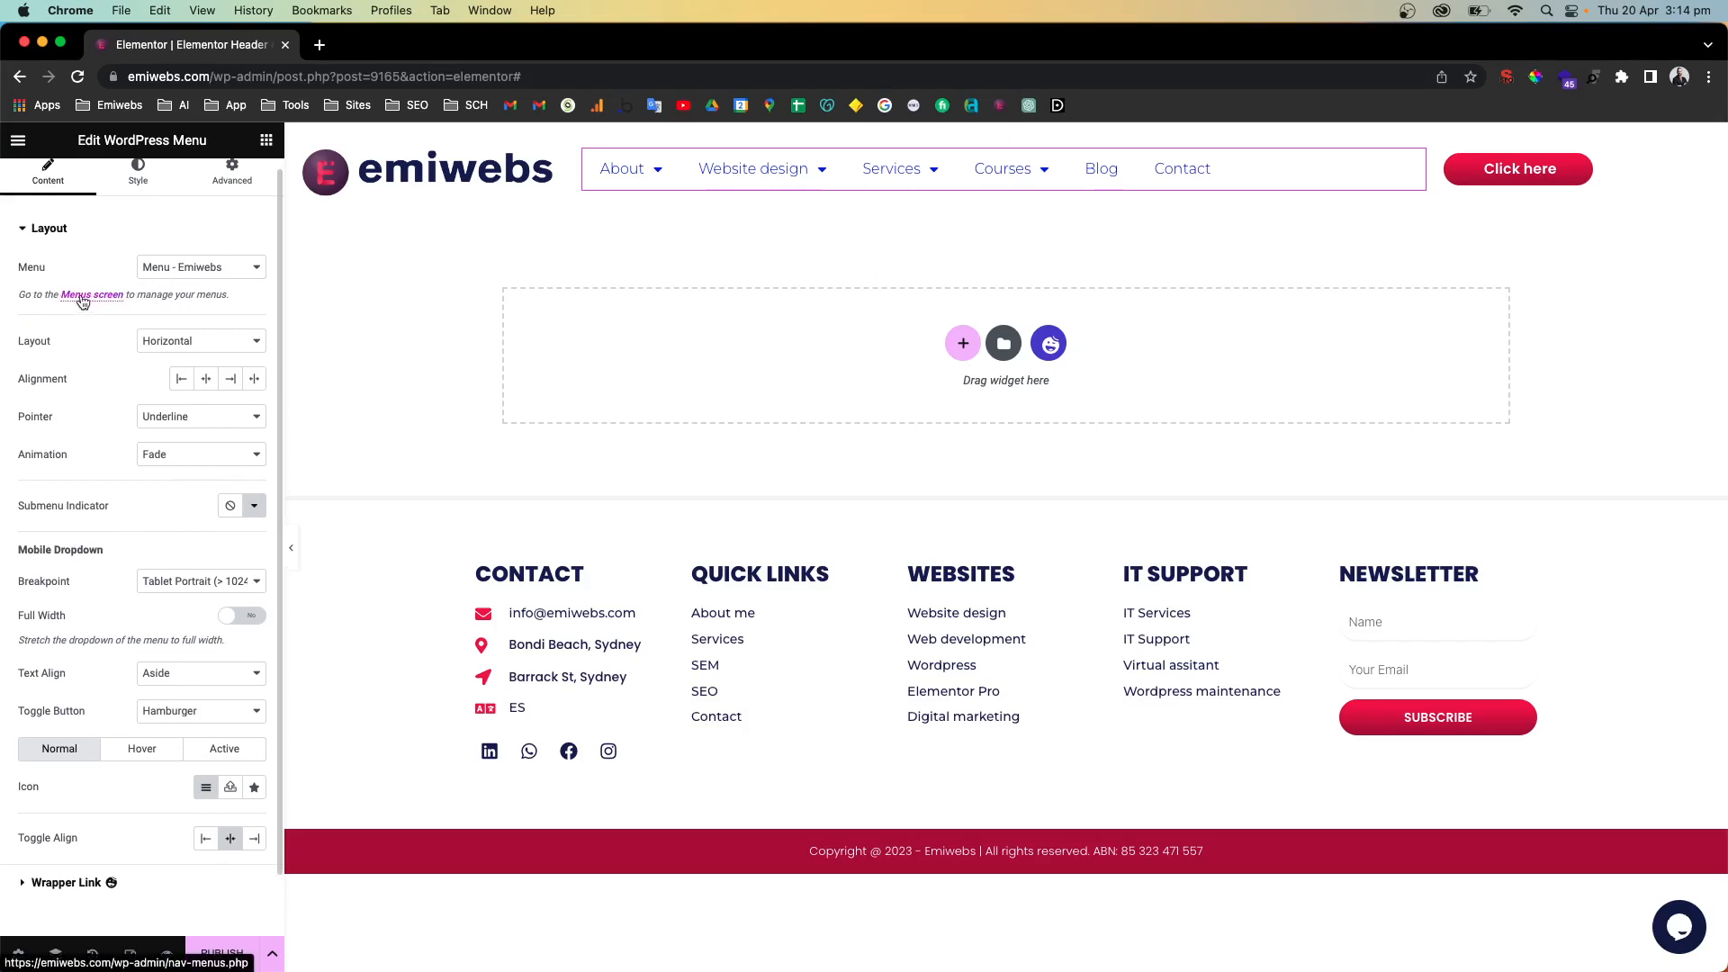
left_click(82, 298)
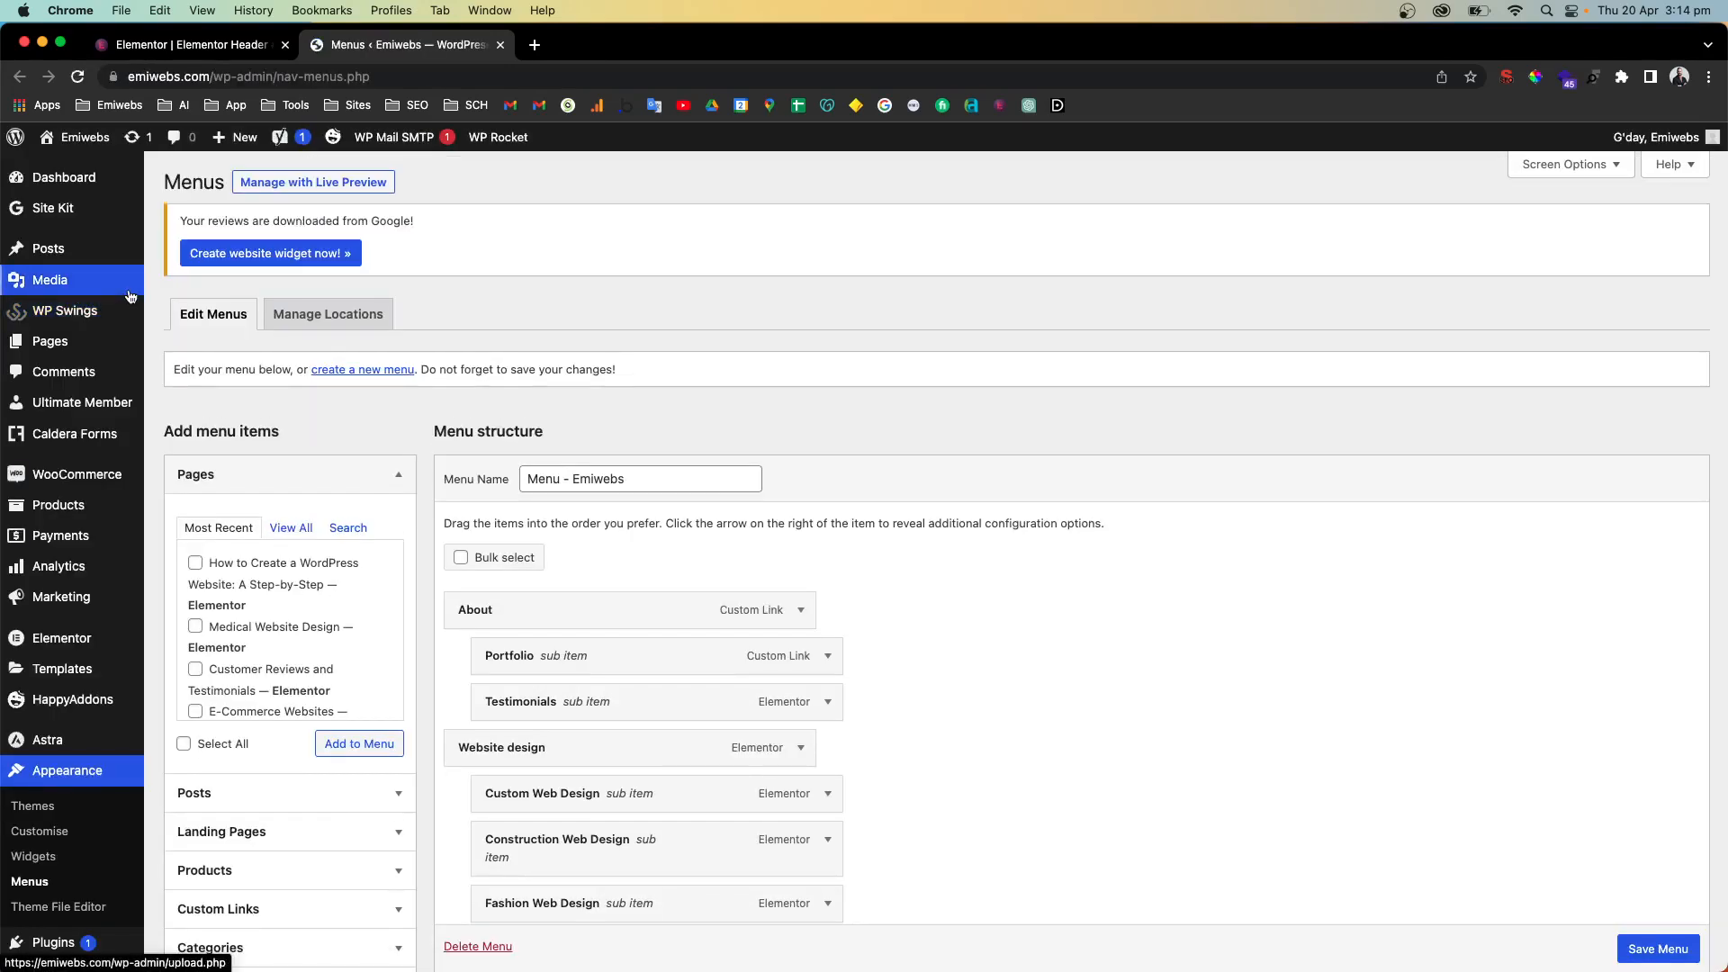
Create a new WordPress menu named "New menu"
scroll(97, 363, "down", 2)
scroll(97, 363, "up", 1)
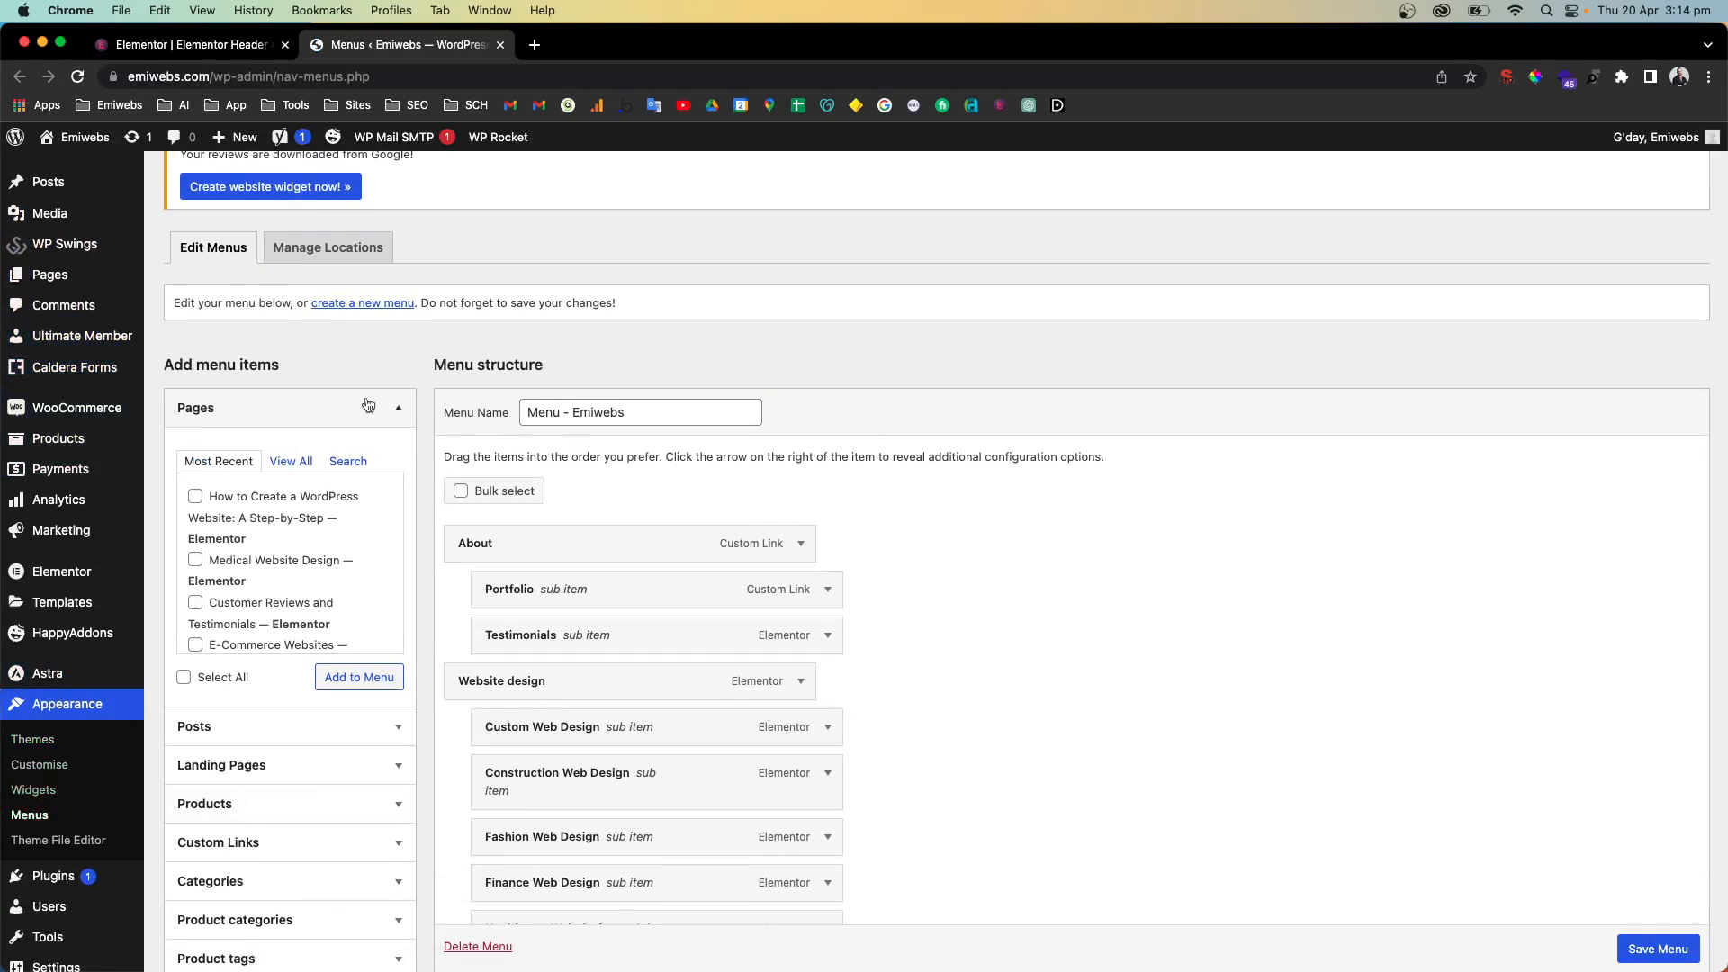
scroll(368, 360, "up", 2)
scroll(351, 378, "down", 1)
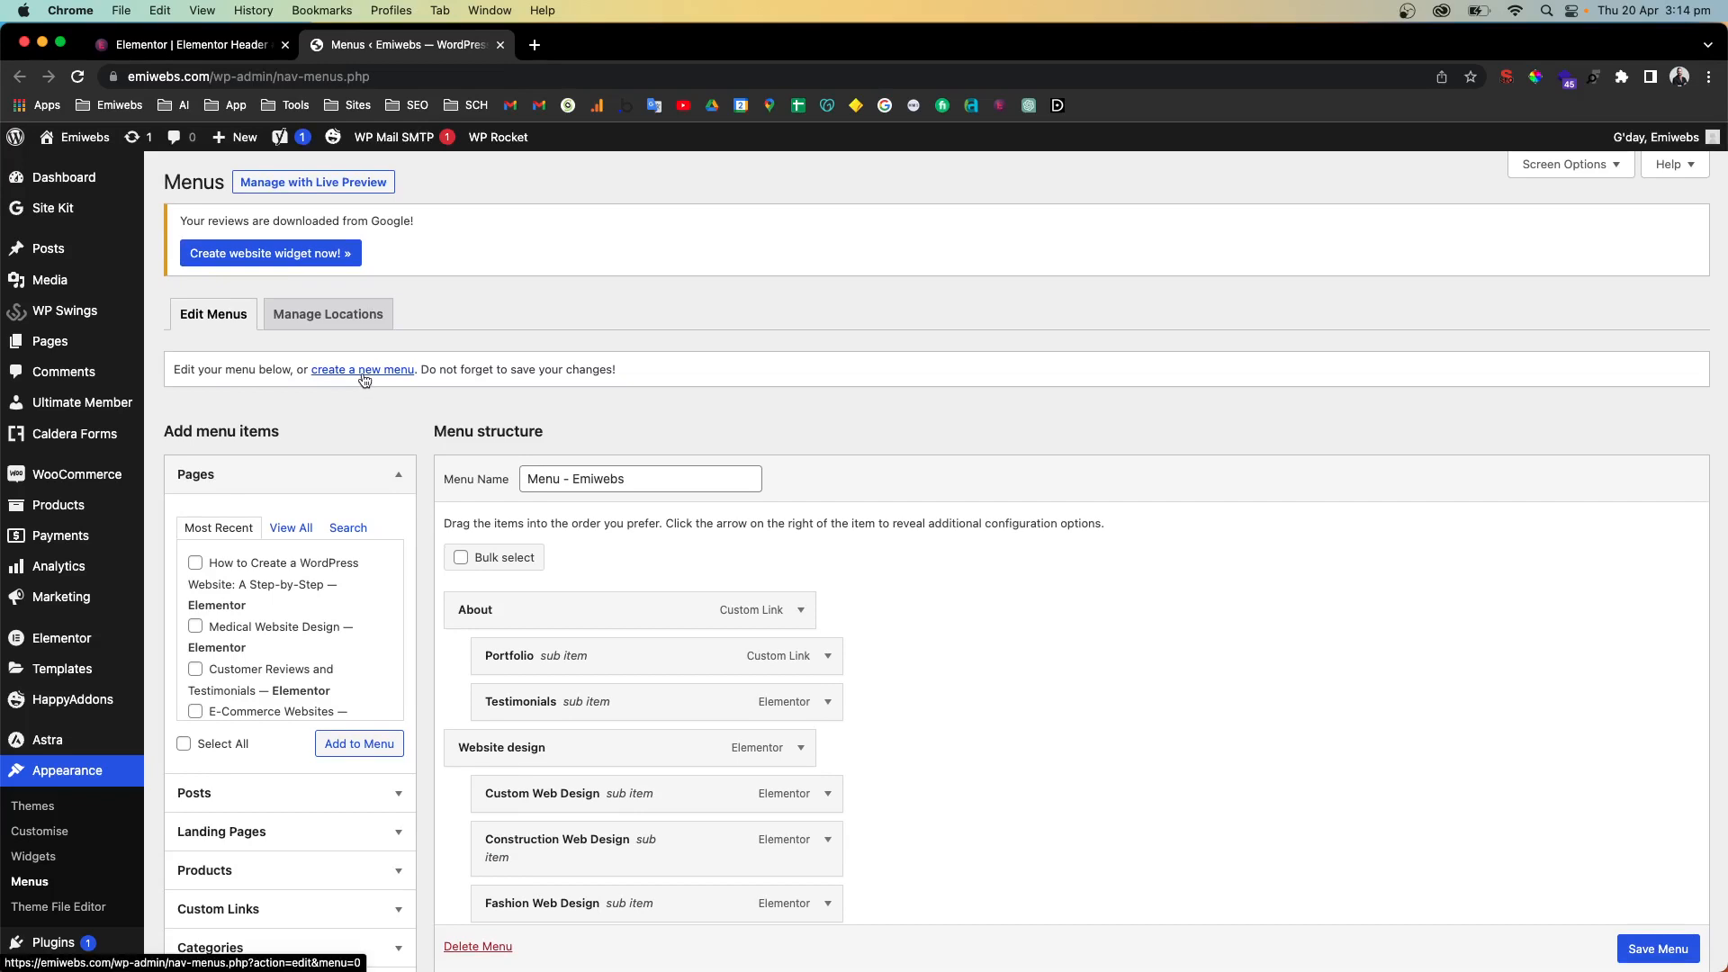
left_click(364, 376)
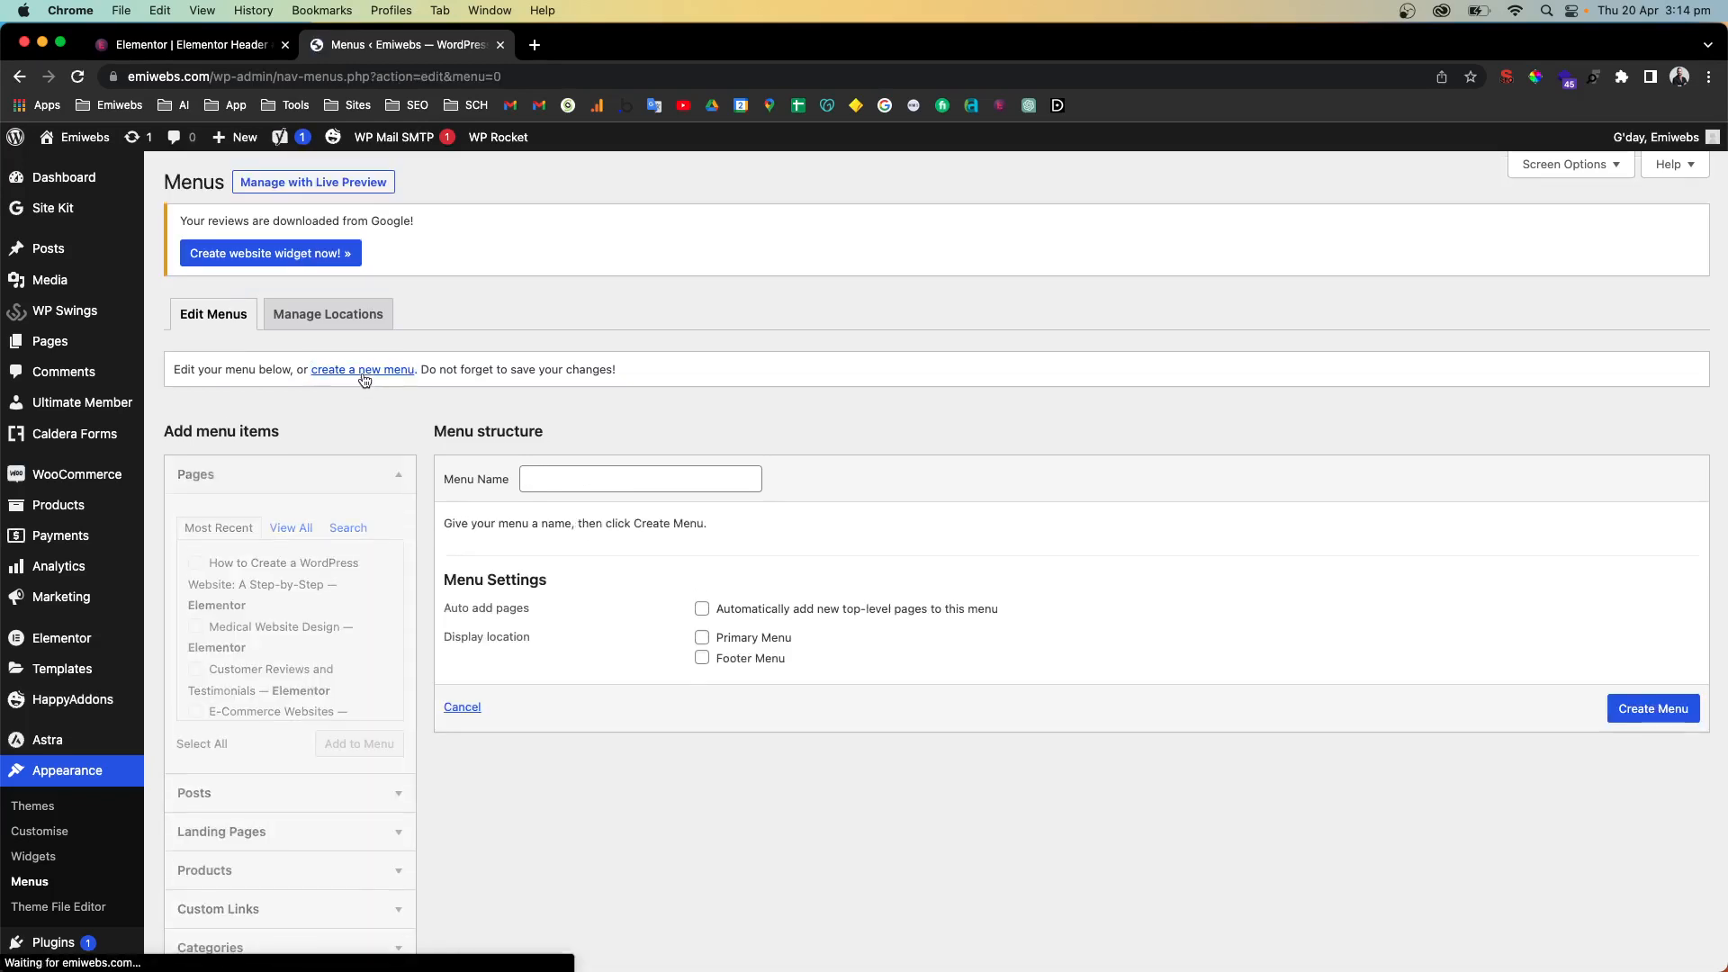
left_click(547, 482)
type("New ")
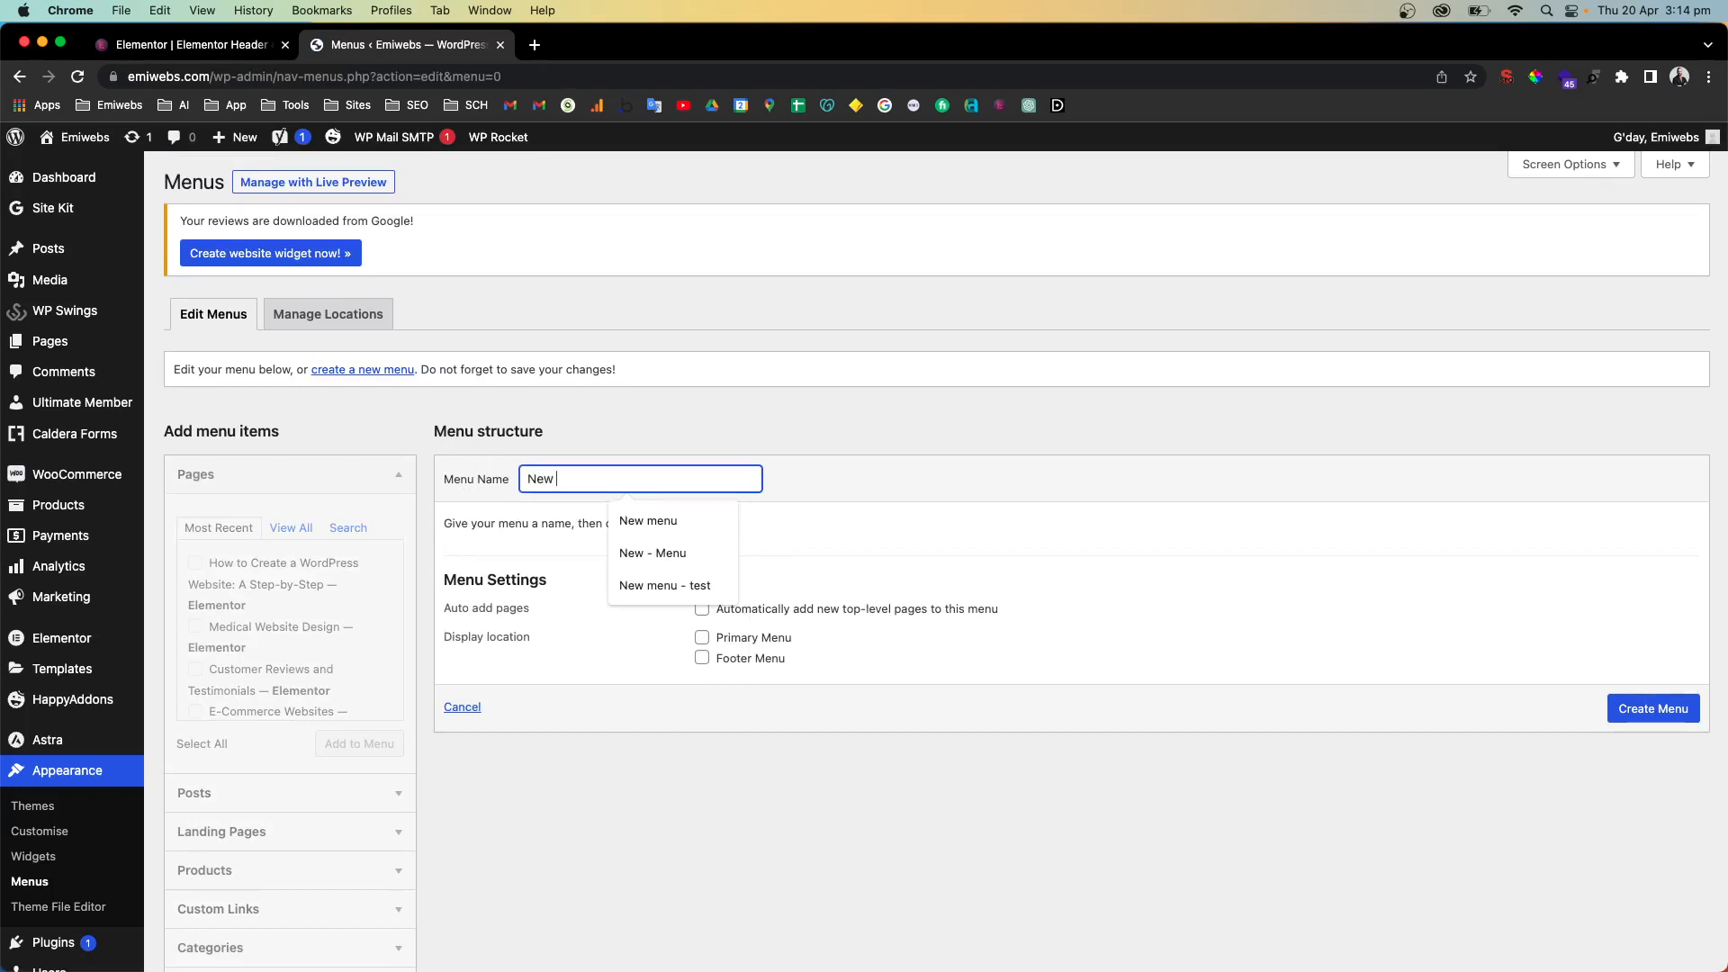
type("menu")
left_click(648, 521)
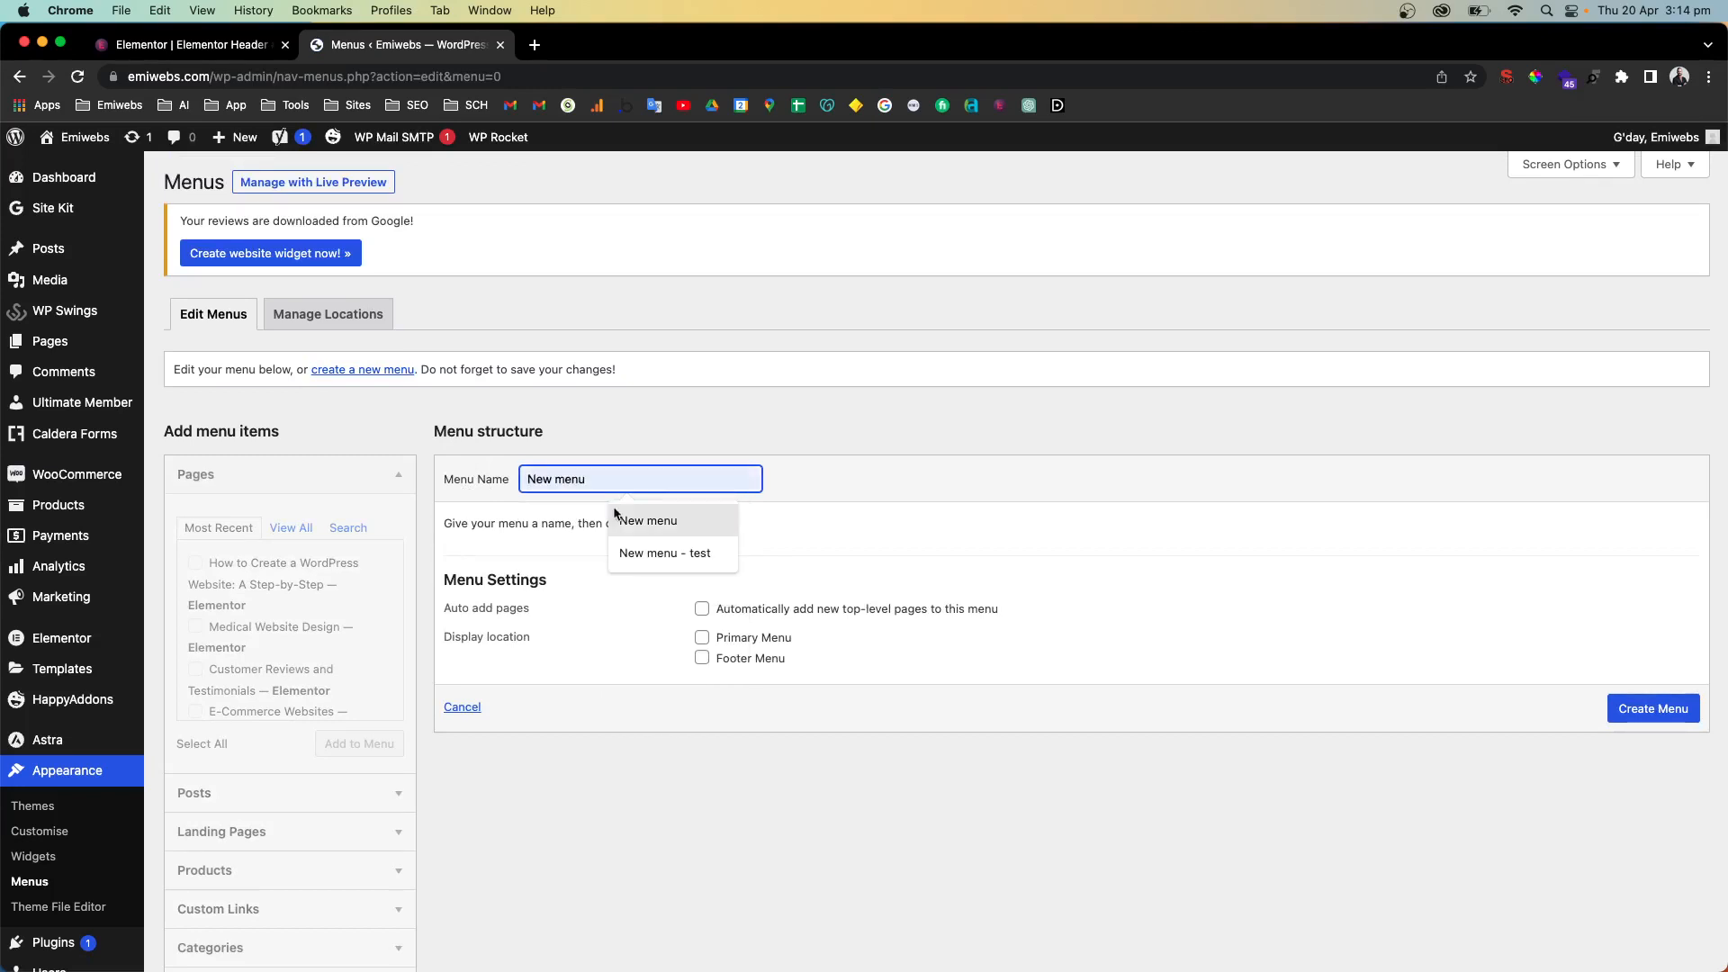
left_click(1659, 714)
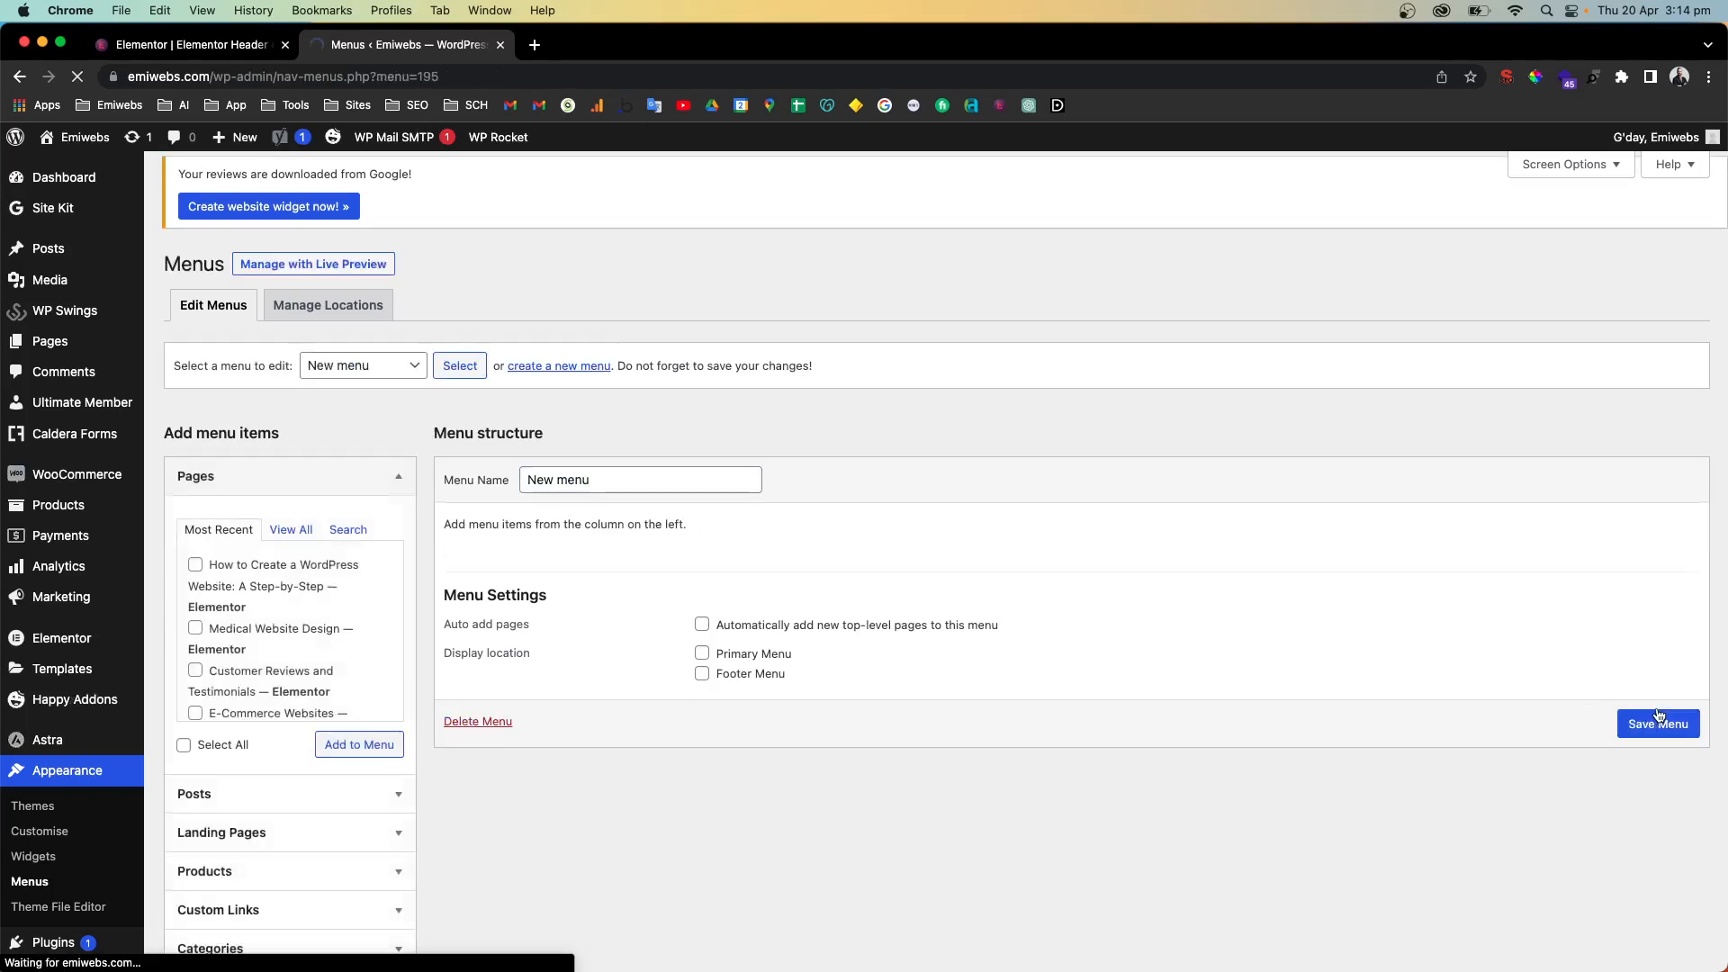
List all site pages for New menu and select the About me and Blog pages
scroll(565, 586, "down", 1)
scroll(565, 584, "down", 1)
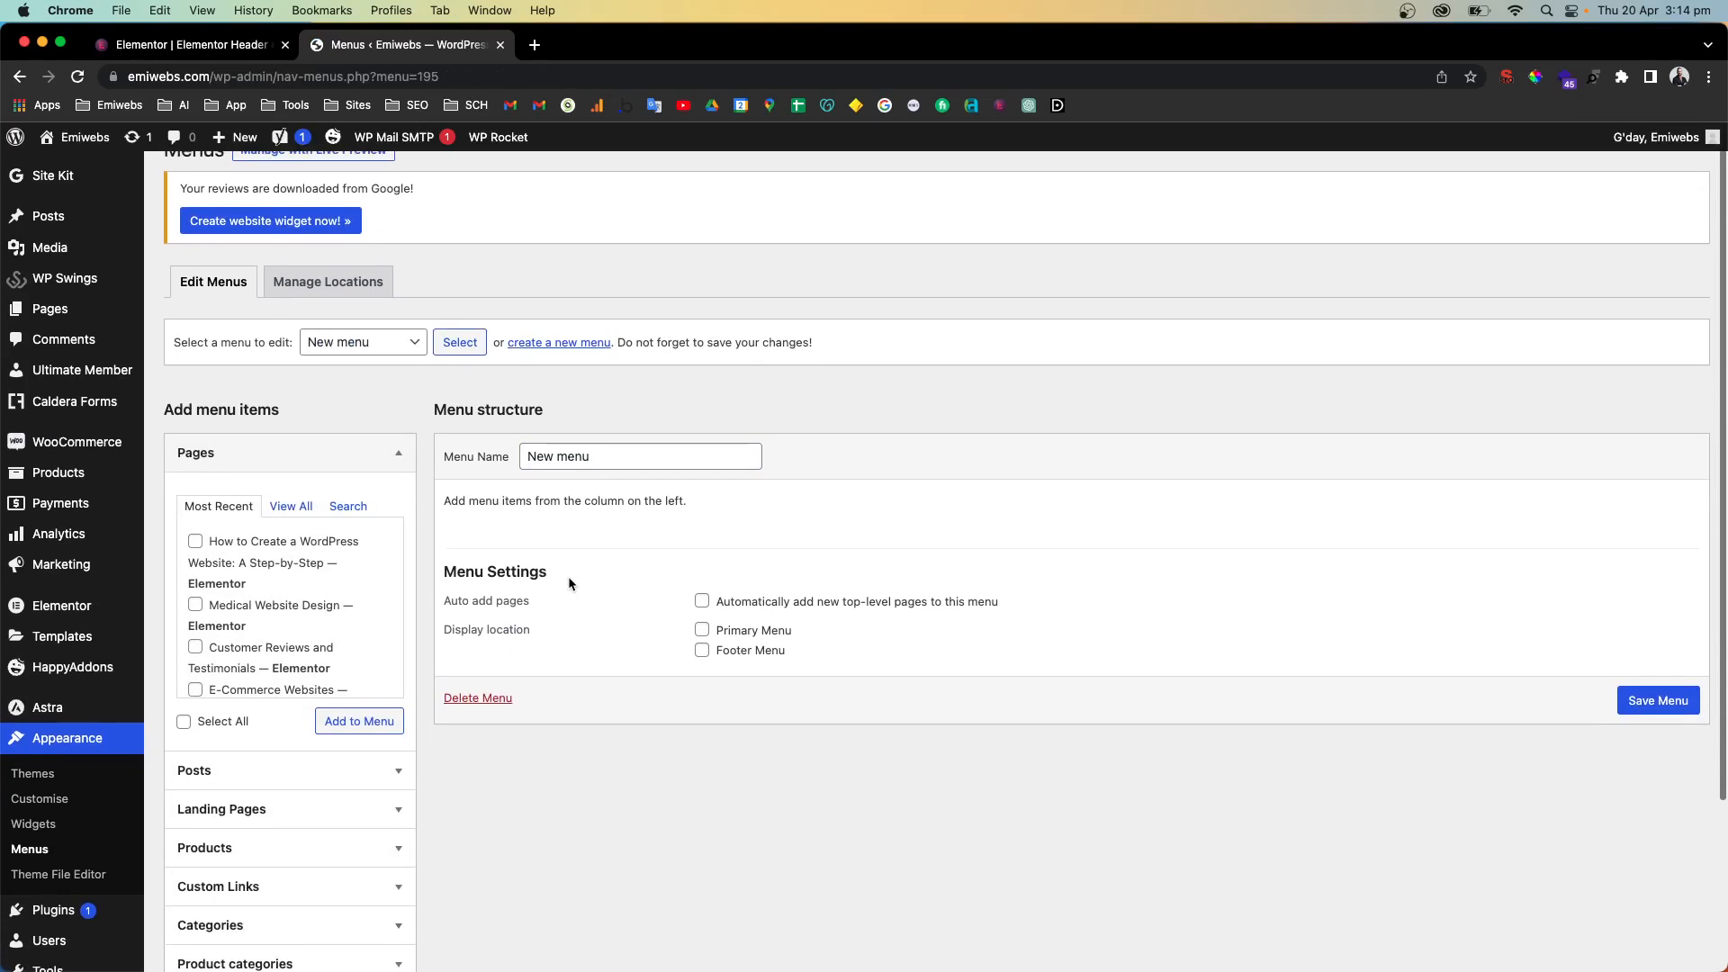
scroll(560, 580, "up", 1)
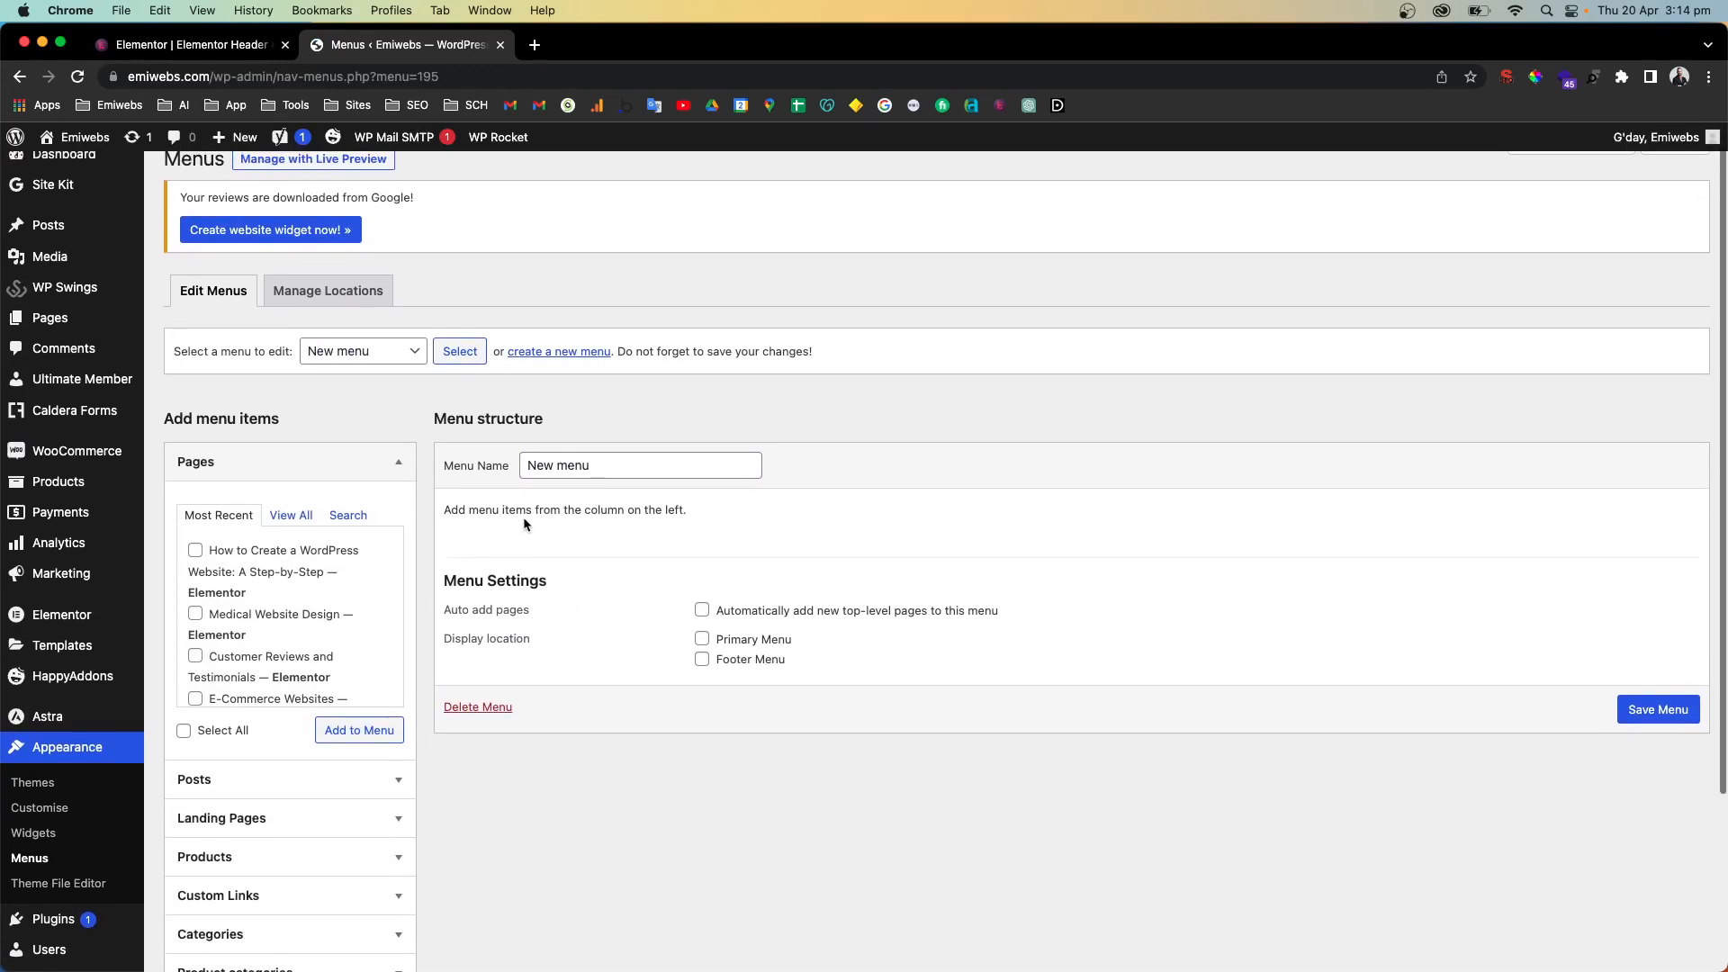
scroll(222, 513, "down", 1)
scroll(221, 515, "down", 3)
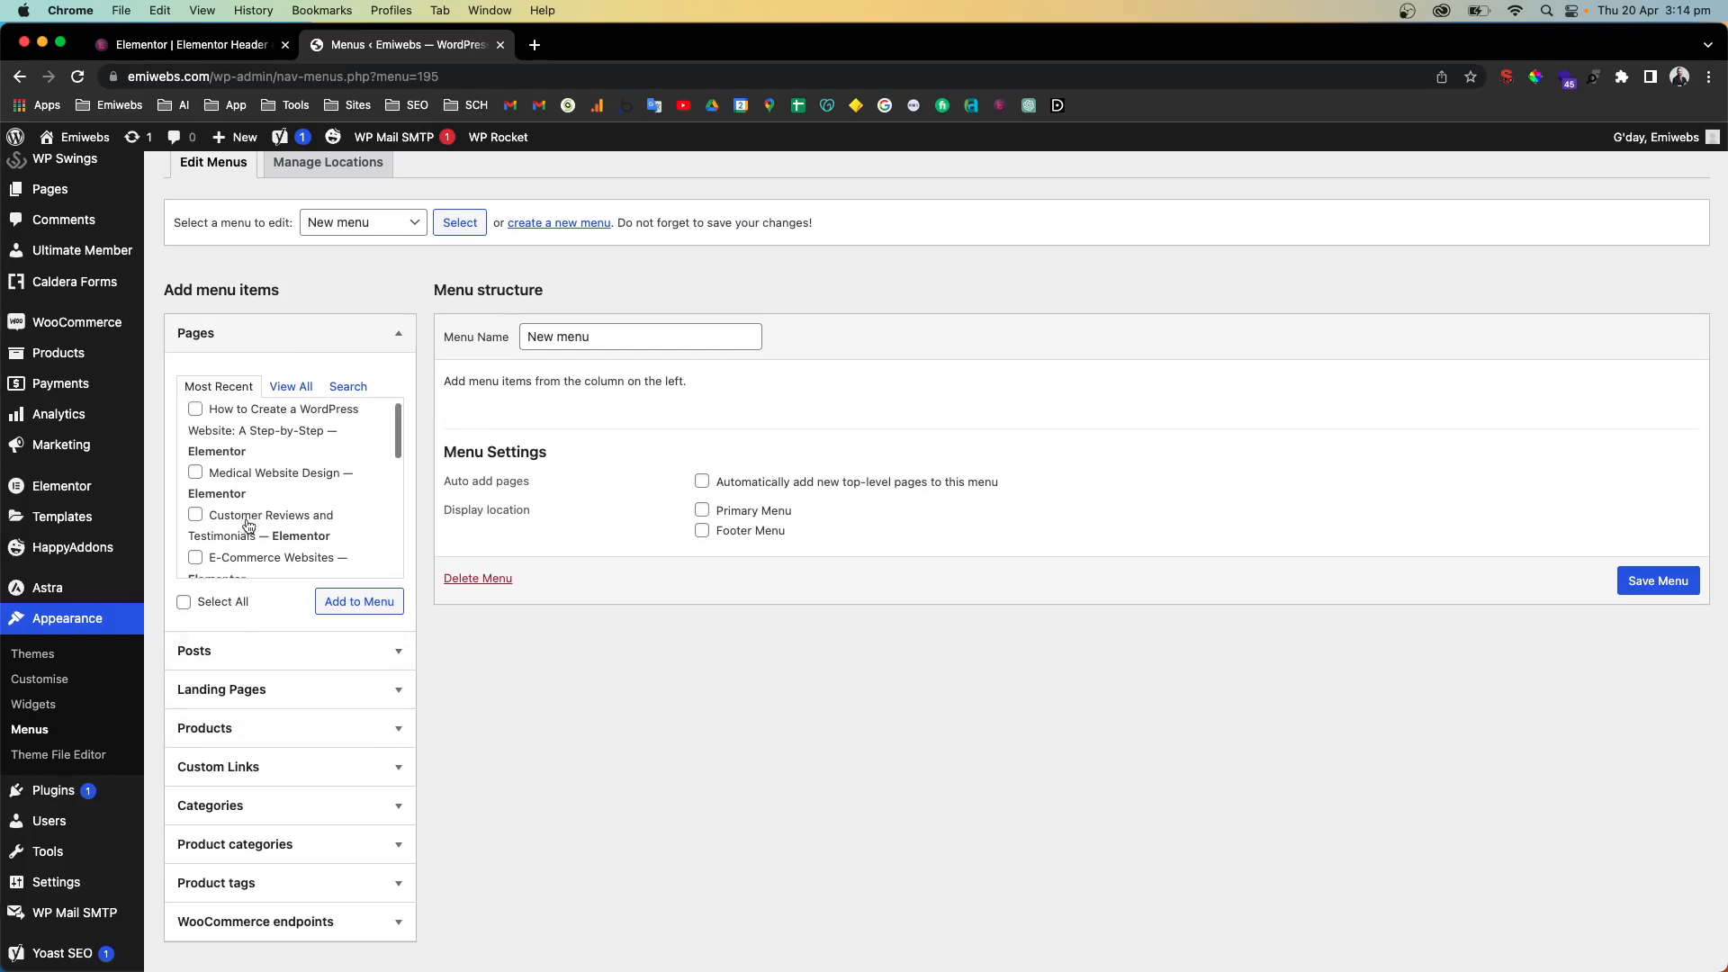
scroll(248, 526, "down", 2)
left_click(290, 386)
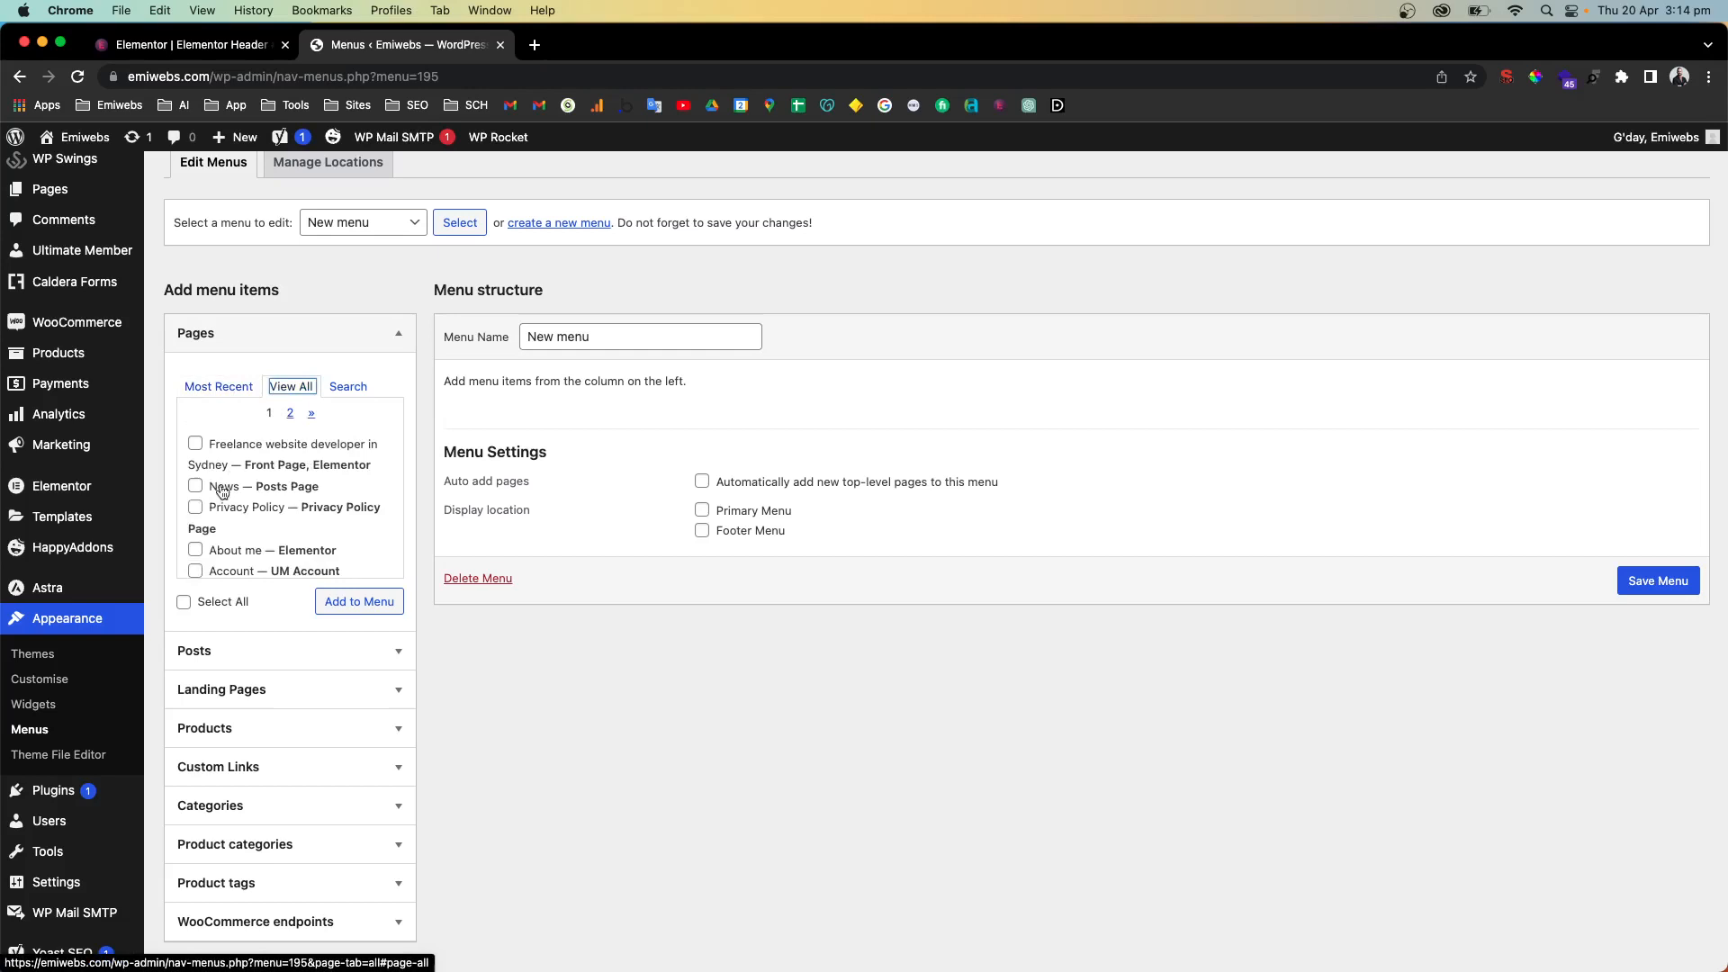
scroll(212, 522, "down", 1)
left_click(195, 538)
scroll(202, 538, "down", 3)
scroll(207, 537, "down", 3)
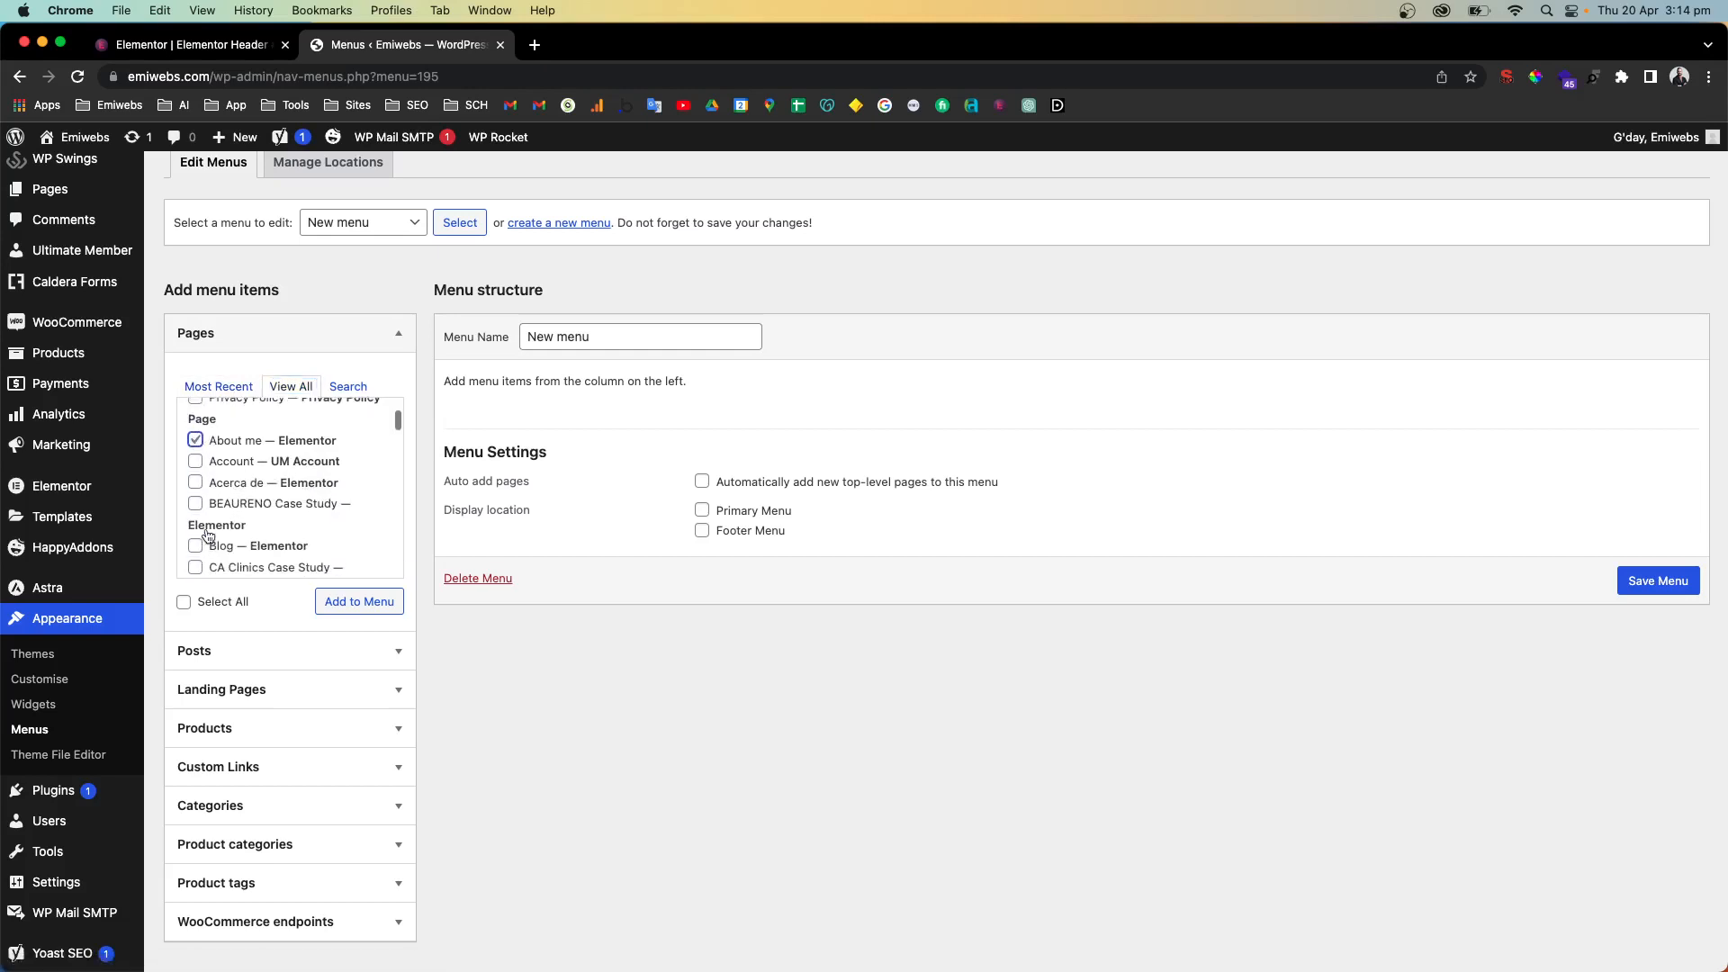
left_click(198, 510)
Include the Contact me and Services pages in the selection and add all selected pages to the menu
scroll(205, 515, "down", 5)
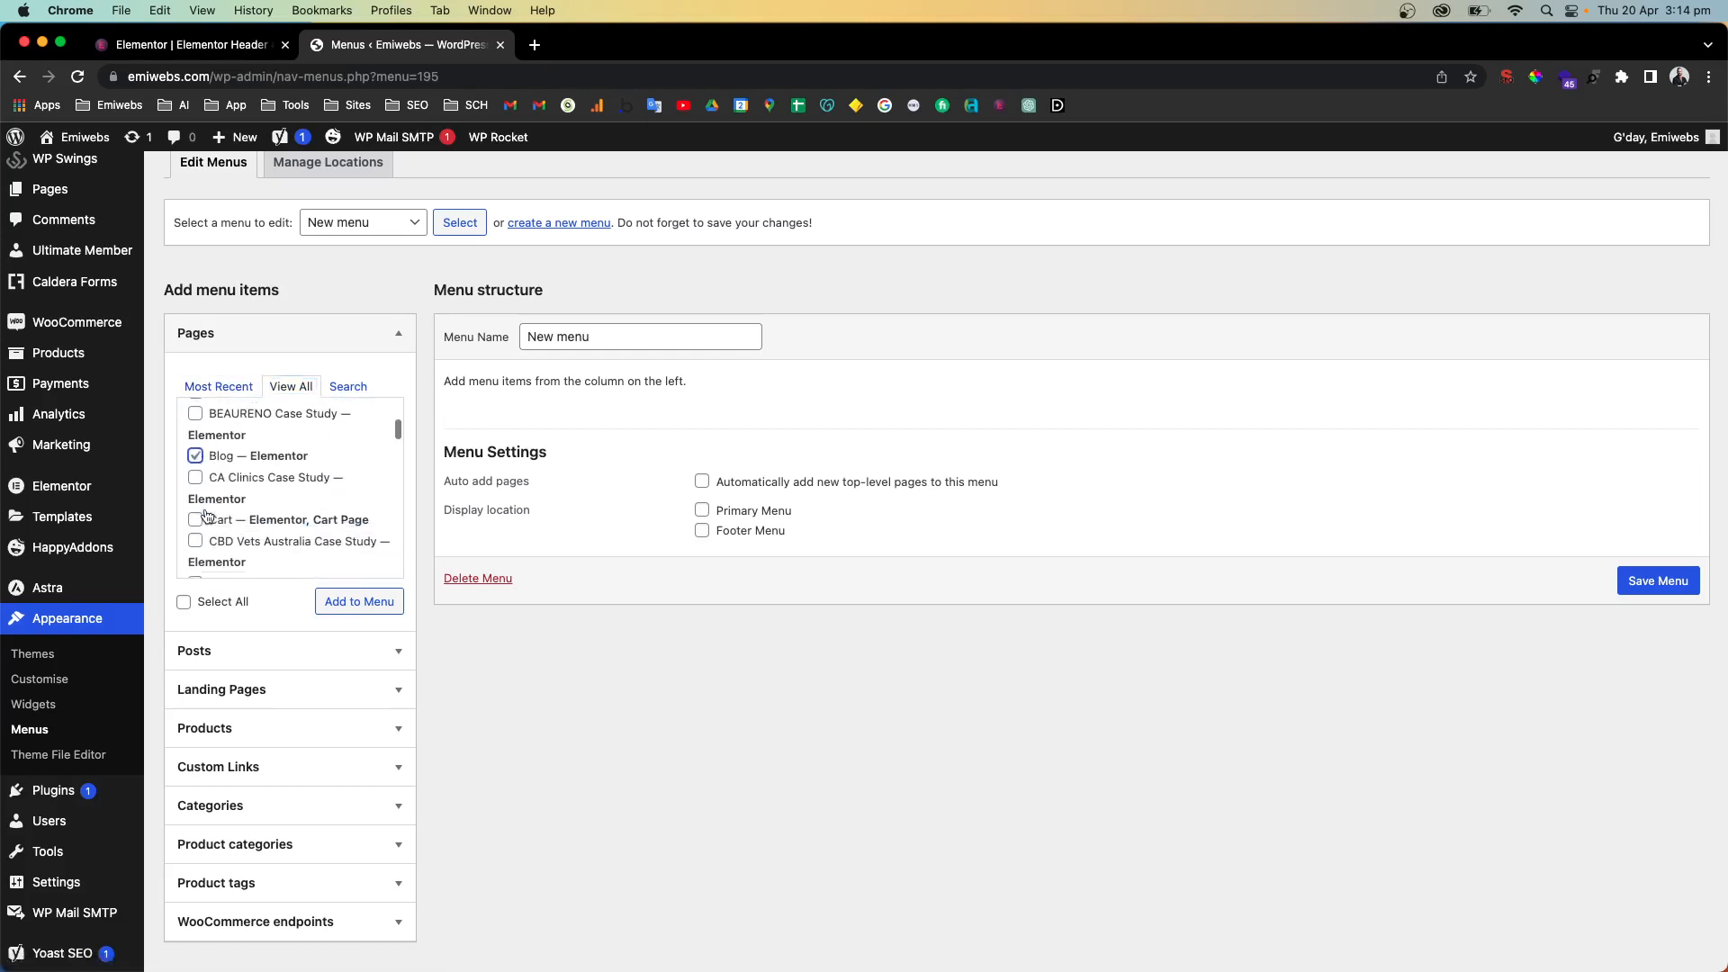
scroll(207, 515, "down", 1)
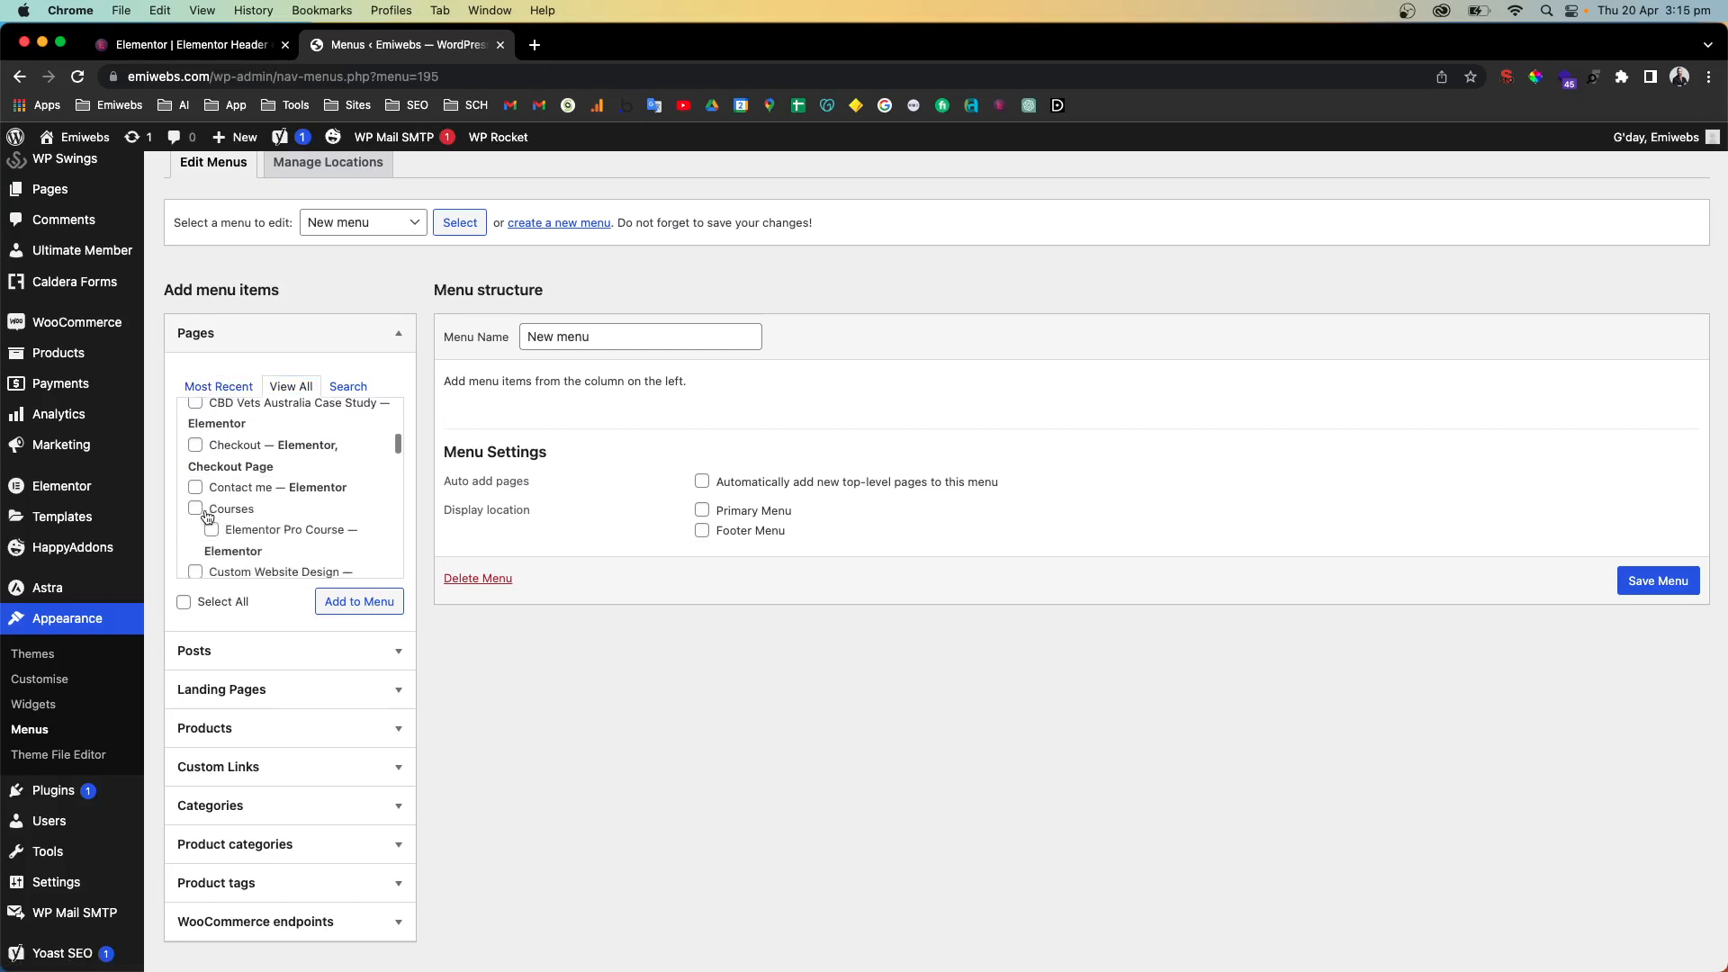
left_click(195, 488)
scroll(216, 495, "down", 2)
scroll(218, 495, "down", 8)
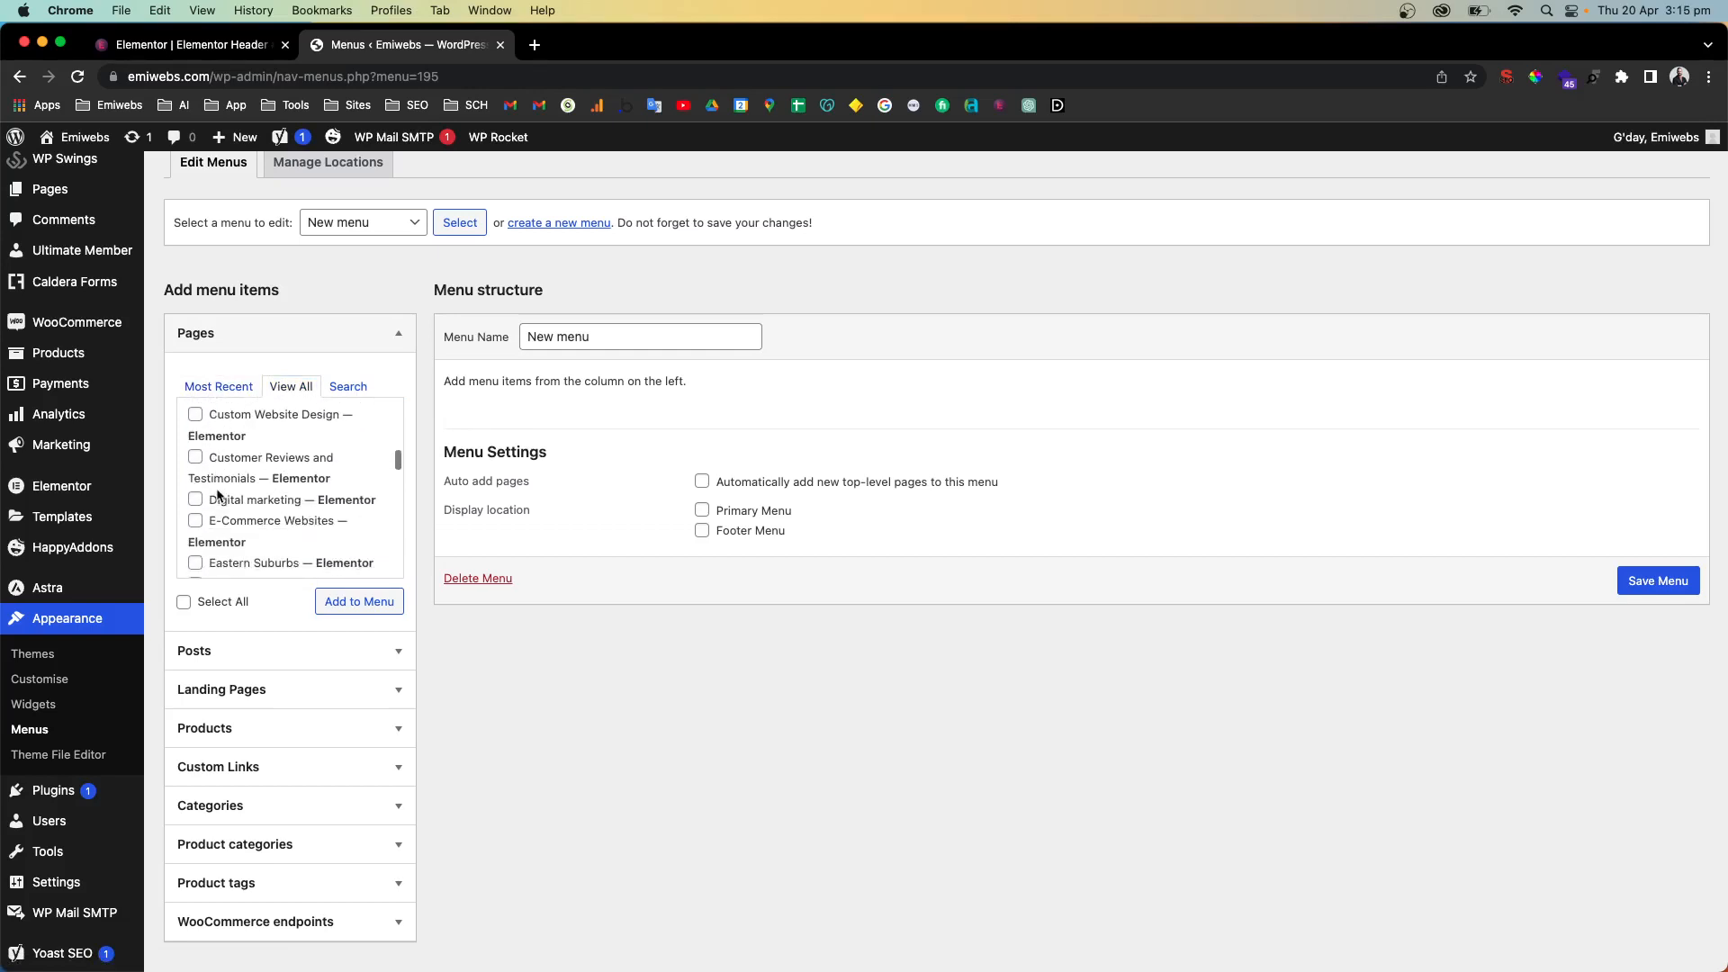
scroll(218, 495, "down", 8)
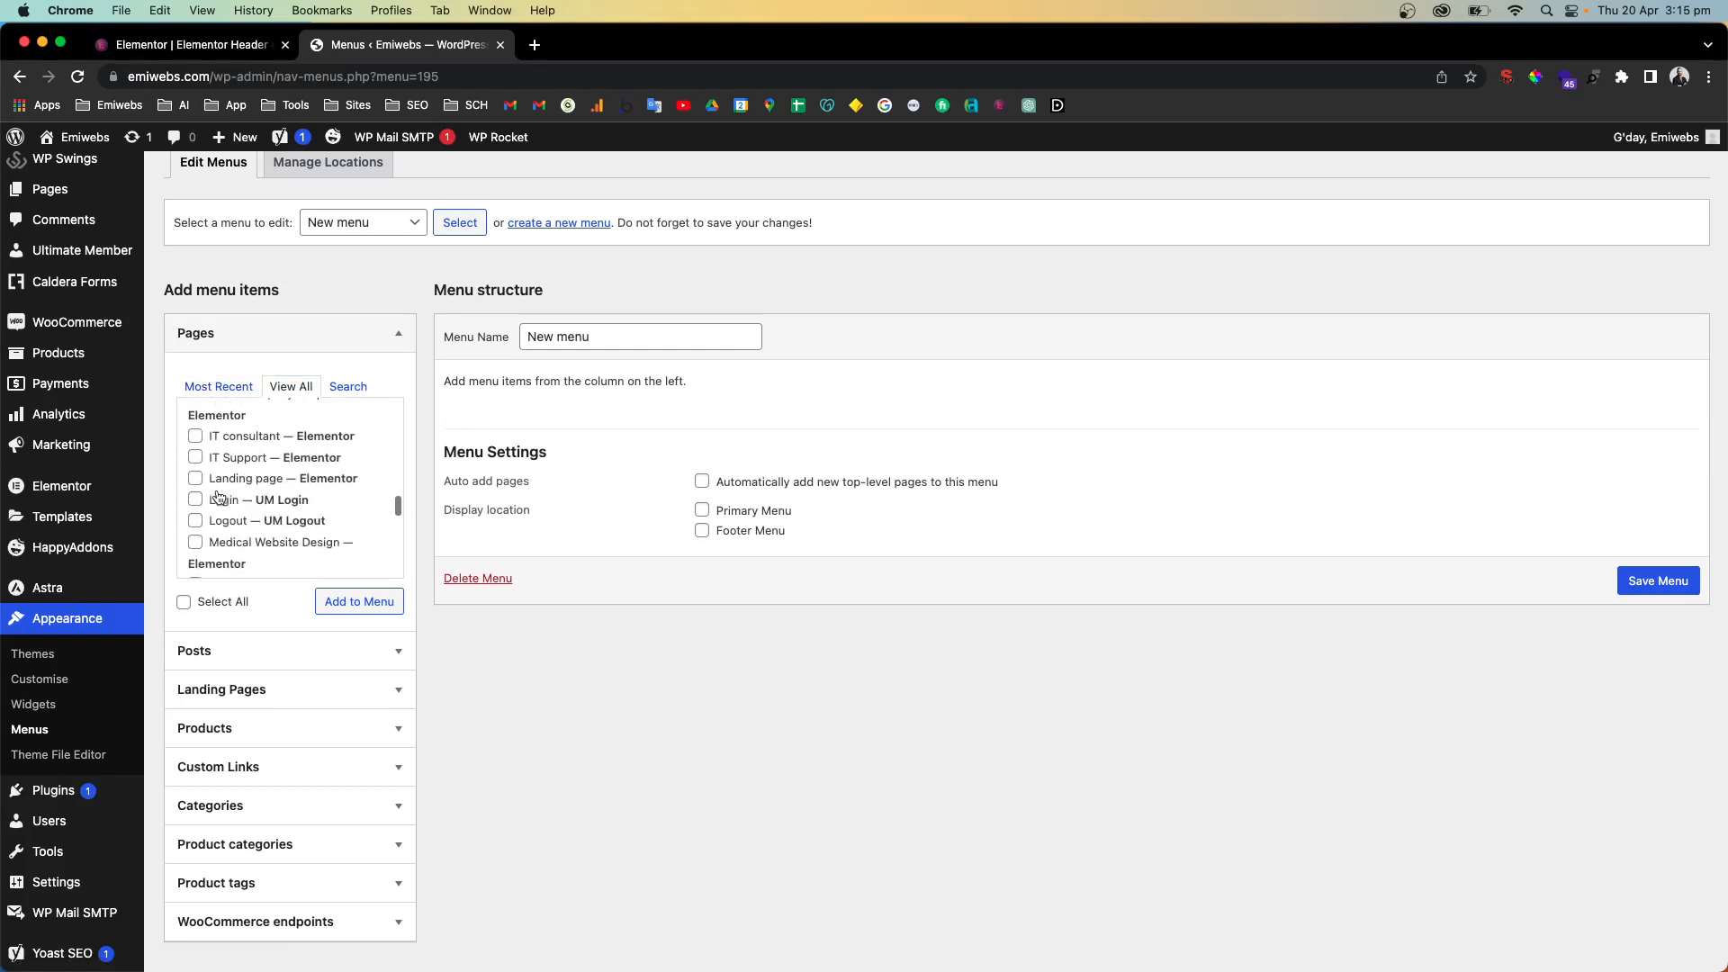
scroll(216, 495, "down", 6)
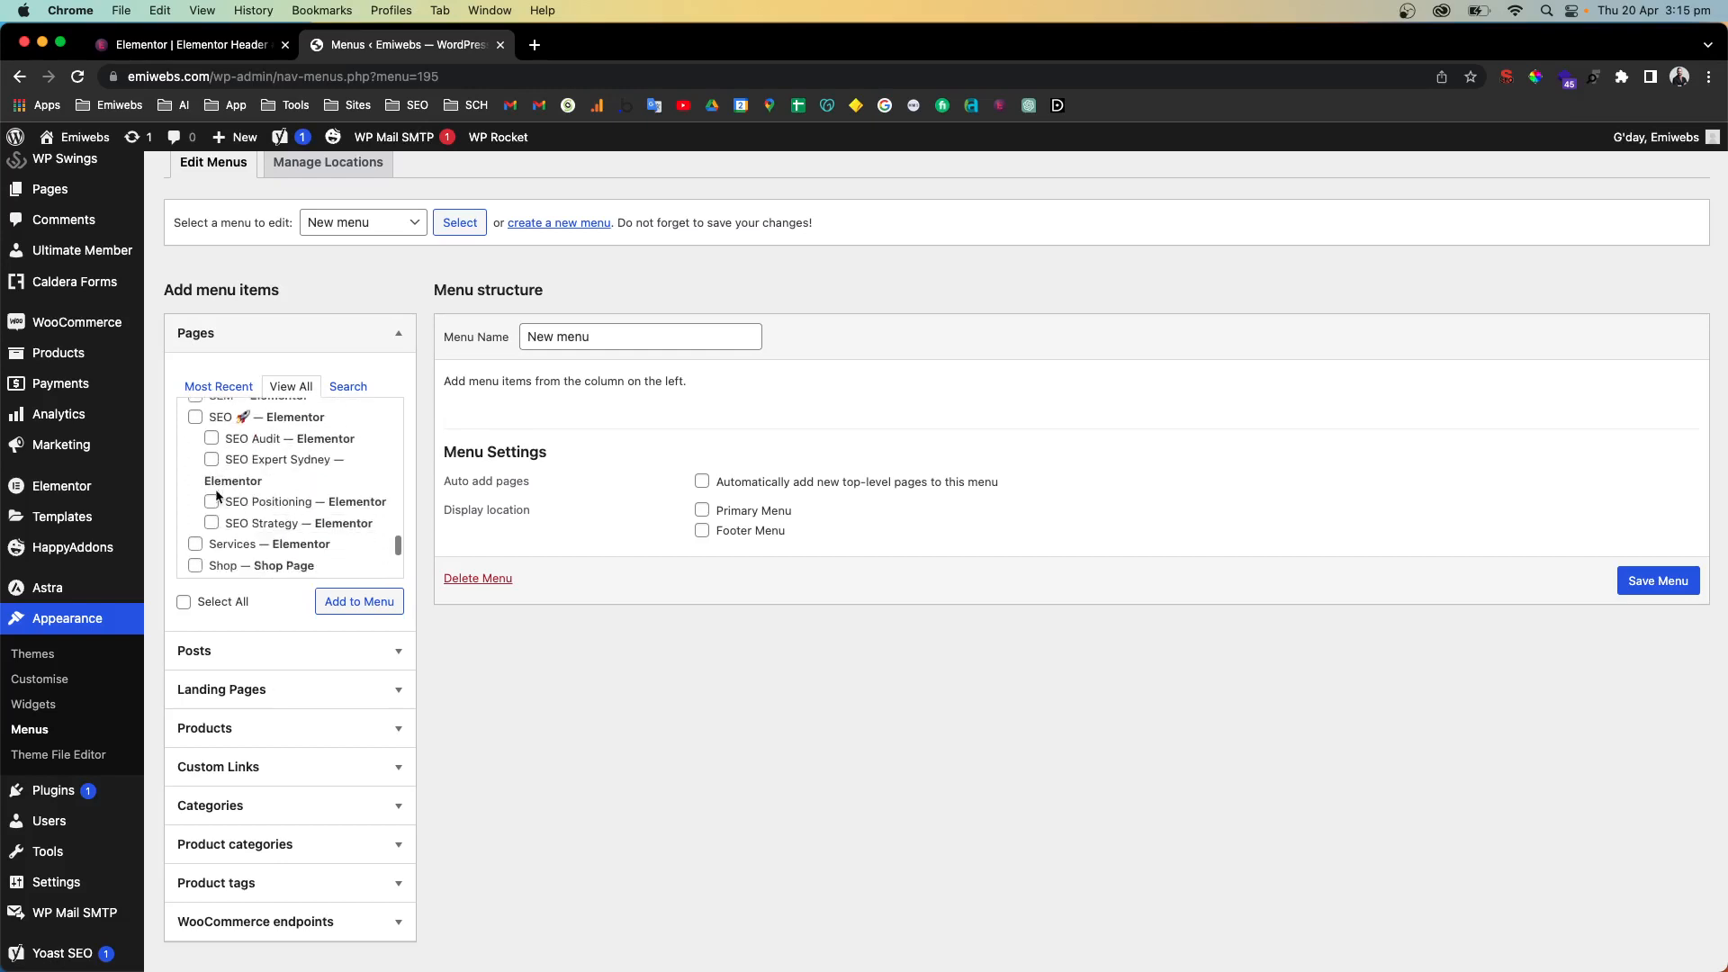
left_click(203, 492)
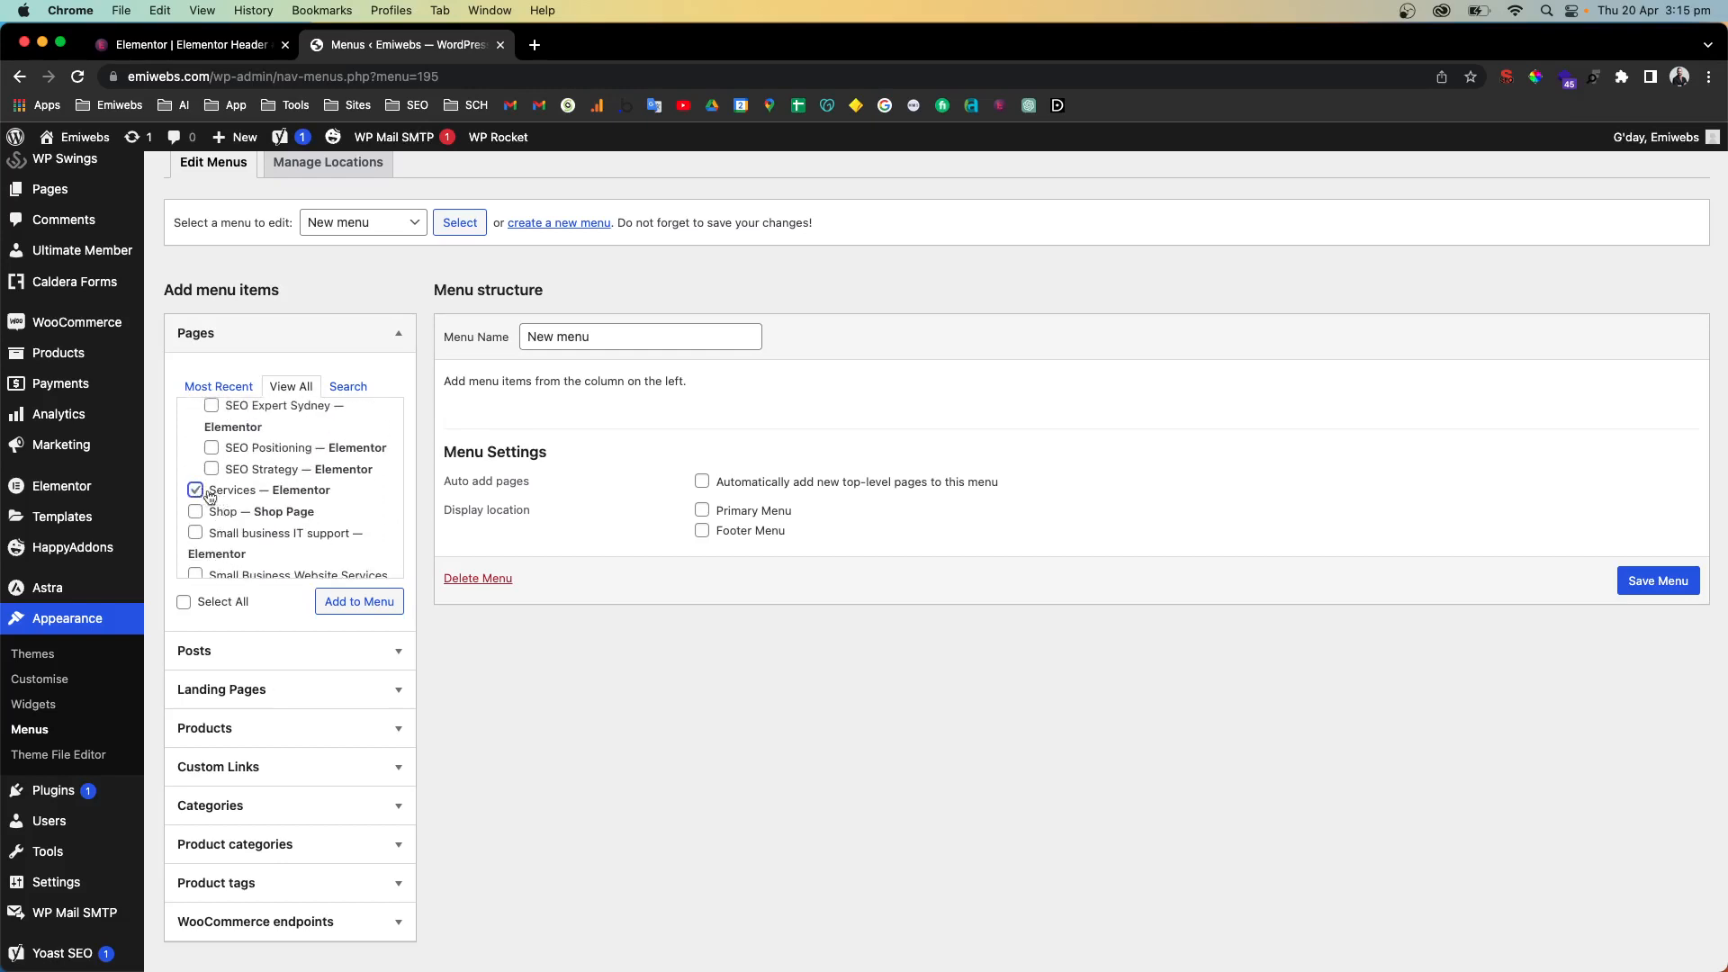
left_click(350, 612)
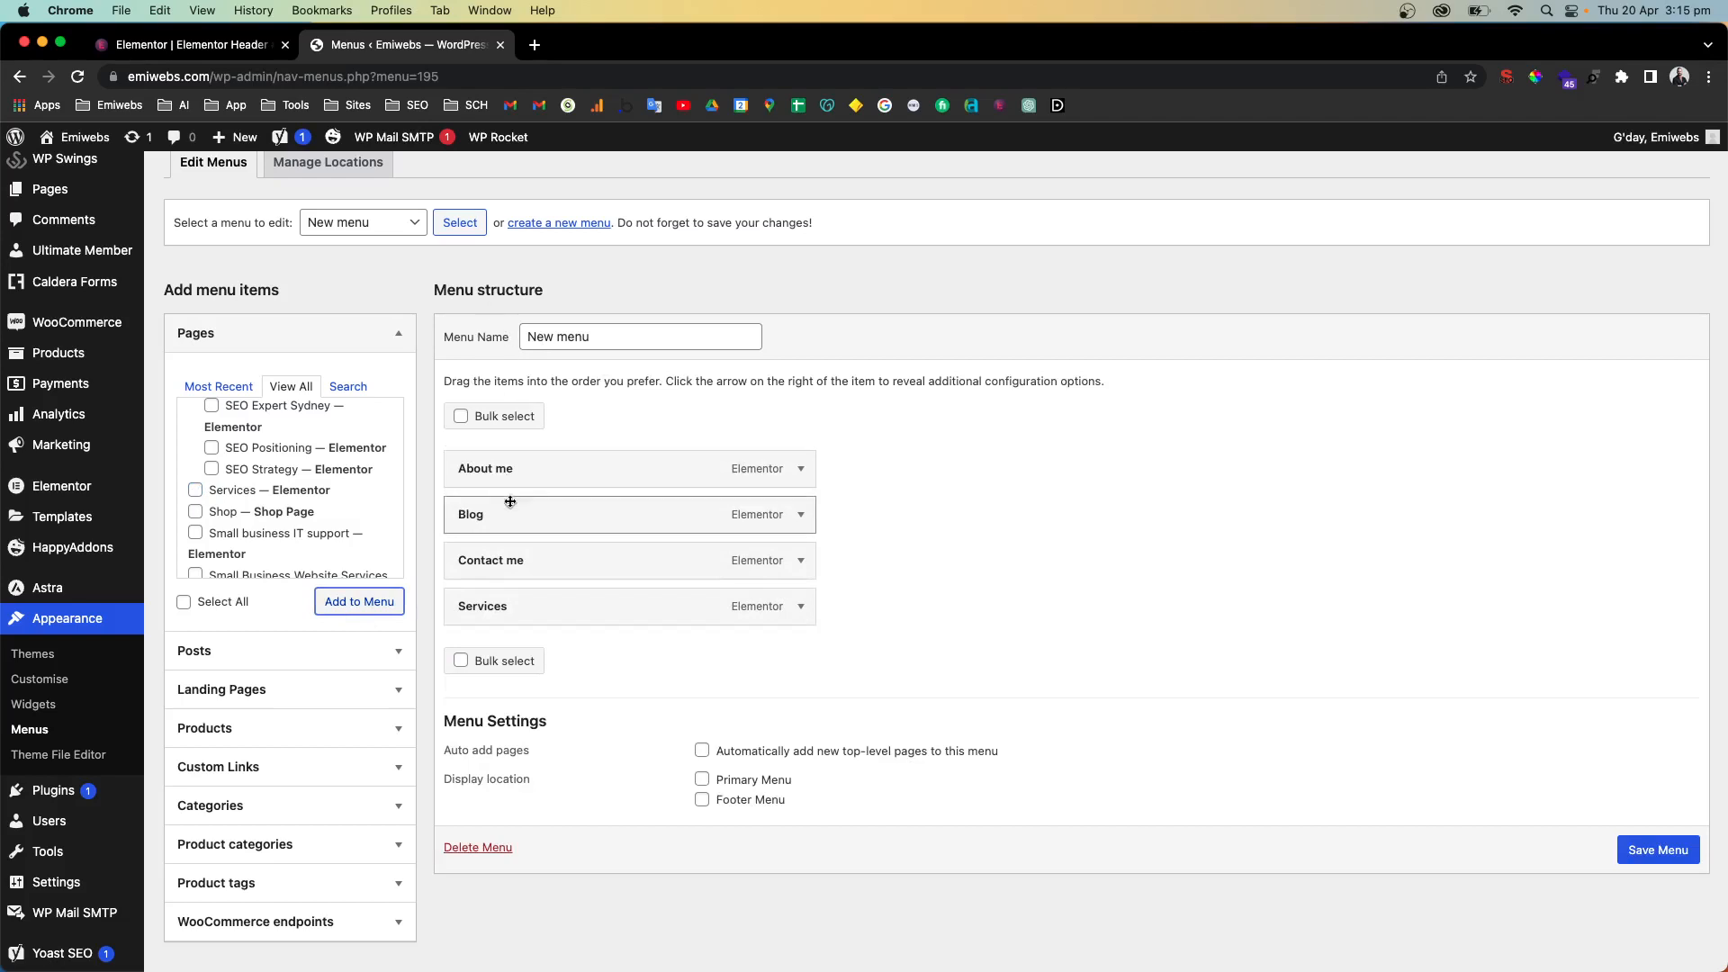
Move Services directly below About me, and add the WordPress and Website design Sydney pages by searching for "wordpress"
left_click_drag(502, 621, 489, 514)
left_click(349, 388)
left_click(278, 427)
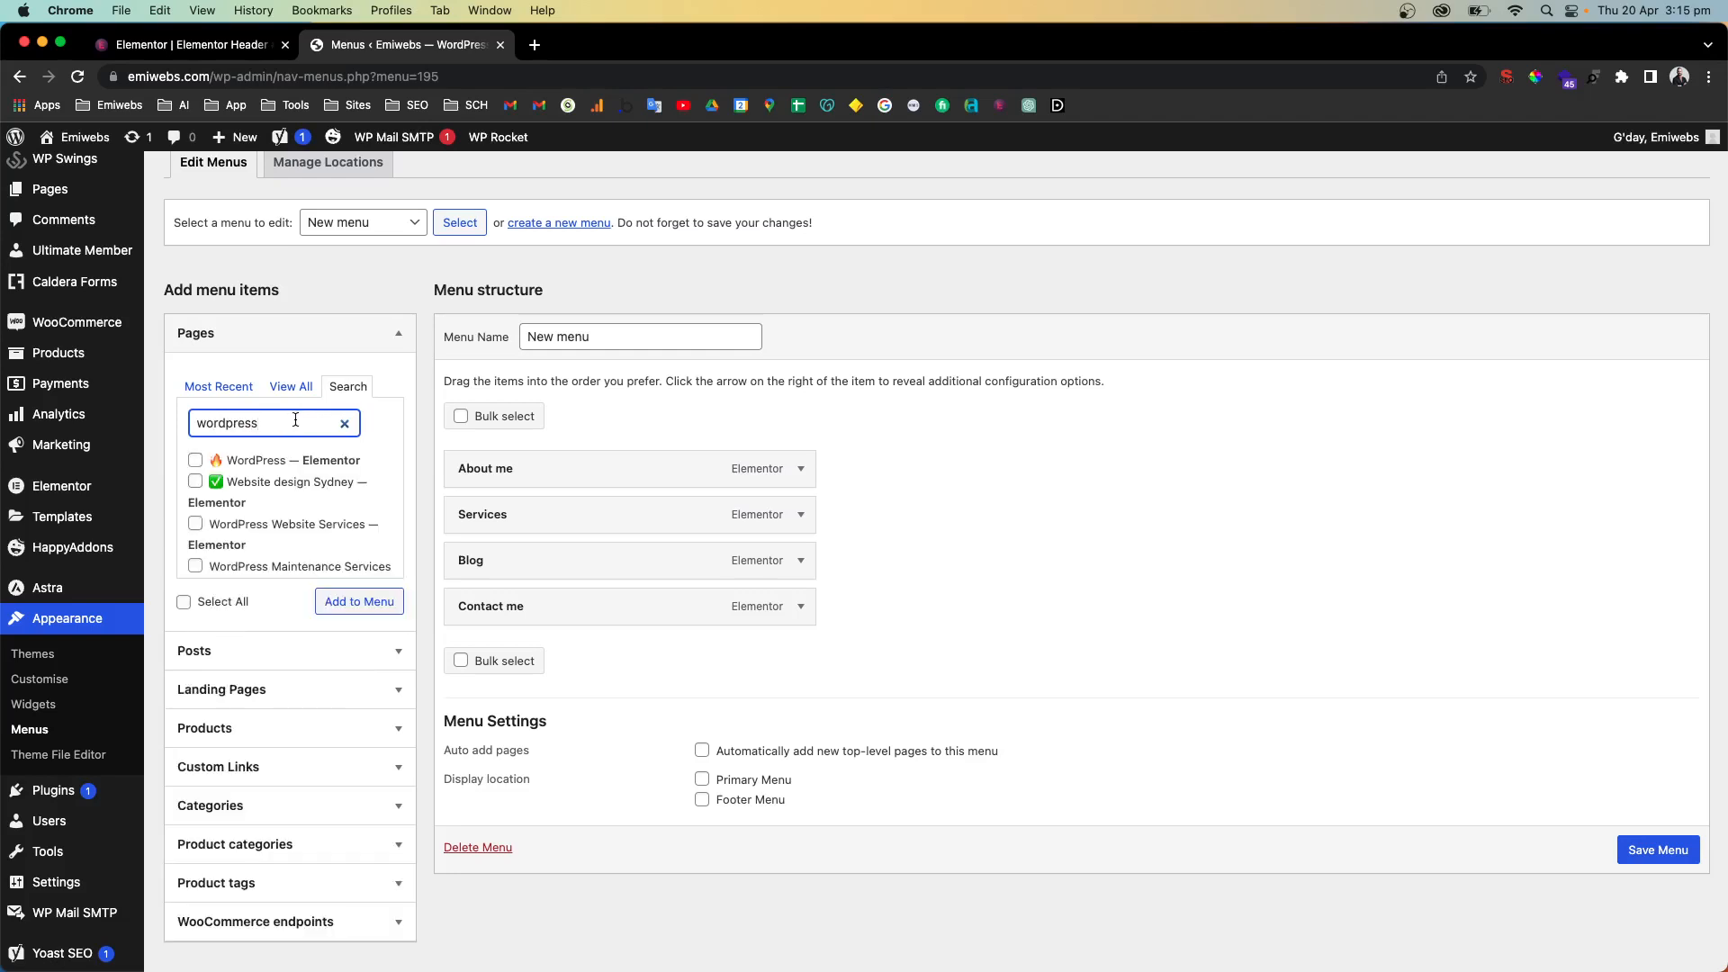
left_click(195, 460)
left_click(195, 483)
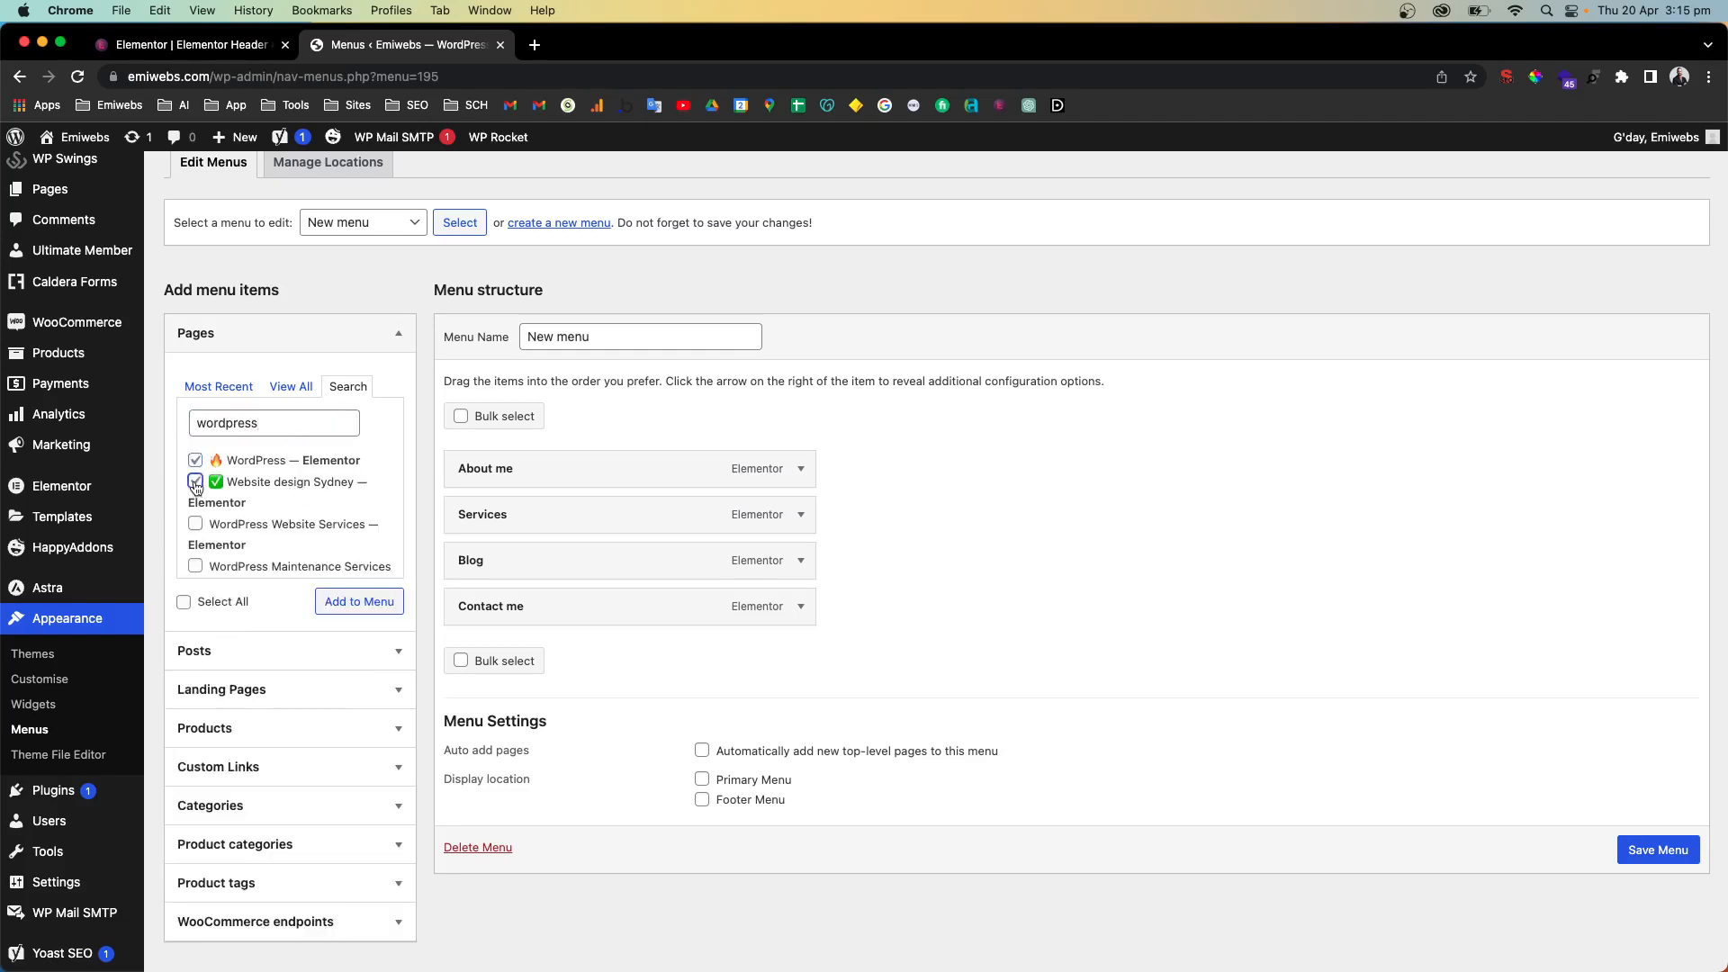
left_click(344, 609)
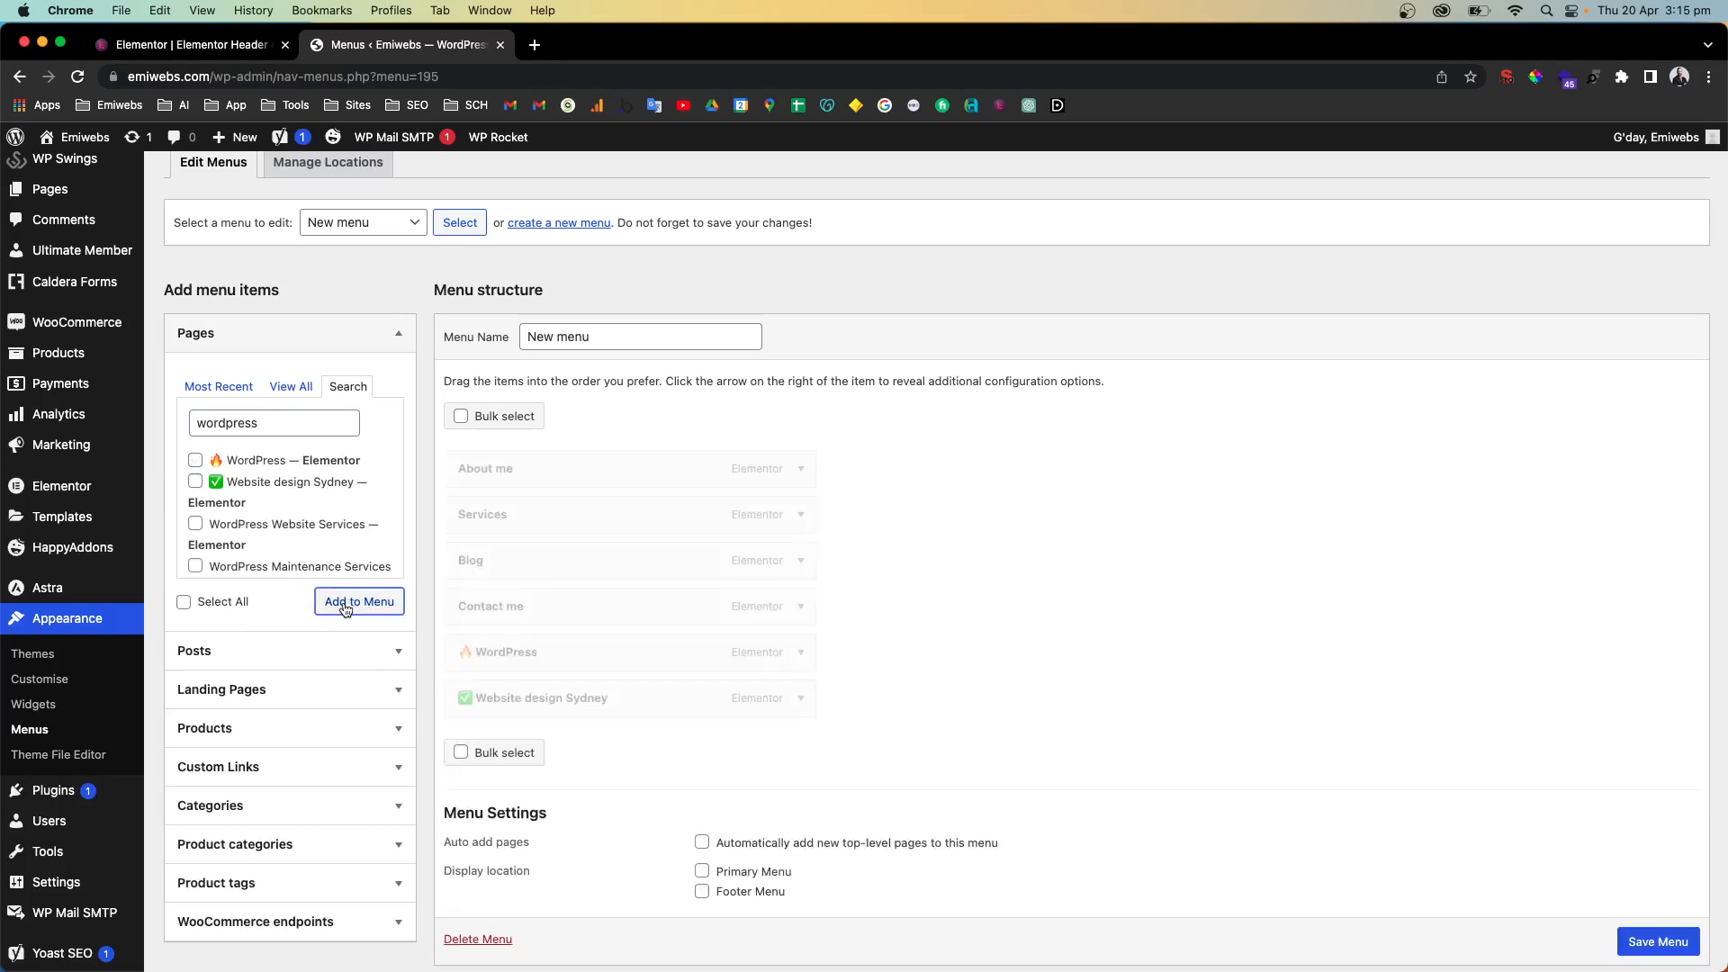
Nest WordPress and Website design Sydney as sub items directly under Services and save the menu
left_click_drag(591, 662, 582, 549)
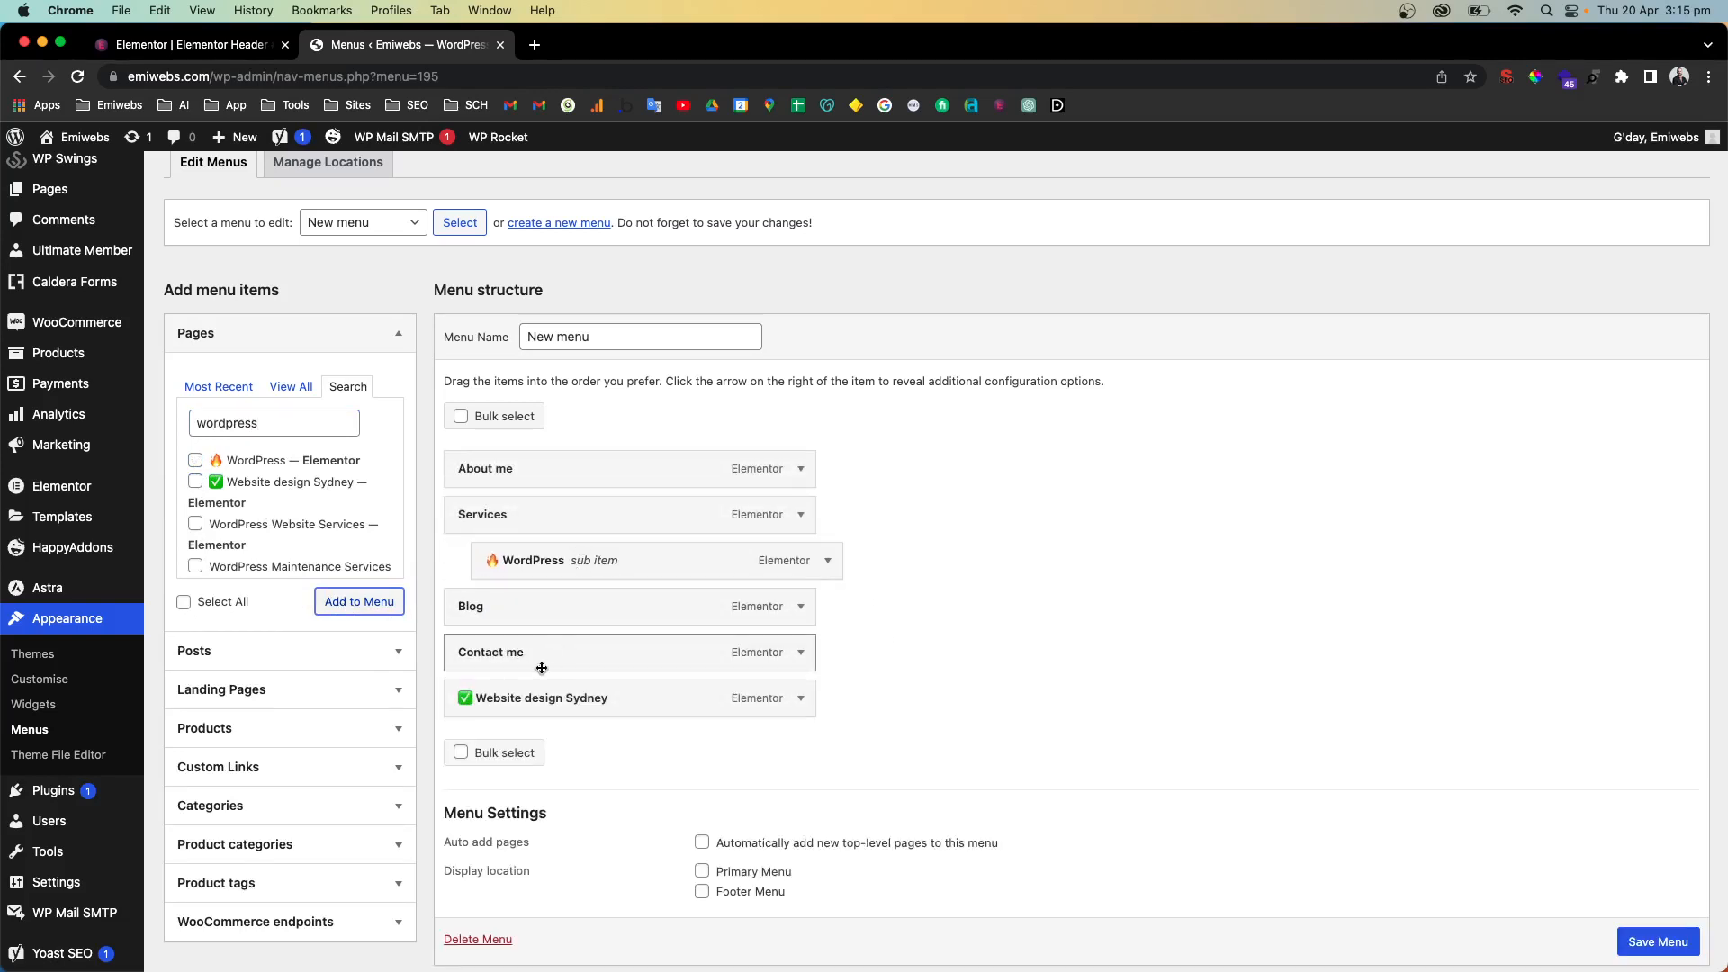
left_click_drag(540, 699, 558, 600)
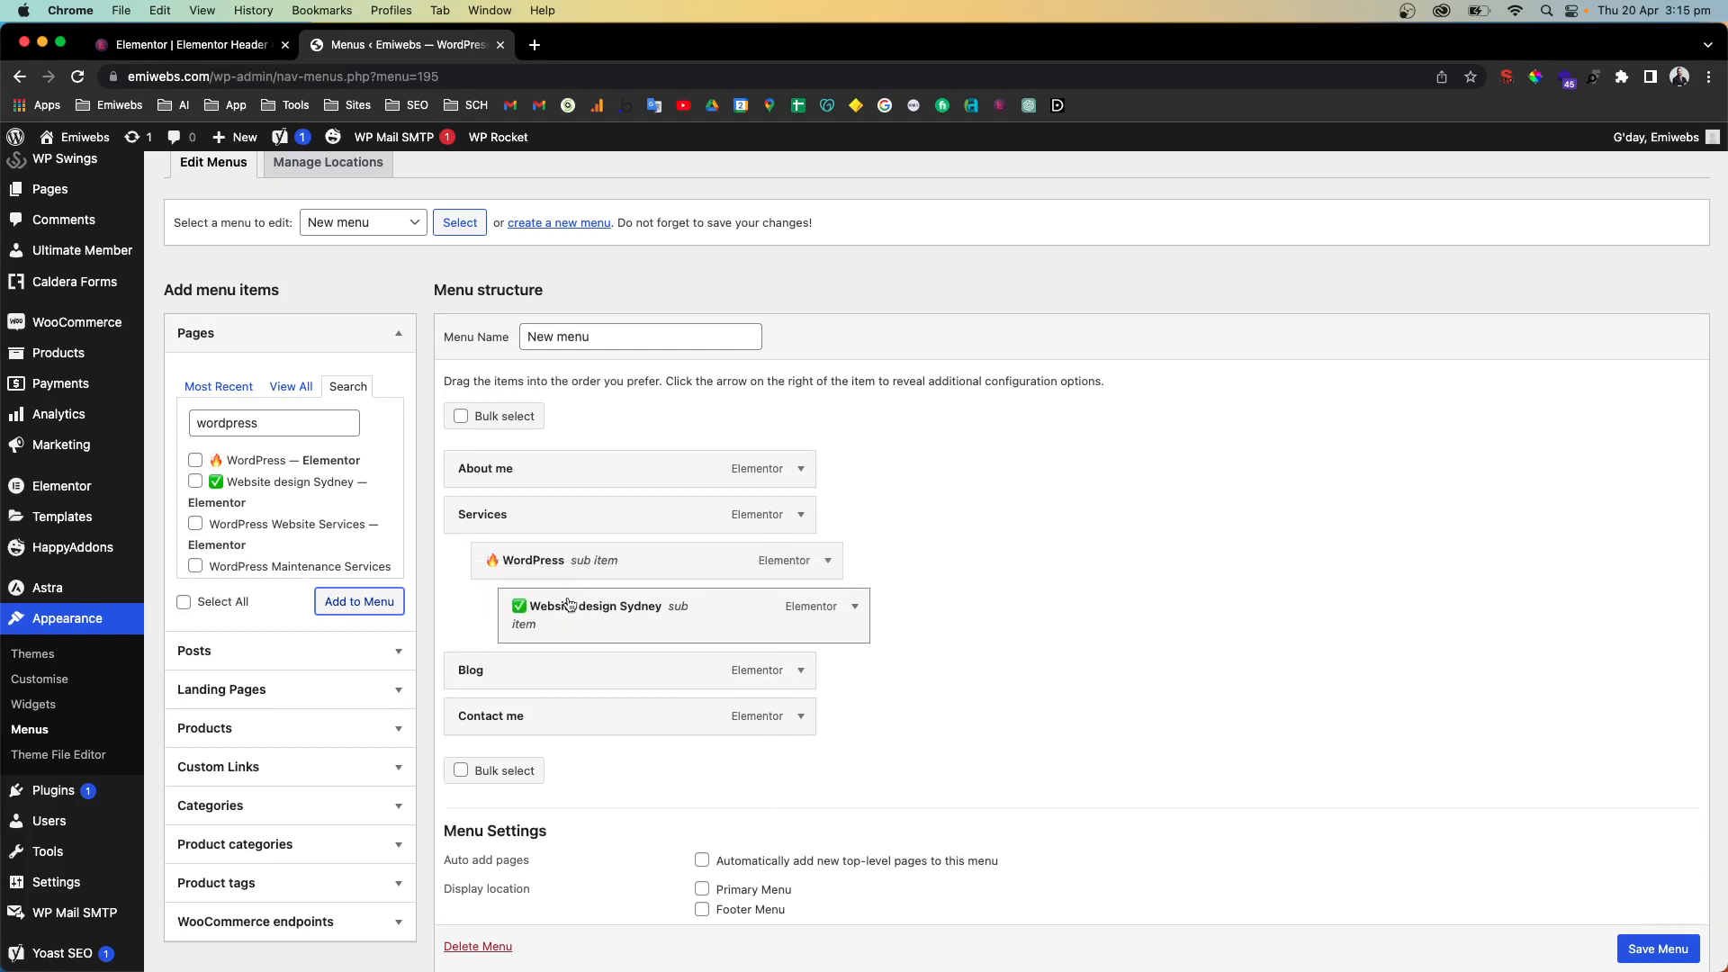
scroll(1231, 560, "down", 1)
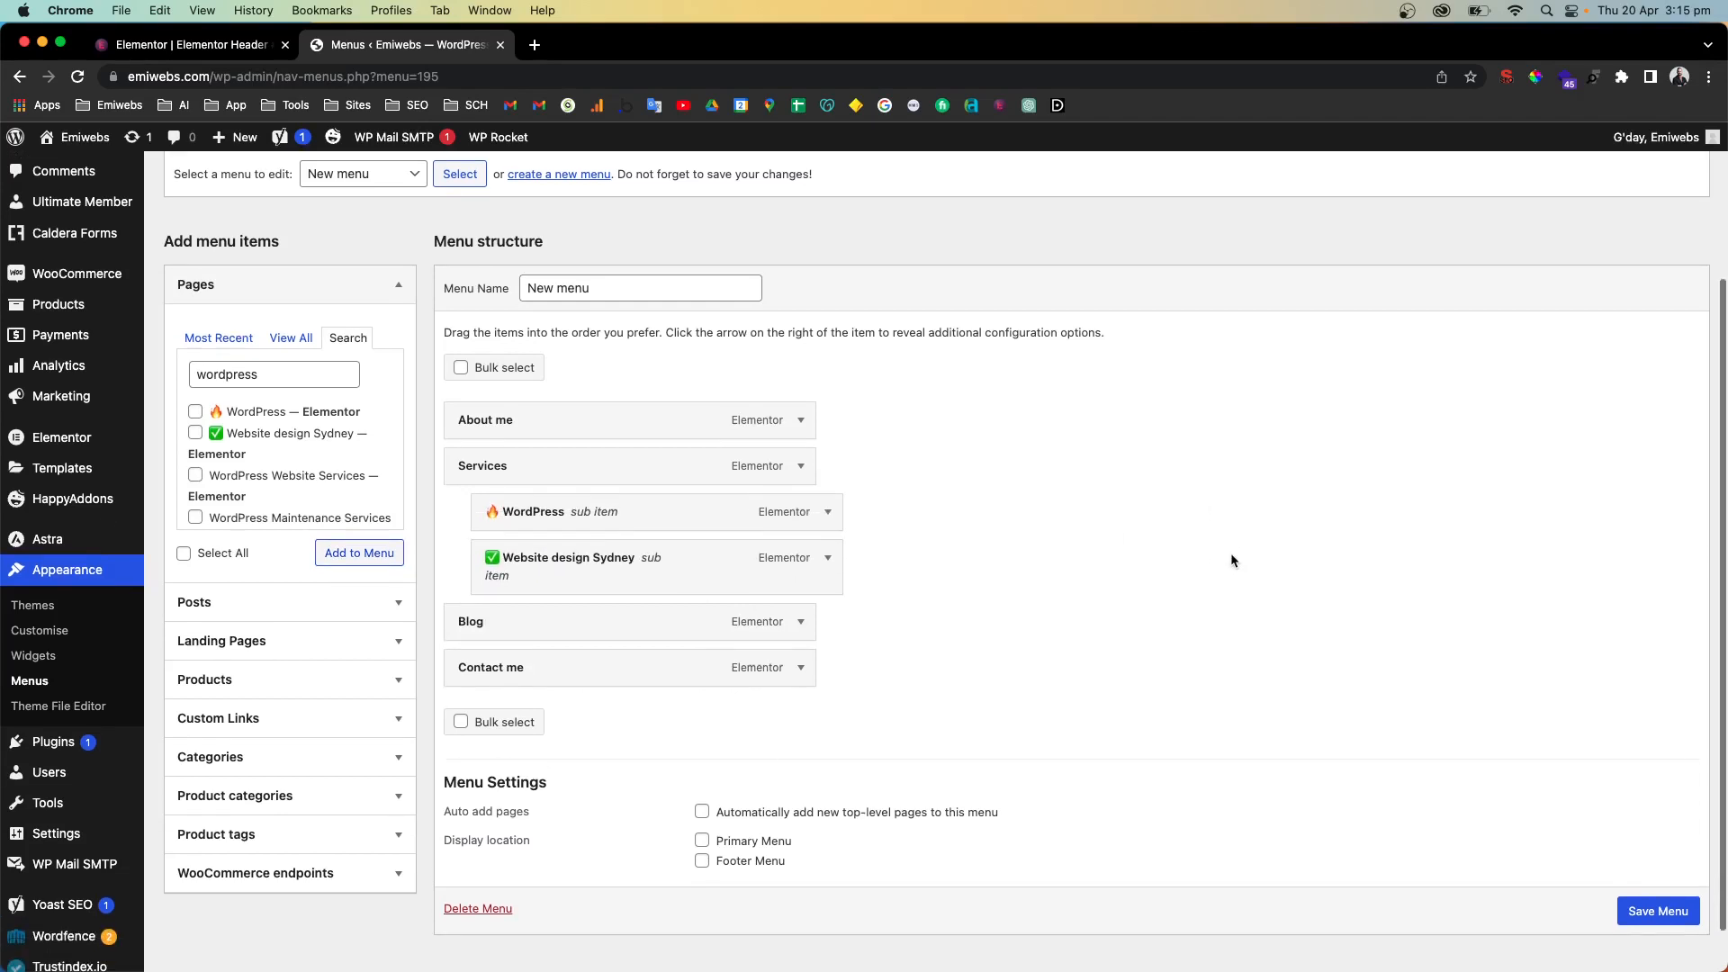
scroll(1634, 909, "down", 1)
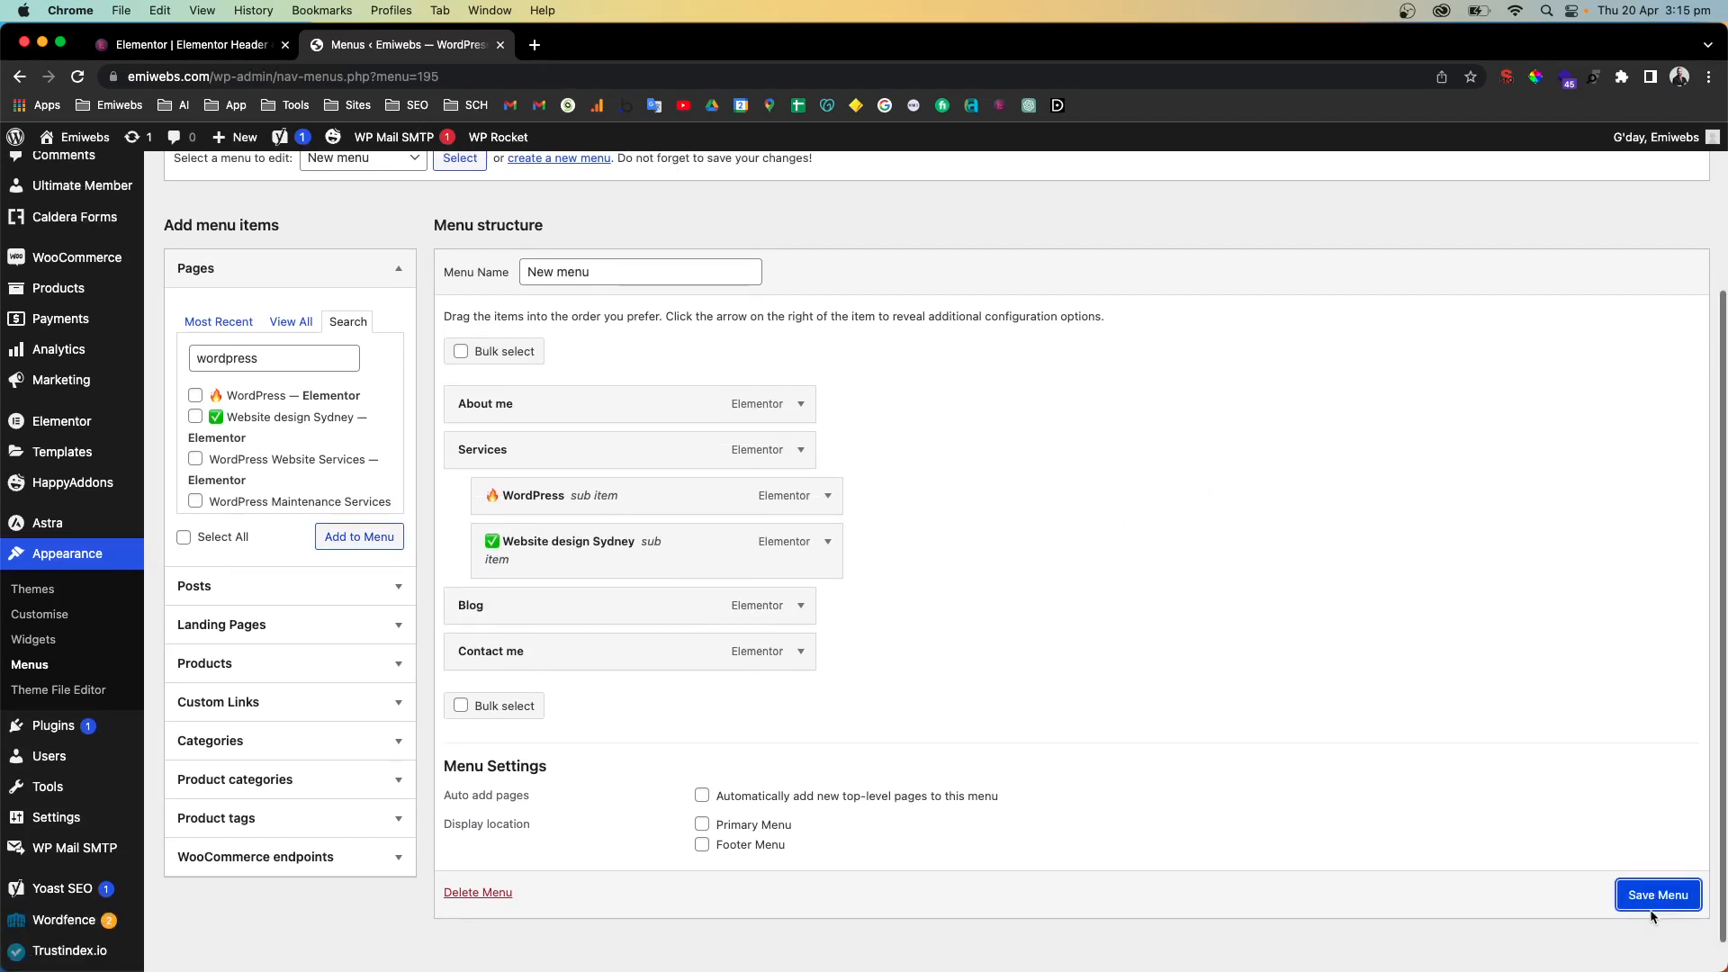
left_click(1661, 905)
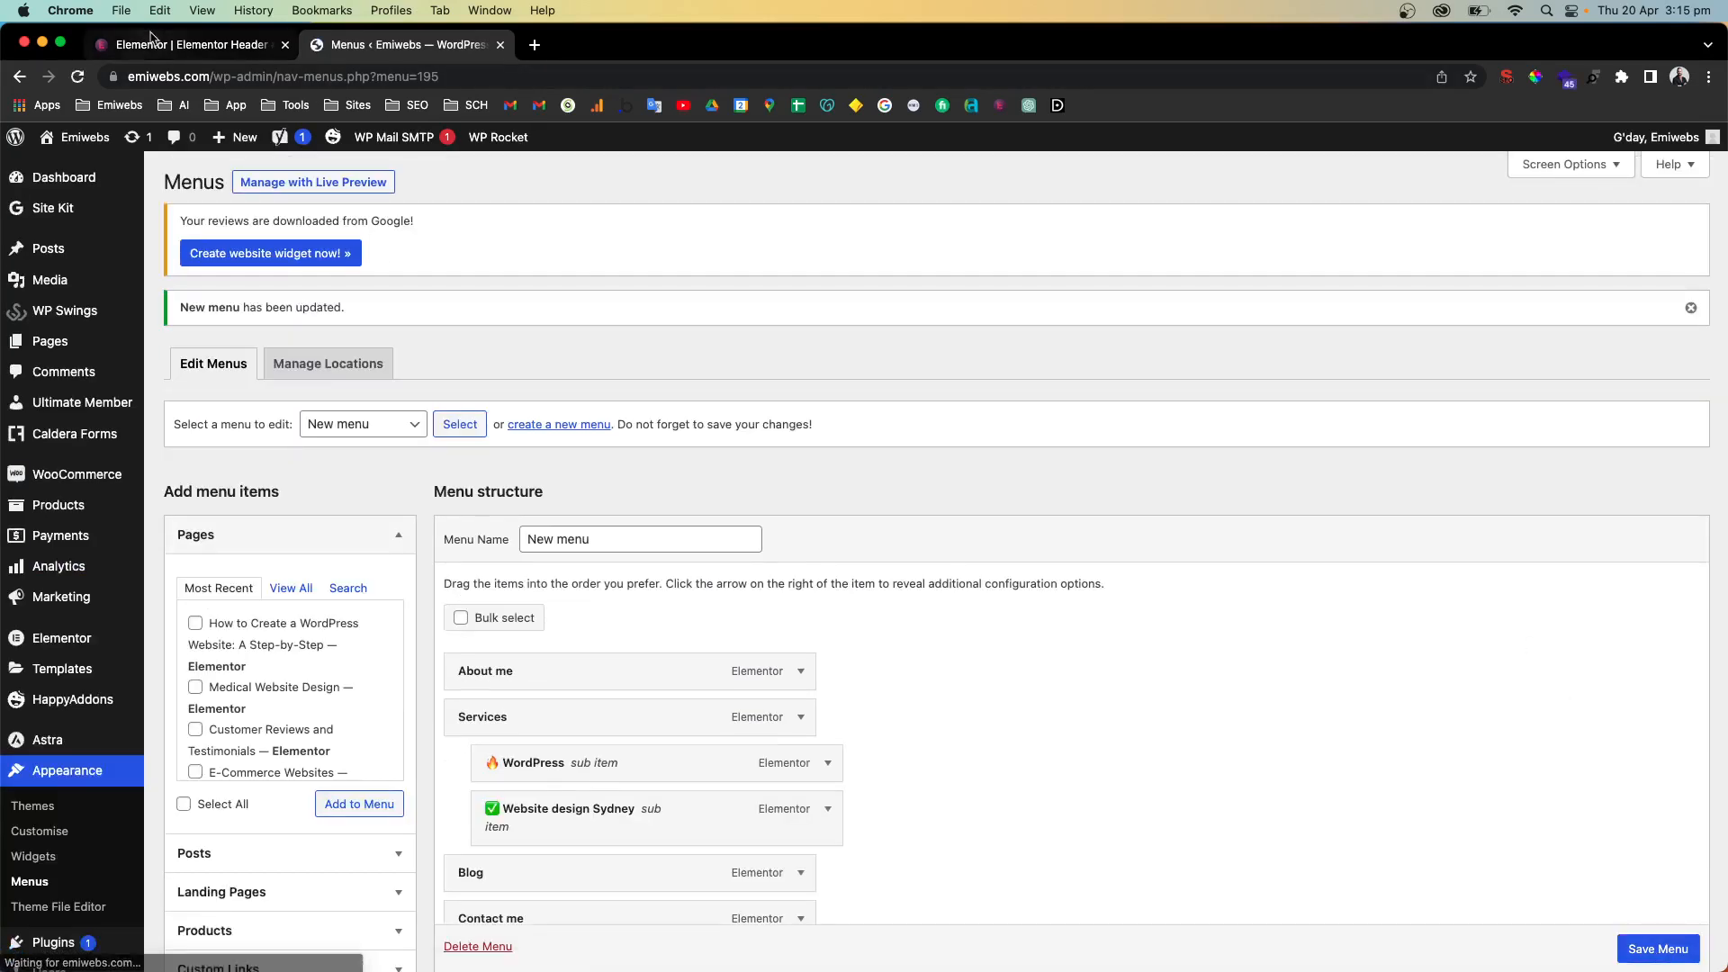
Switch back to the Elementor header editor, reload it and reopen the navigation menu widget's settings
left_click(152, 45)
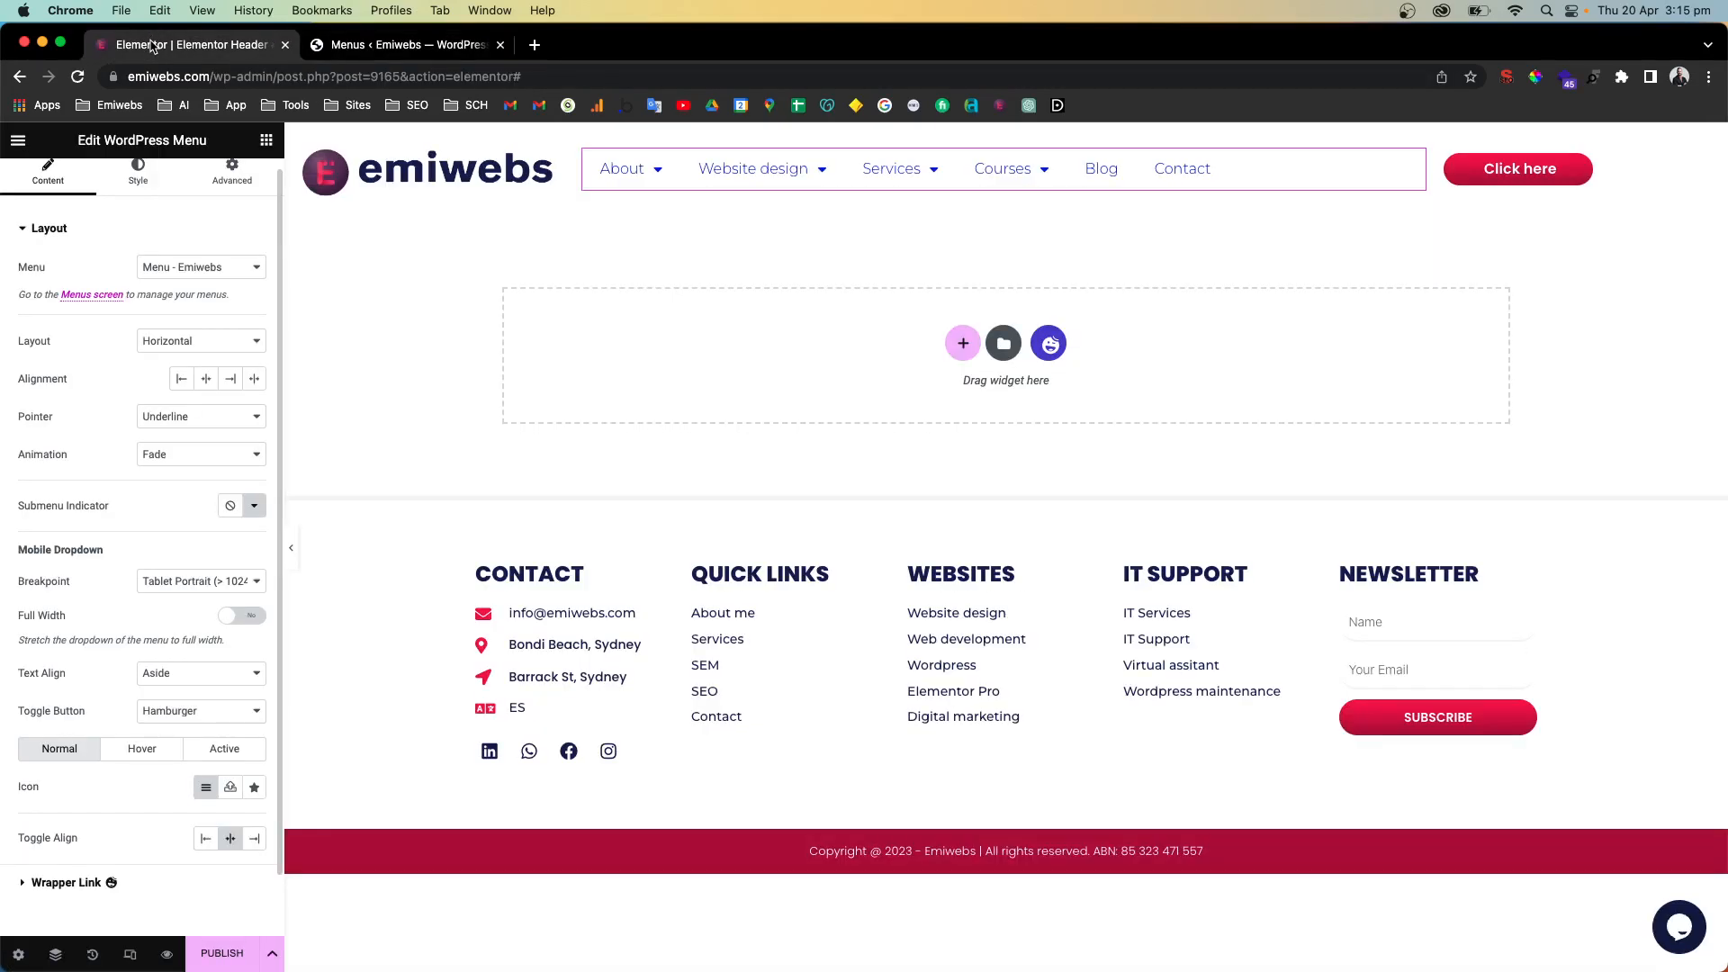
left_click(213, 282)
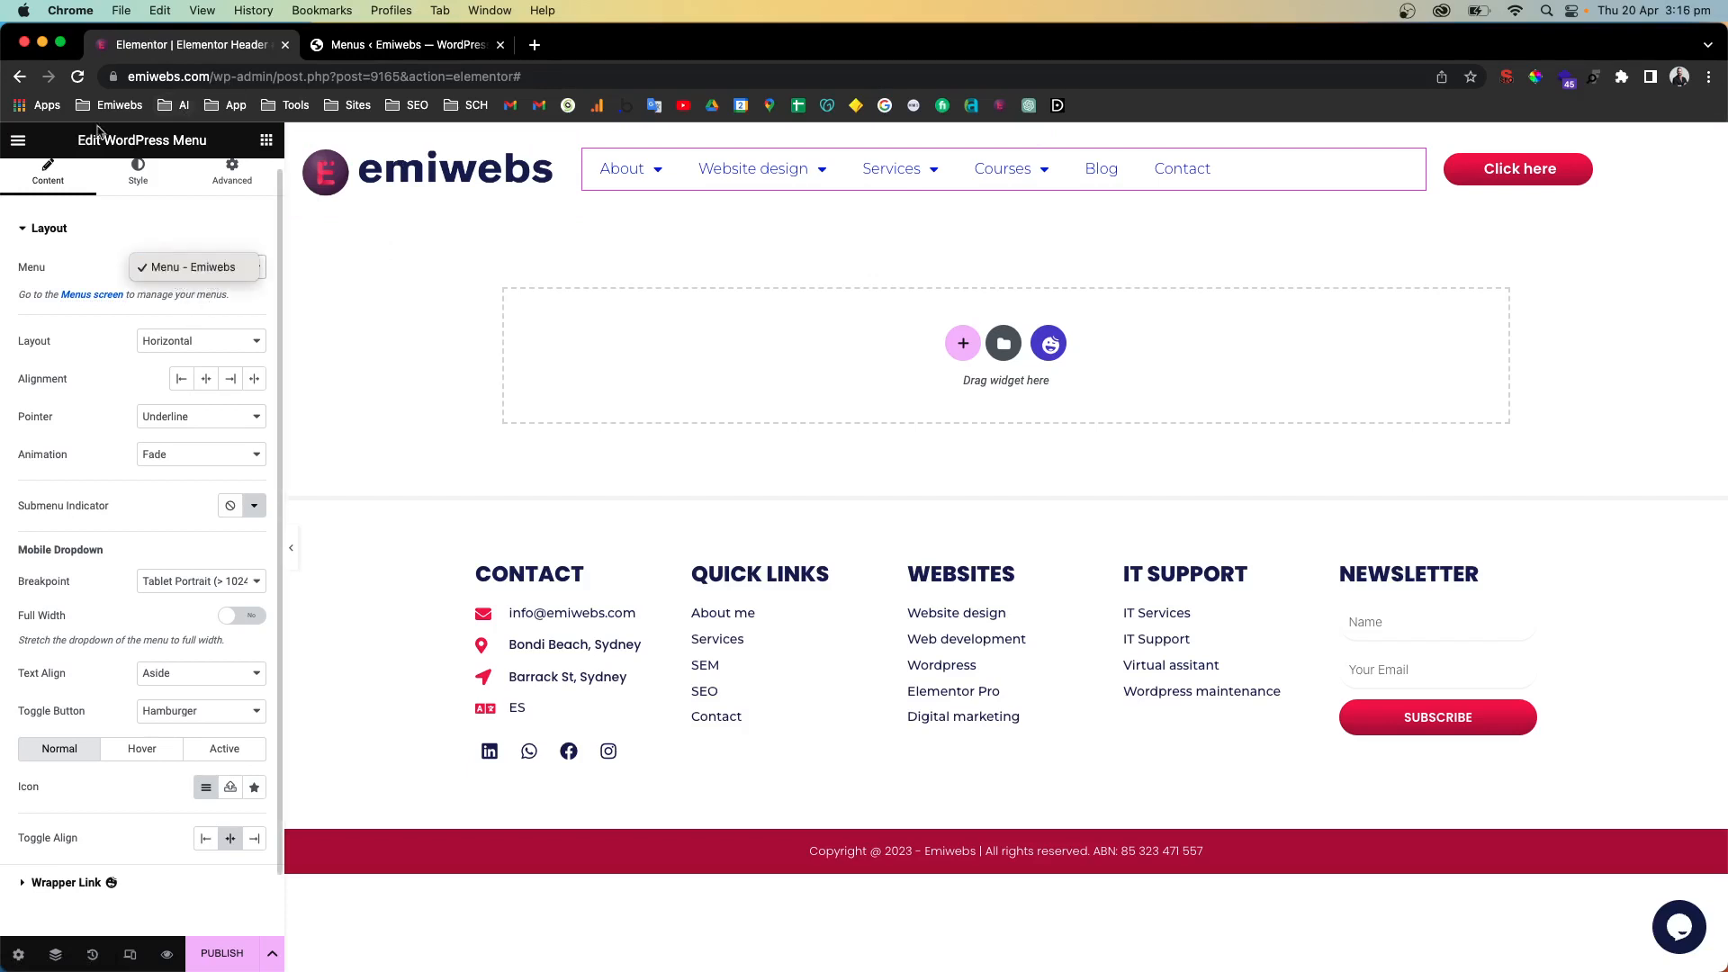
left_click(77, 77)
left_click(78, 79)
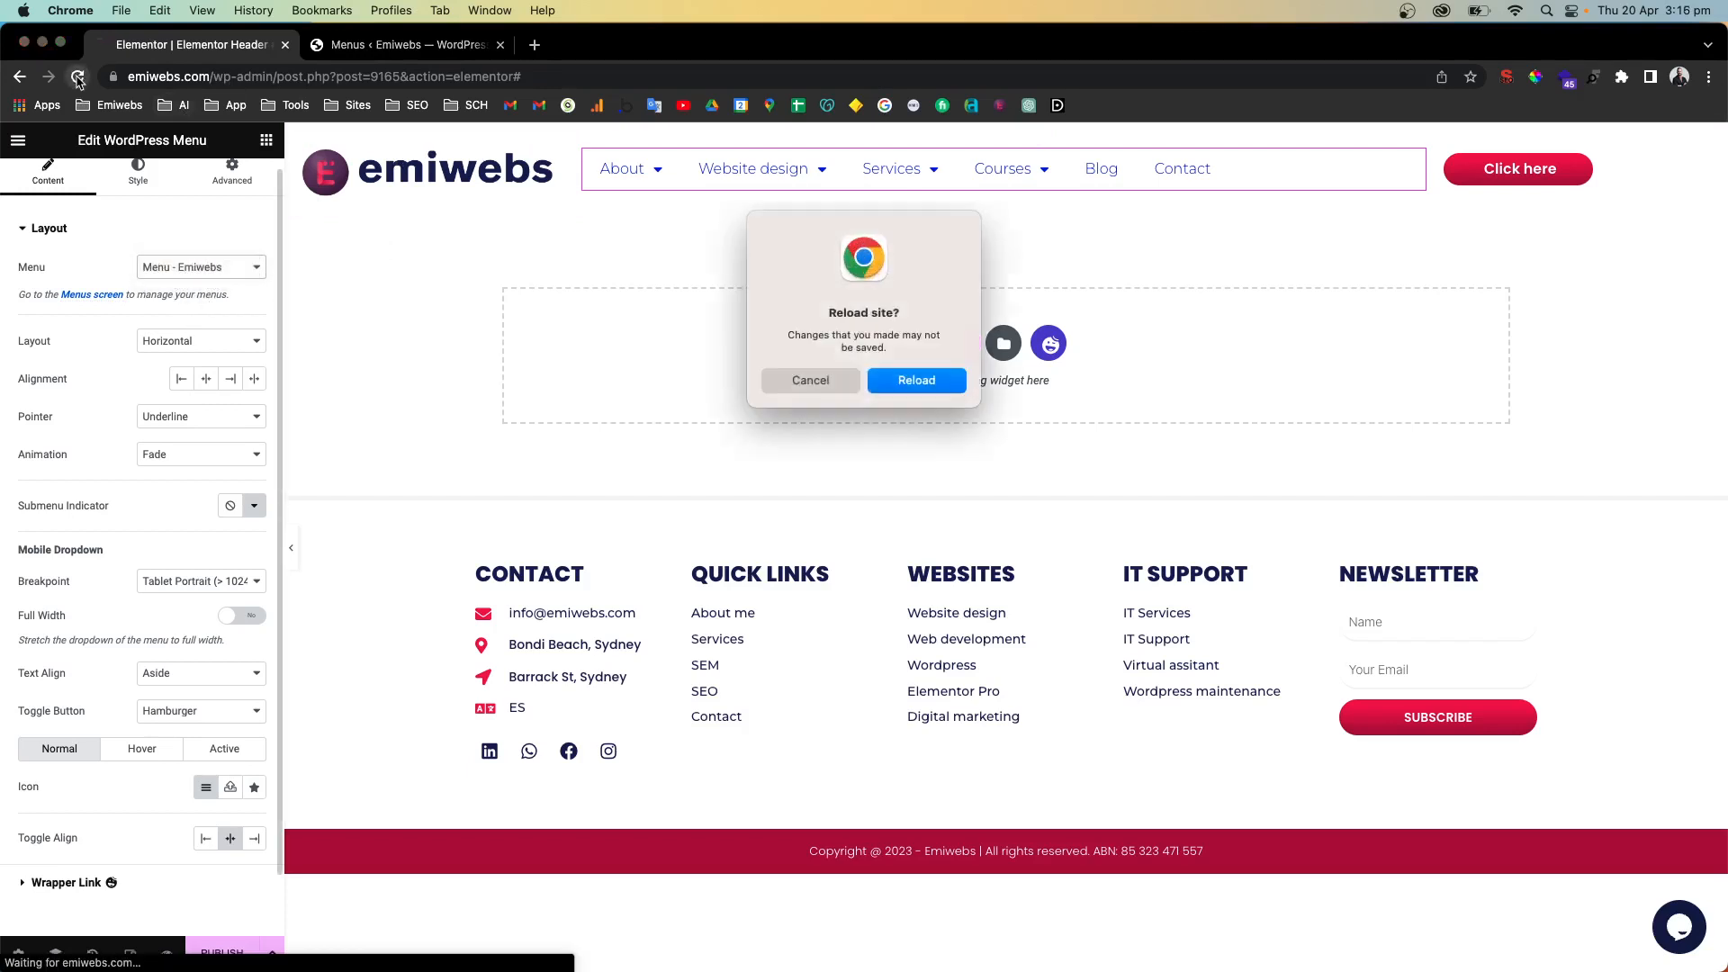
left_click(912, 382)
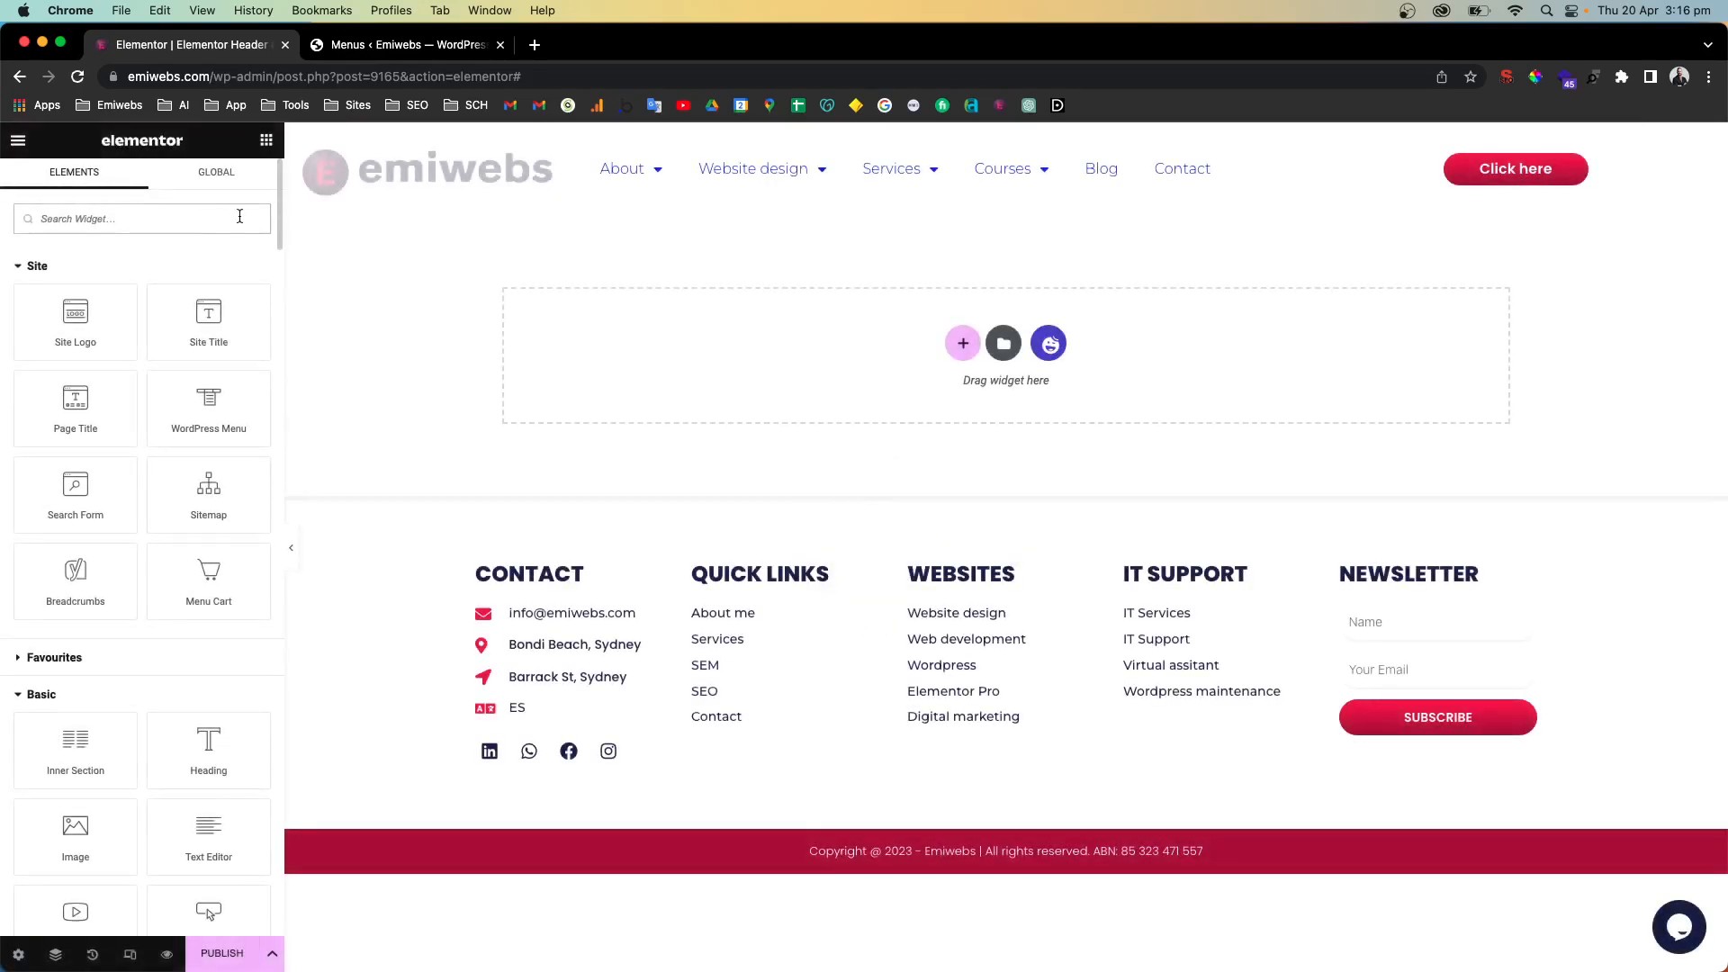
left_click(758, 178)
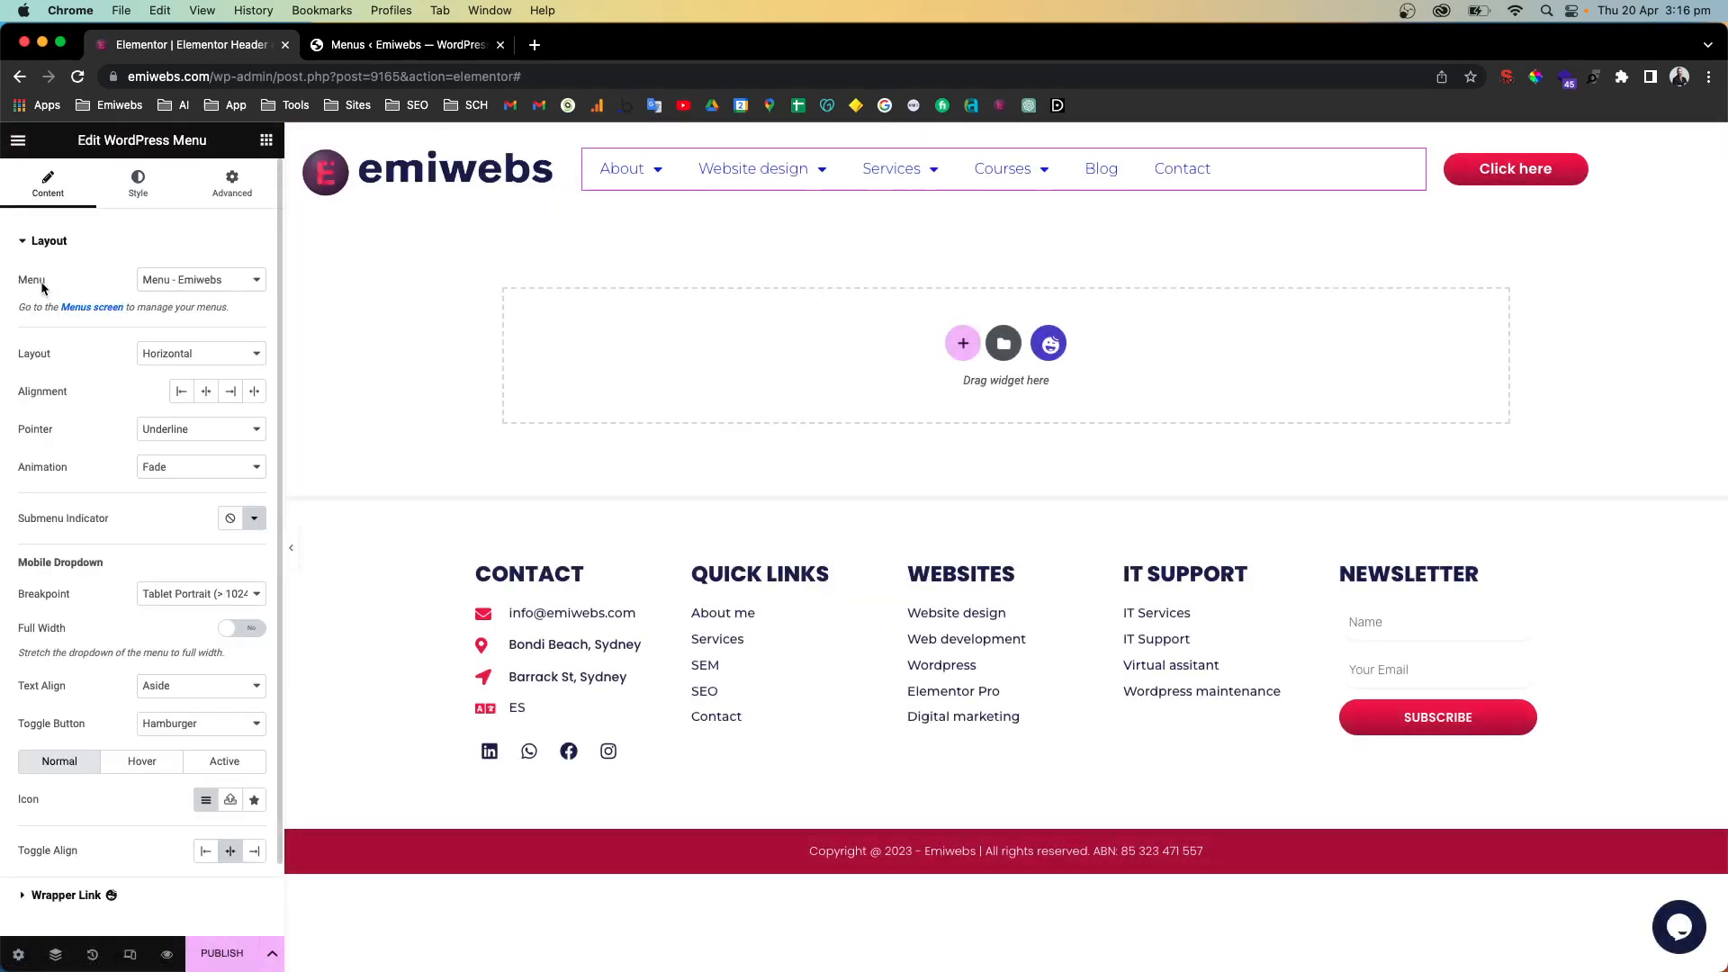
Assign the "New menu" to the WordPress Menu widget
left_click(146, 286)
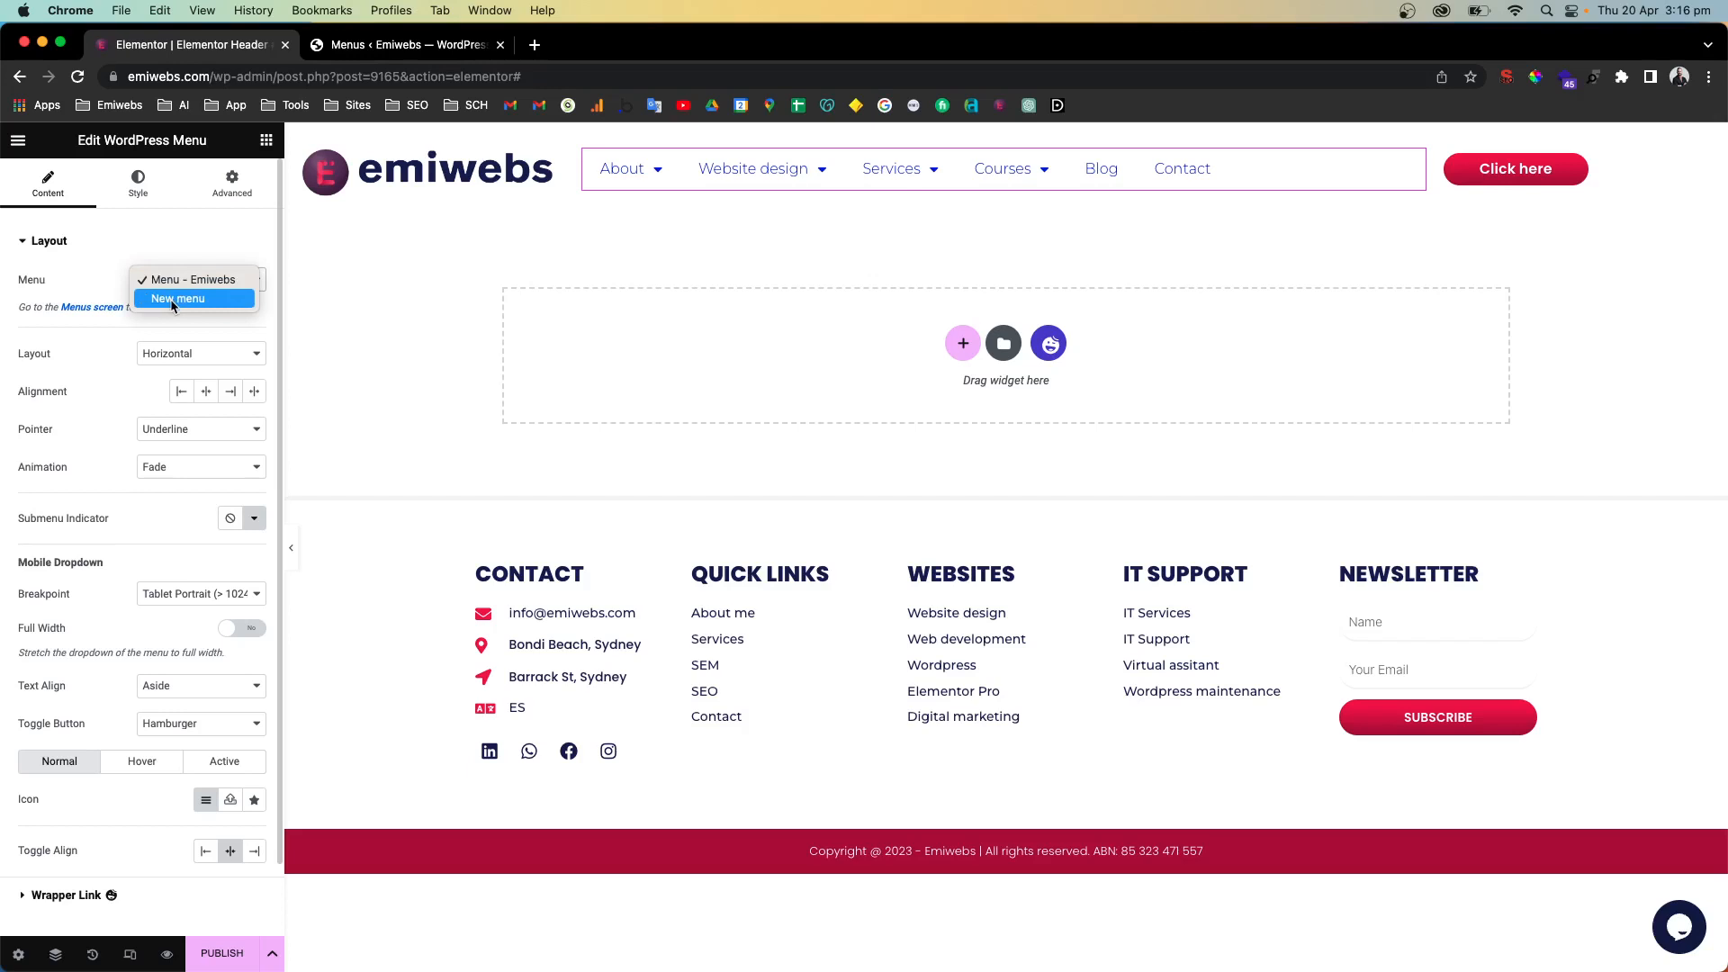
left_click(171, 299)
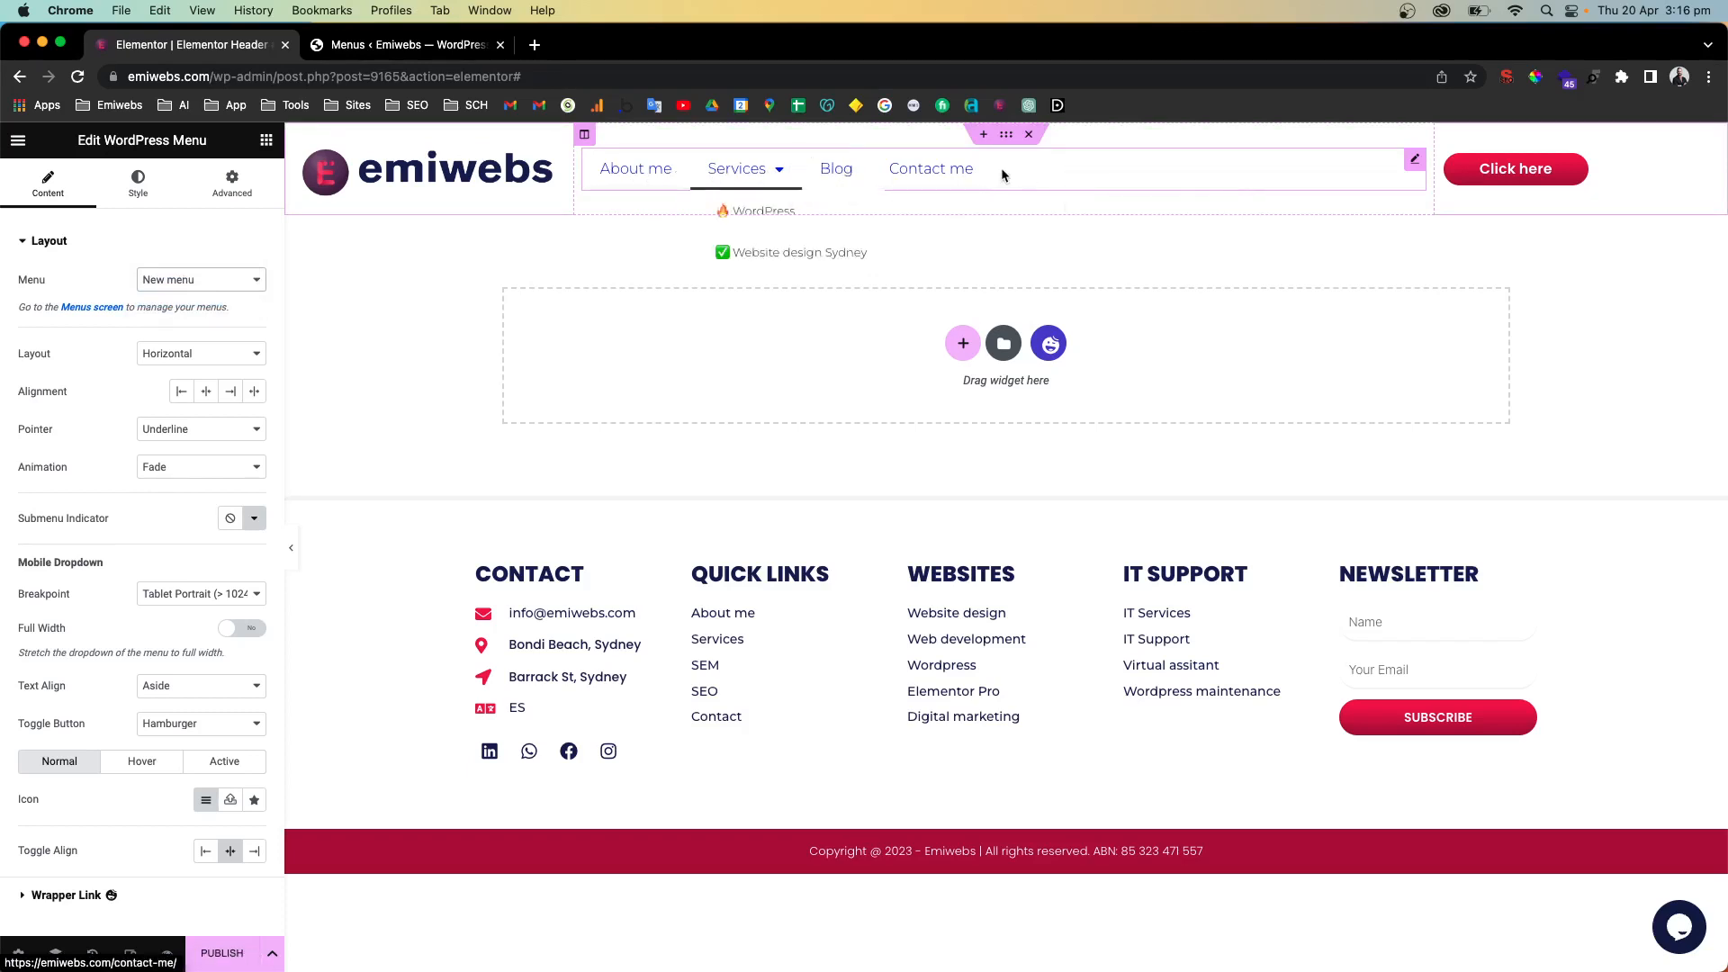
Try the Vertical layout and the Dropdown layout for the navigation menu
left_click(184, 360)
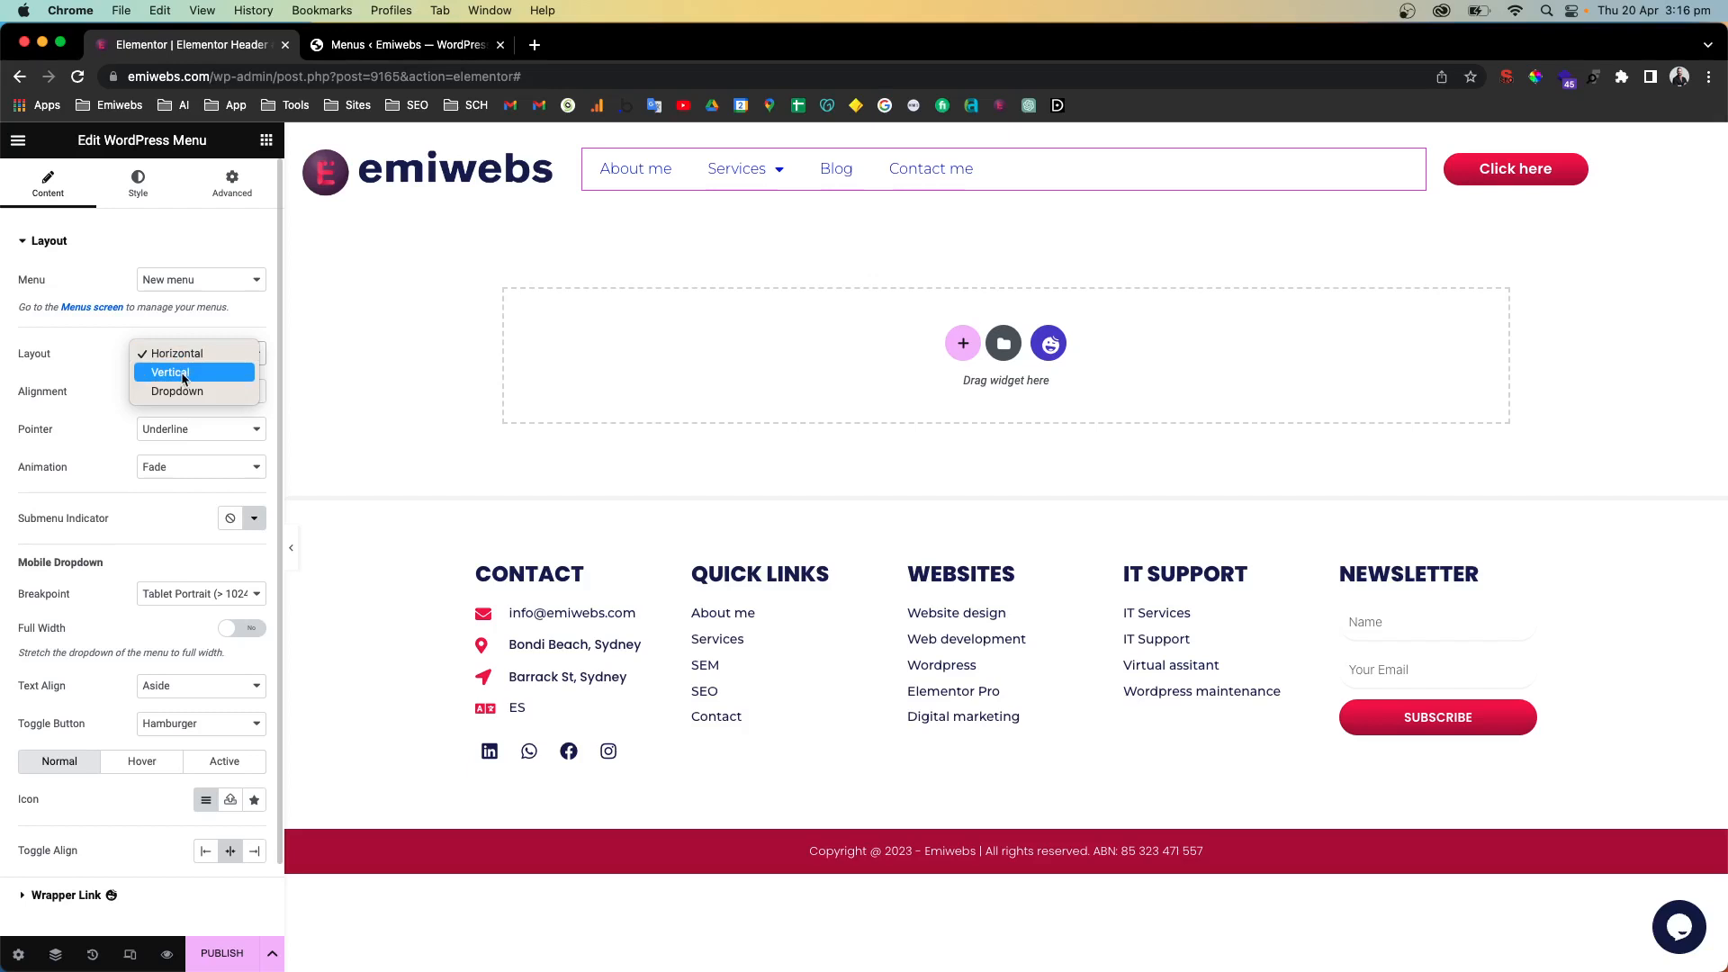
left_click(181, 372)
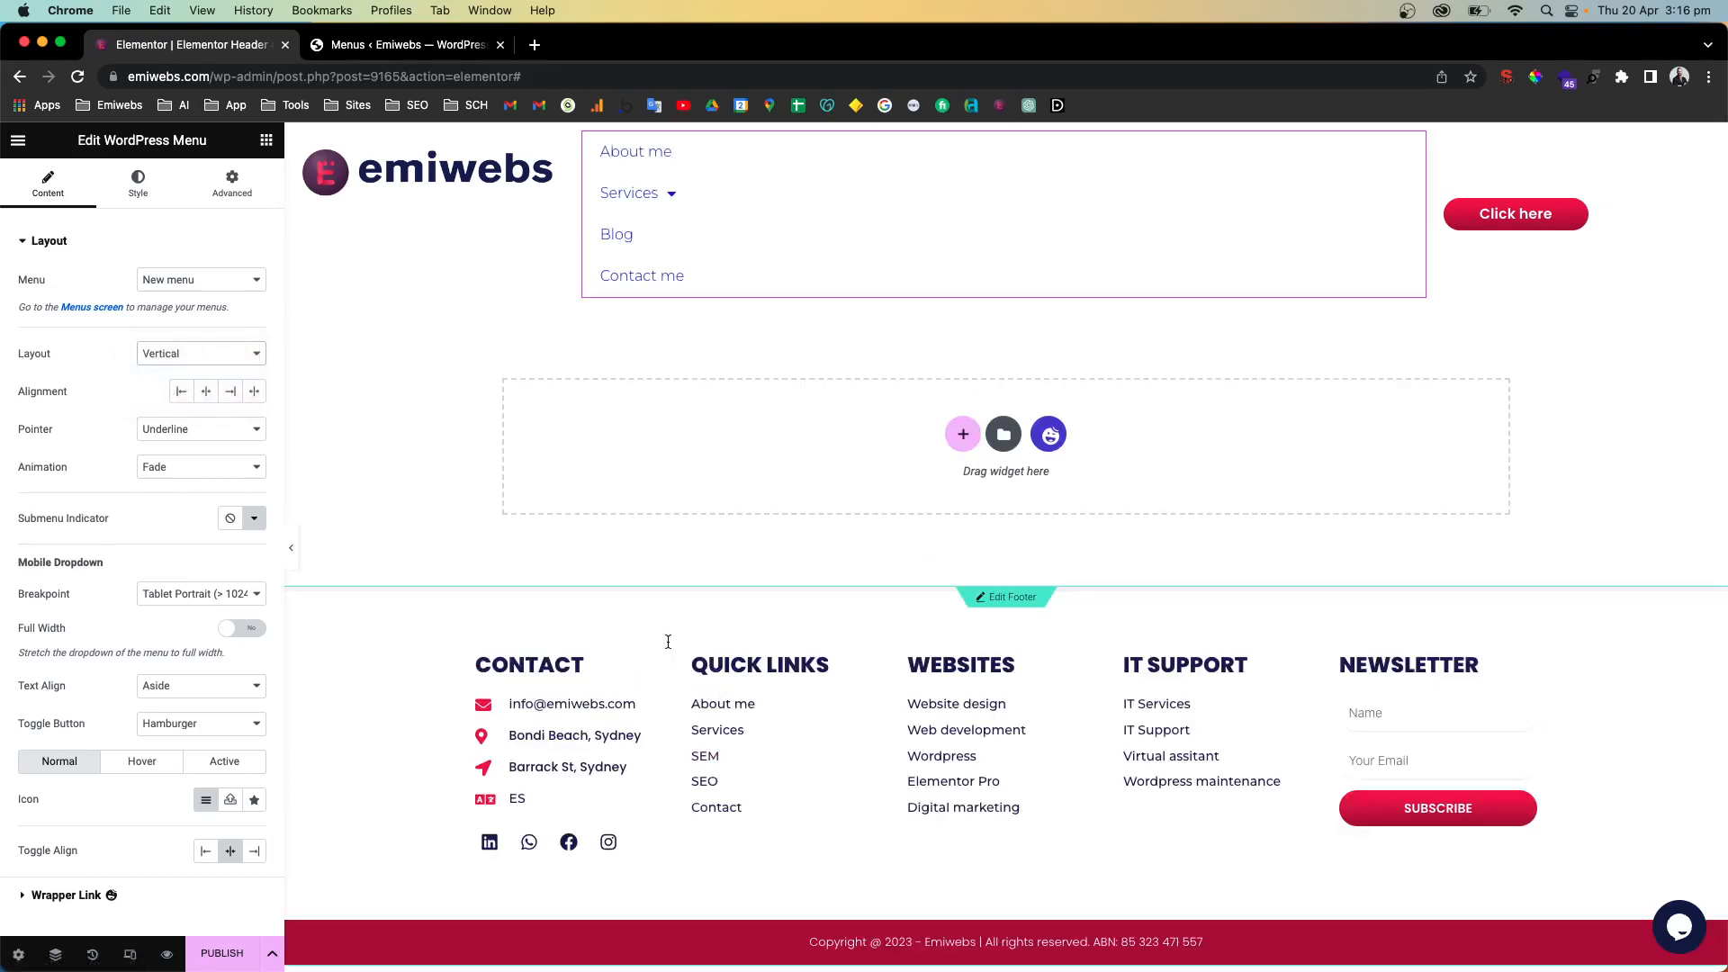
left_click(190, 356)
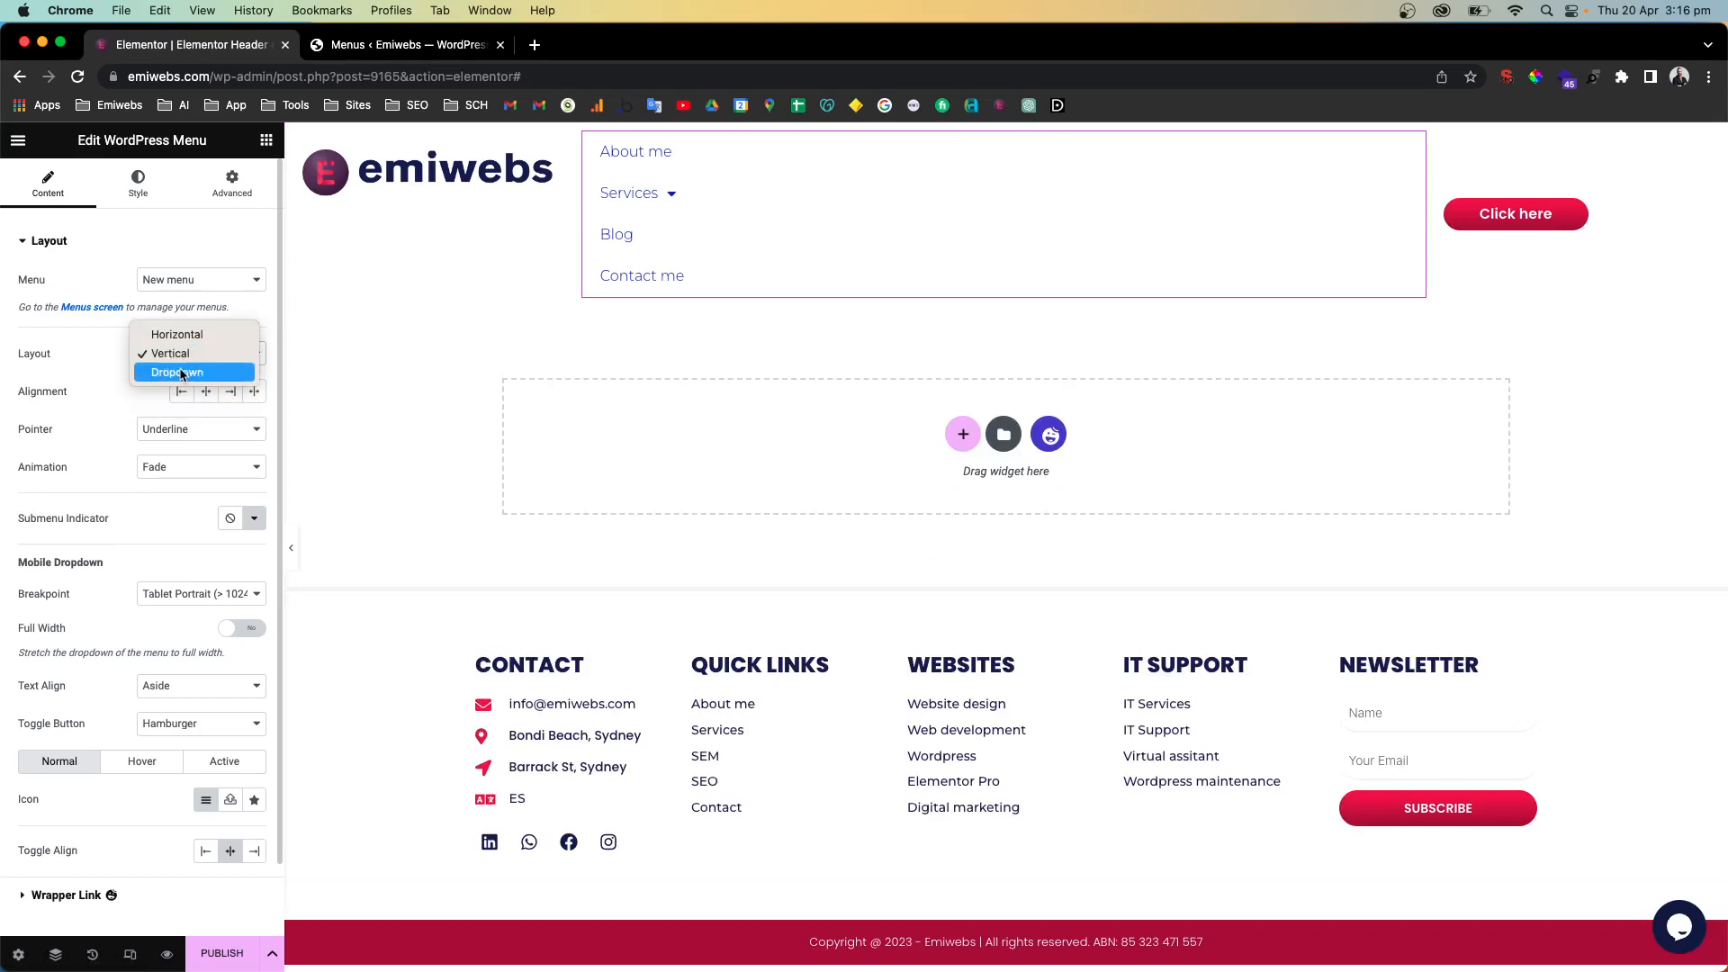
left_click(181, 367)
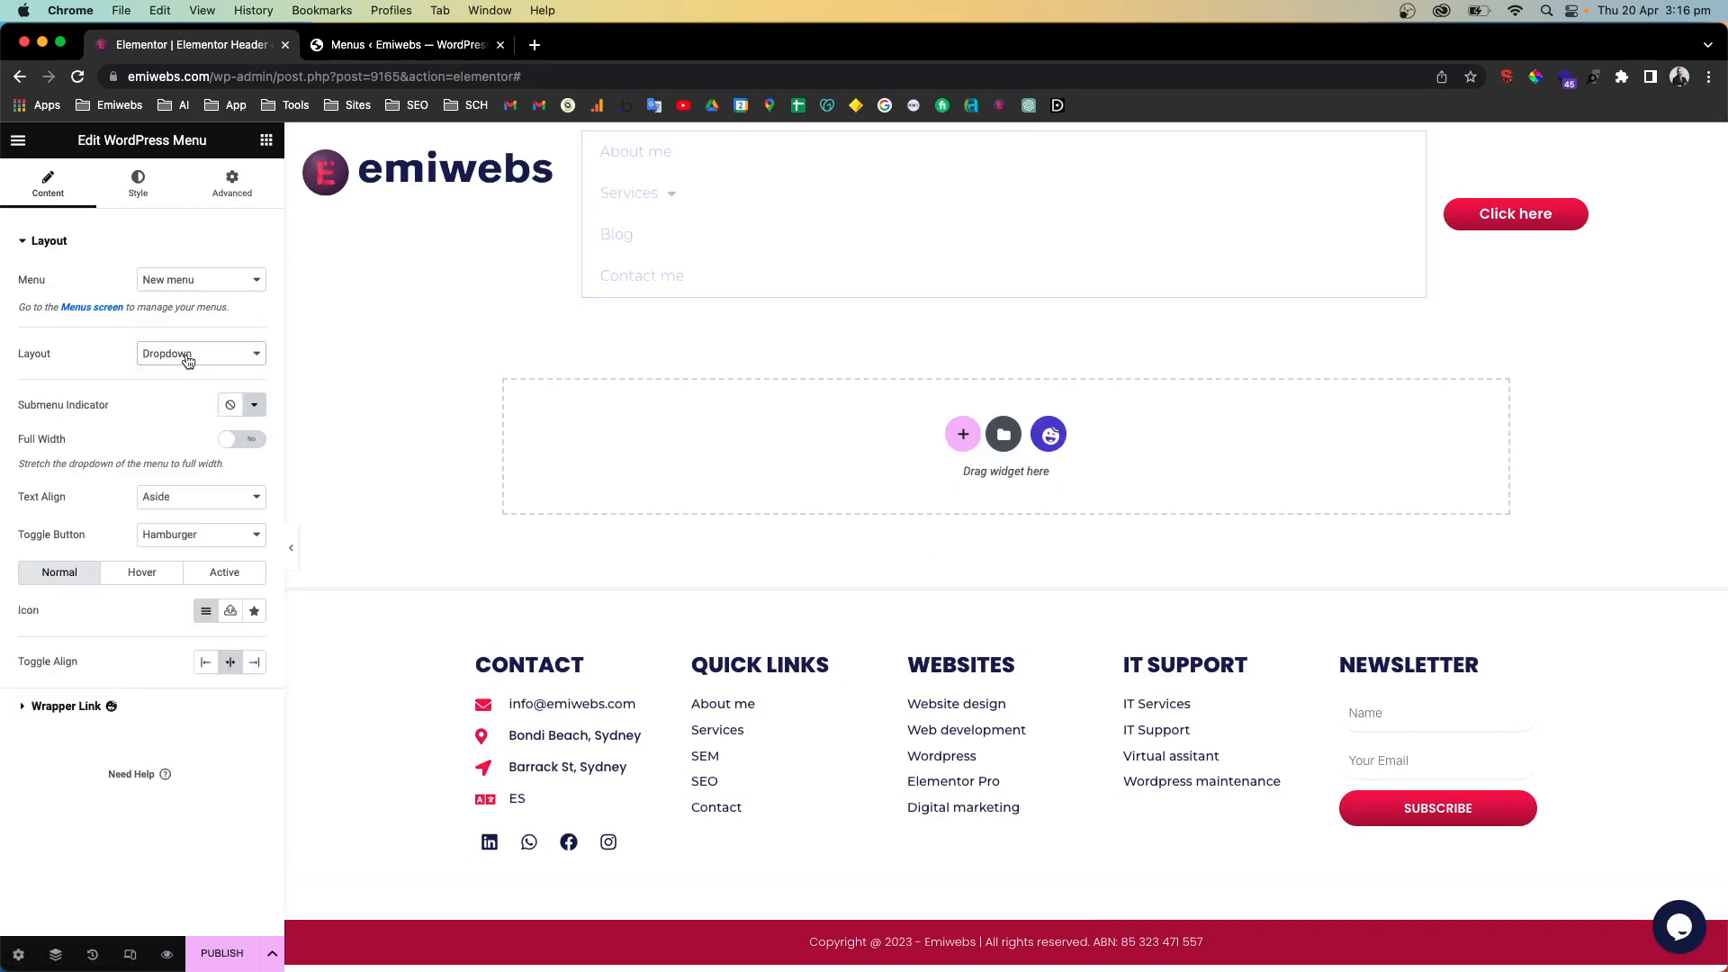
Set the navigation menu's layout to Horizontal and align its items to the right
left_click(188, 357)
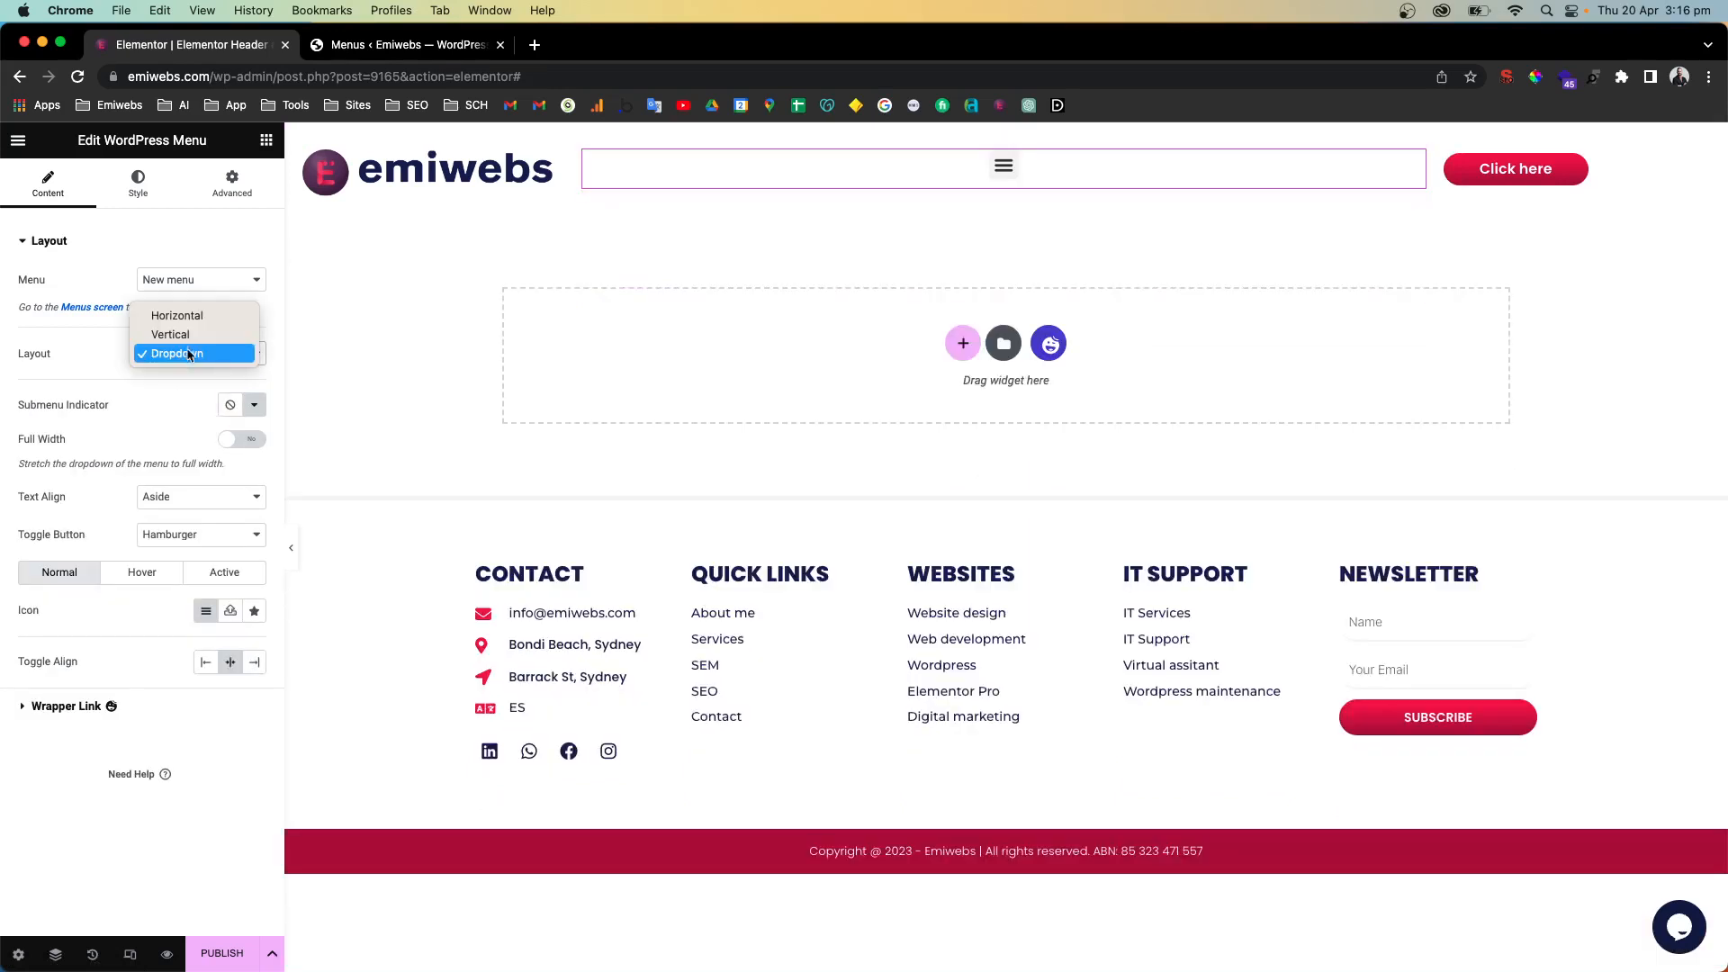
left_click(199, 317)
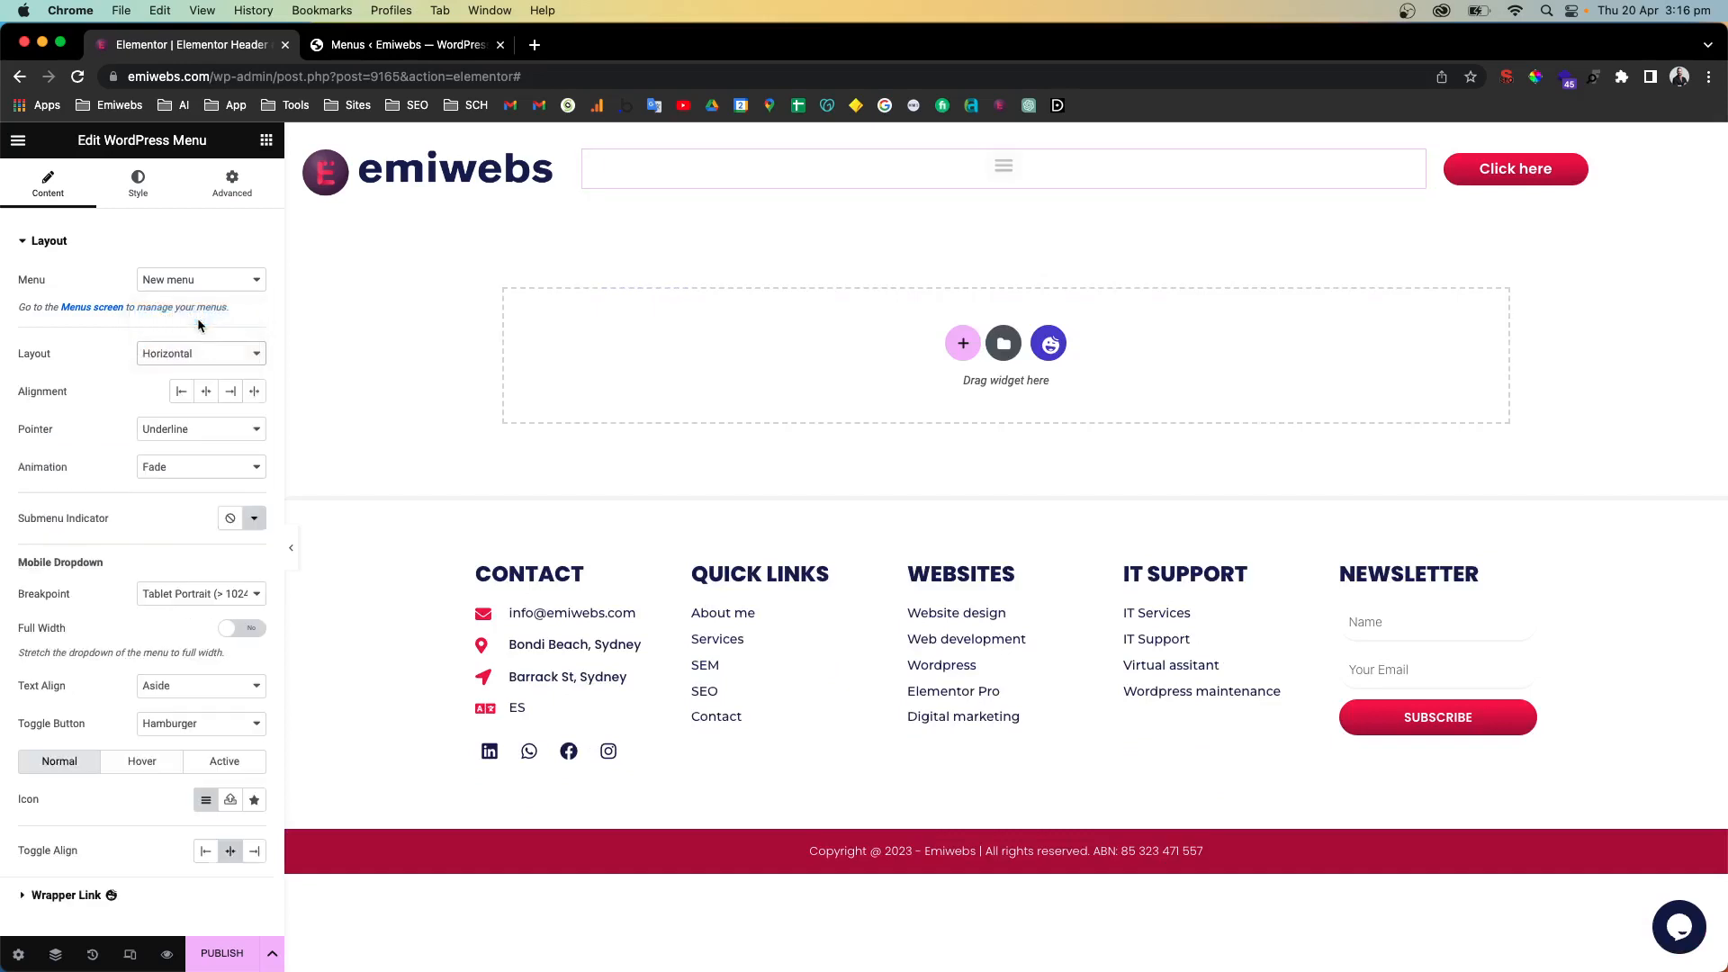
left_click(231, 391)
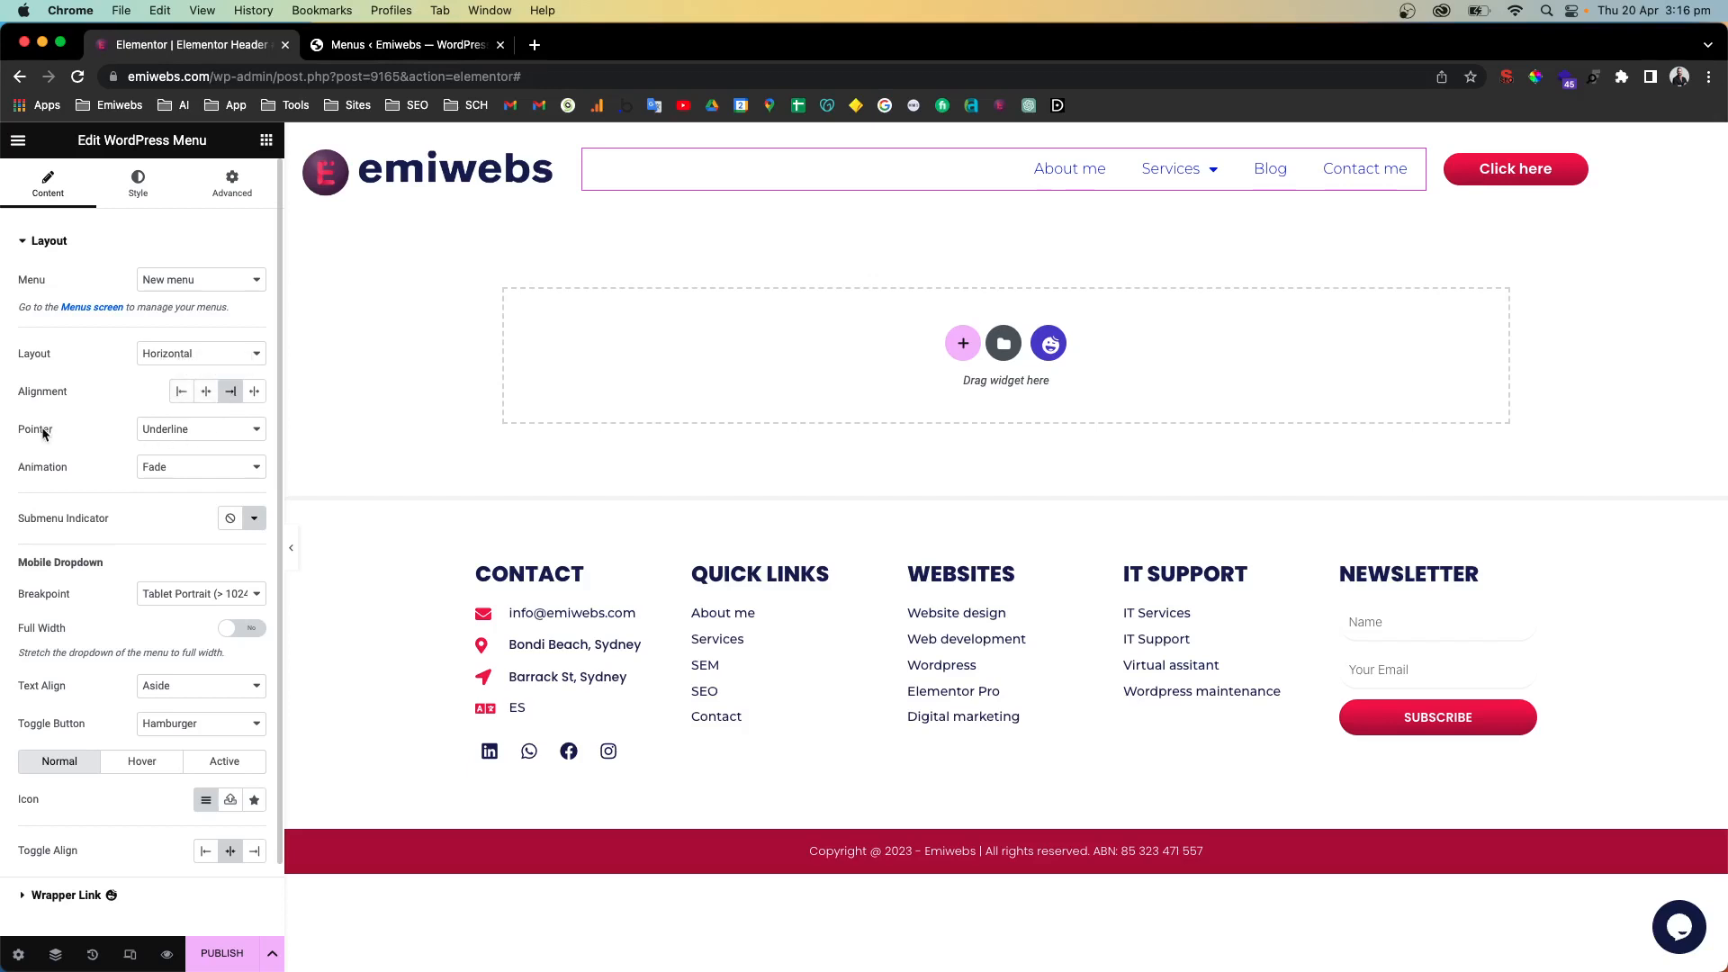
Try the Overline pointer style on the menu items, preview it, and switch back to Underline
left_click(180, 440)
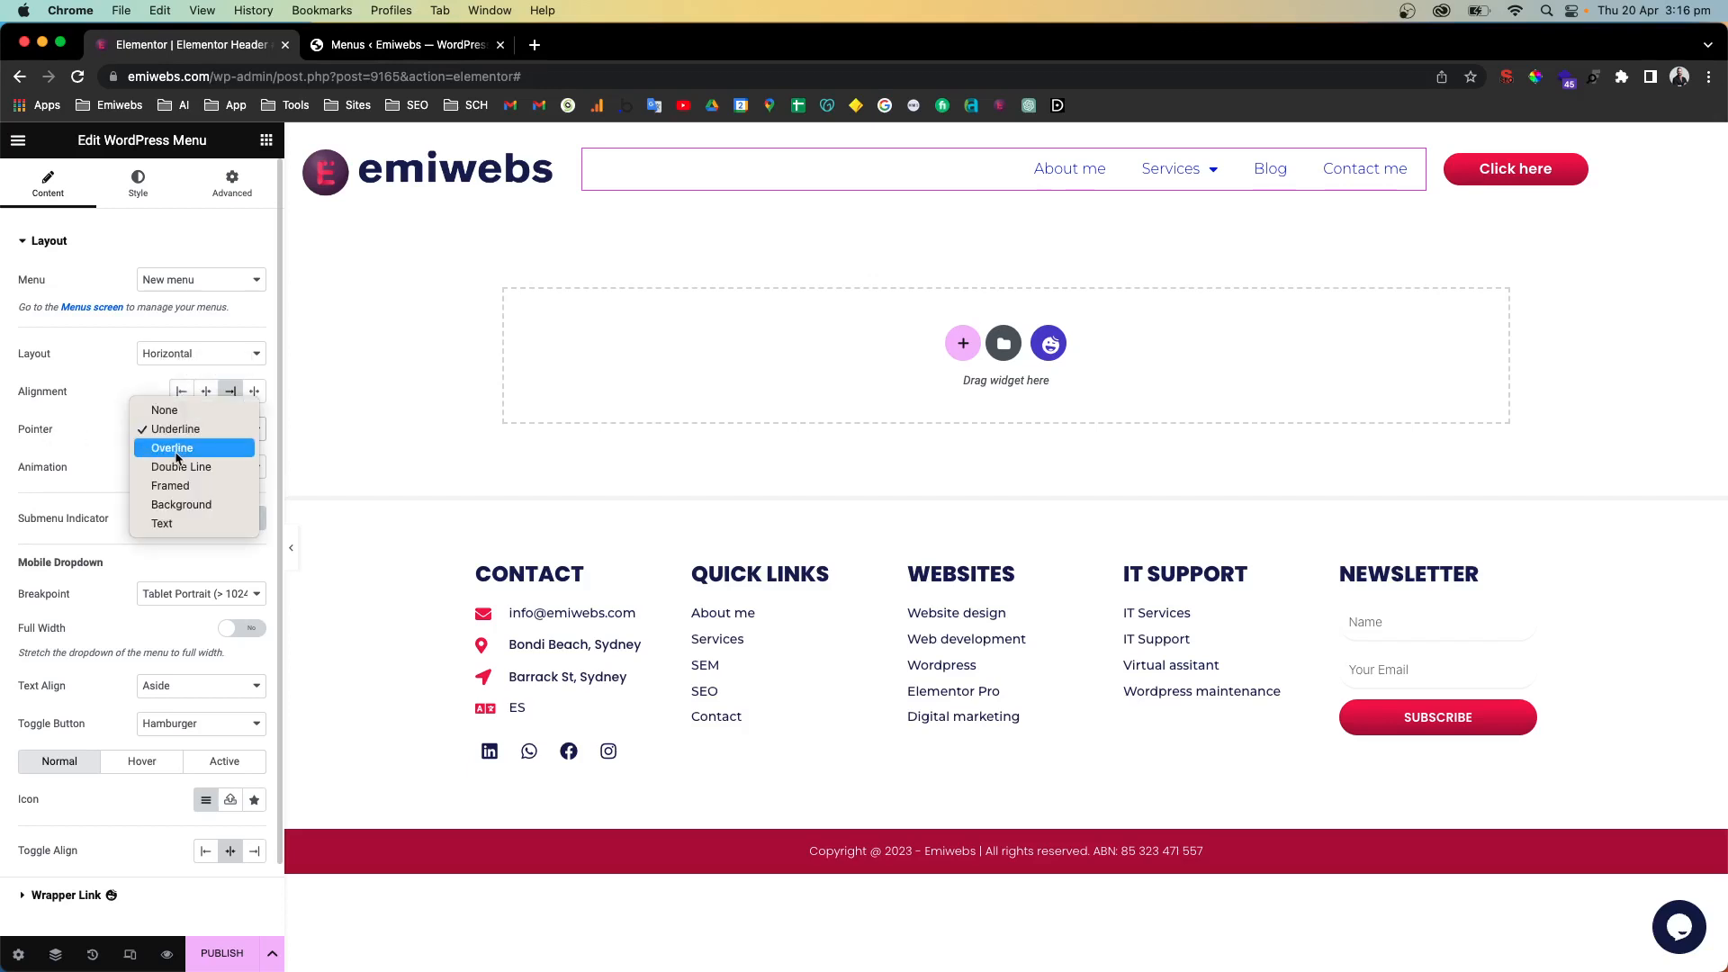
left_click(177, 449)
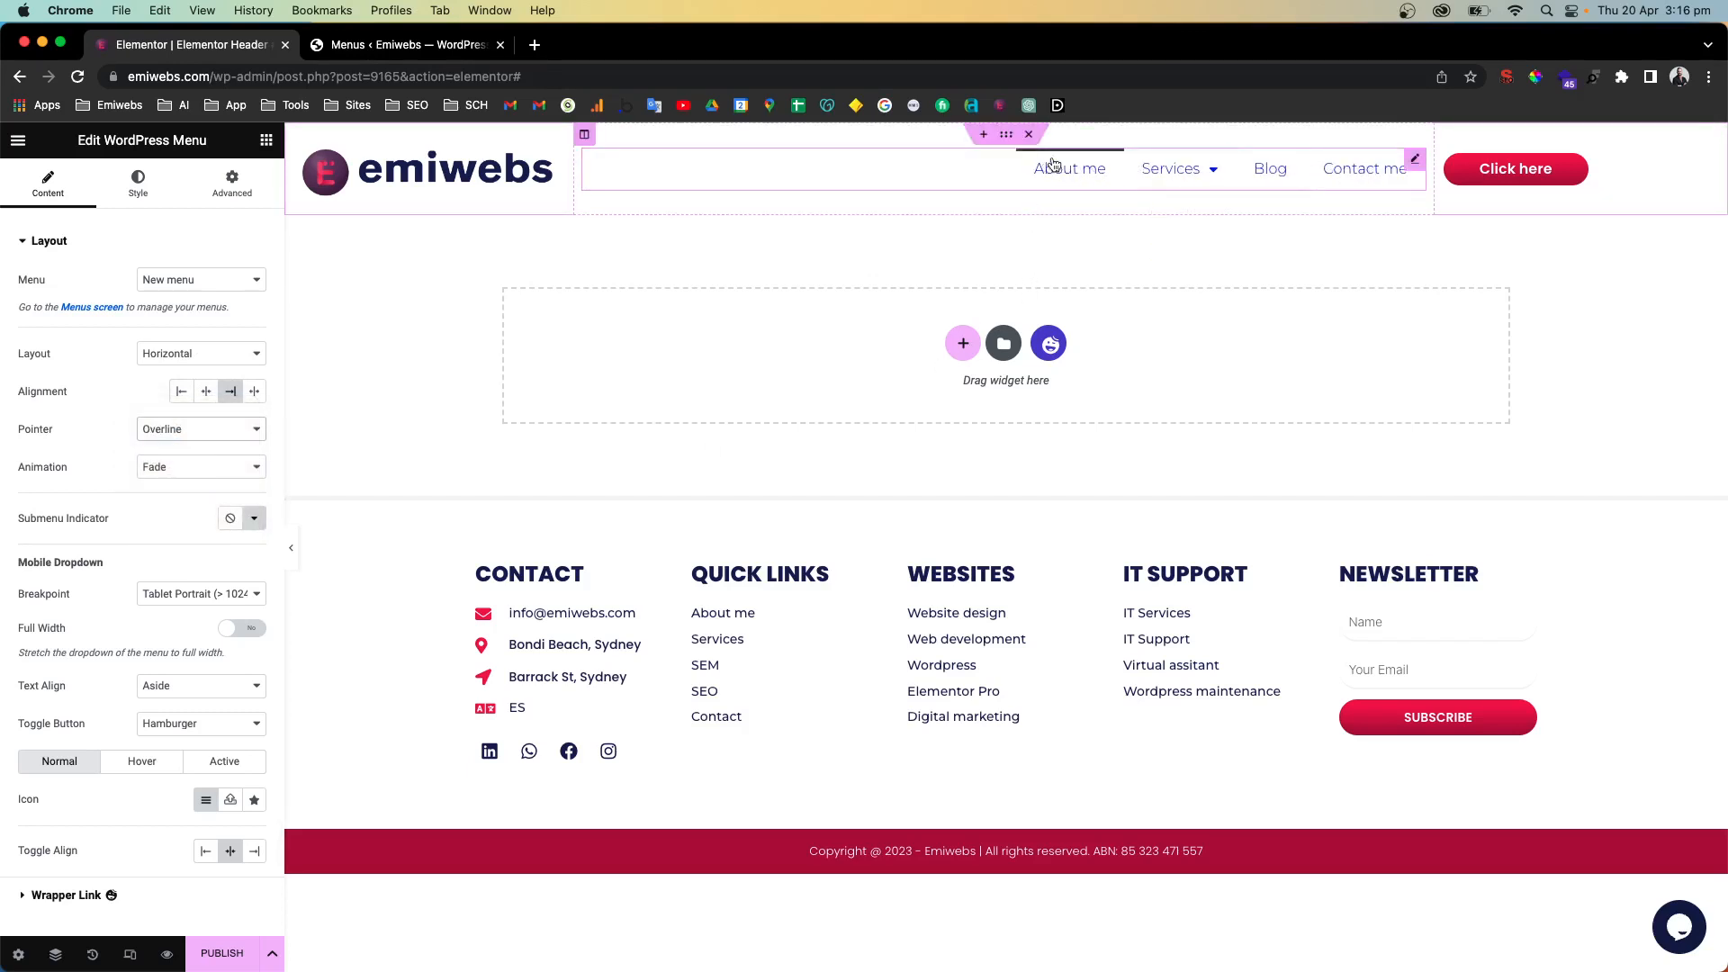
left_click(205, 430)
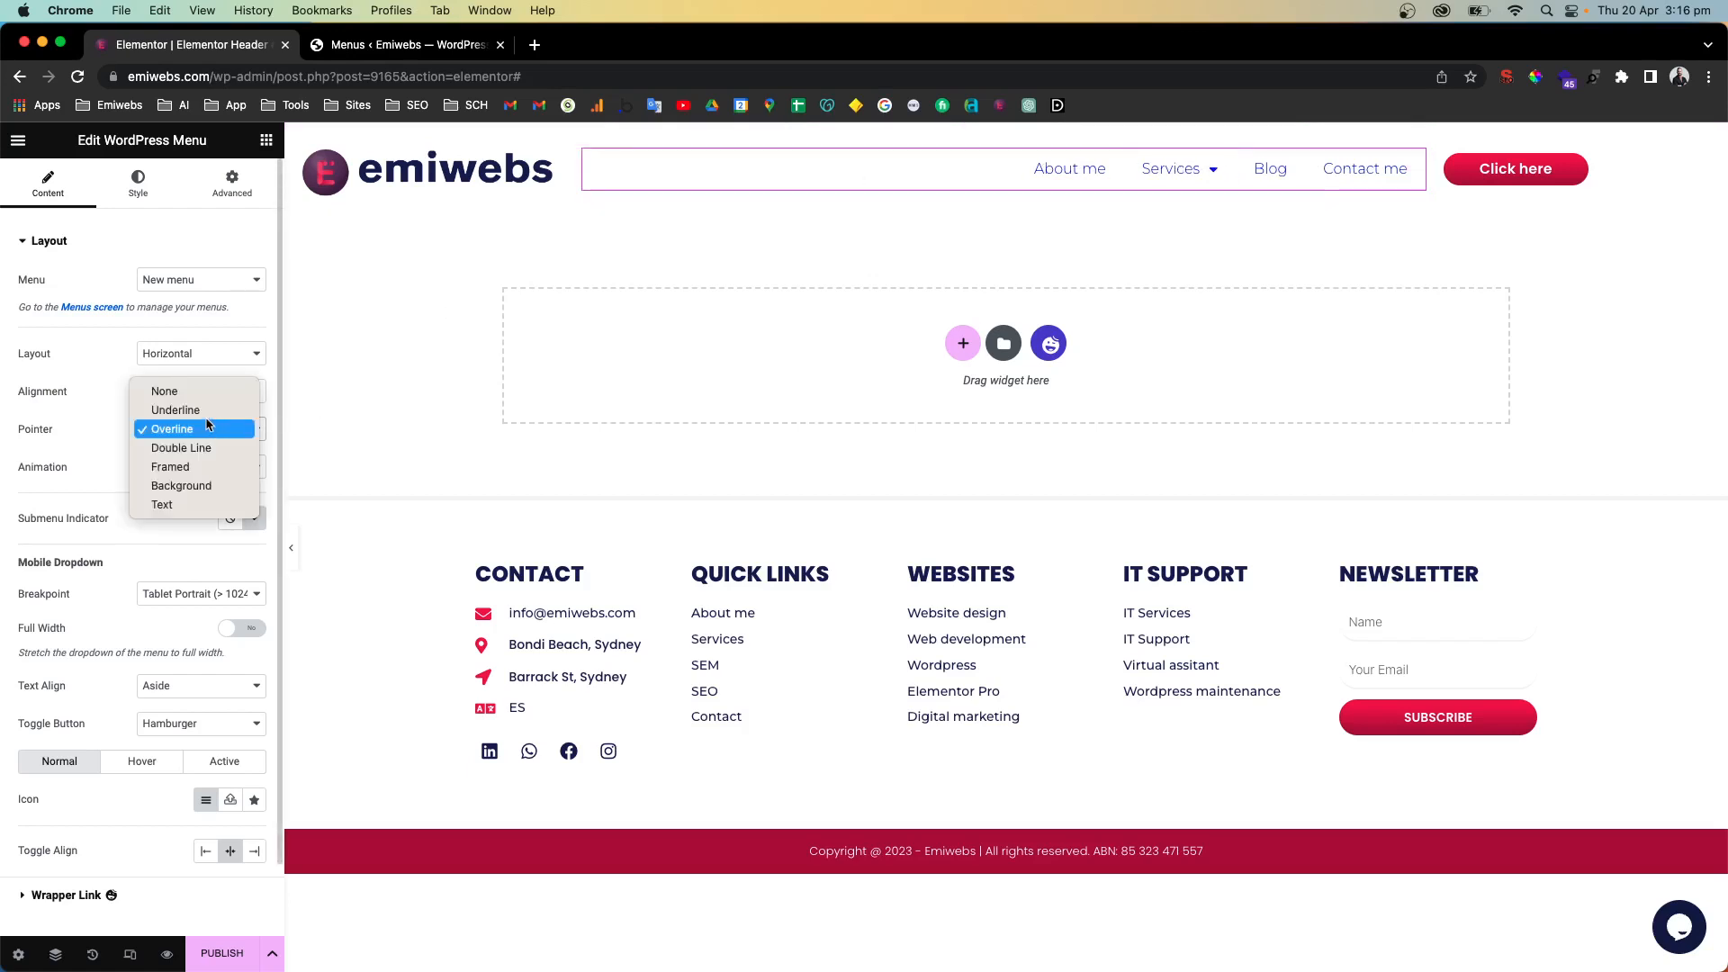
left_click(176, 411)
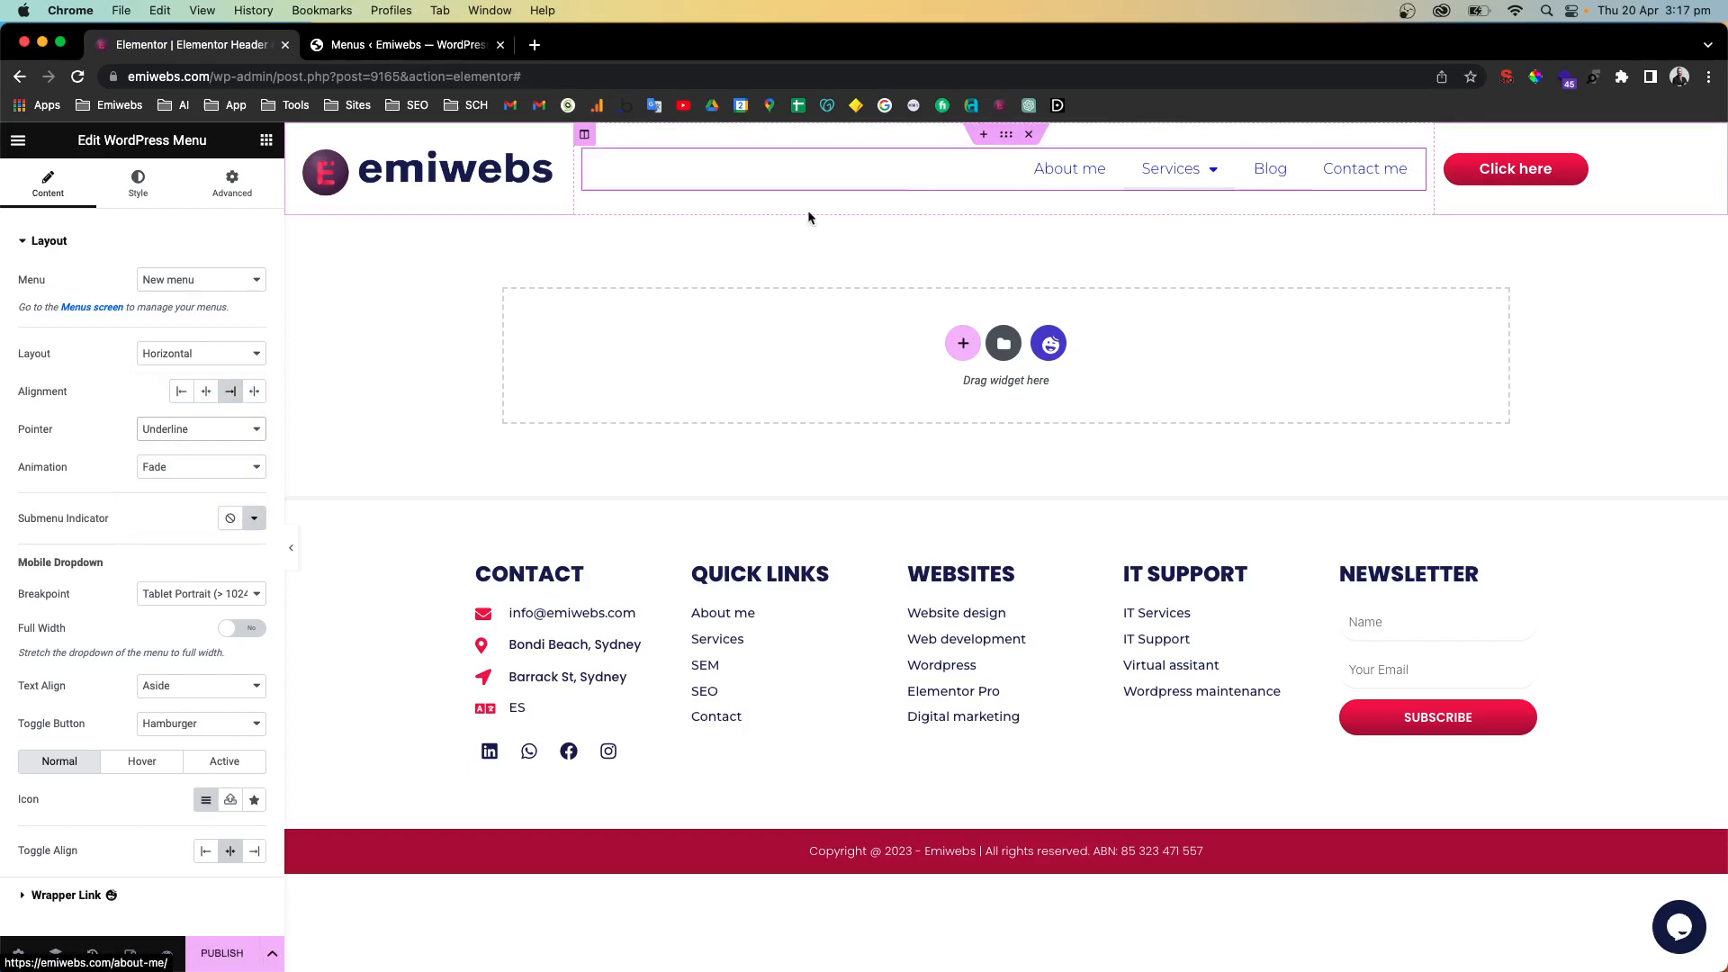
Set the menu items' pointer style to Text and their animation to Float
left_click(196, 434)
left_click(180, 523)
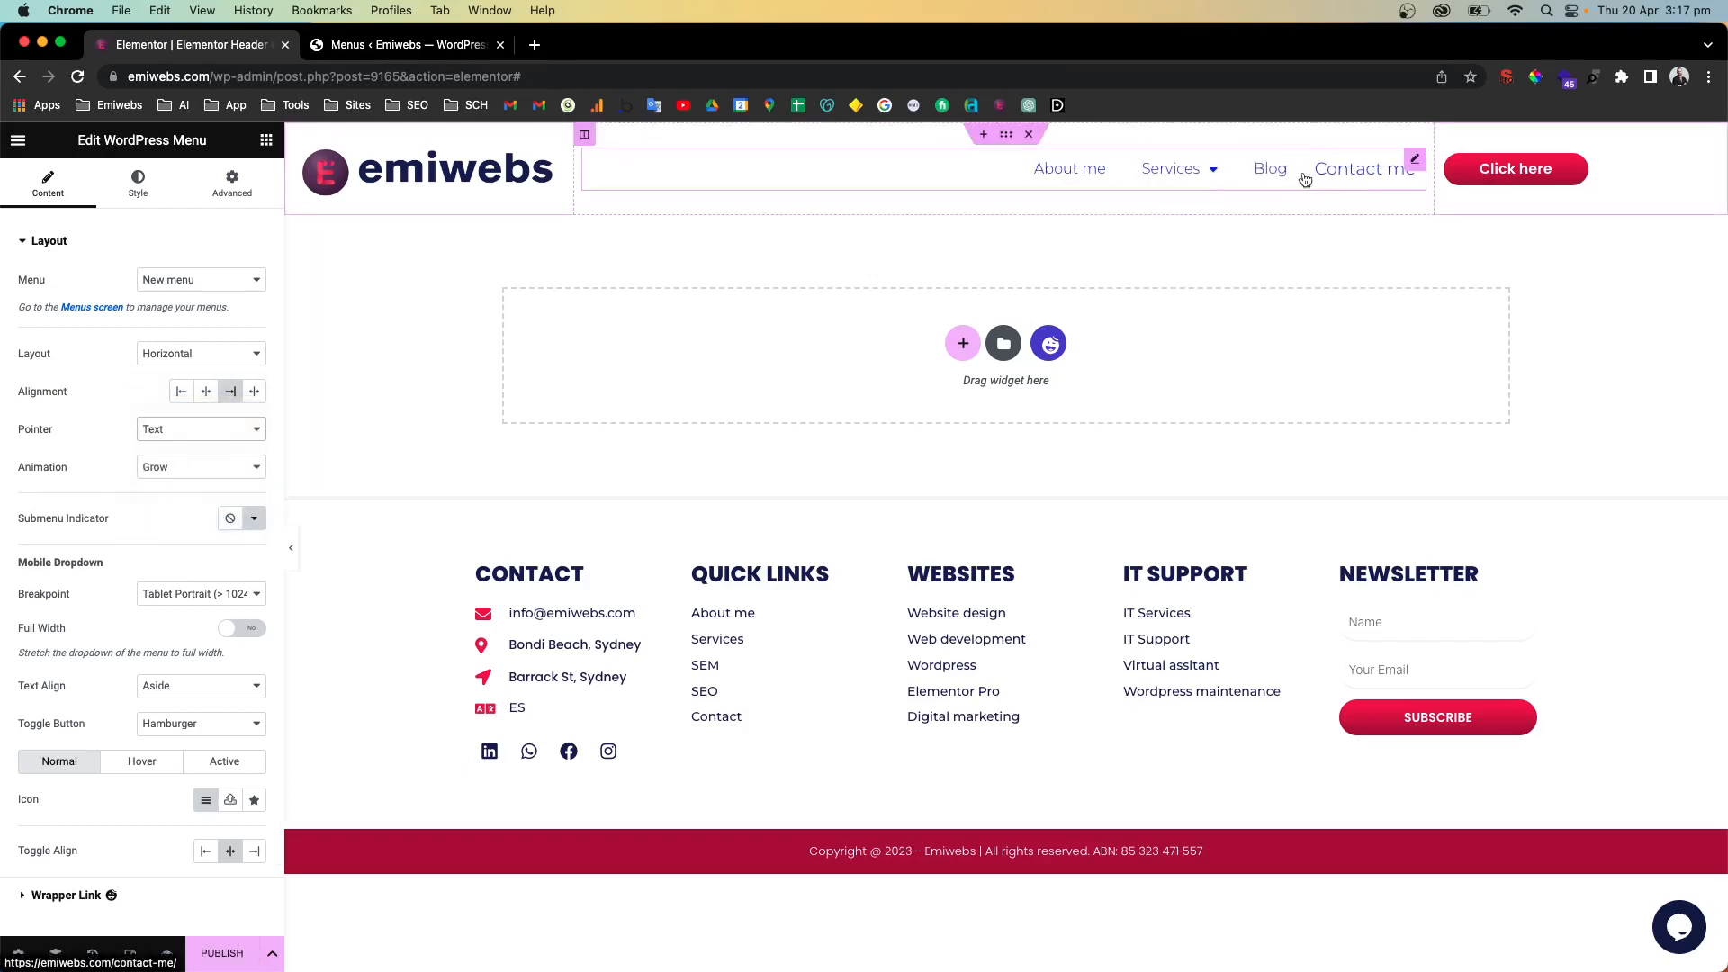
mouse_move(1136, 179)
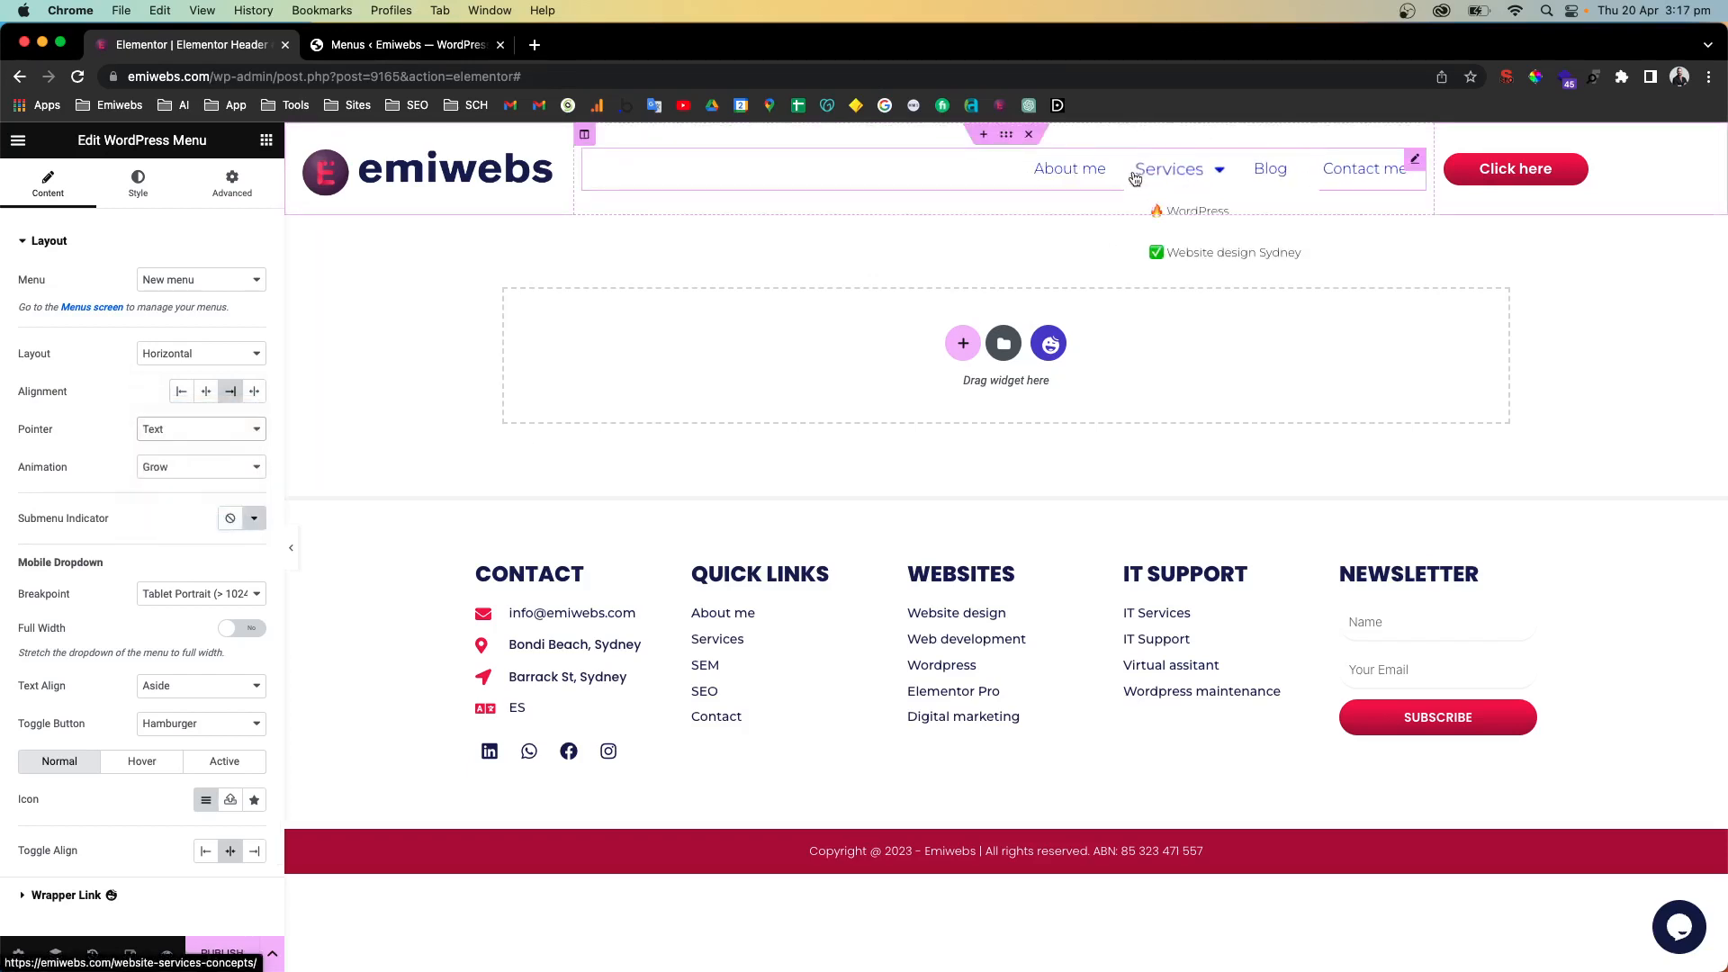
left_click(187, 480)
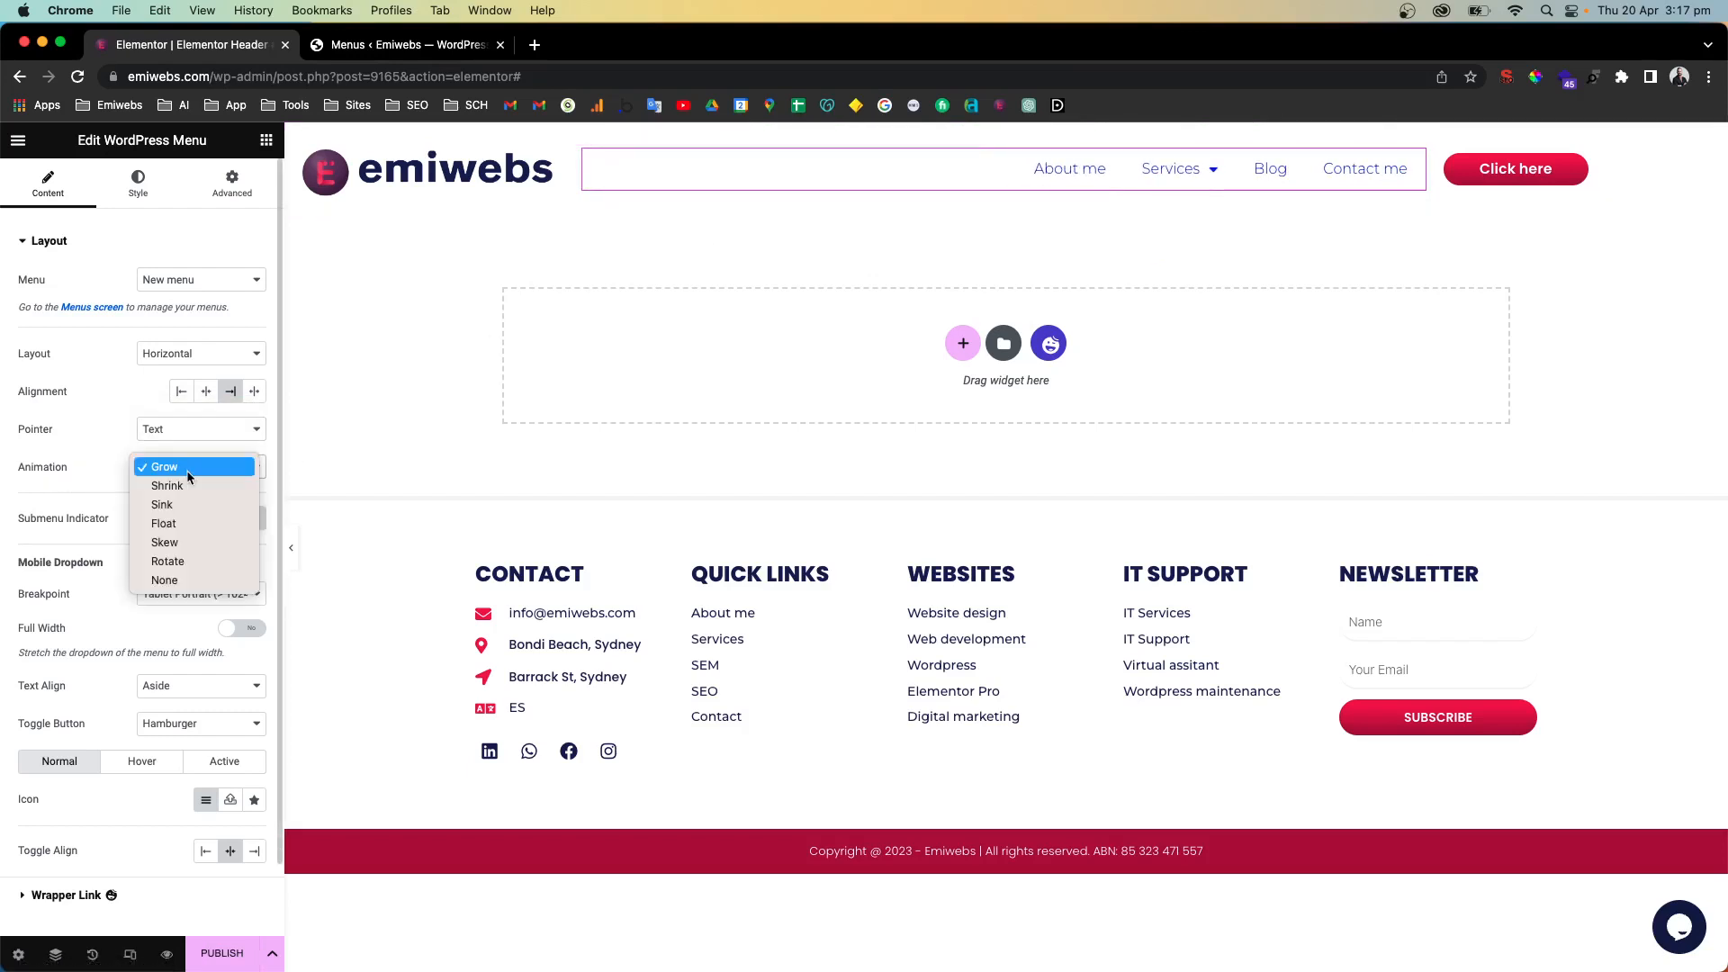
left_click(175, 526)
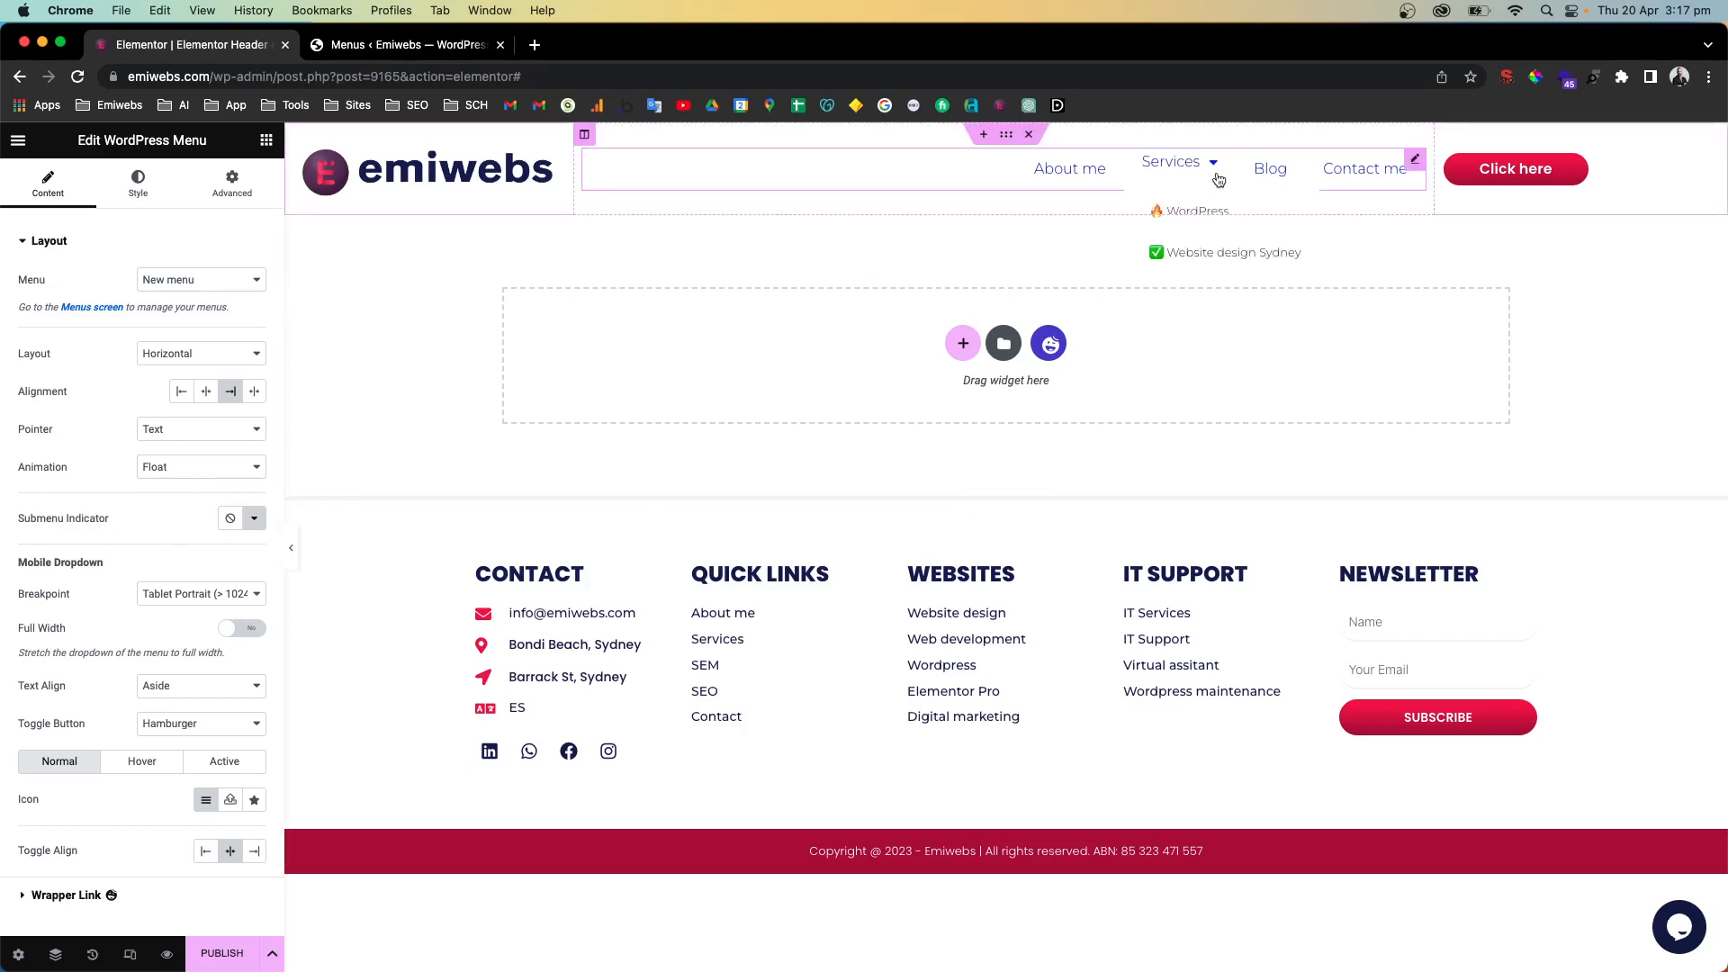
Choose the angle-down icon from the recommended icons as the submenu indicator and insert it
left_click(257, 519)
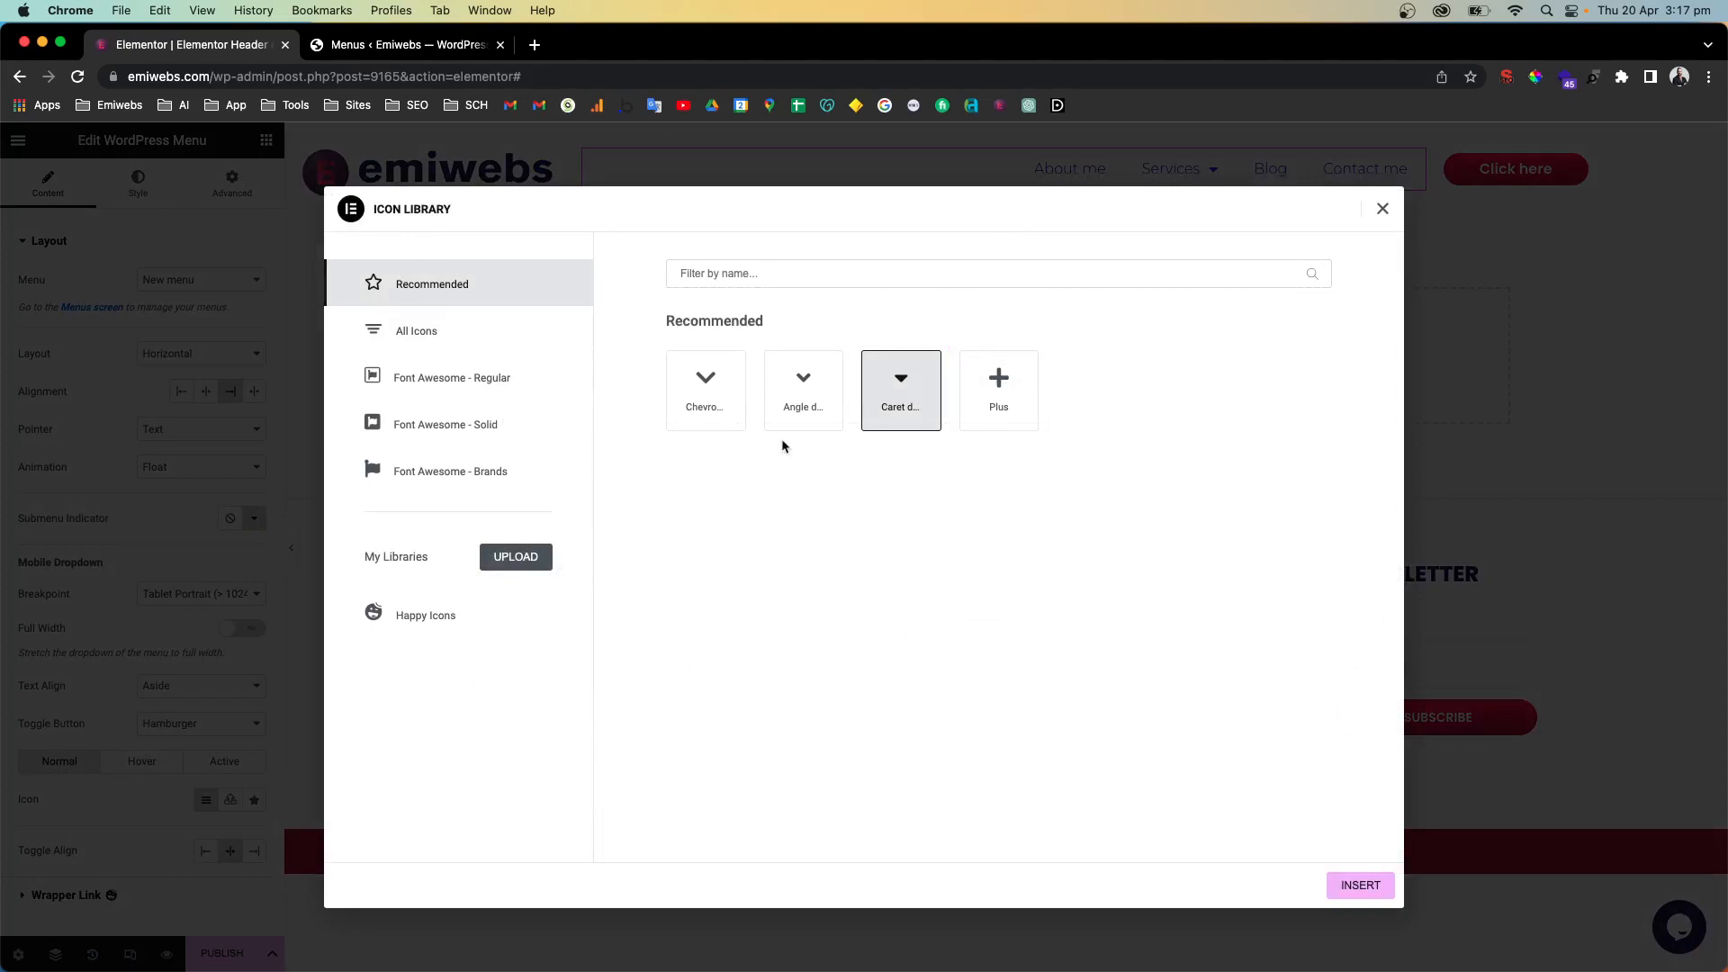
left_click(450, 348)
scroll(879, 459, "down", 15)
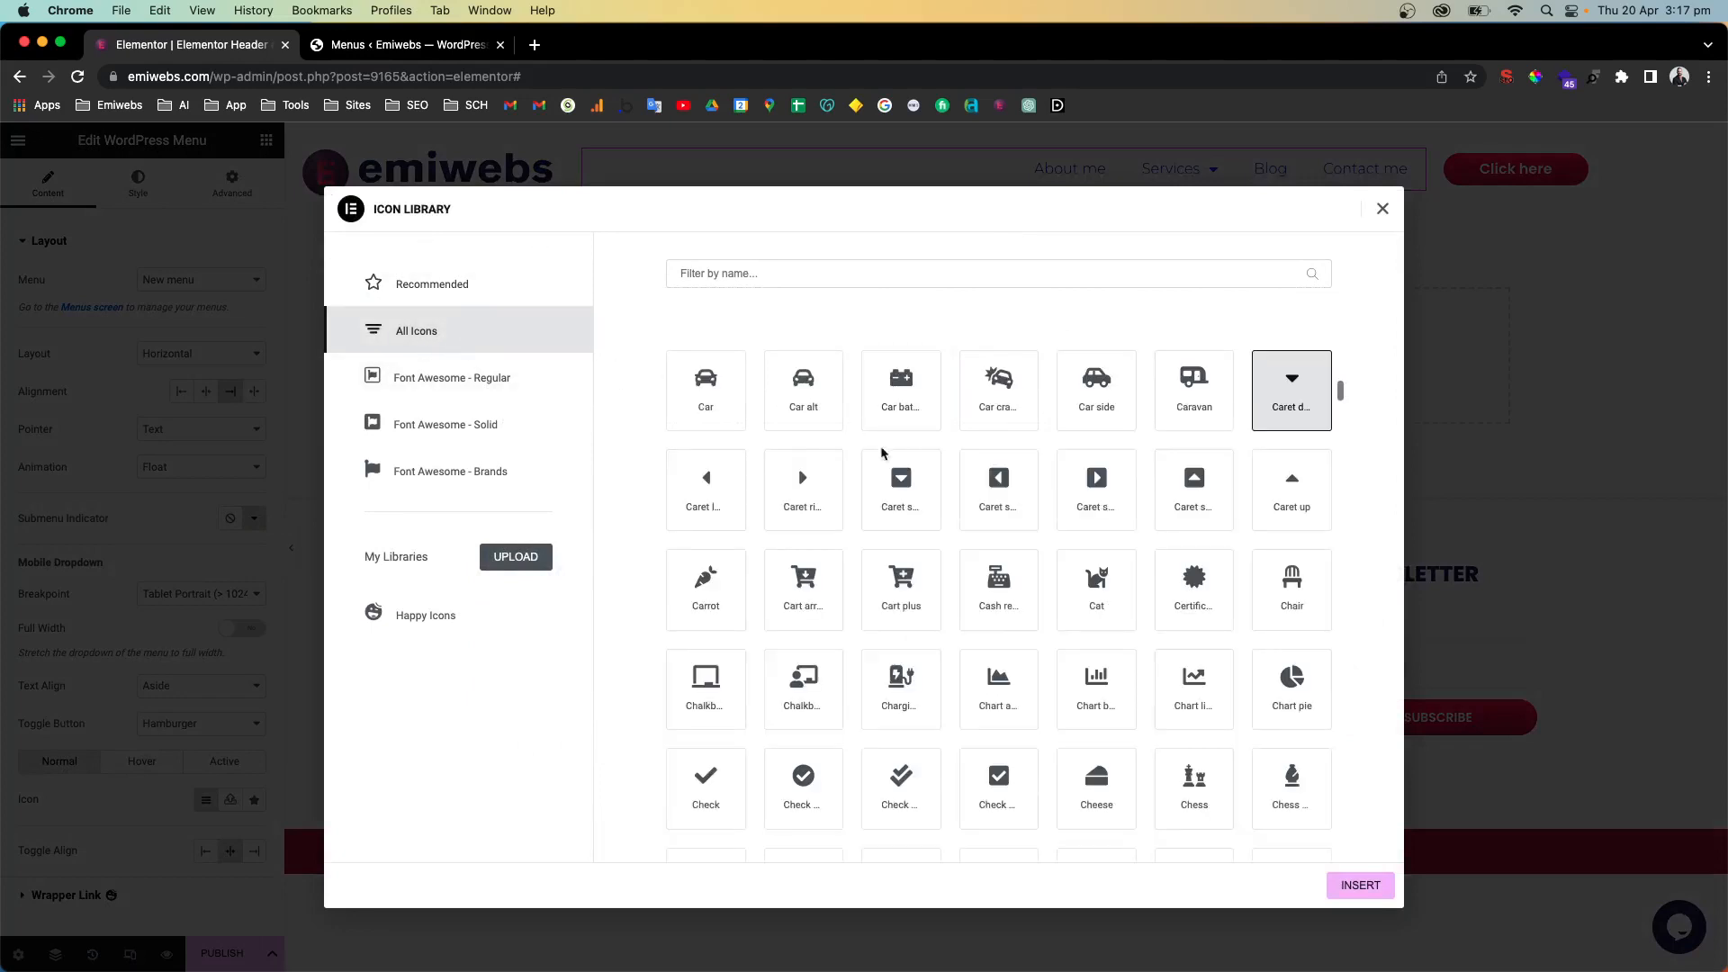
scroll(880, 513, "up", 10)
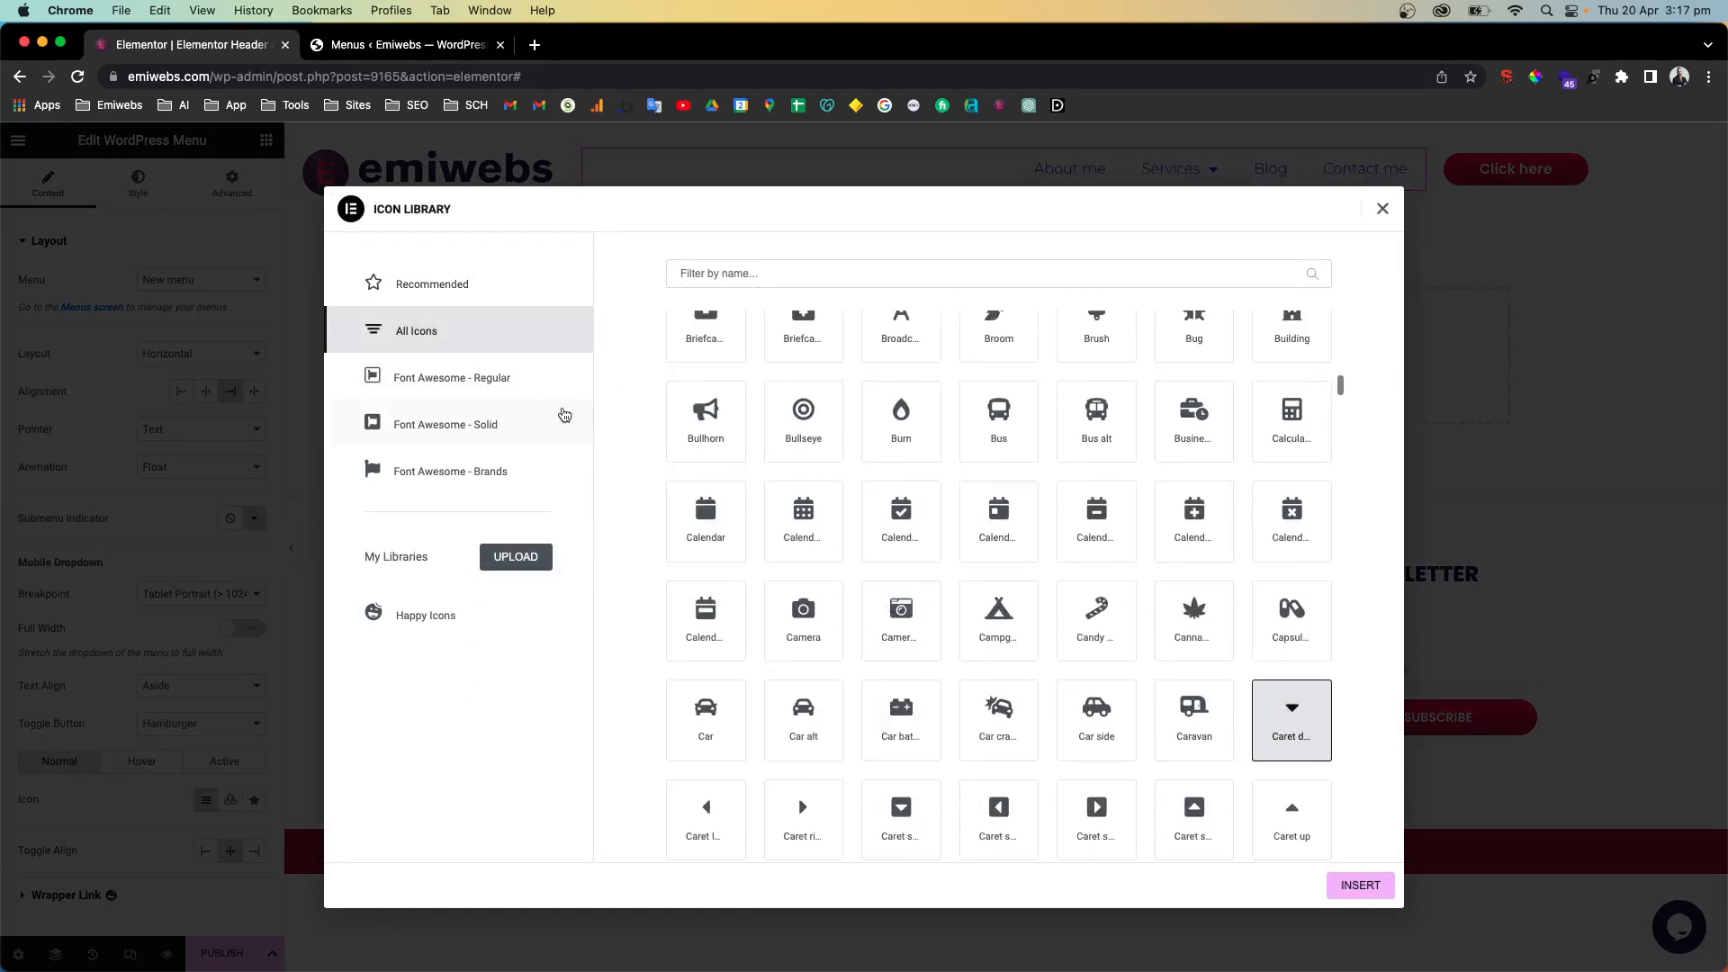
left_click(442, 293)
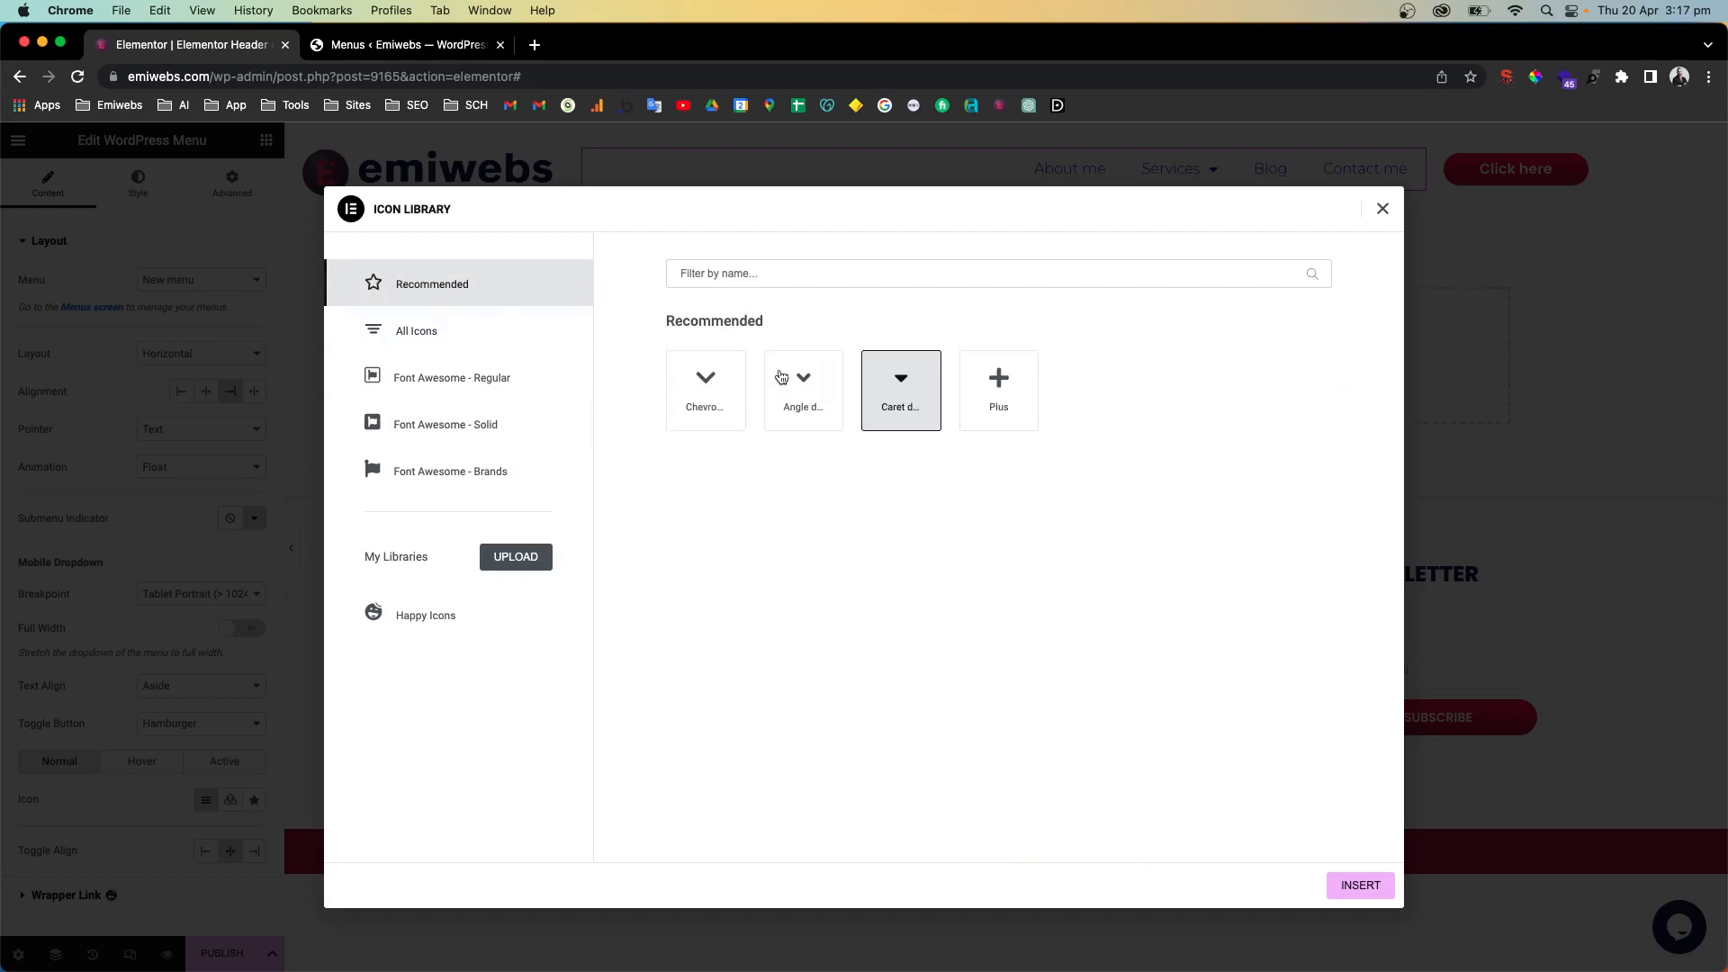
left_click(791, 417)
left_click(1335, 889)
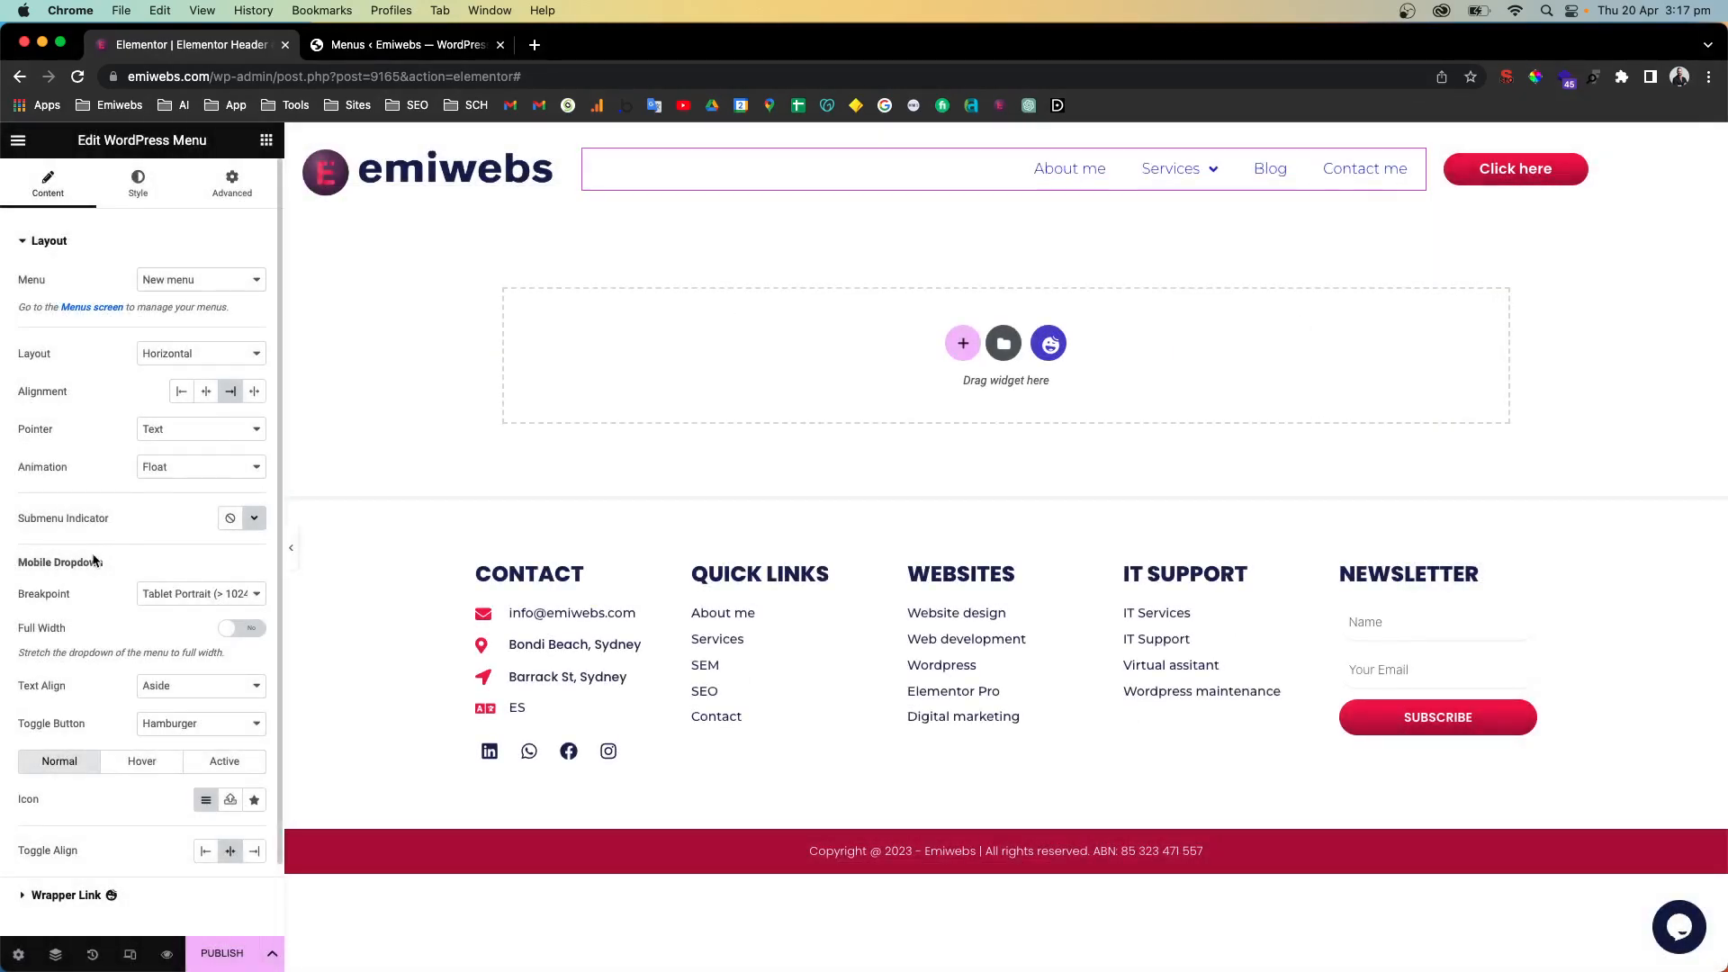
scroll(89, 555, "down", 1)
scroll(89, 556, "down", 2)
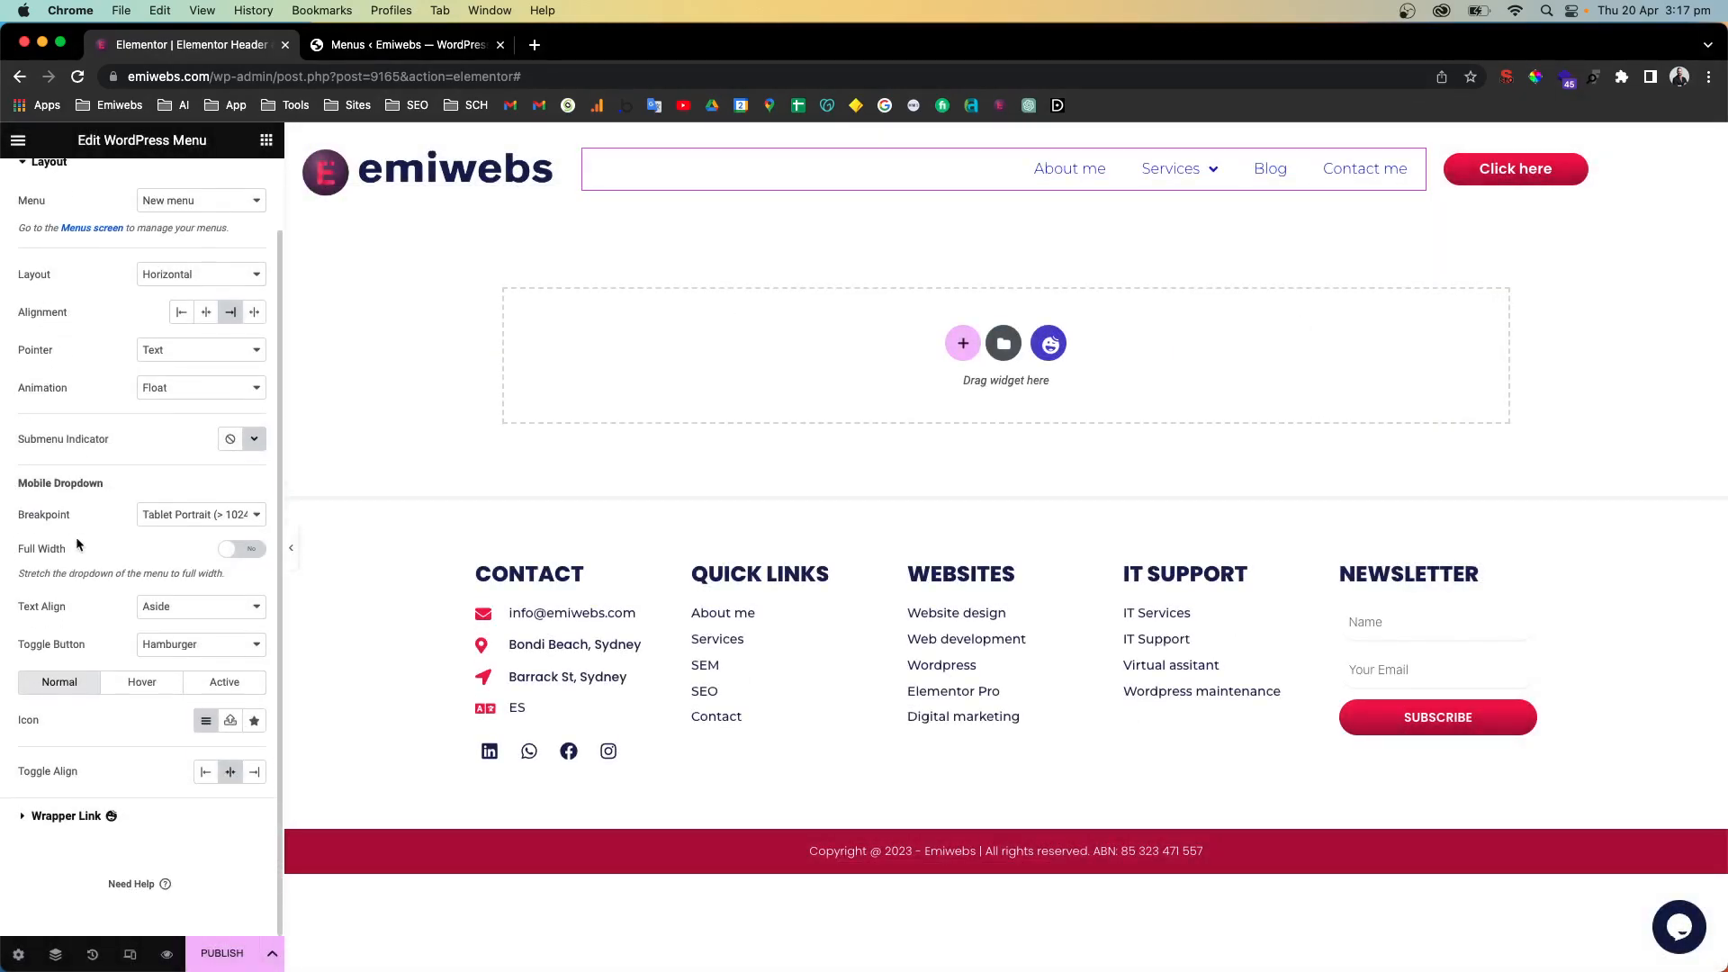
left_click_drag(19, 480, 93, 484)
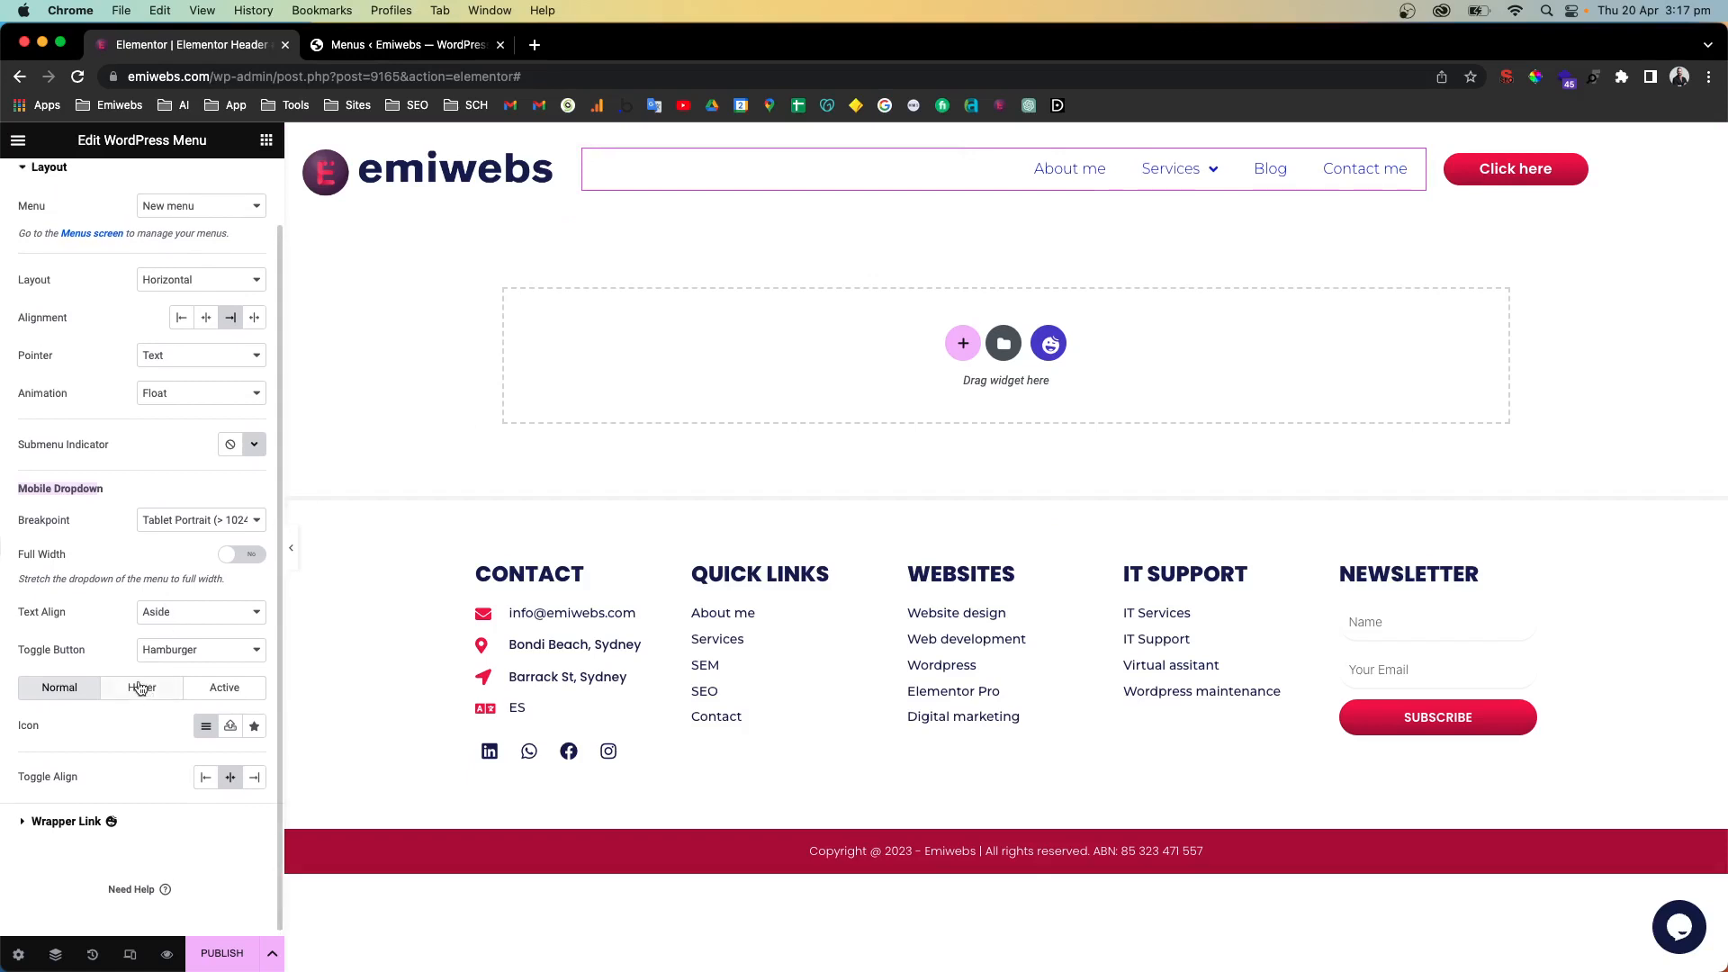
scroll(158, 229, "up", 2)
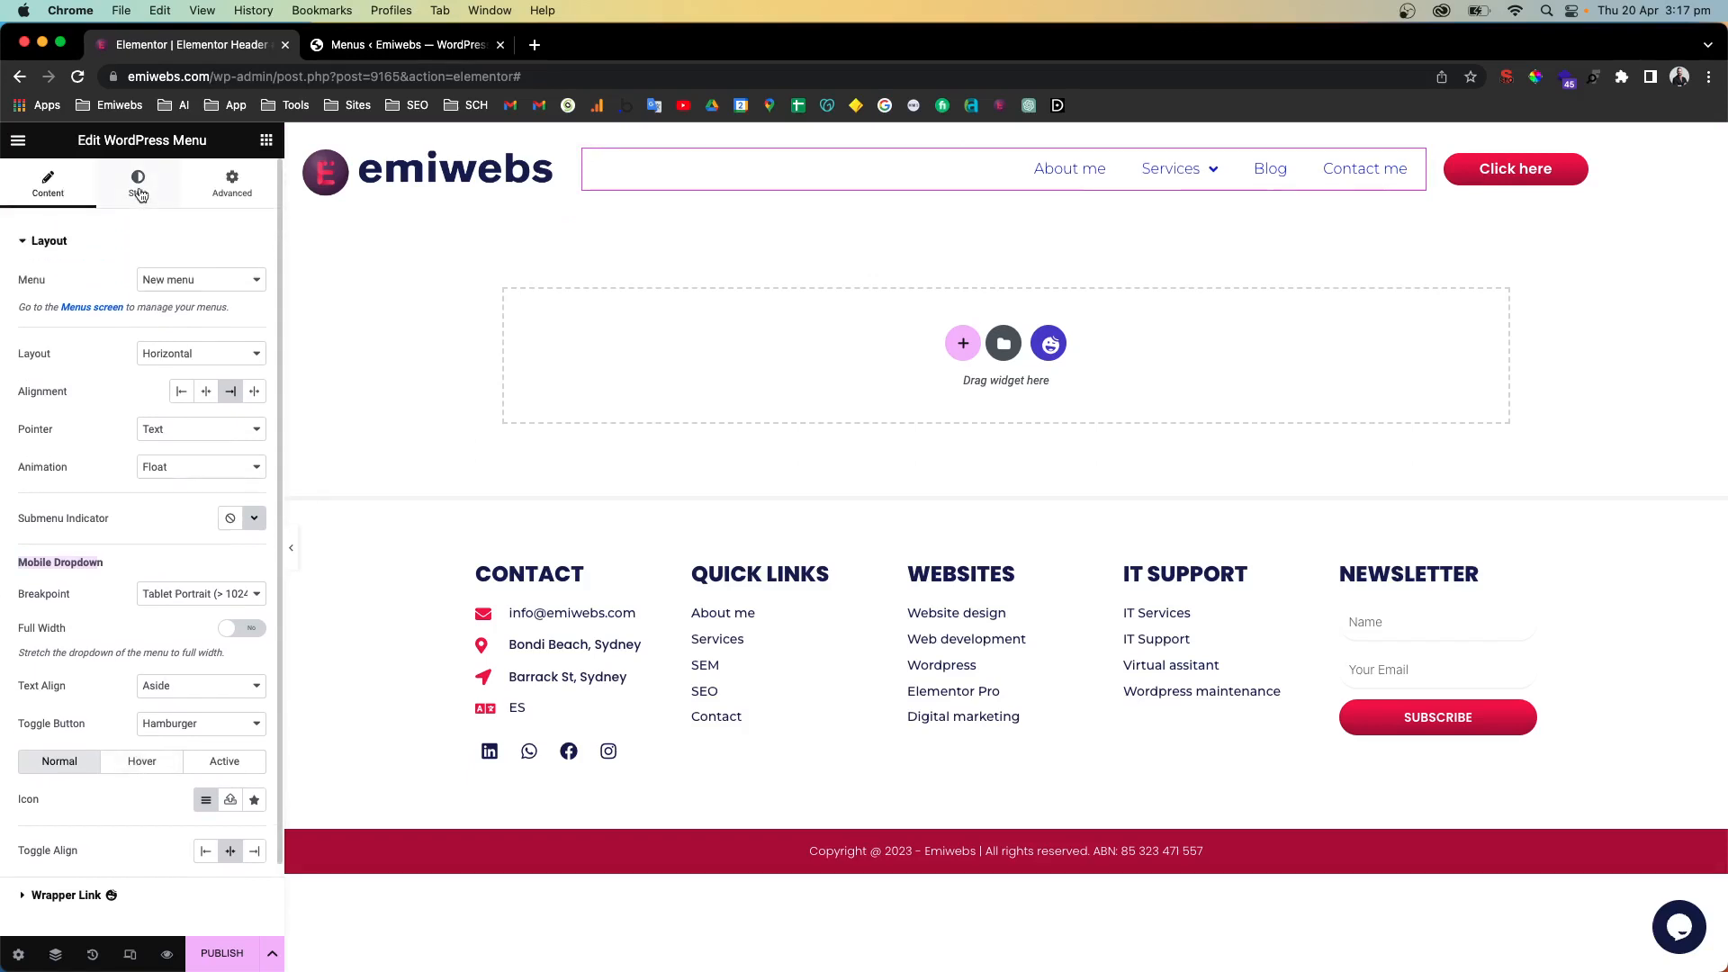
Set the main menu's normal text colour to the Dark Blue global colour
left_click(138, 194)
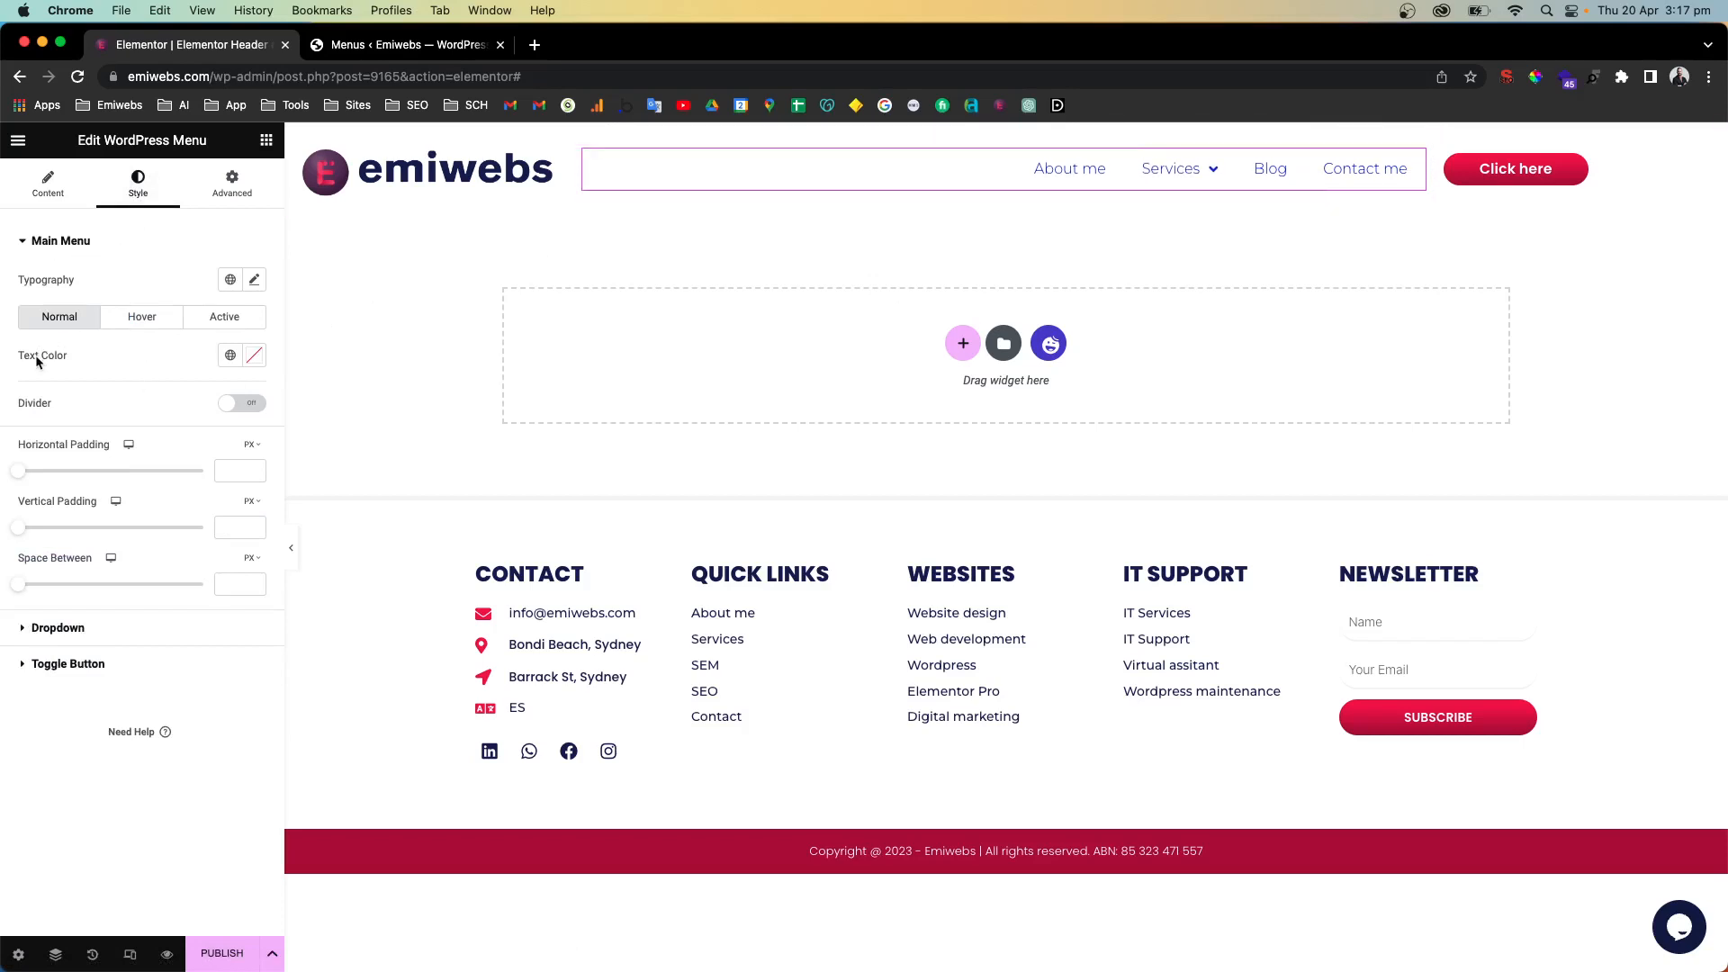
left_click(231, 356)
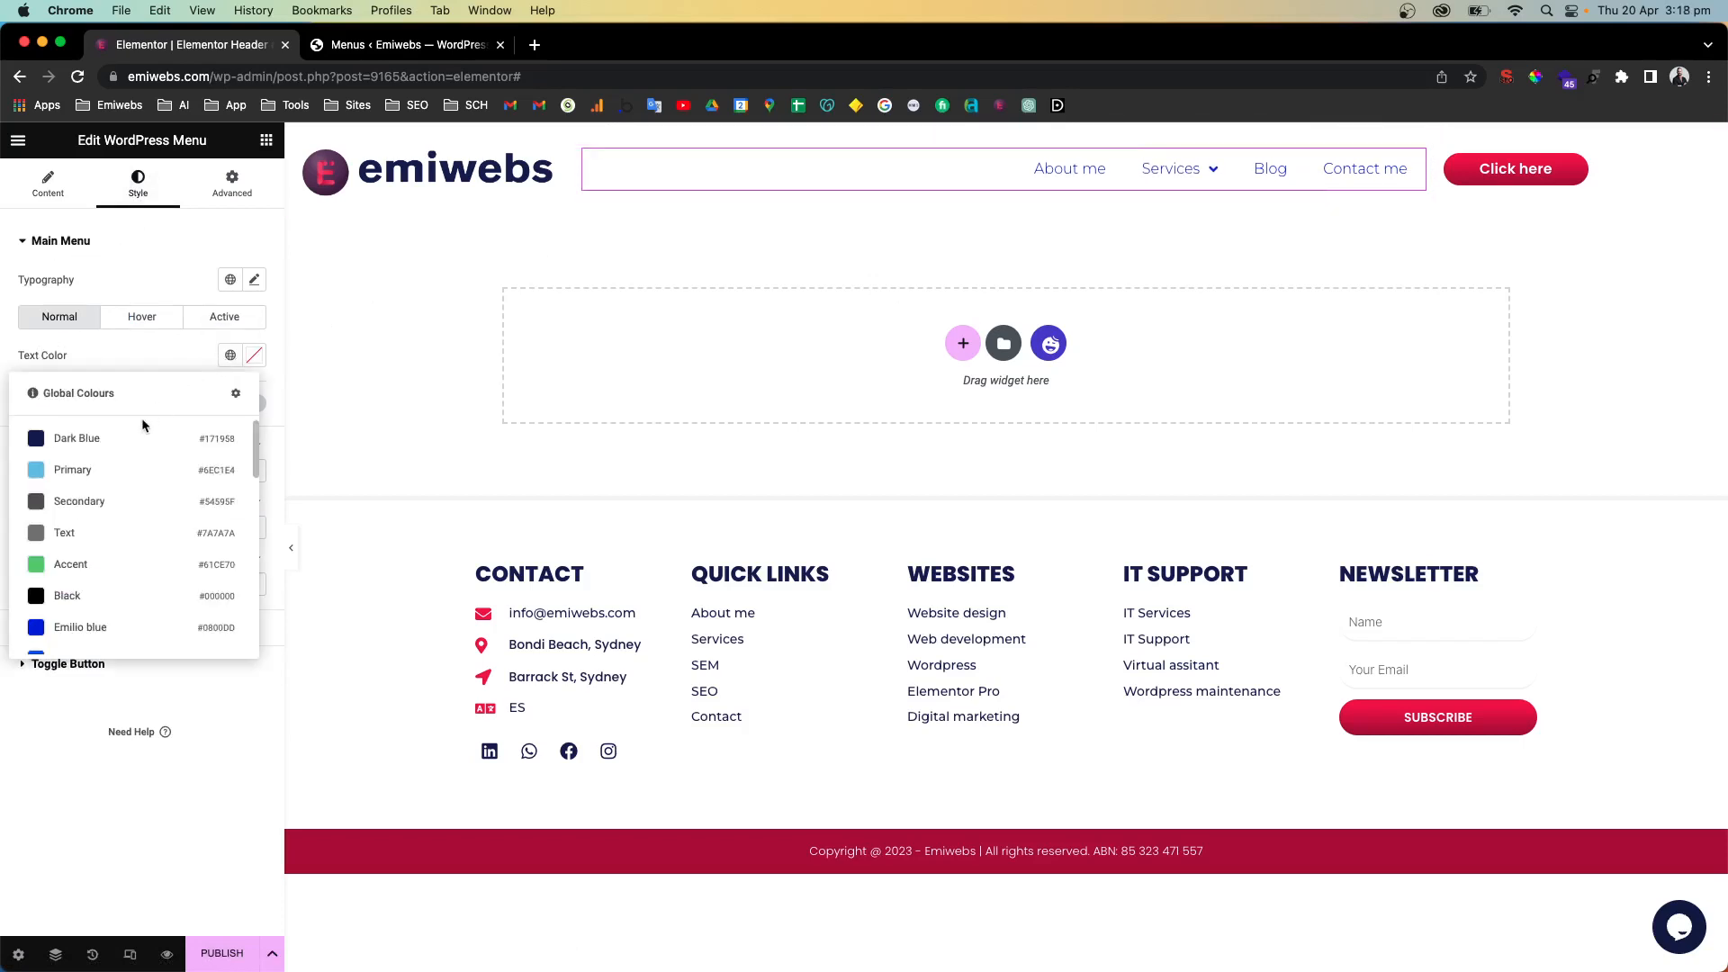
left_click(121, 441)
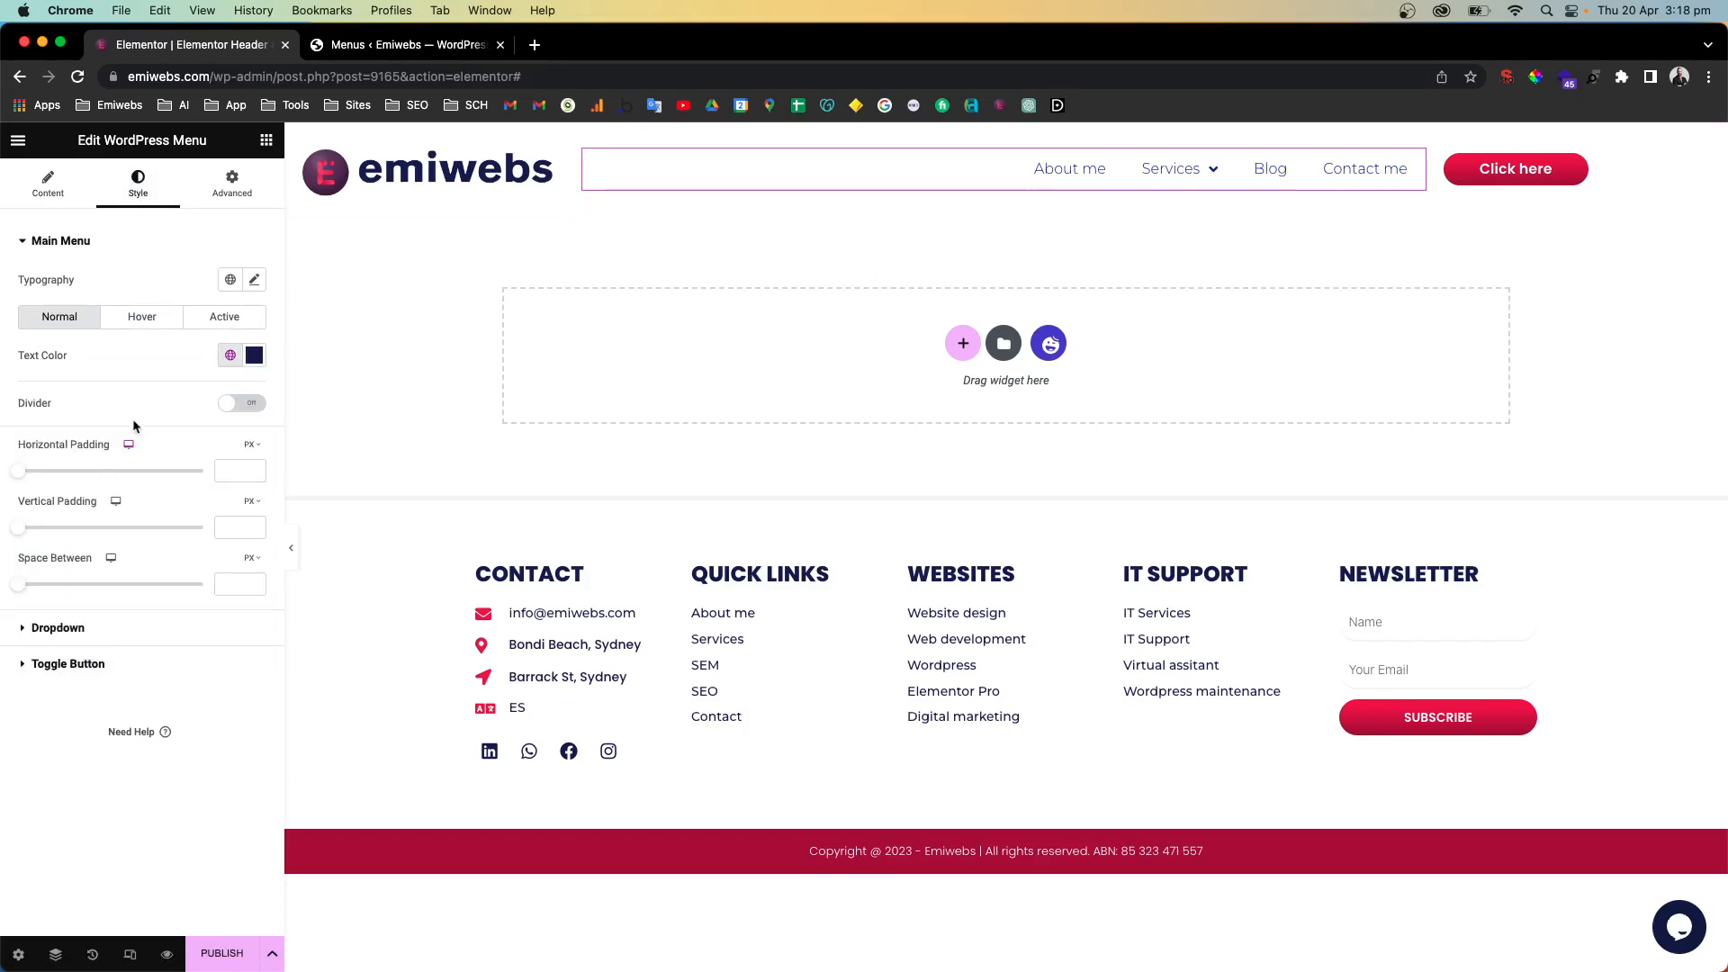
Try a custom bright green text colour for the menu items, and cancel saving it as a new global colour
left_click(256, 356)
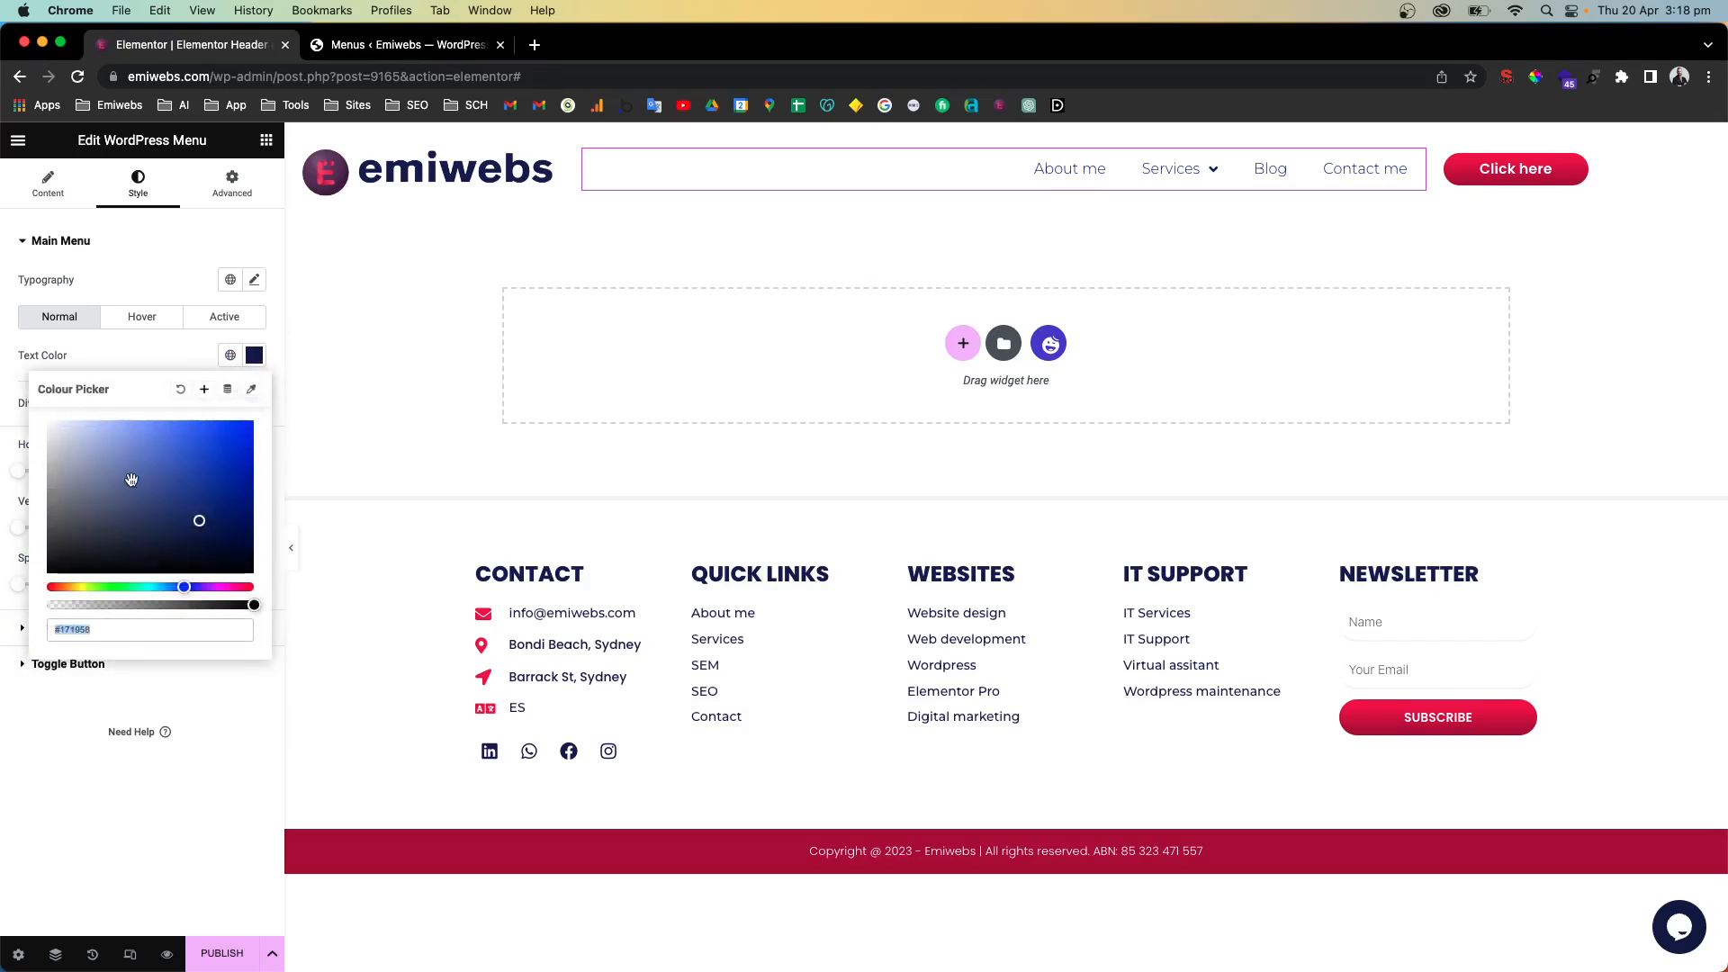
mouse_move(131, 480)
left_mouse_down()
mouse_move(198, 438)
mouse_move(94, 486)
mouse_move(149, 491)
mouse_move(215, 454)
left_mouse_up()
left_click_drag(183, 588, 126, 587)
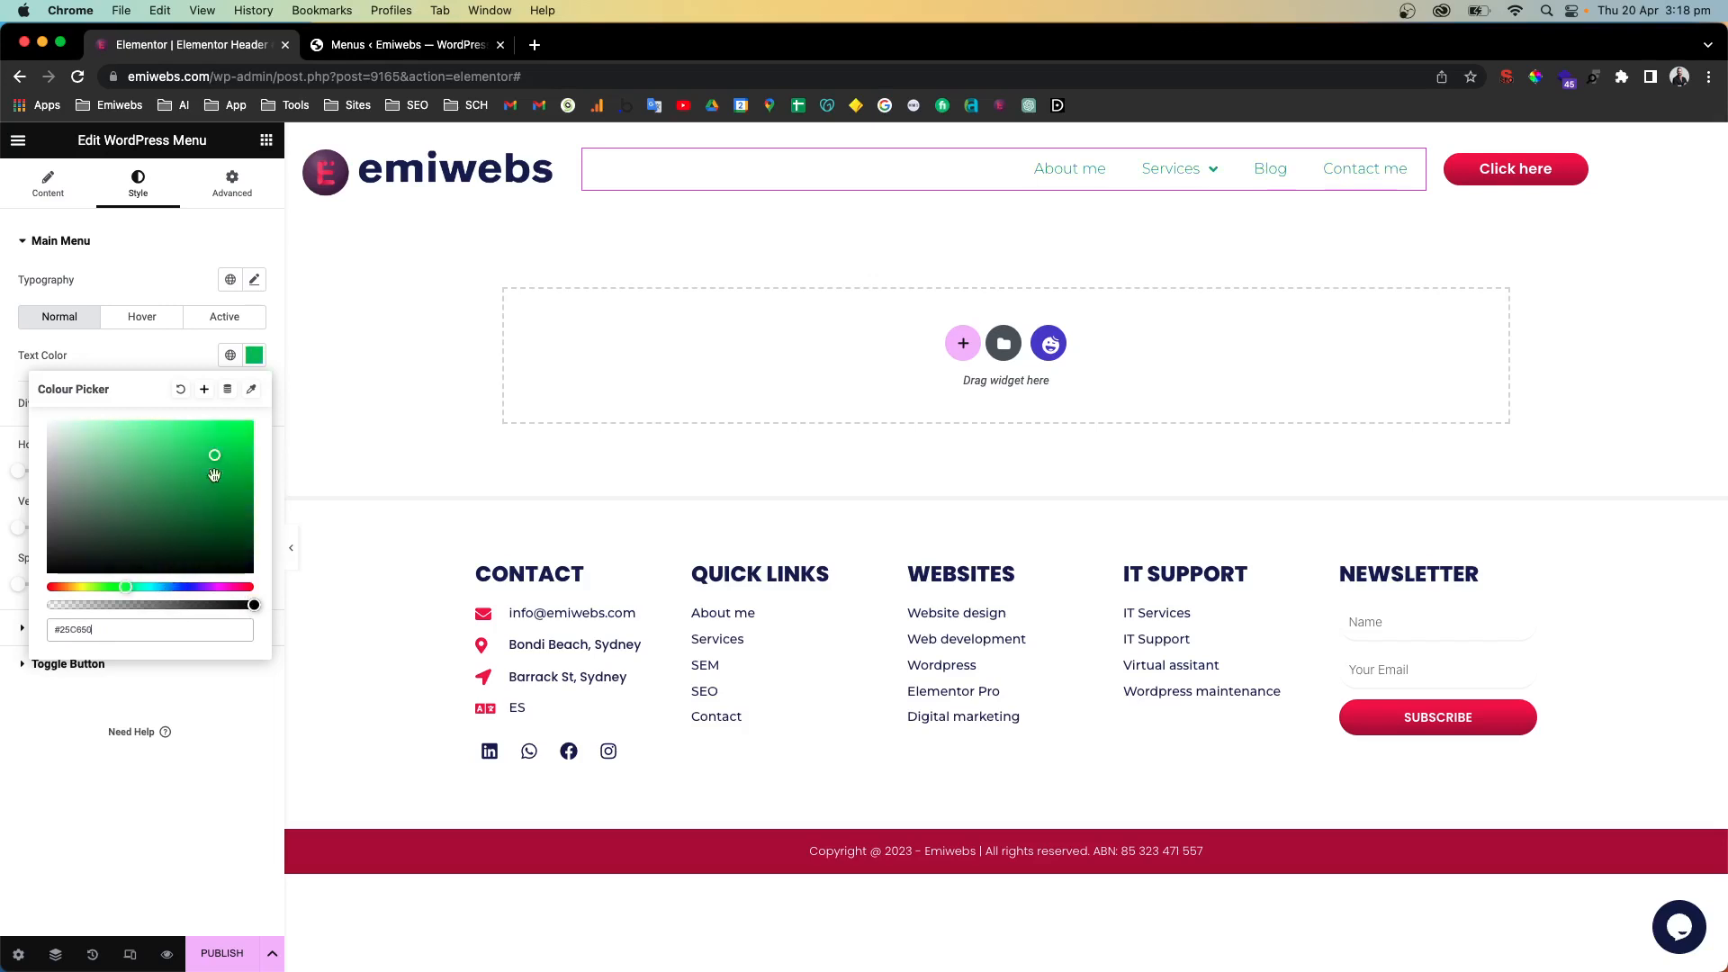
left_click_drag(215, 455, 232, 442)
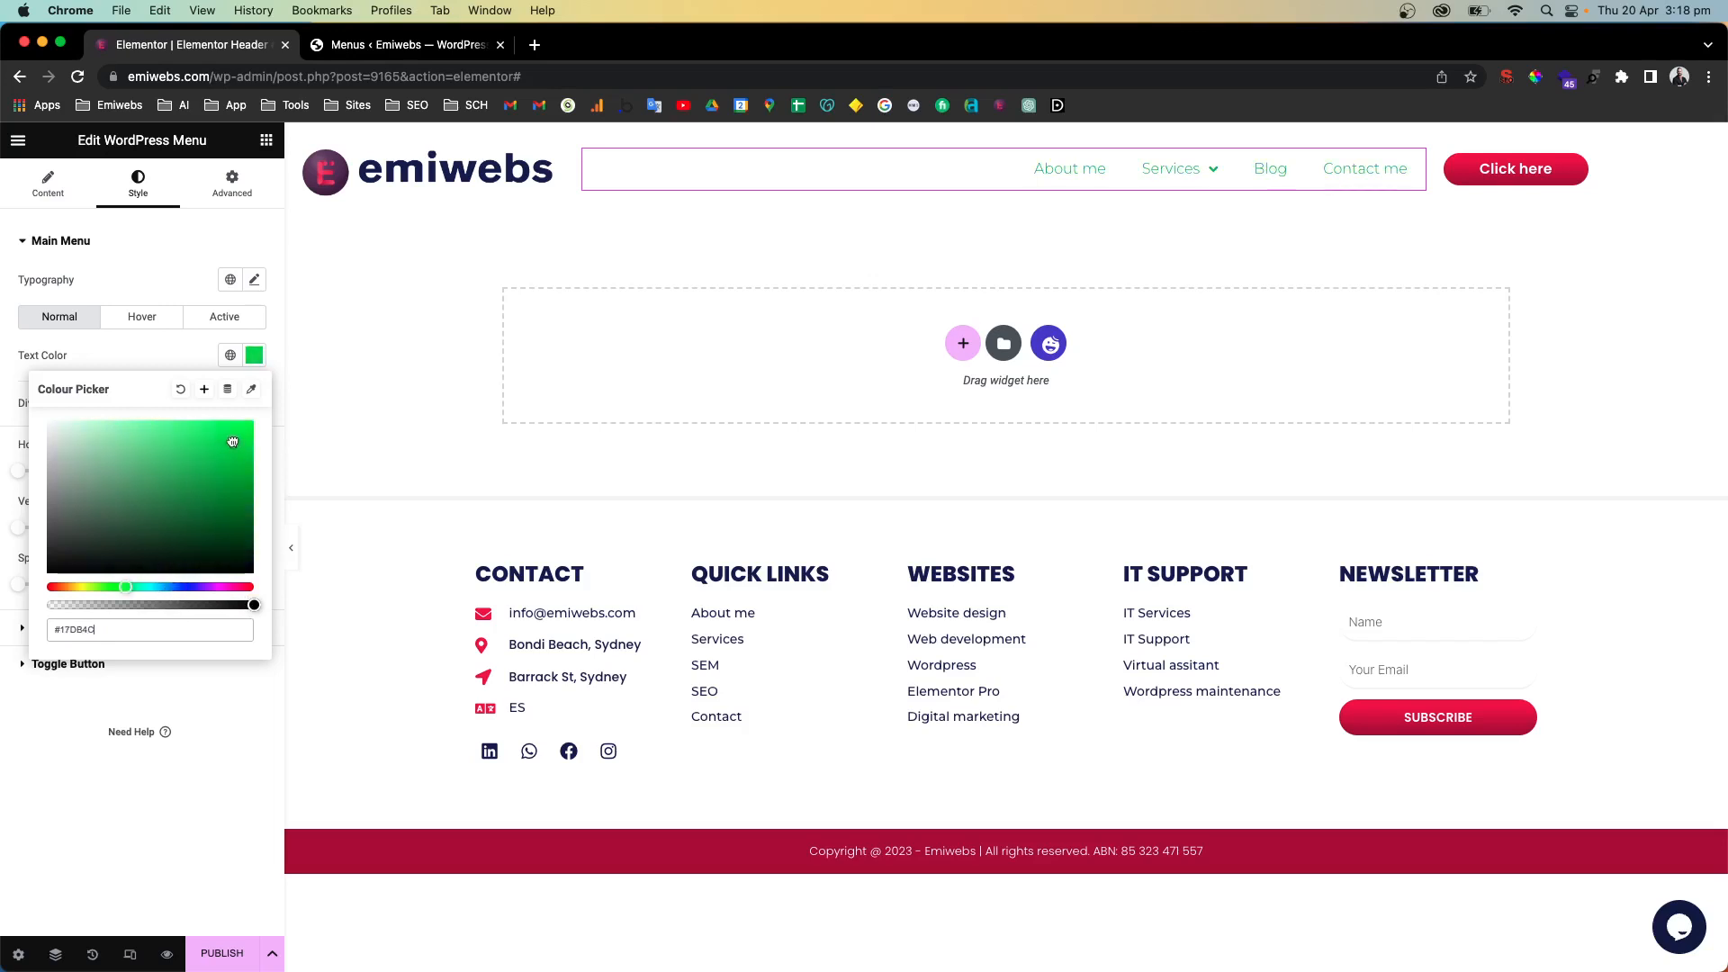
left_click(205, 392)
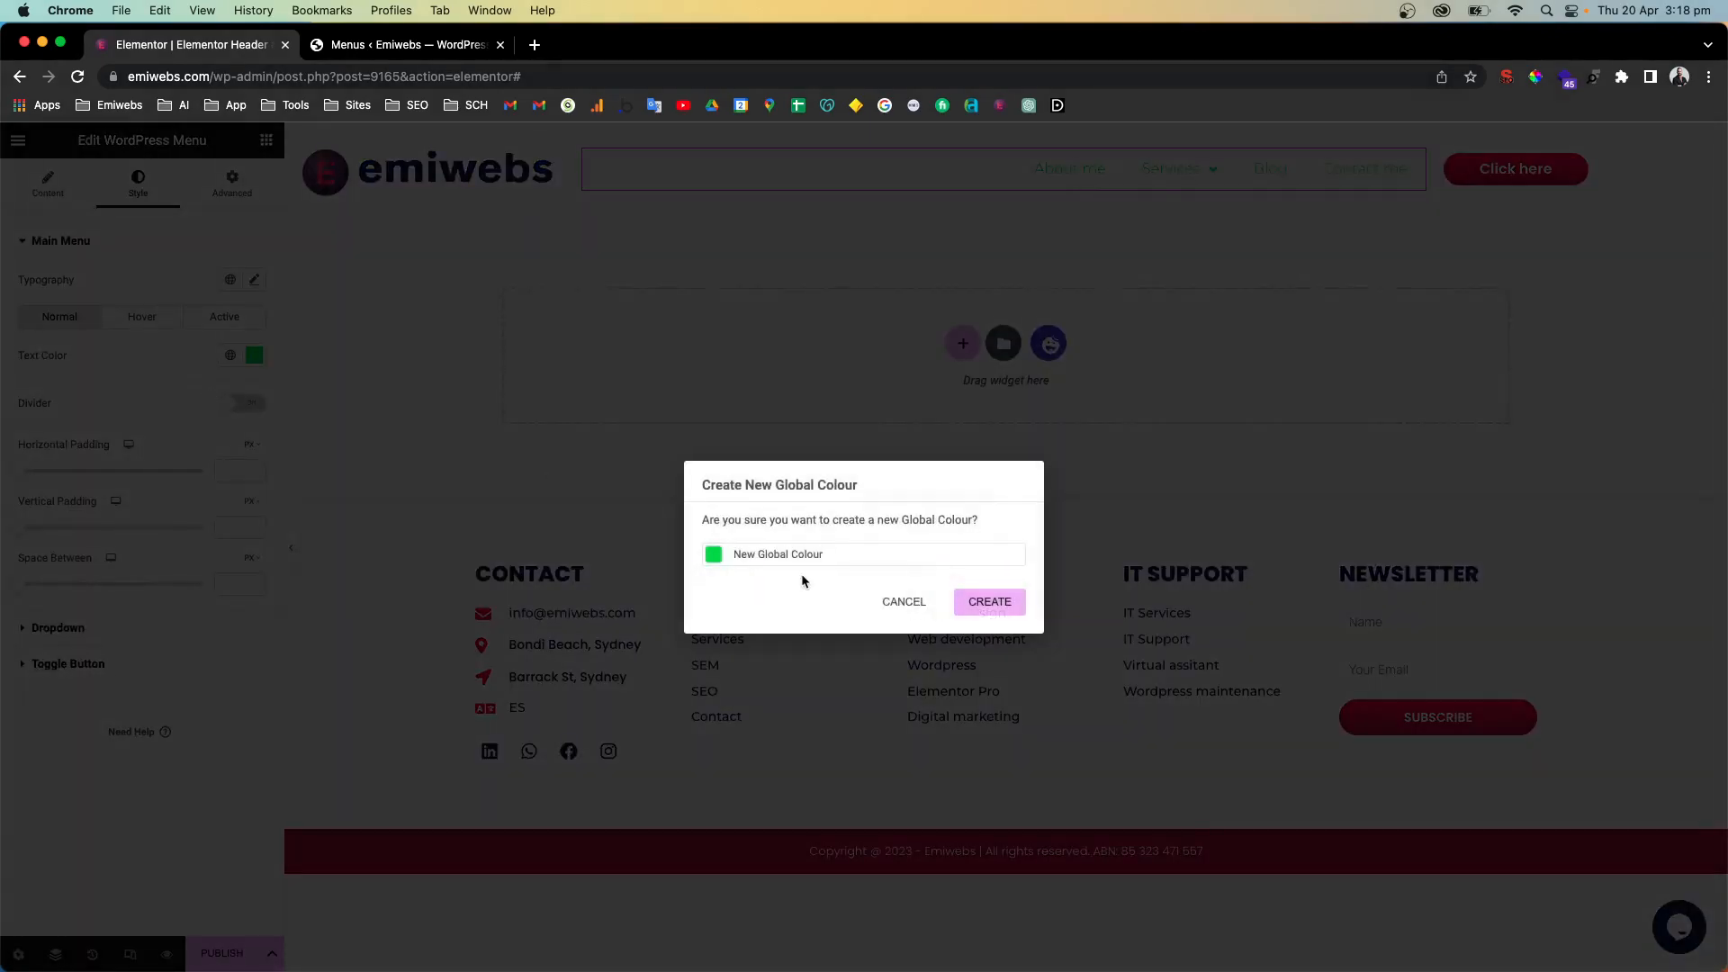
left_click(903, 602)
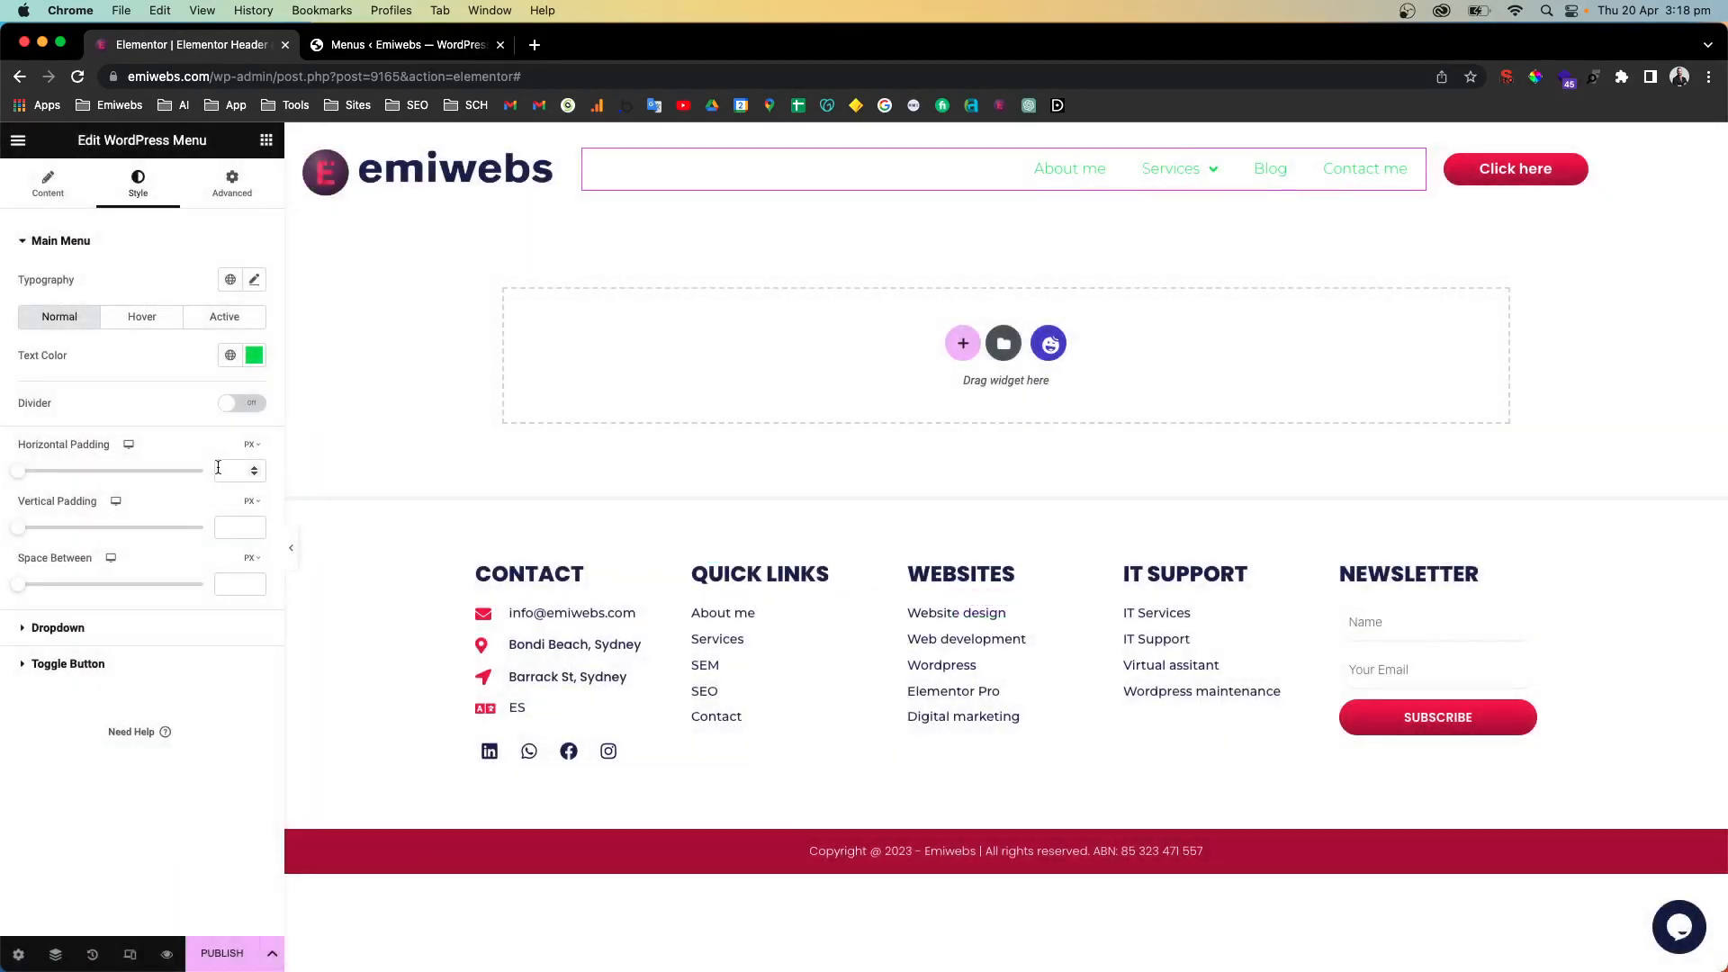
Replace the custom green menu text colour with the Dark Blue global colour
left_click(231, 357)
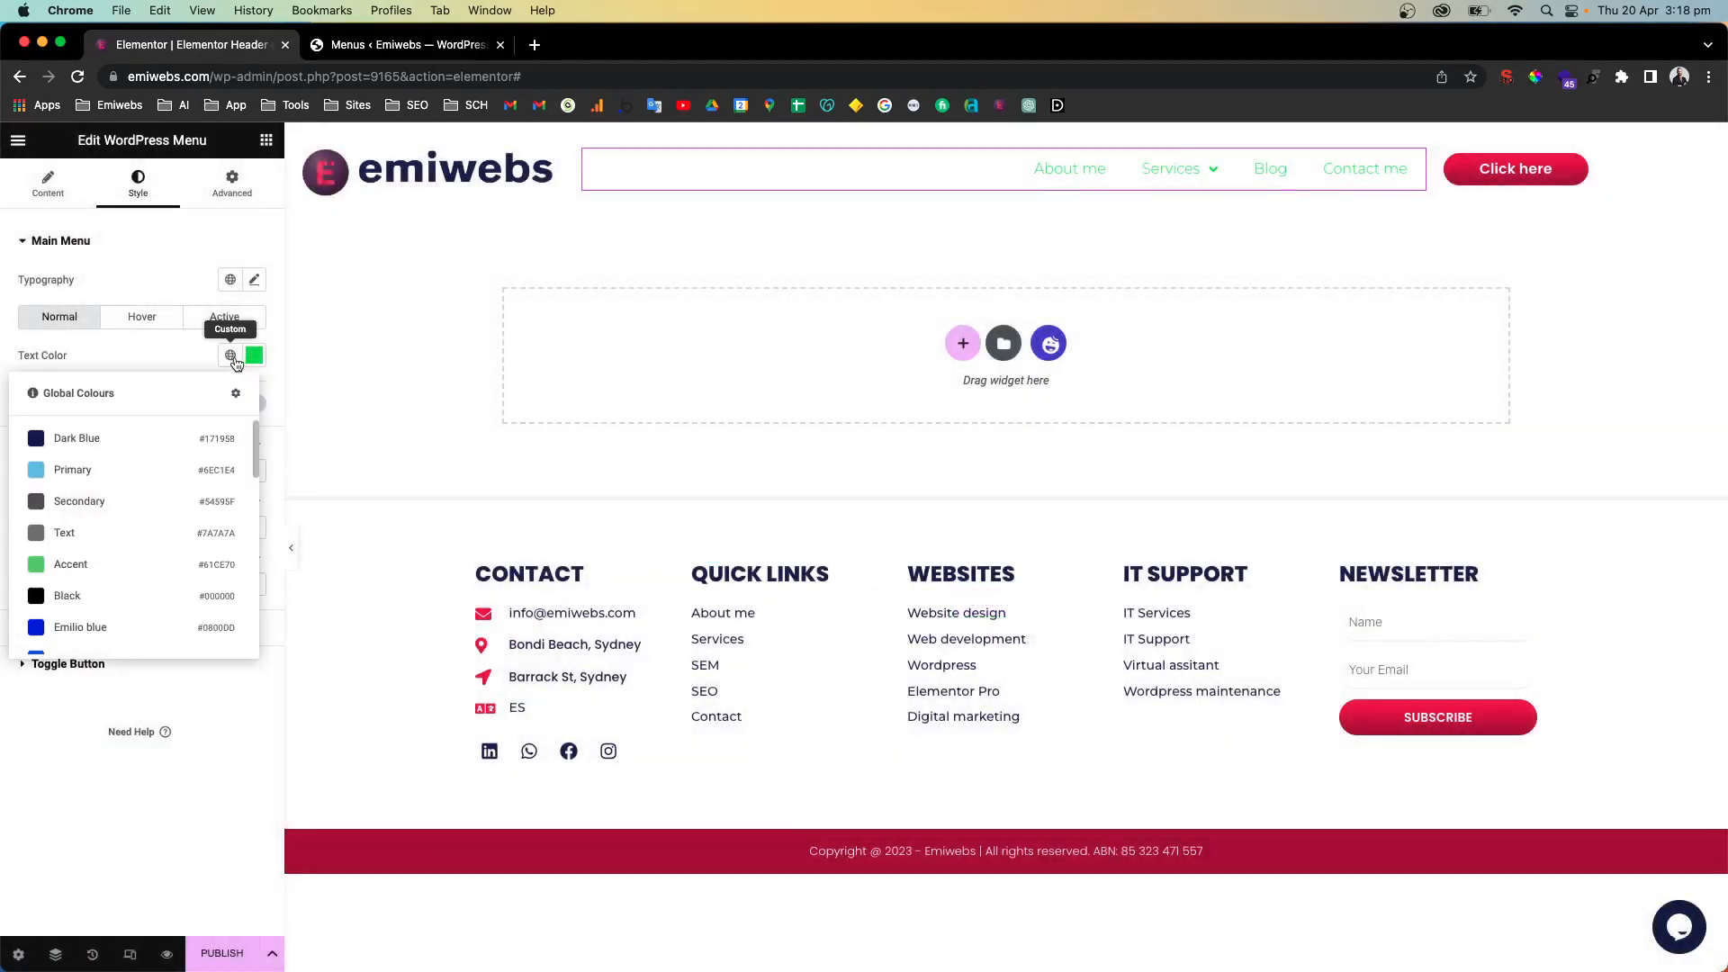
left_click(95, 439)
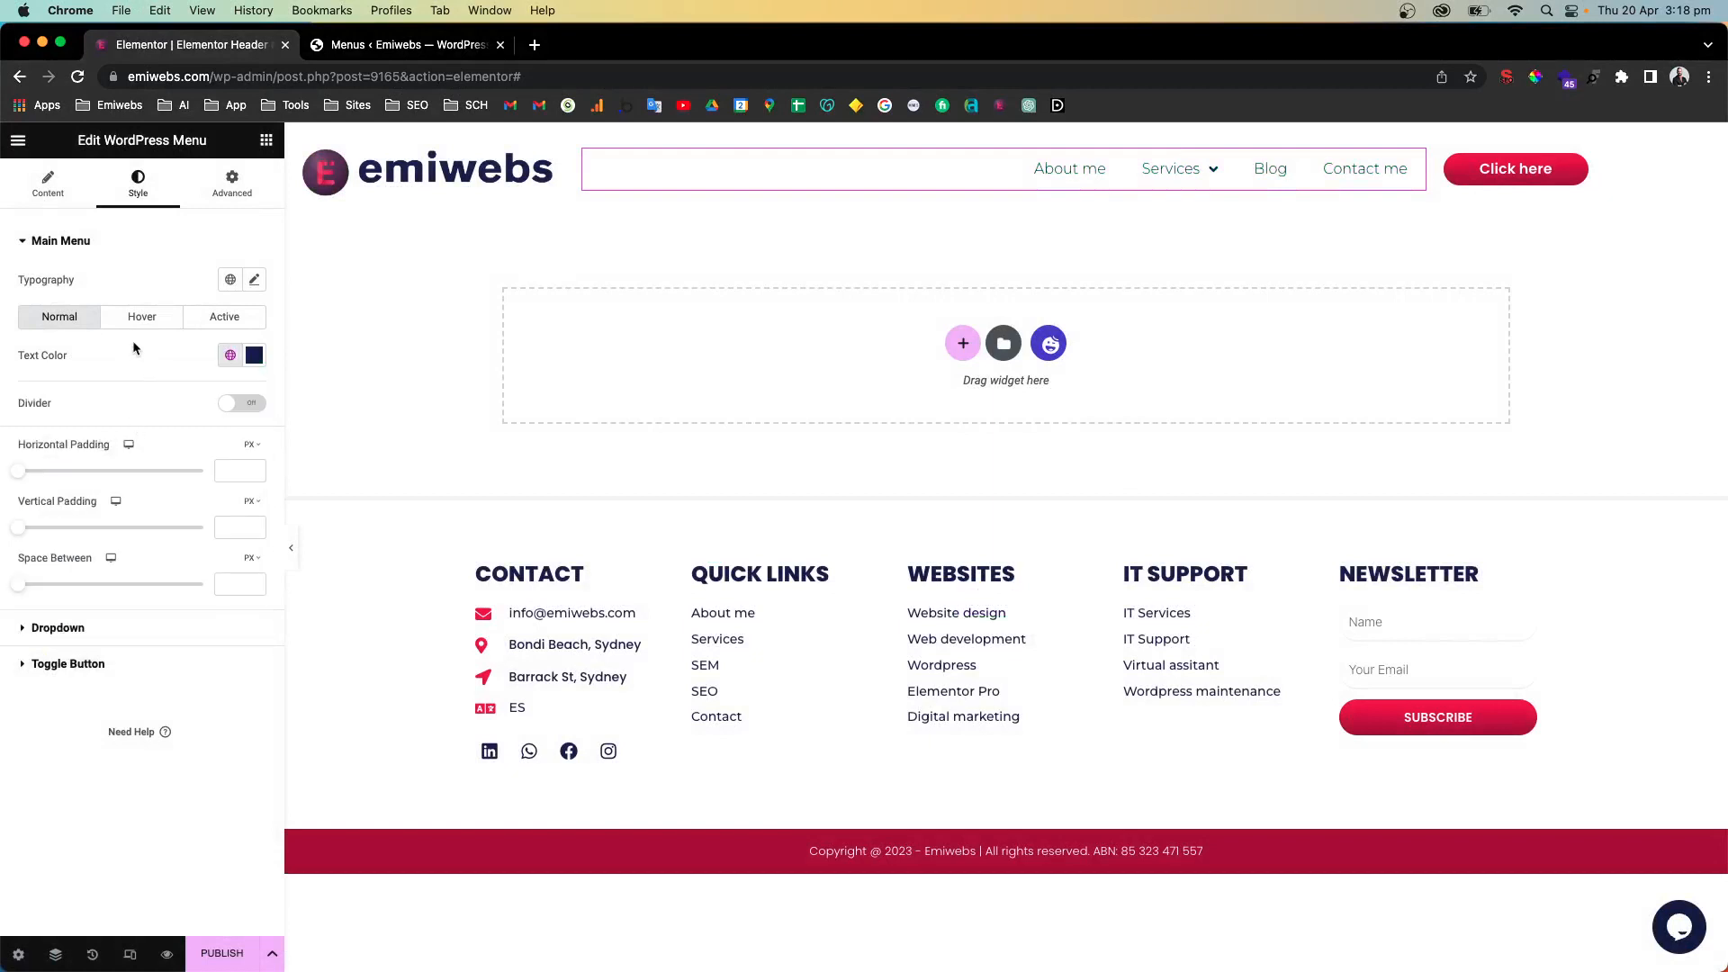
Set the main menu's hover text colour to a red global colour and its active text colour to Granate
left_click(143, 318)
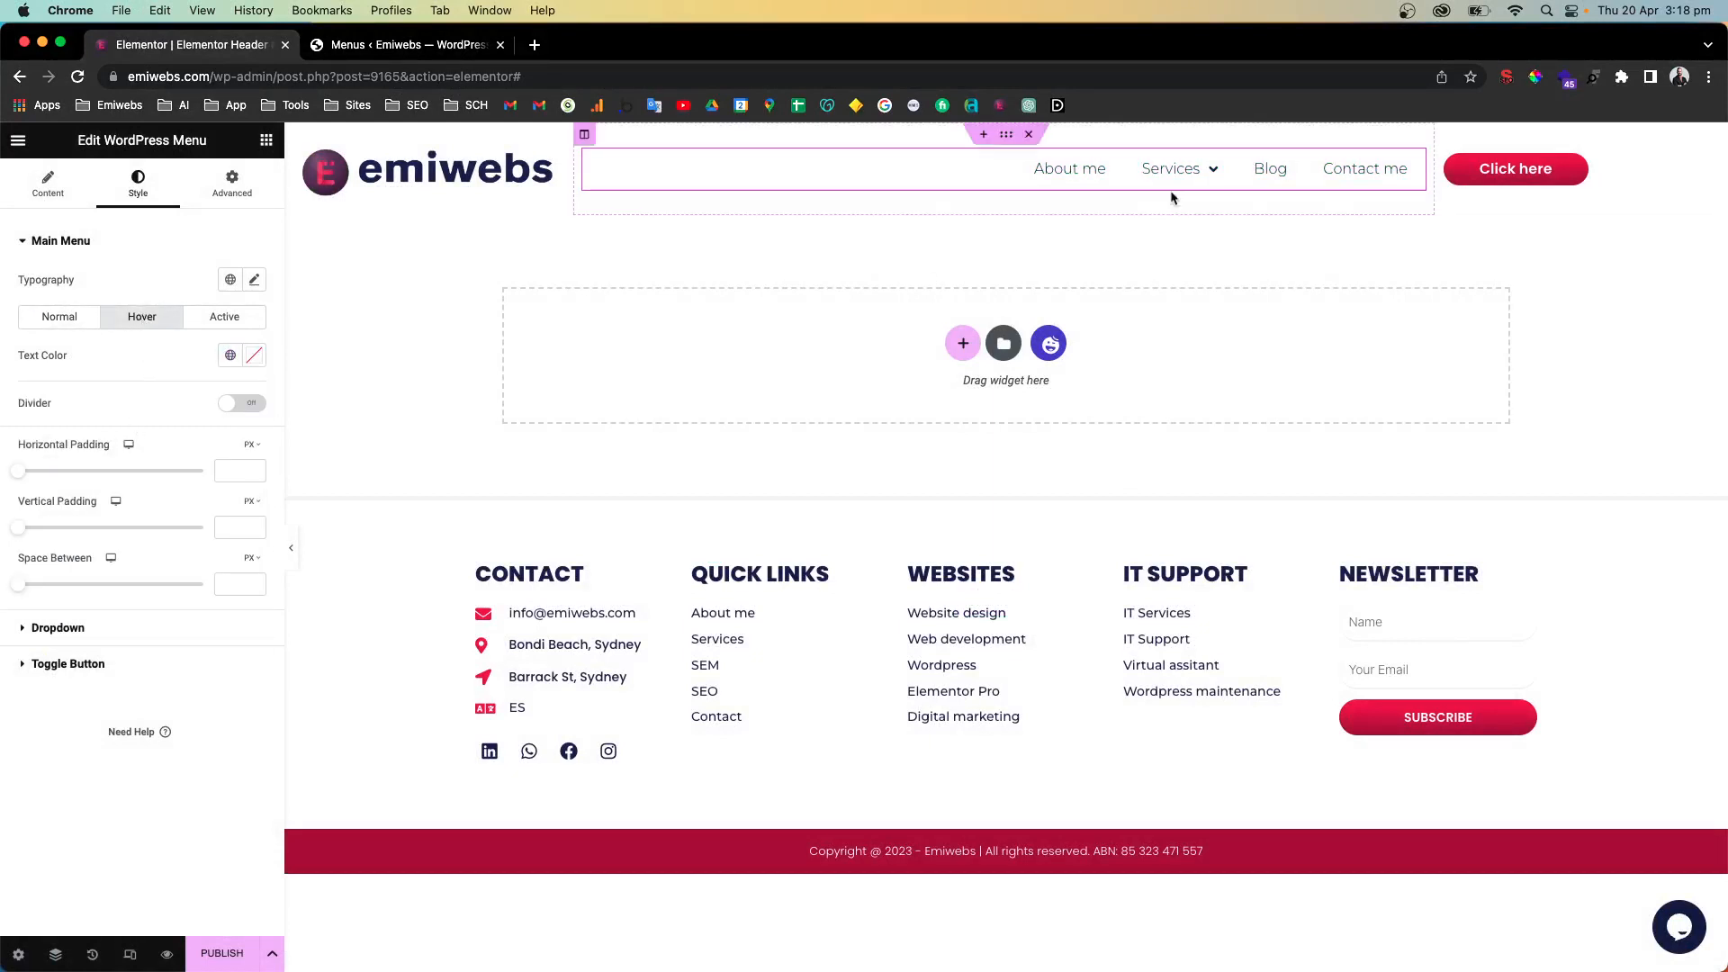
left_click(230, 356)
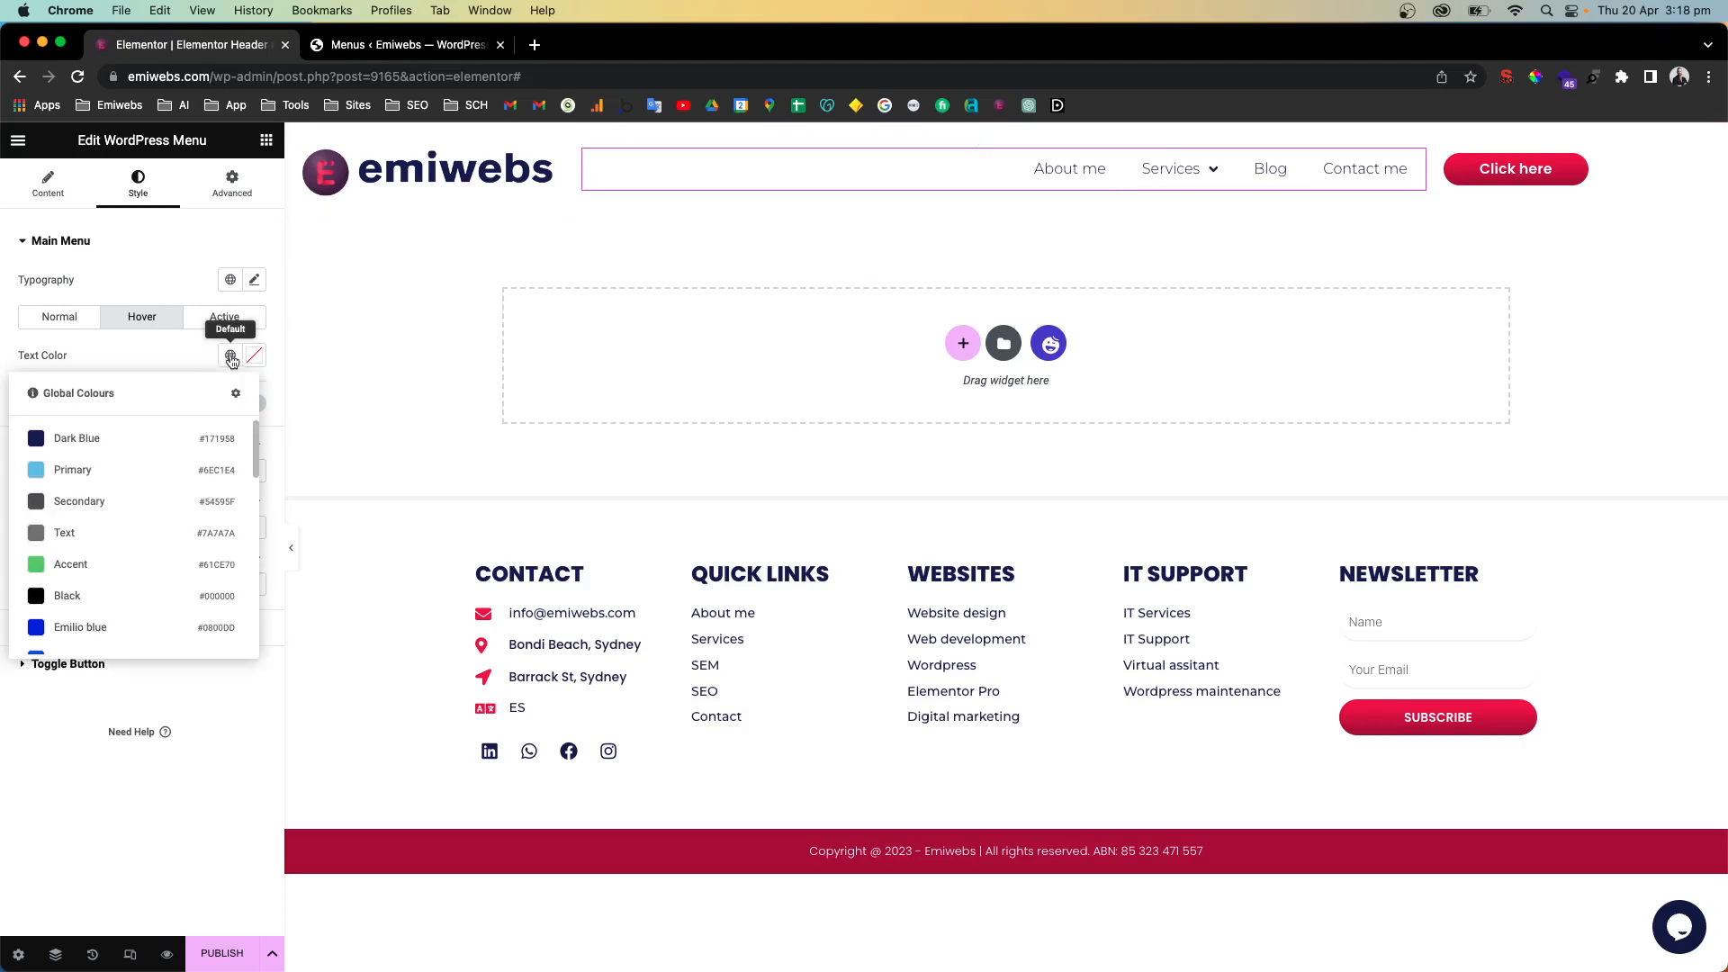
scroll(106, 576, "down", 3)
left_click(67, 613)
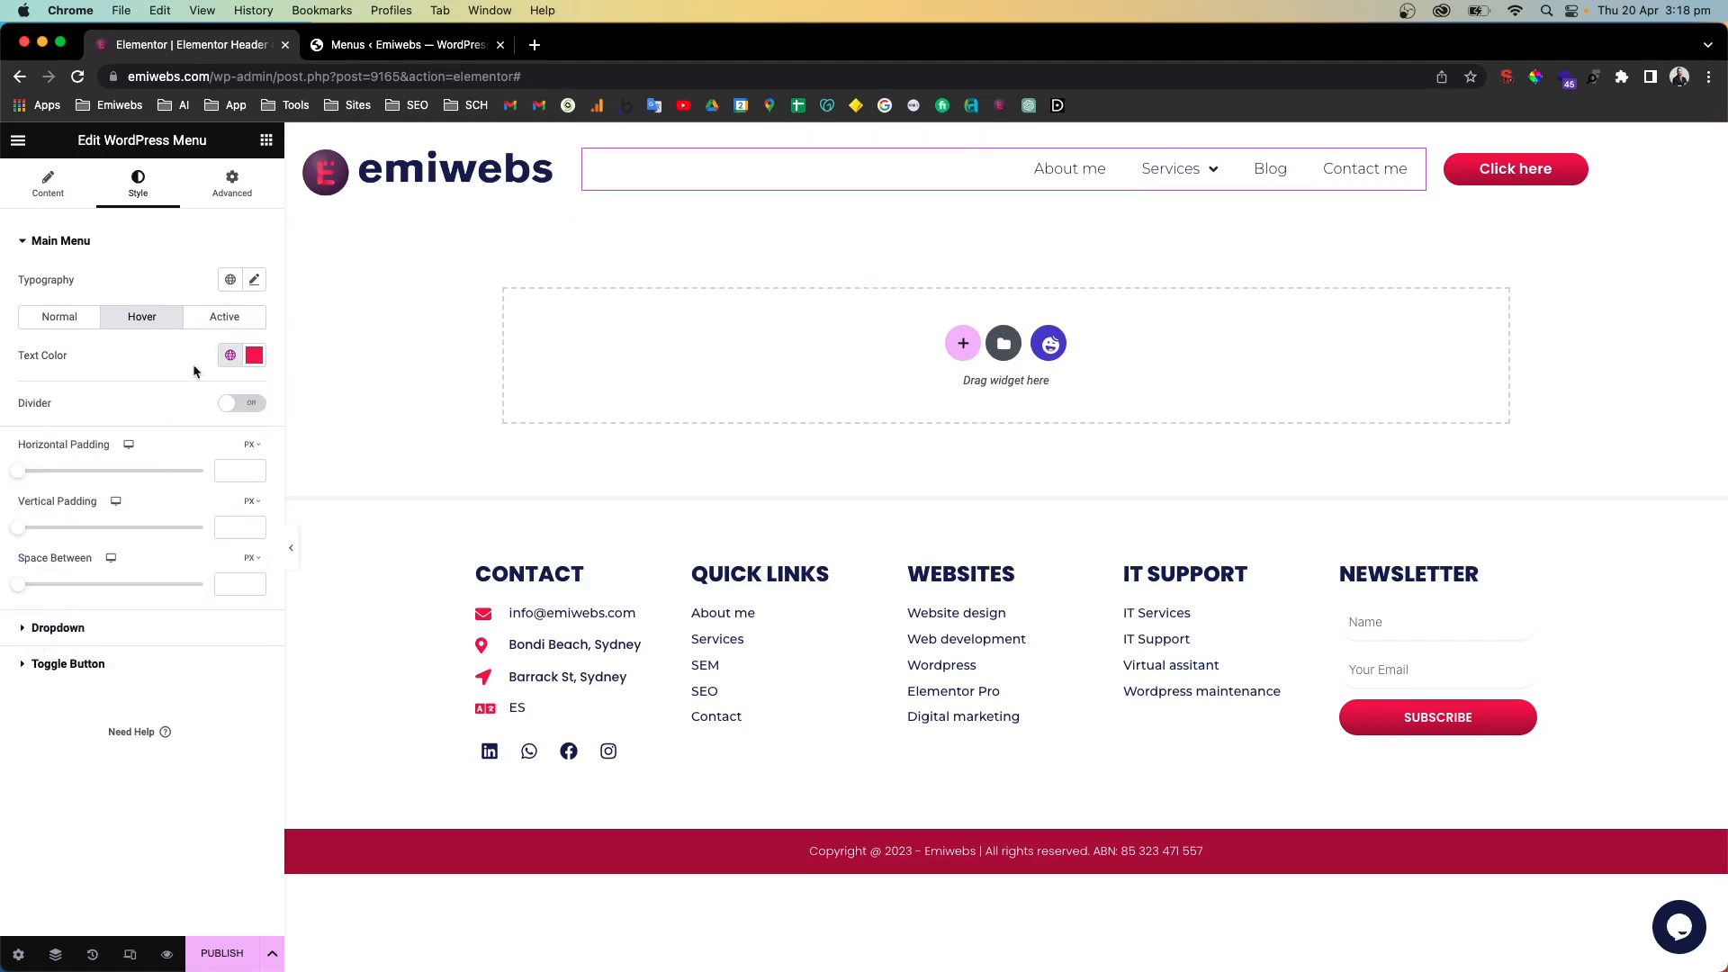
left_click(224, 317)
left_click(230, 355)
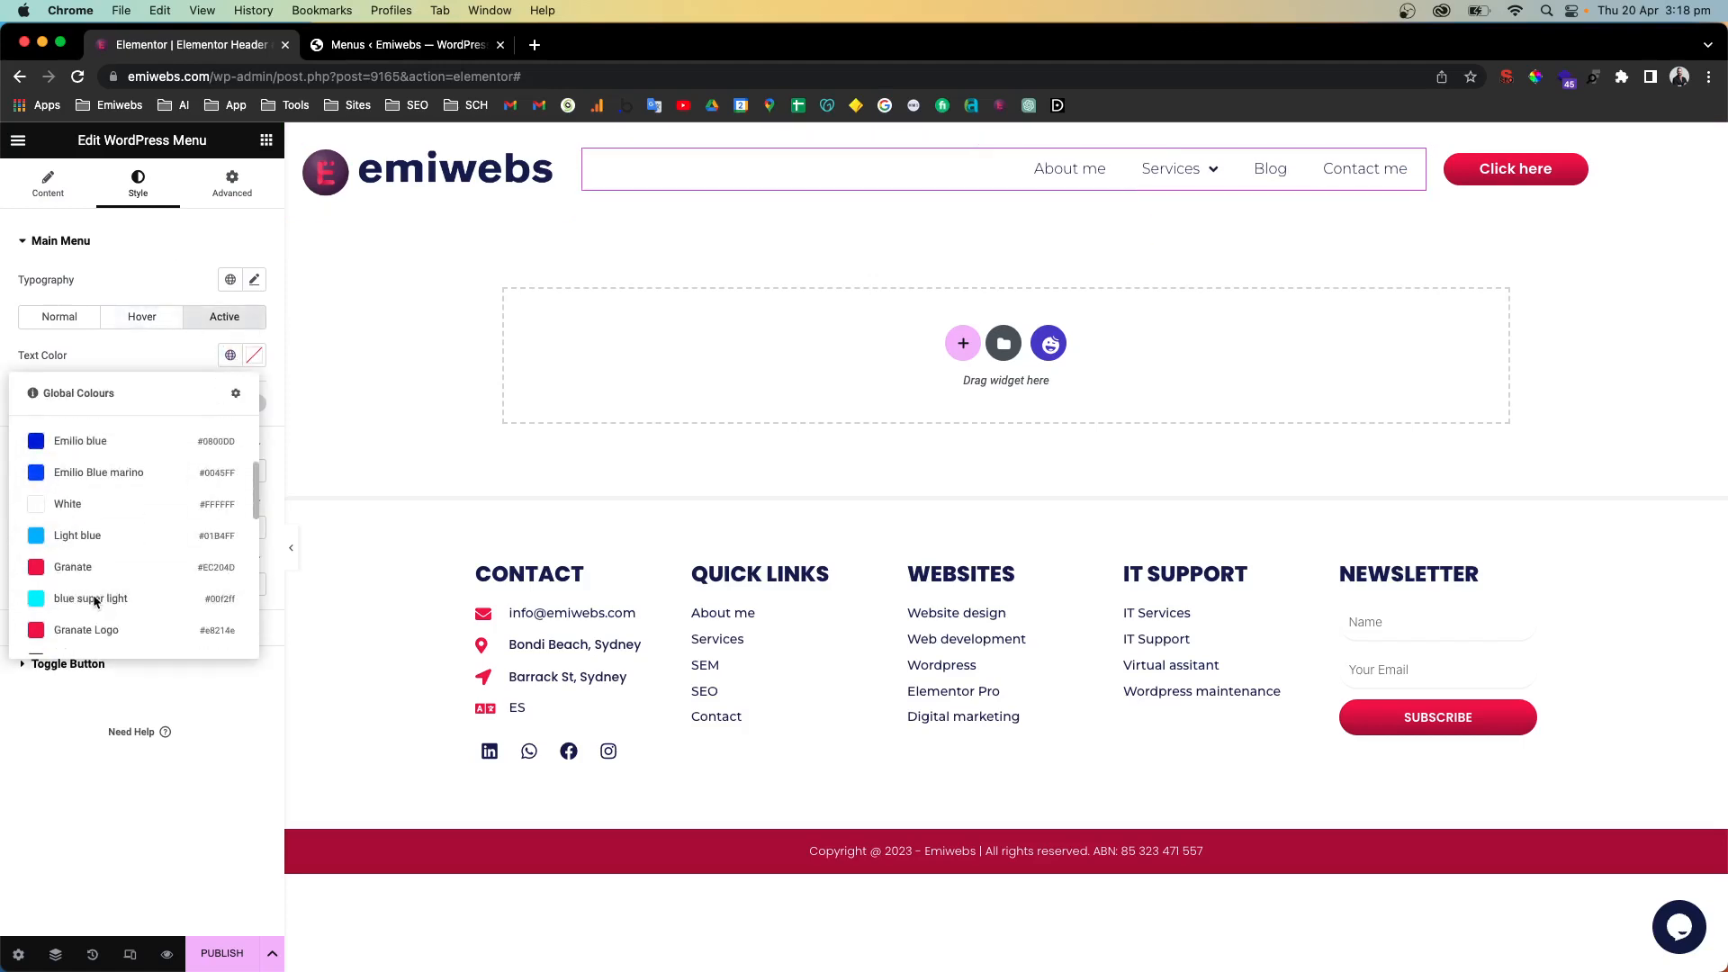
left_click(90, 570)
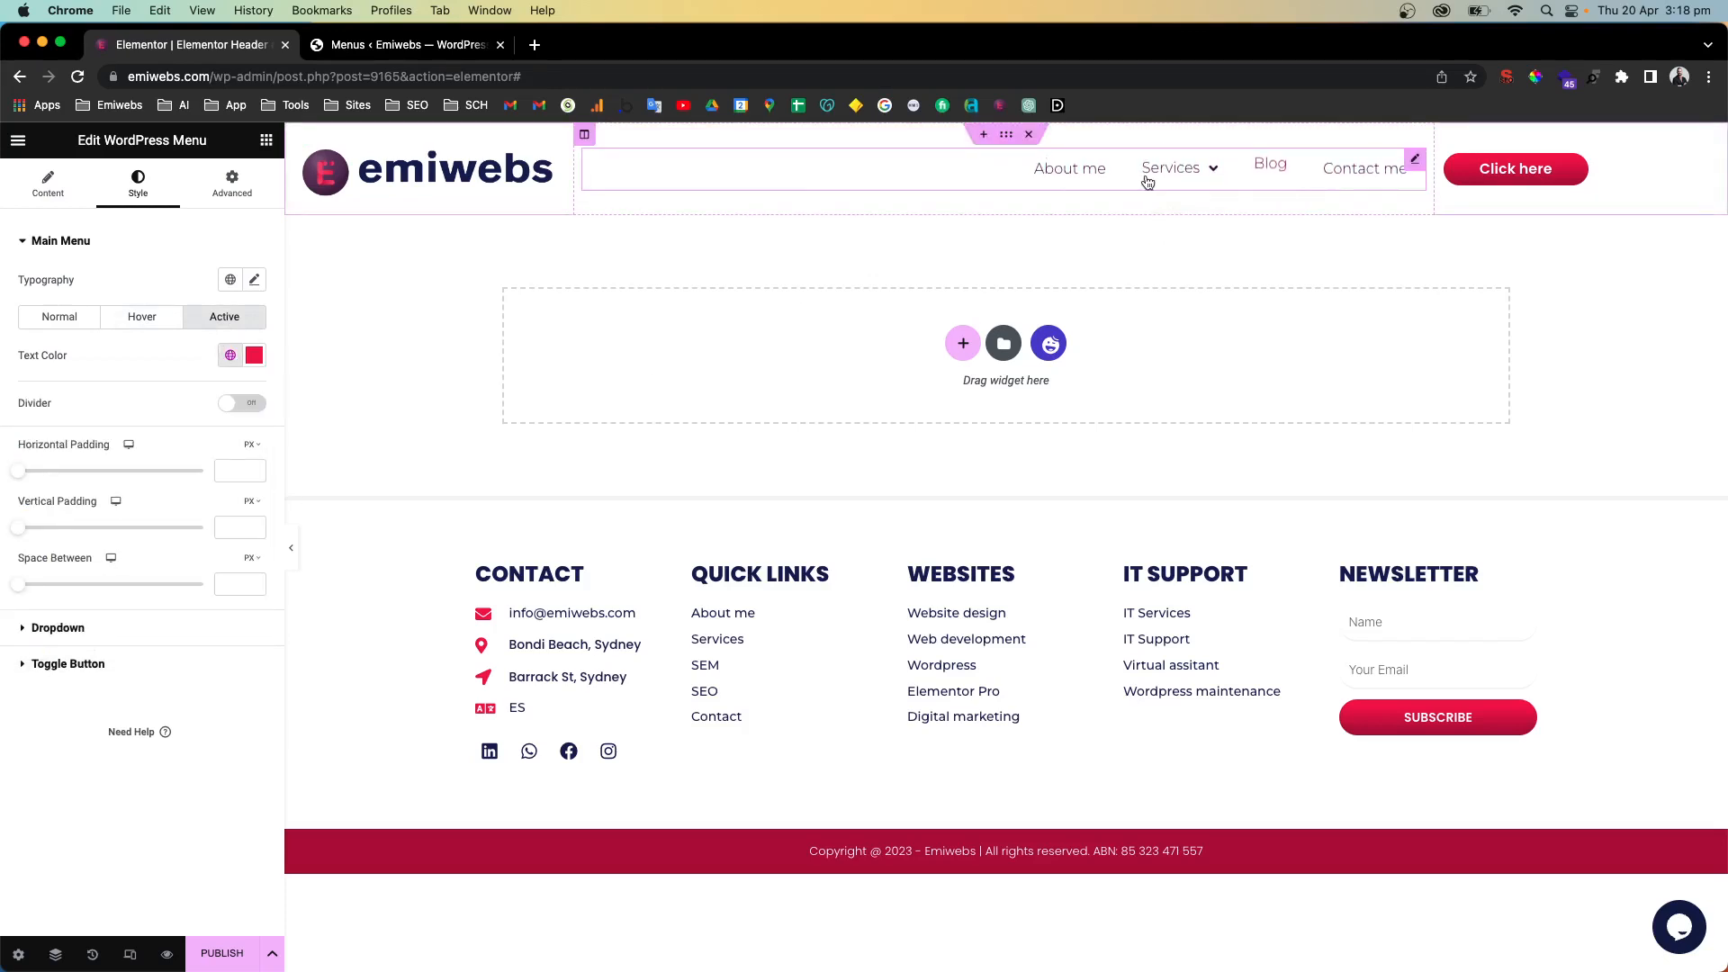
Set the main menu's typography weight to 600 (Semi Bold)
left_click(255, 281)
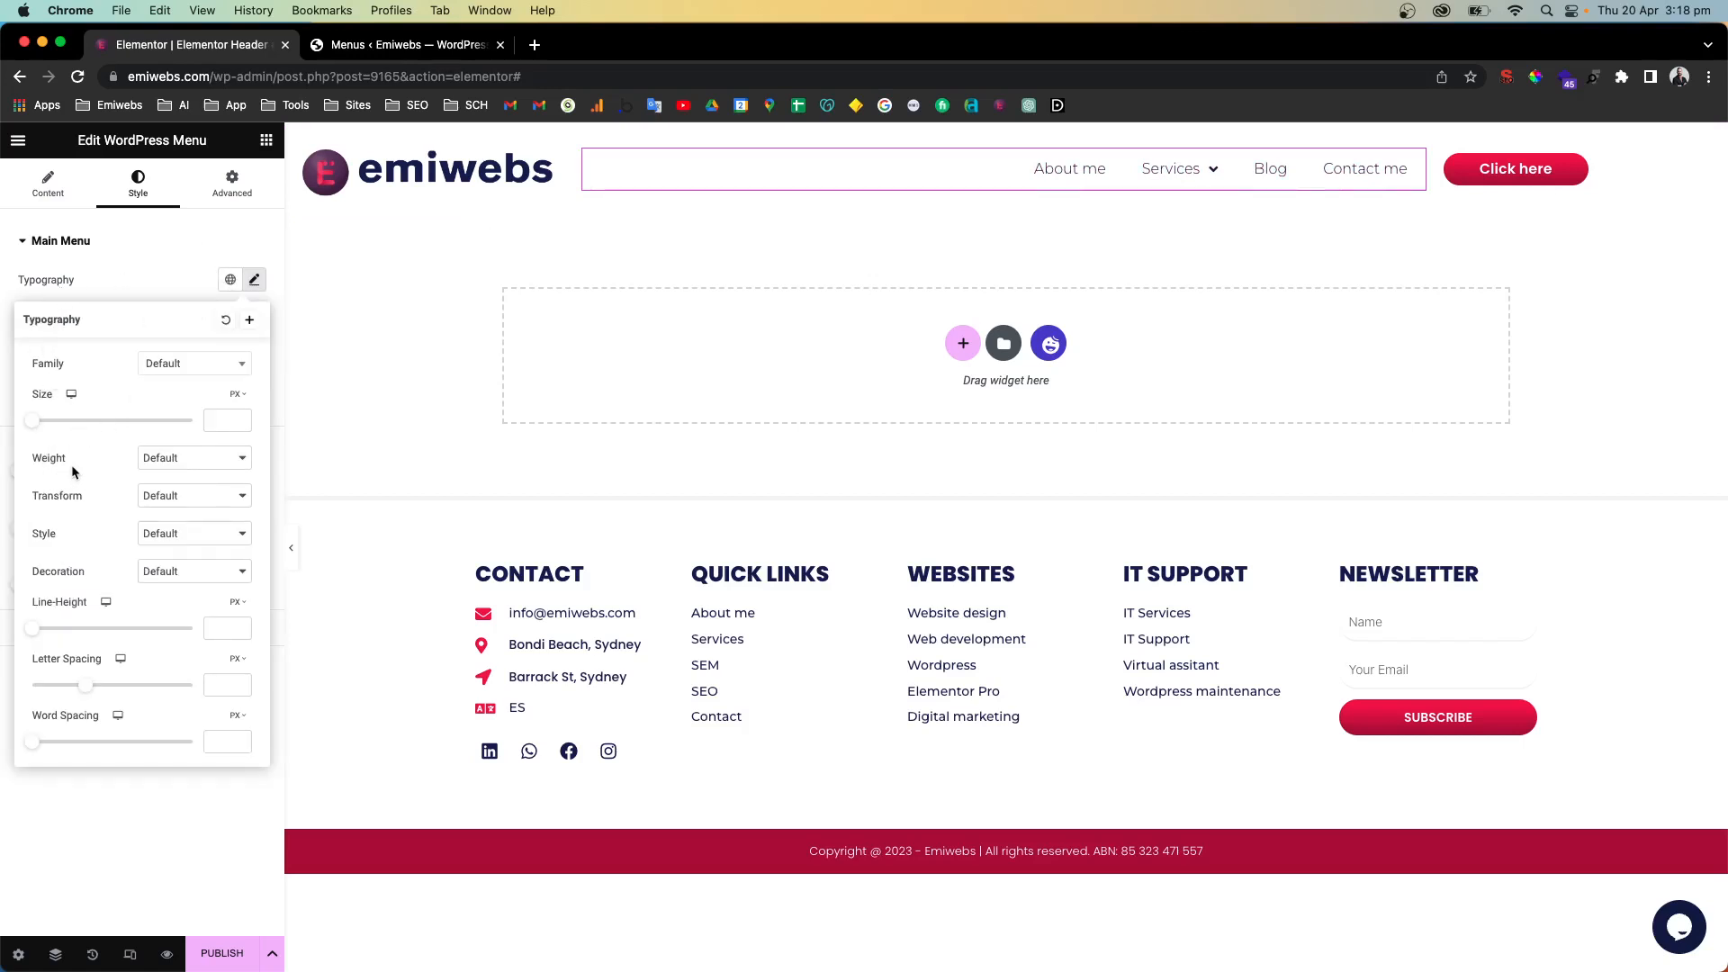
left_click(144, 469)
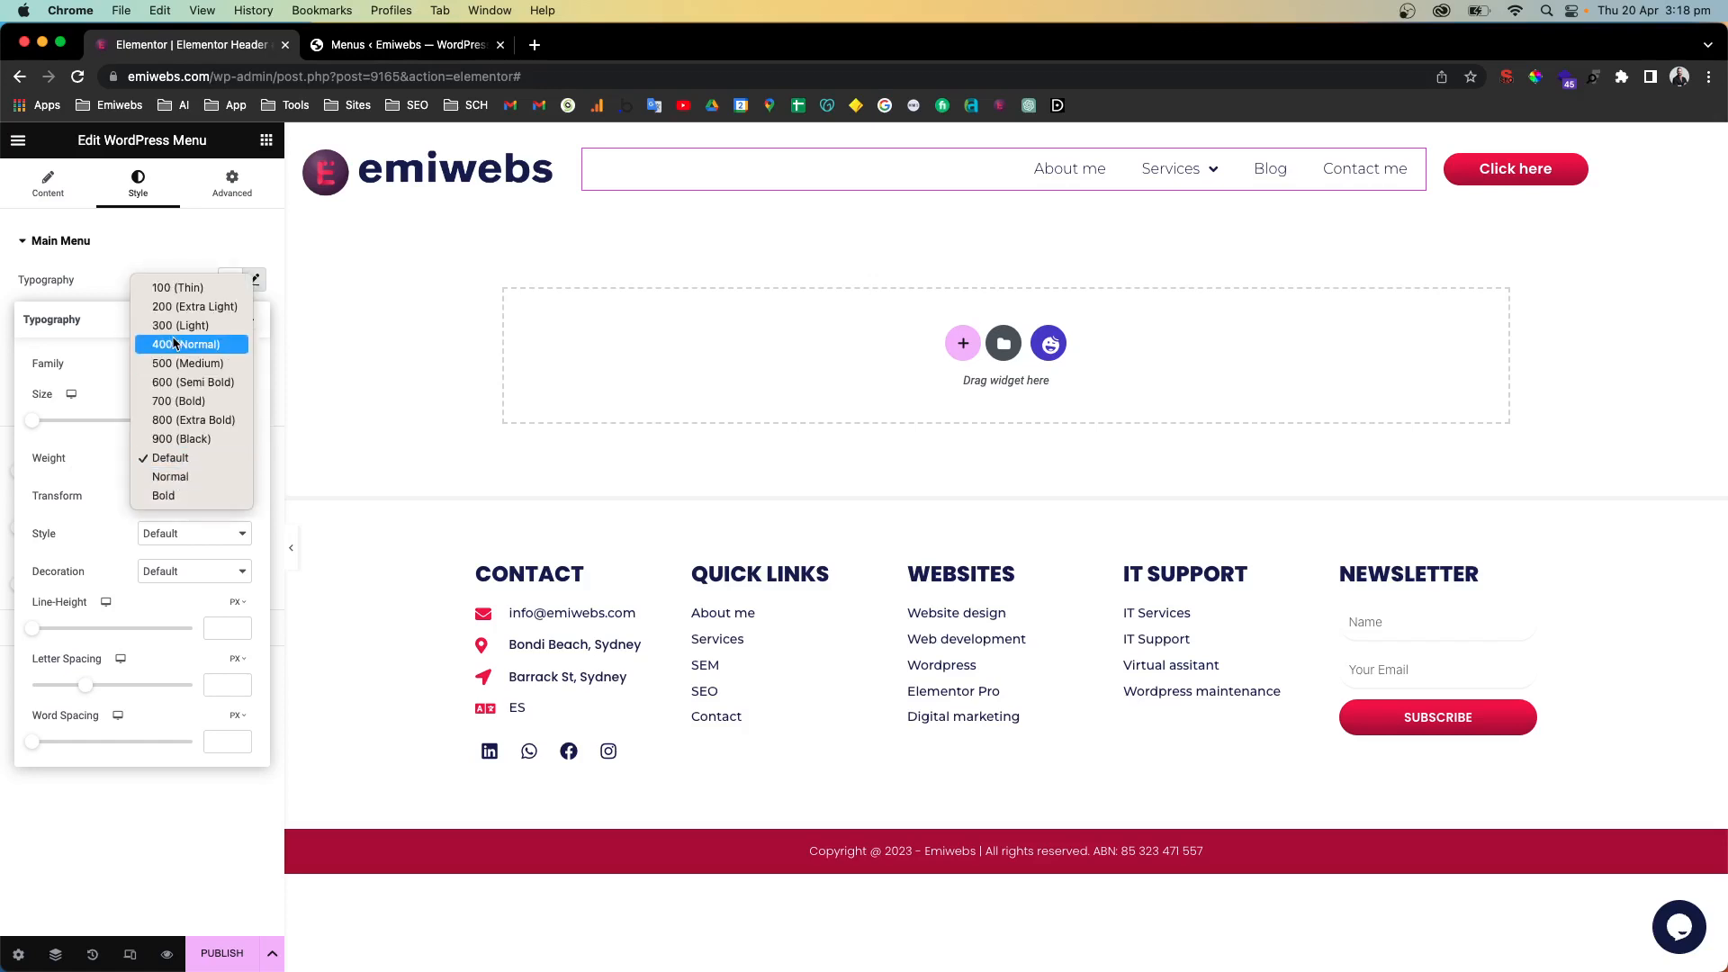
left_click(171, 382)
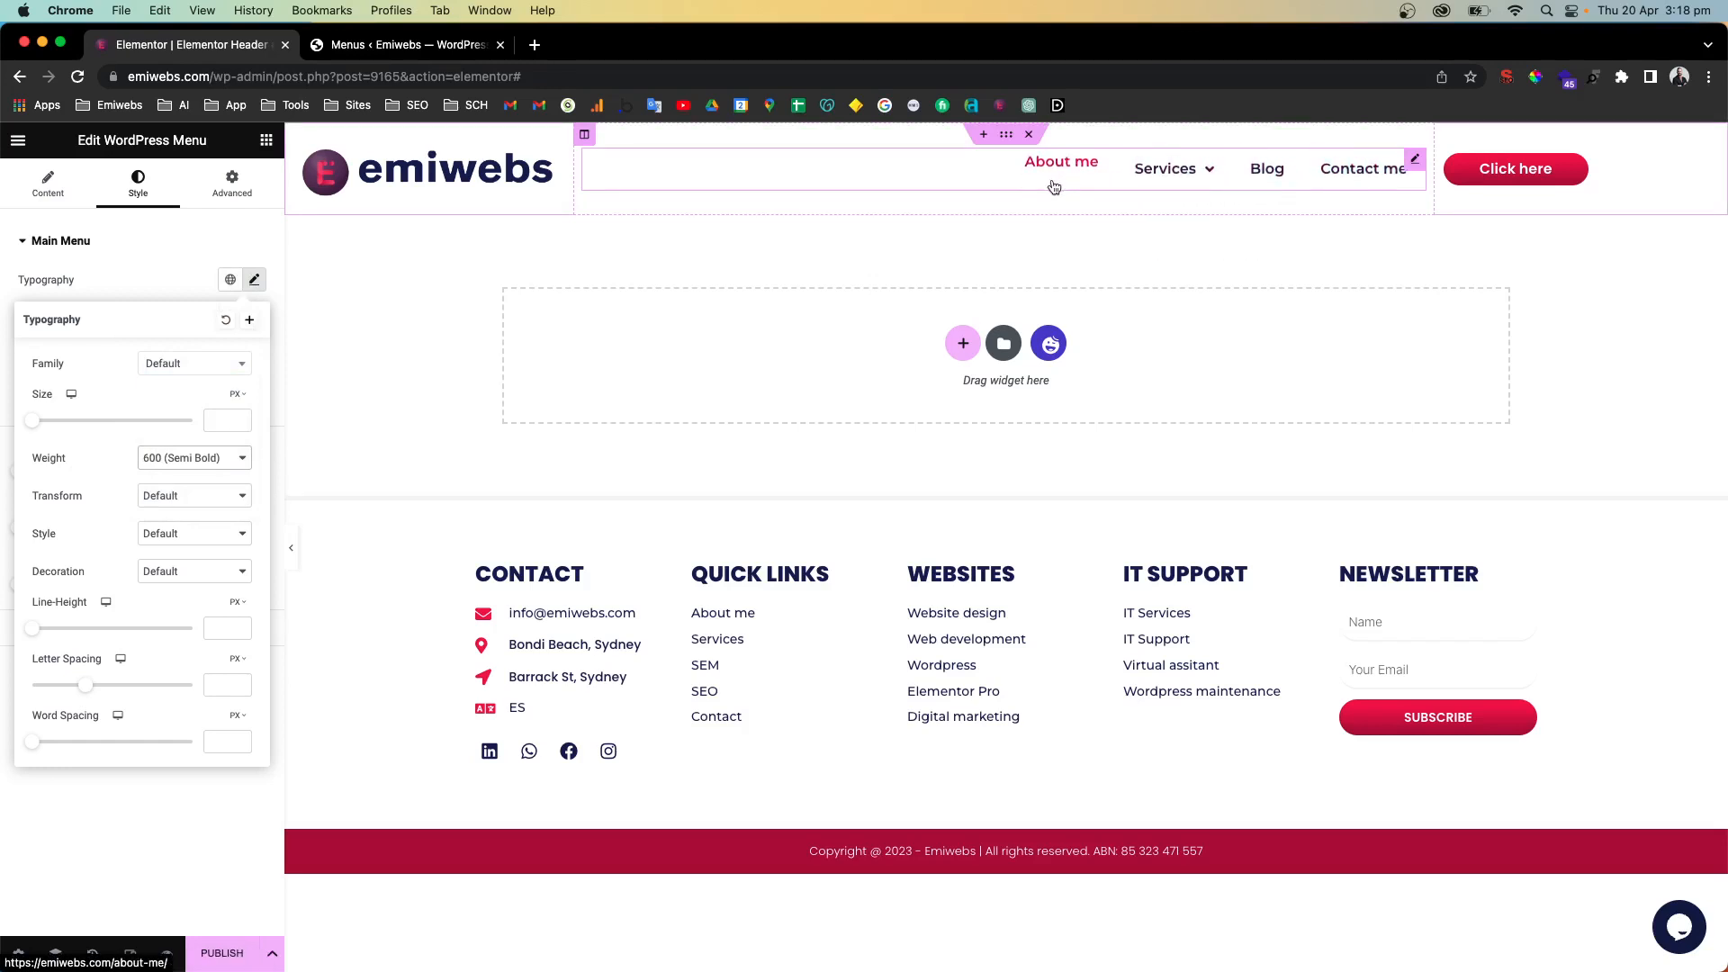
left_click(754, 289)
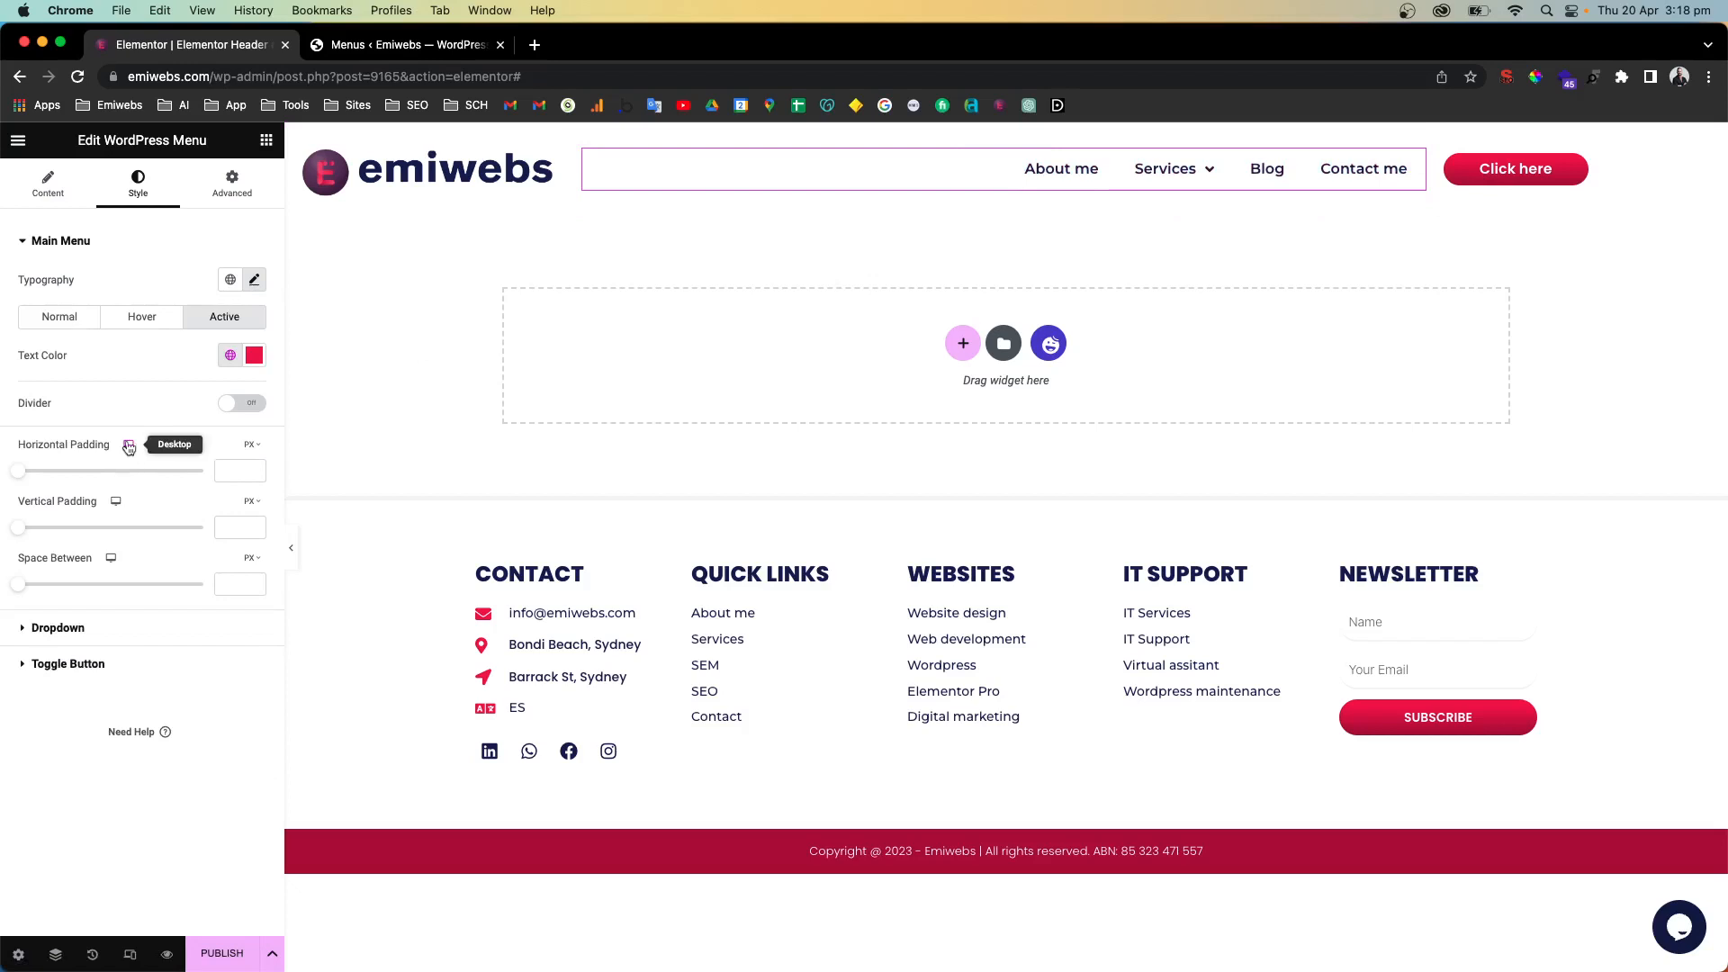
Try the main menu's divider and a vertical padding of 20 px, and reset both to their defaults
left_click(36, 406)
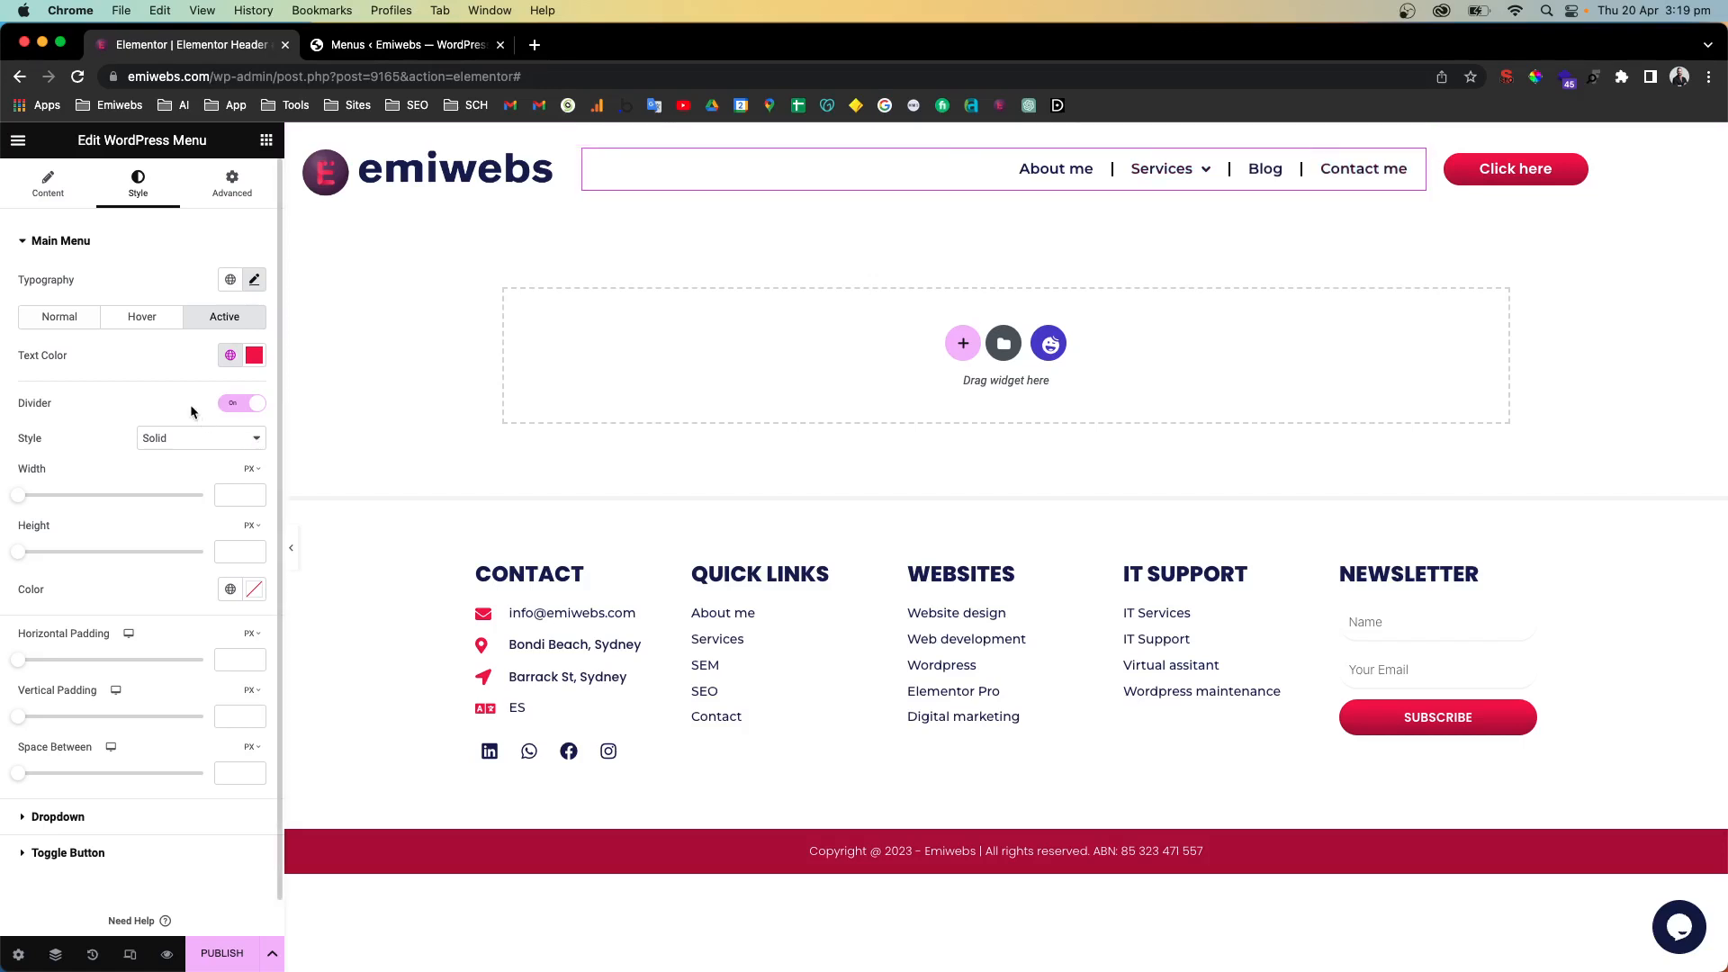
left_click(239, 406)
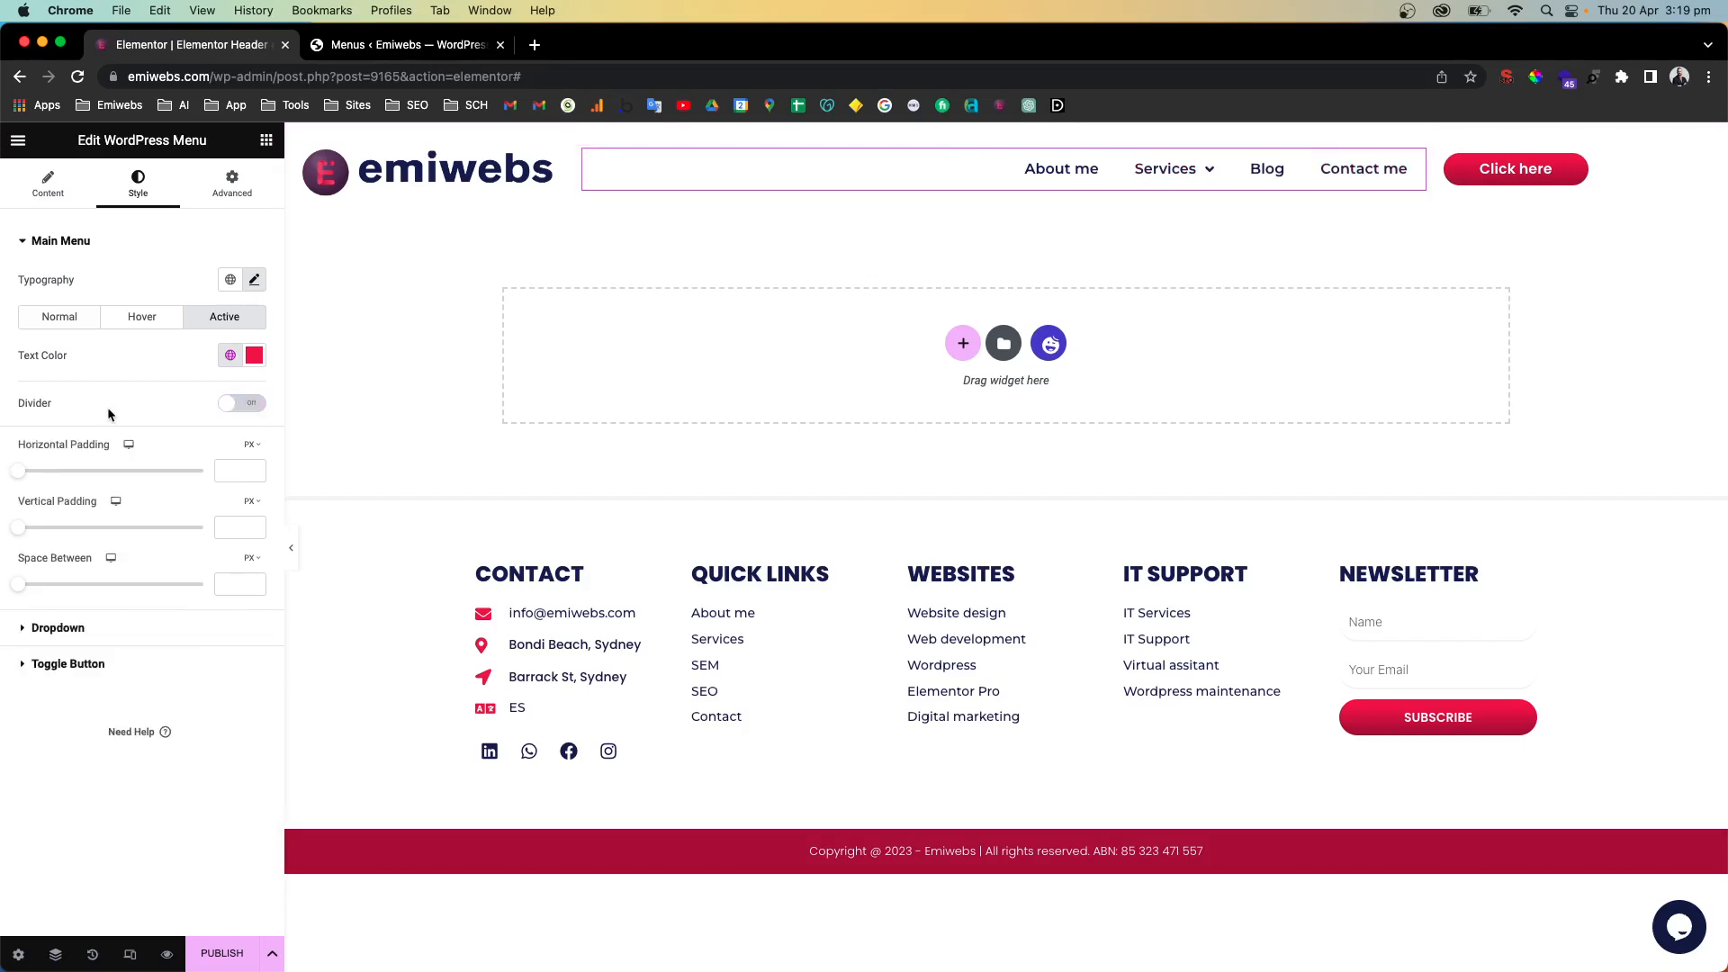
left_click_drag(19, 477, 92, 530)
key("BackSpace")
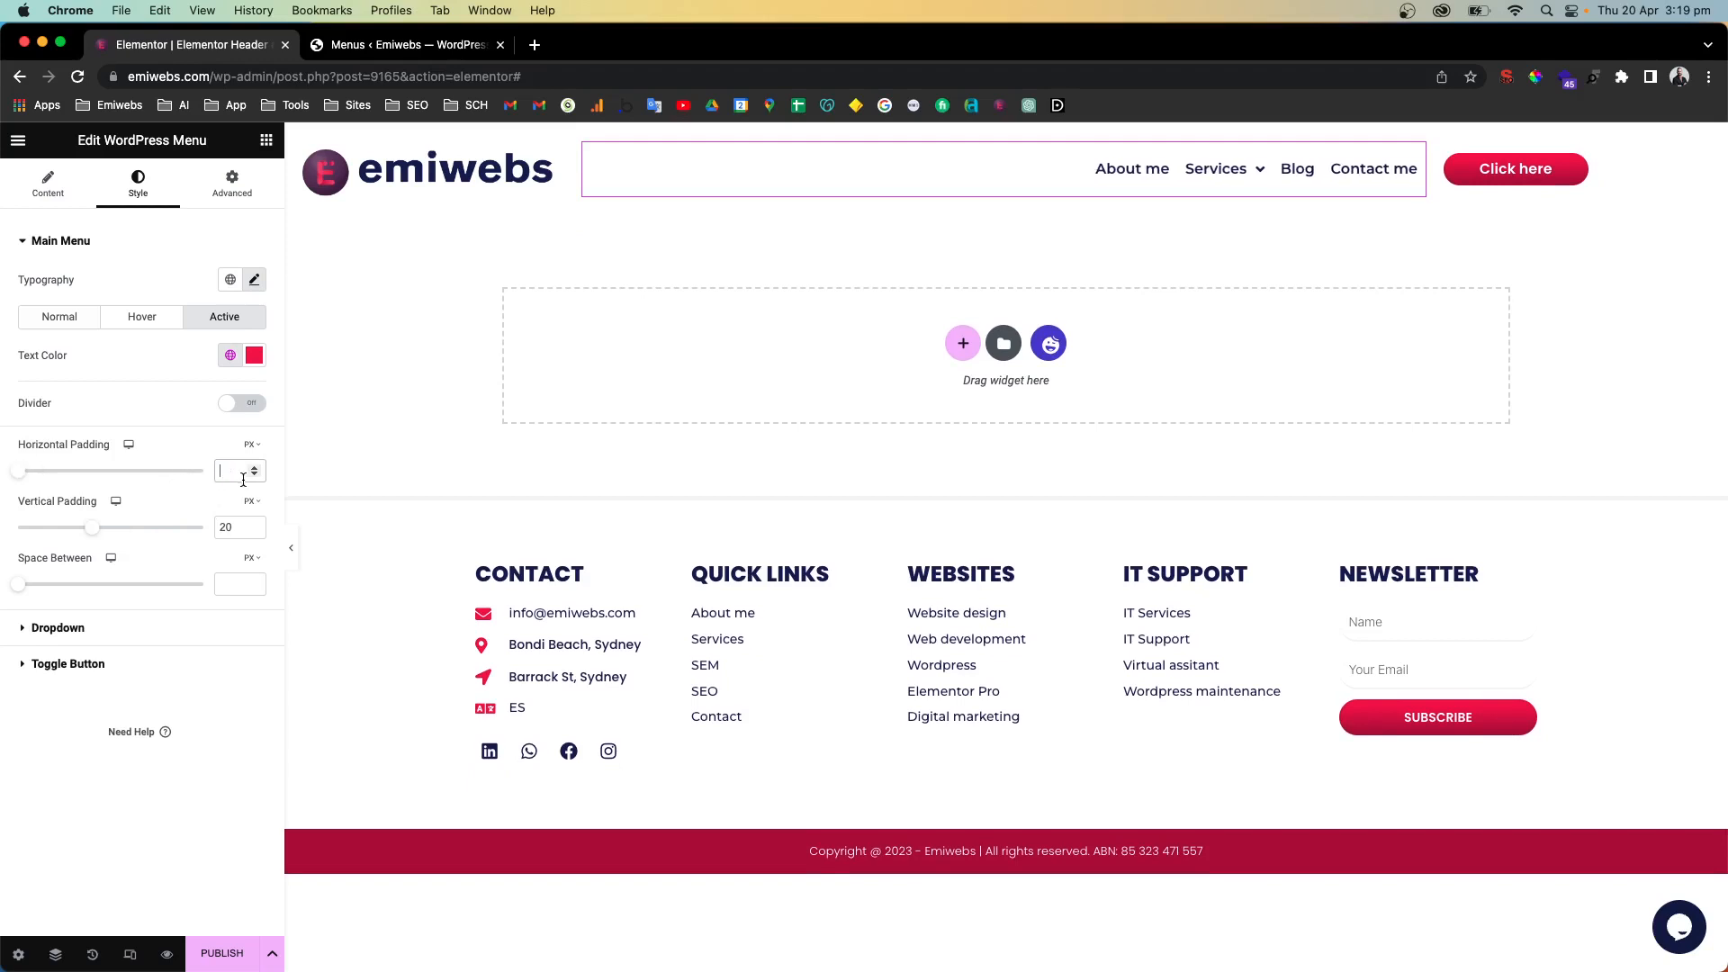
left_click_drag(234, 526, 206, 535)
key("BackSpace")
left_click(229, 583)
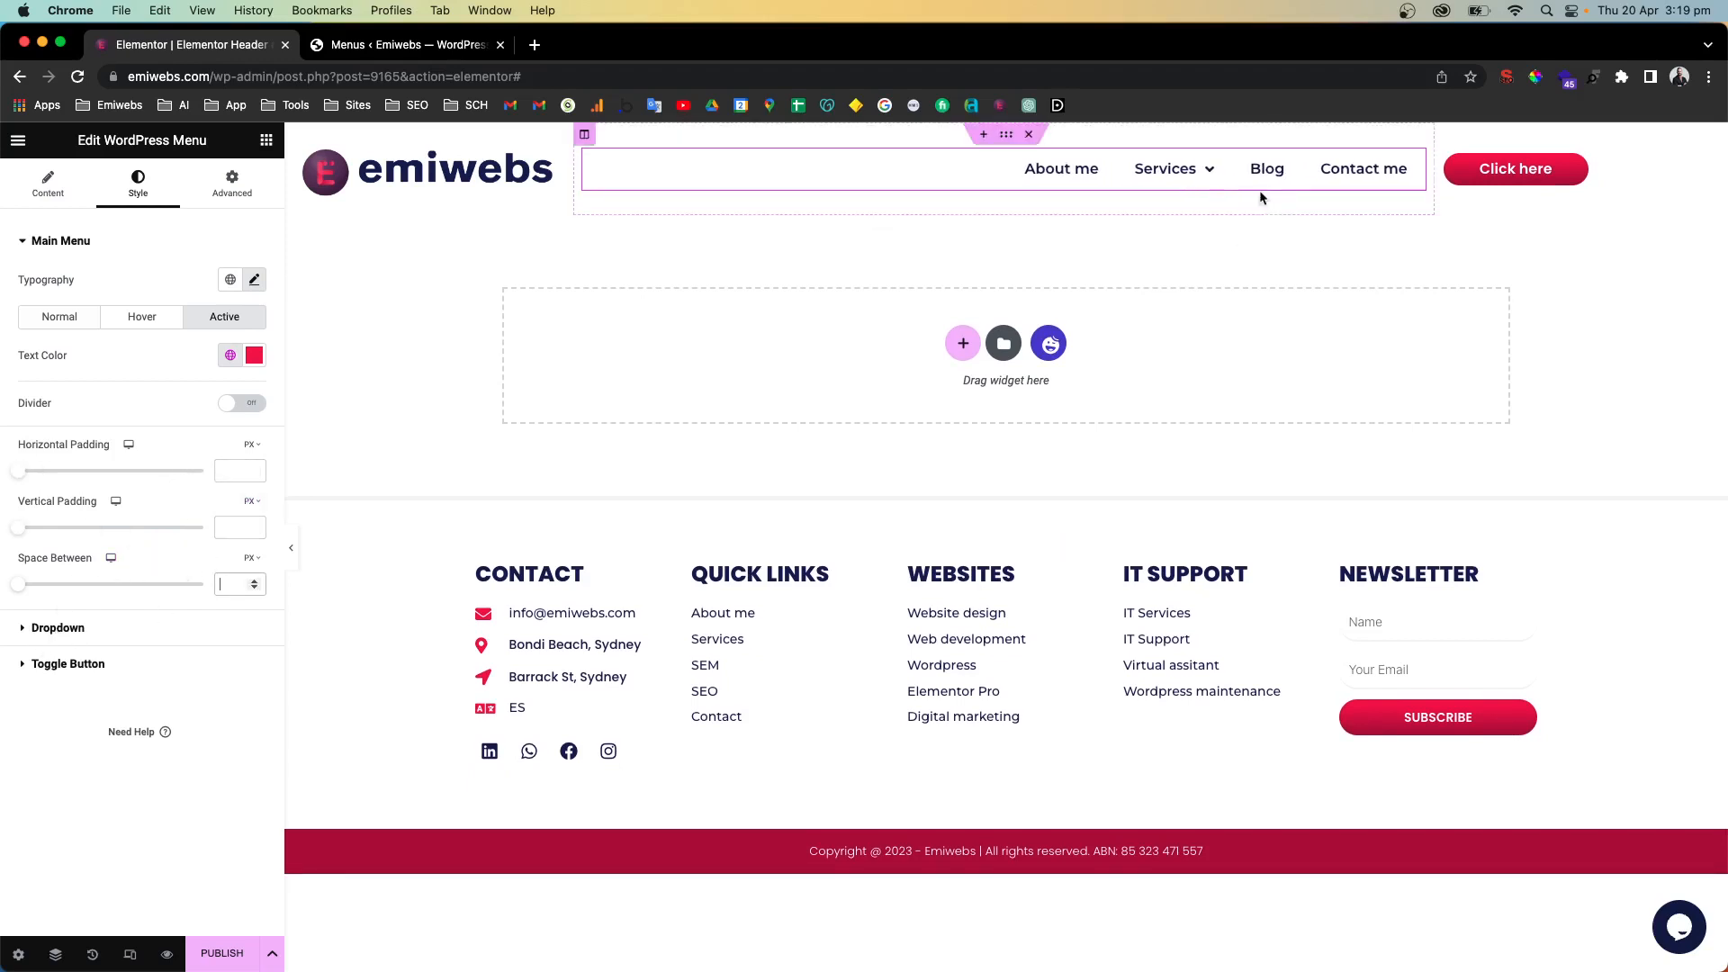
Set the submenu dropdown's normal background colour to Dark Blue and its text colour to White
mouse_move(1174, 176)
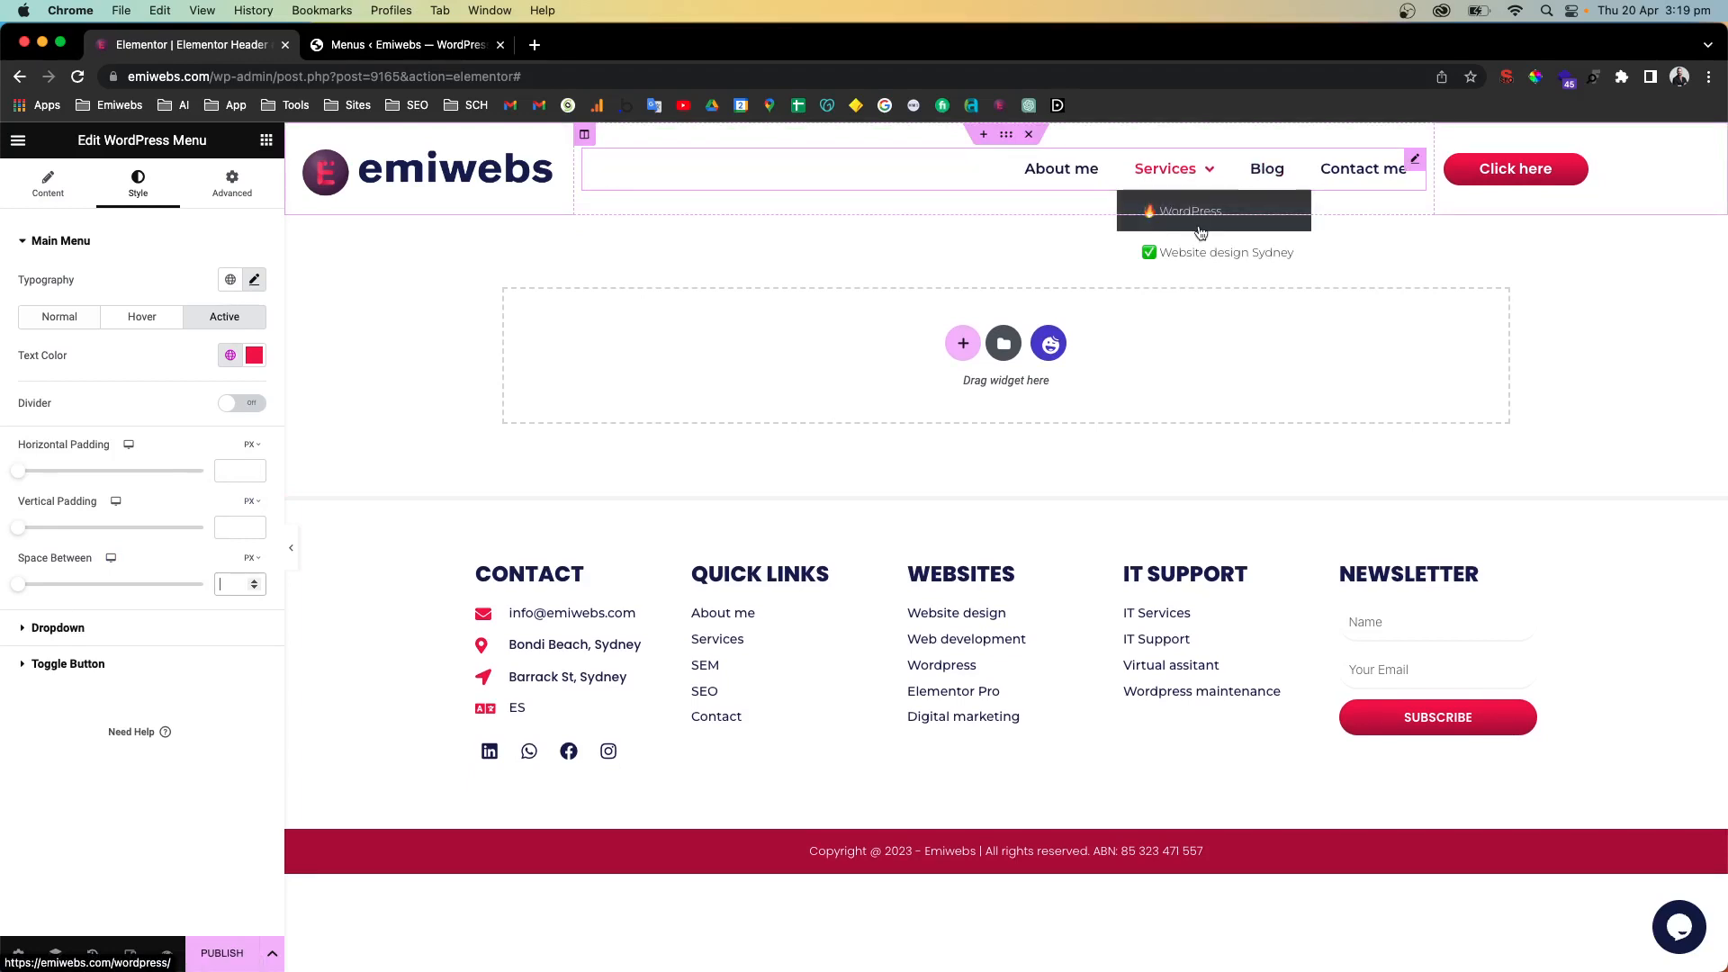
left_click(25, 630)
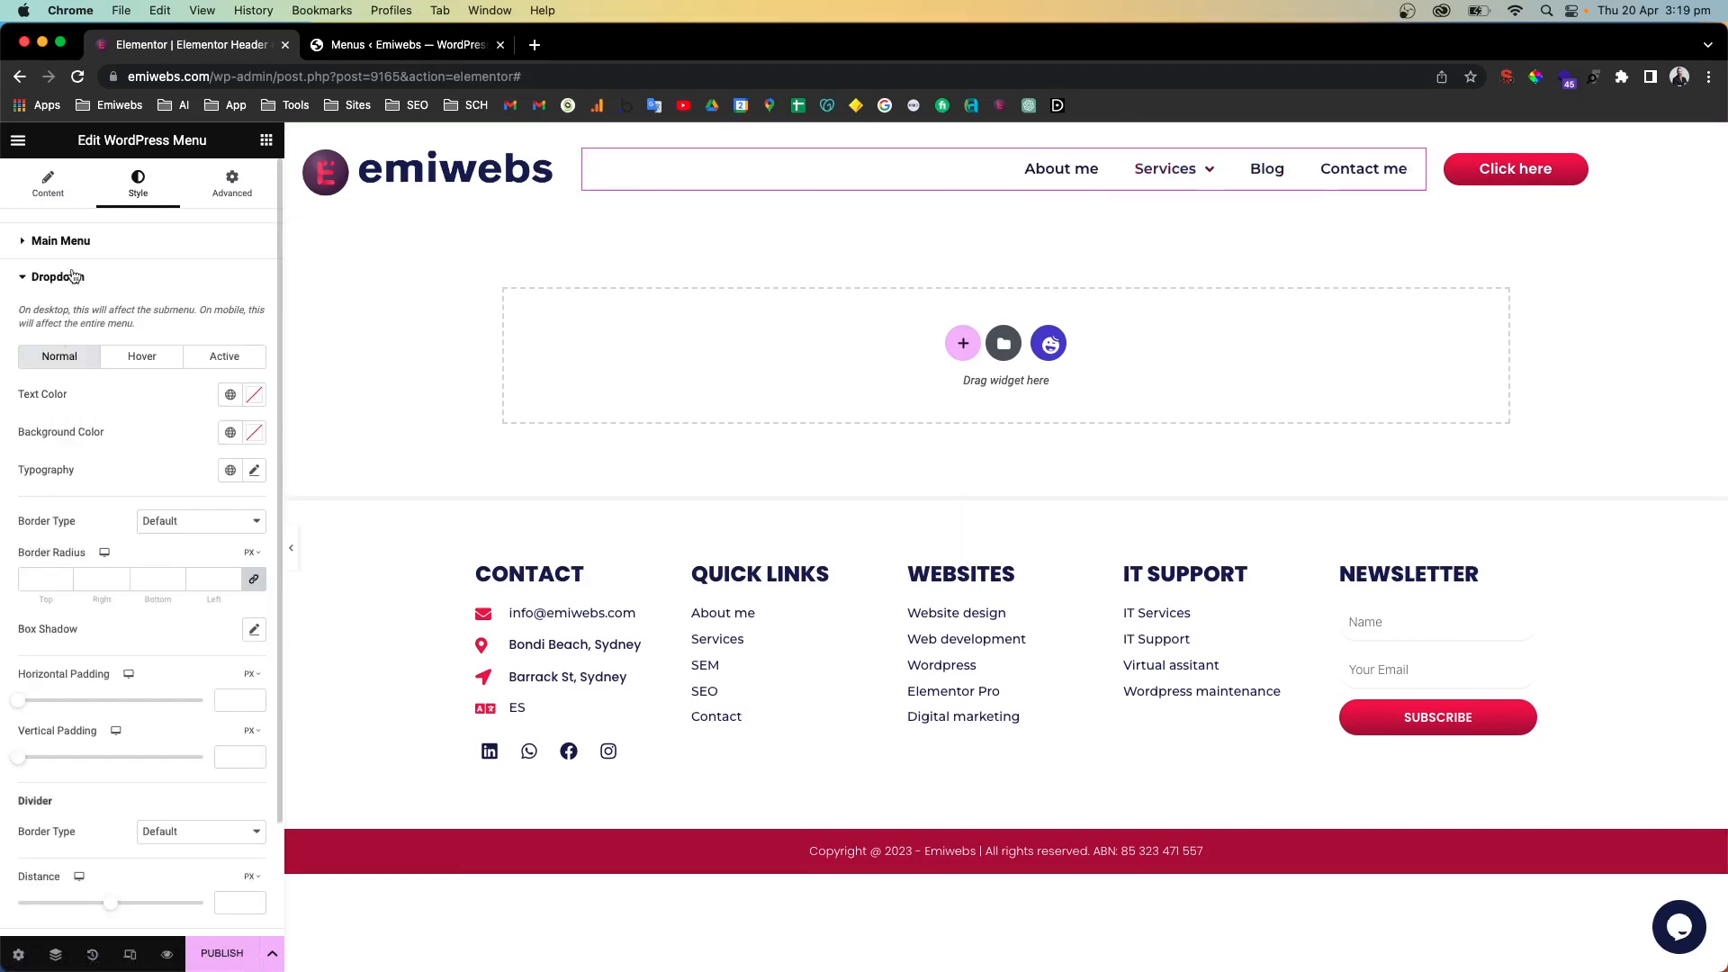
left_click(231, 432)
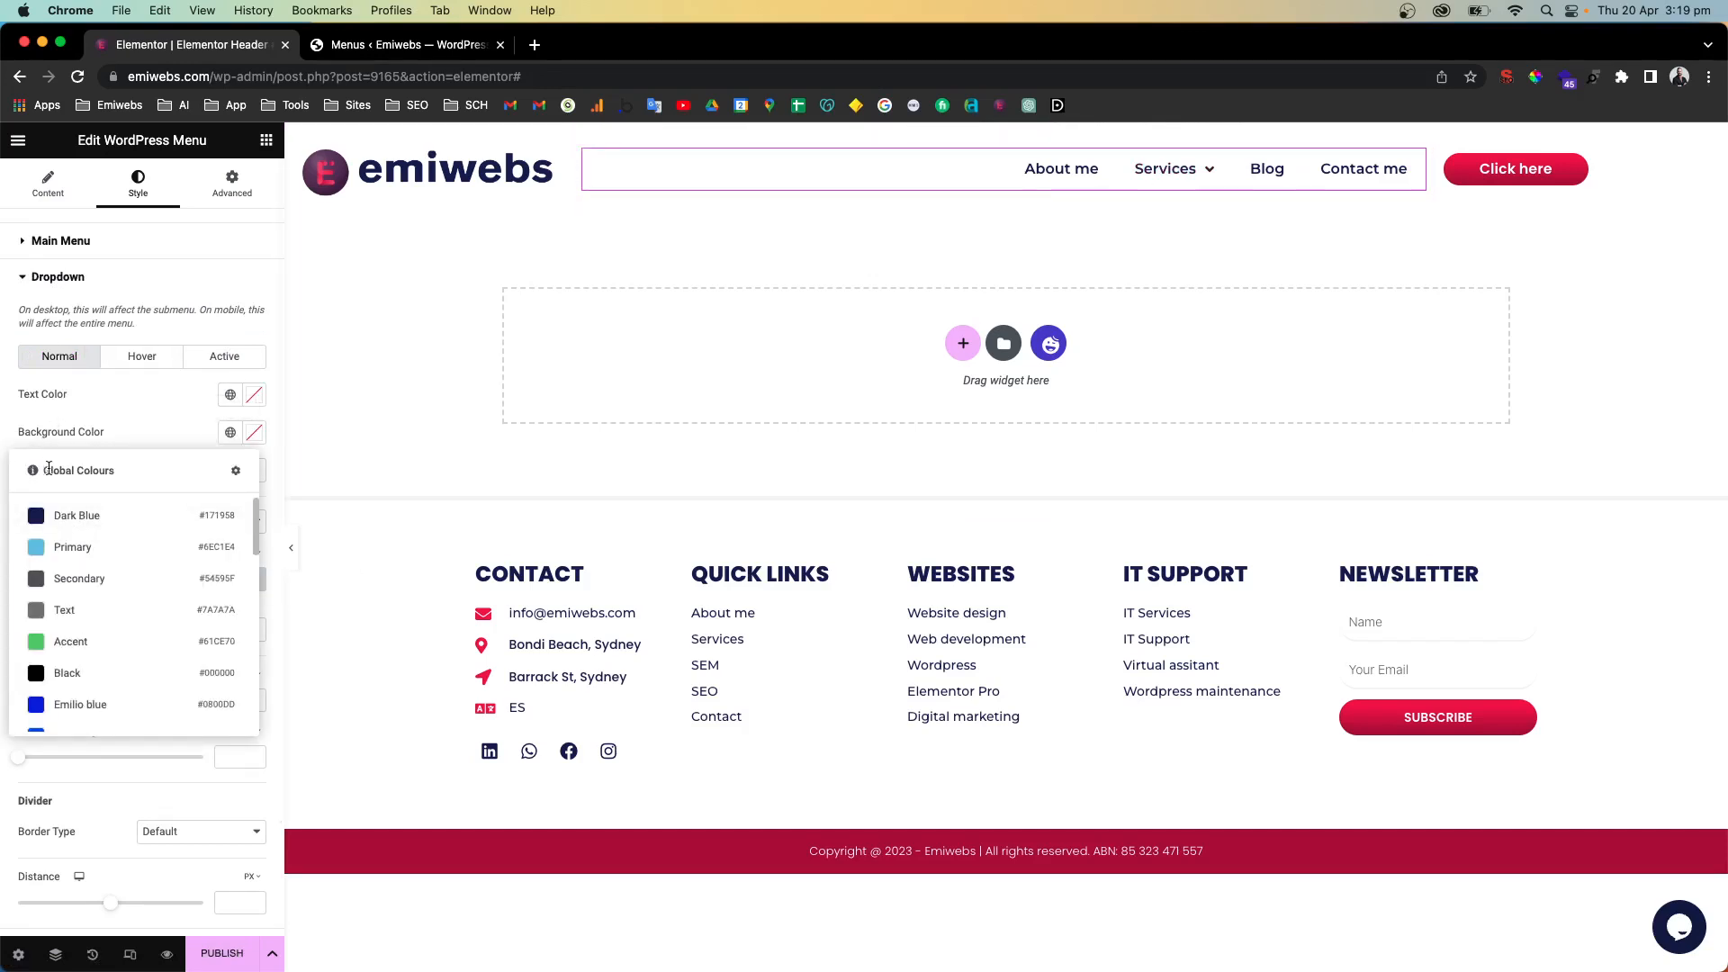
left_click(59, 514)
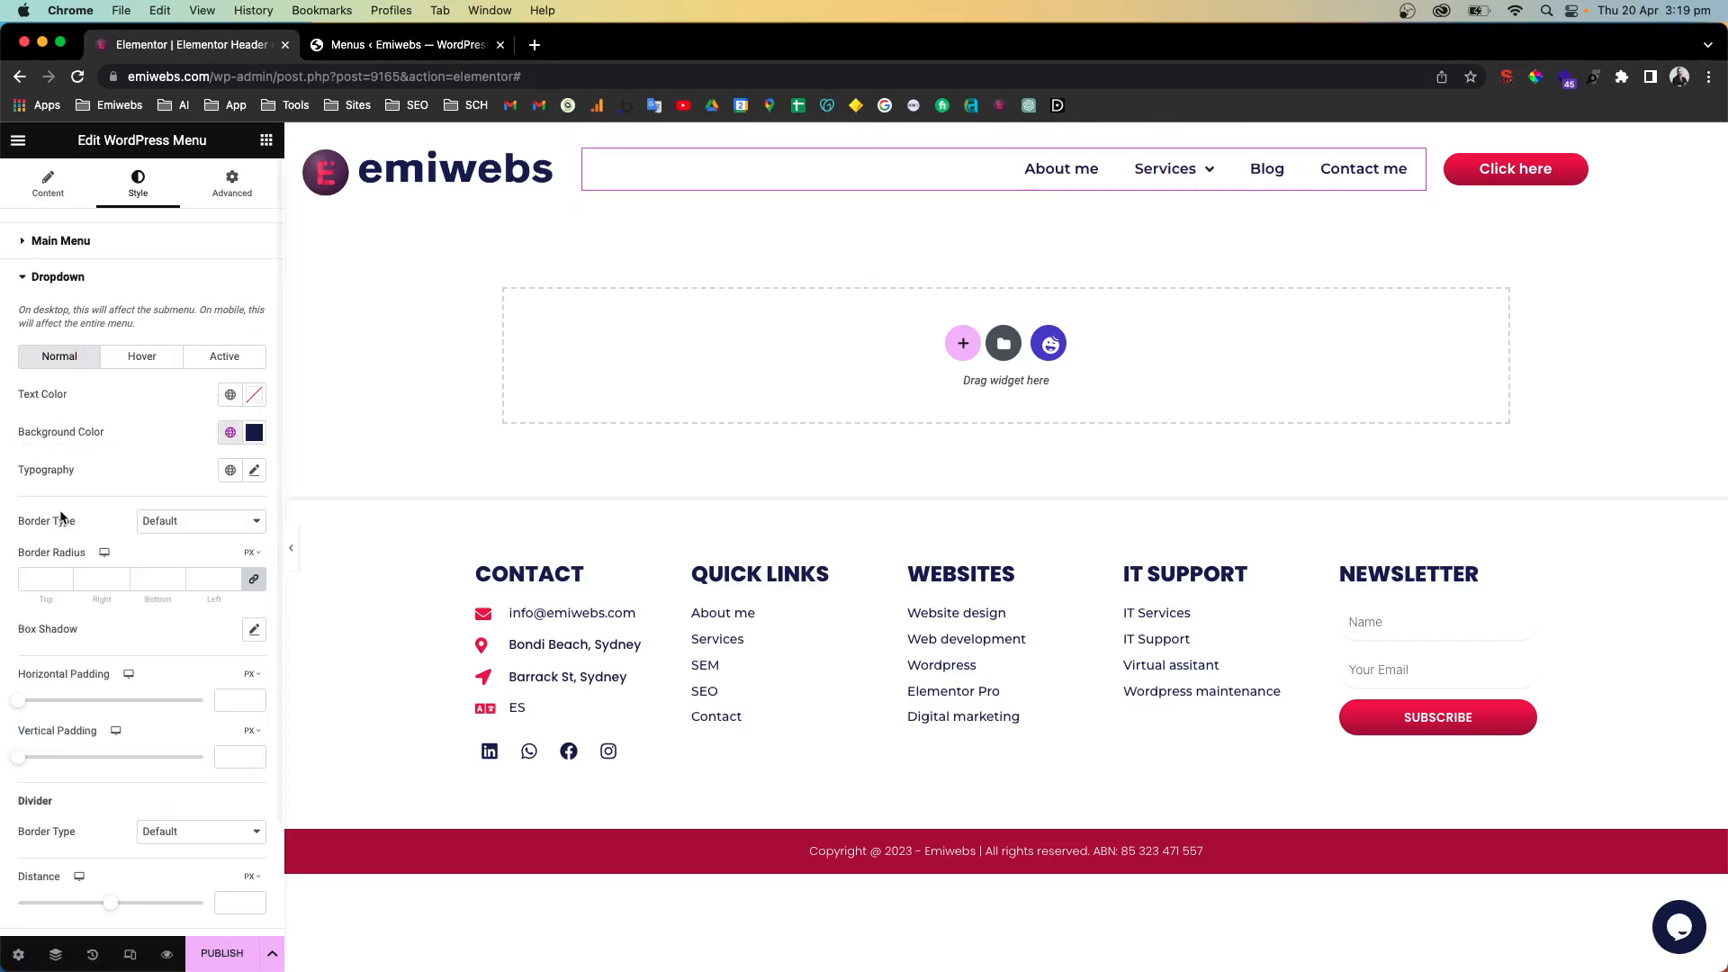
left_click(230, 394)
scroll(135, 549, "down", 3)
left_click(108, 620)
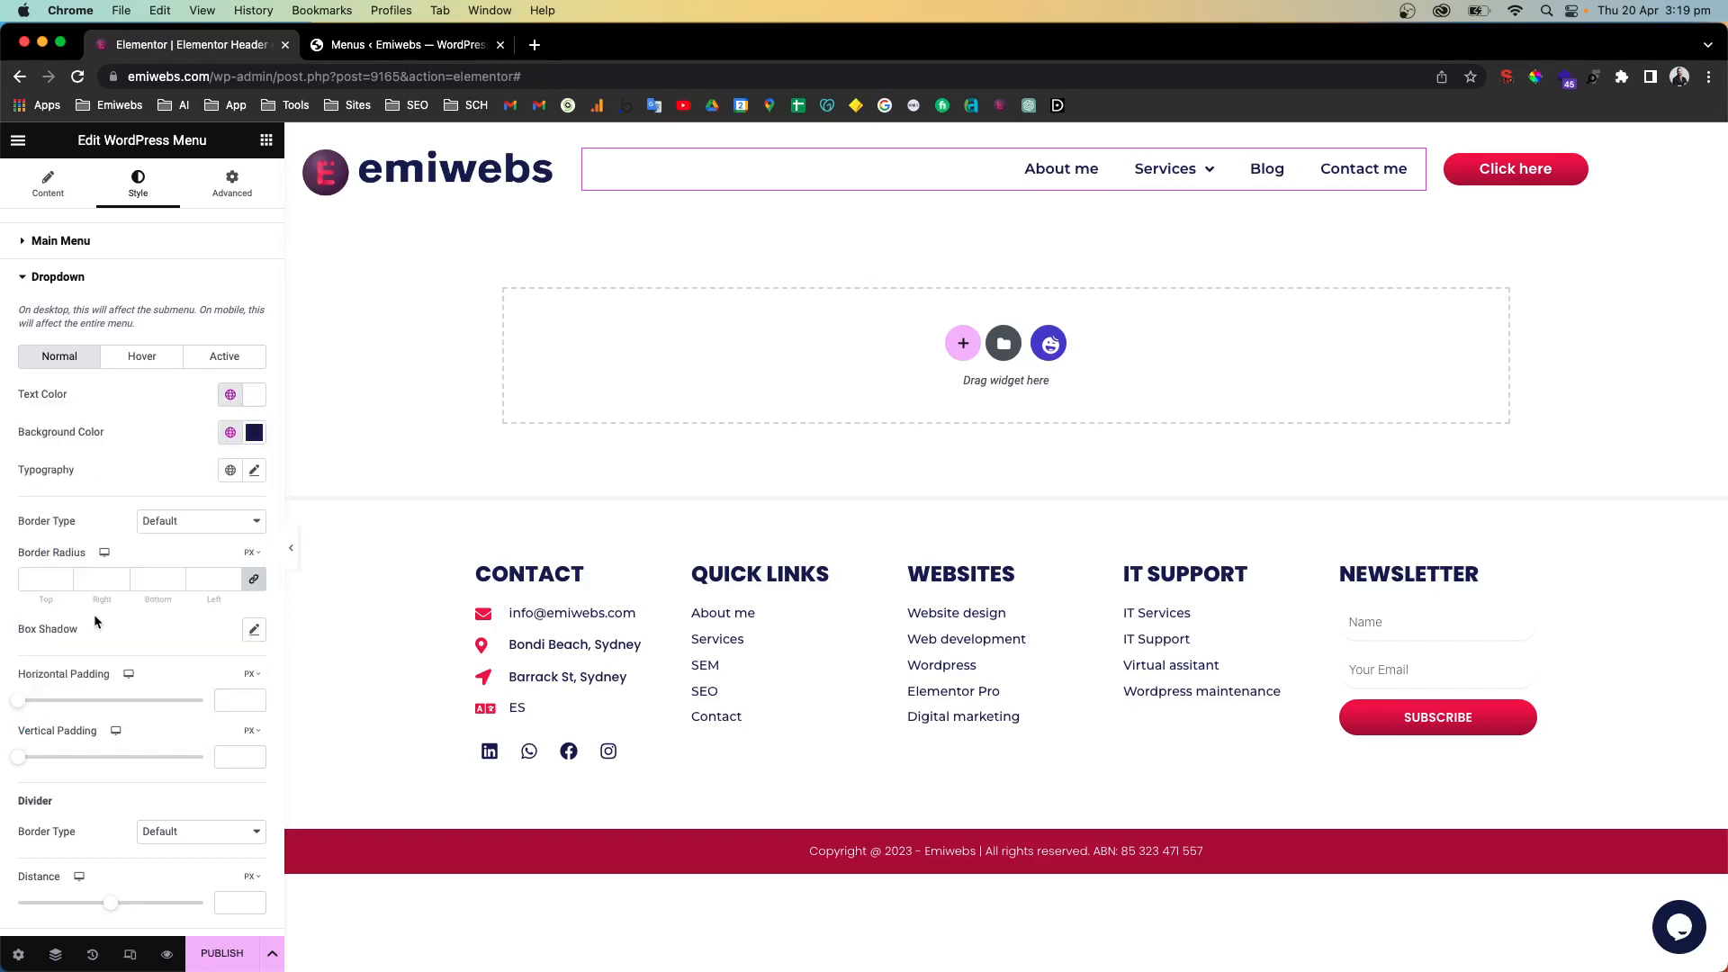
Set the dropdown's hover background to a red global colour and its hover text colour to White
left_click(142, 357)
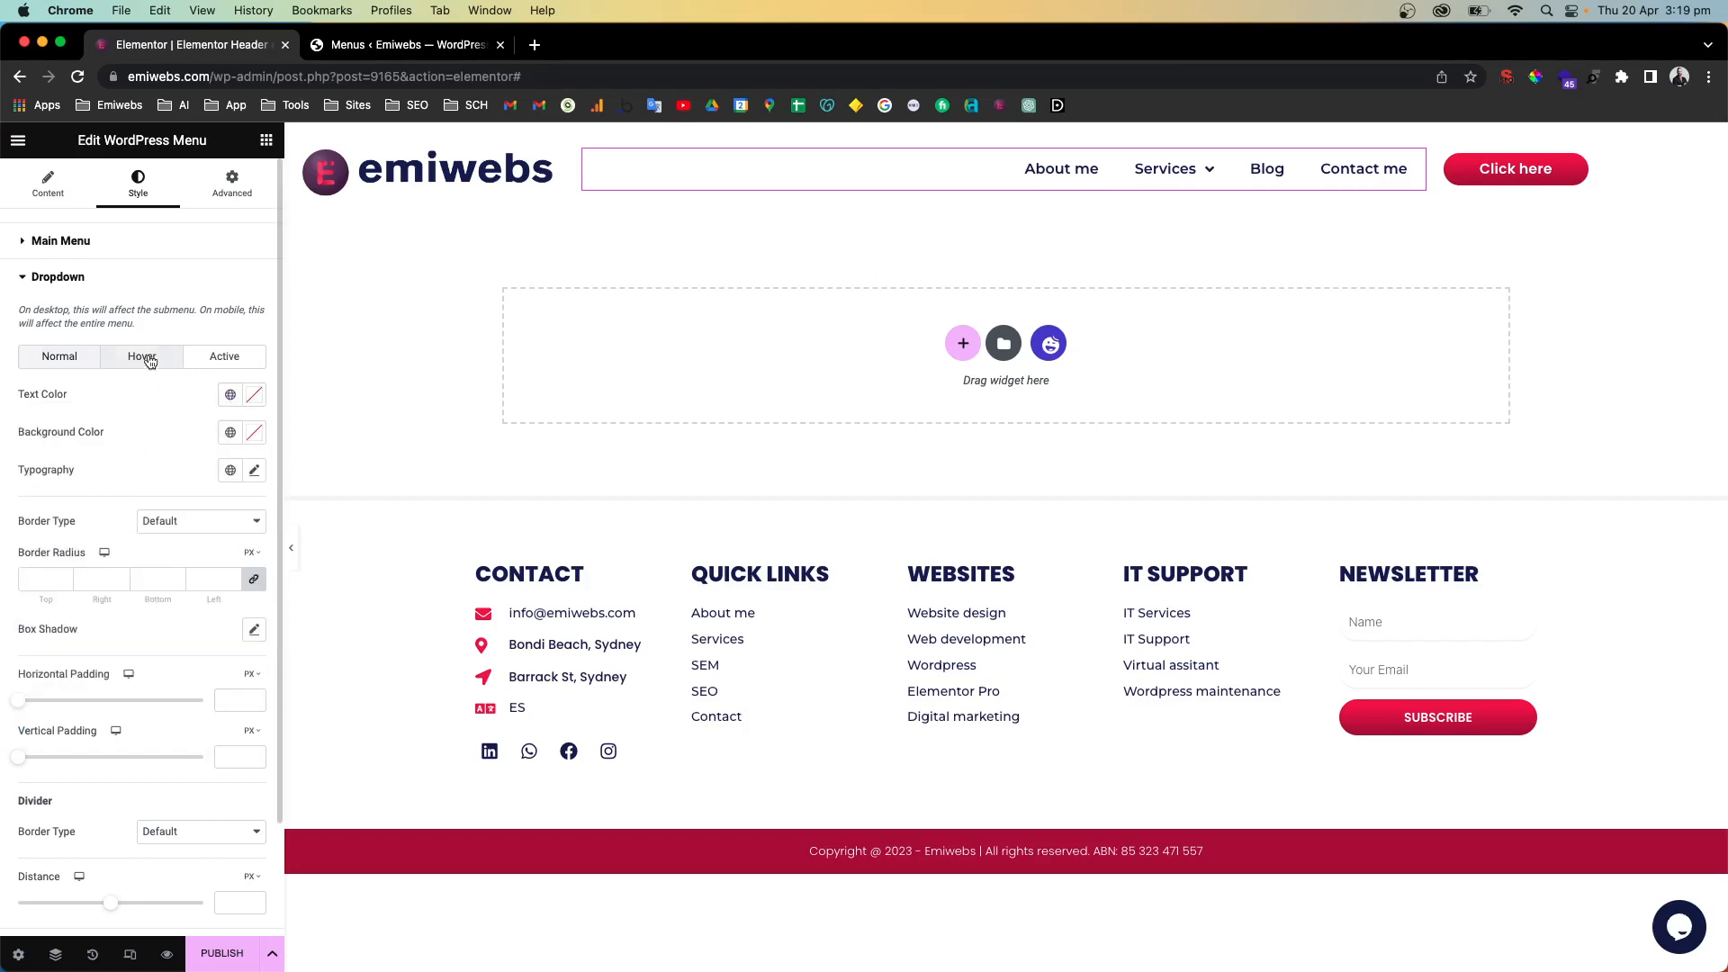
left_click(229, 433)
scroll(93, 698, "down", 4)
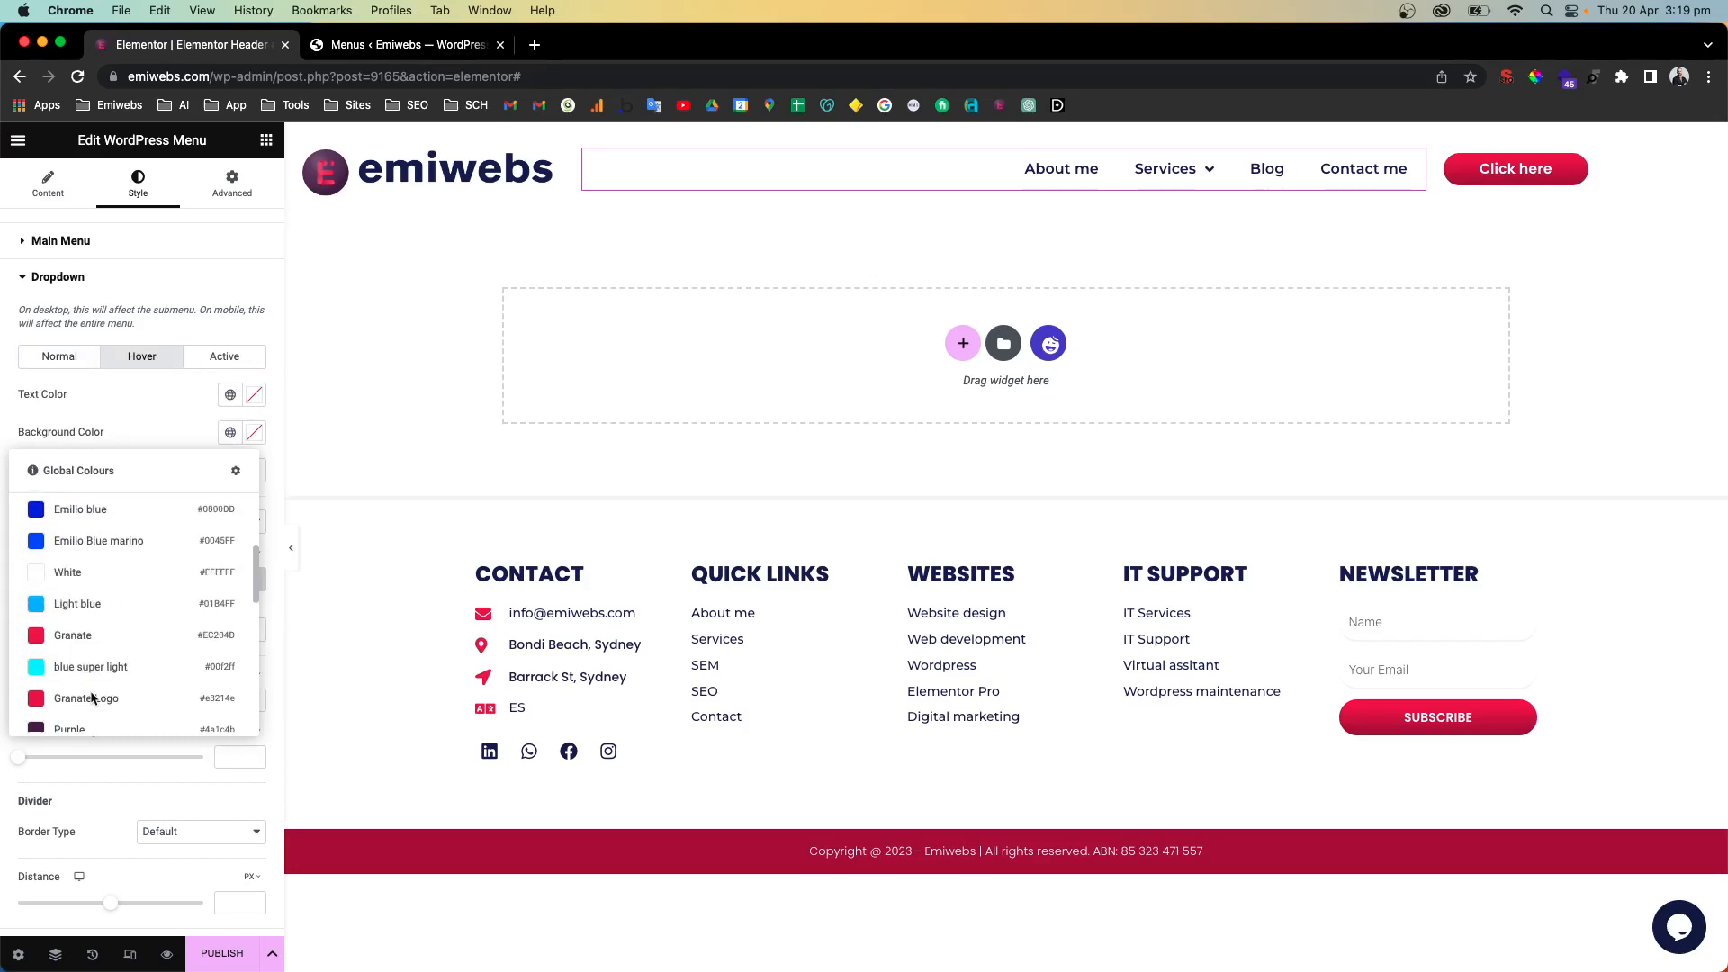
scroll(93, 698, "down", 2)
left_click(78, 553)
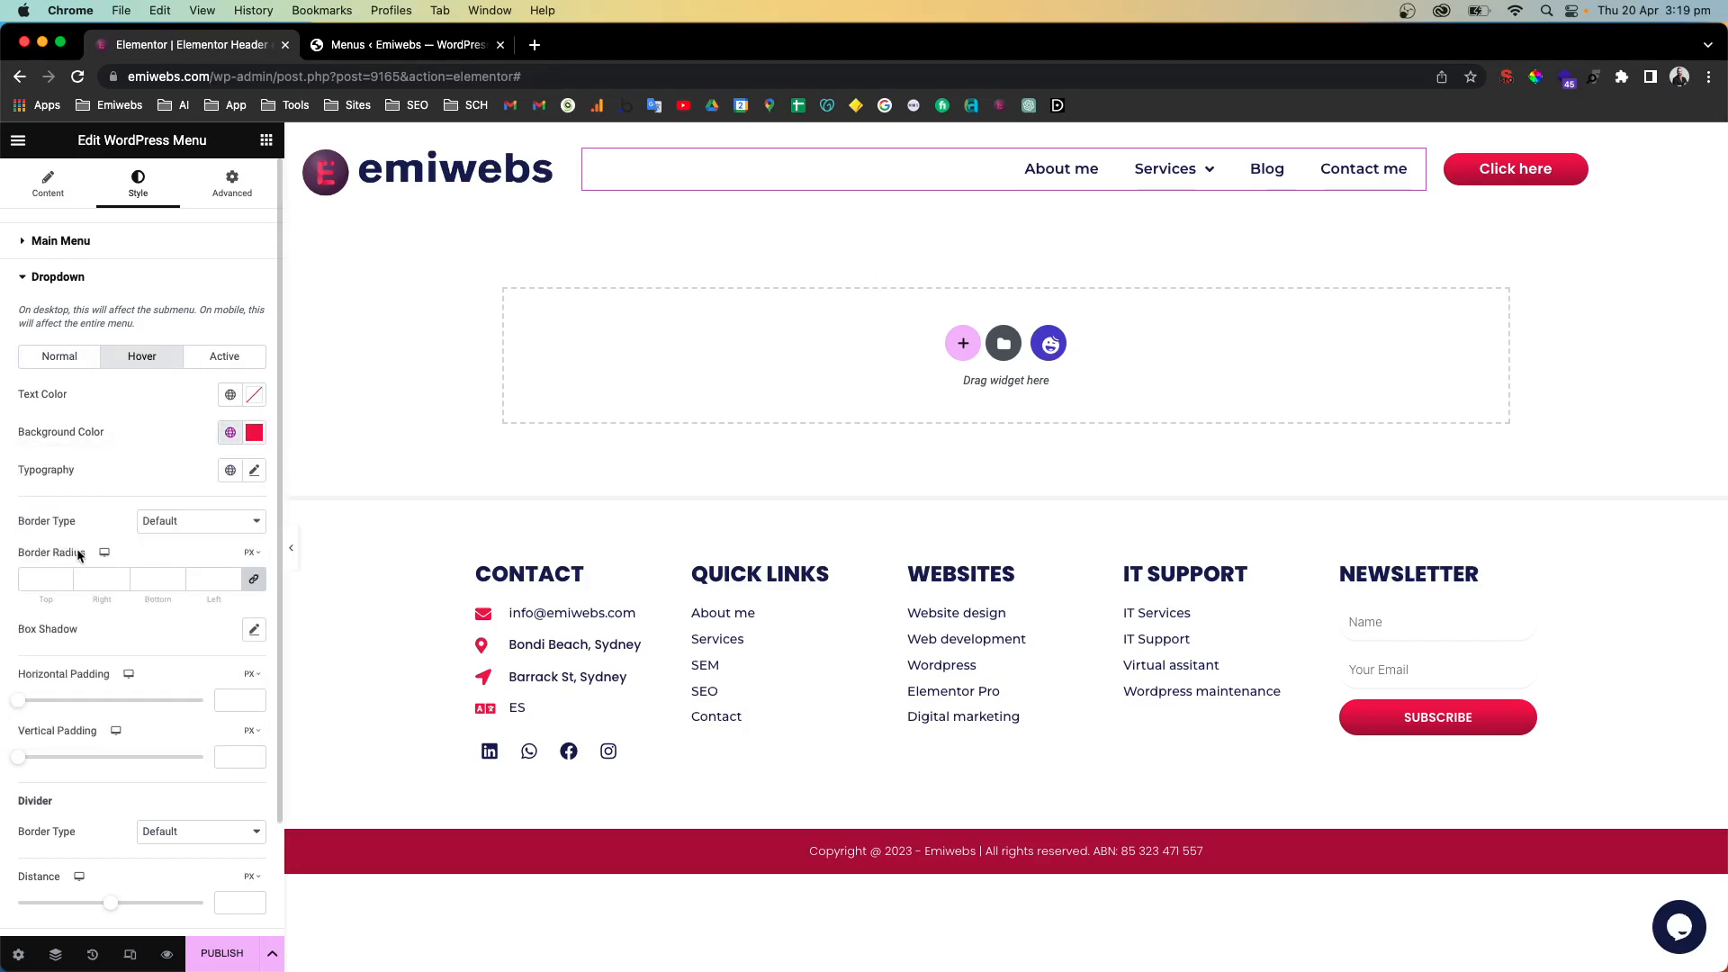
left_click(230, 394)
scroll(70, 649, "down", 2)
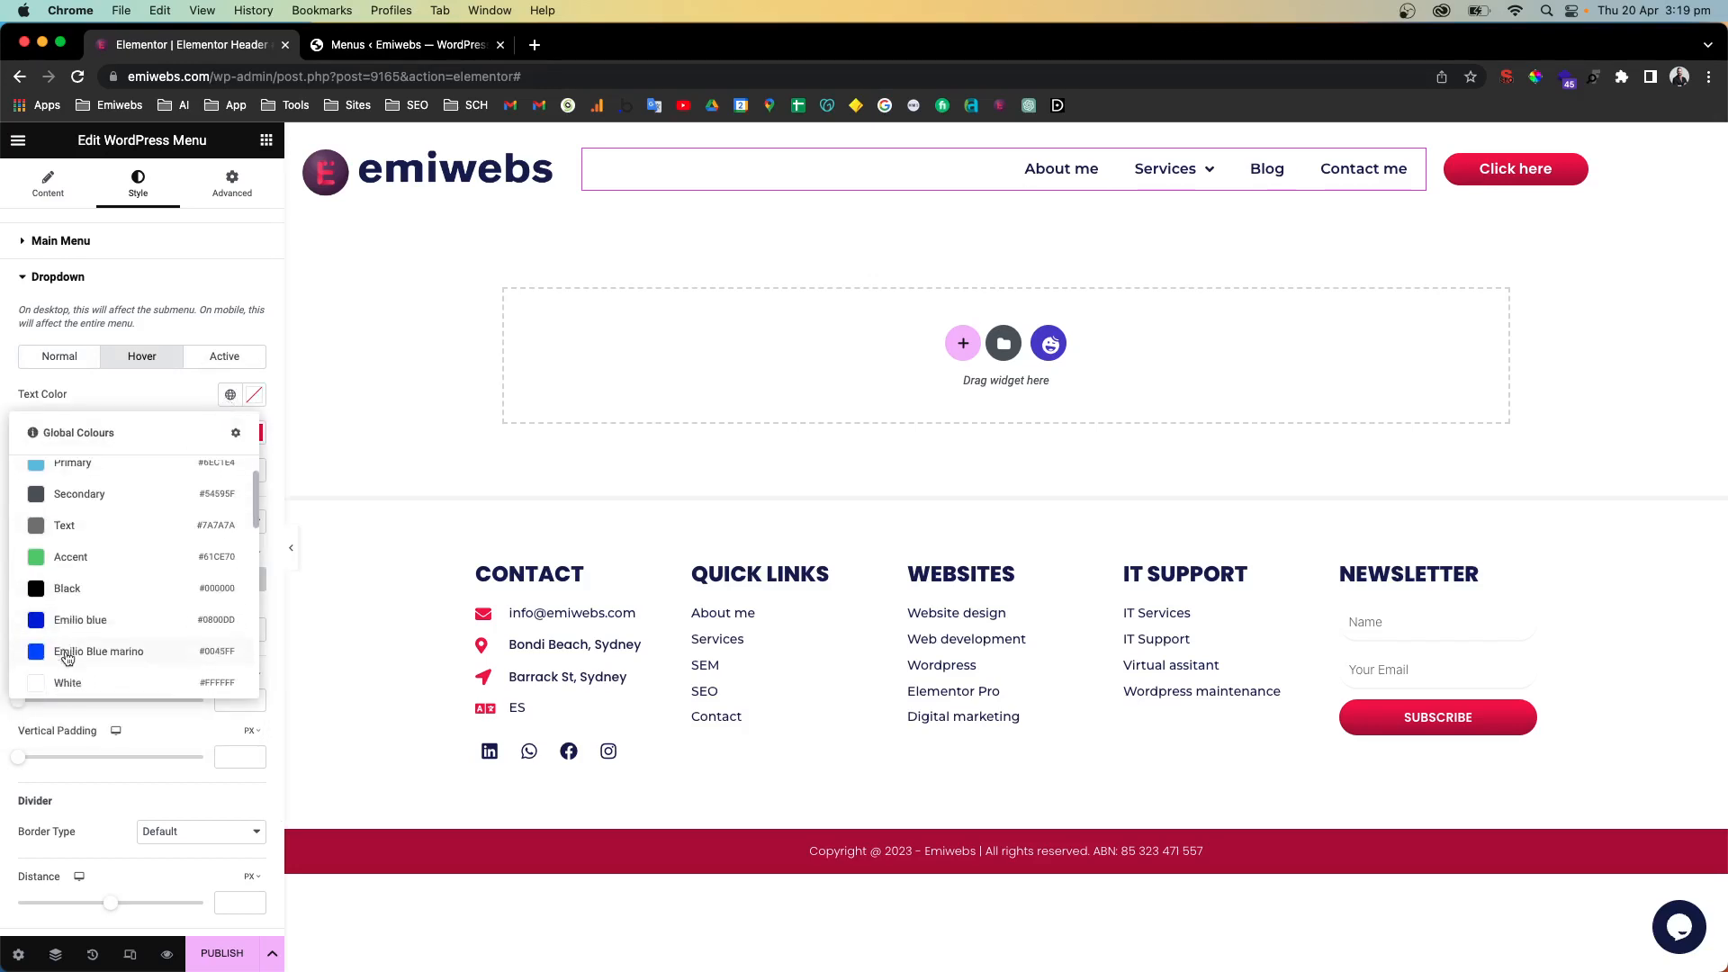
left_click(67, 651)
Set the dropdown's typography weight to 500 (Medium)
mouse_move(1203, 188)
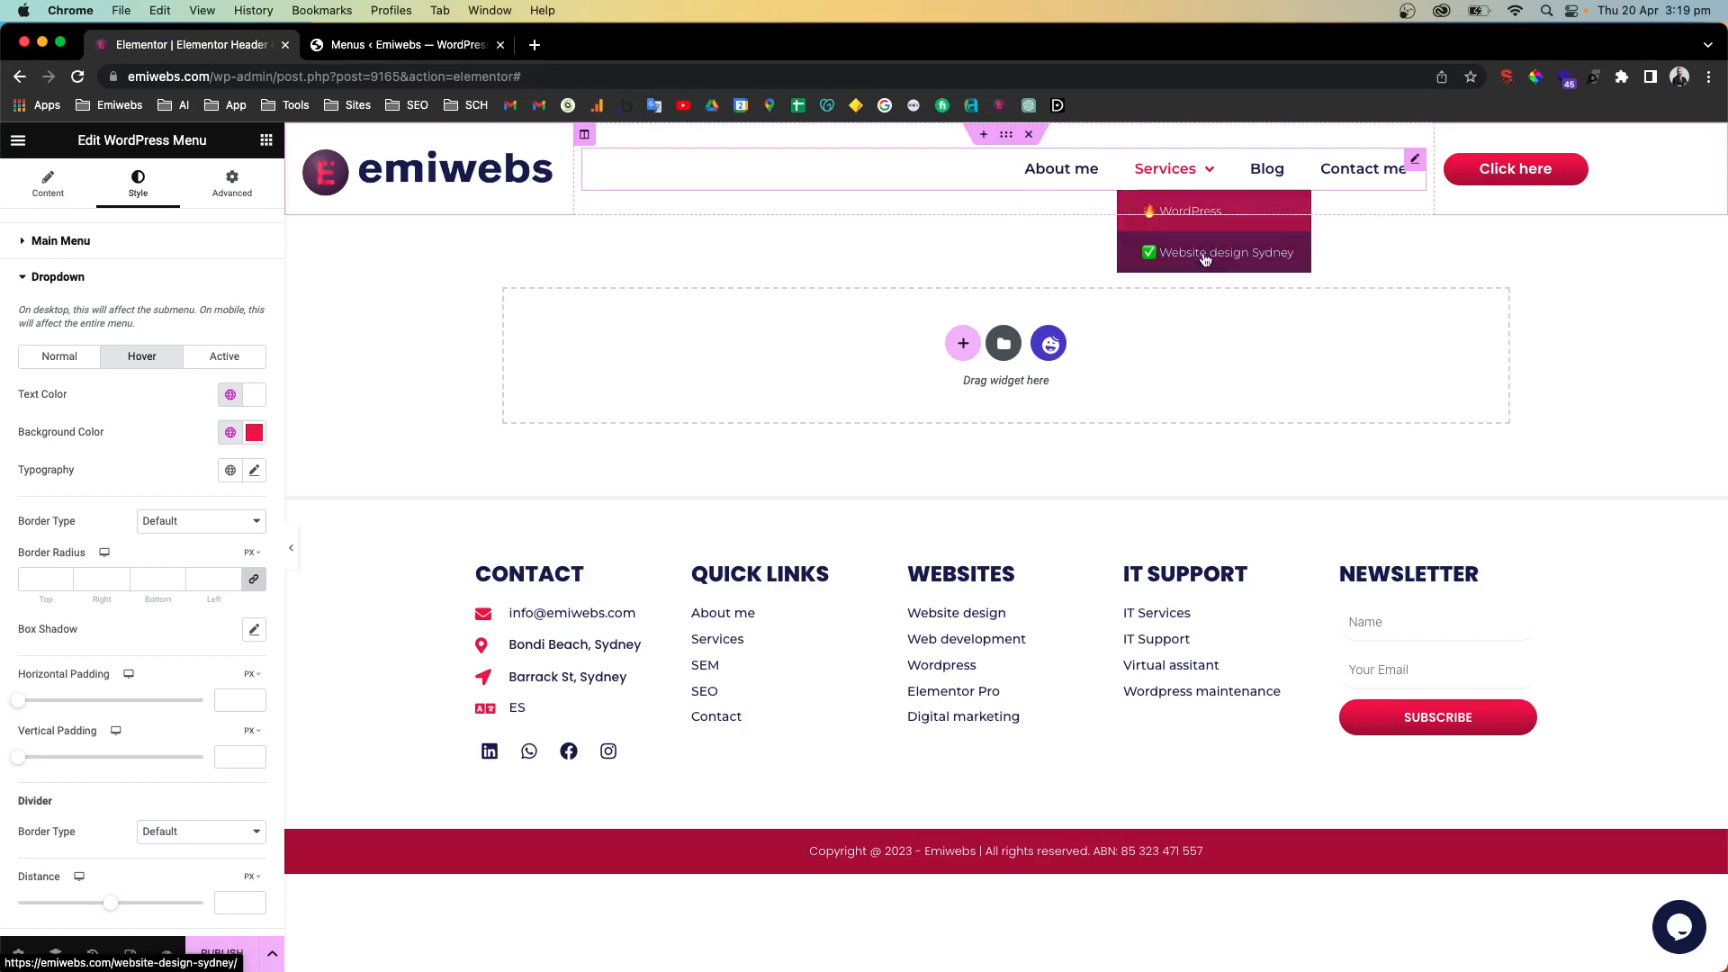
left_click(254, 469)
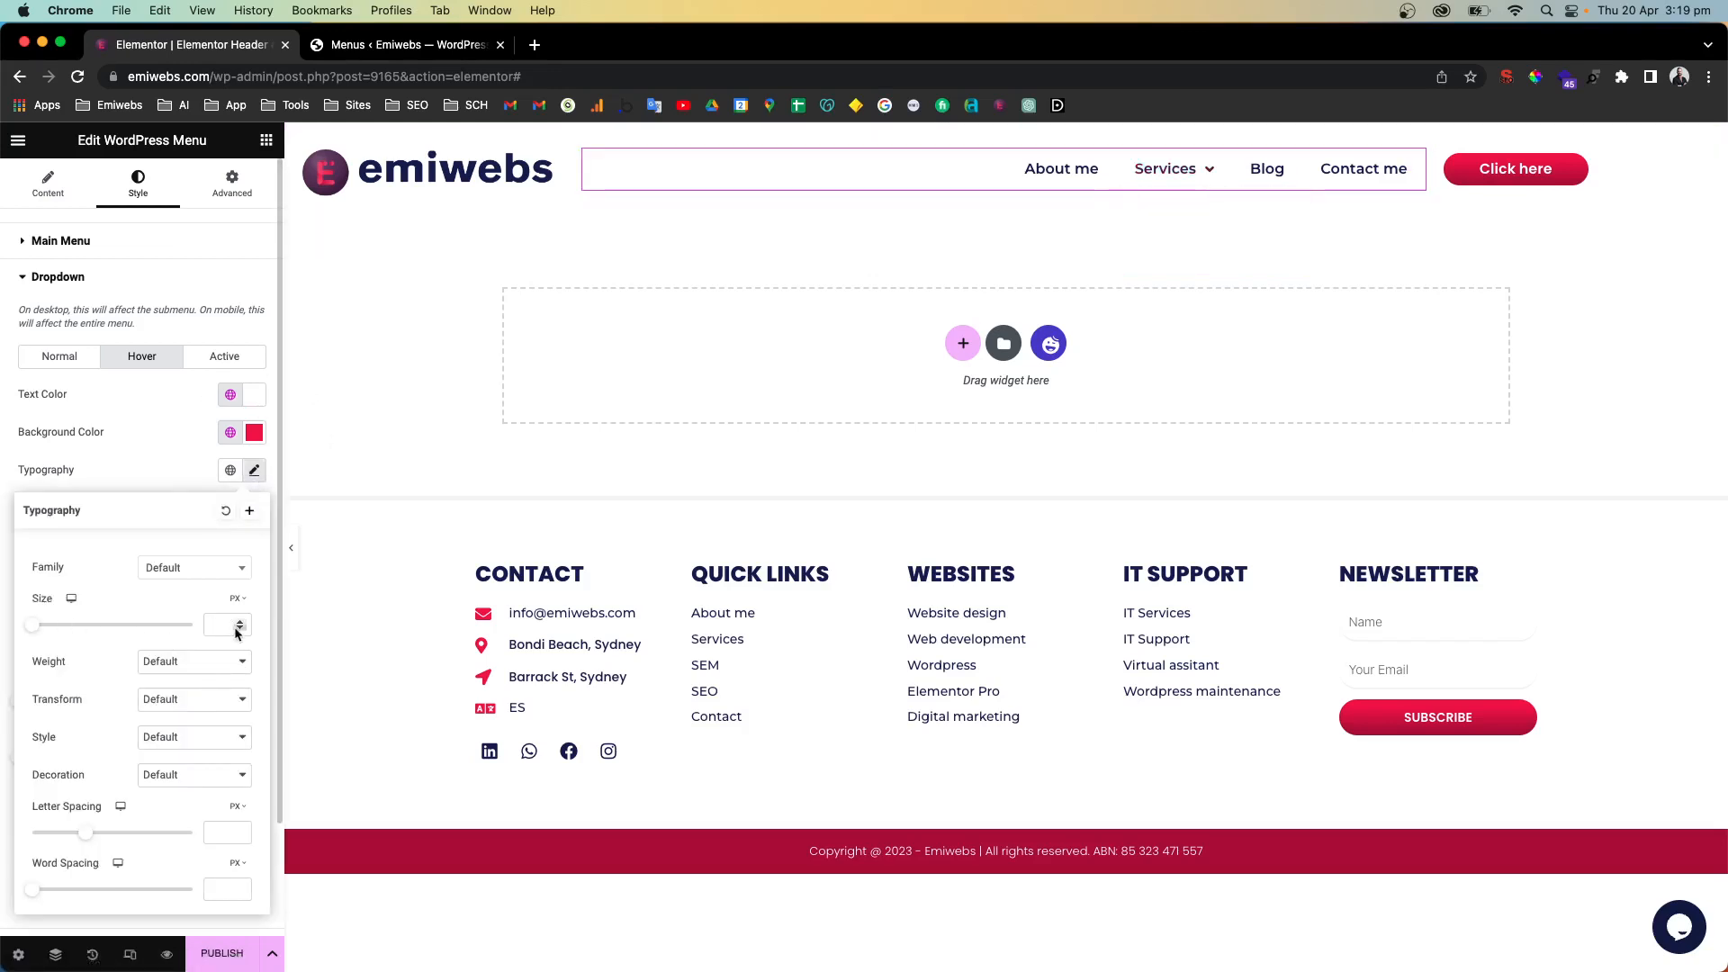
left_click(188, 664)
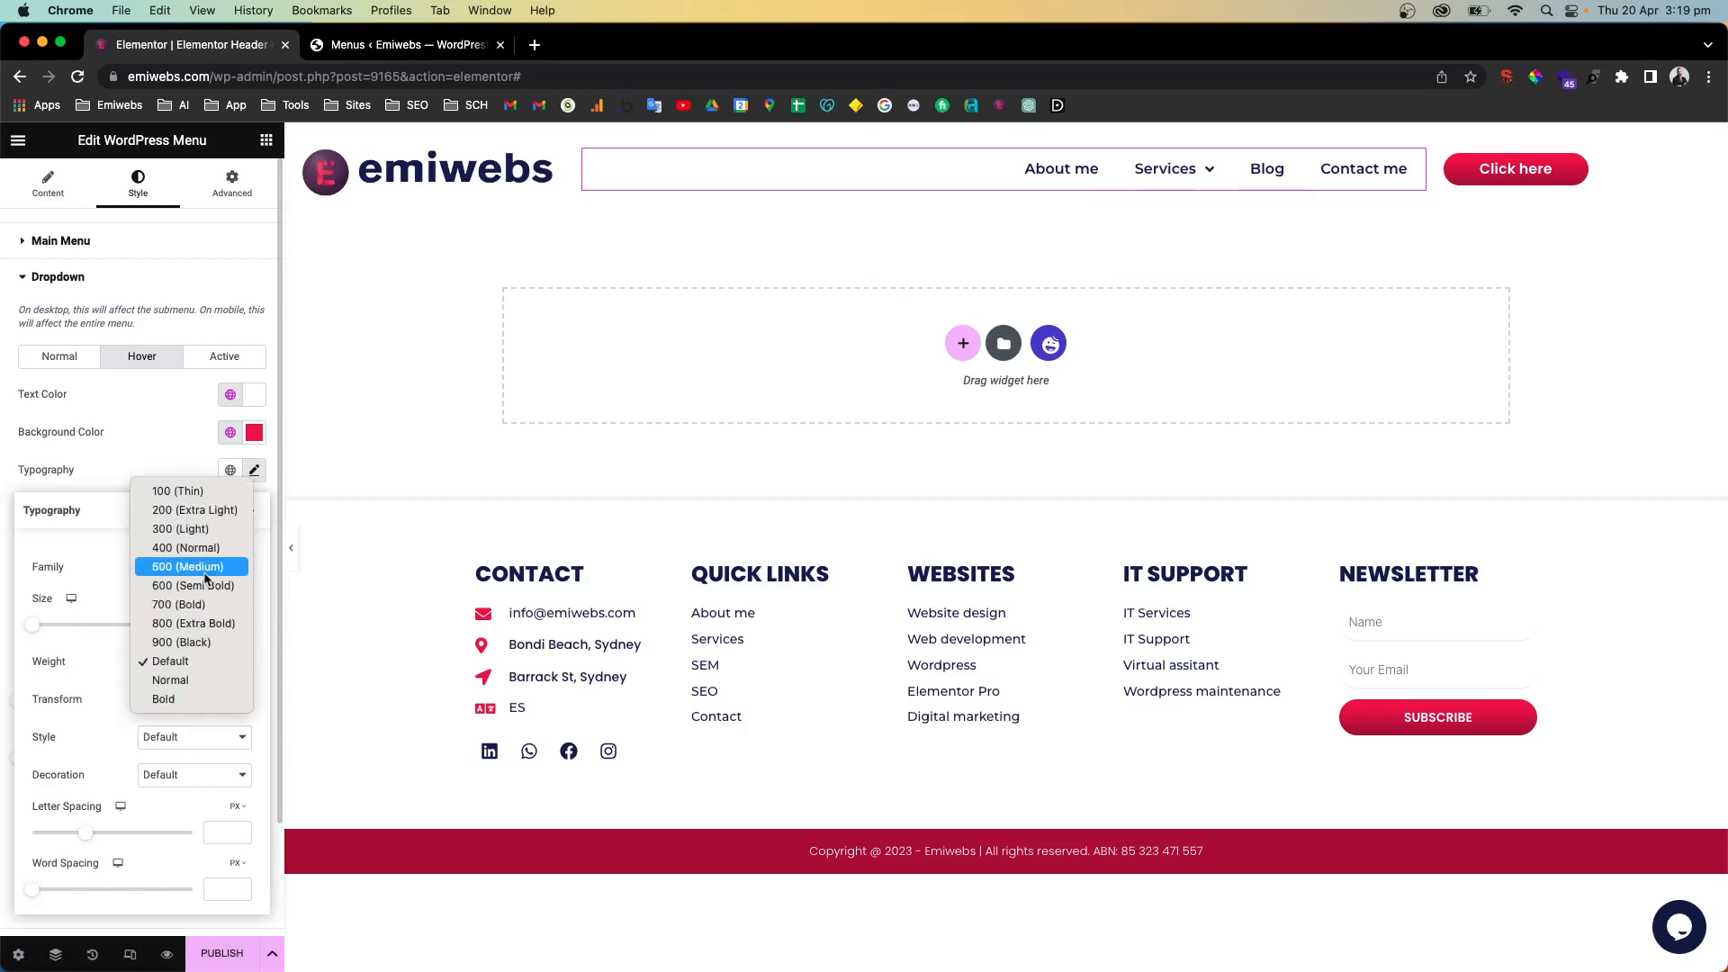
left_click(254, 573)
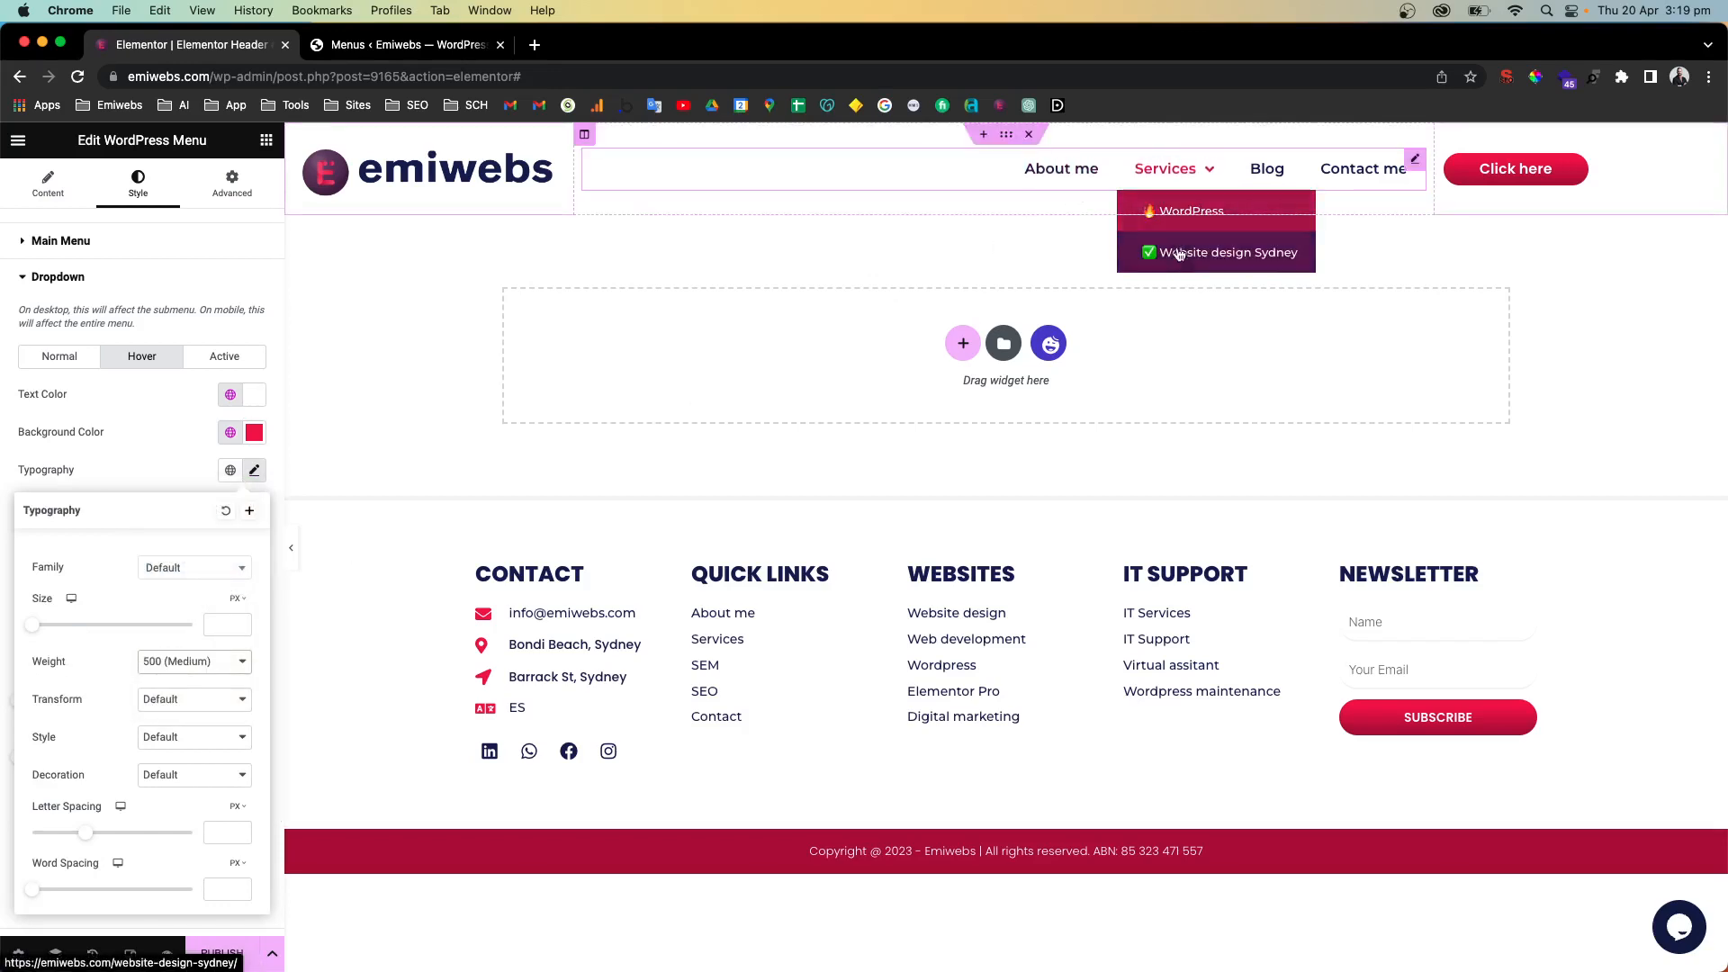
left_click(147, 429)
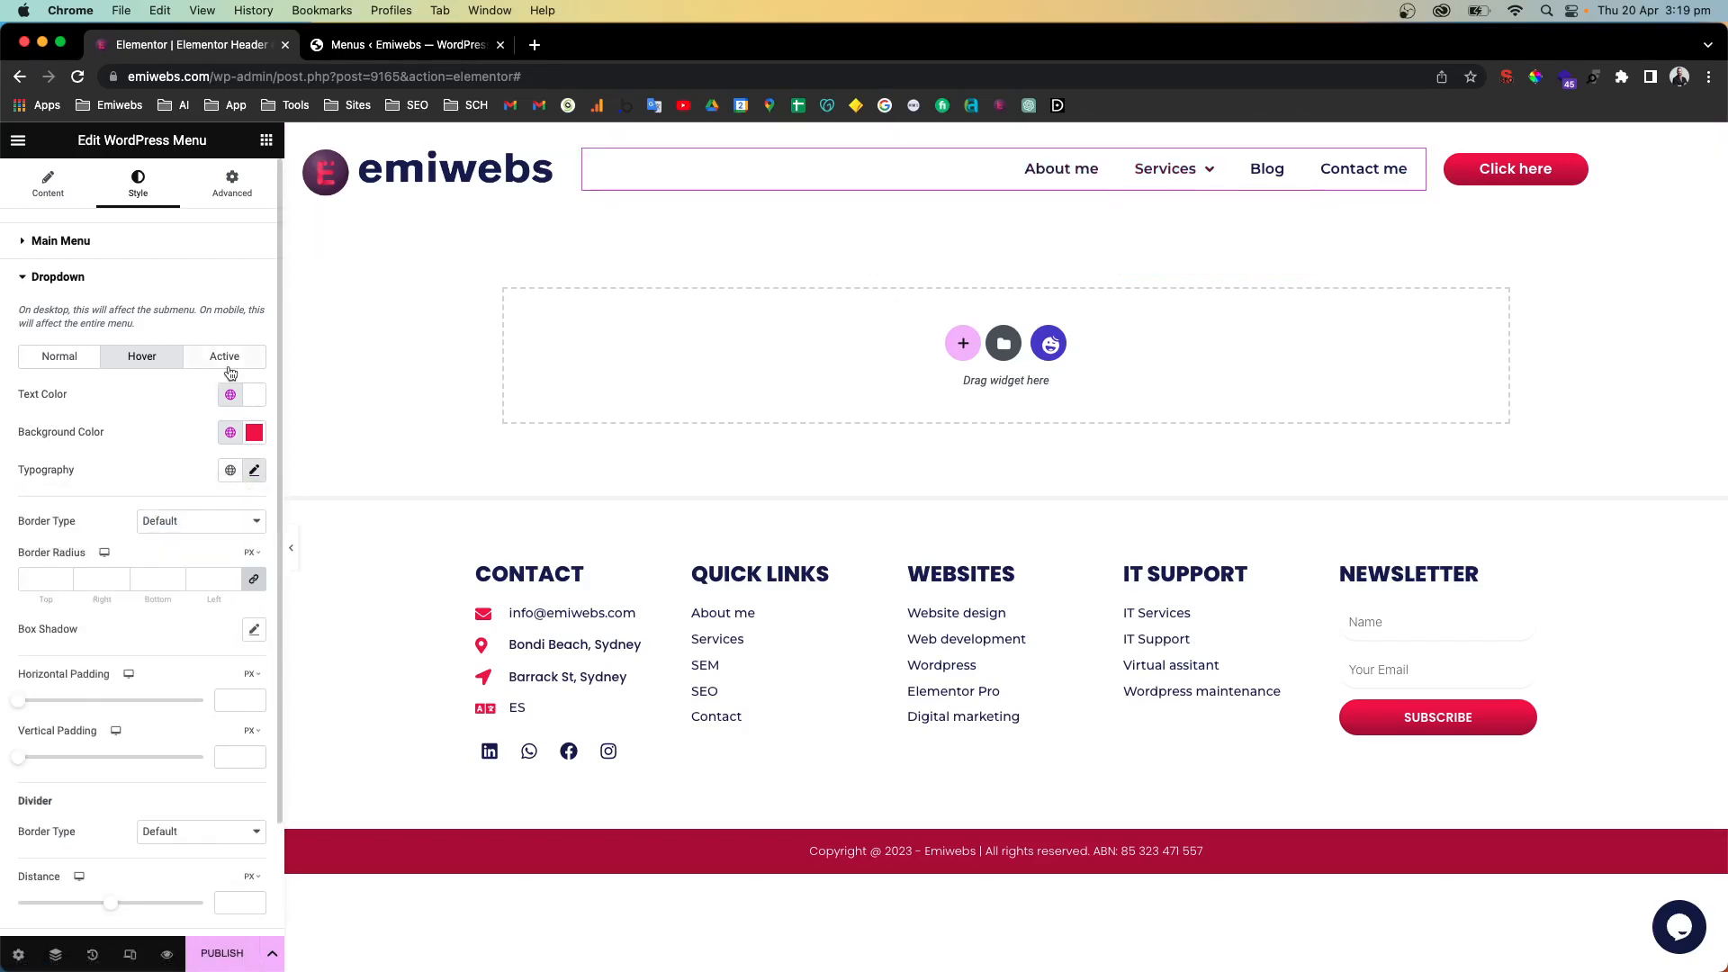
Set the dropdown's active background colour to Granate and its active text colour to White
left_click(225, 356)
left_click(232, 433)
scroll(124, 621, "down", 3)
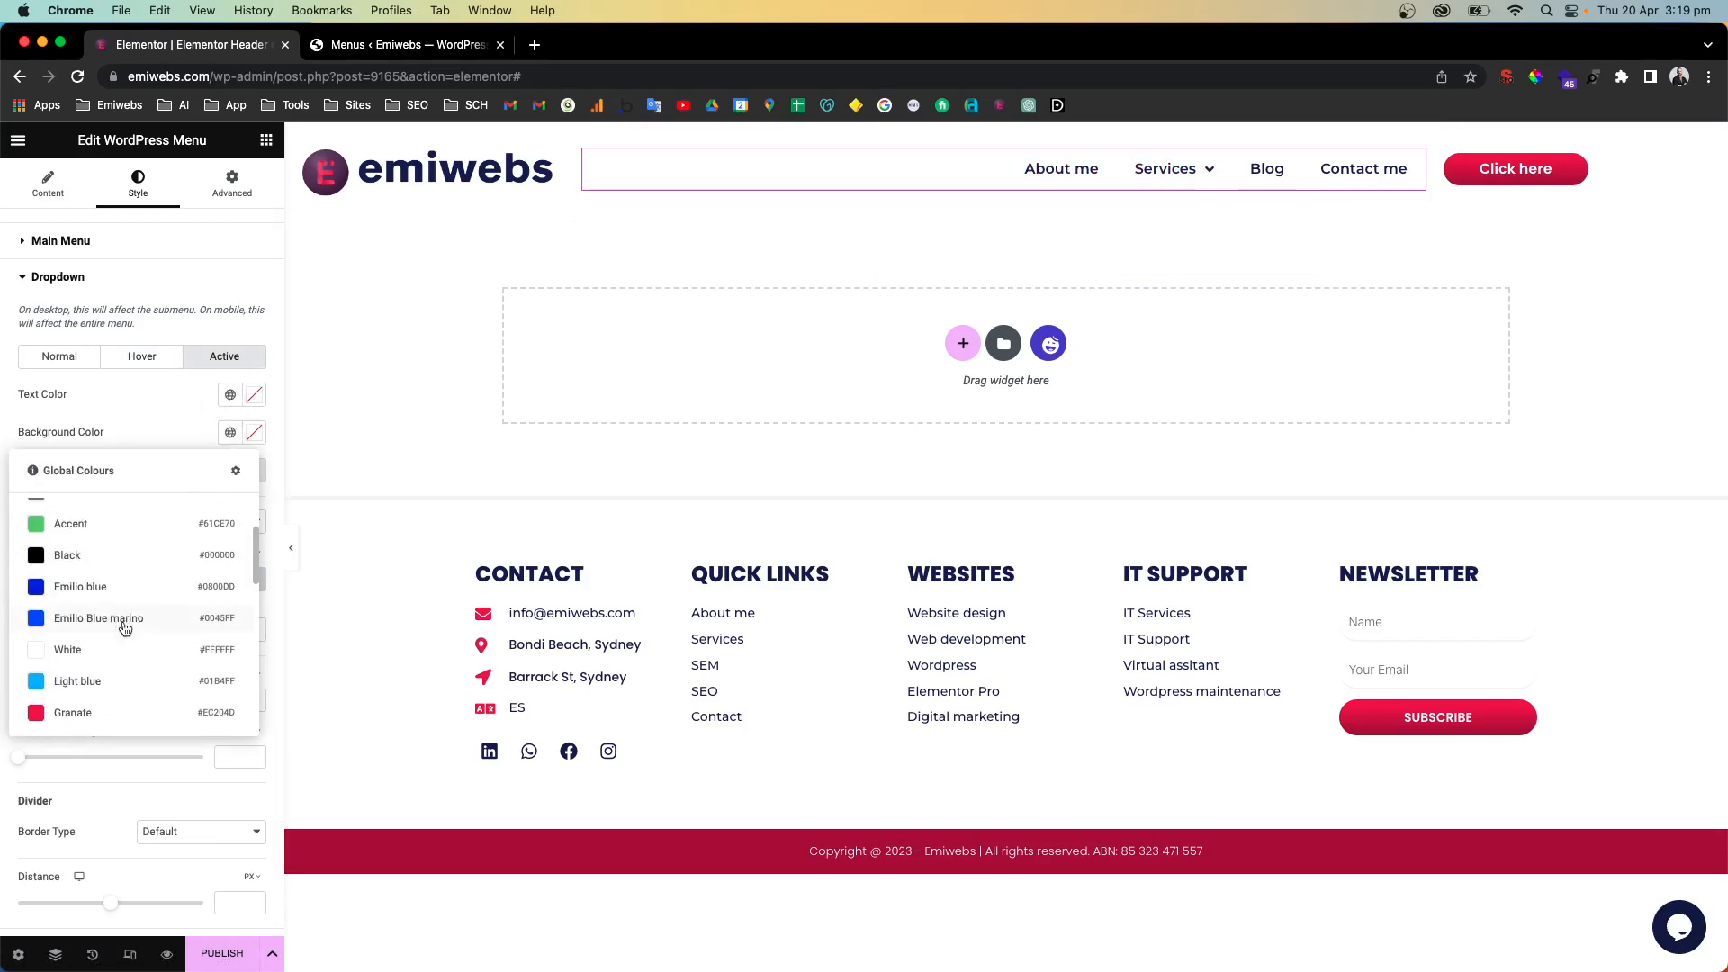
left_click(79, 711)
left_click(230, 394)
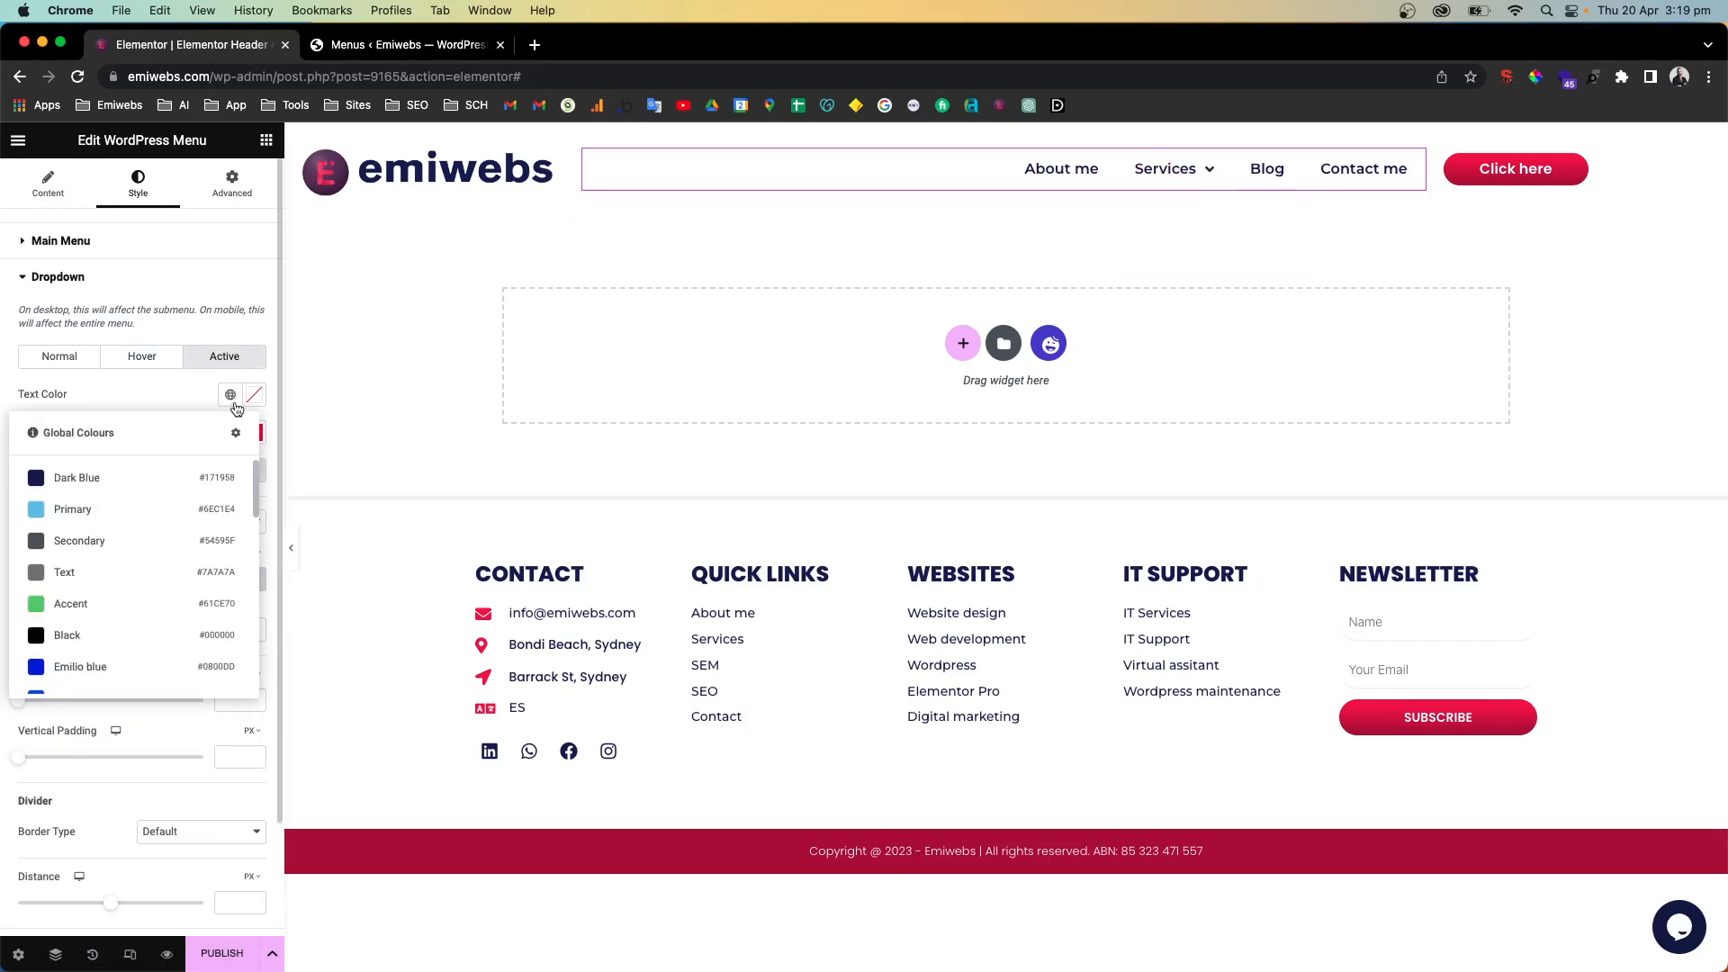
scroll(81, 605, "down", 3)
scroll(80, 604, "down", 1)
left_click(79, 601)
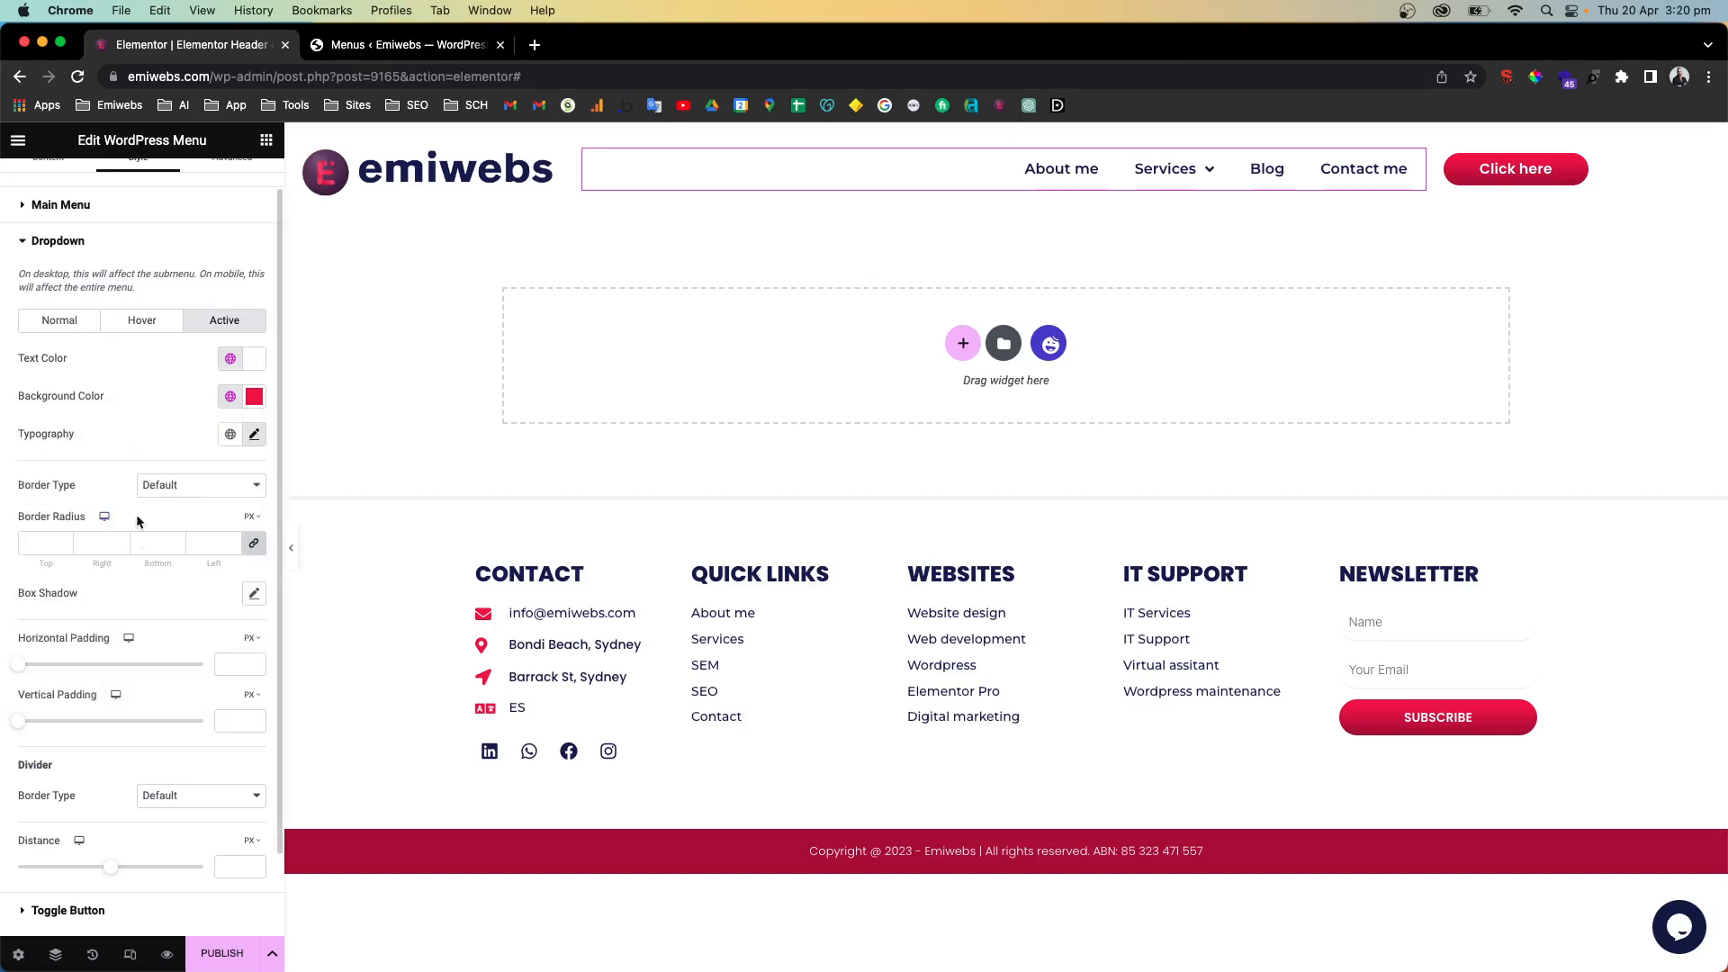
Try a dropdown distance of about 17 px from the main menu, and clear the value again
scroll(63, 549, "down", 1)
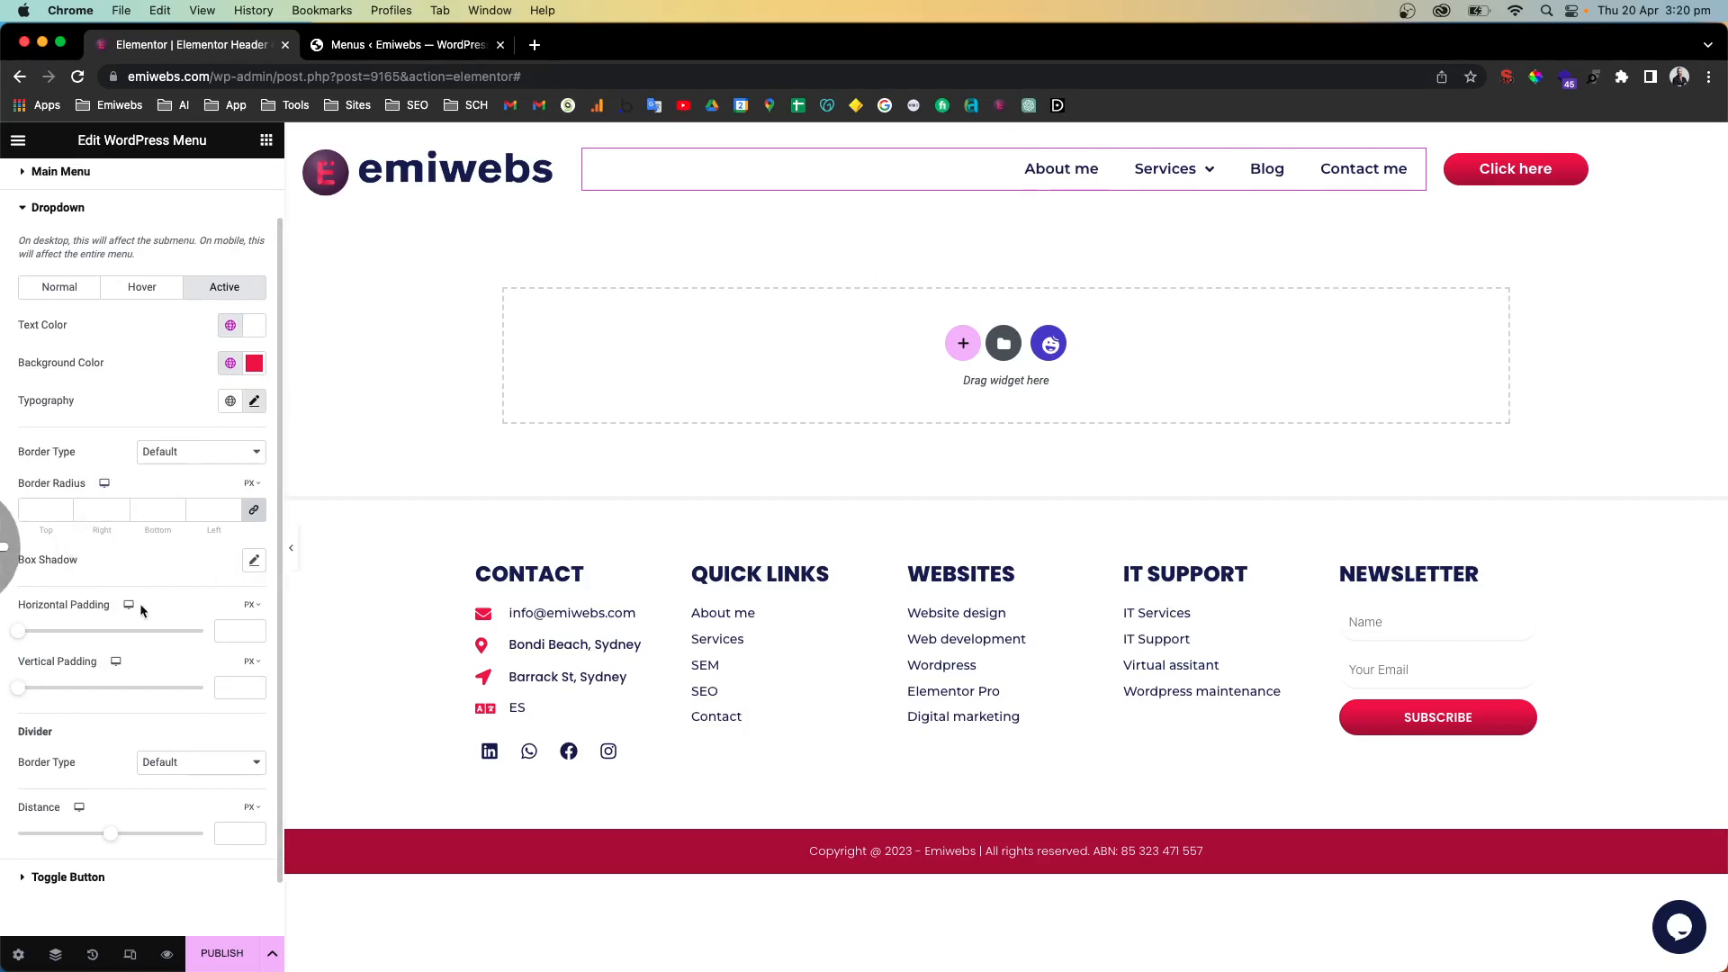
scroll(130, 622, "down", 2)
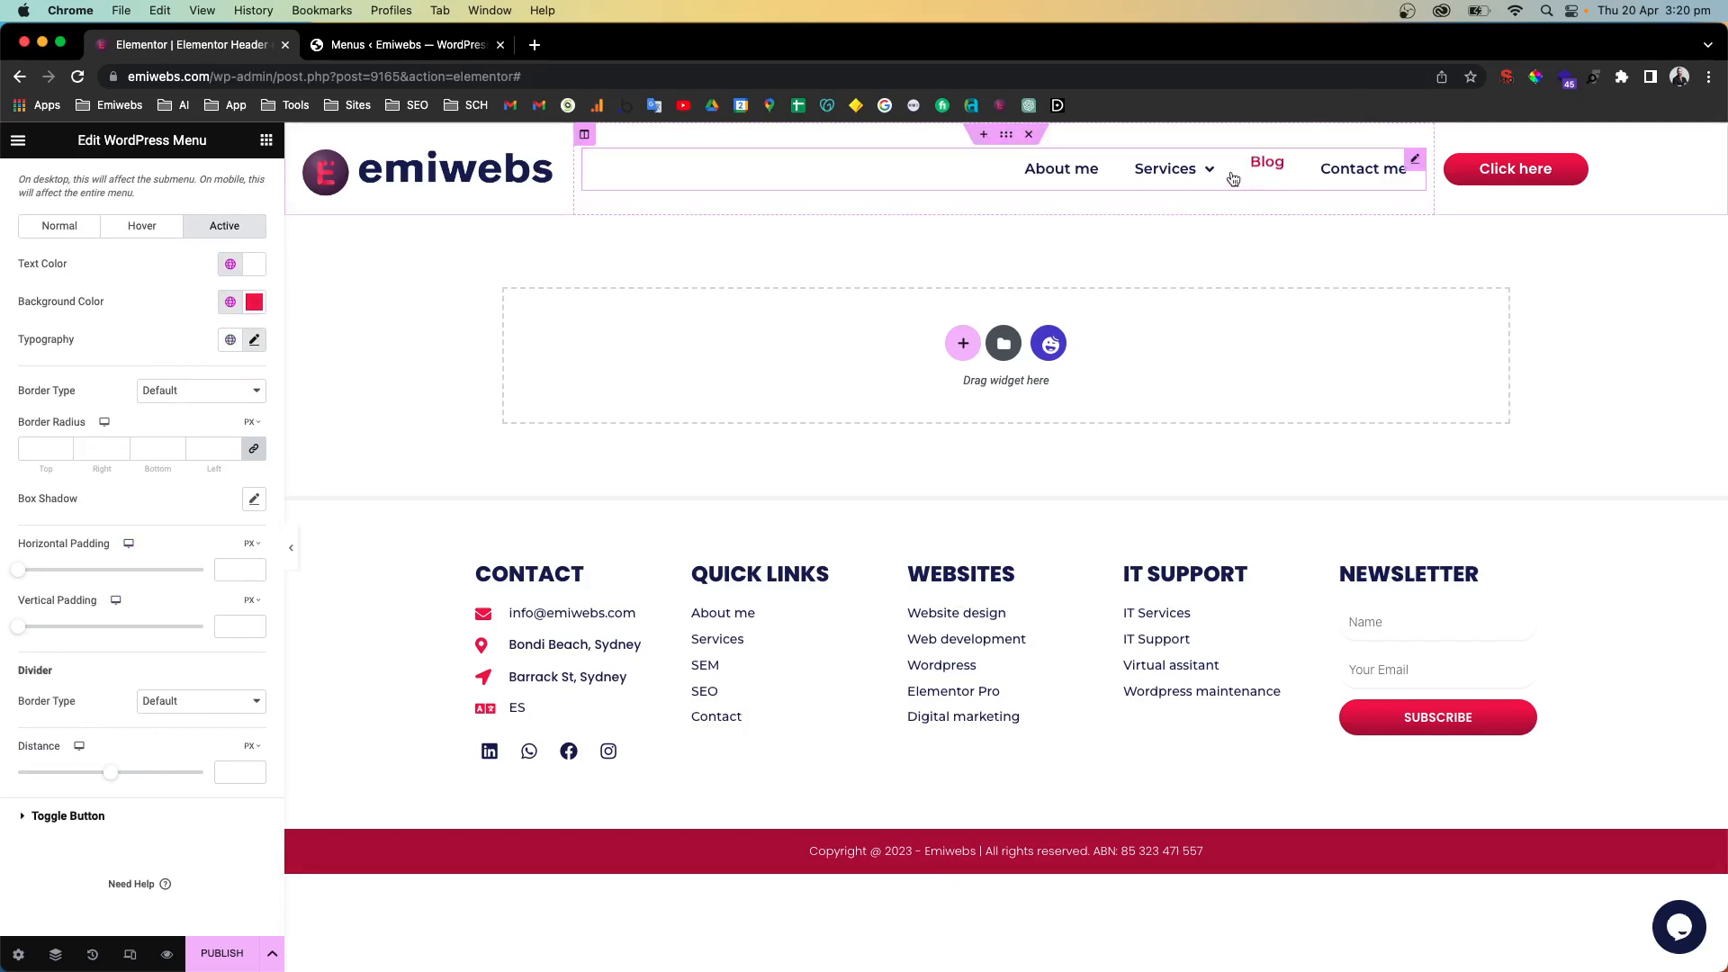
mouse_move(1170, 171)
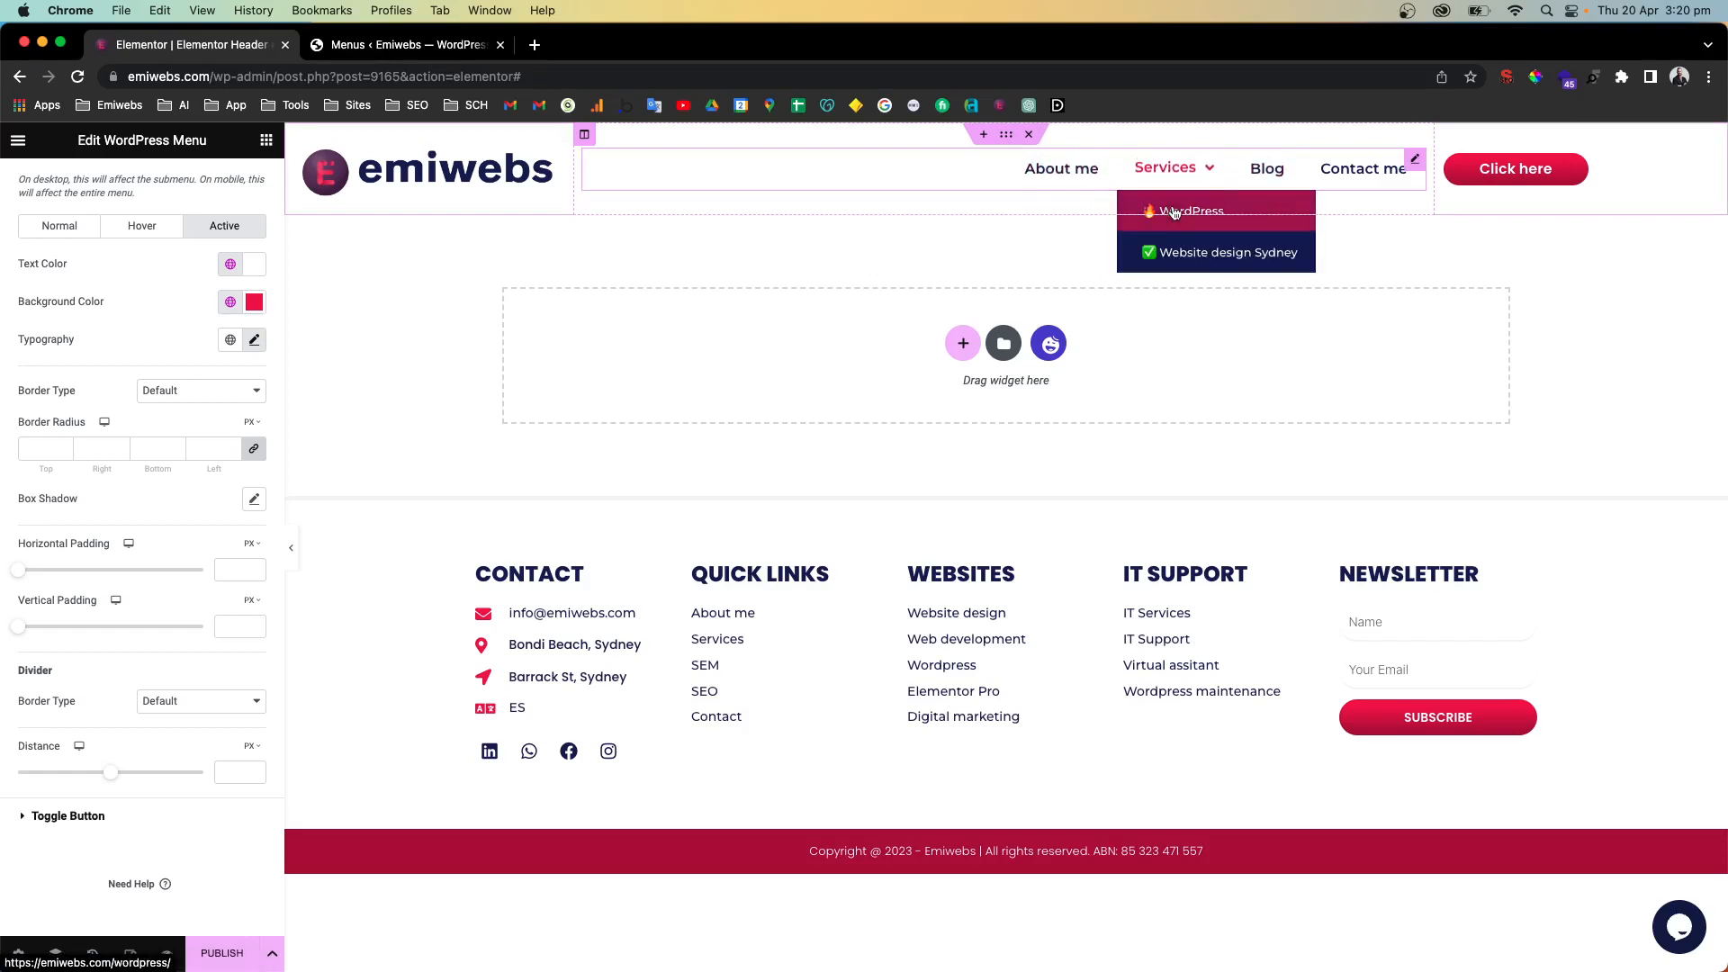
left_click_drag(111, 773, 127, 772)
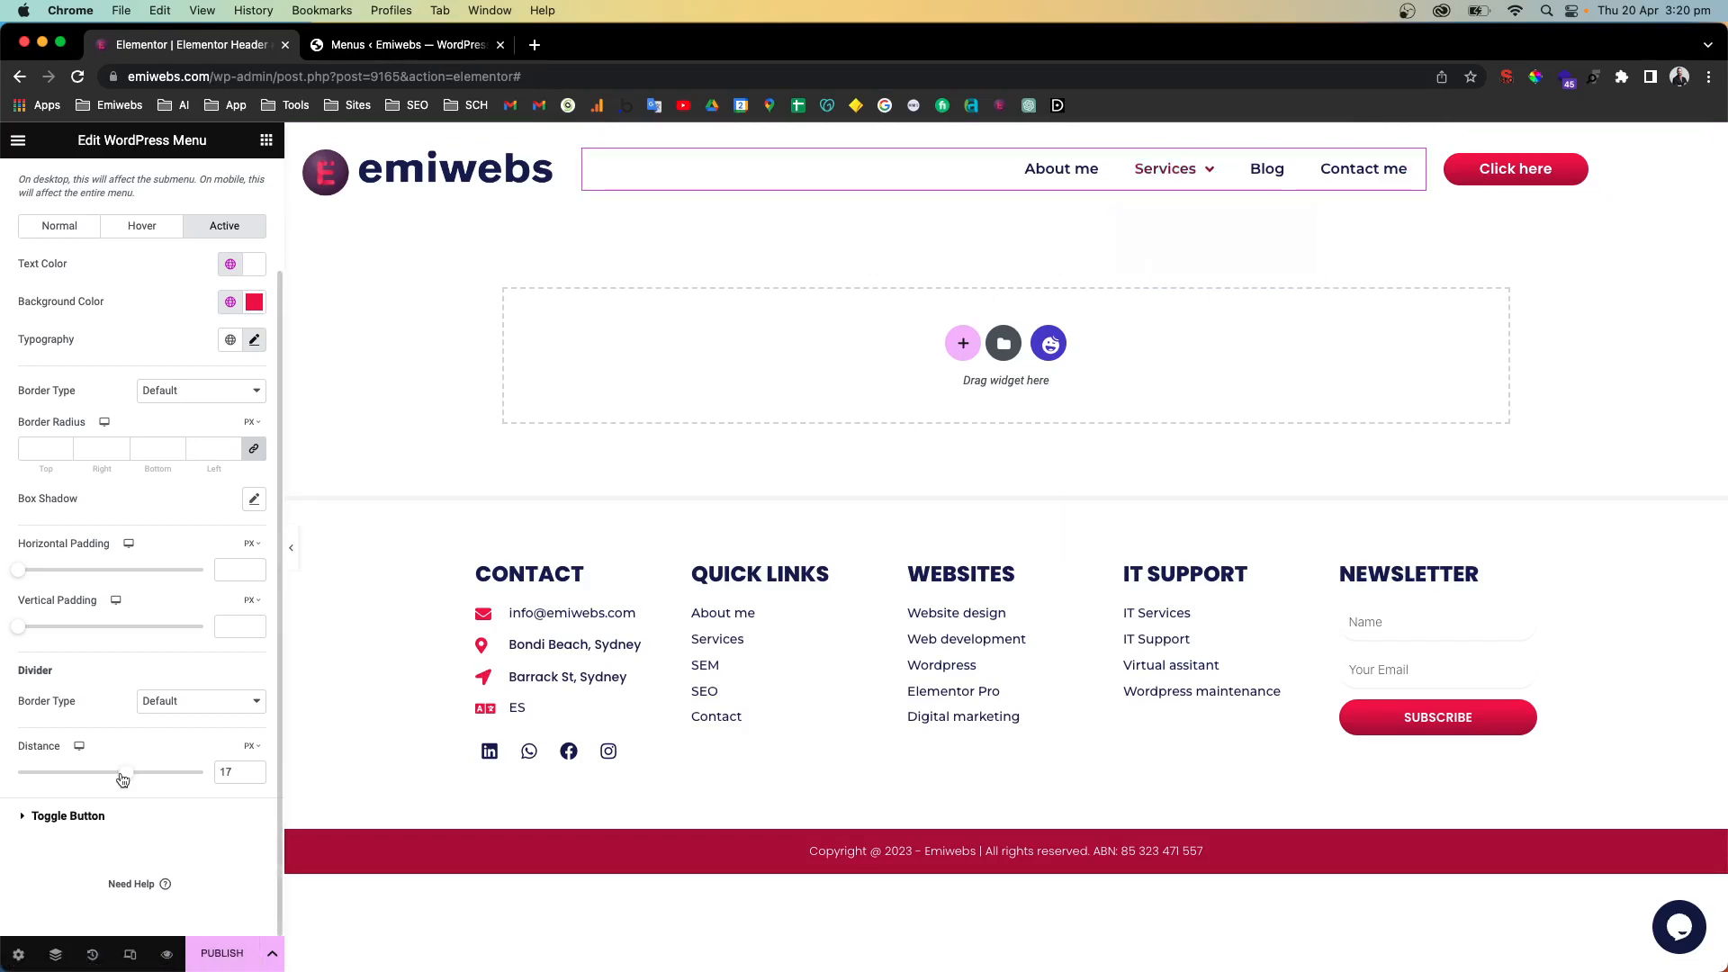
left_click_drag(126, 774, 117, 774)
left_click_drag(232, 774, 197, 773)
key("BackSpace")
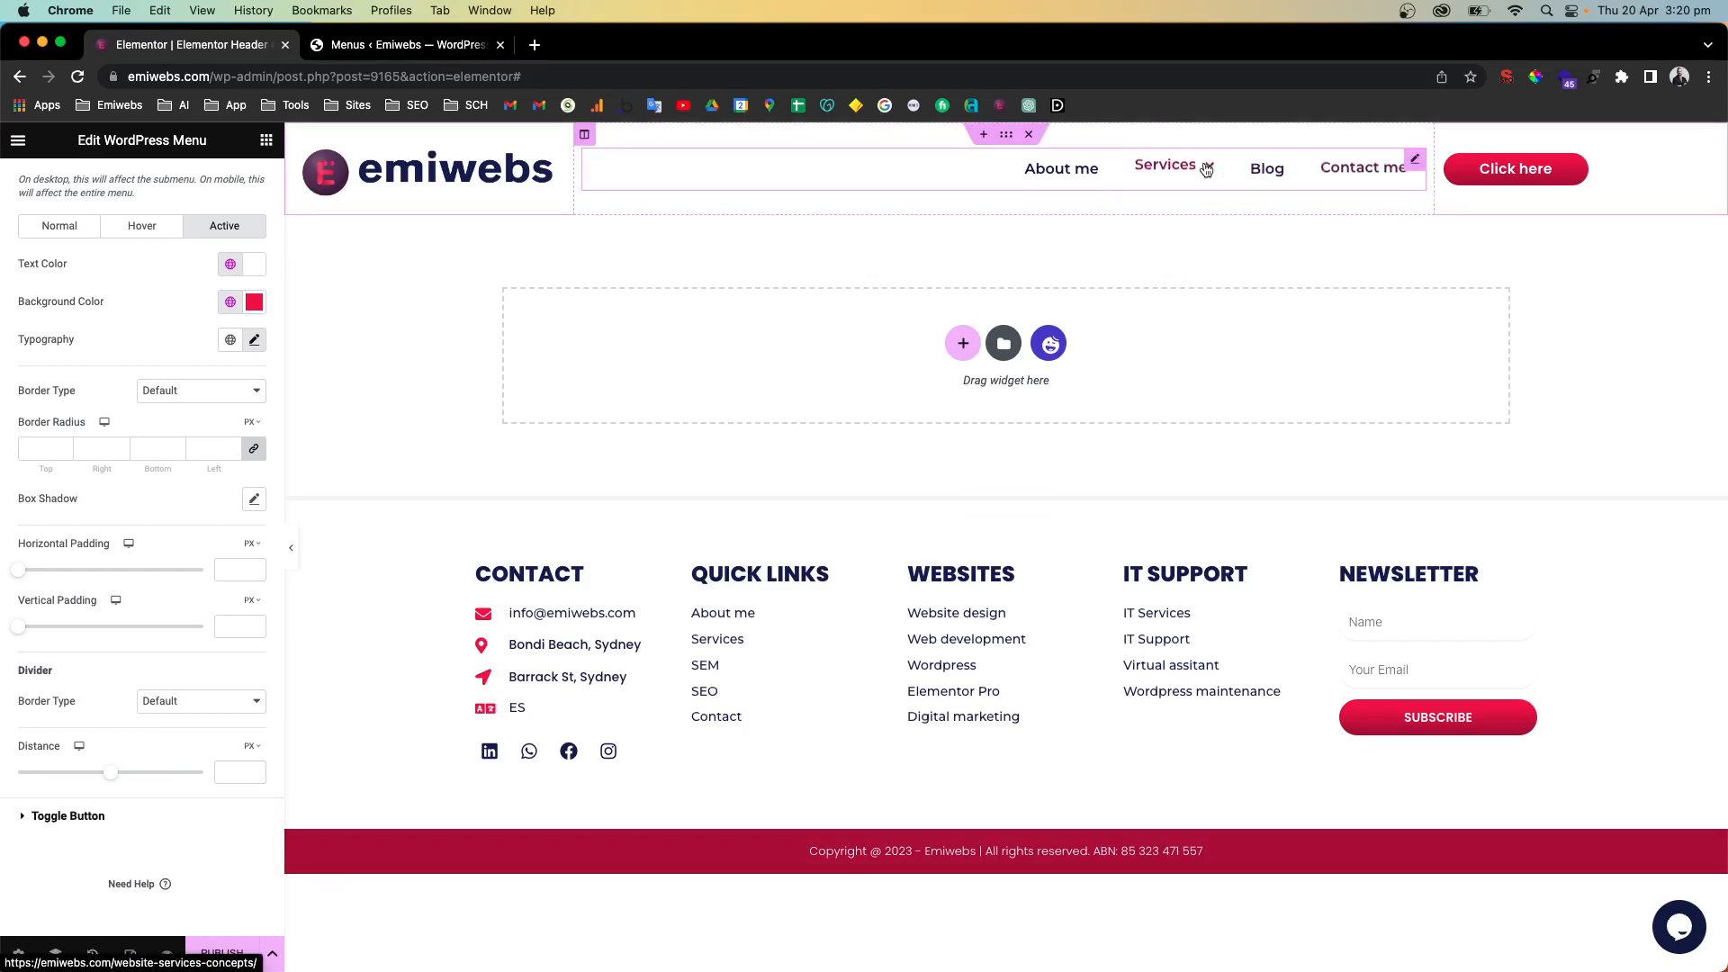
Open the header button's settings, try "Call to action" as its text, and clear that text again
mouse_move(1207, 169)
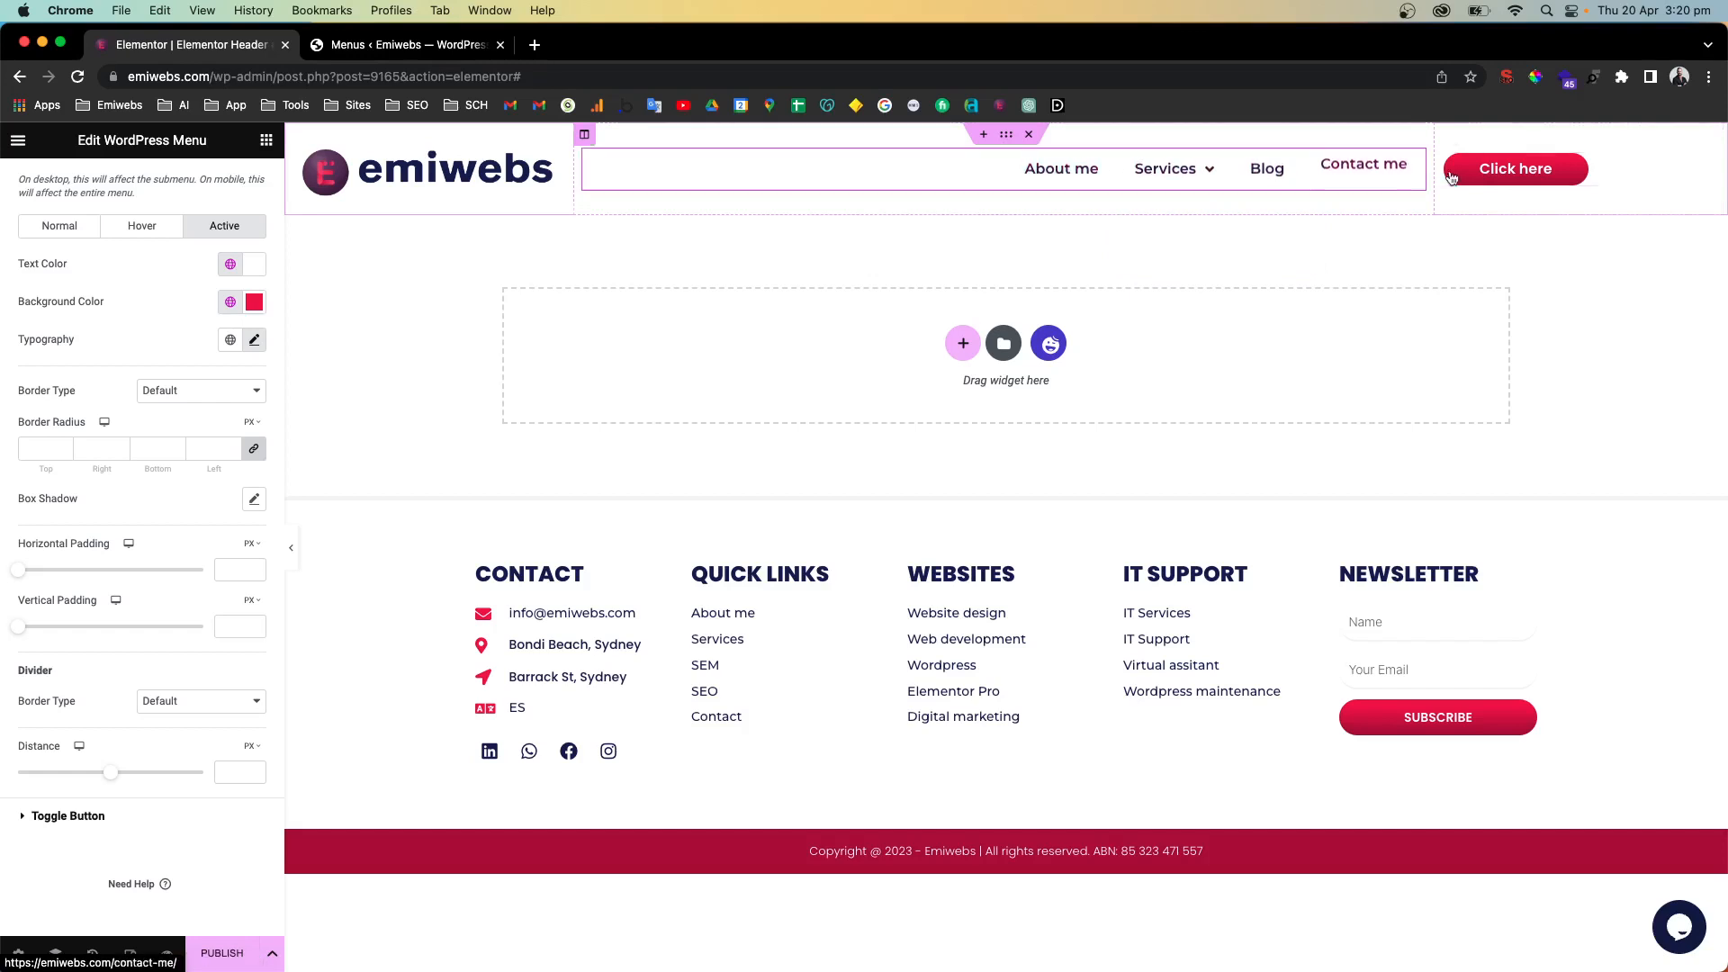
left_click(1608, 178)
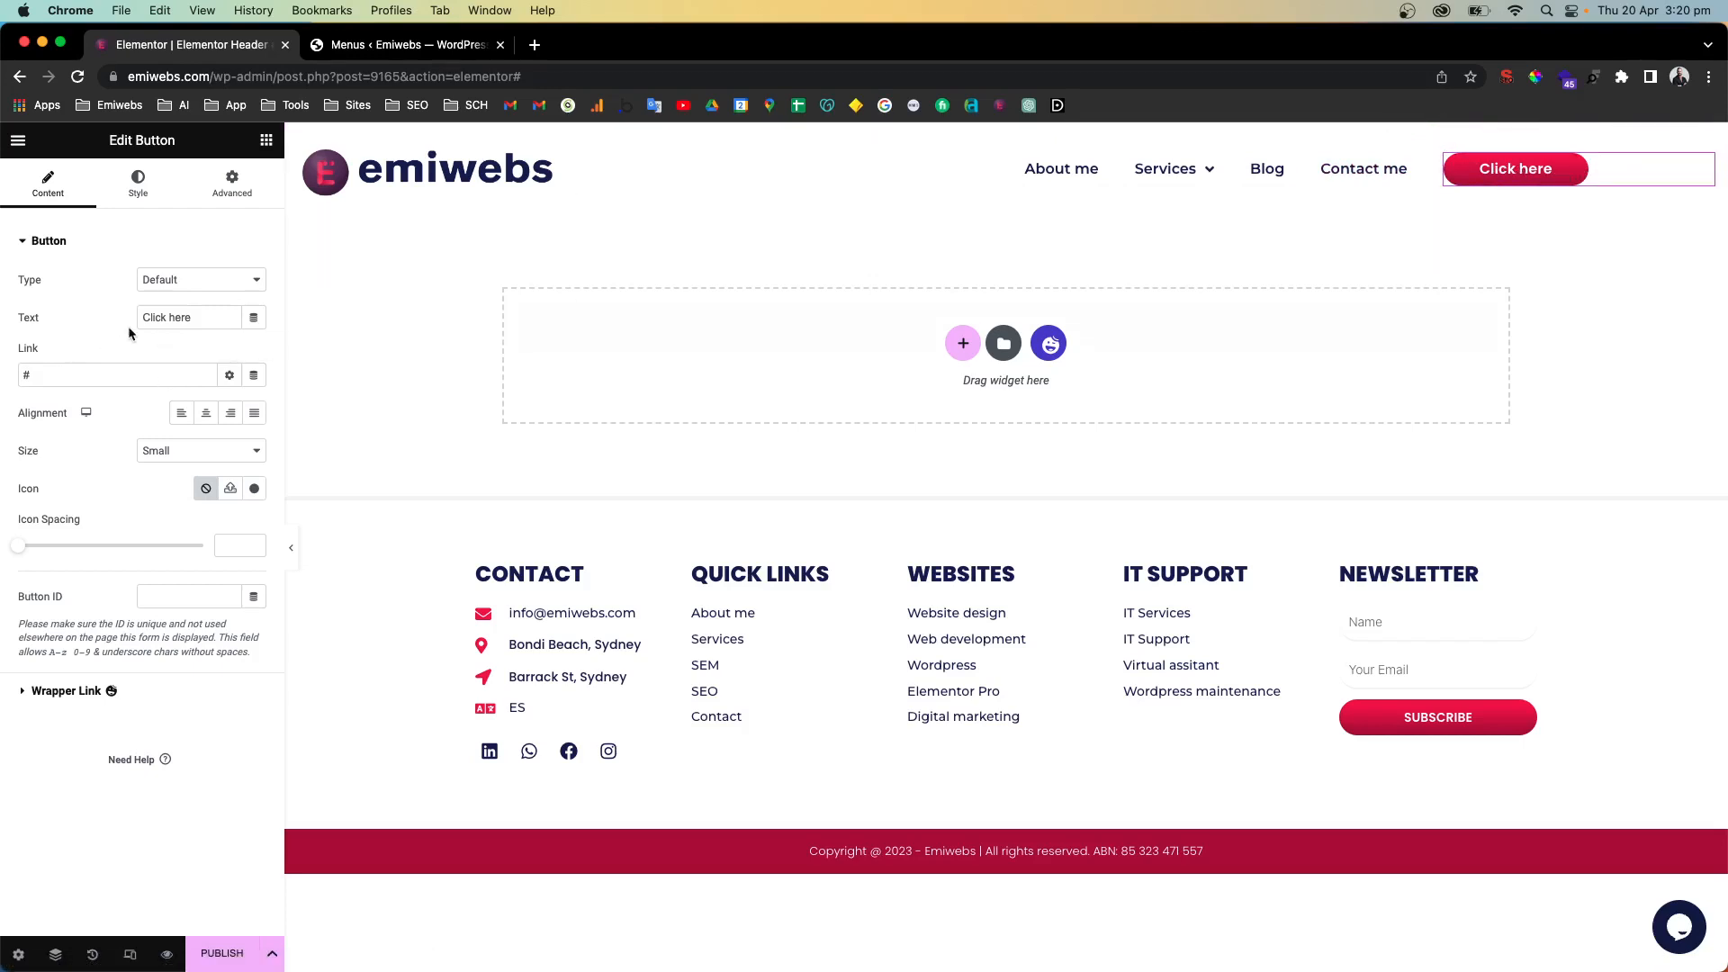
key("BackSpace")
type("Call to action")
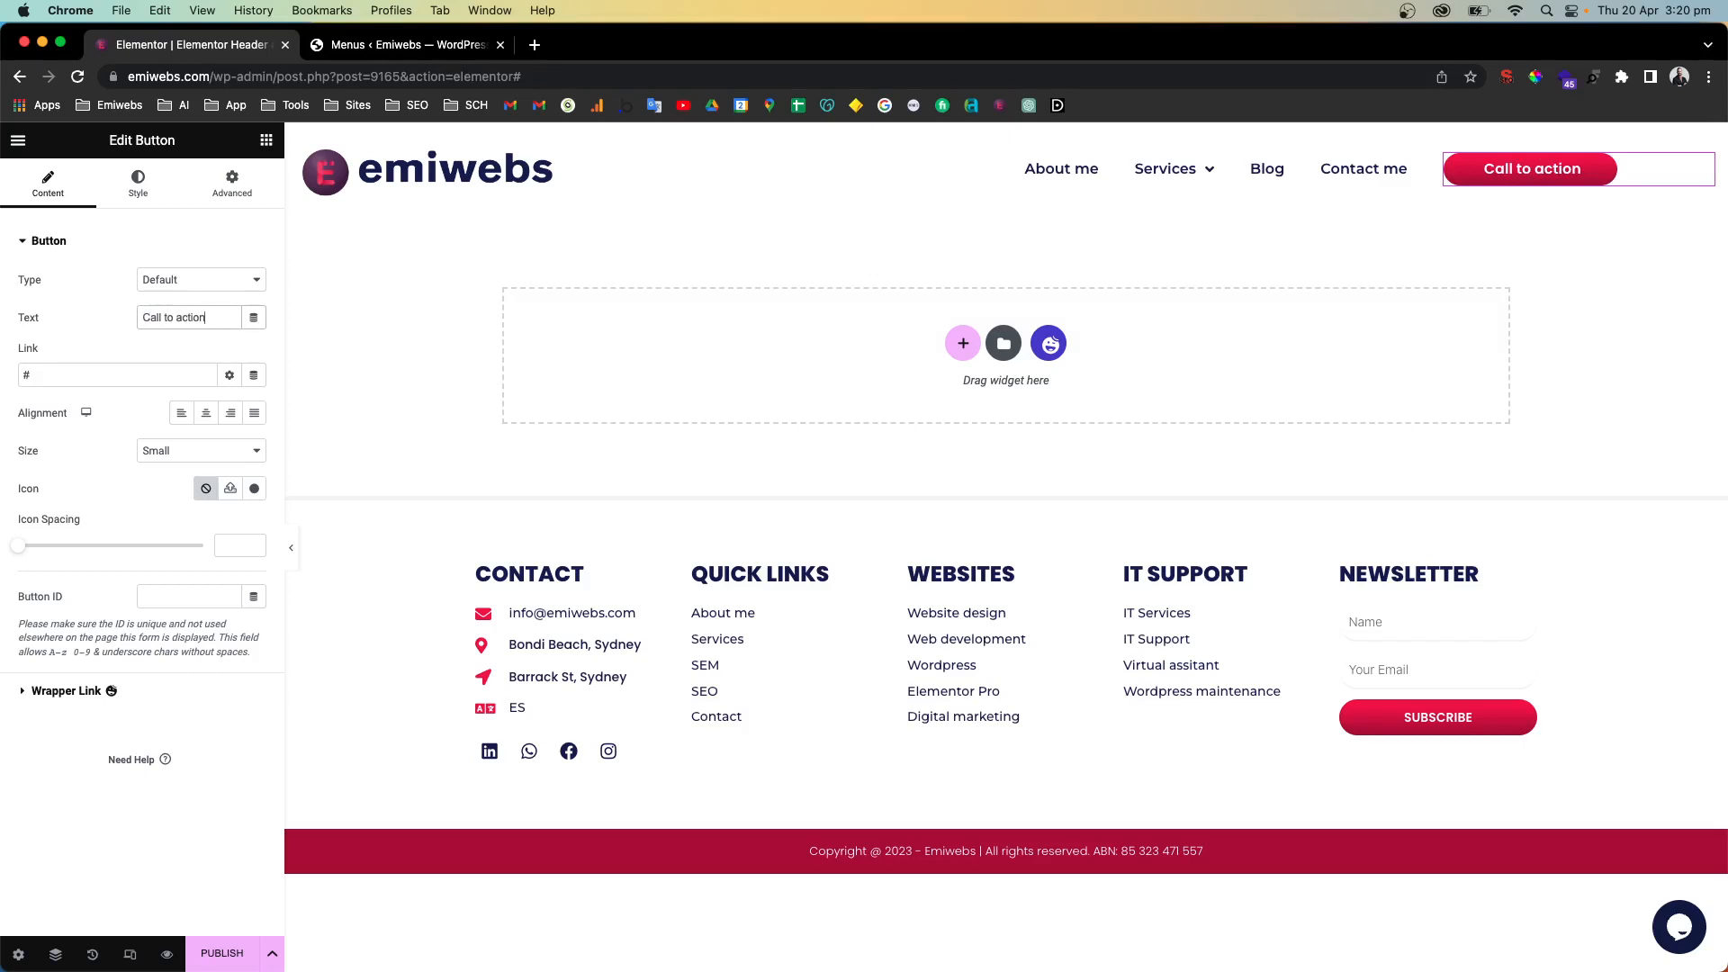
key("BackSpace")
key("BackSpace")
key("BackSpace")
key("BackSpace")
key("BackSpace")
key("BackSpace")
key("BackSpace")
key("BackSpace")
key("BackSpace")
key("BackSpace")
key("BackSpace")
key("BackSpace")
key("BackSpace")
key("BackSpace")
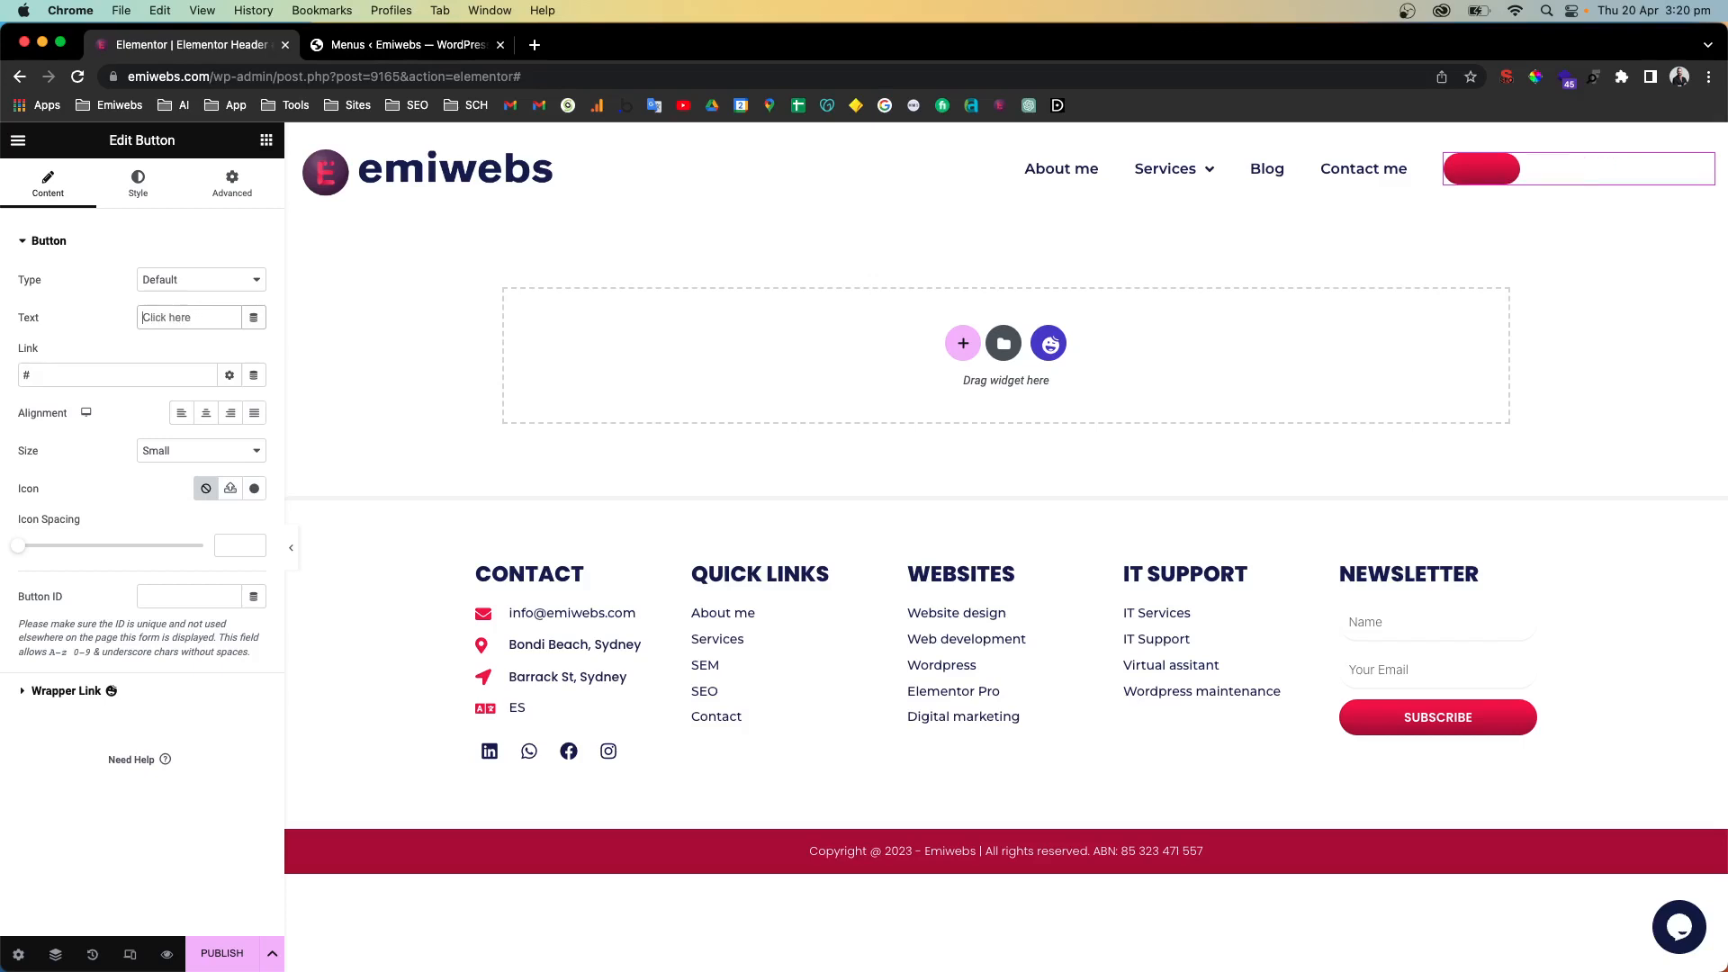
Try "call us now" as the header button's text and replace it with "Contact us"
type("call us")
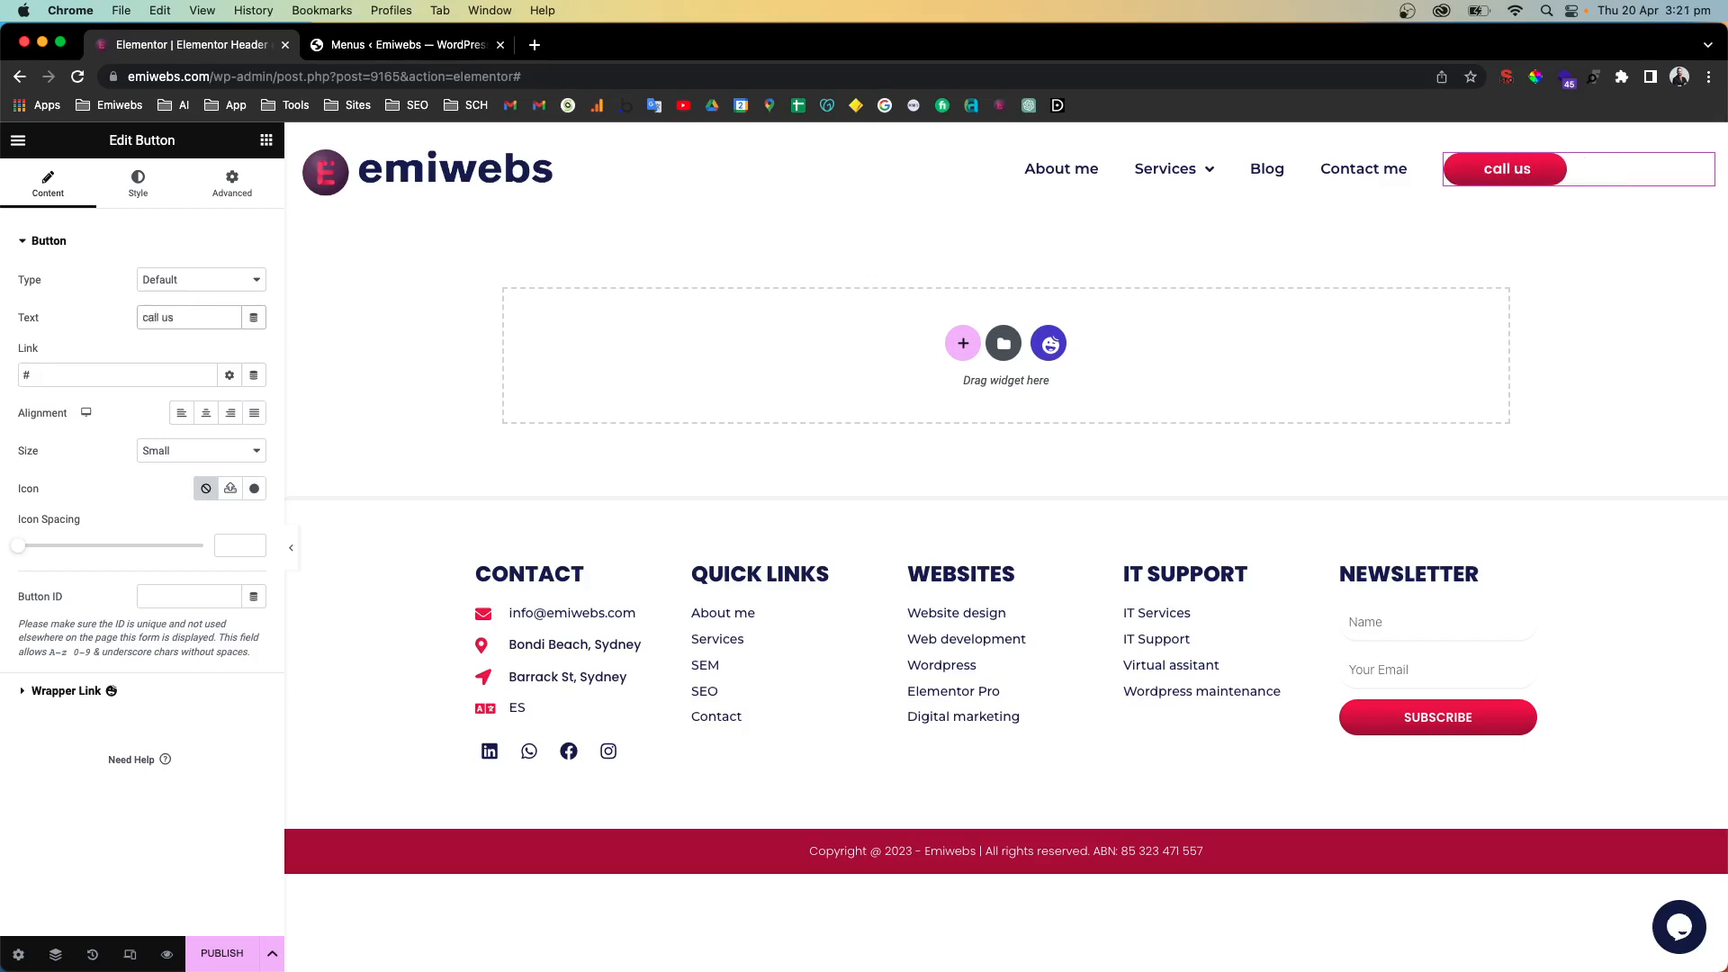
type(" now")
key("super+BackSpace")
type("Contact us")
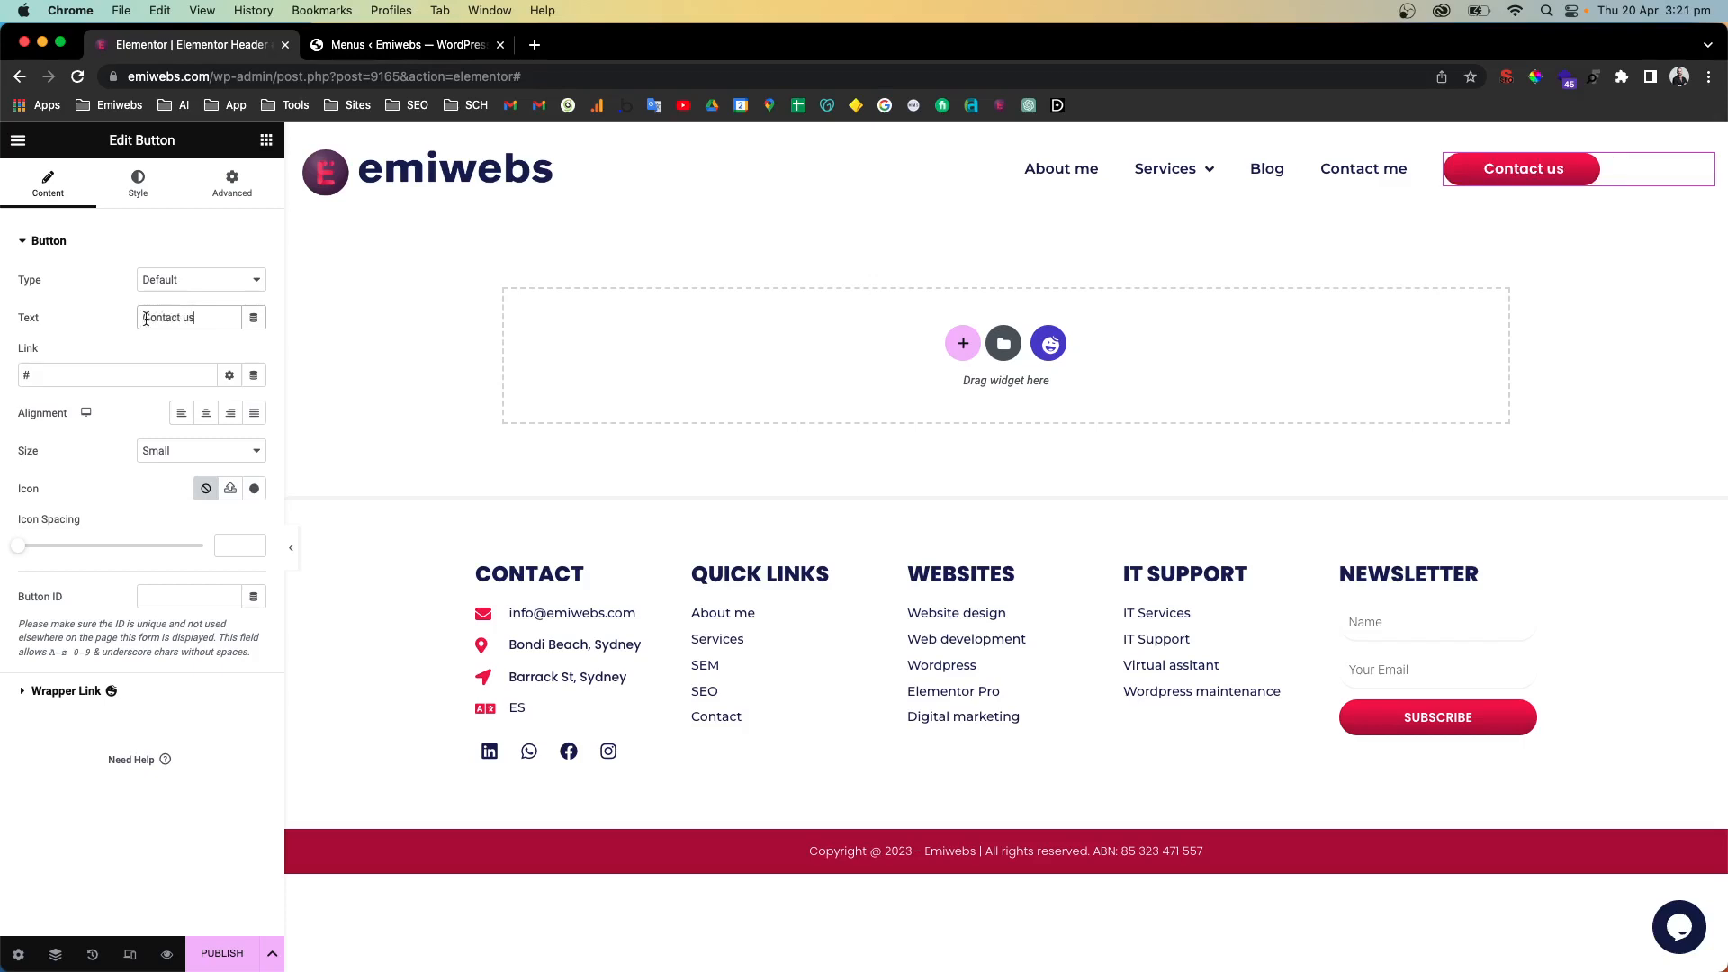
left_click(104, 364)
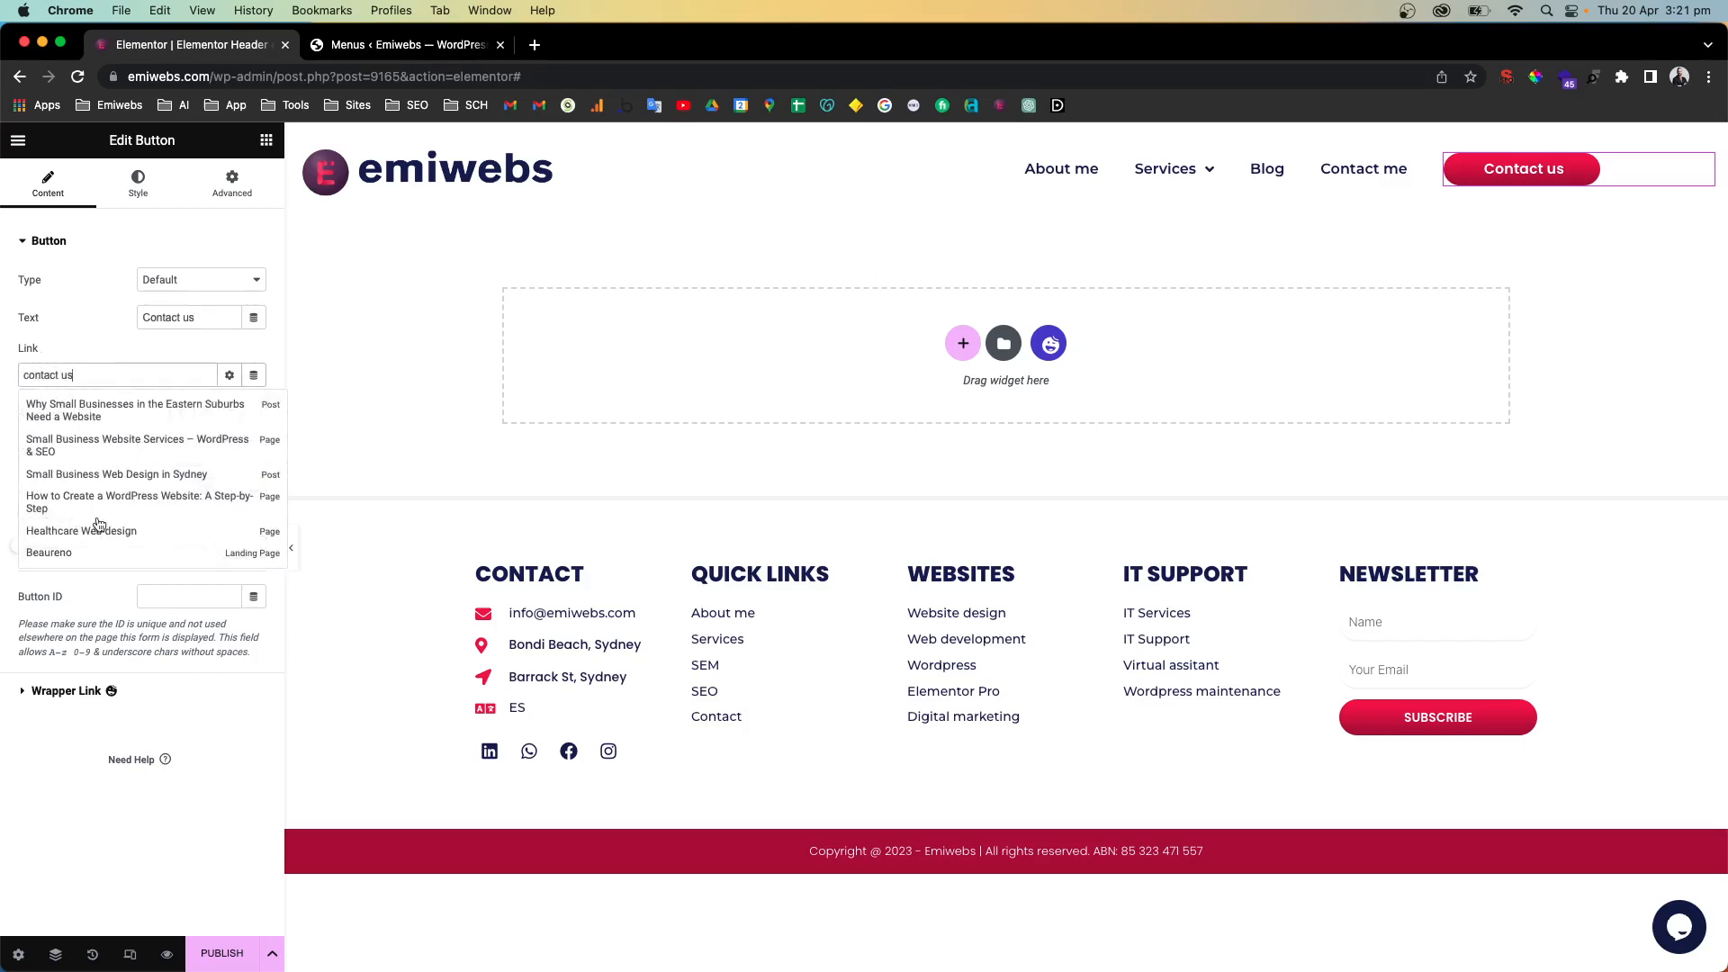
scroll(99, 526, "down", 3)
scroll(94, 450, "up", 2)
scroll(79, 471, "down", 4)
scroll(80, 471, "down", 10)
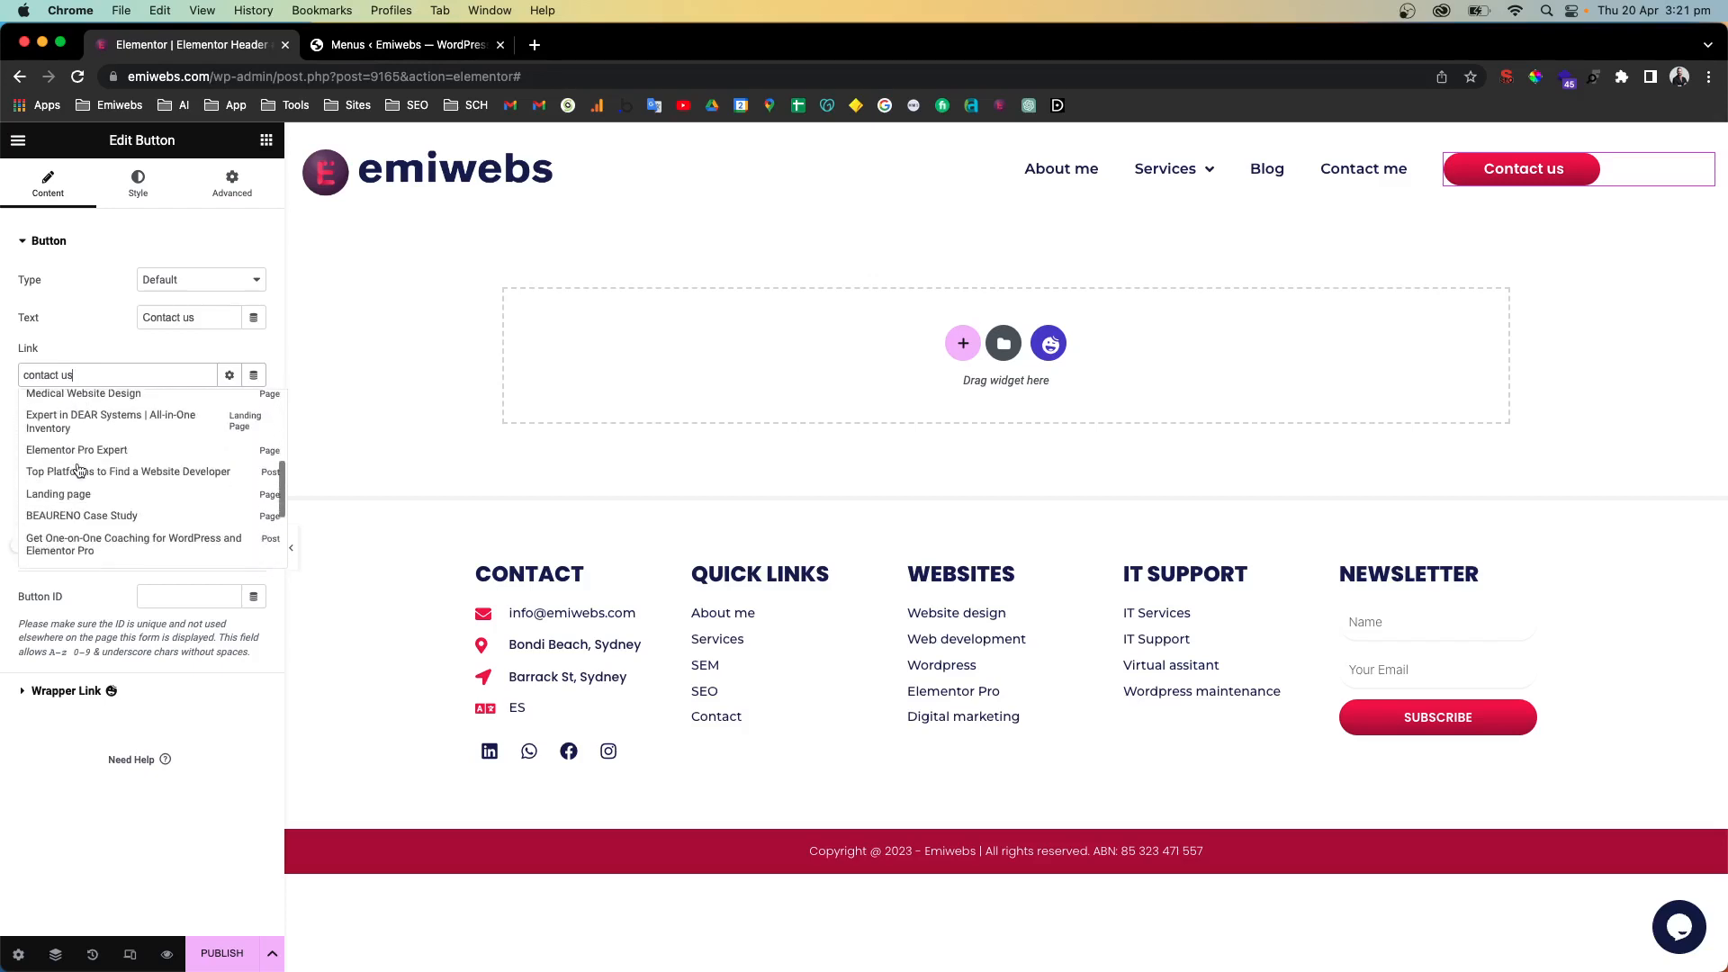
scroll(78, 463, "up", 15)
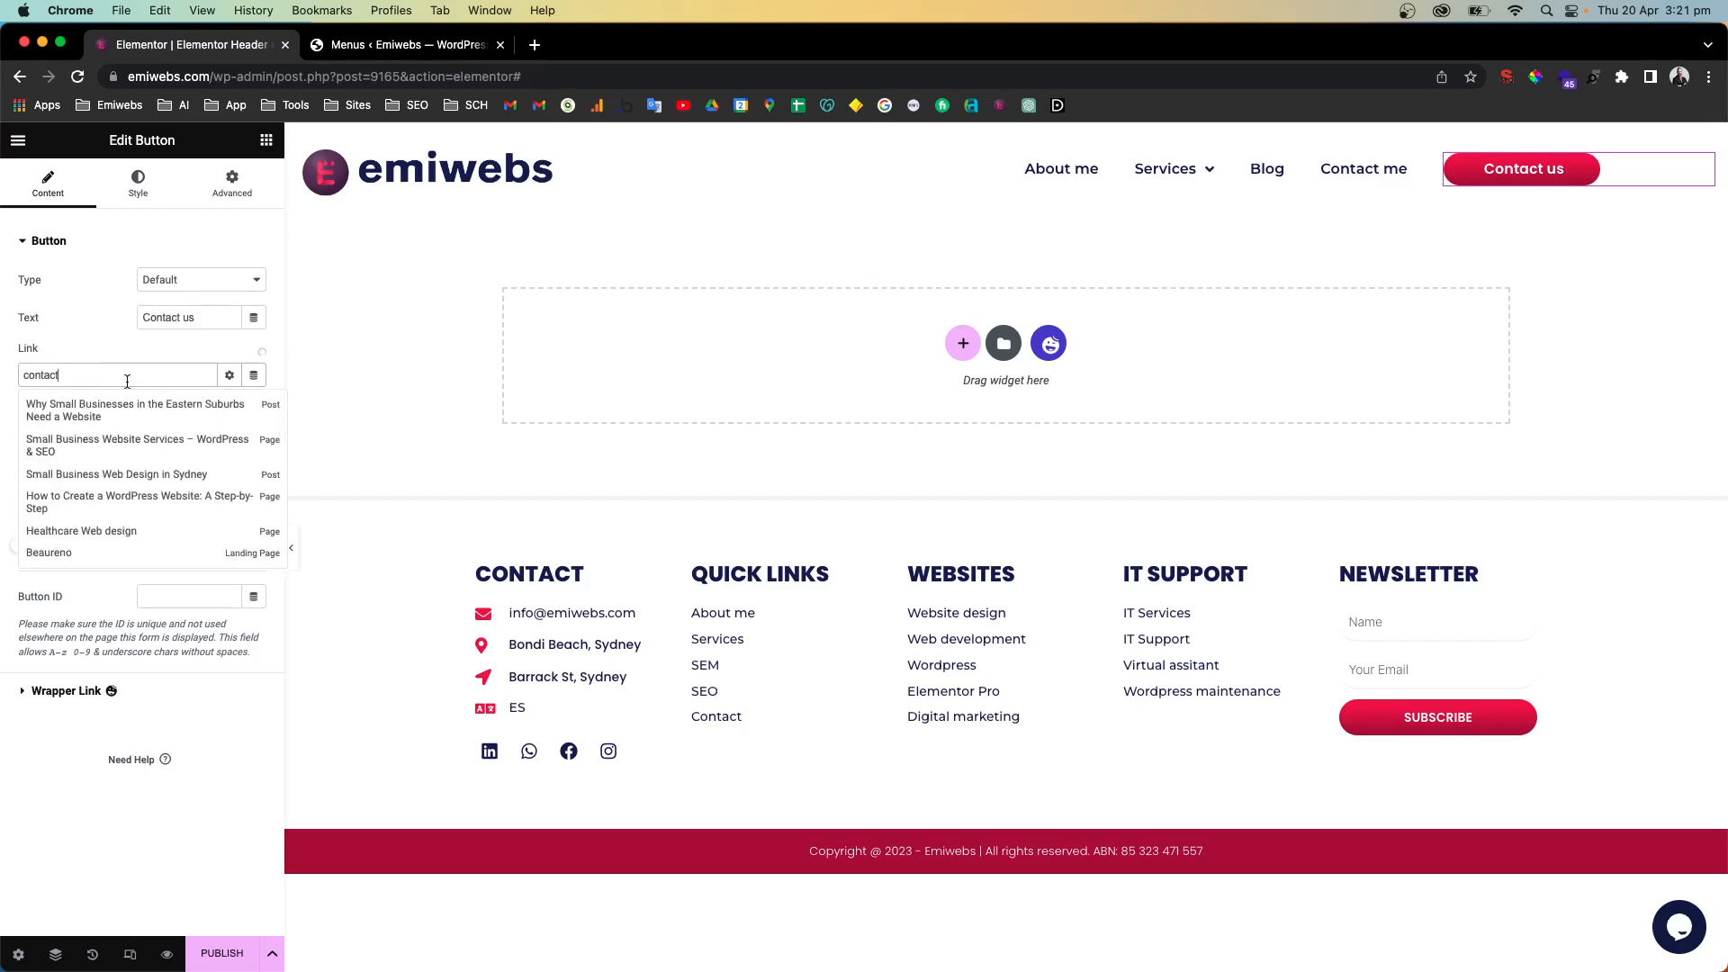
left_click(87, 403)
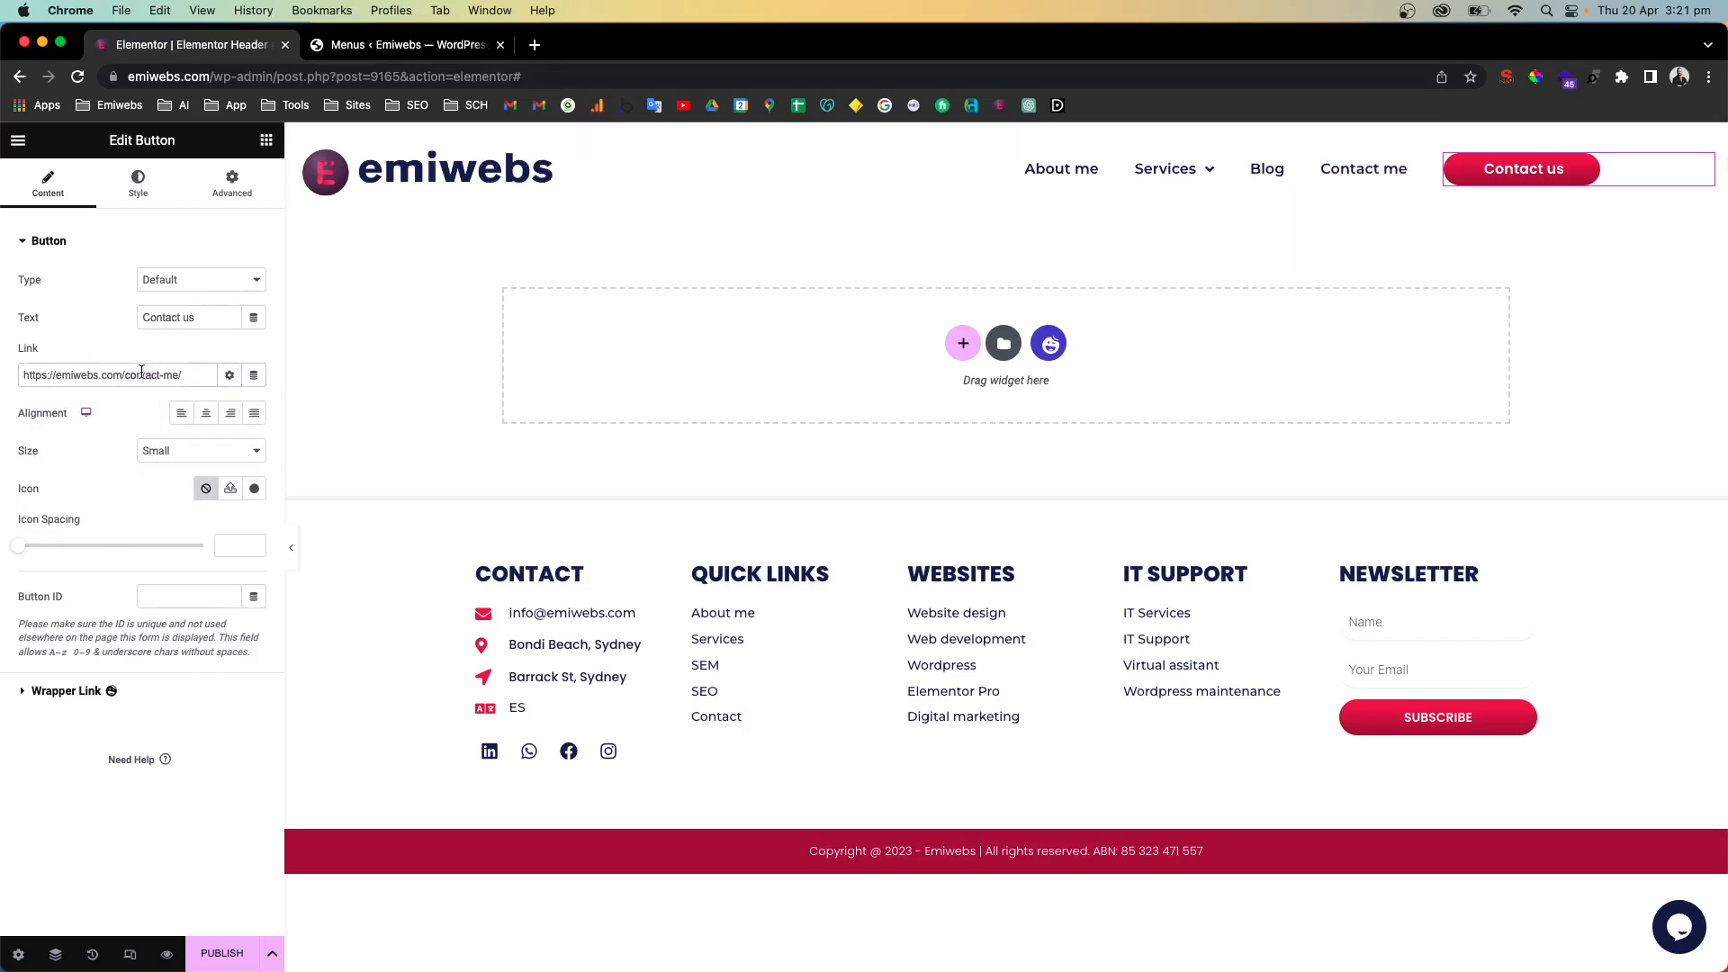
Clear the button's contact page link and change the button text to "Request a quote"
key("super+a")
key("BackSpace")
triple_click(190, 319)
key("BackSpace")
type("Request")
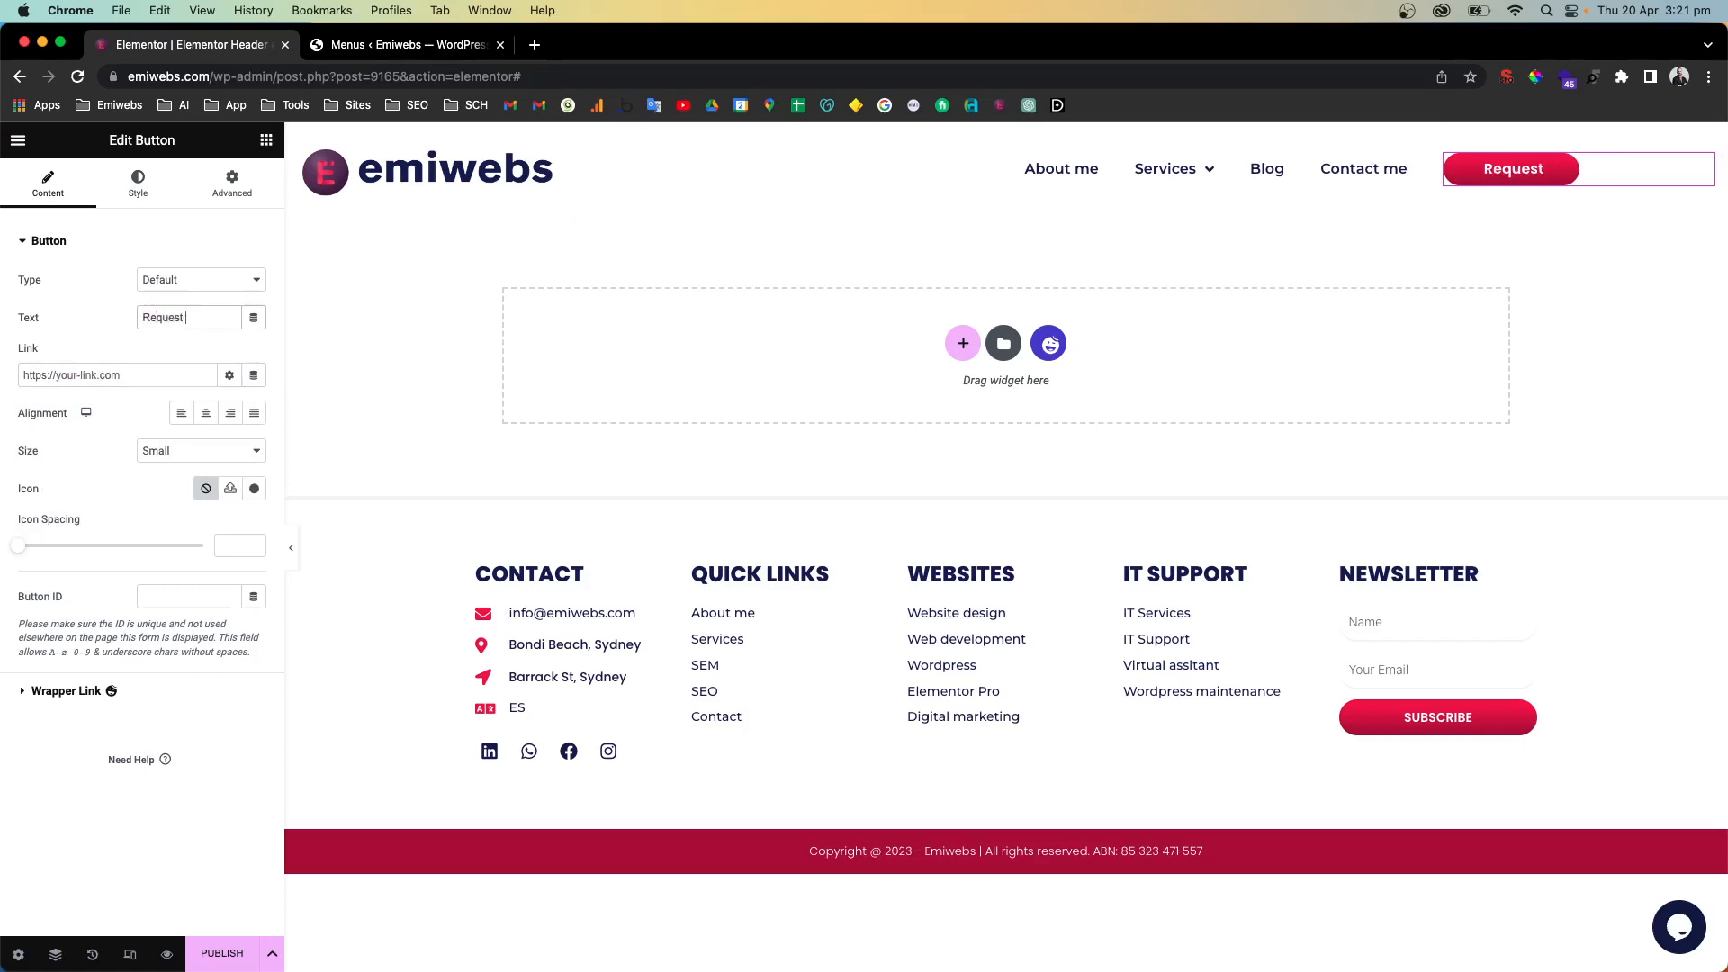
type(" a quote")
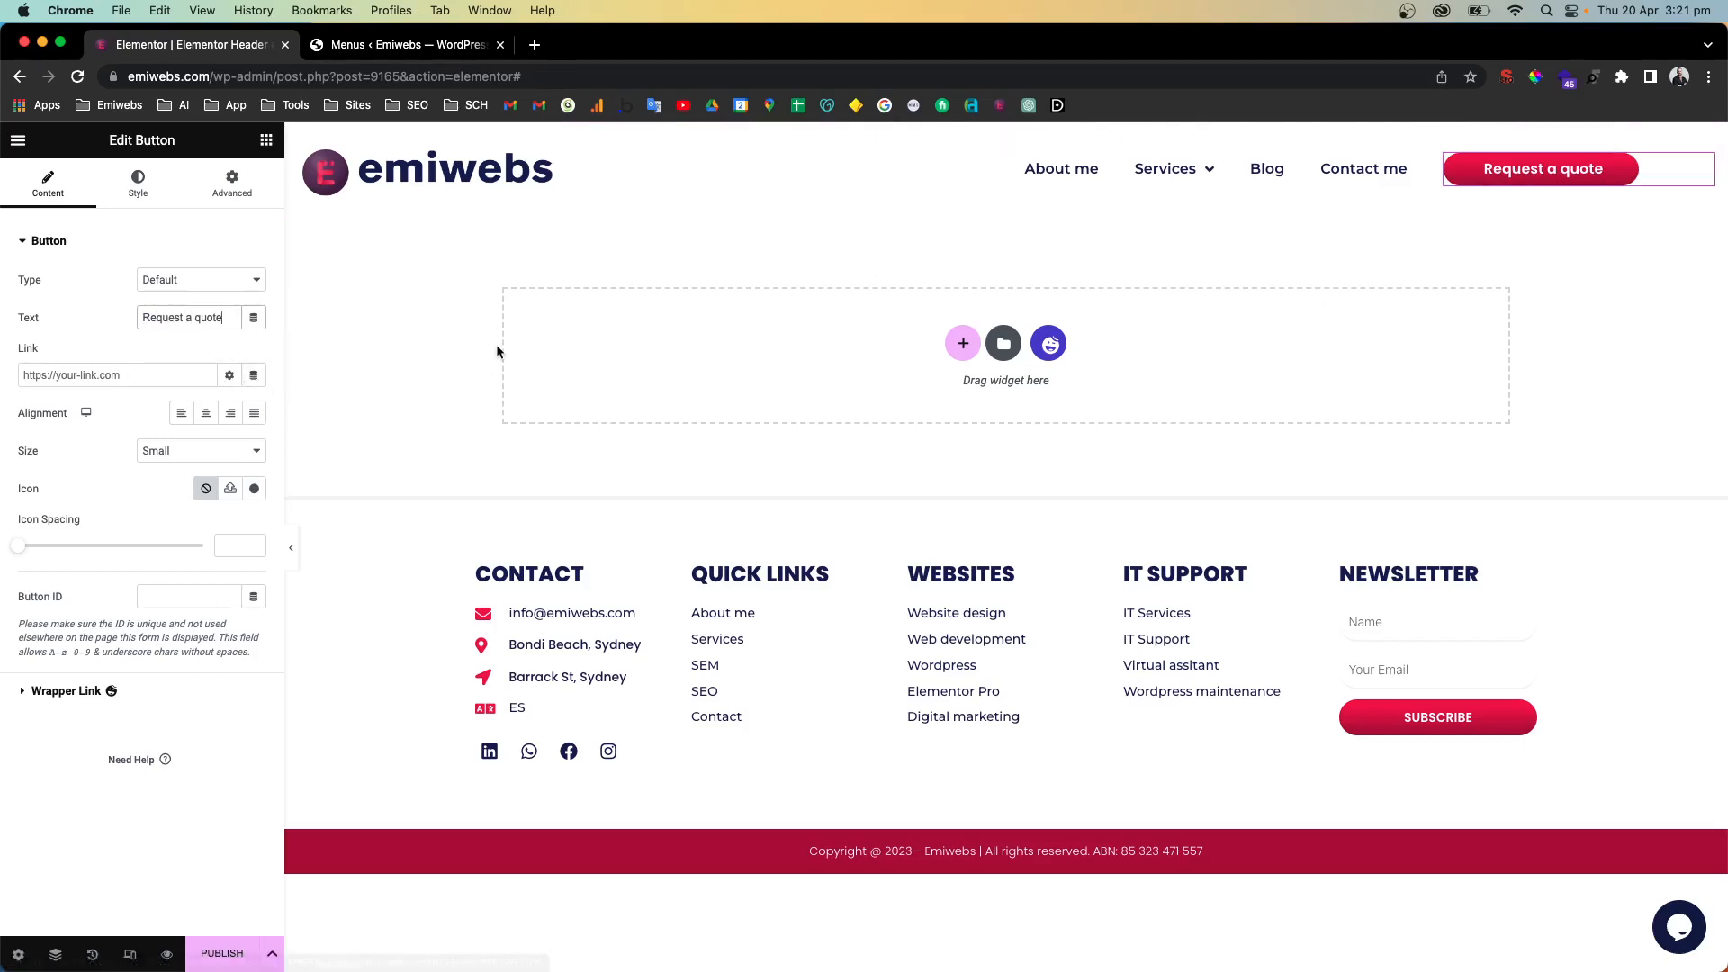
Make the button's link a dynamic Popup action that opens the "Get a quote (Template)" popup
left_click(255, 377)
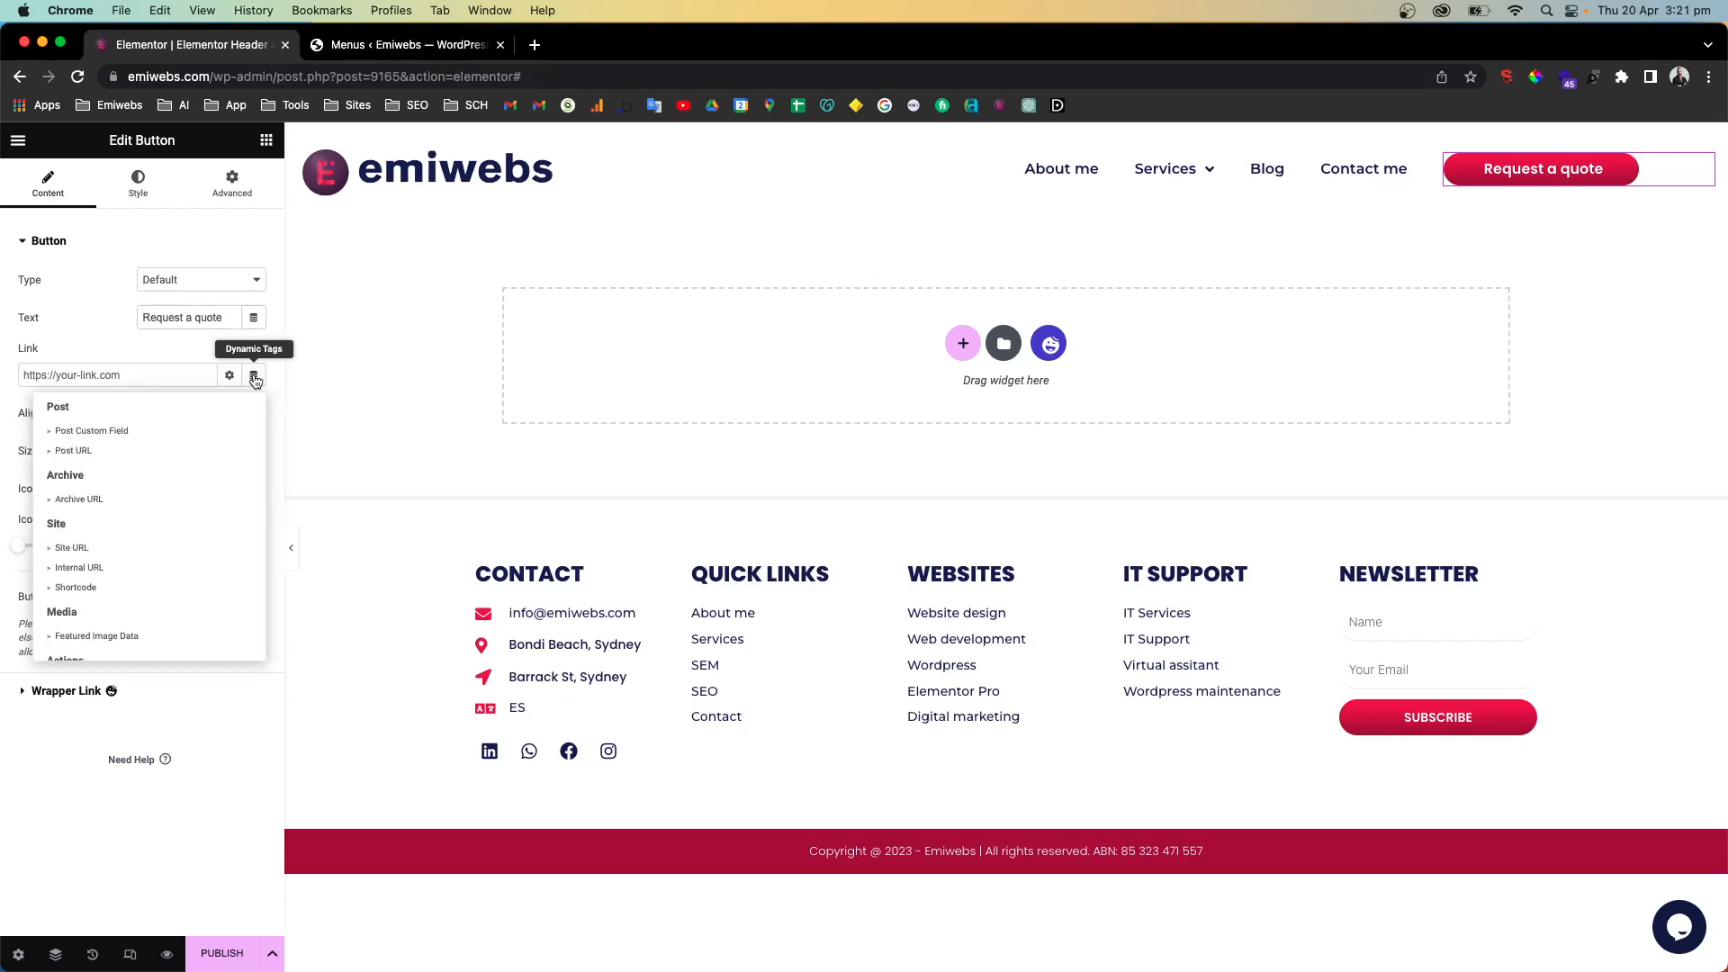
scroll(166, 517, "down", 5)
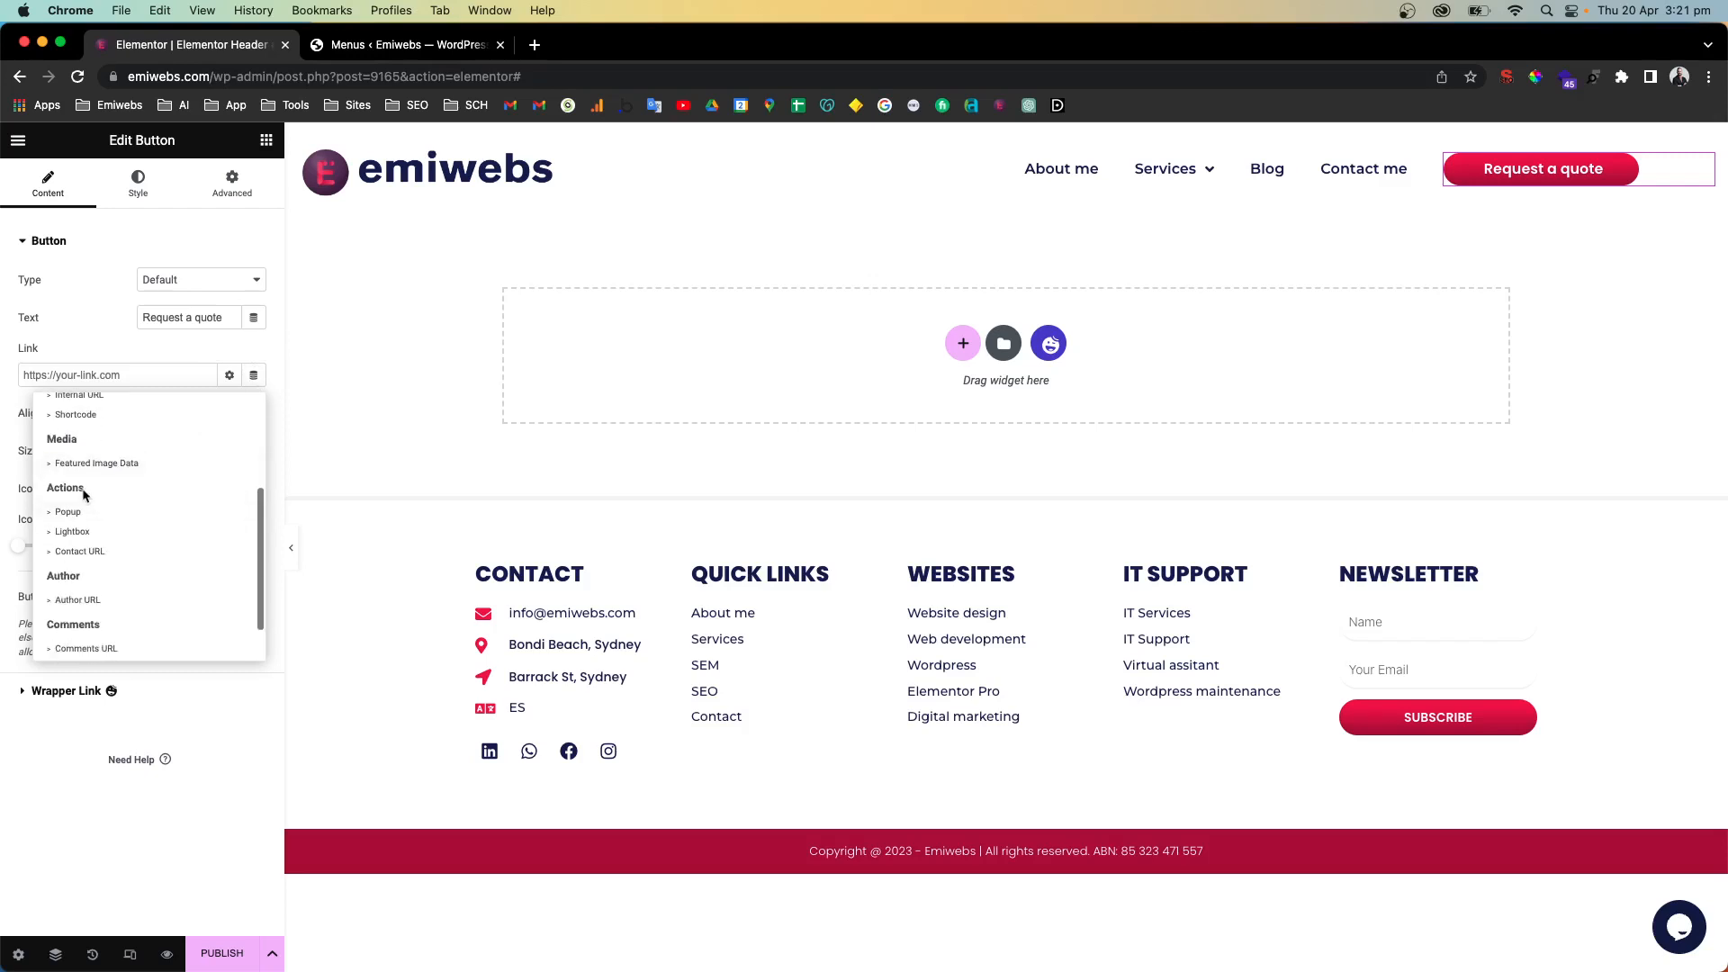
left_click(68, 513)
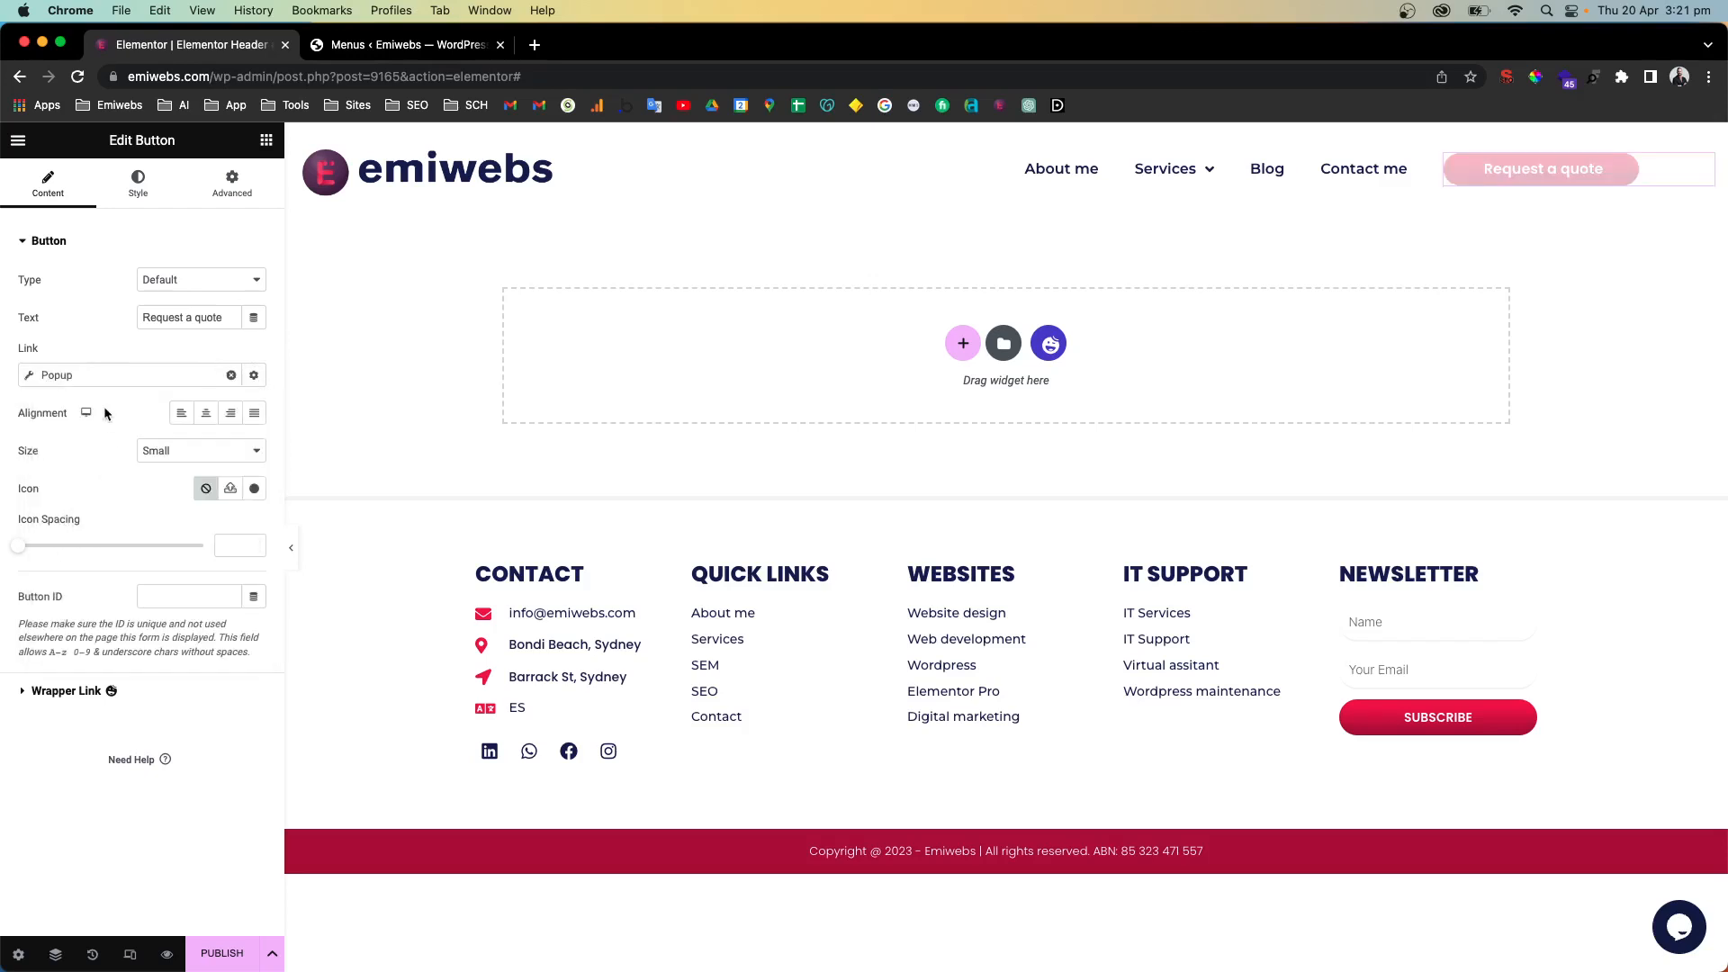
left_click(79, 375)
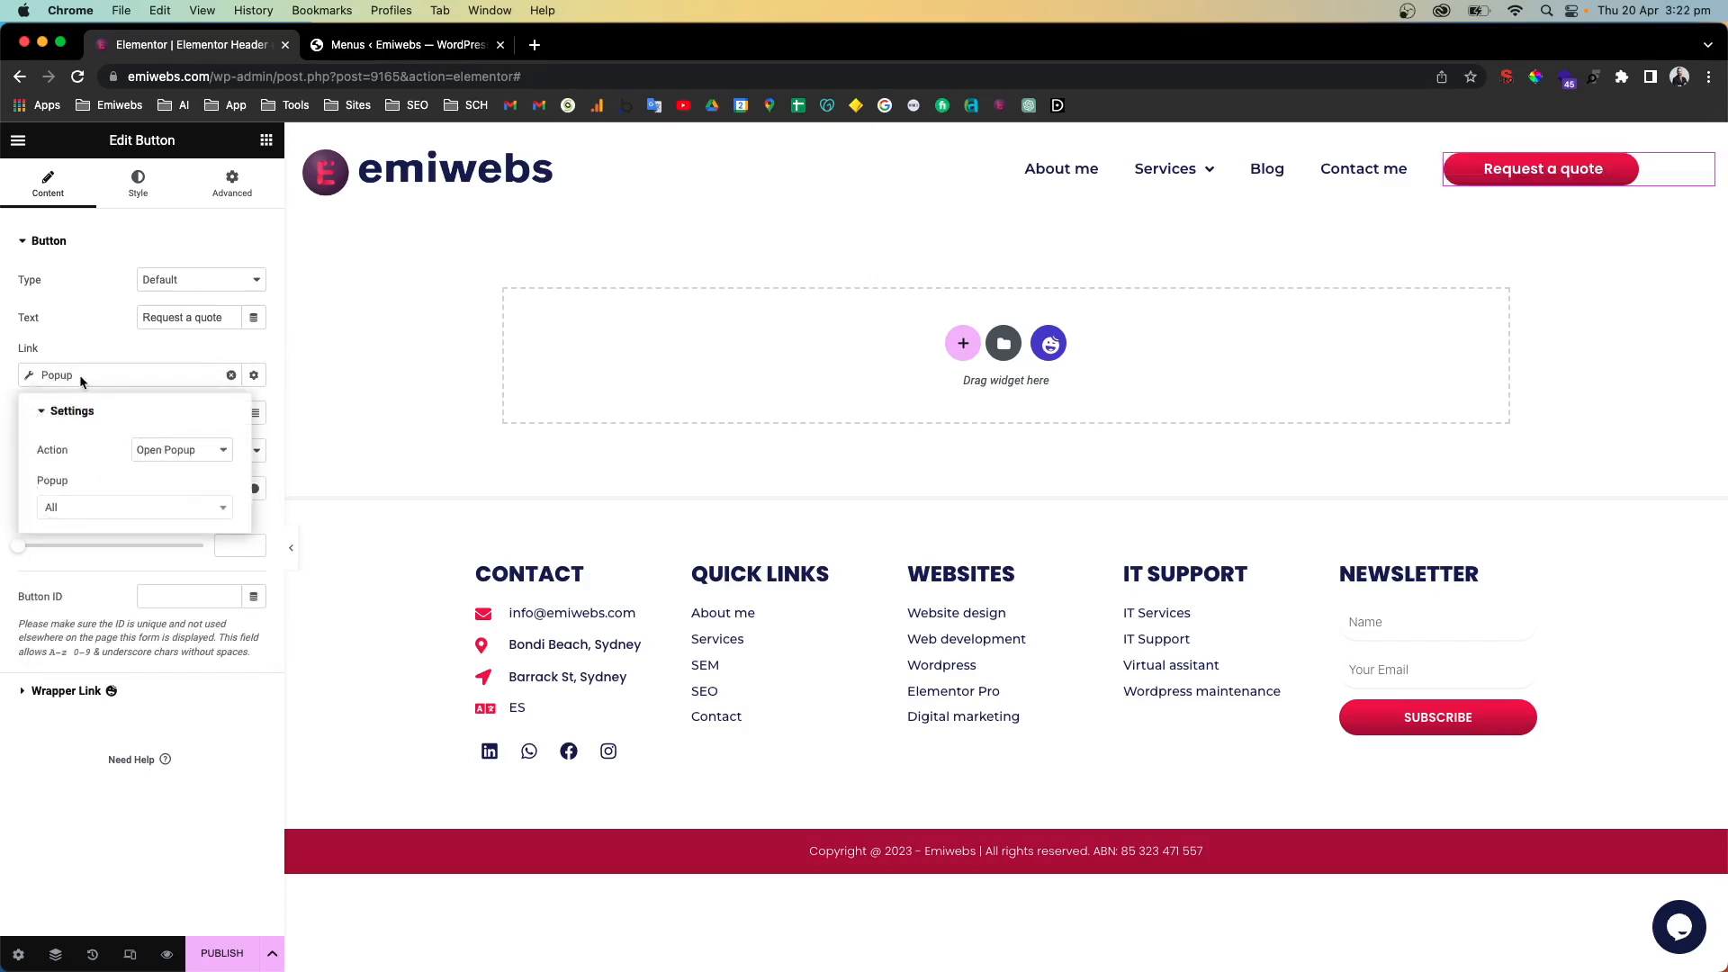
left_click(60, 510)
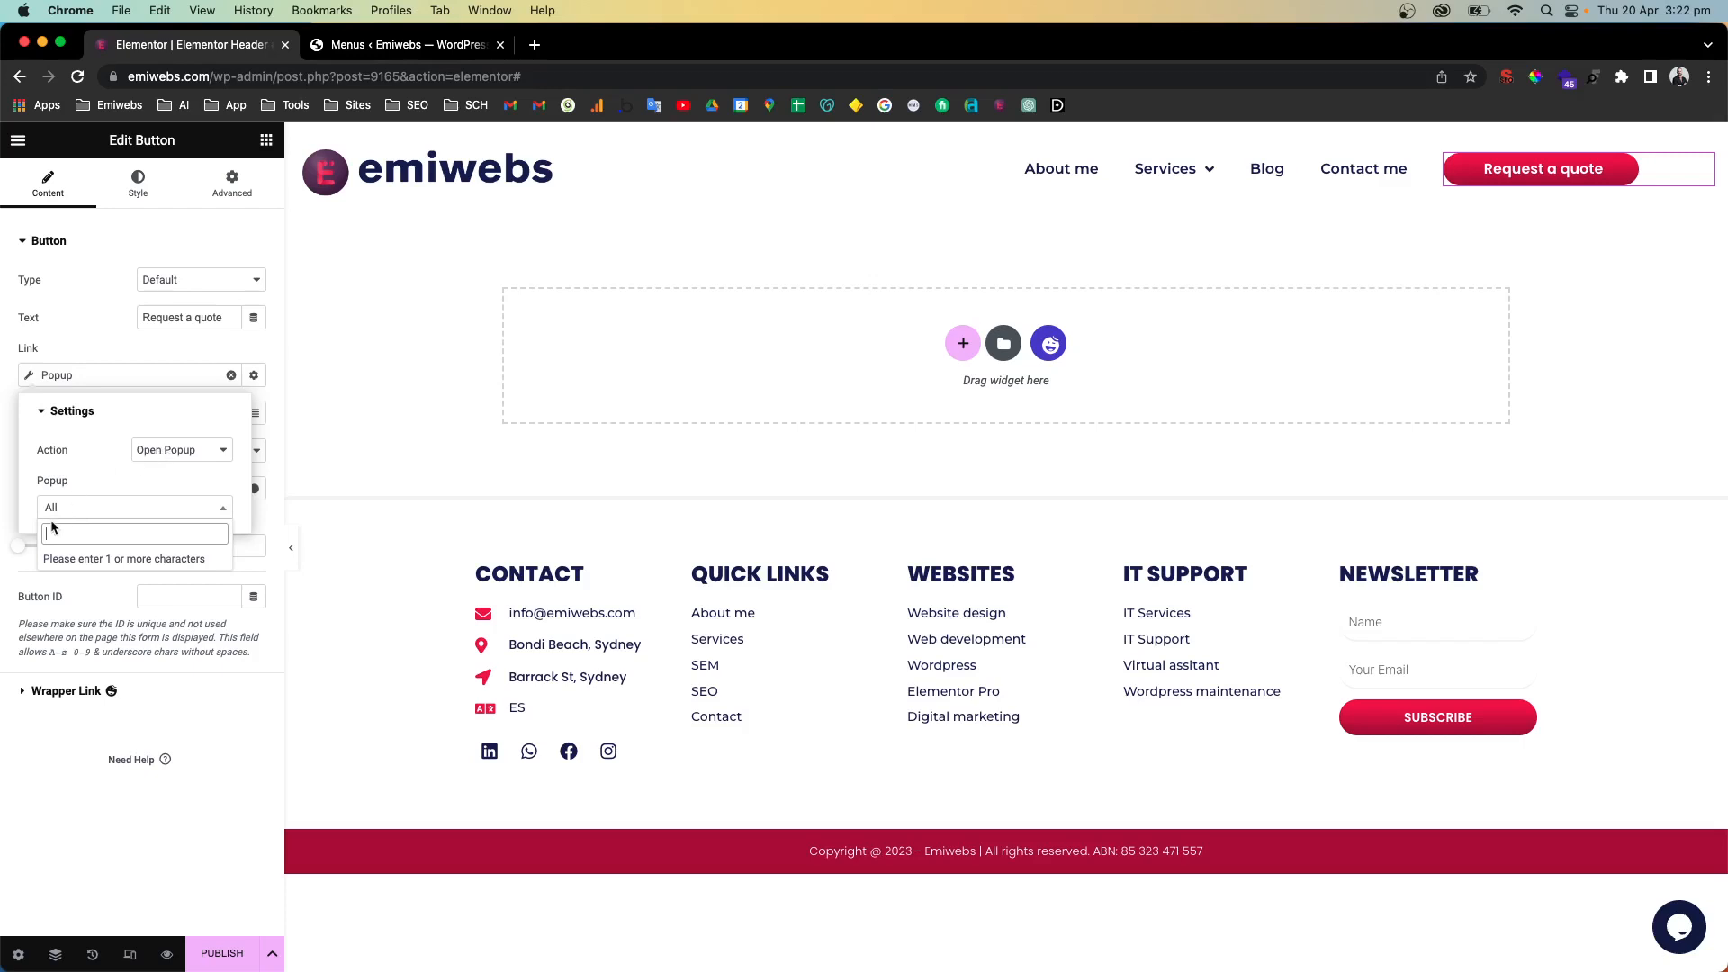
type("get a quote")
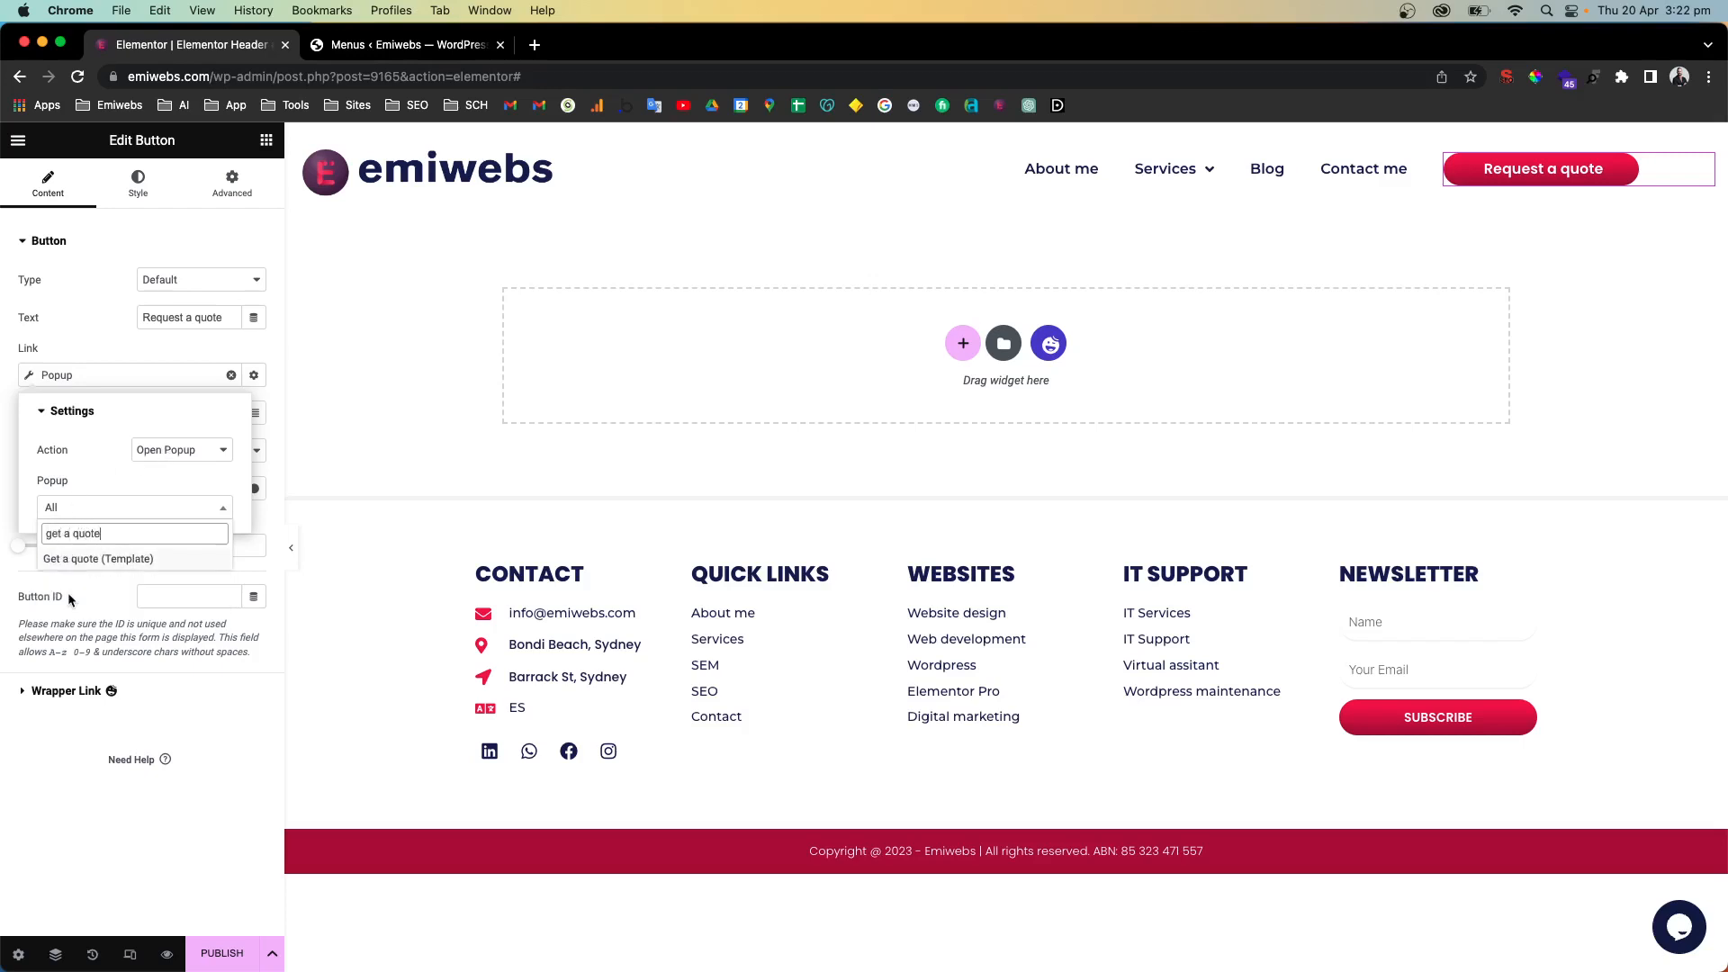
left_click(81, 560)
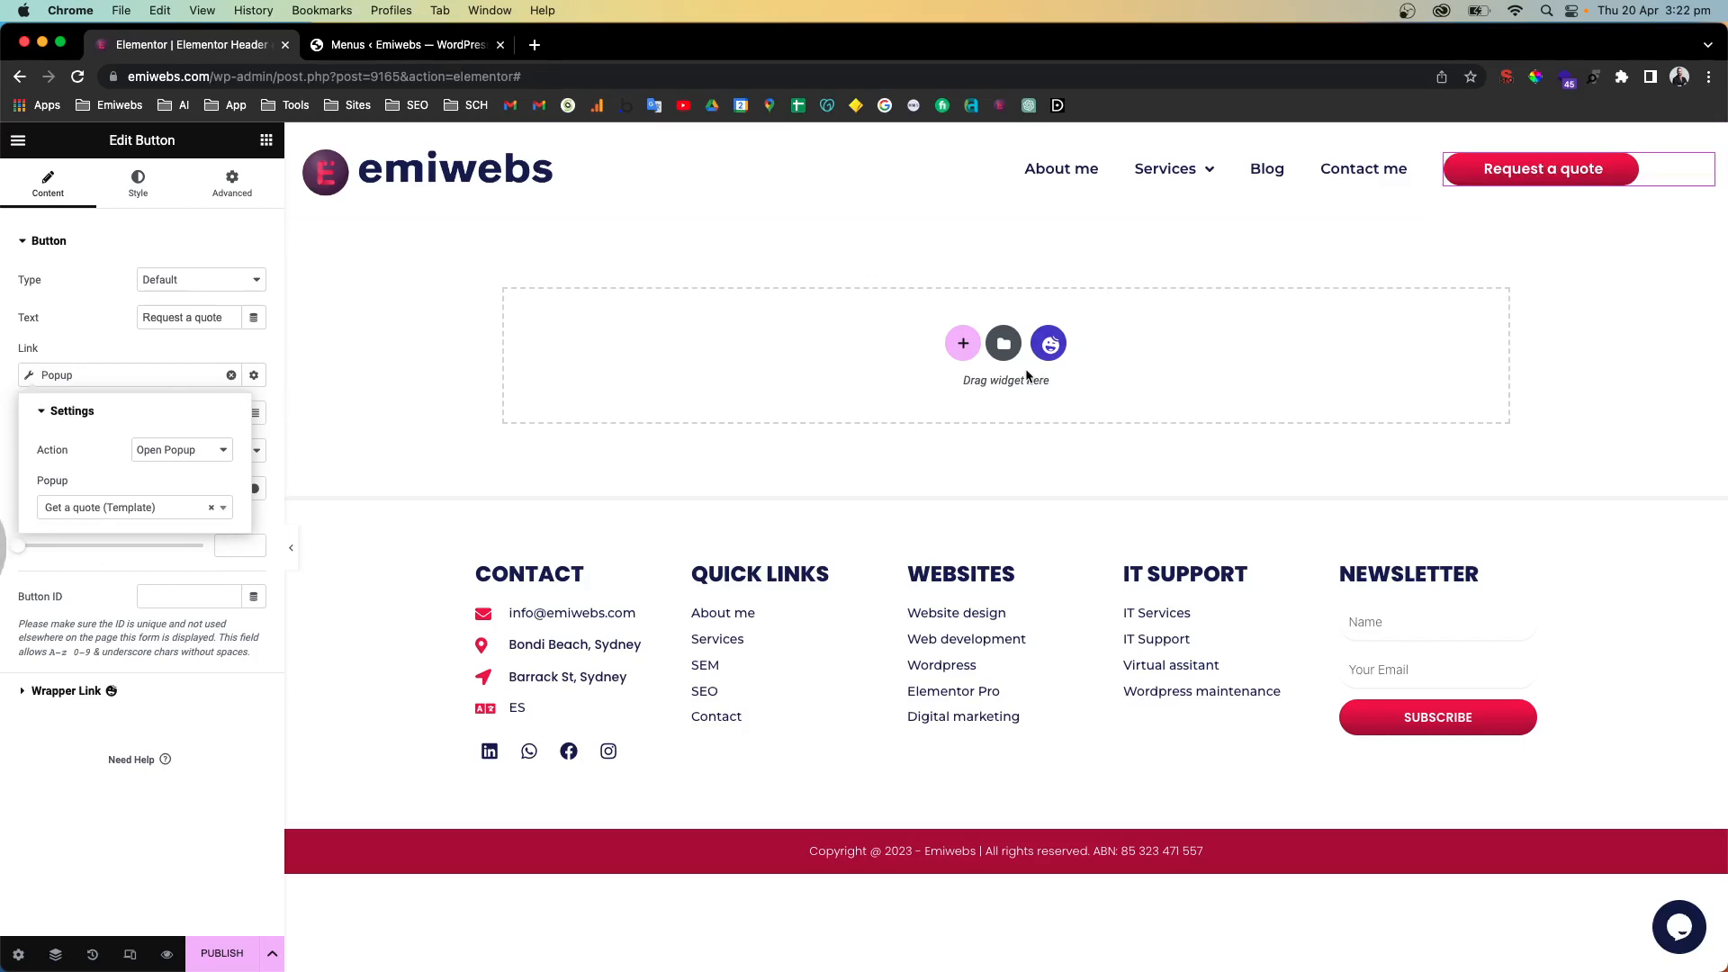
left_click(128, 329)
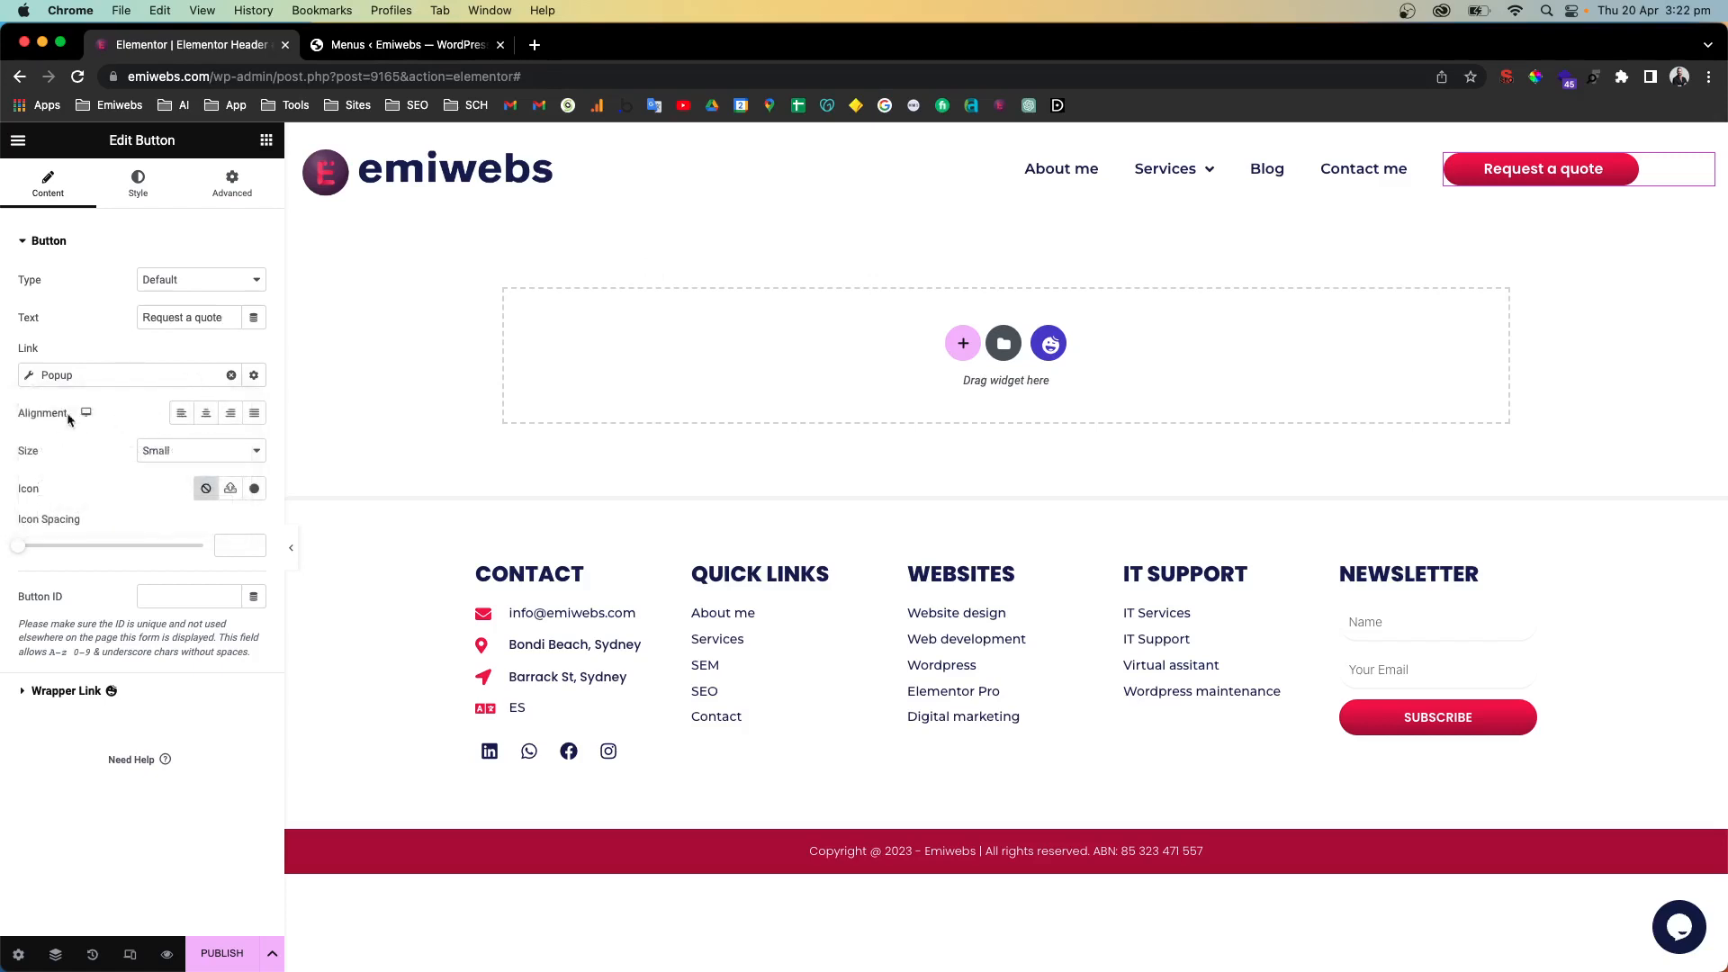
Set the button's alignment to Centre and its size to Medium
left_click(205, 415)
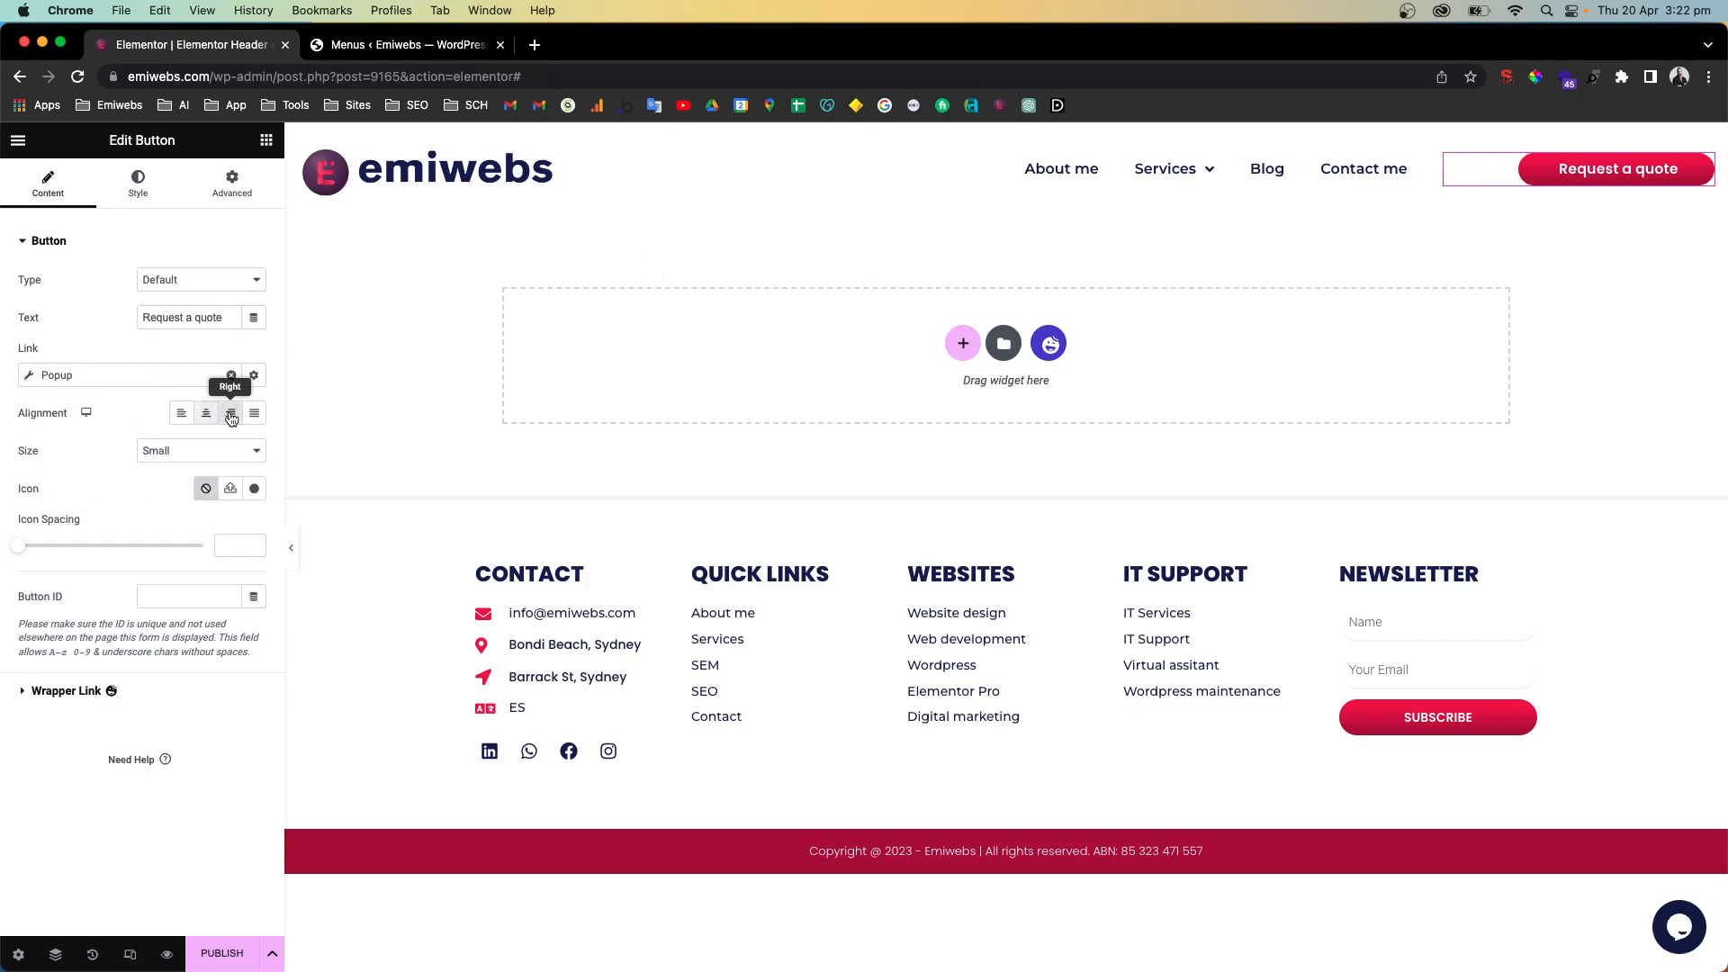
left_click(225, 415)
left_click(210, 415)
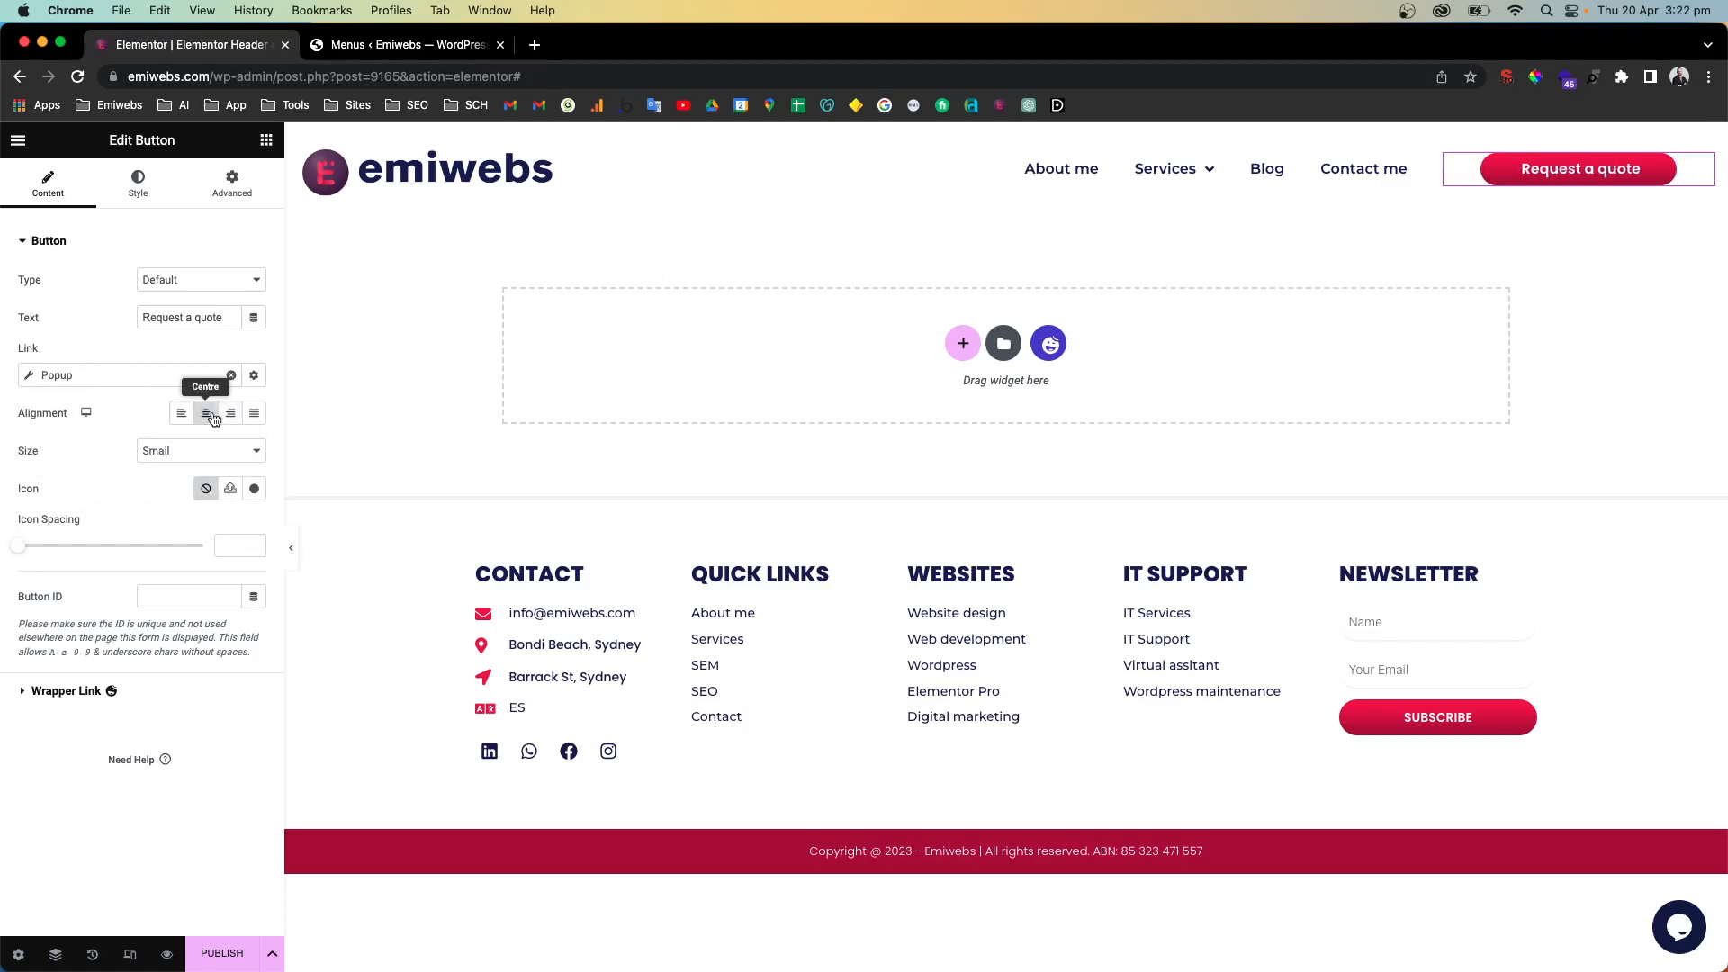
left_click(191, 459)
left_click(214, 469)
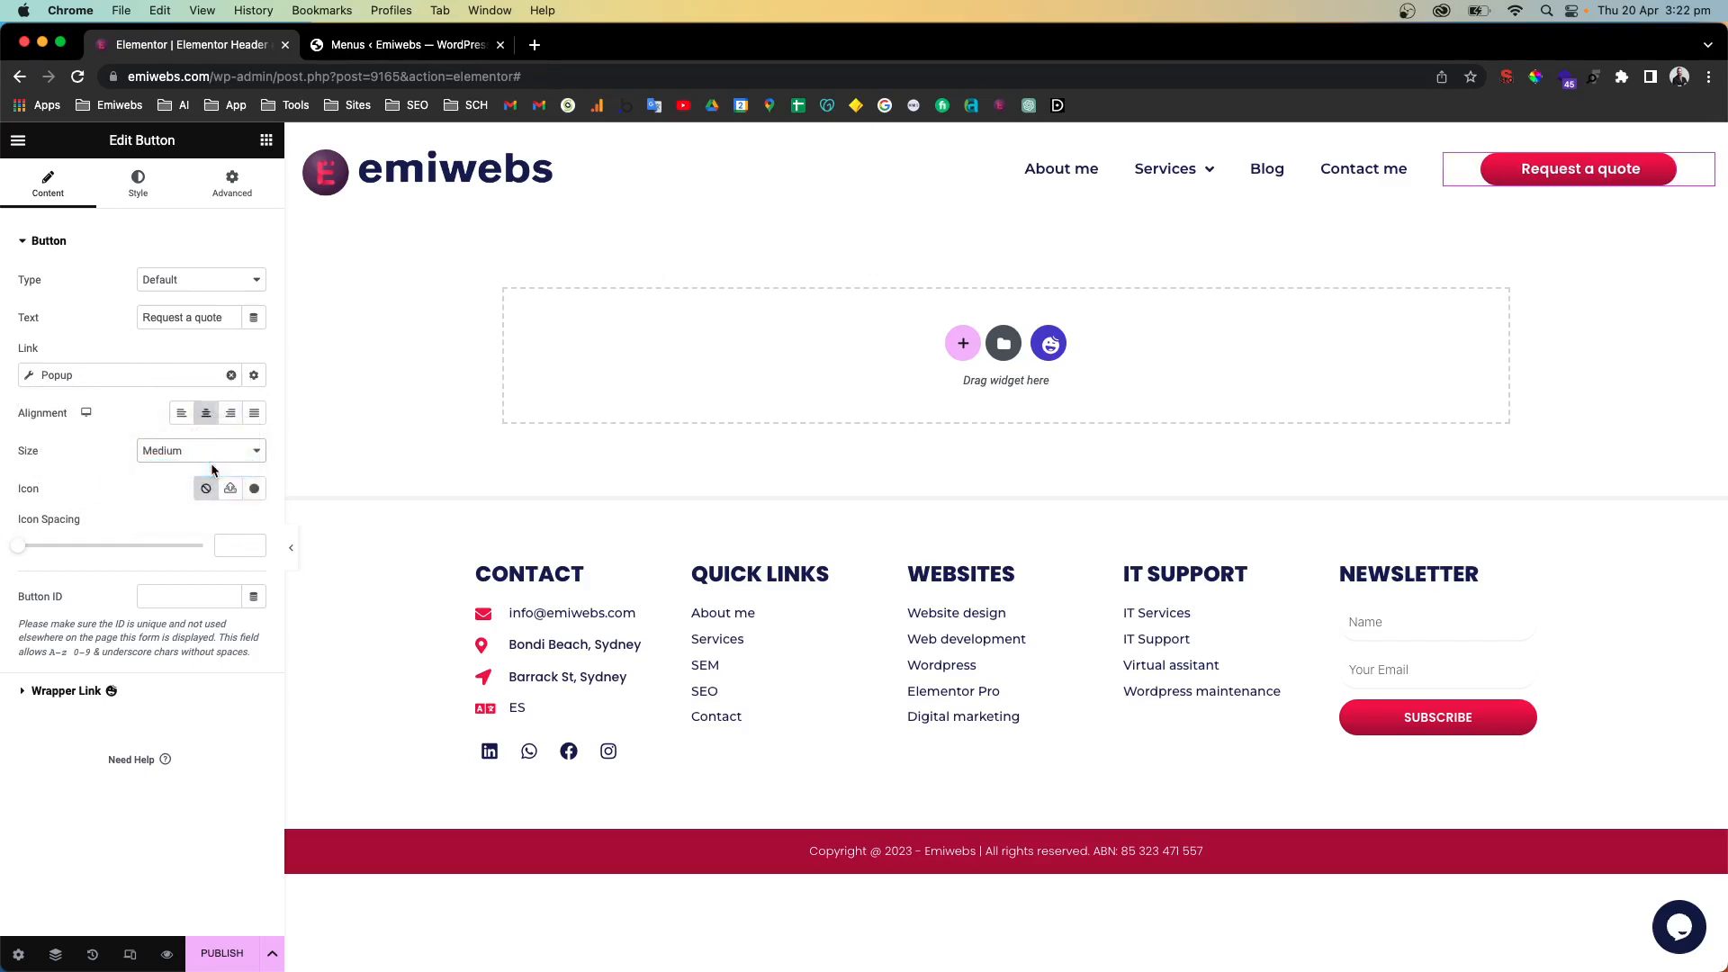
Search the icon library for "right" and insert the solid circled right-chevron icon into the button
left_click(255, 489)
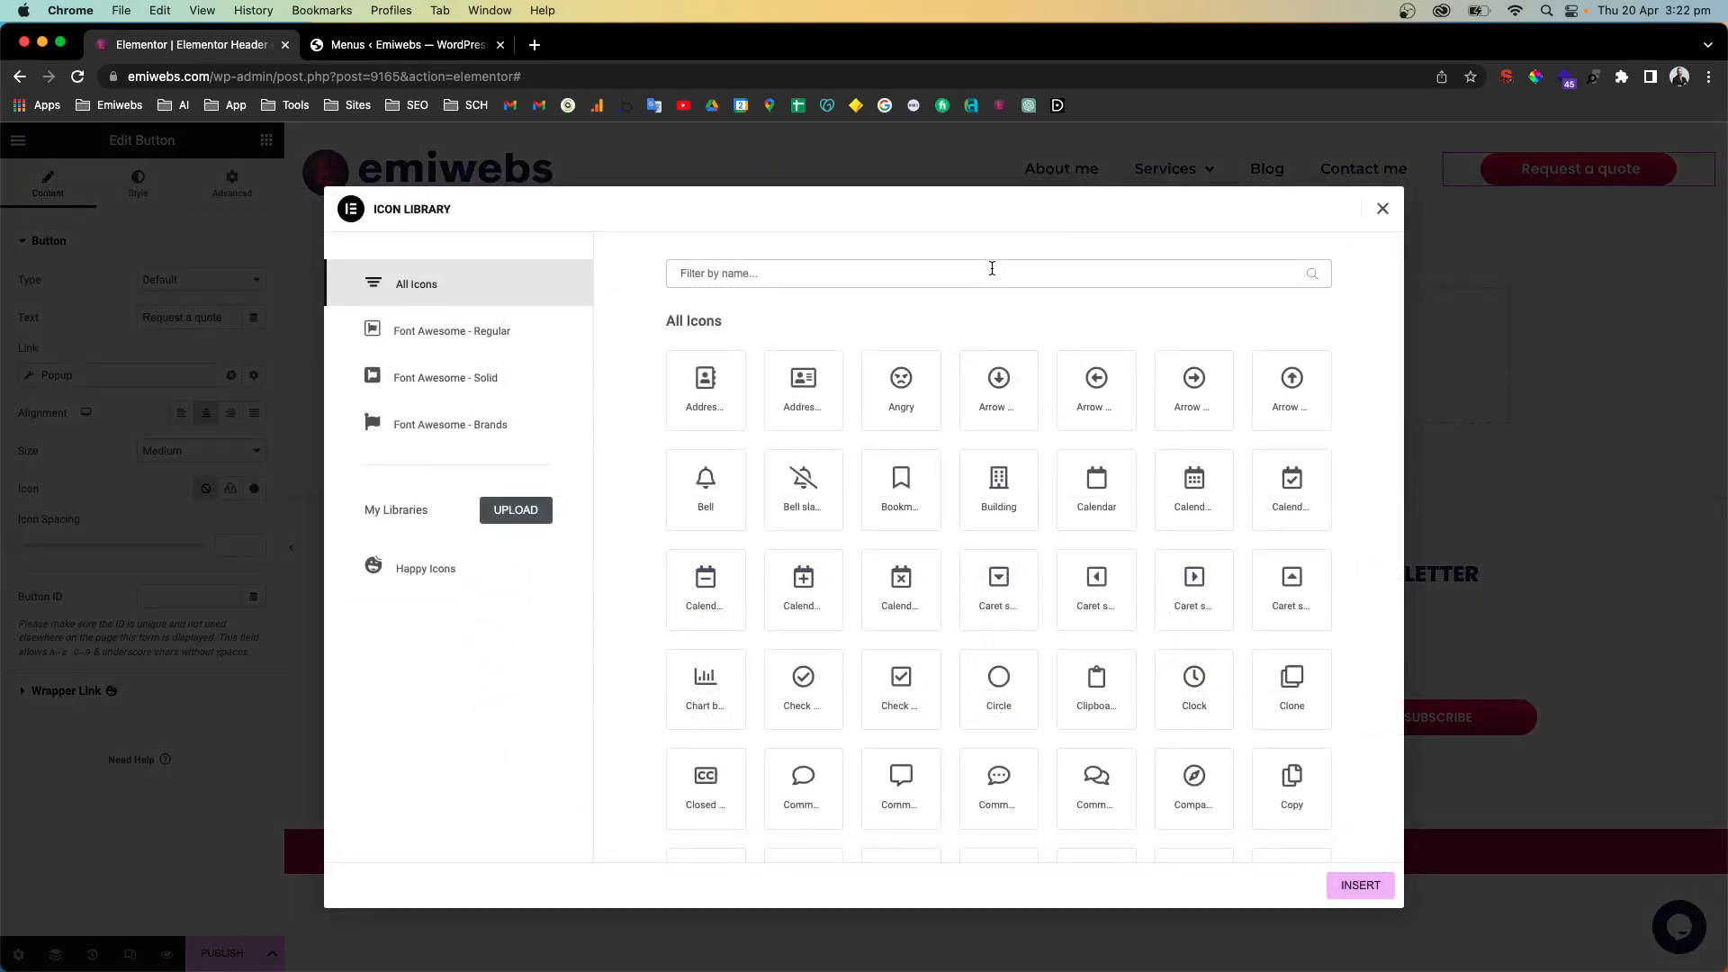
type("right")
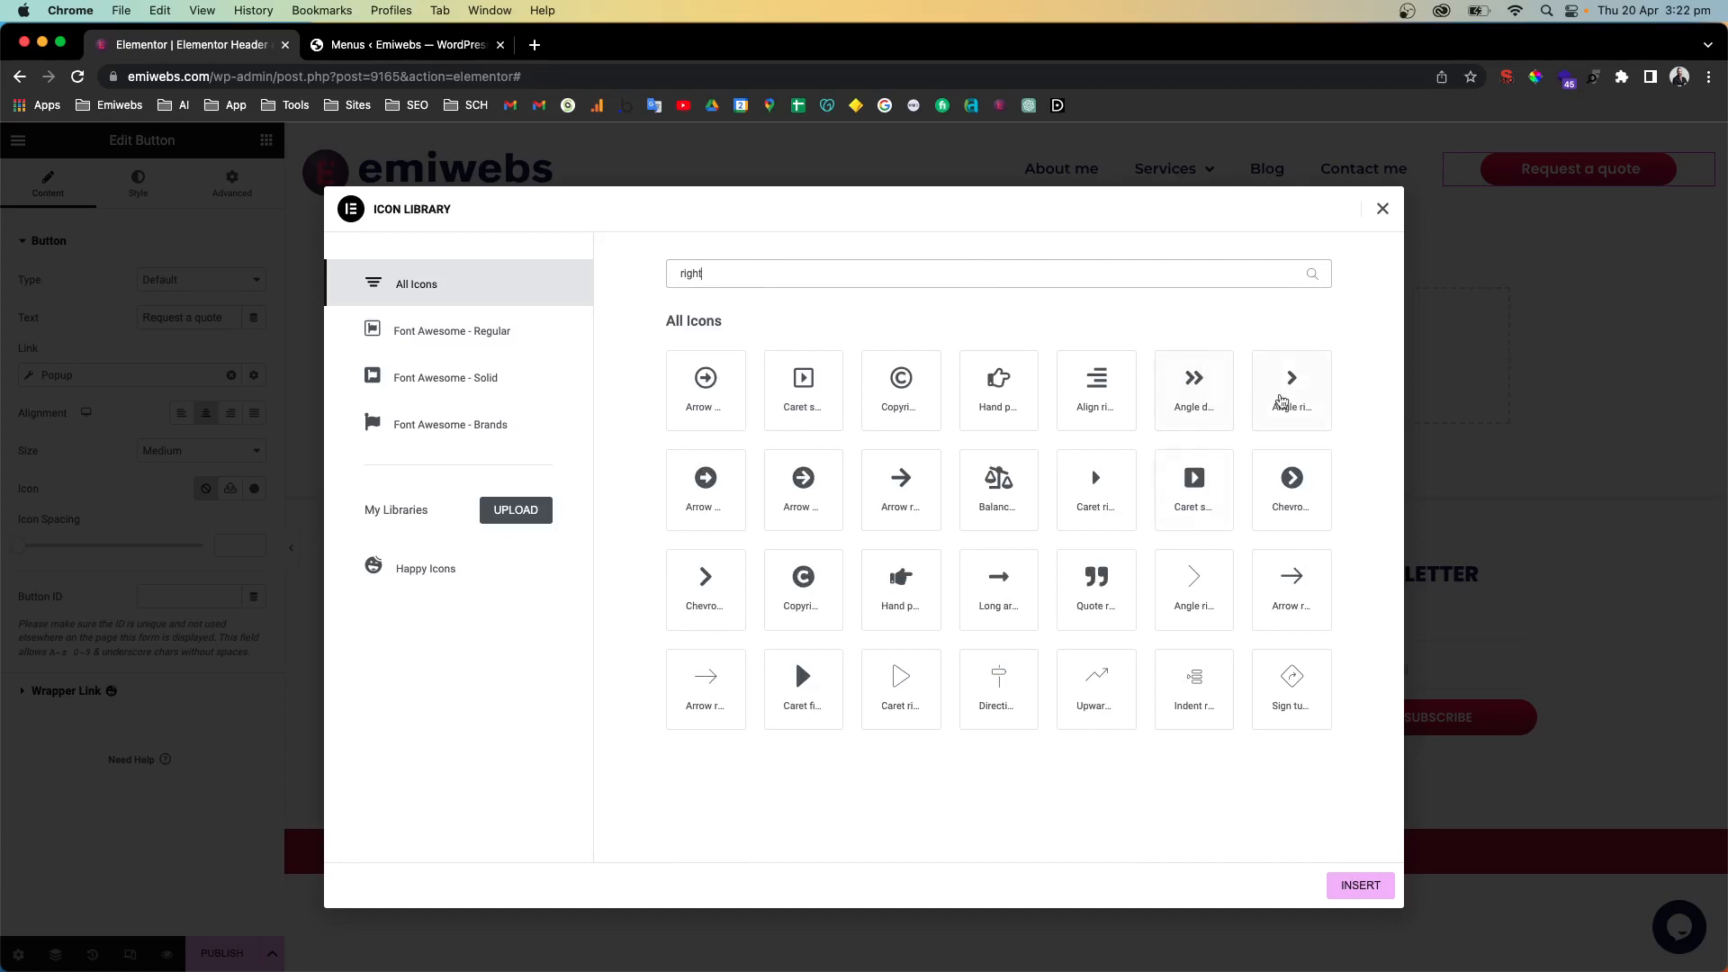
left_click(1281, 474)
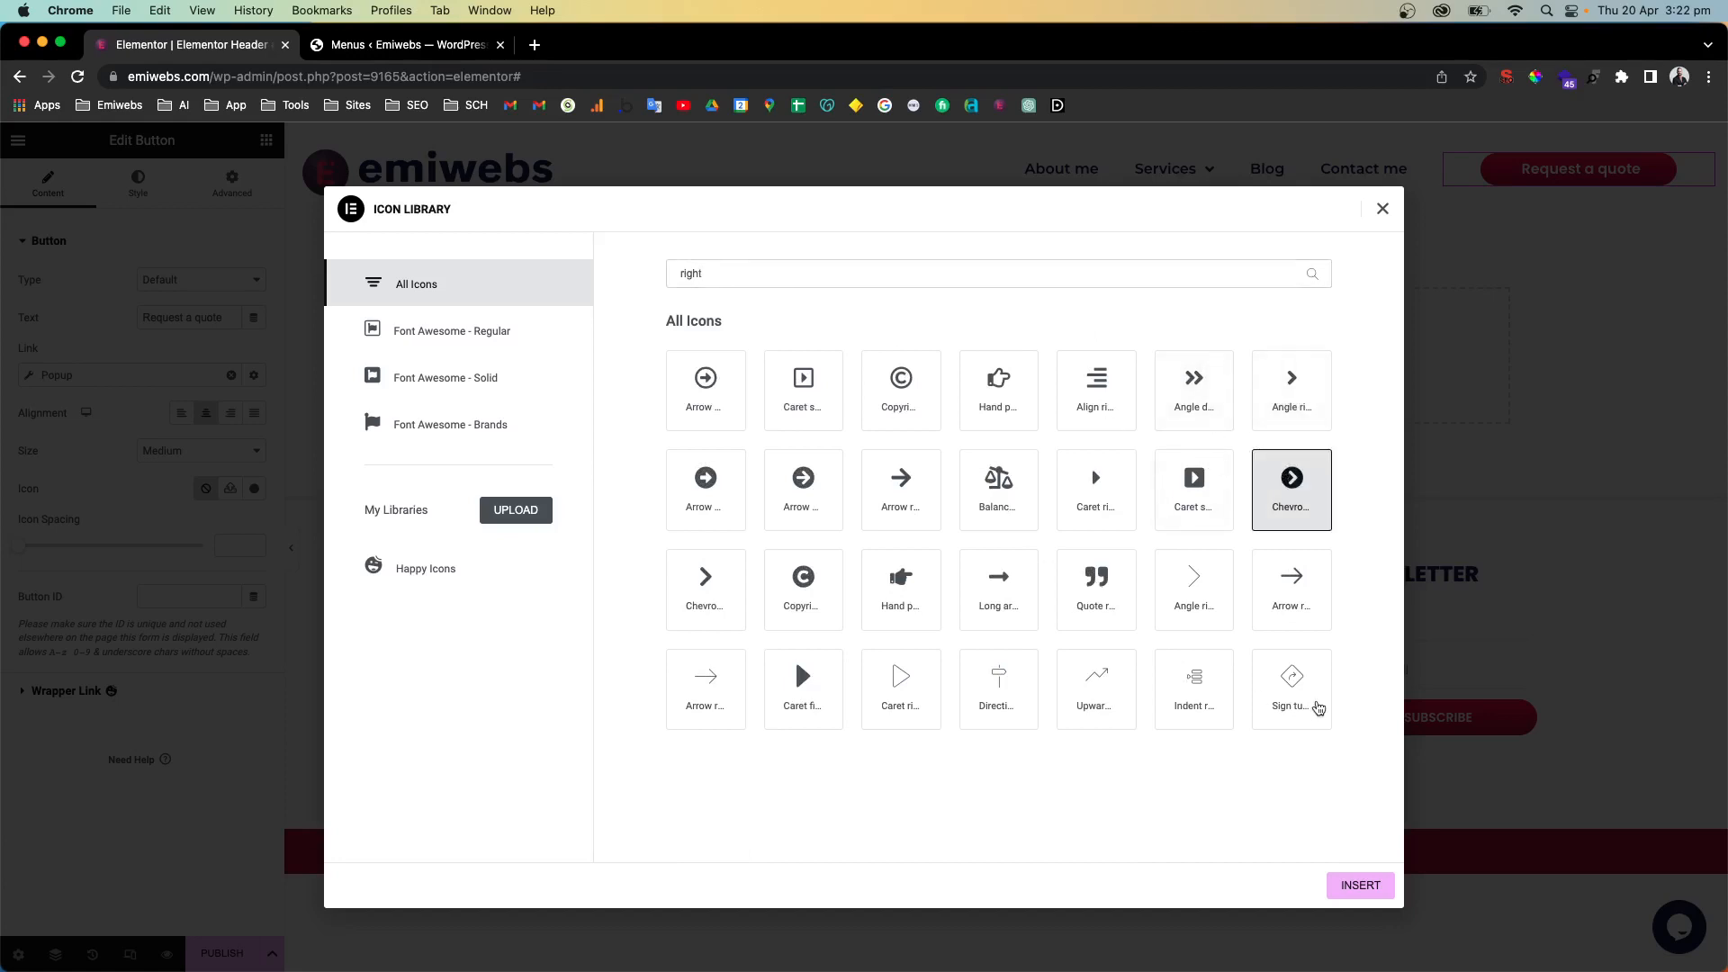
left_click(1351, 887)
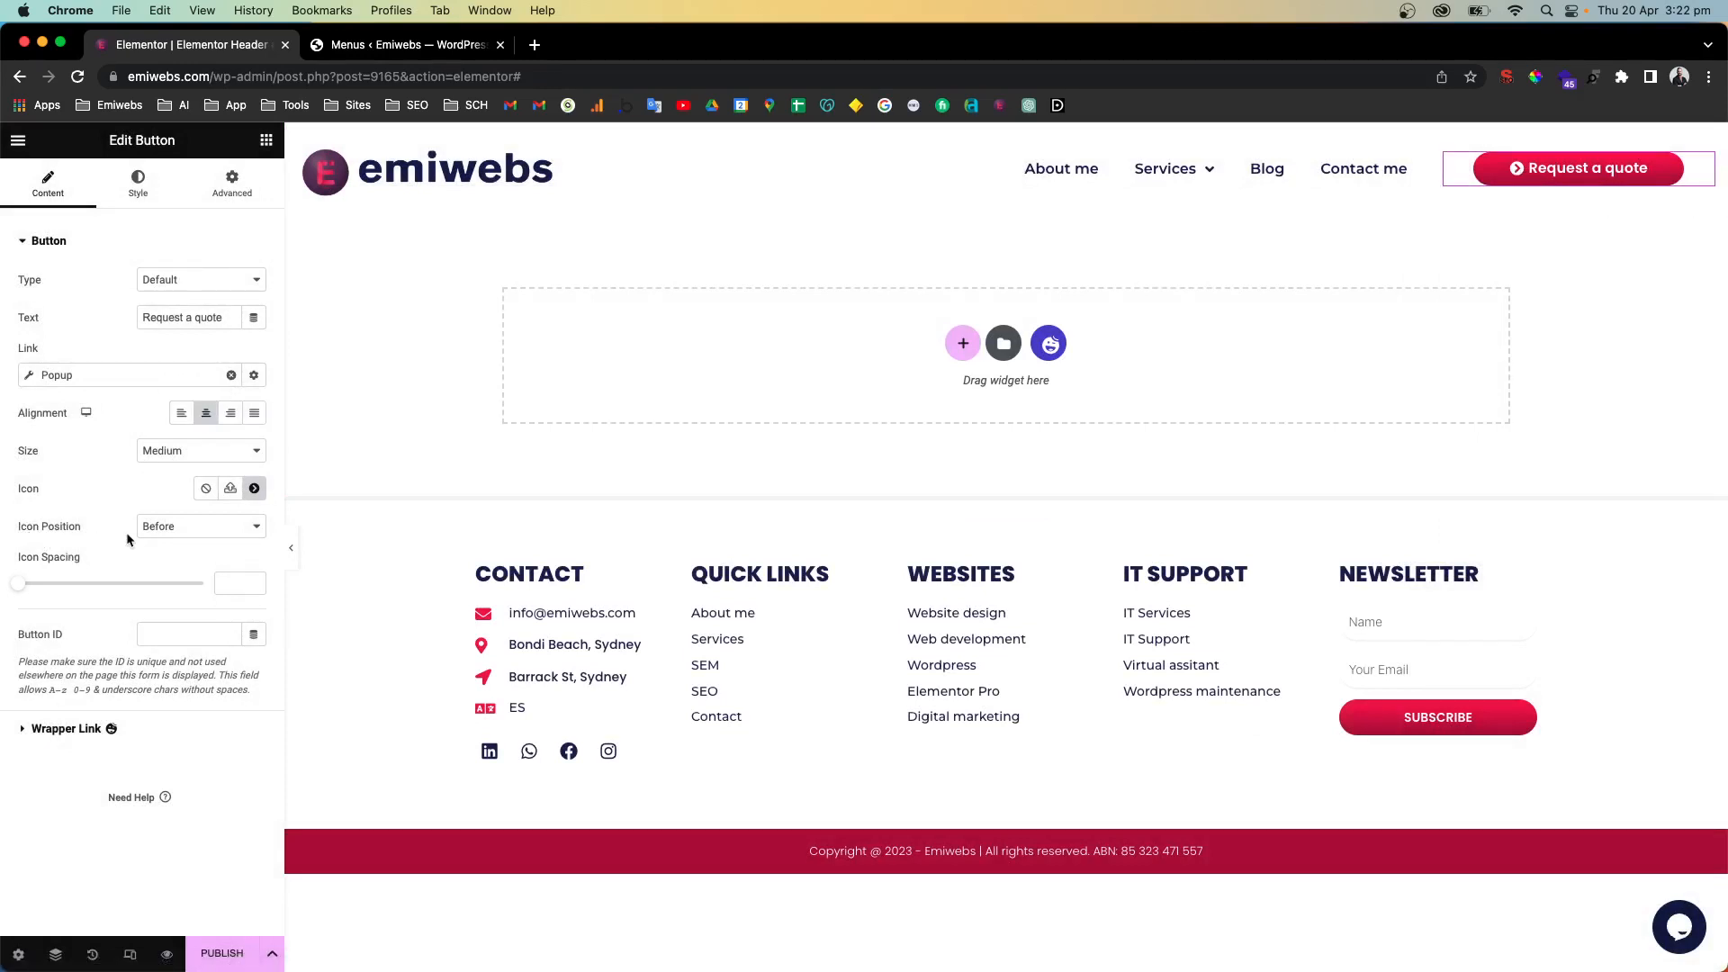
Place the button's icon after the text and set the icon spacing to 10
left_click(174, 529)
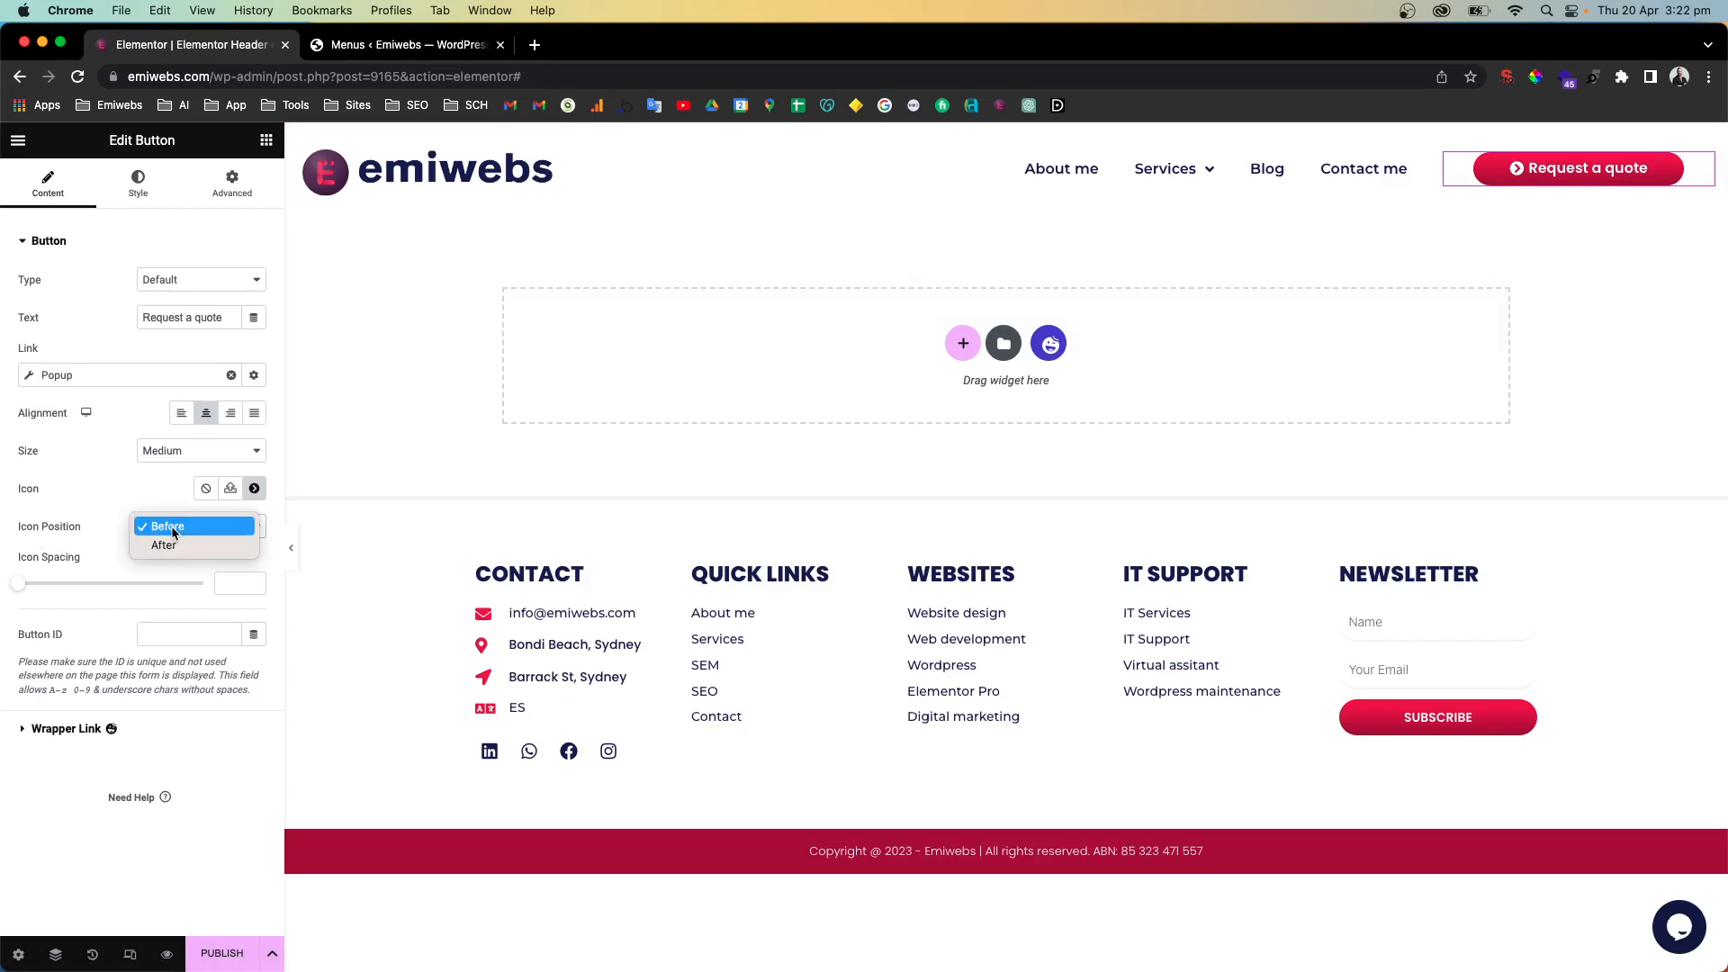
left_click(173, 546)
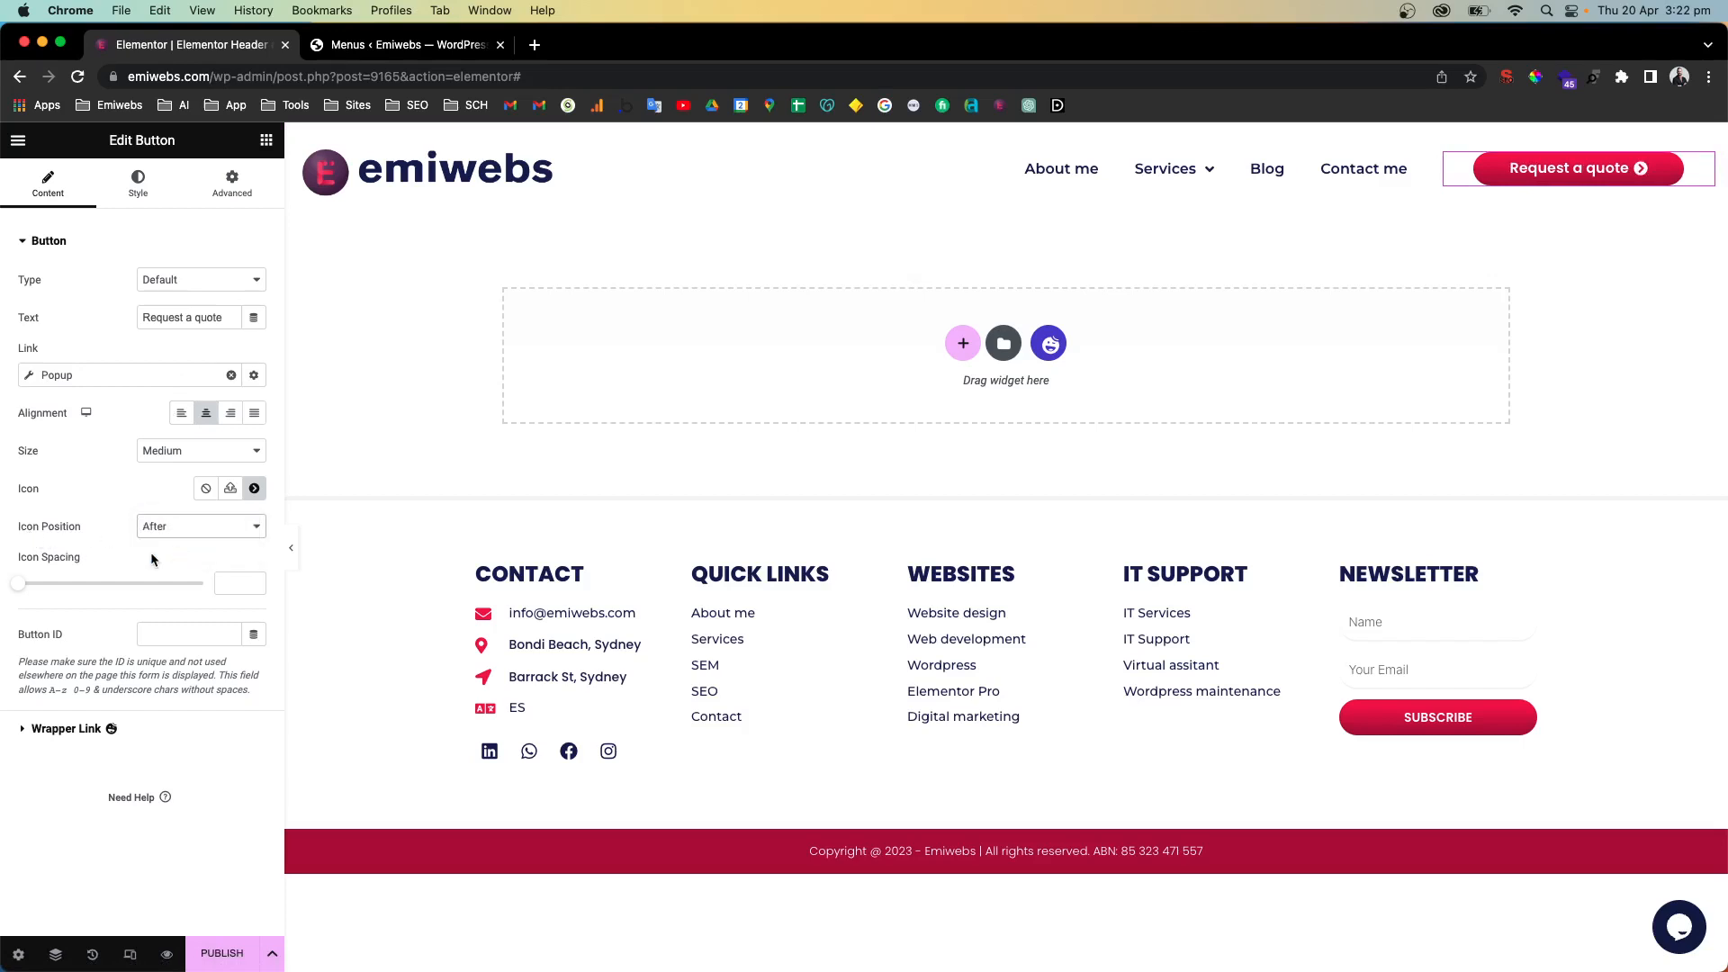
left_click_drag(18, 583, 88, 584)
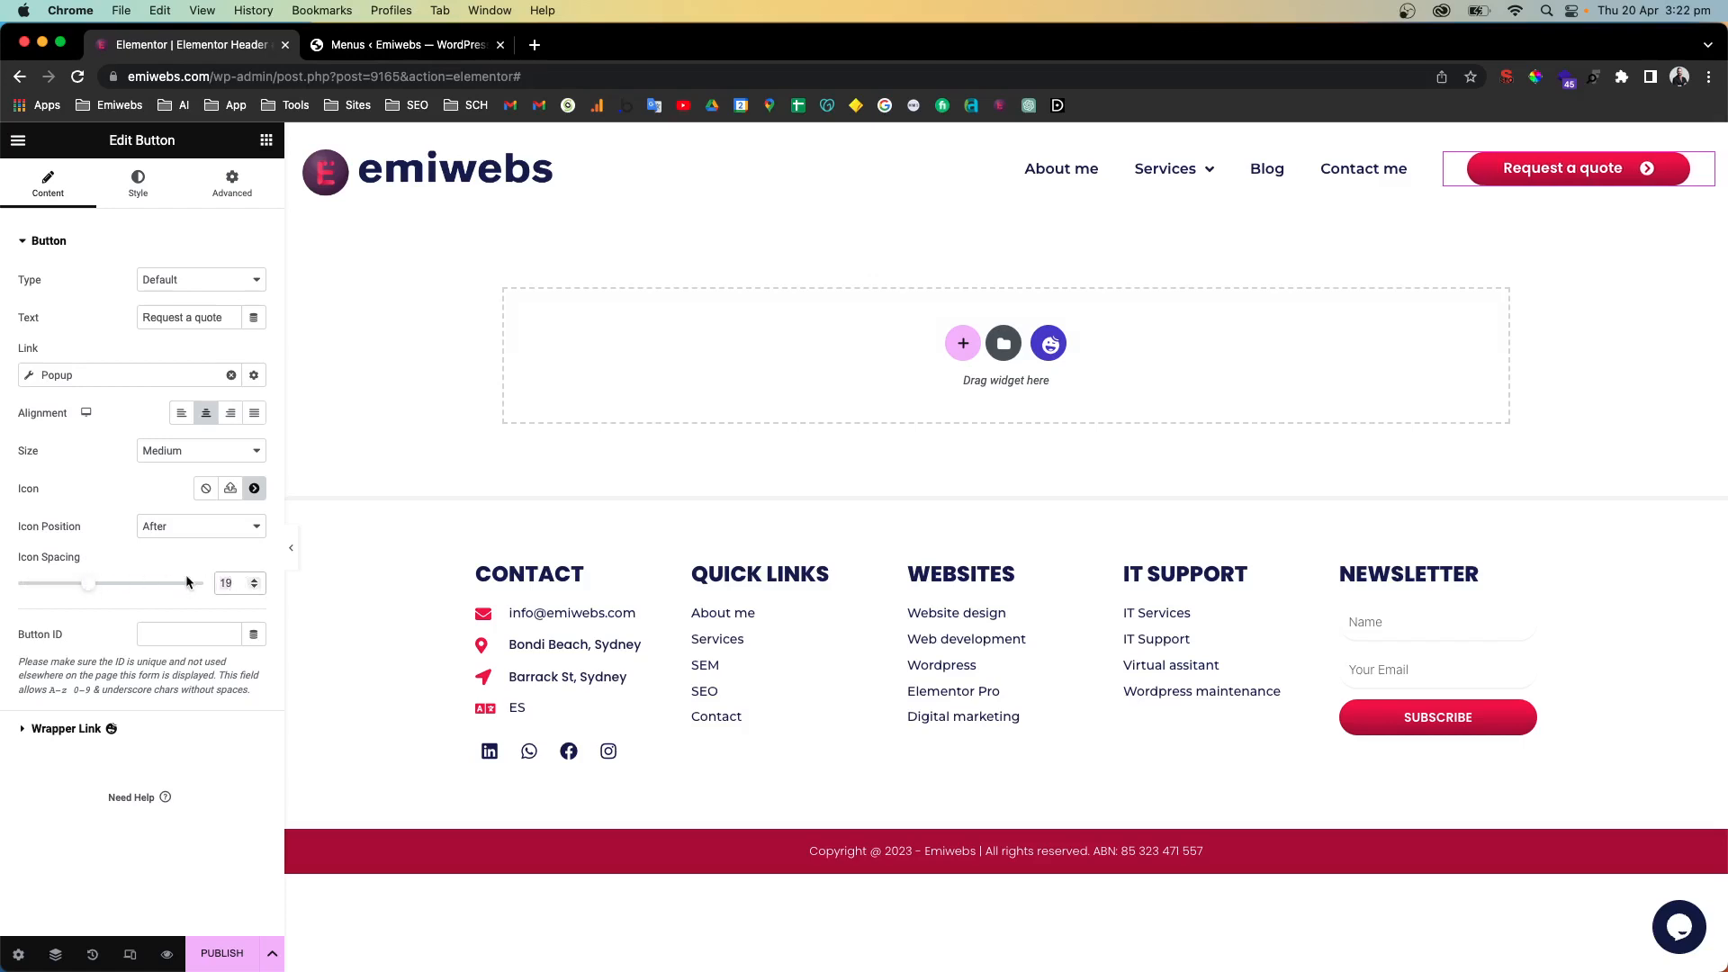
type("10")
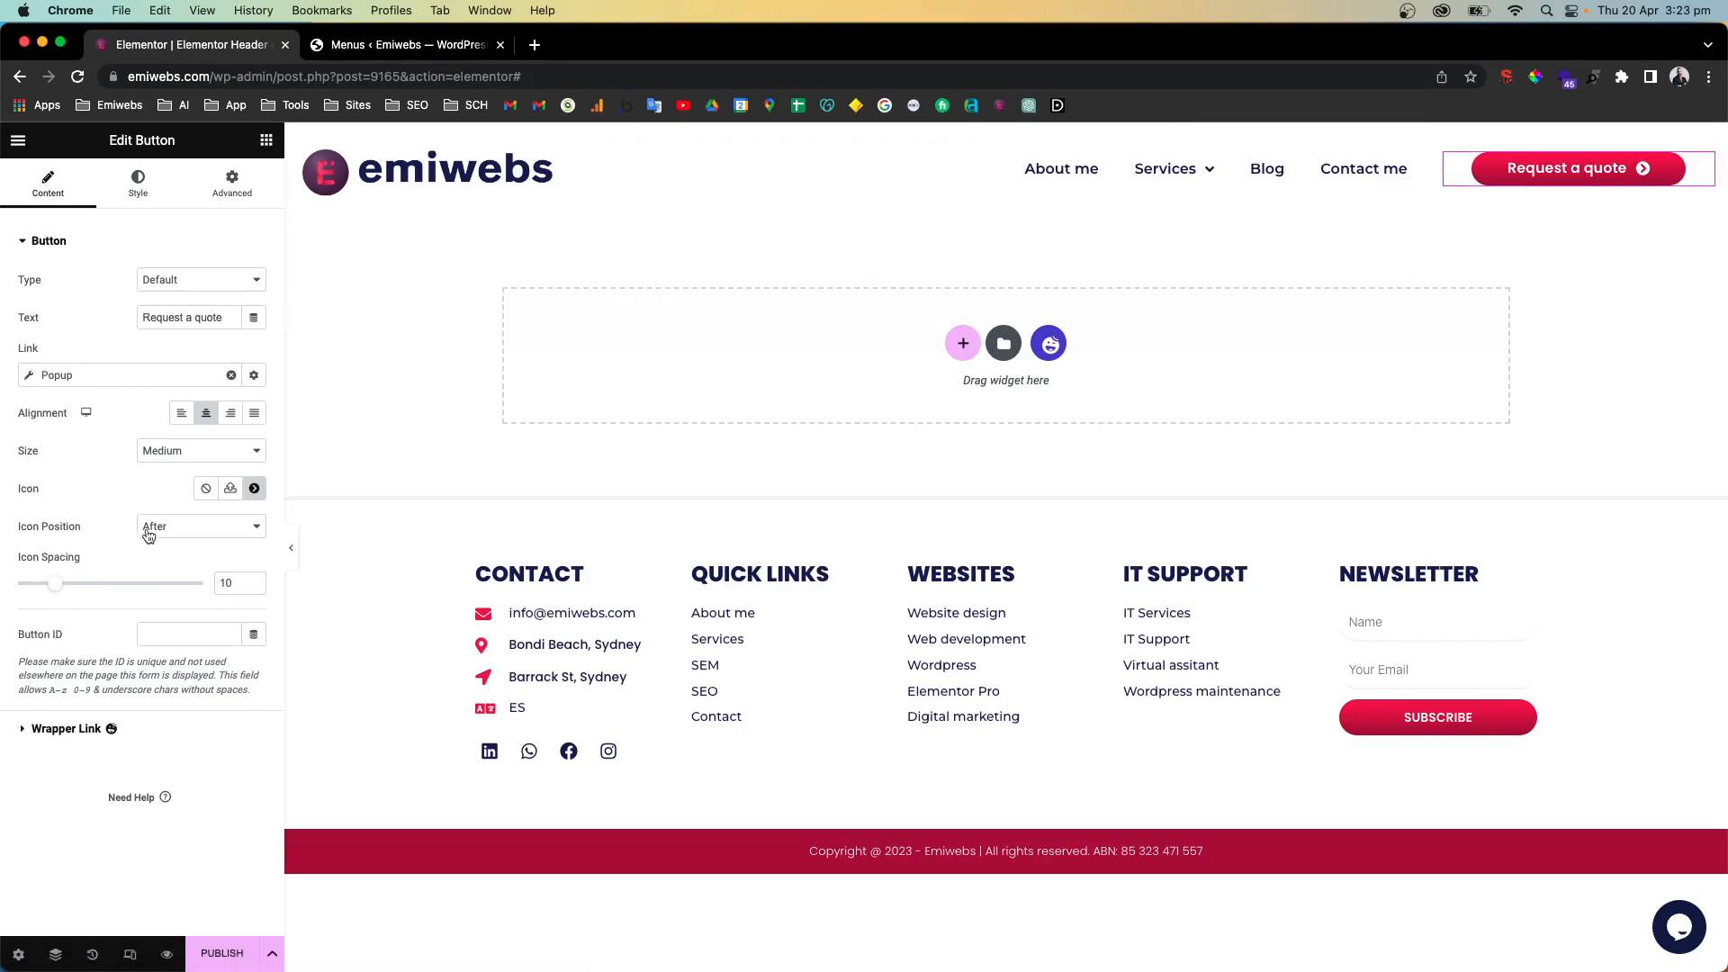
Preview the header at full width without the editing panel, and view it in the tablet size of Responsive Mode
left_click(290, 549)
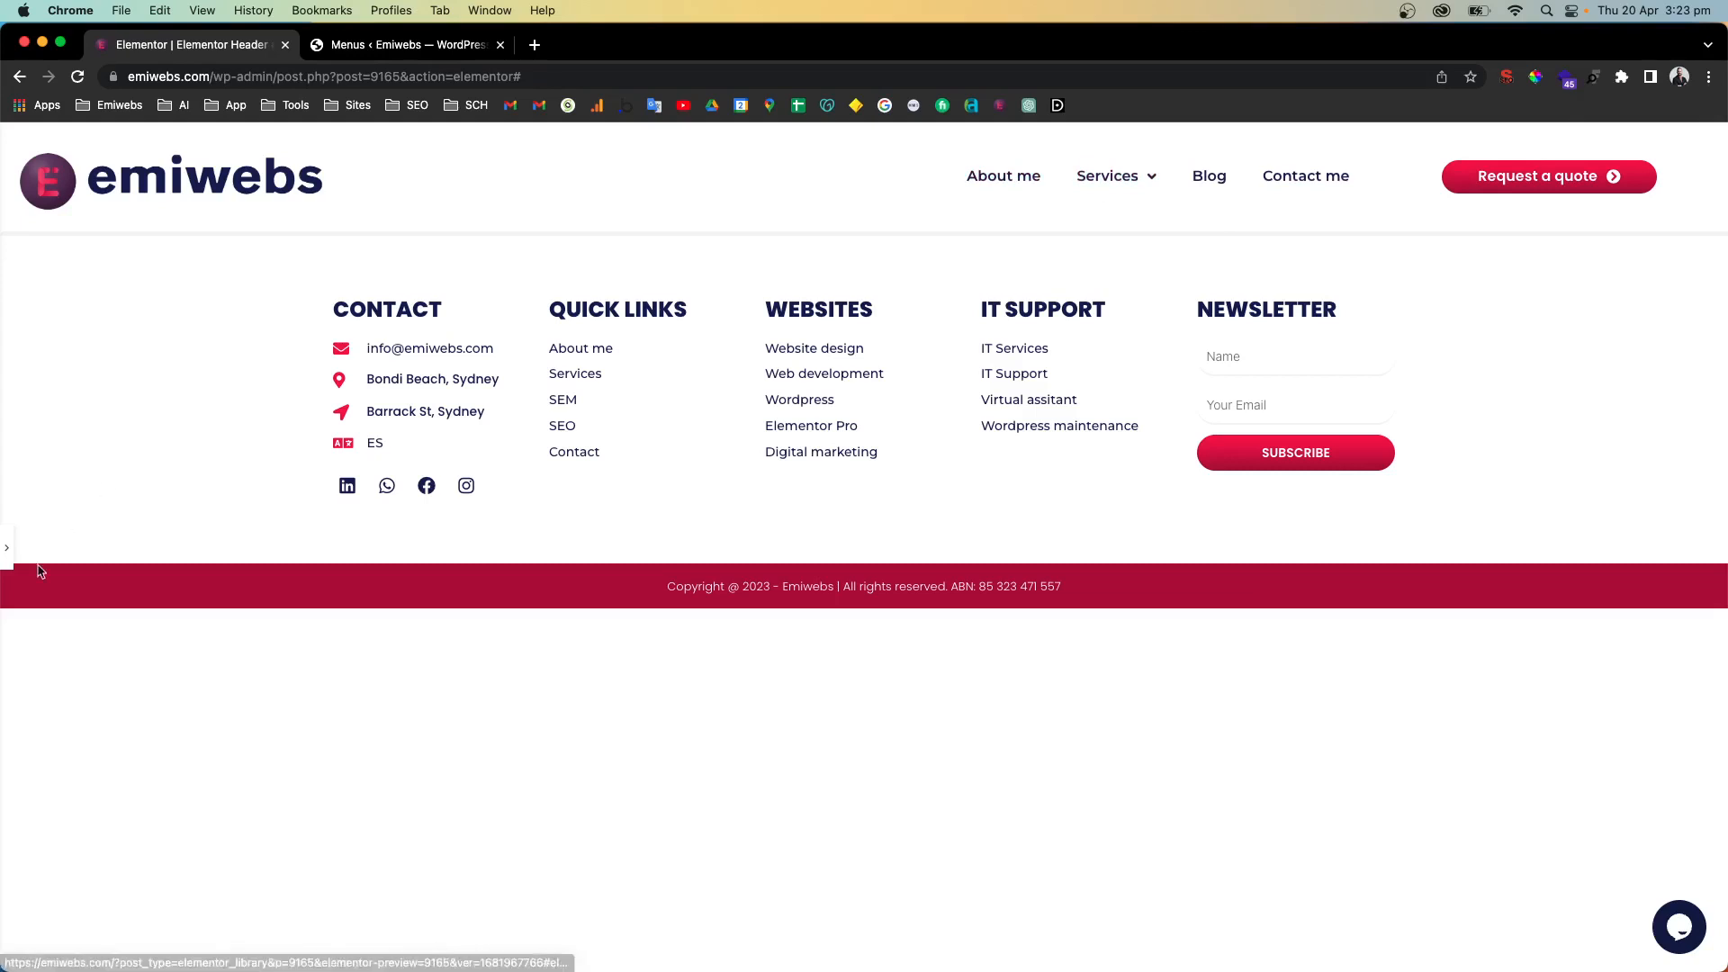
left_click(10, 551)
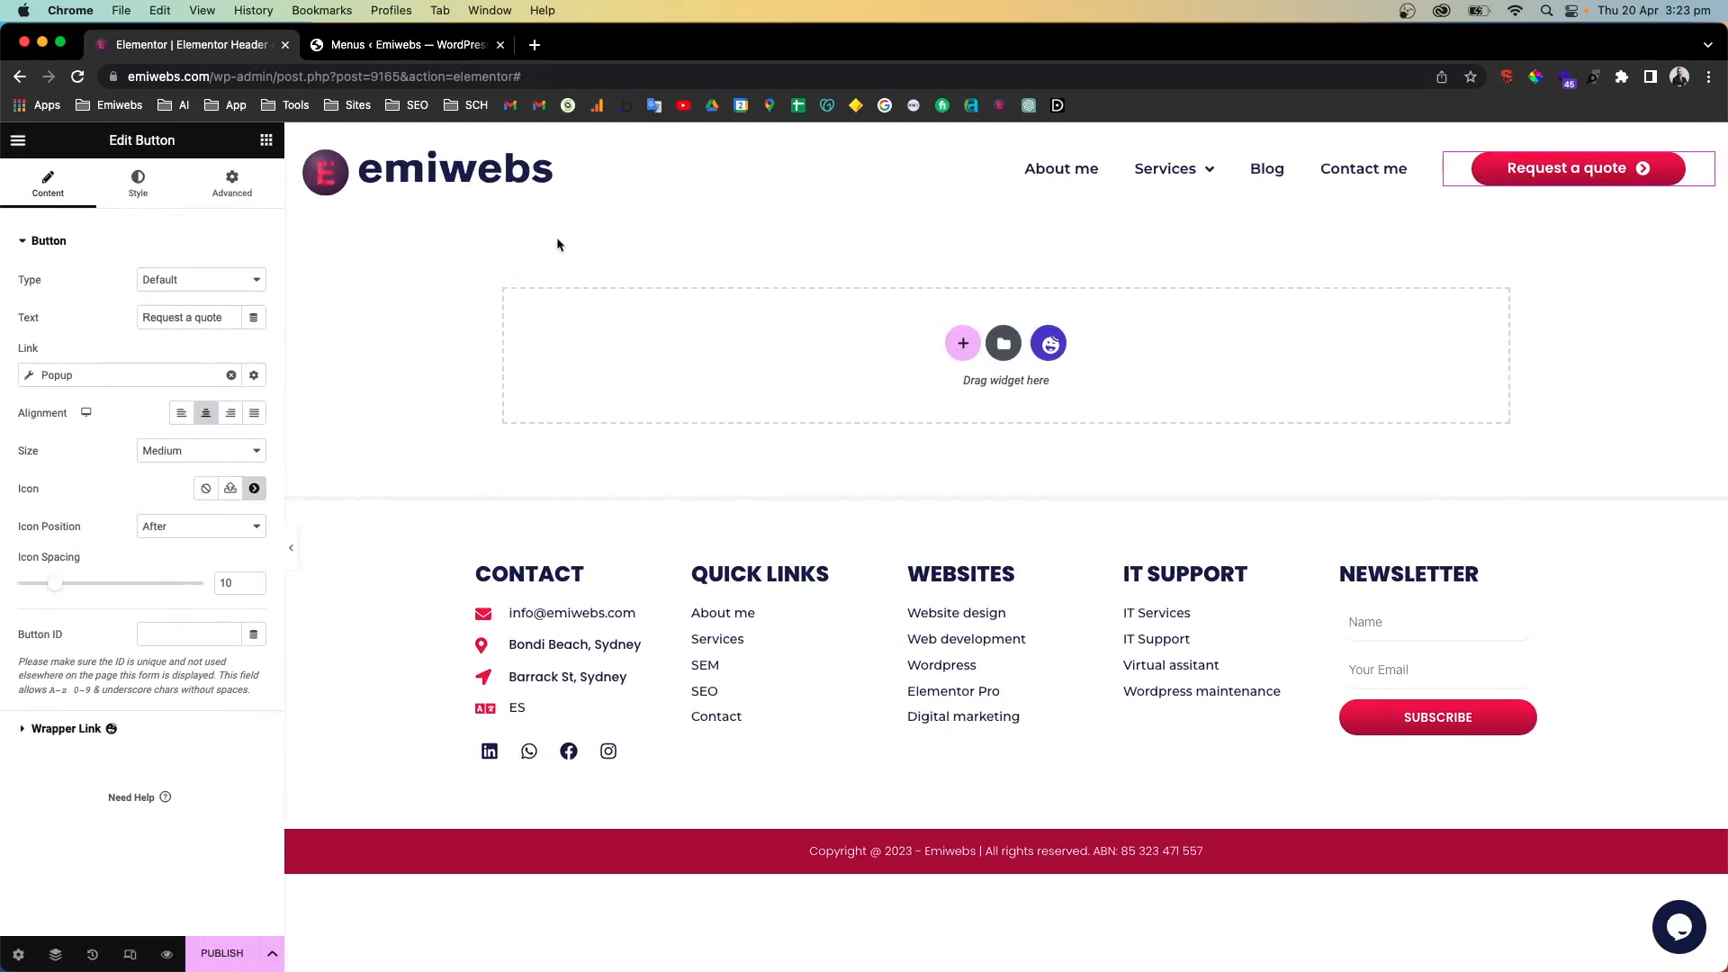
left_click(130, 958)
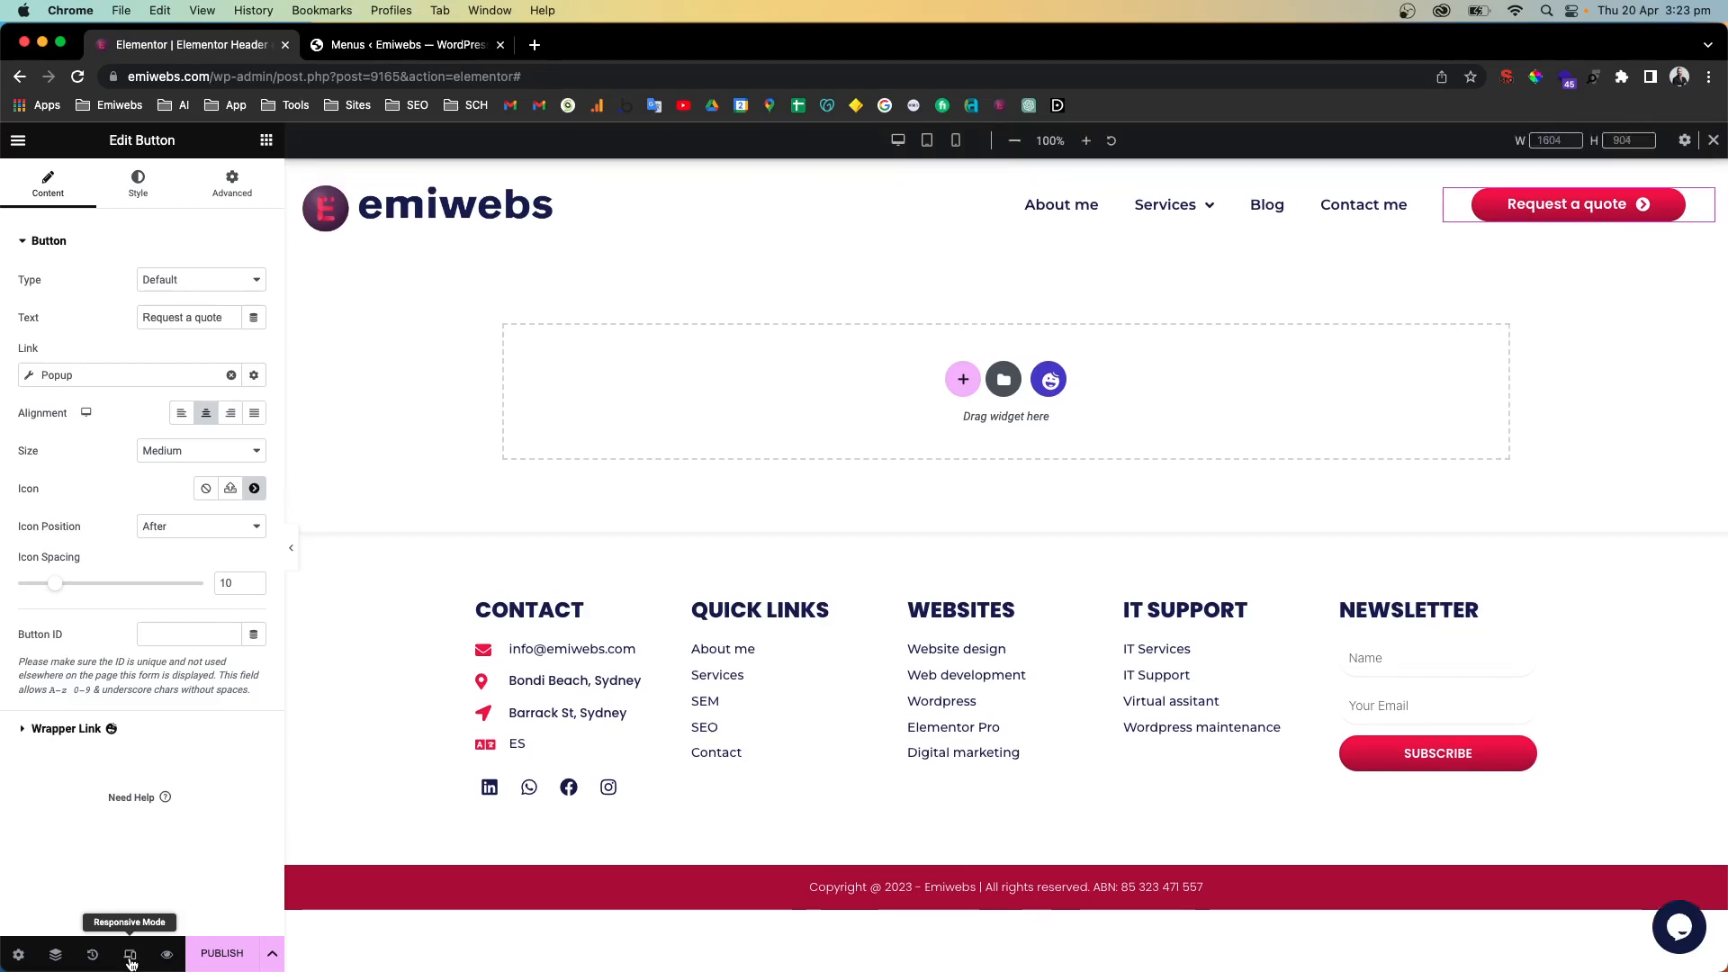
left_click(928, 141)
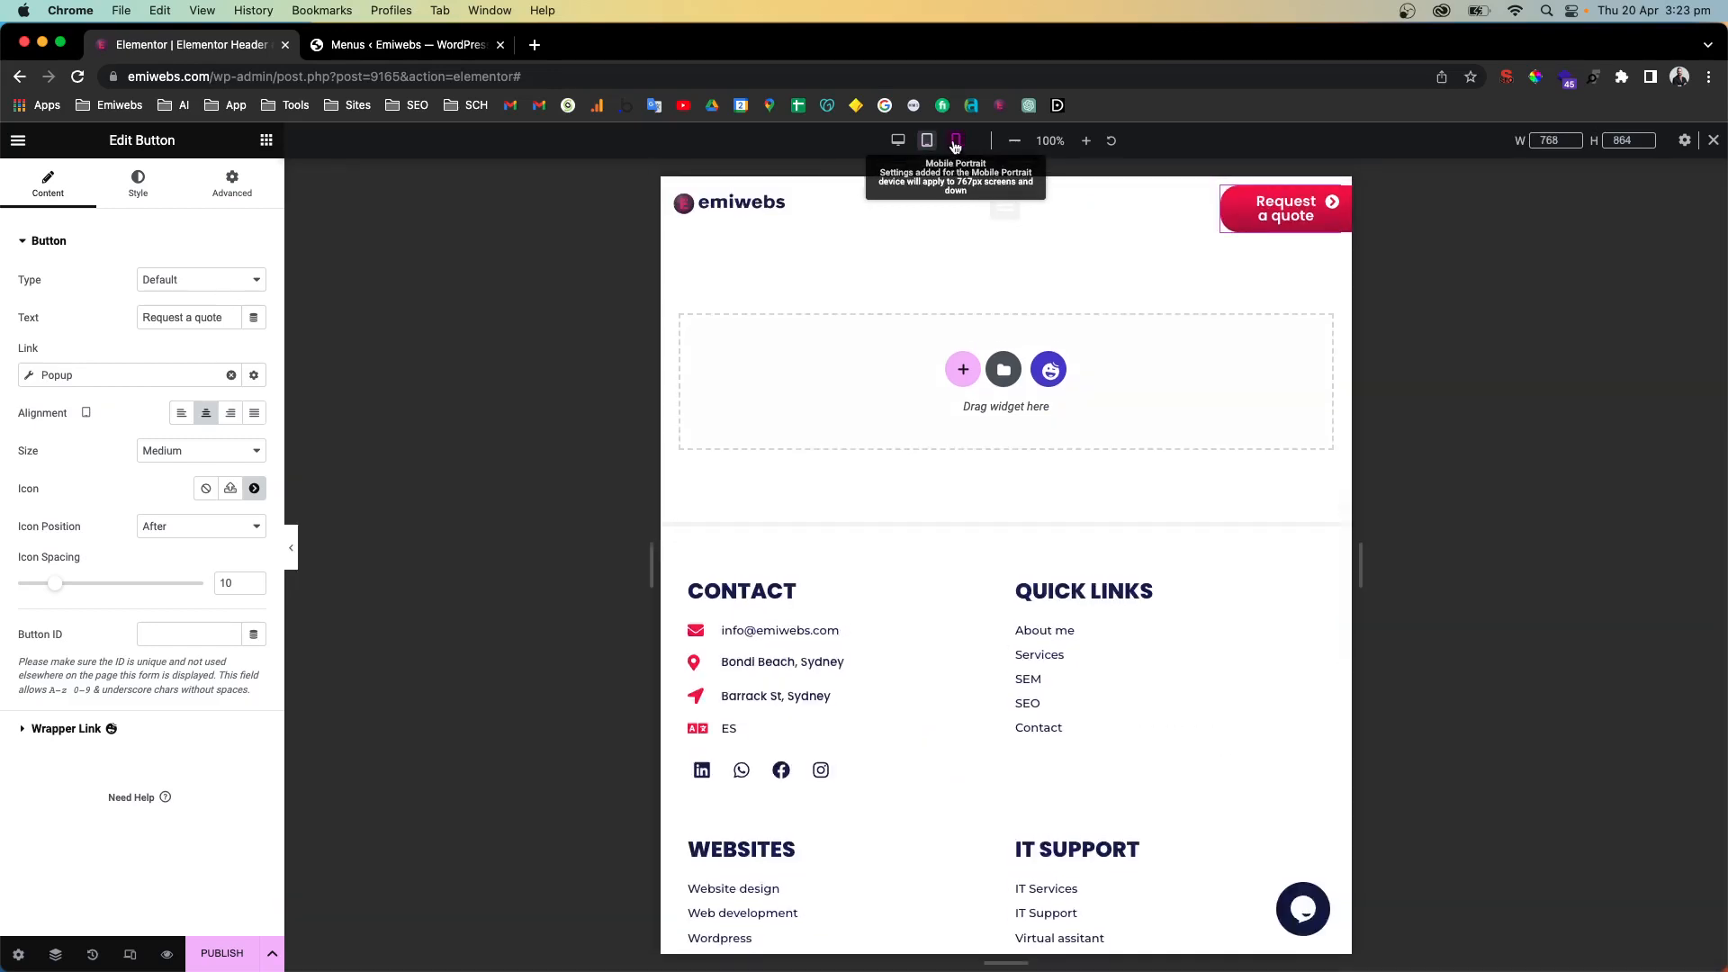
In the mobile portrait size, set the logo column's width to 70% and the menu column's width to 30%
left_click(956, 143)
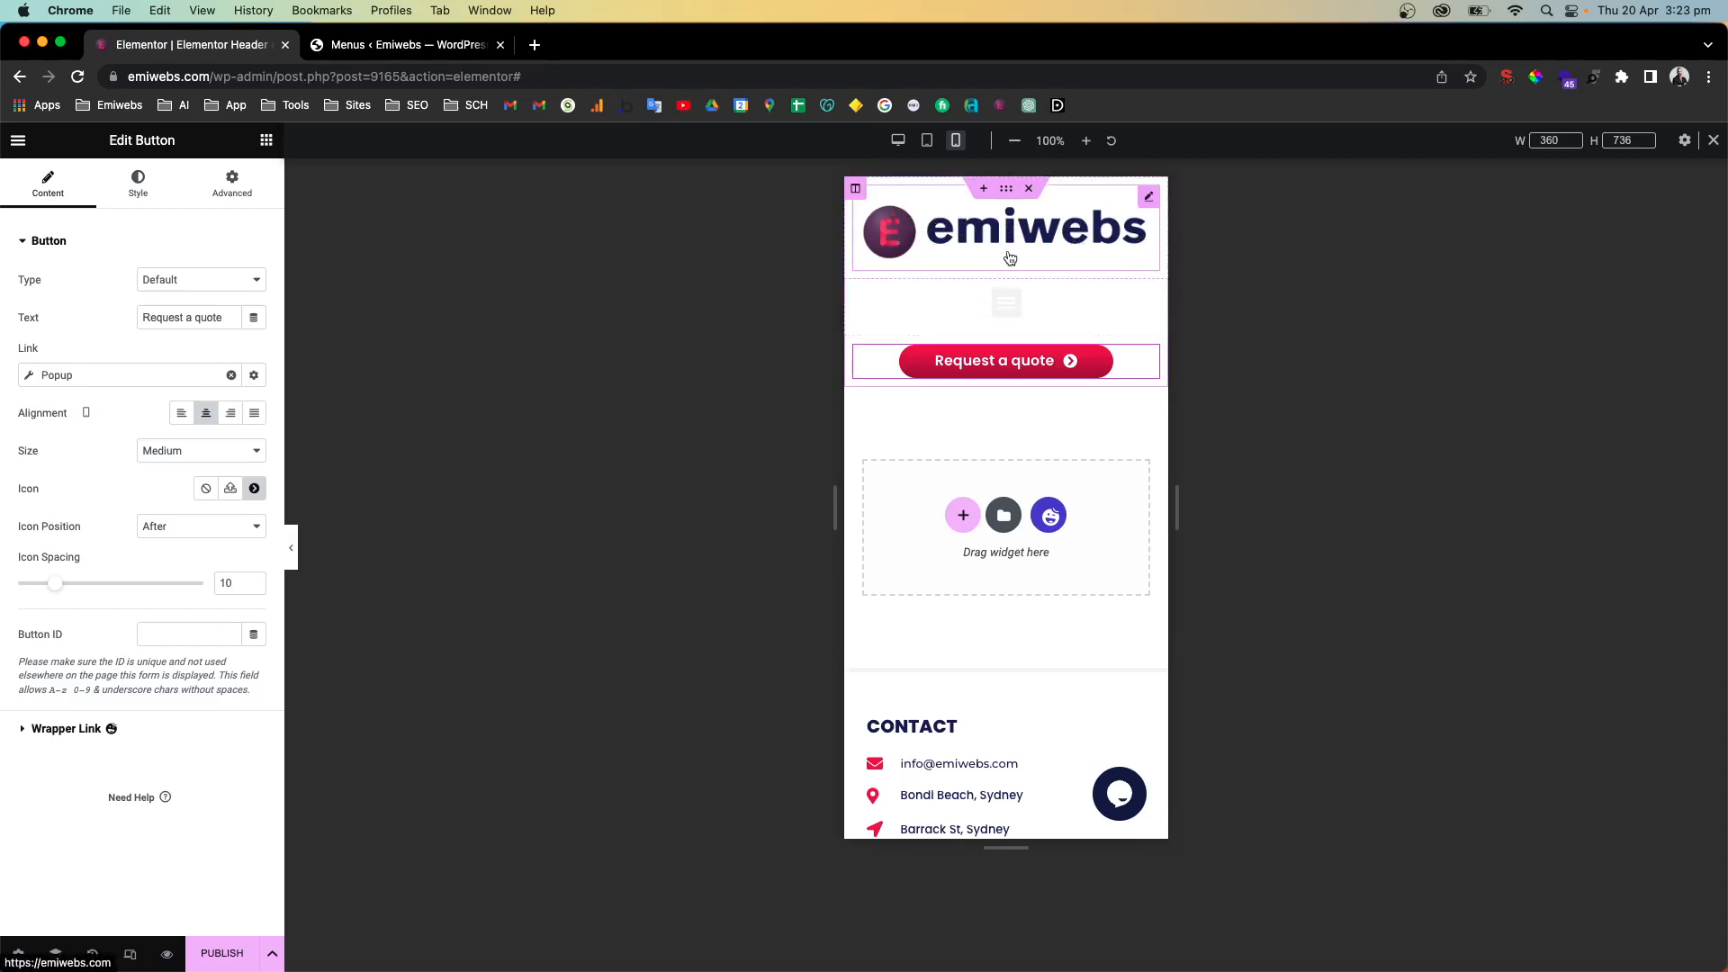
left_click(857, 190)
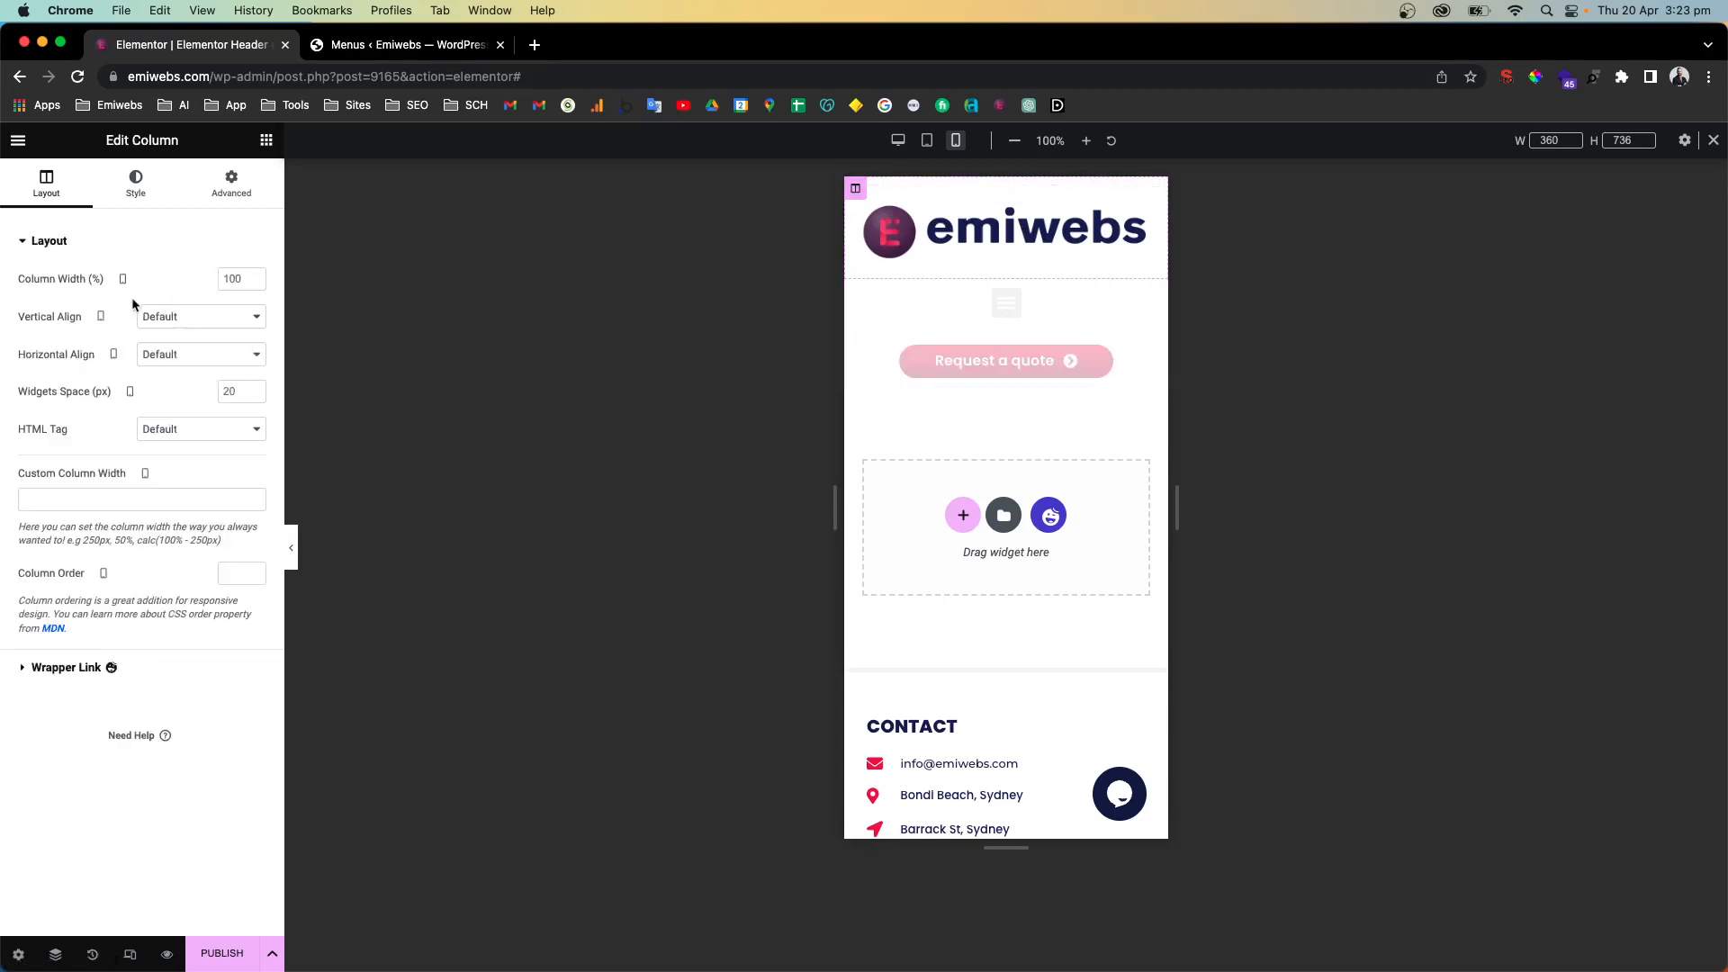
double_click(232, 280)
type("70")
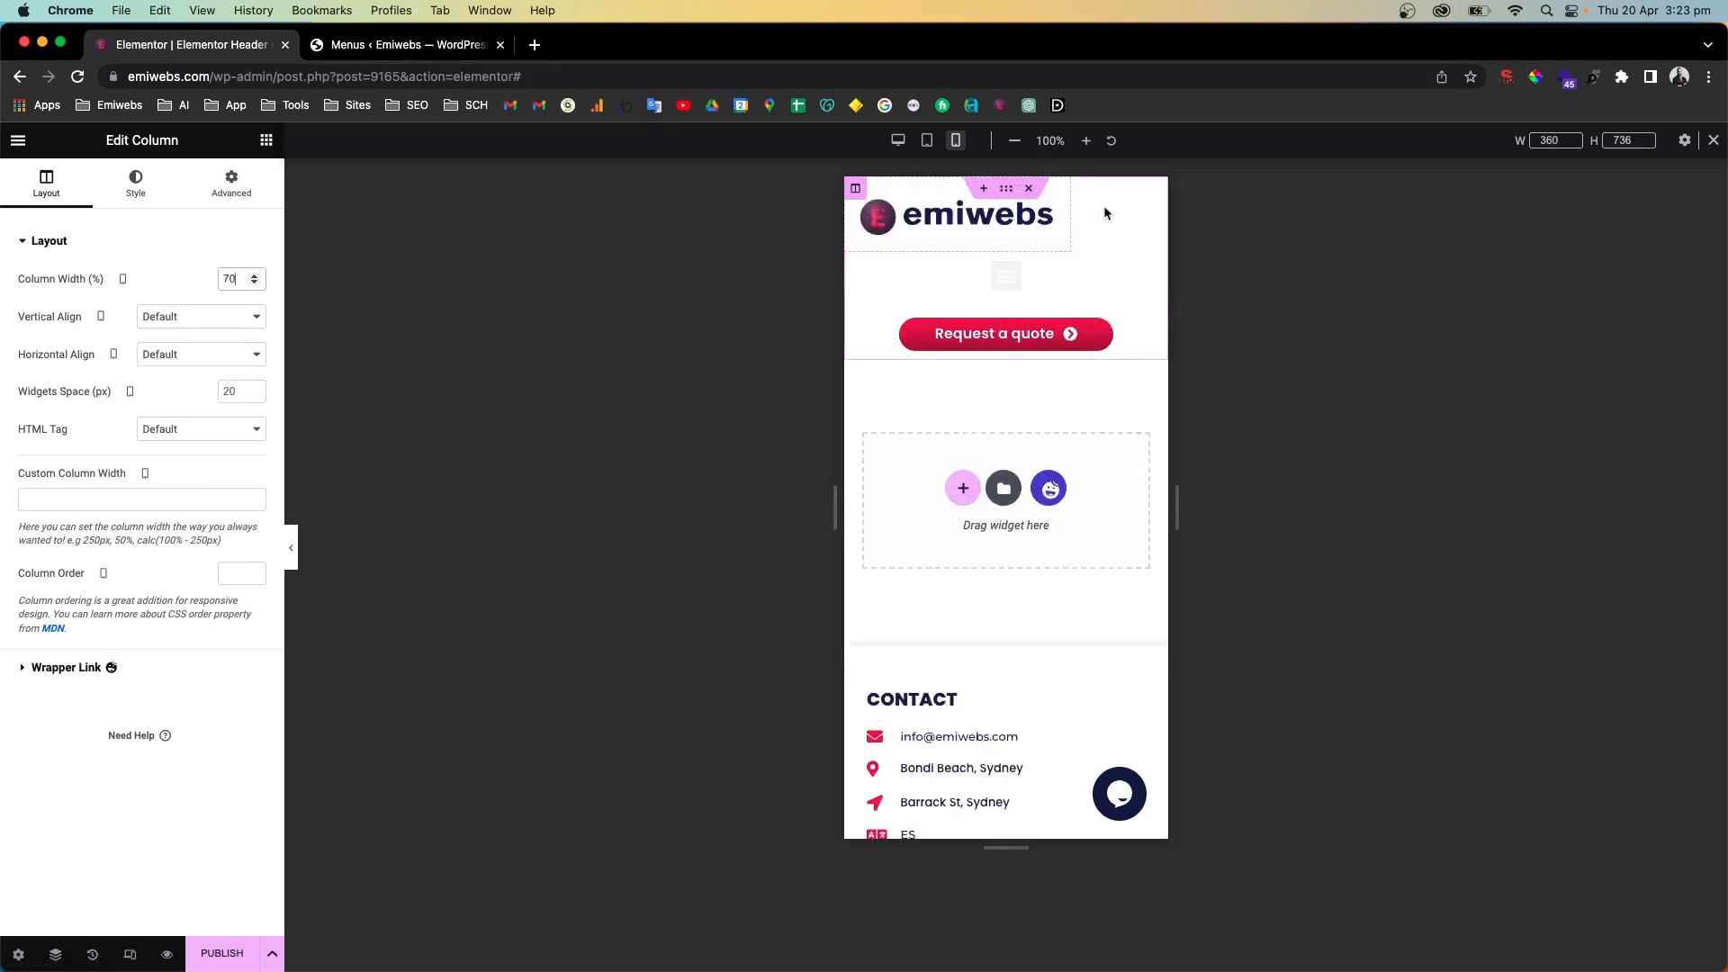
left_click(856, 264)
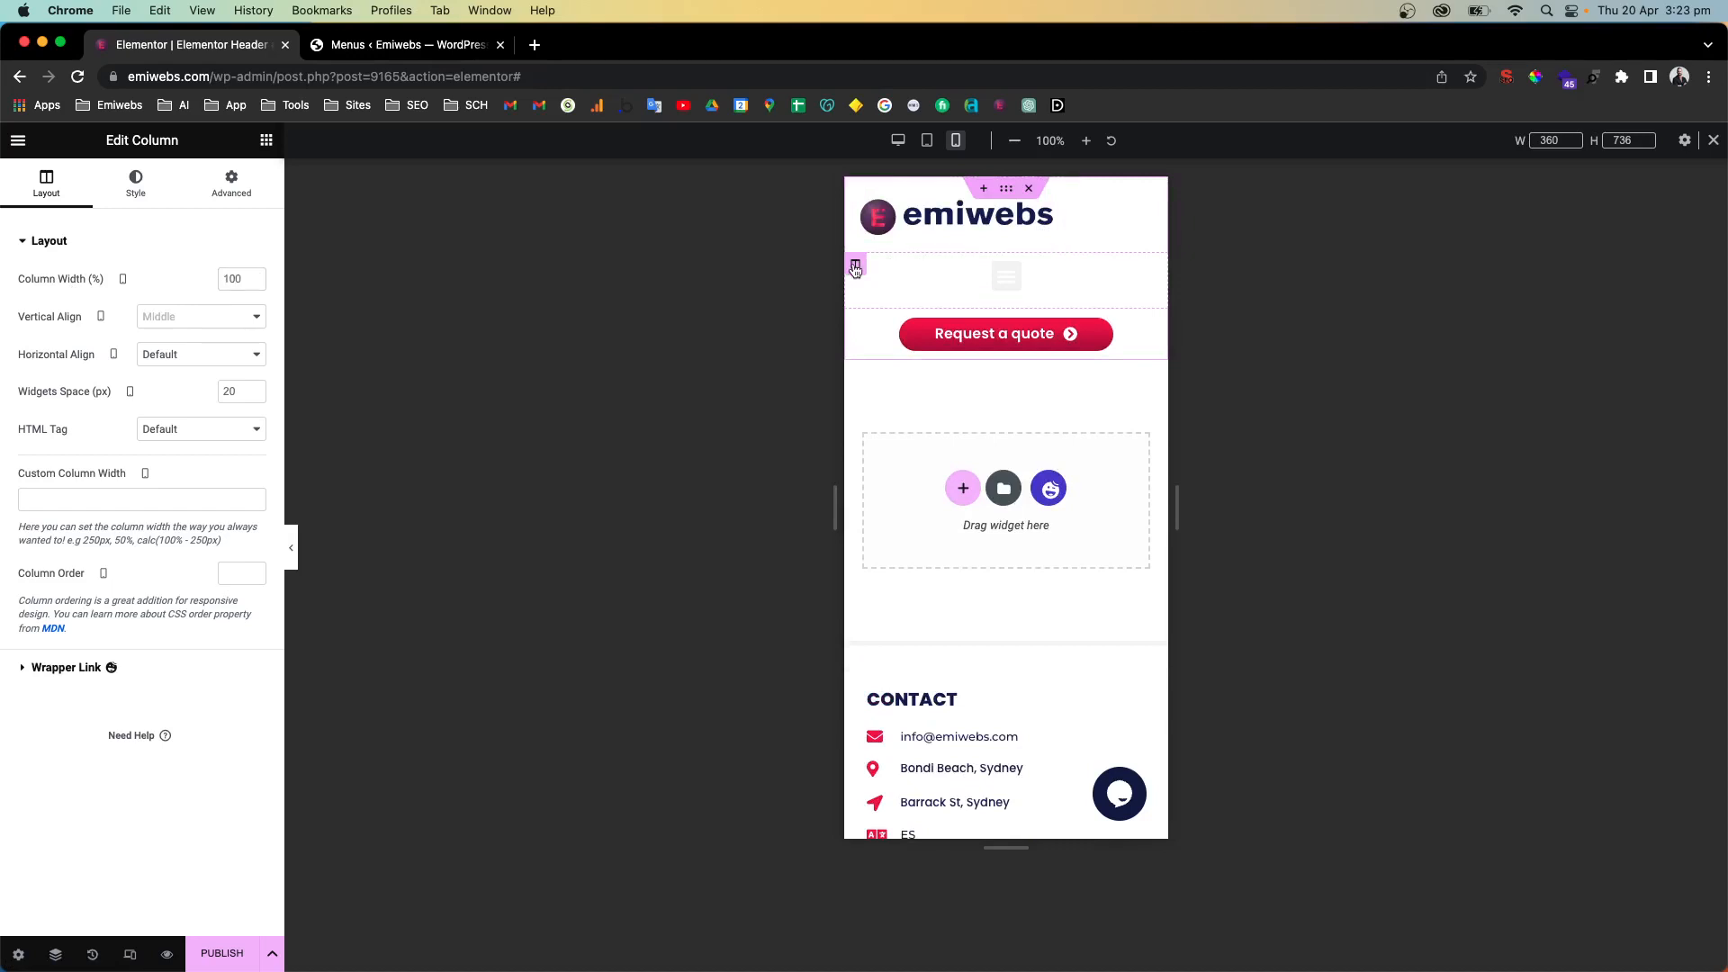
double_click(224, 280)
type("30")
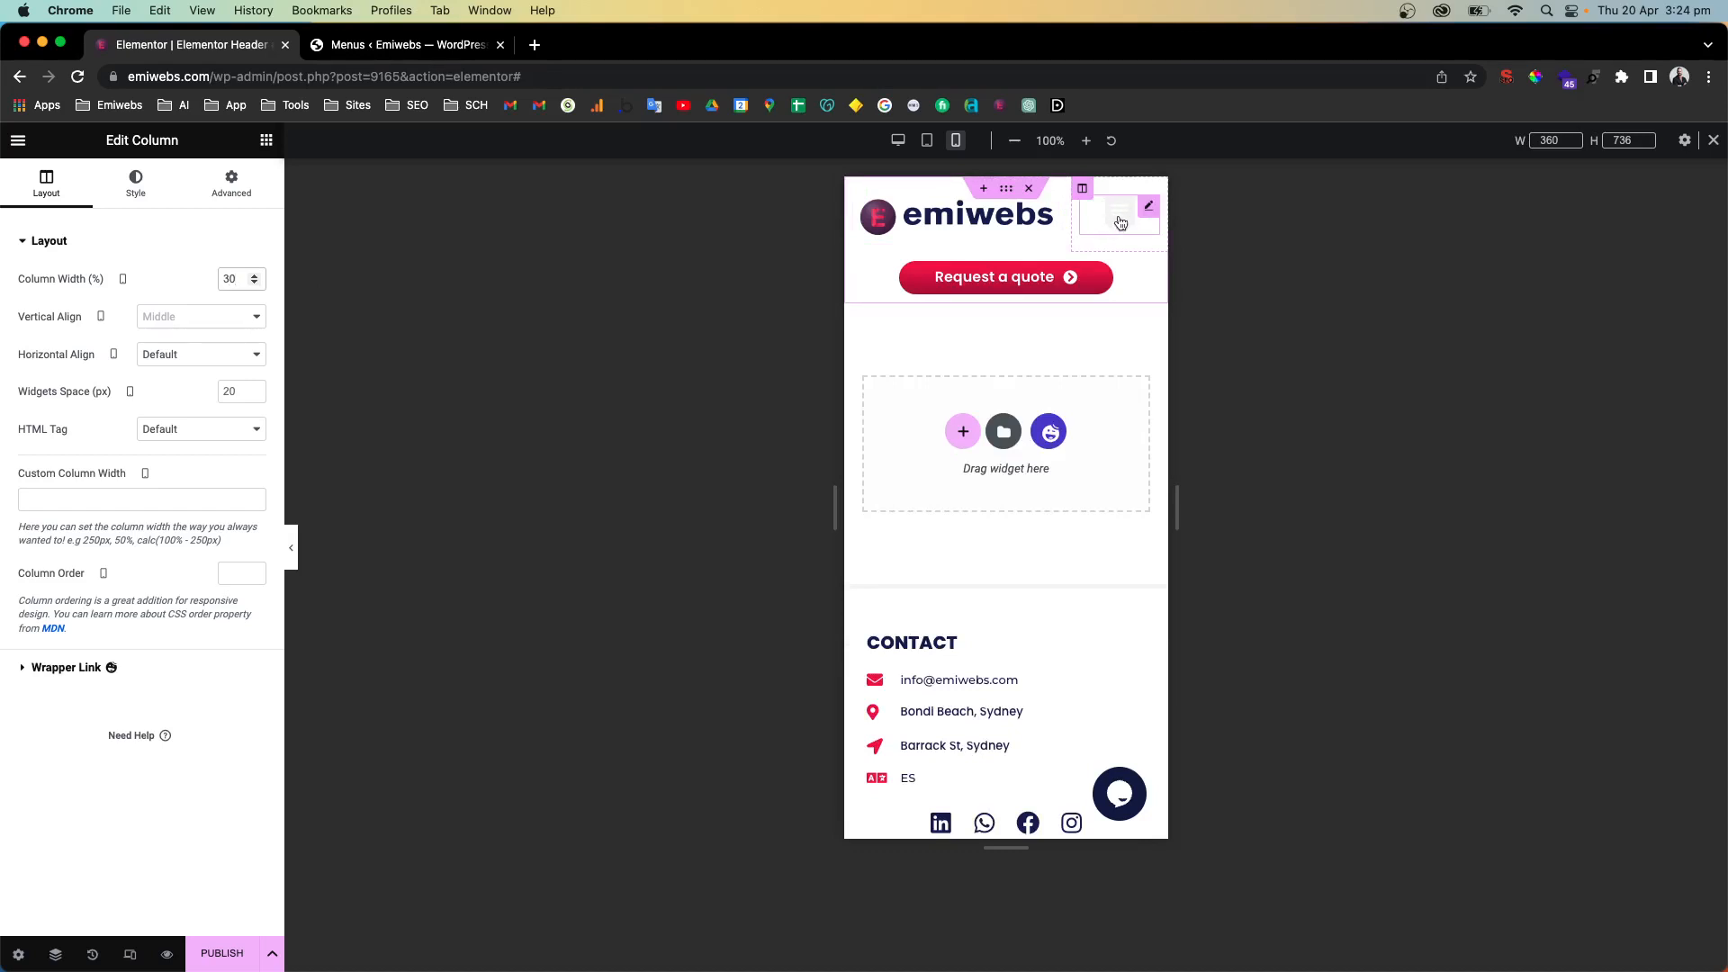
Give the menu's toggle button the global Granate background colour
scroll(1152, 208, "down", 1)
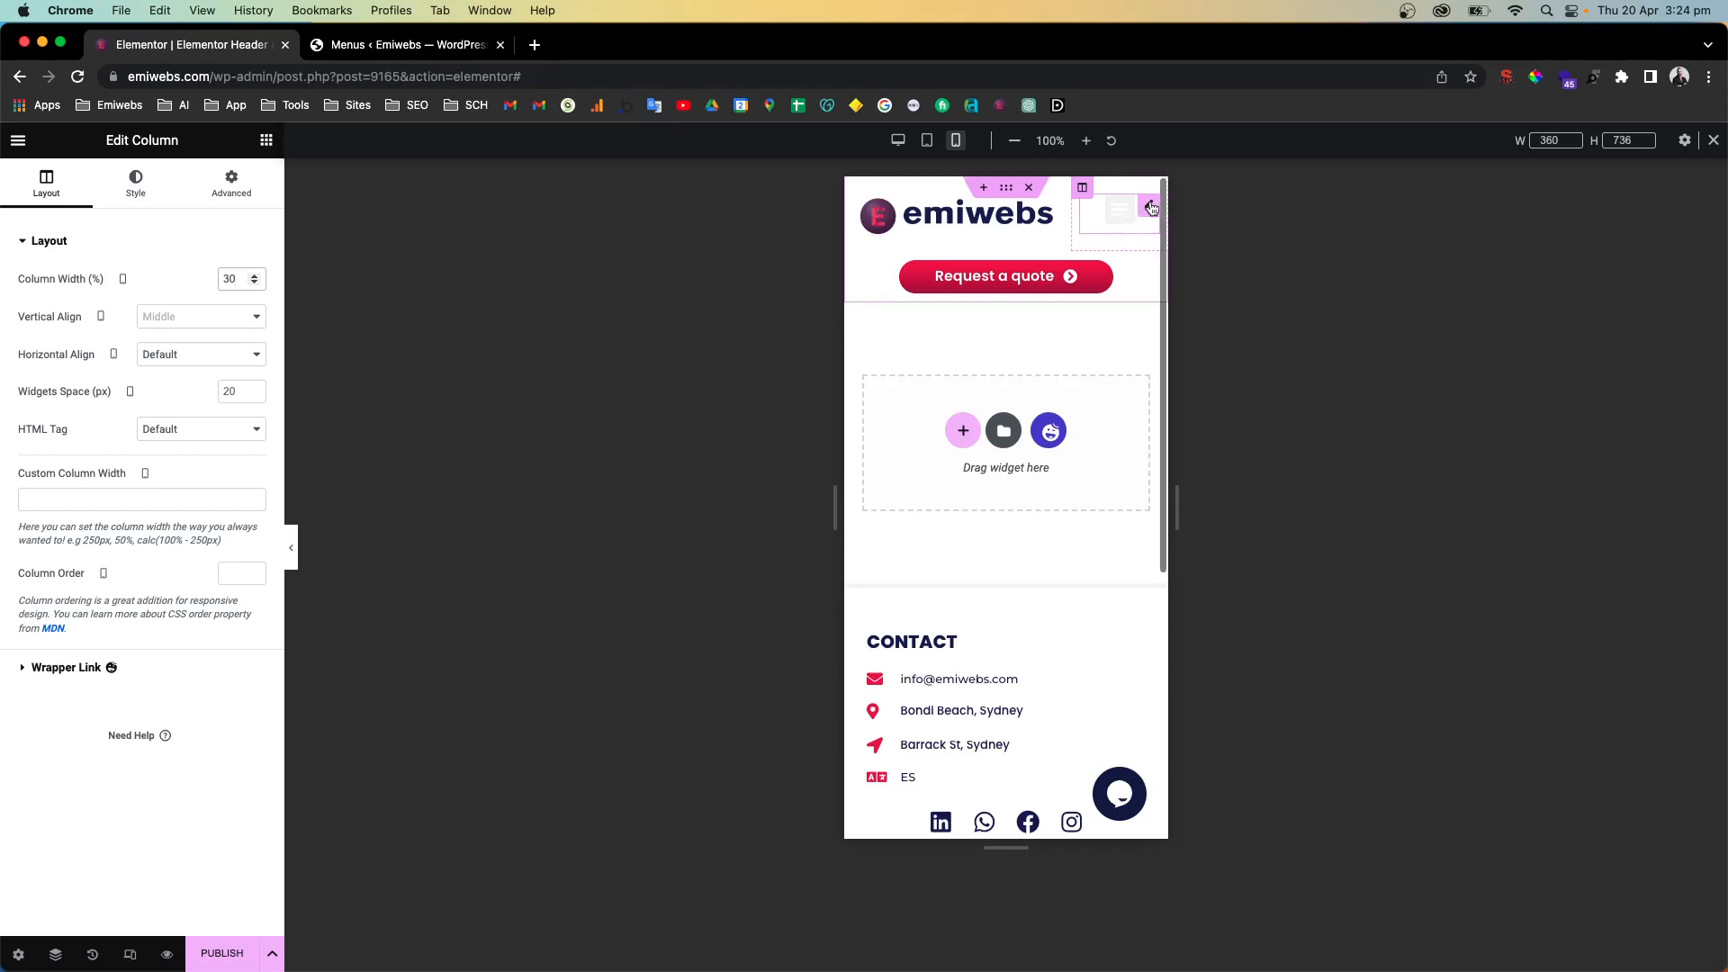
left_click(1152, 208)
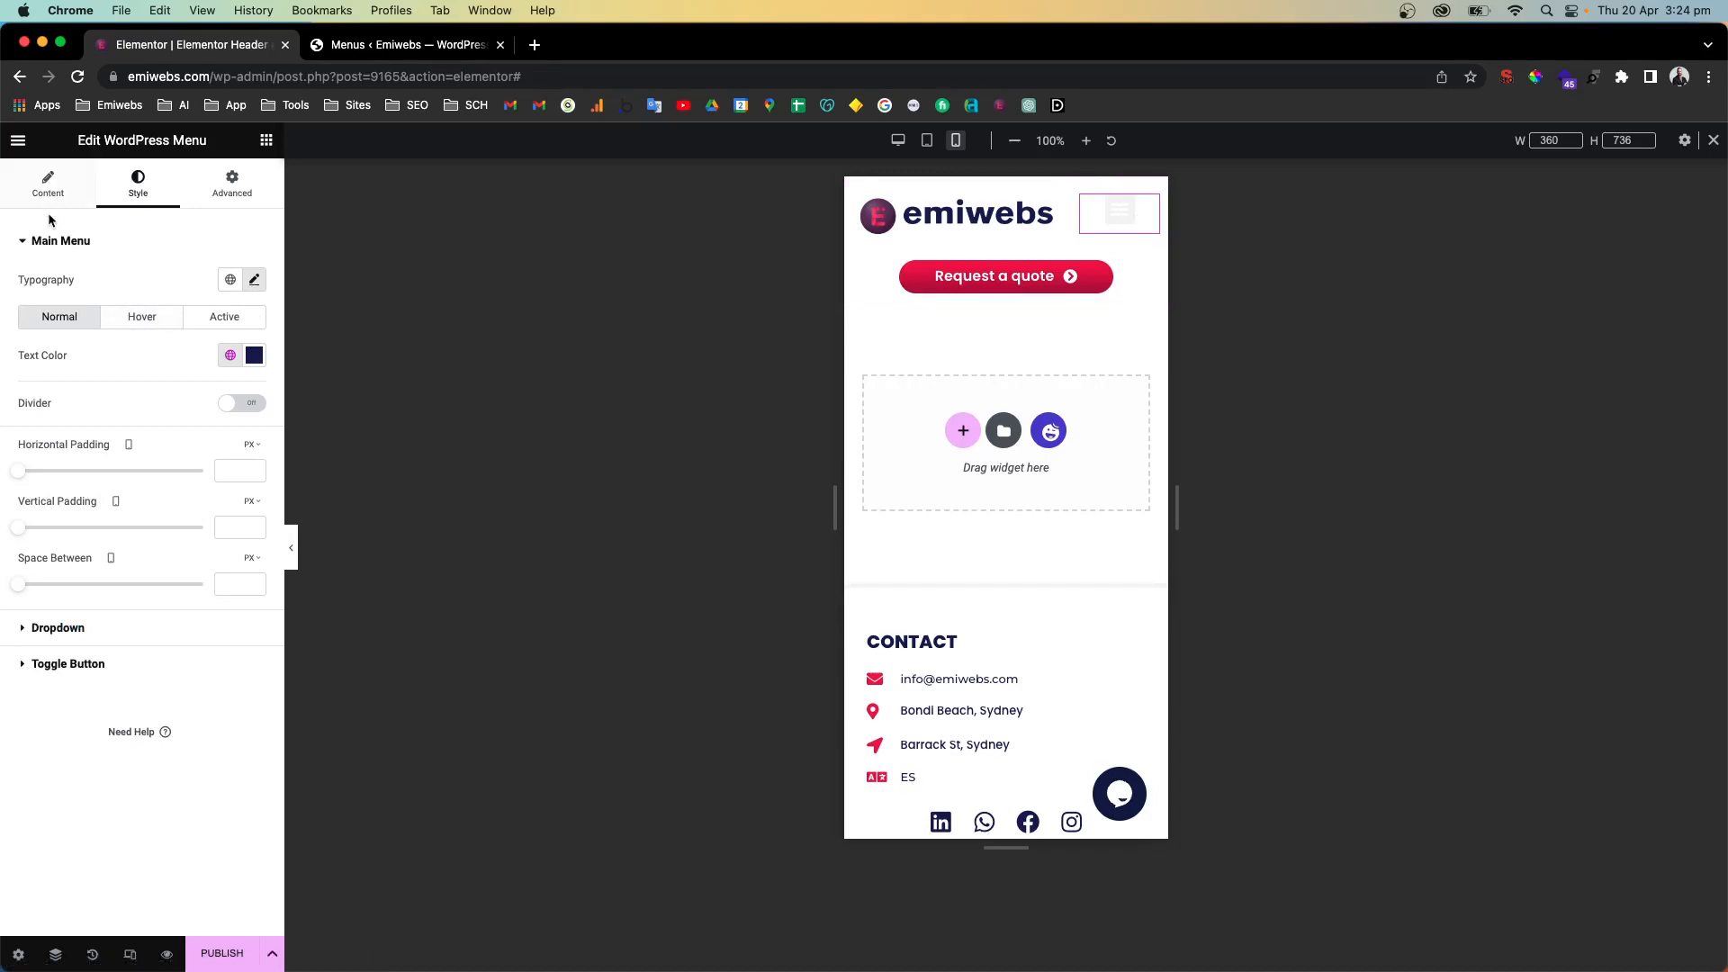
left_click(61, 667)
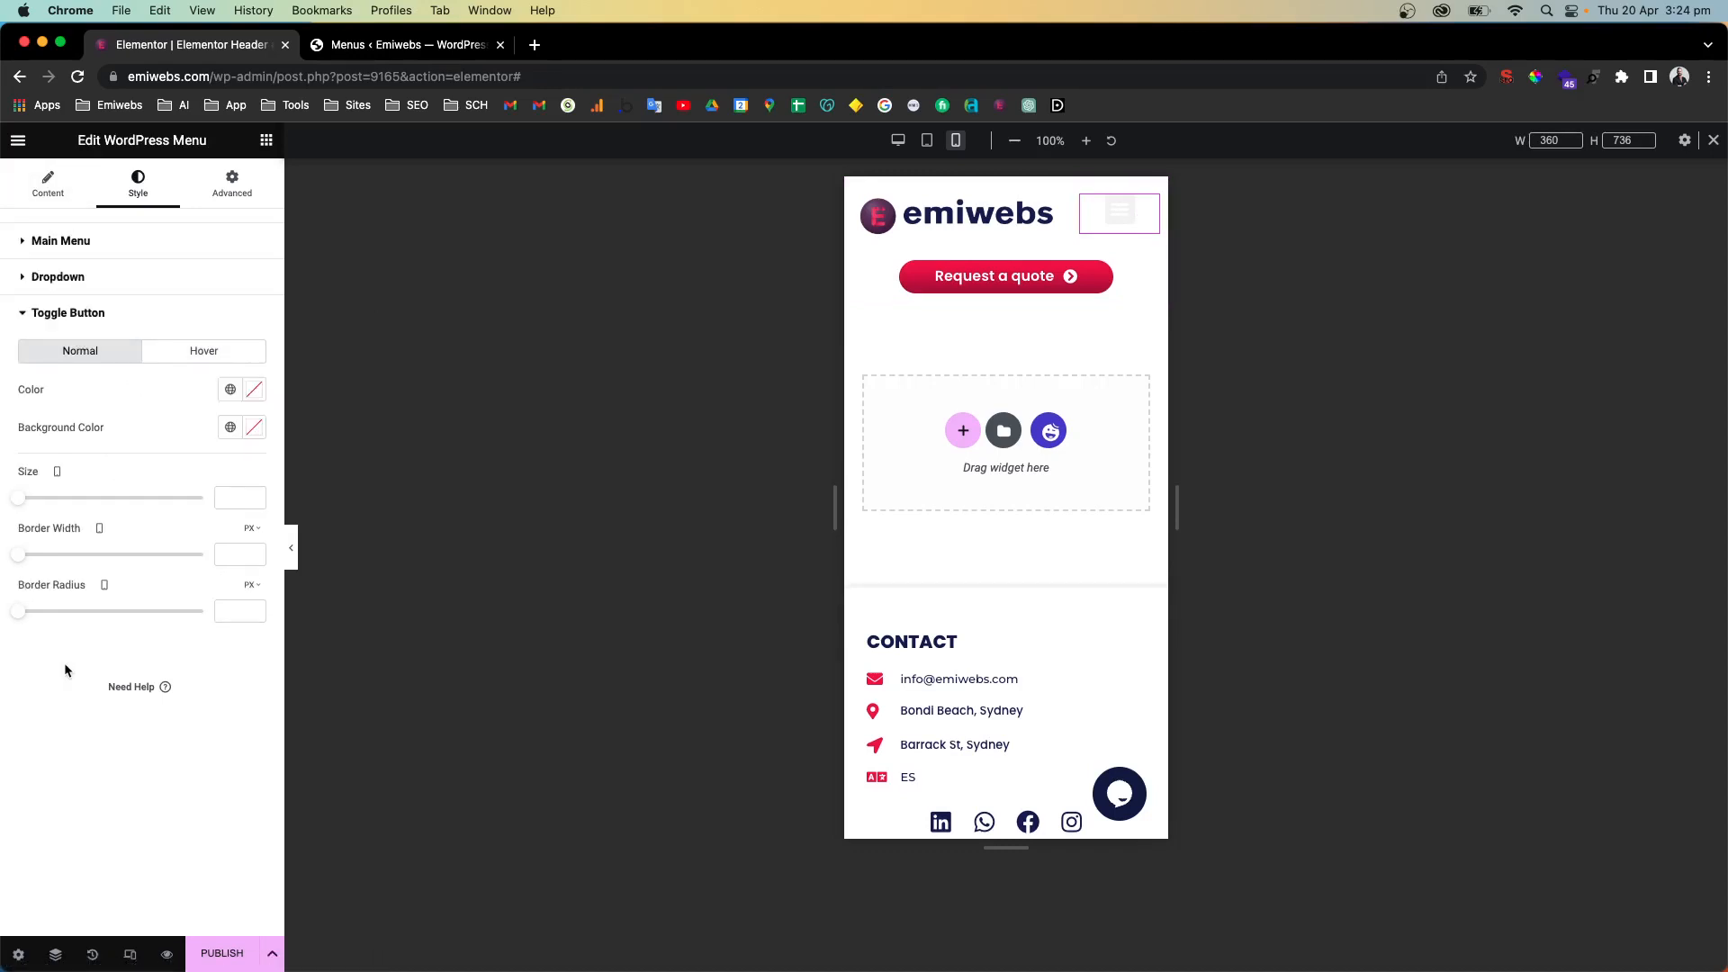
left_click(231, 428)
scroll(108, 648, "down", 4)
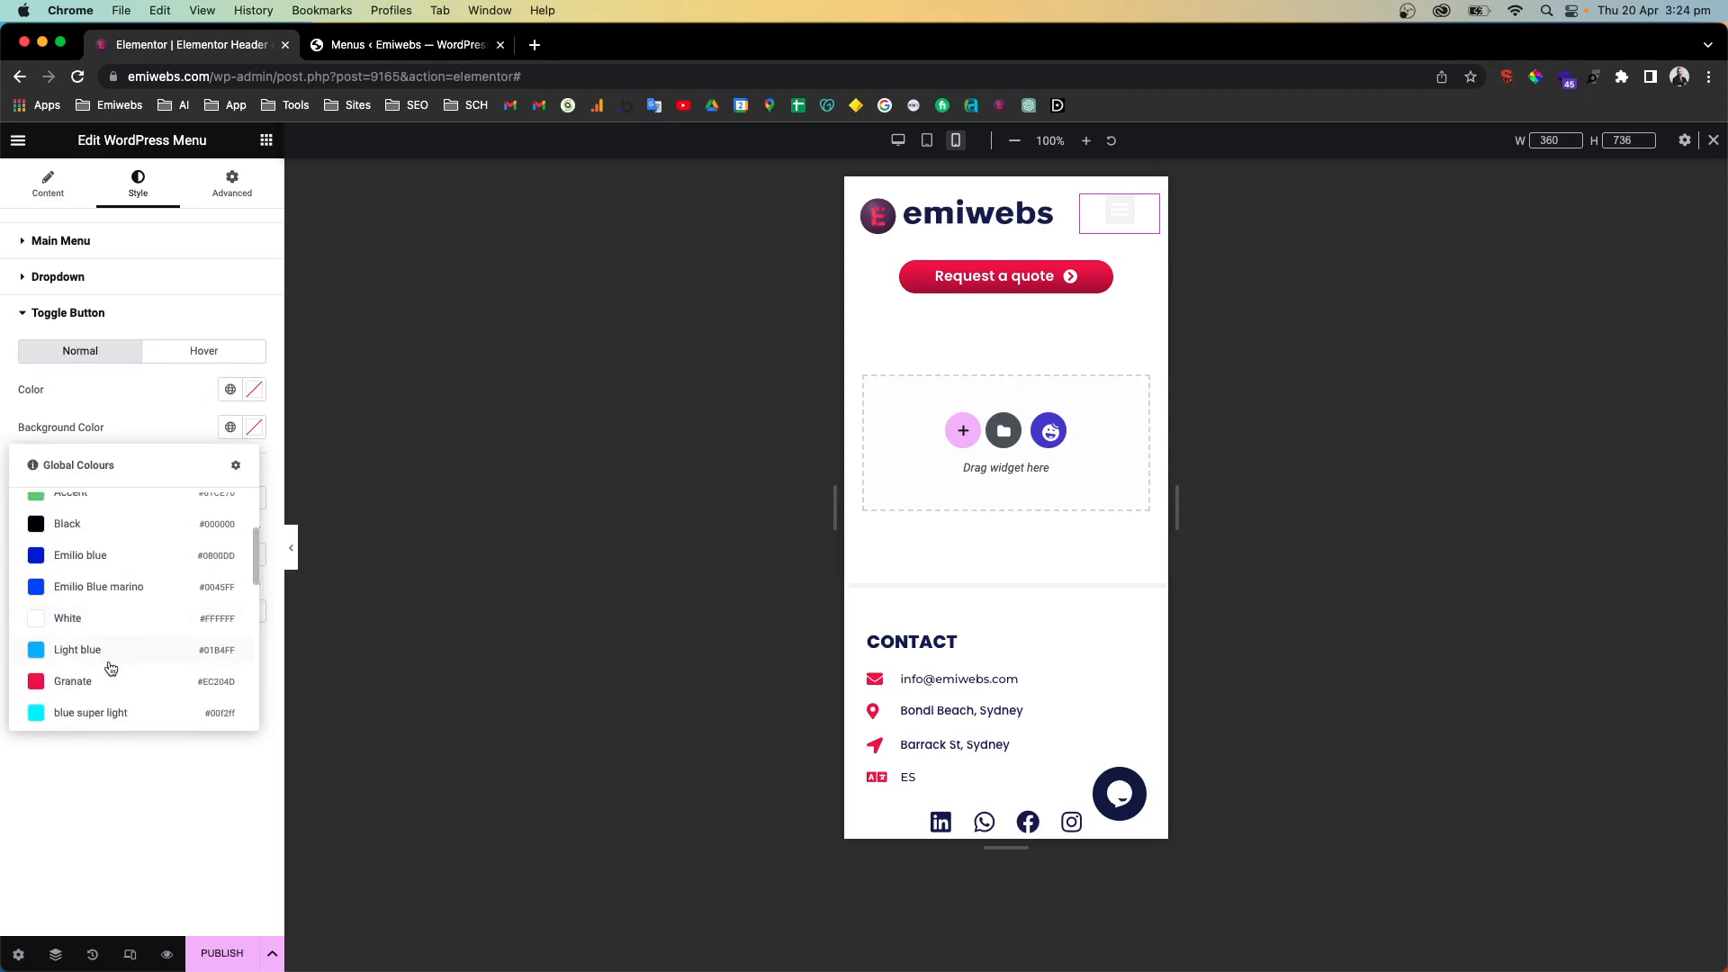
left_click(90, 680)
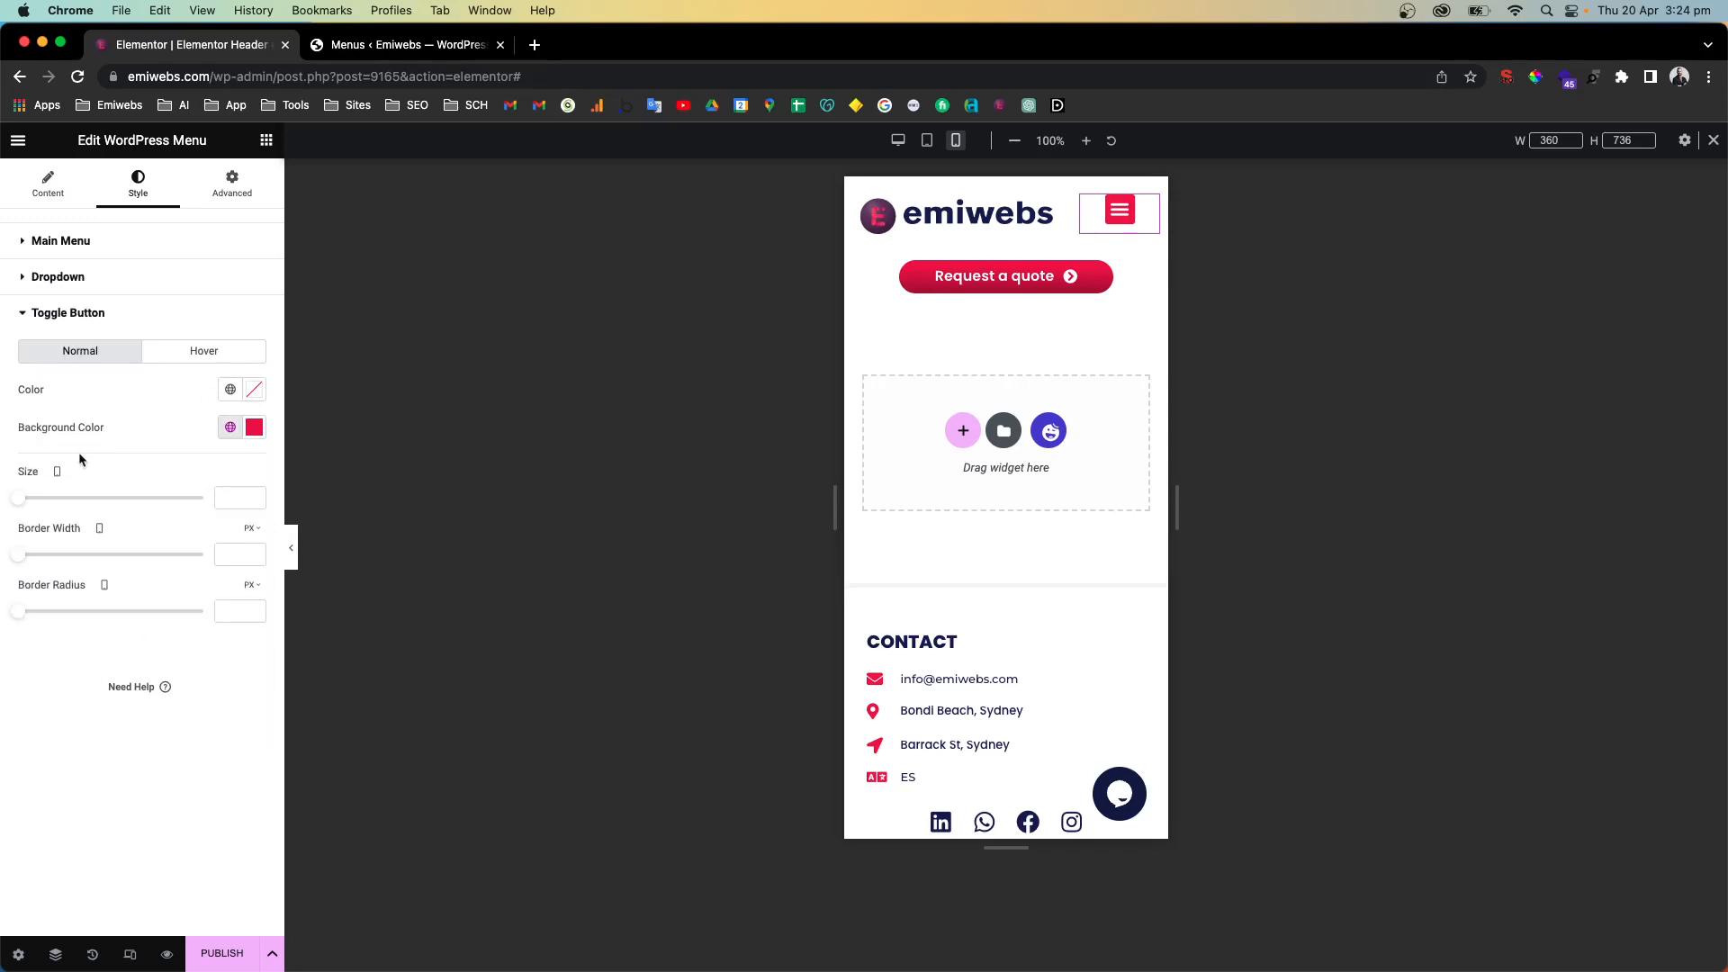
Set the toggle button's border radius to 100 and clear its size and border width values
left_click_drag(20, 502, 209, 616)
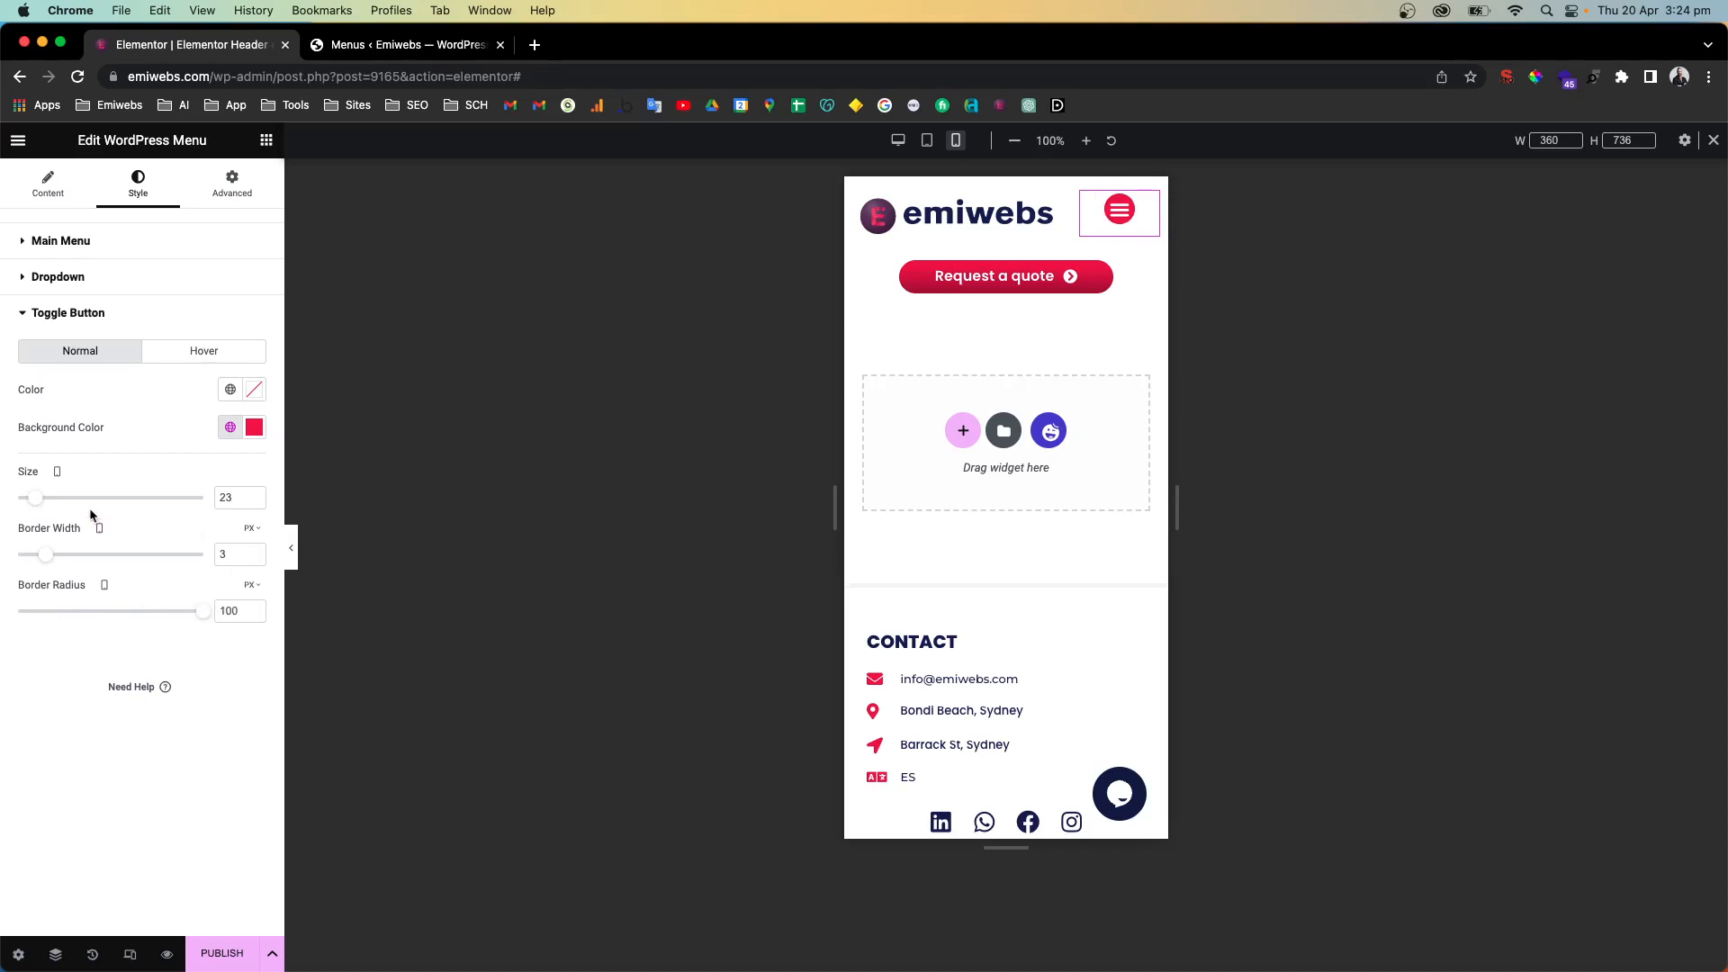
double_click(239, 497)
key("BackSpace")
double_click(226, 553)
key("BackSpace")
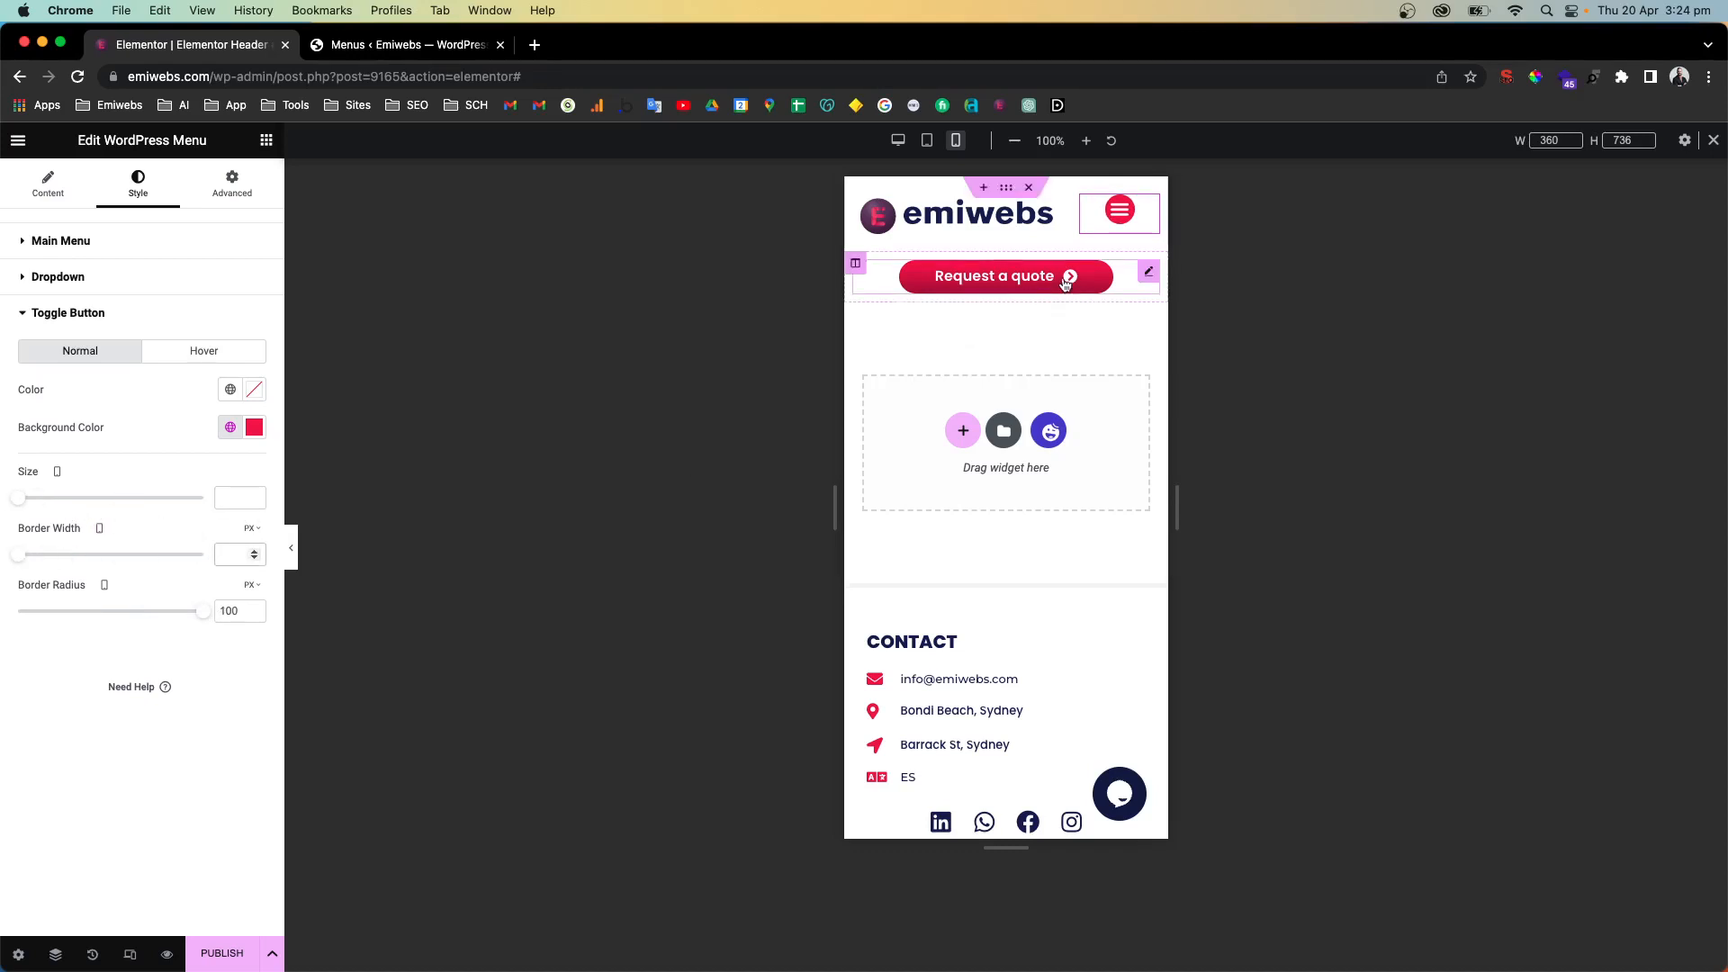
Hide the column containing the Request a quote button on mobile portrait
scroll(954, 266, "down", 1)
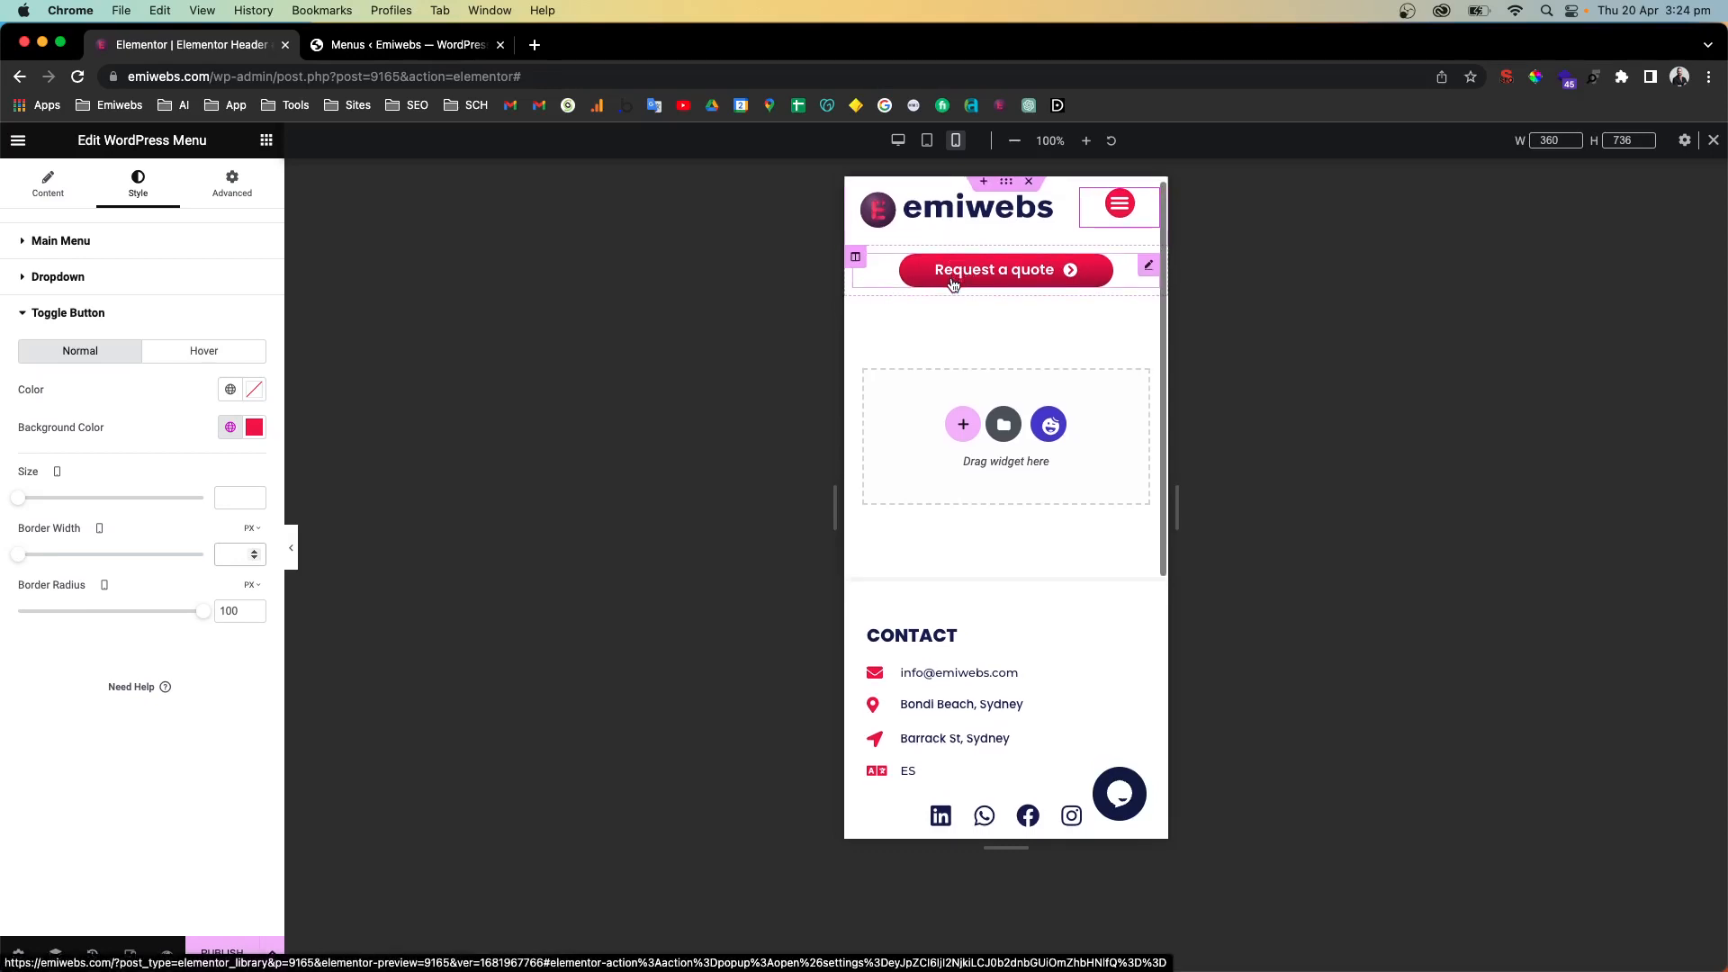
scroll(956, 287, "down", 1)
scroll(954, 287, "up", 1)
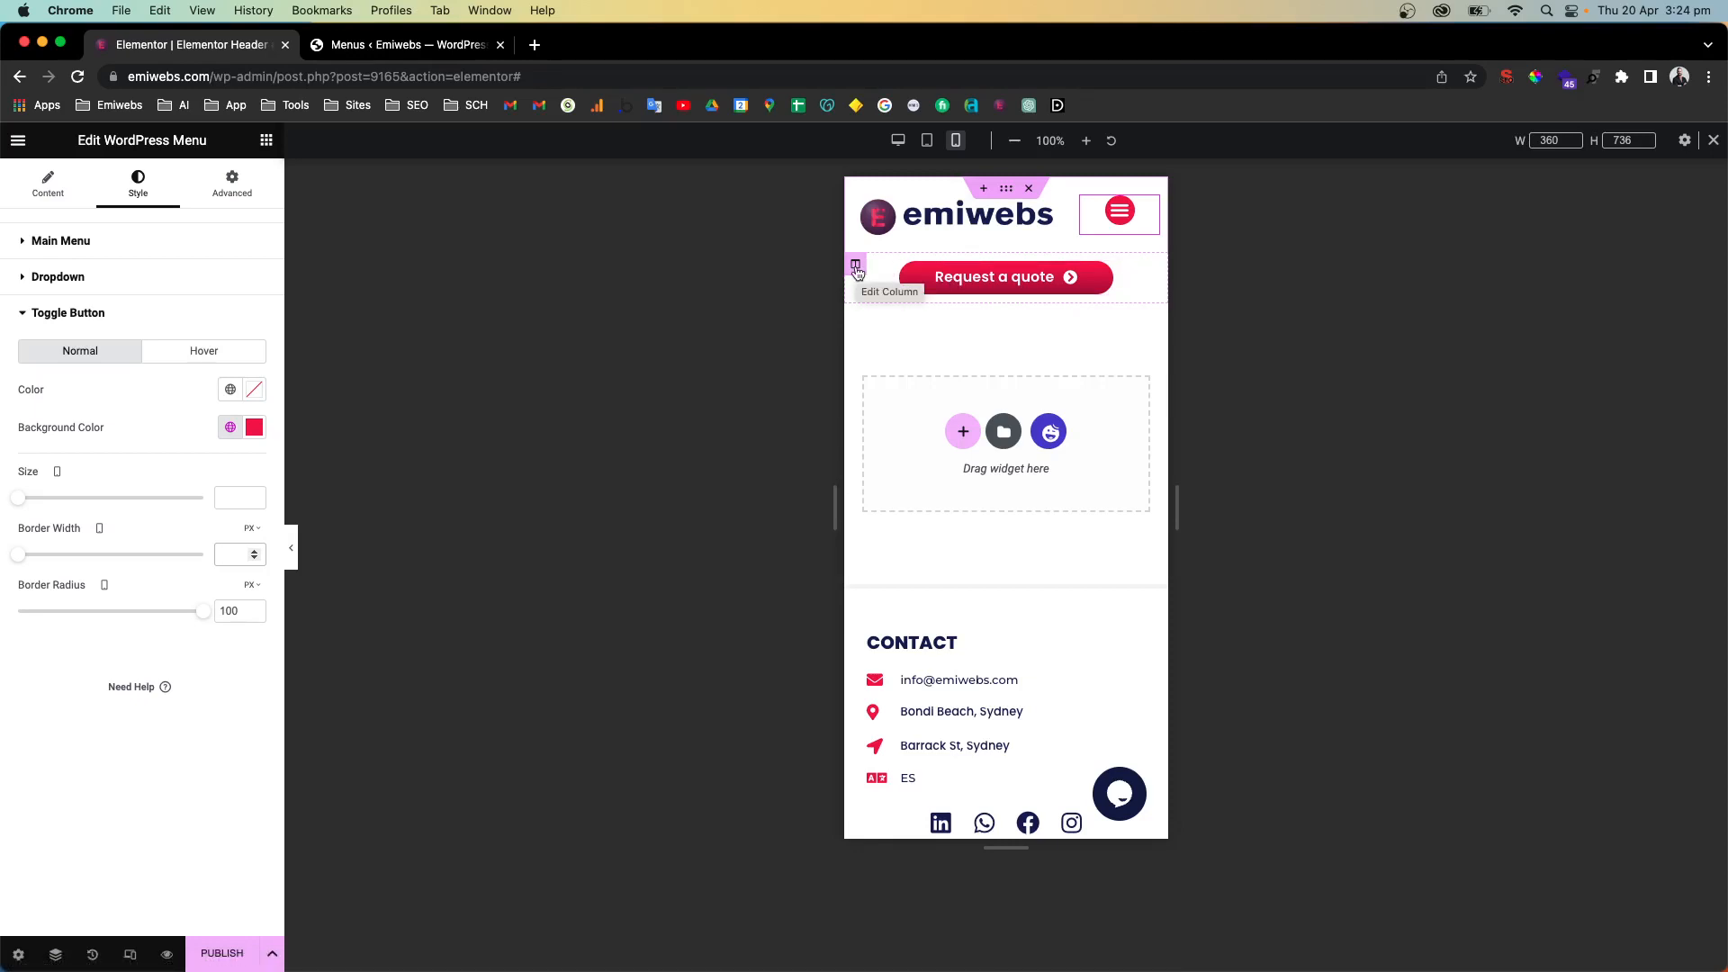
left_click_drag(856, 272, 856, 270)
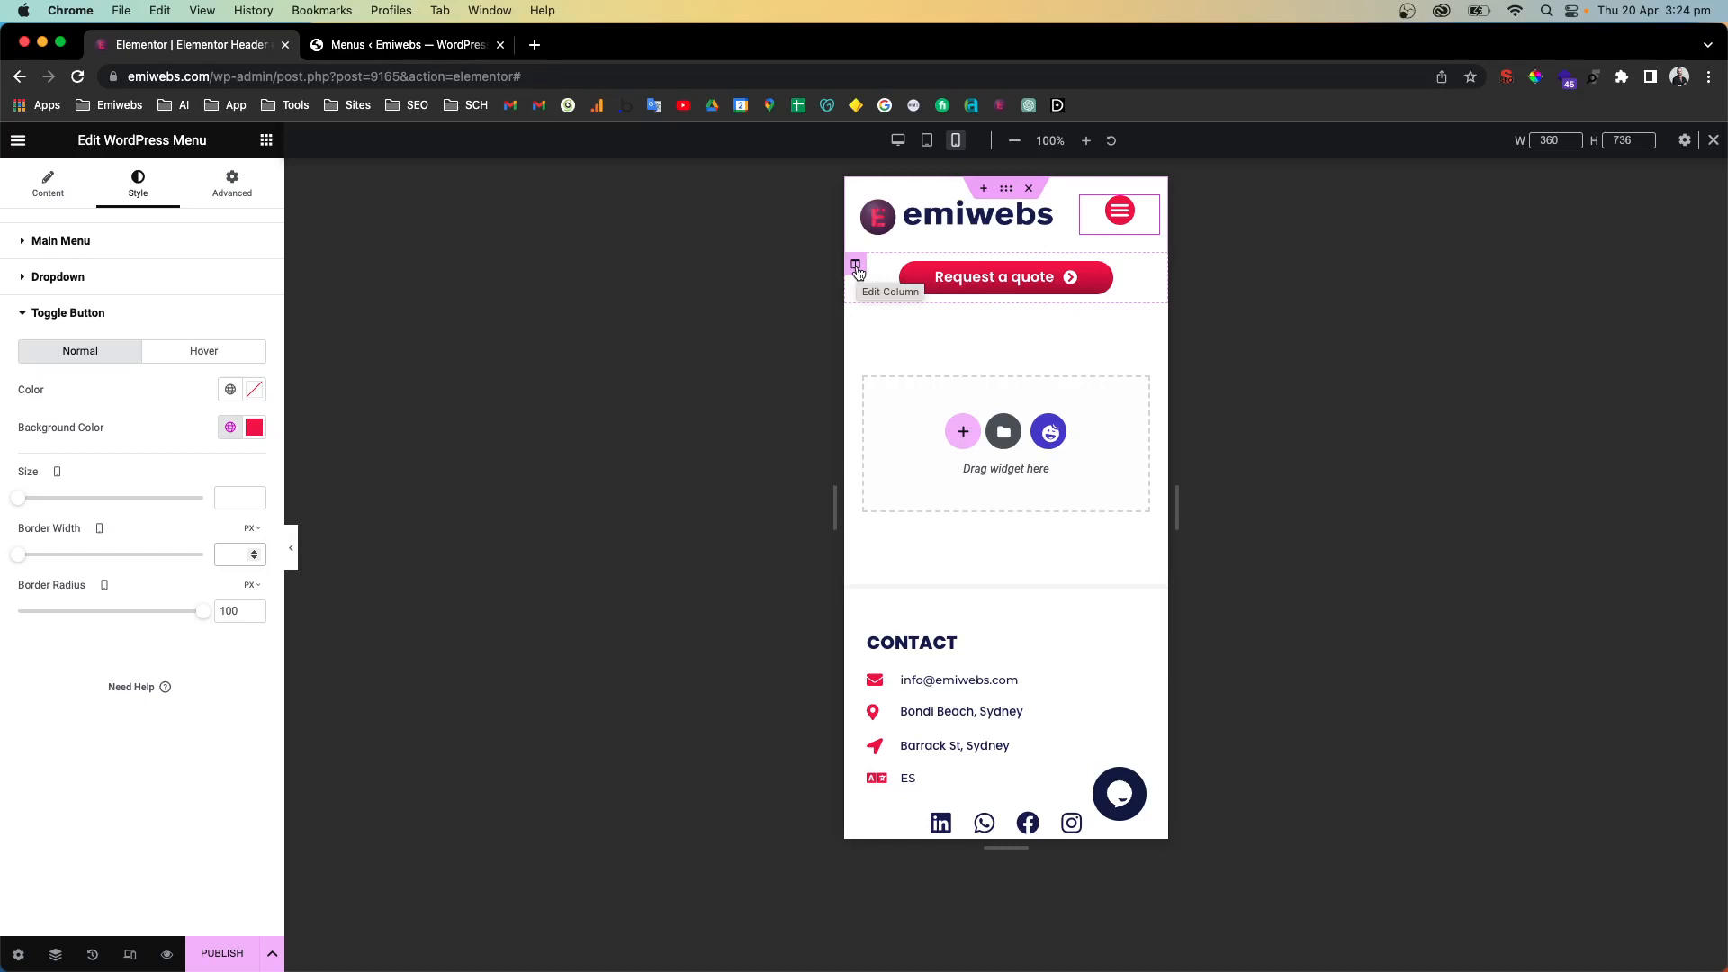
left_click(237, 196)
scroll(135, 527, "down", 5)
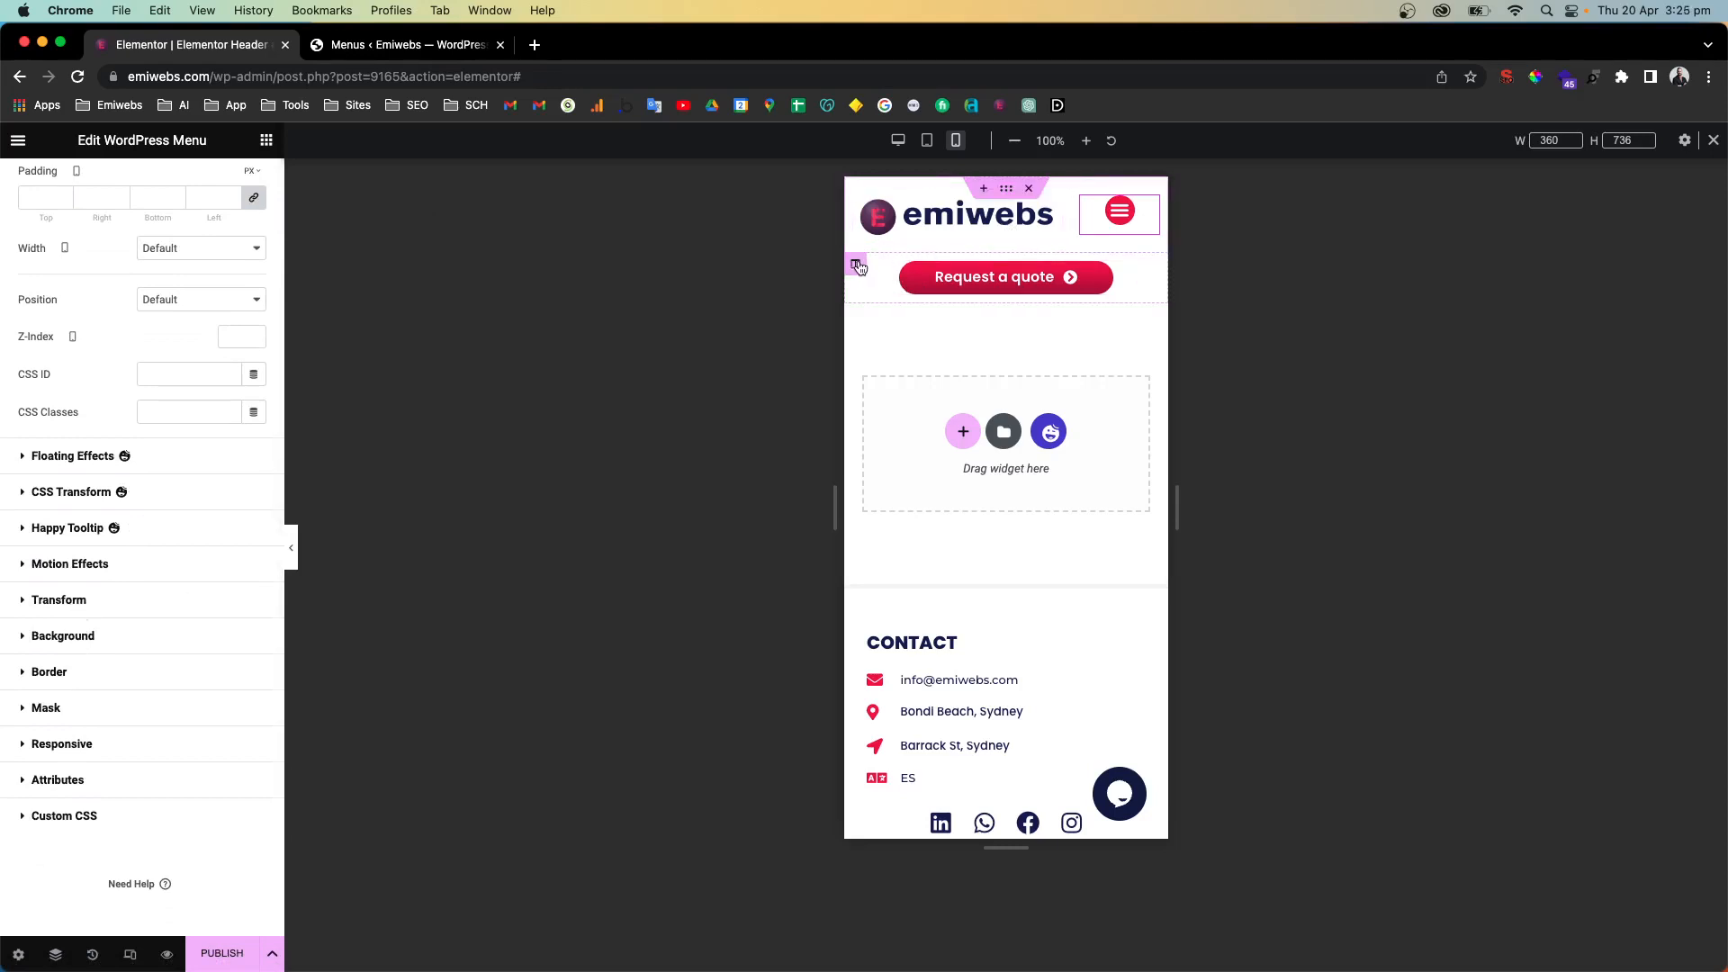
left_click(857, 266)
left_click(235, 203)
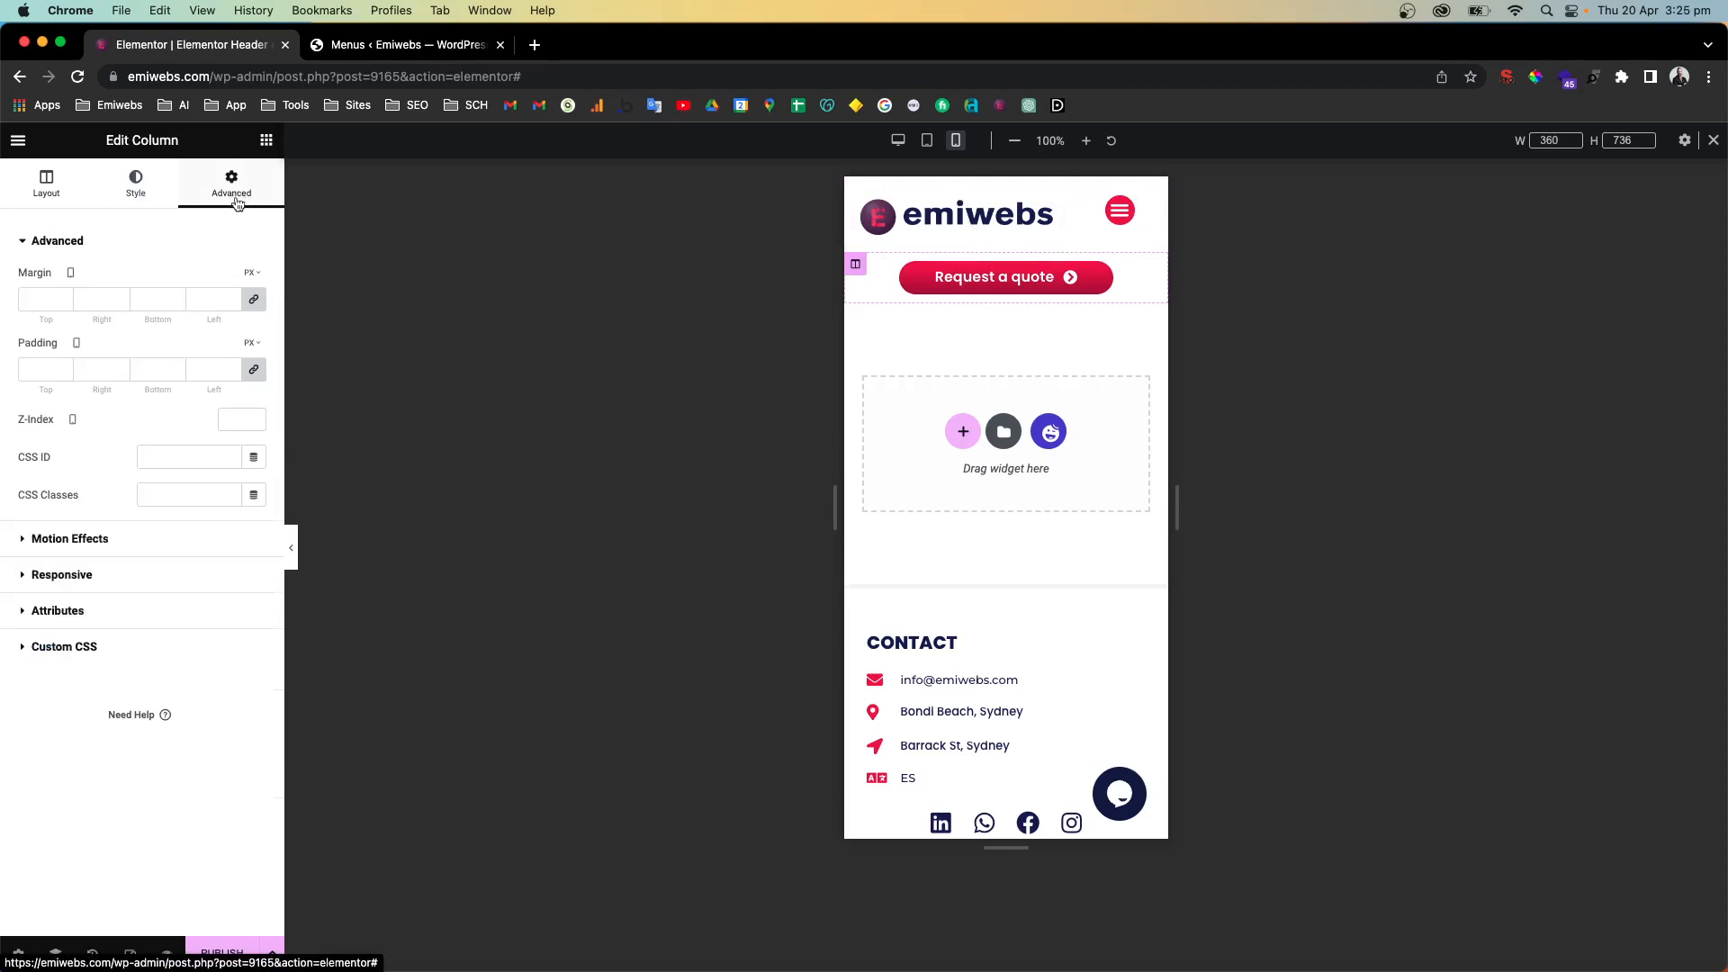
left_click(75, 581)
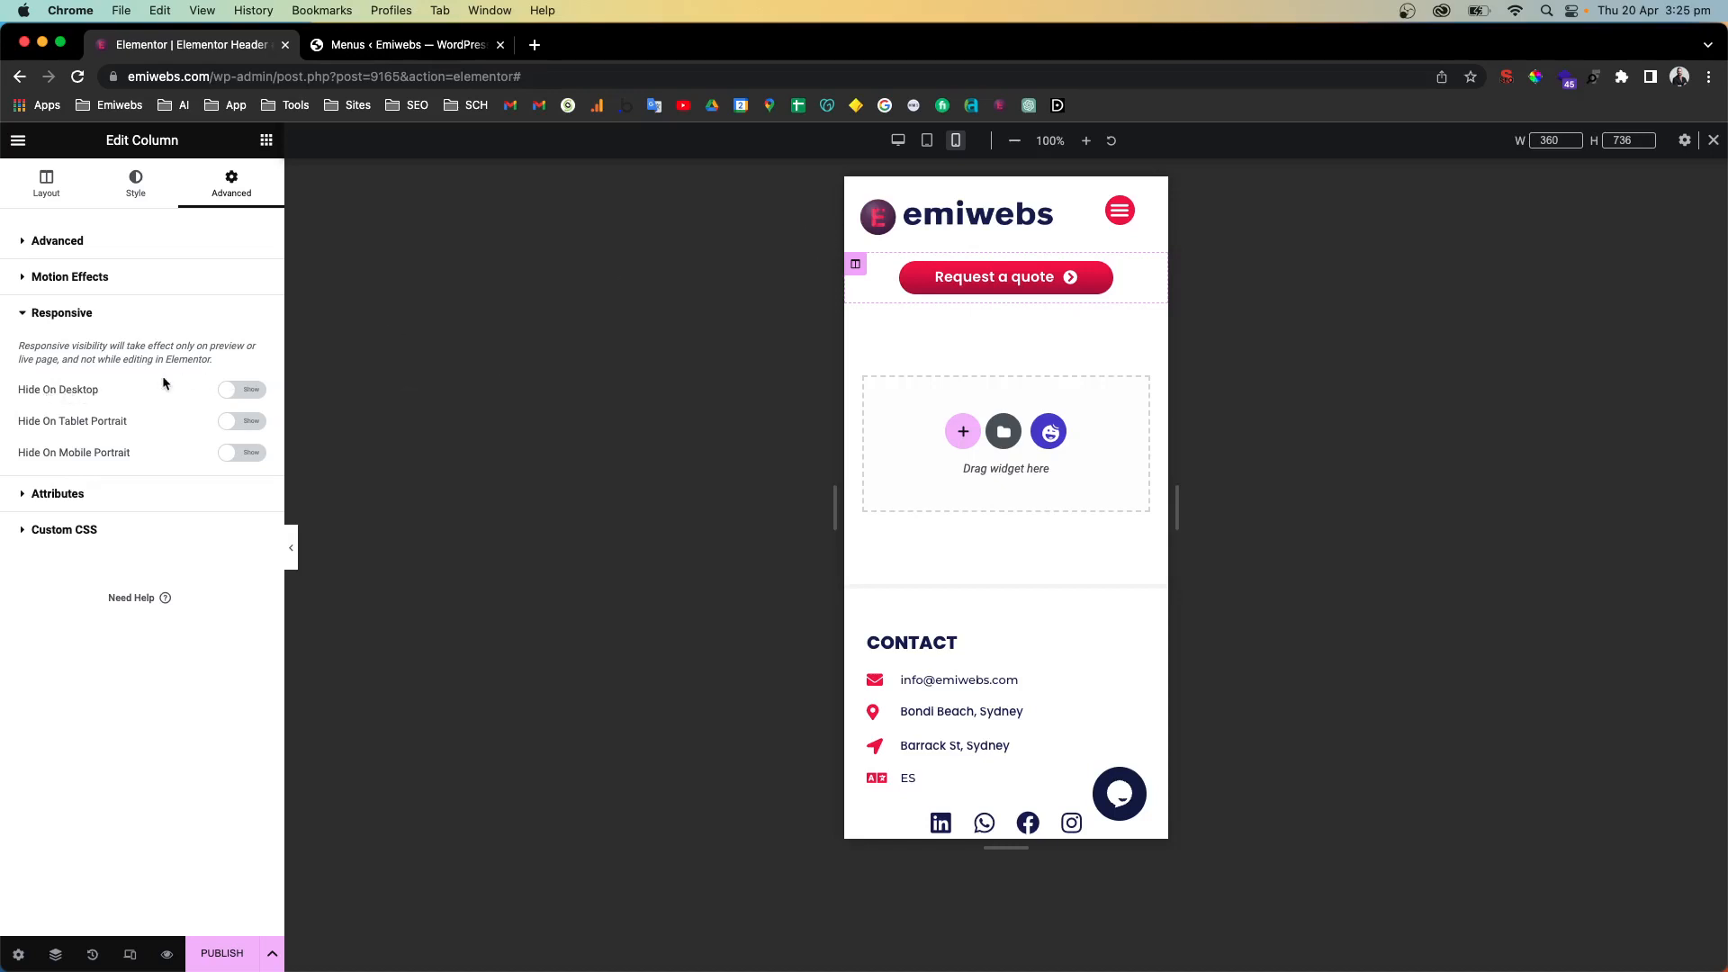
left_click(236, 457)
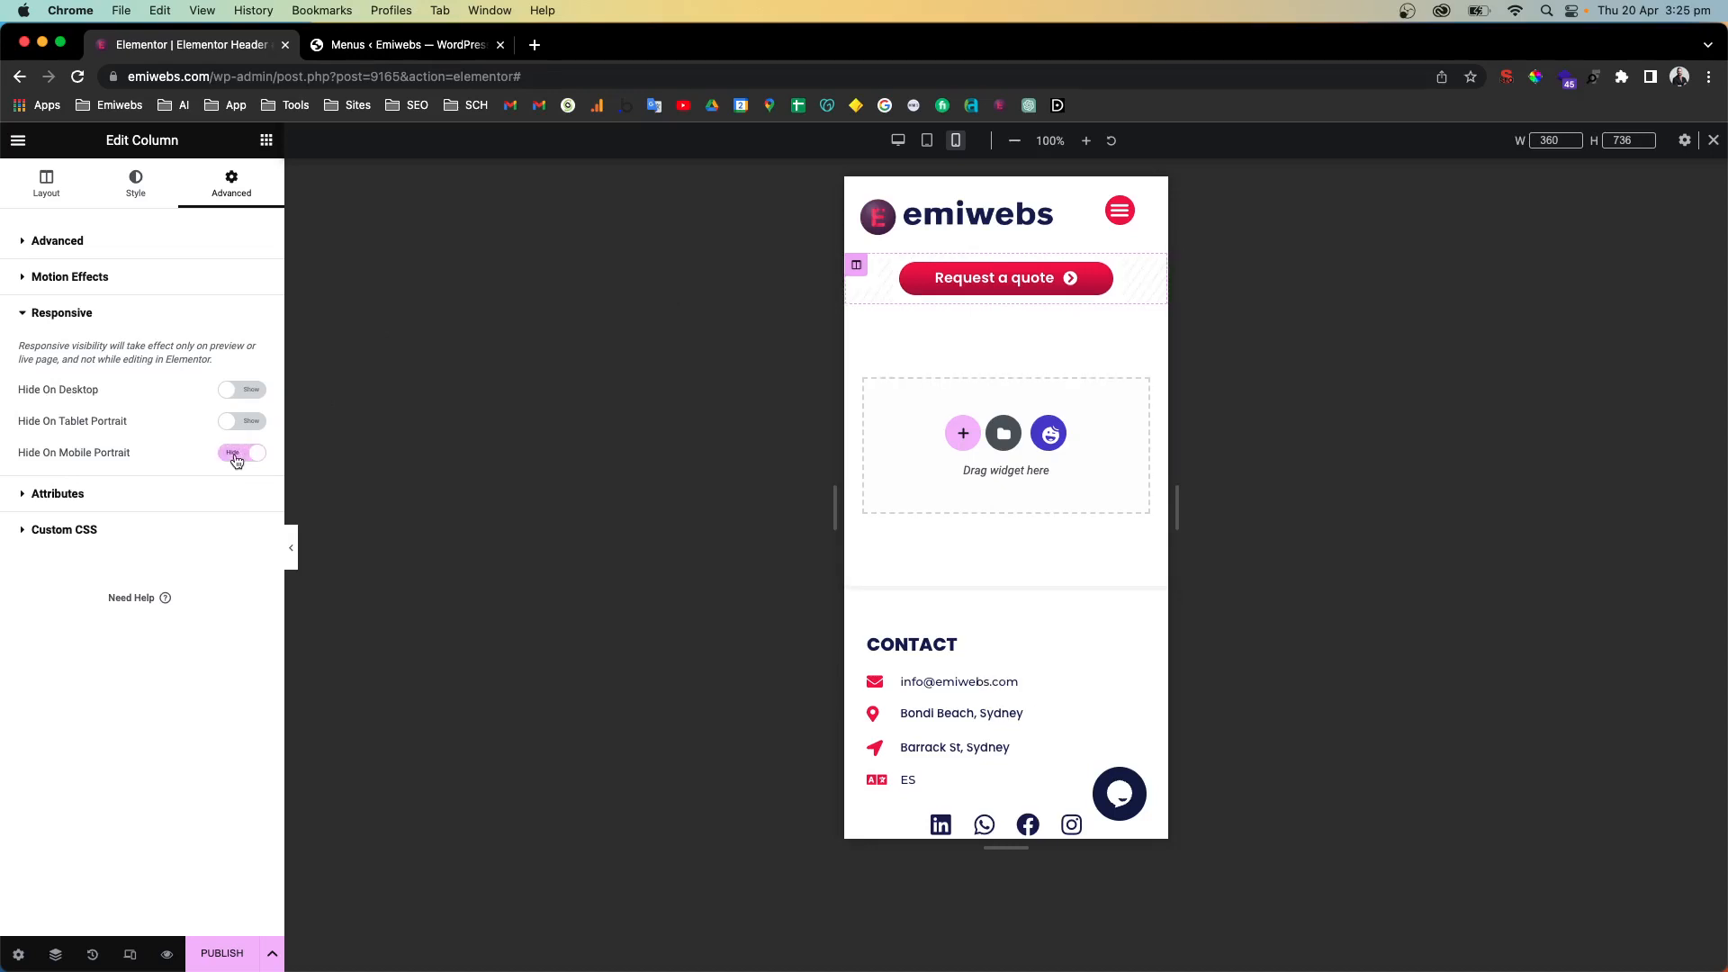
Preview the header without the editing panel in desktop and mobile sizes, and expand the mobile menu
left_click(292, 551)
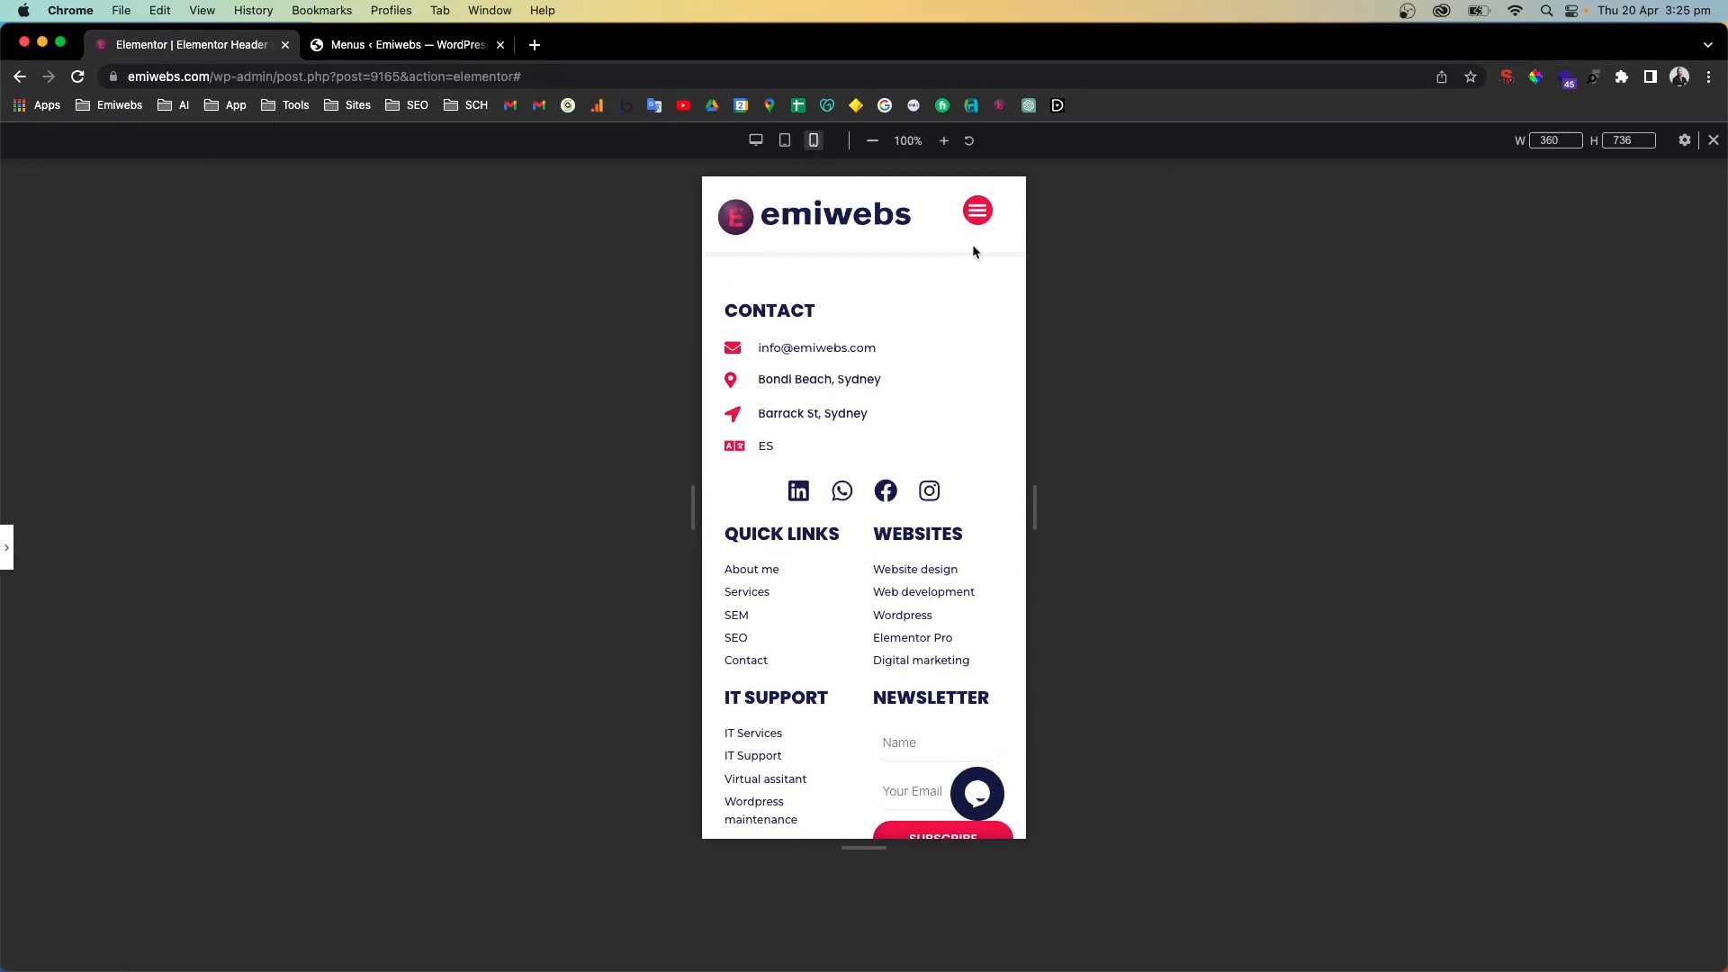
left_click(761, 144)
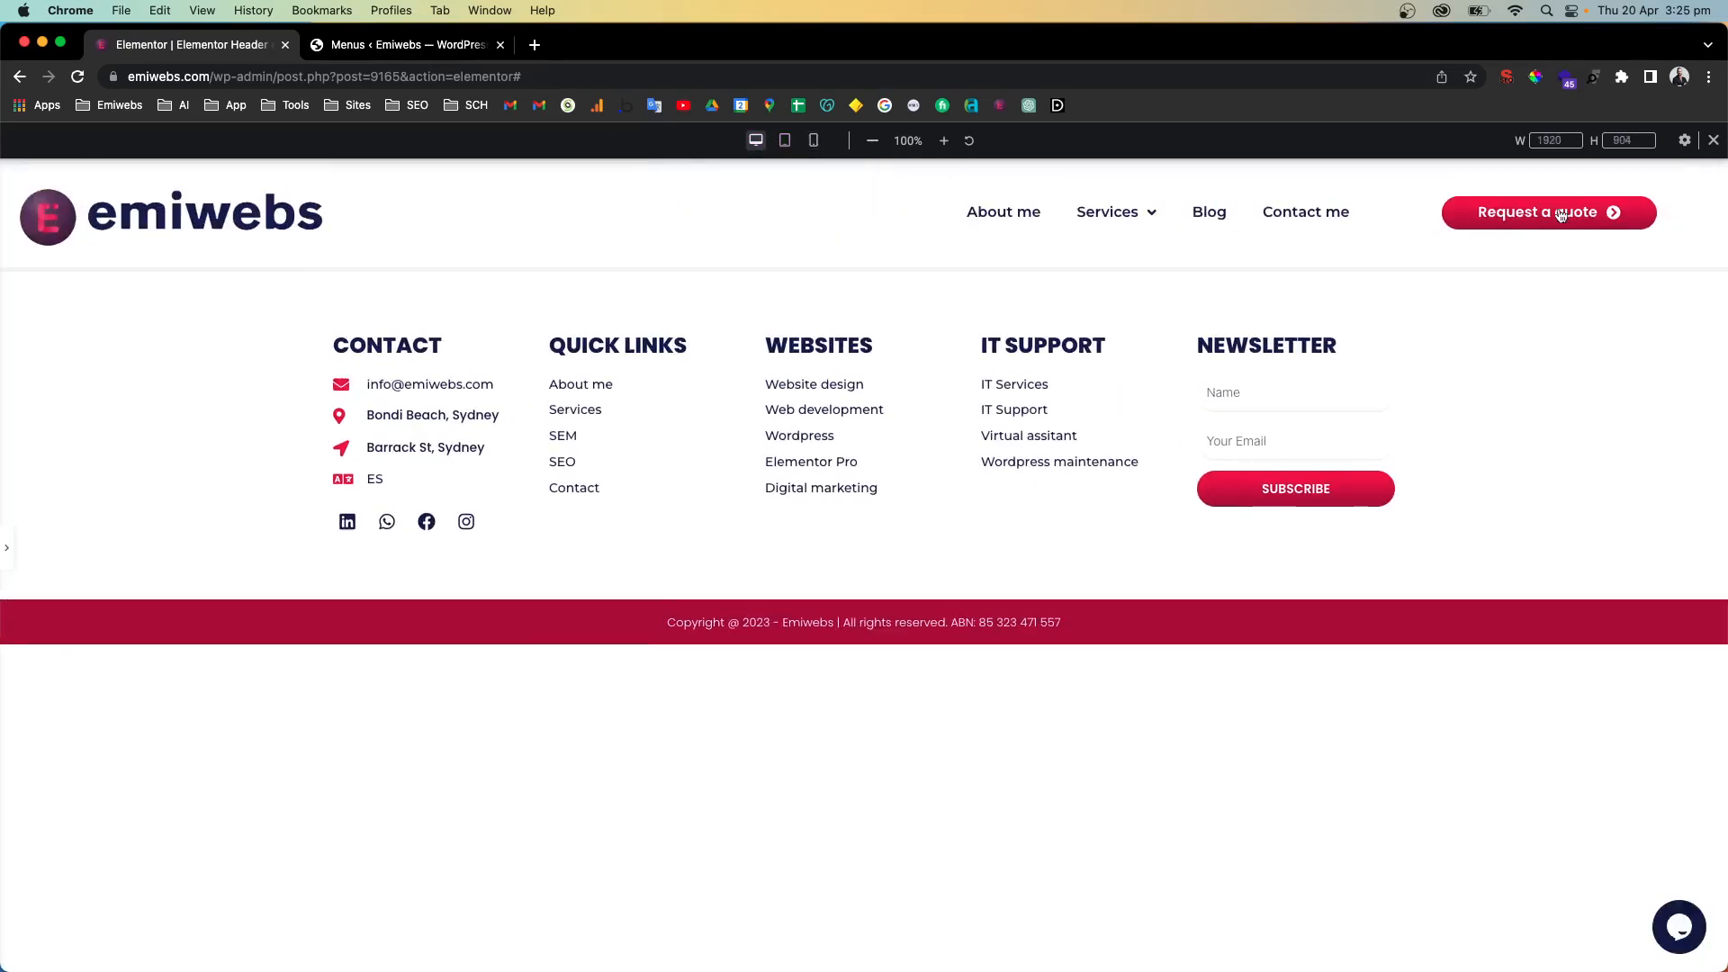
left_click(814, 142)
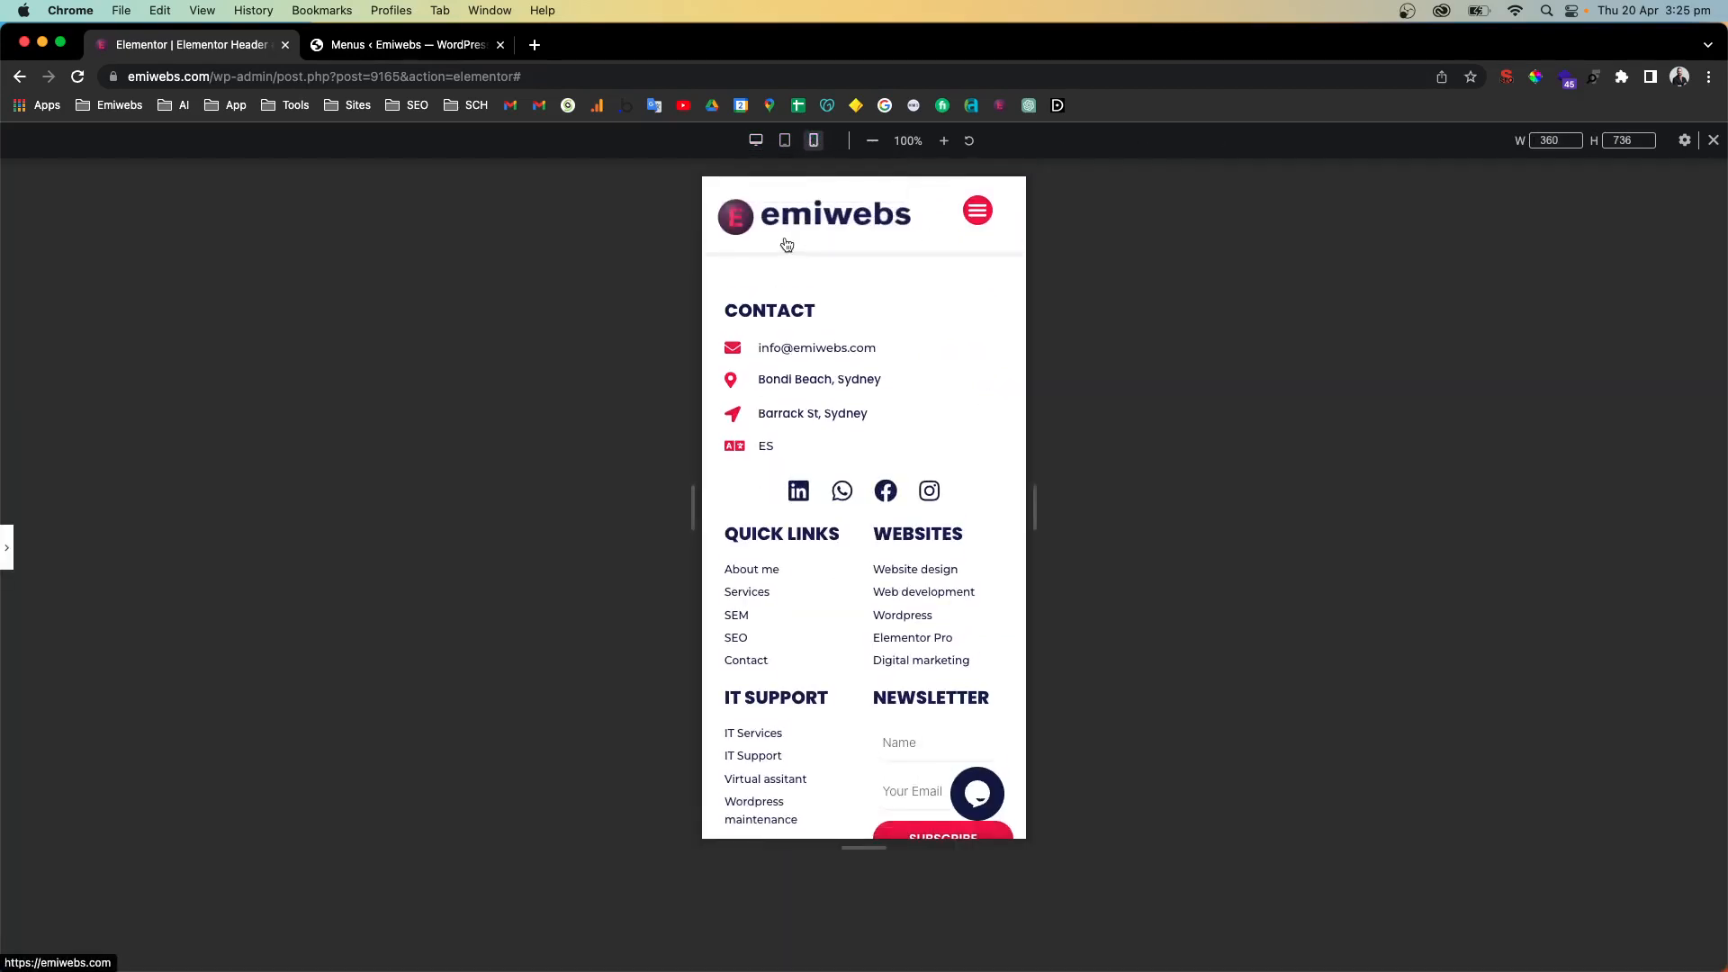
left_click(981, 214)
left_click(980, 202)
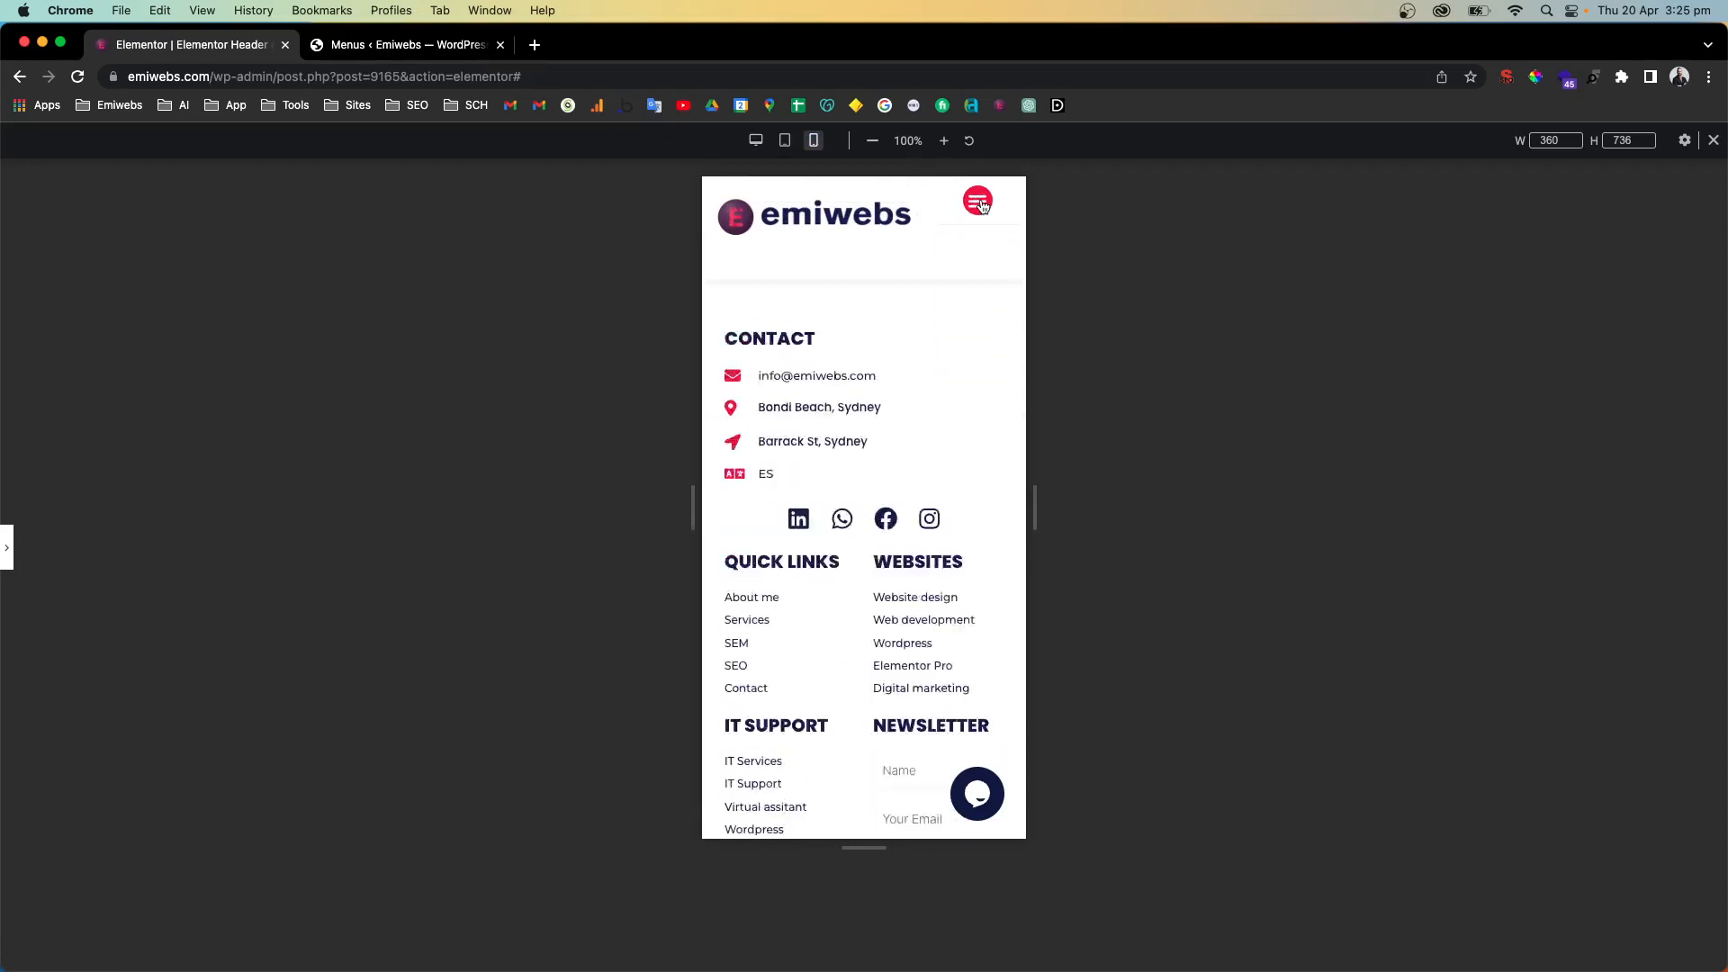
left_click(977, 202)
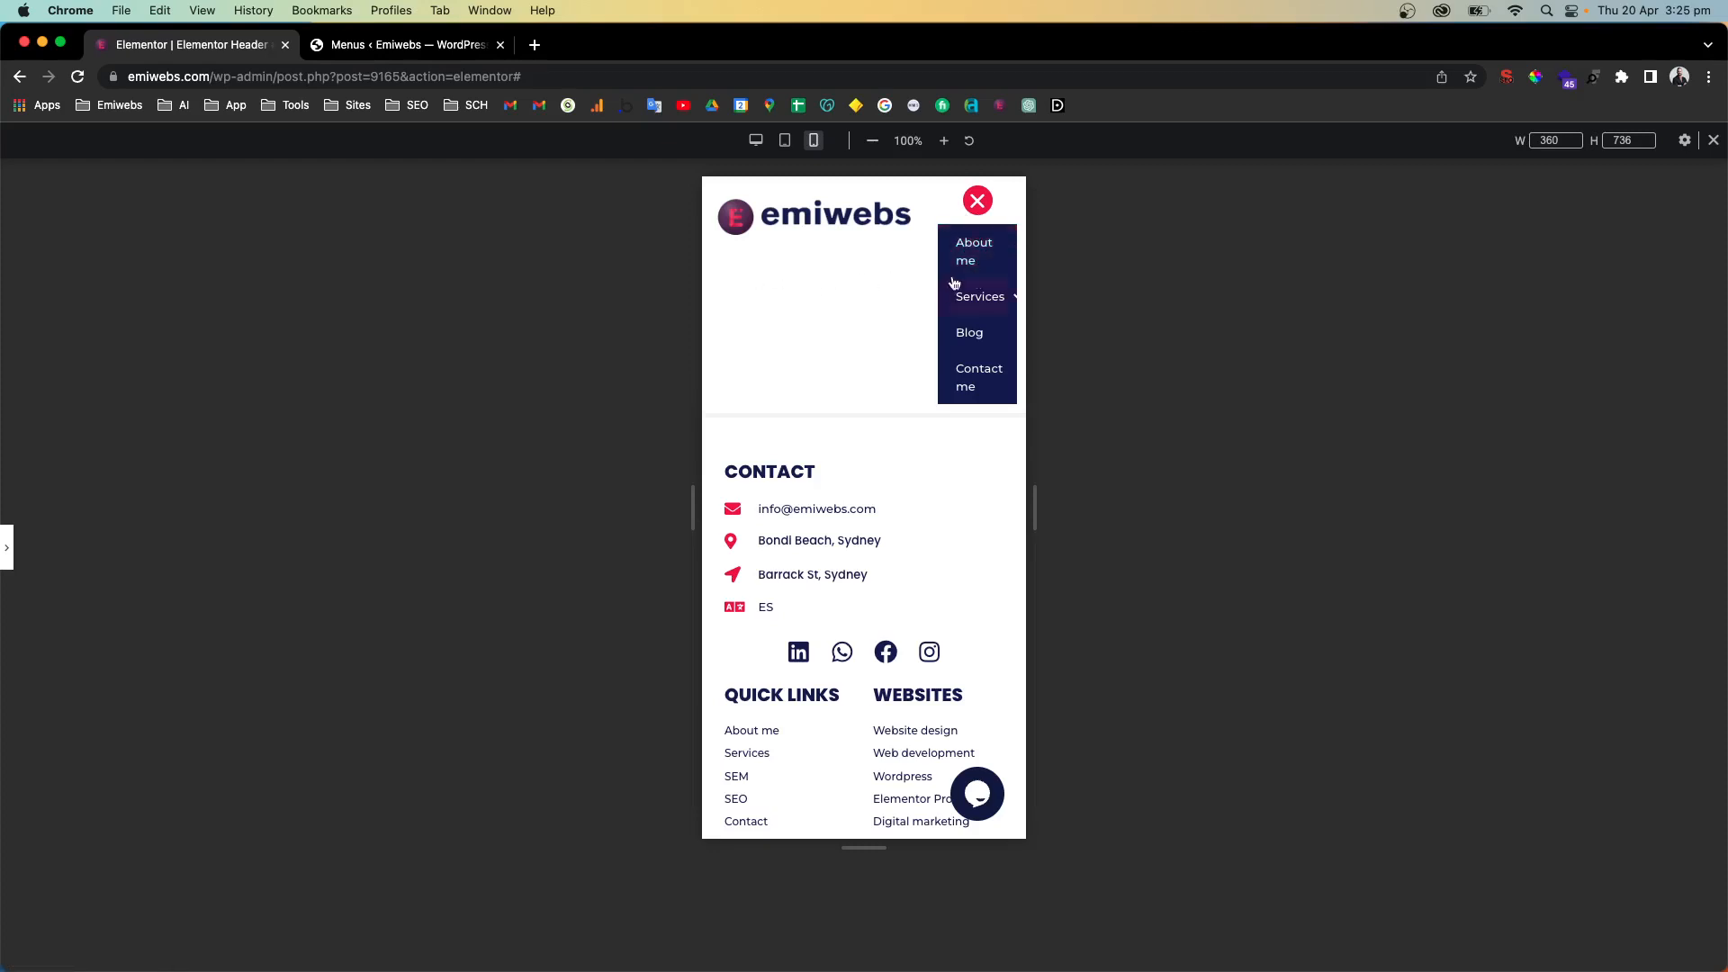
Stretch the WordPress menu's mobile dropdown to full width
left_click(7, 552)
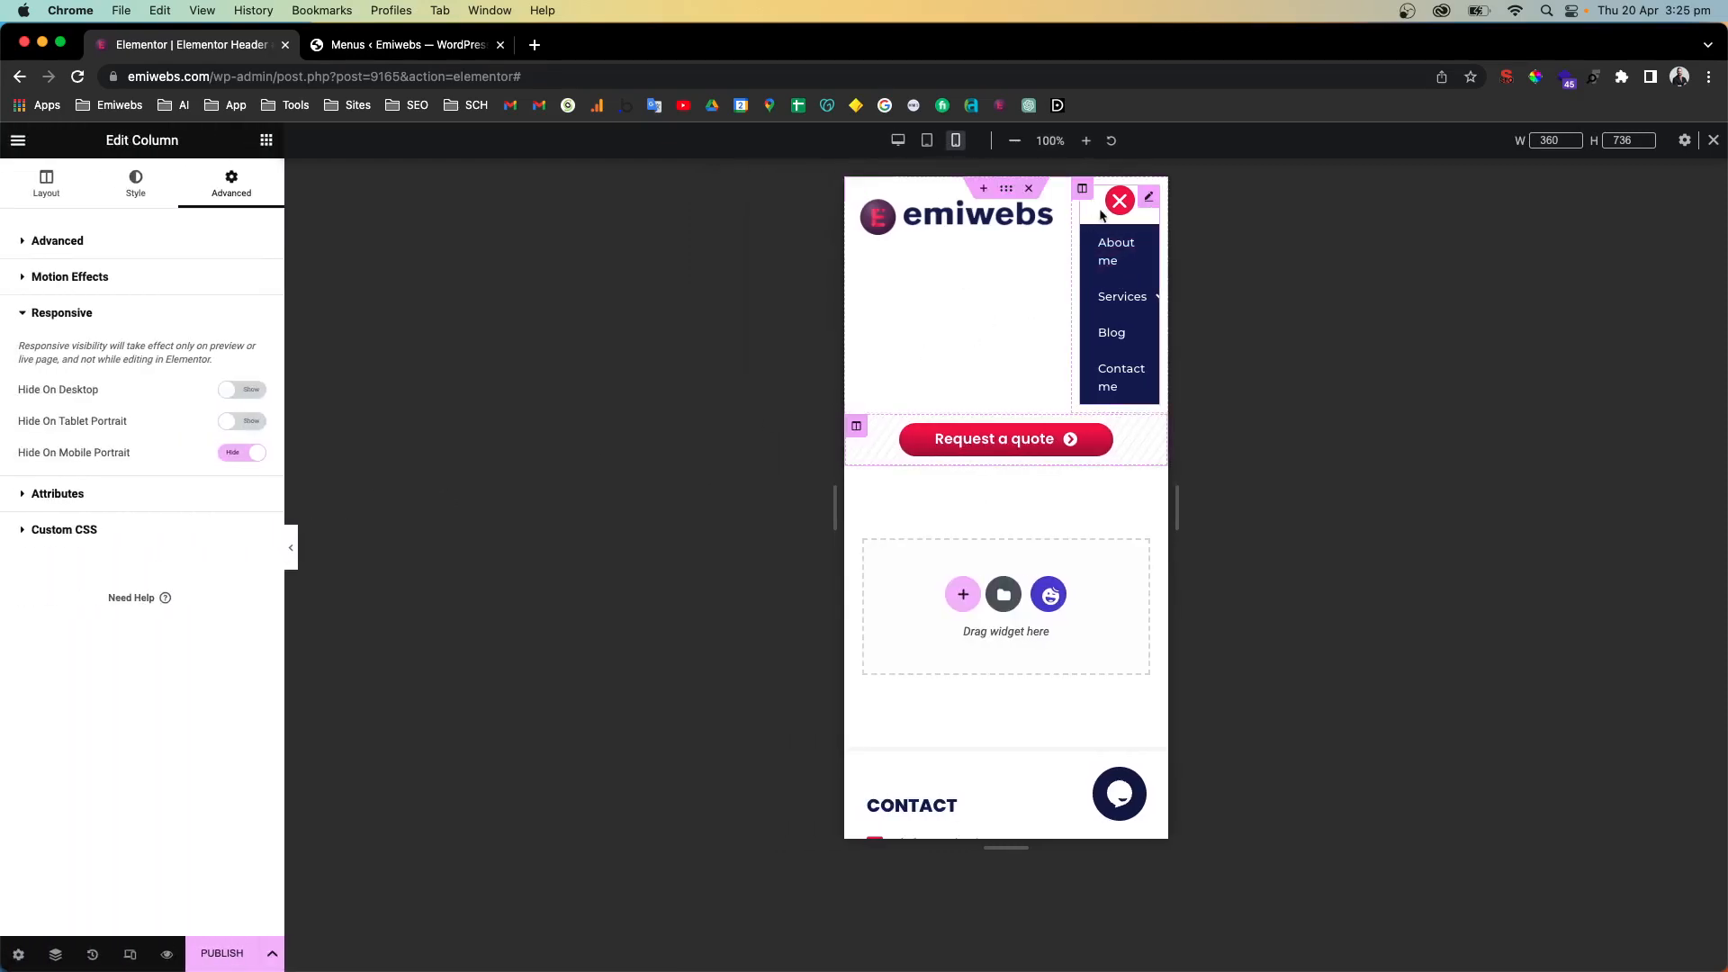
left_click(1147, 198)
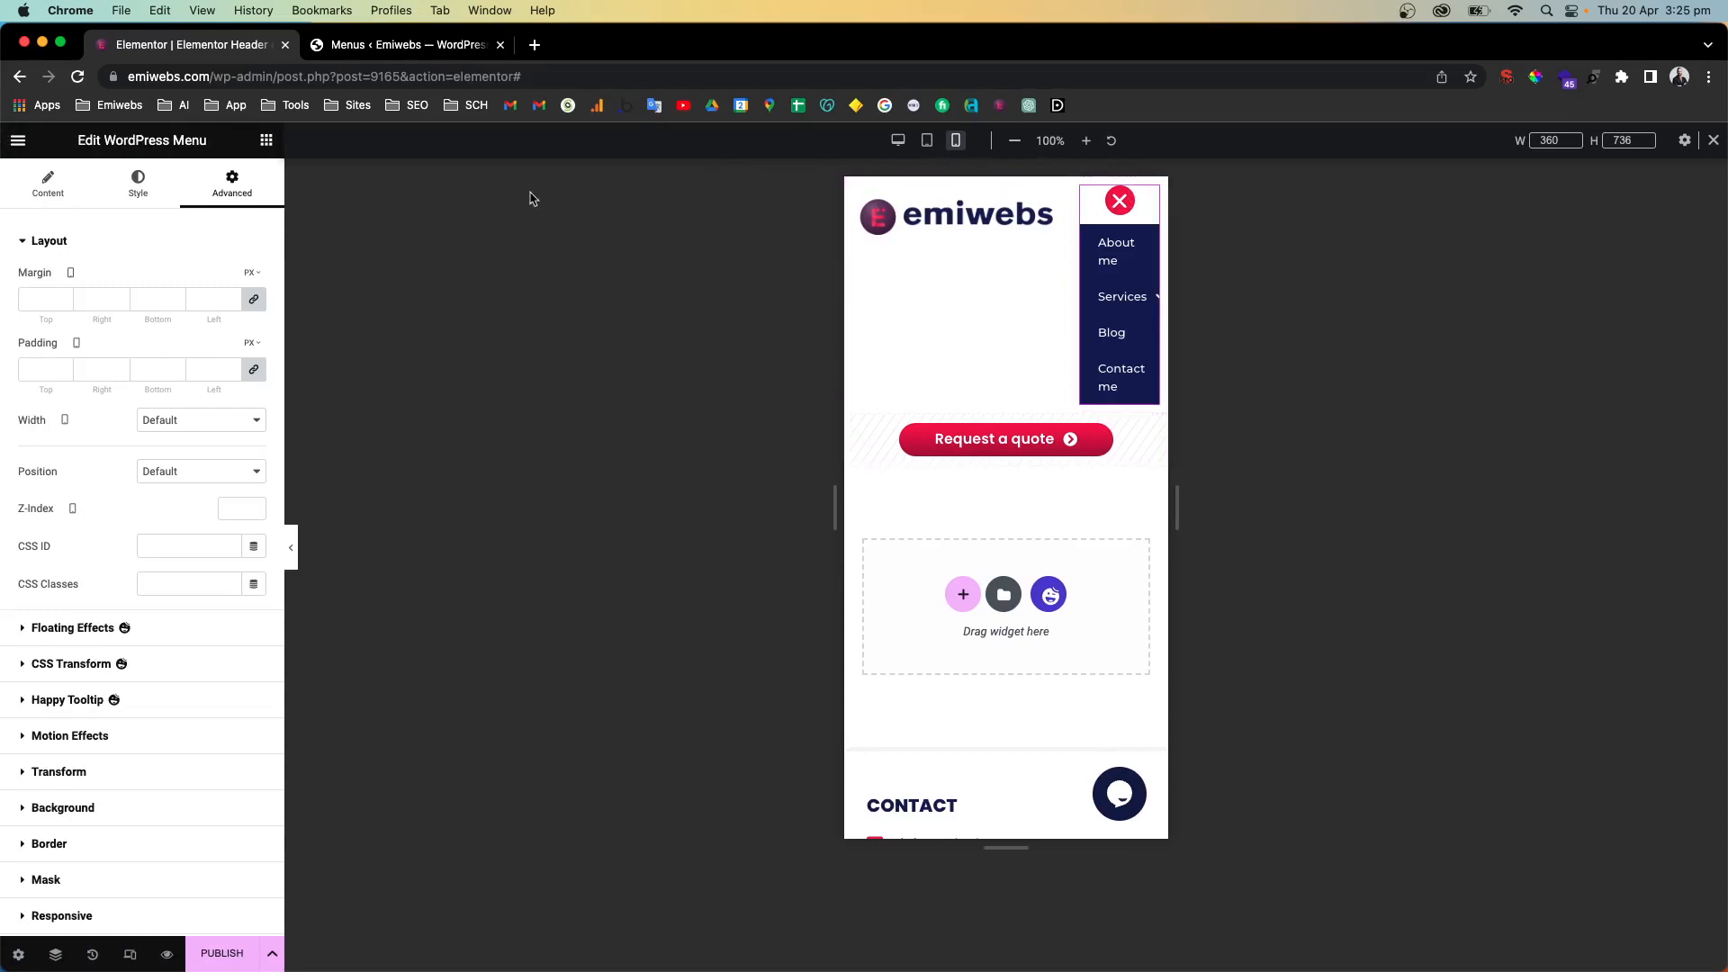
left_click(64, 186)
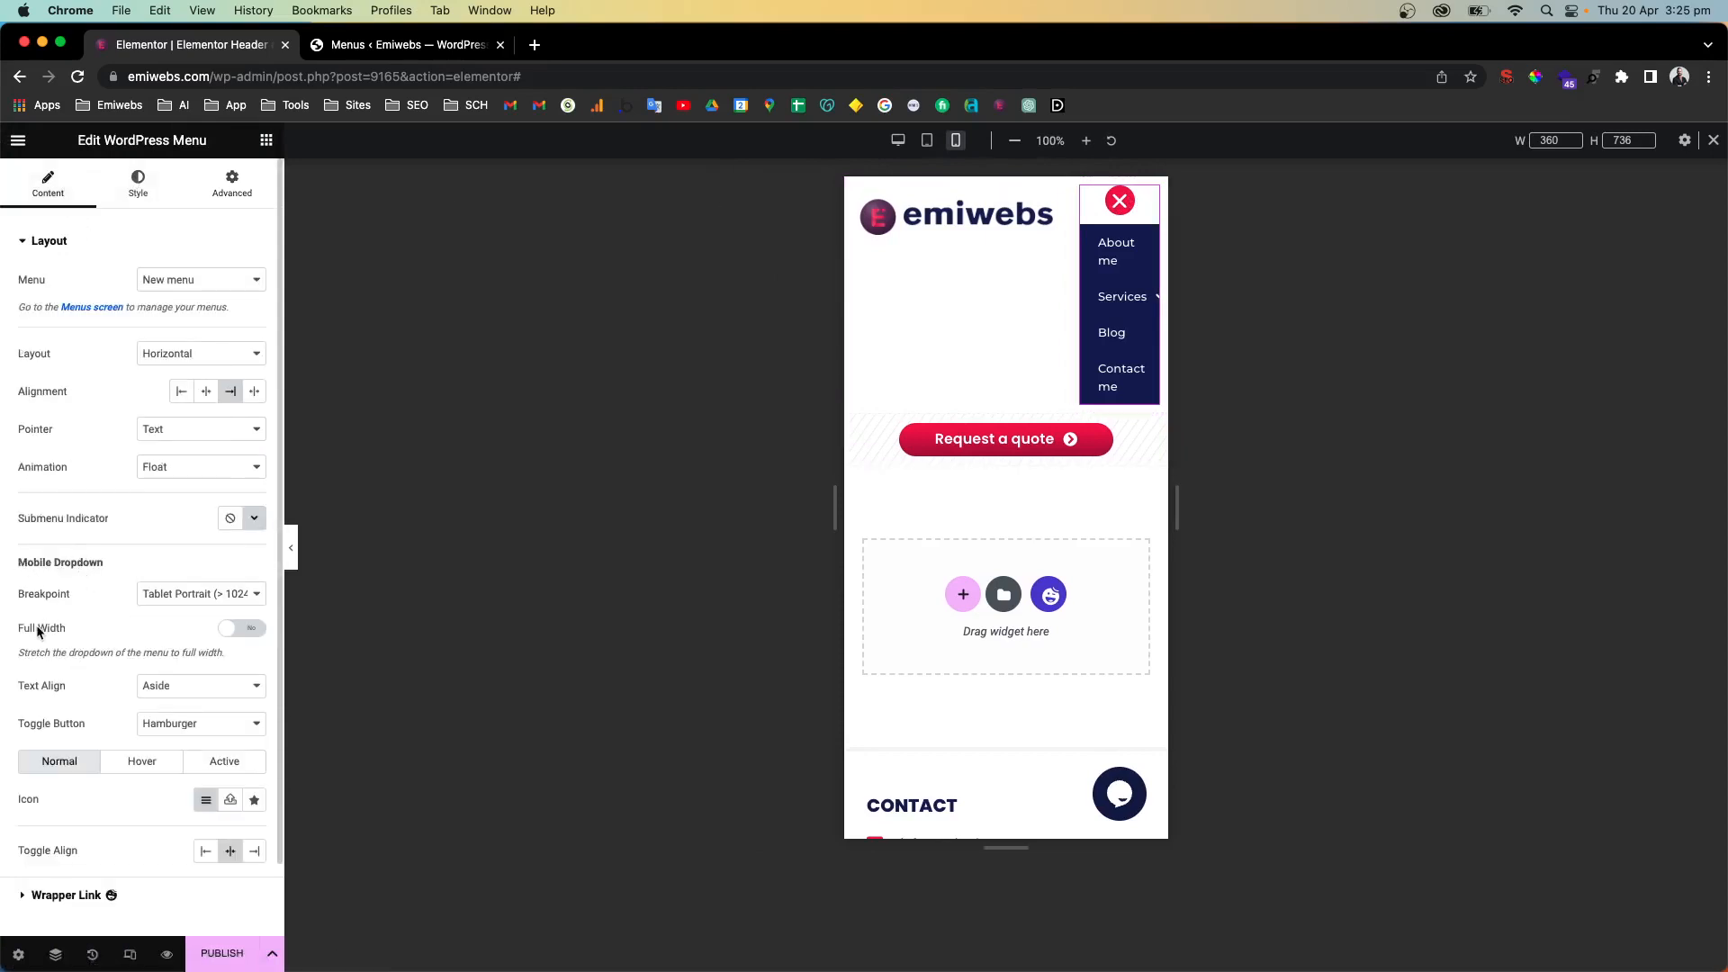
left_click(244, 636)
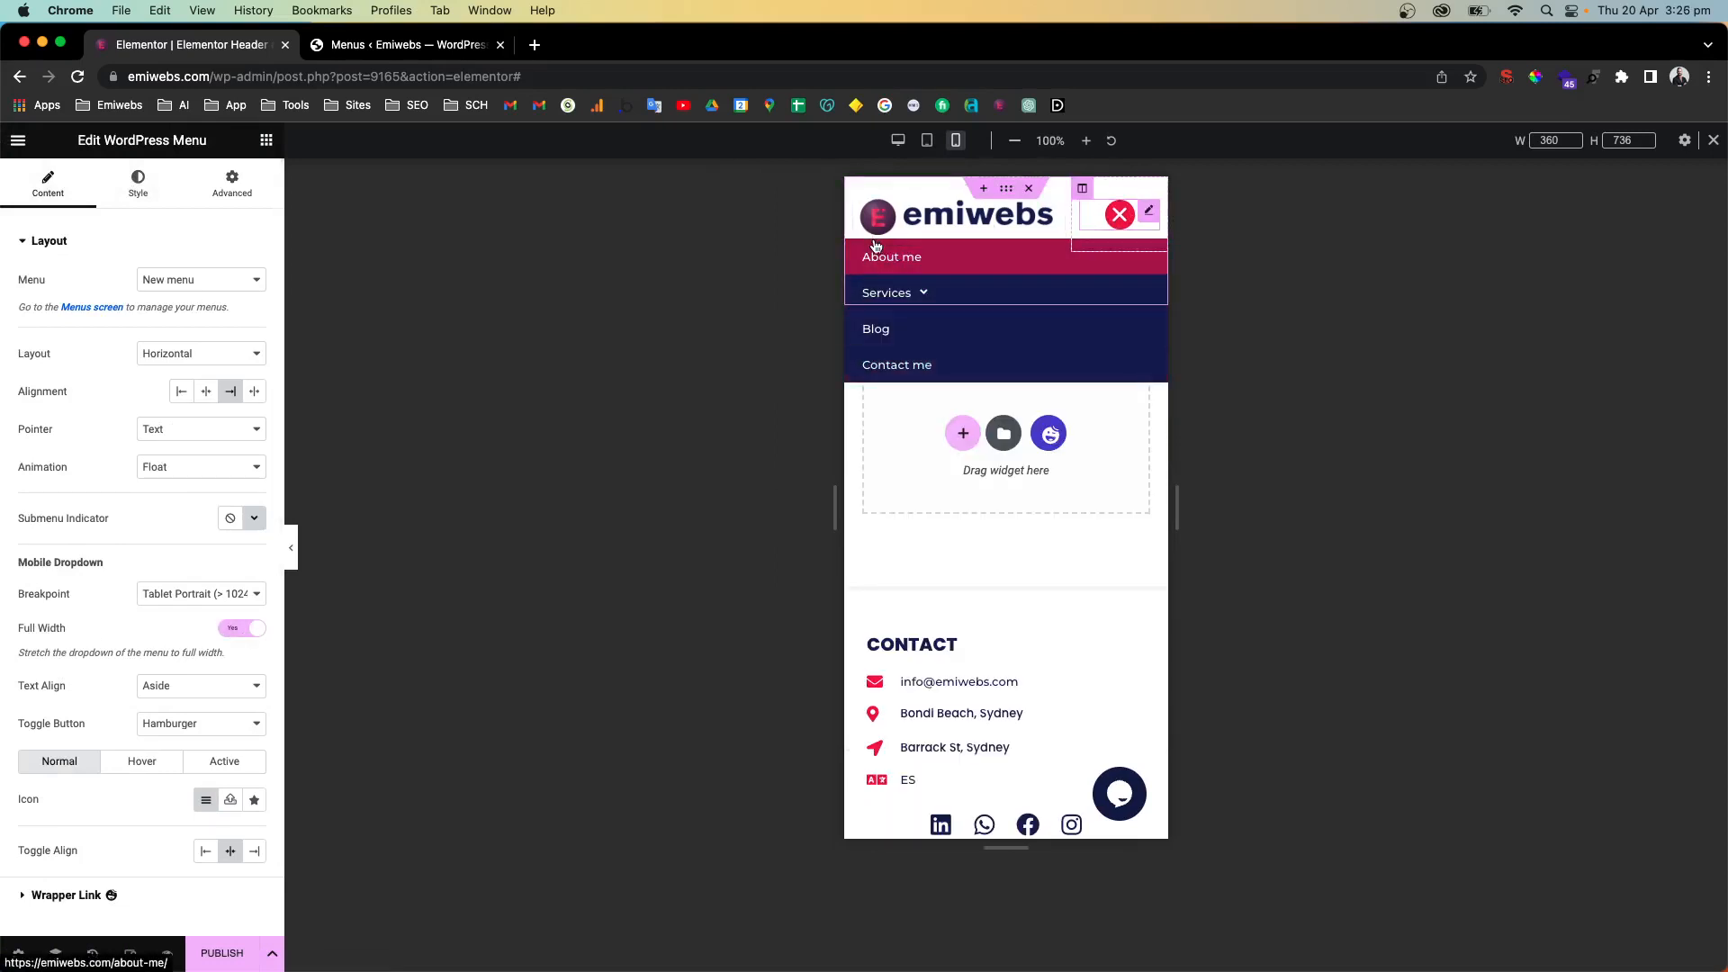
Set the menu dropdown's distance to 15 px in the mobile size
left_click(232, 185)
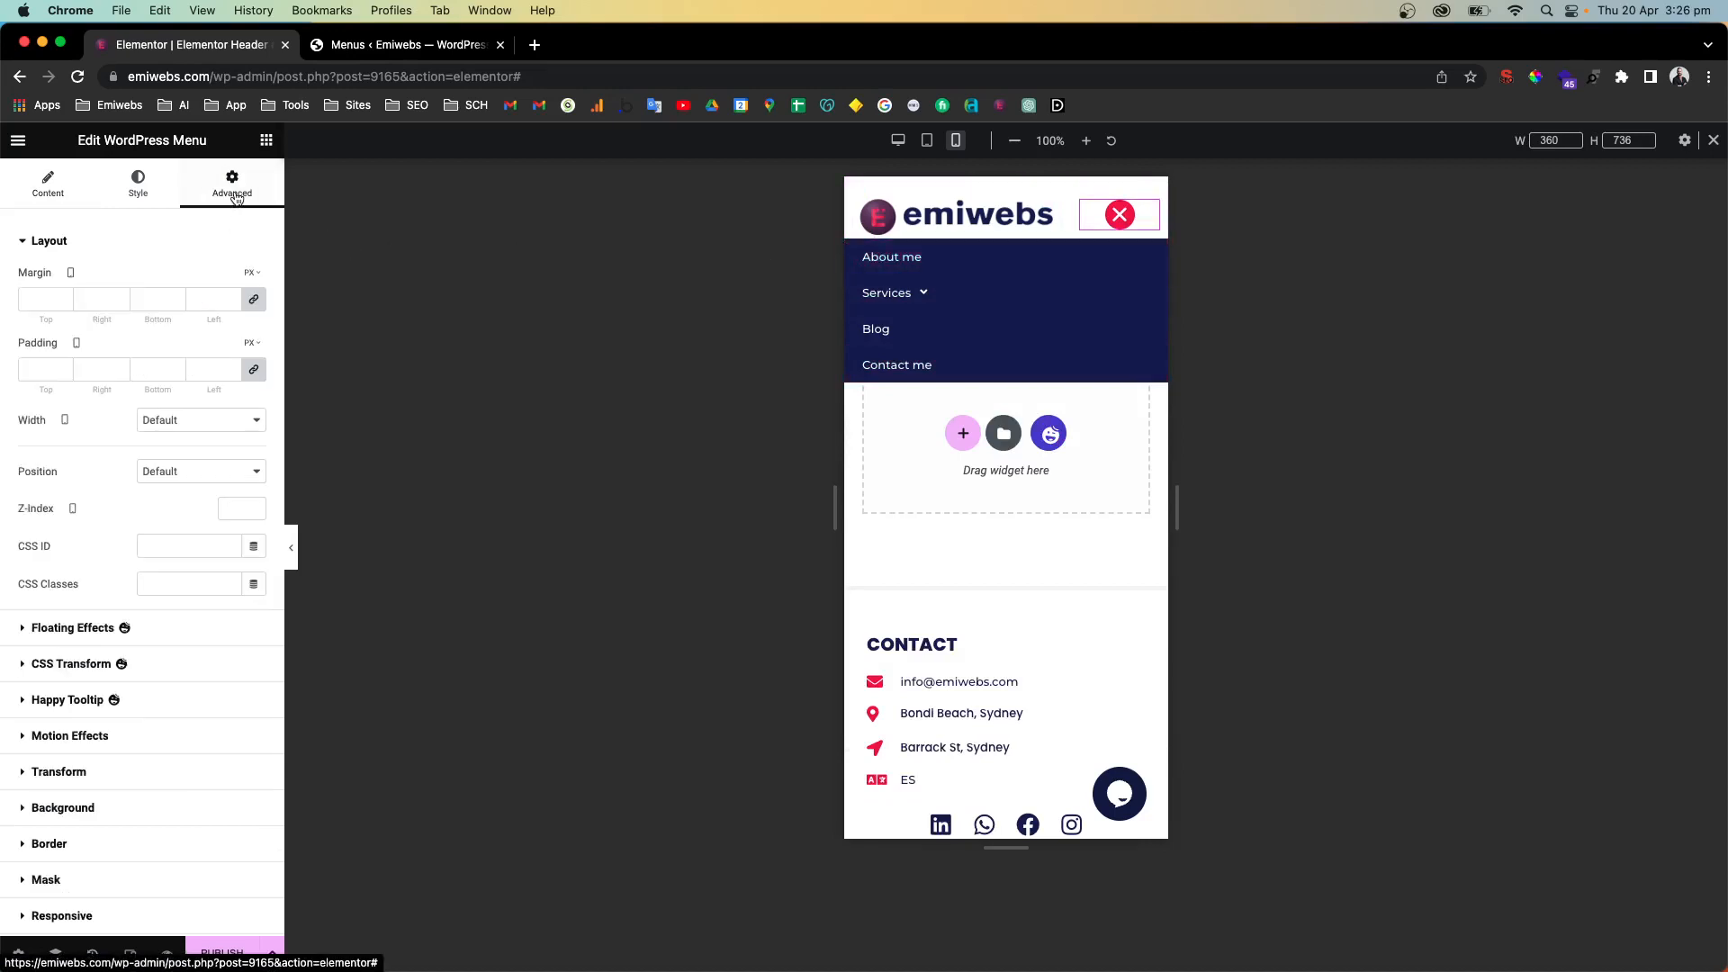
left_click(137, 185)
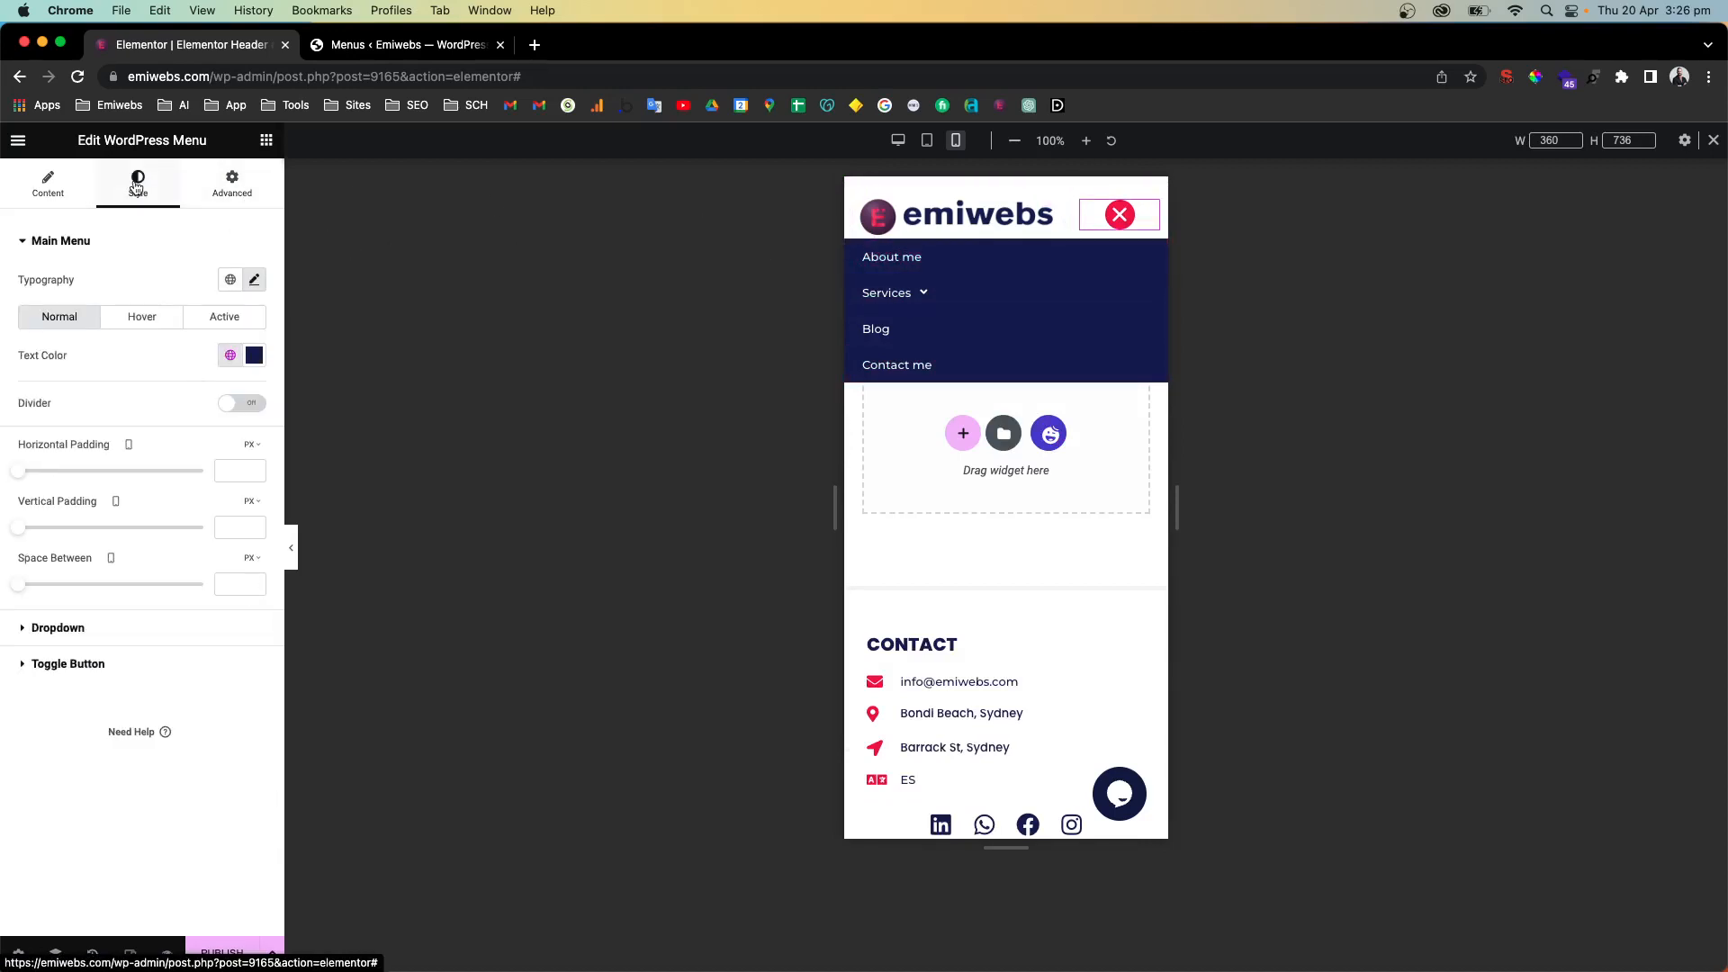
left_click(57, 628)
scroll(76, 631, "down", 3)
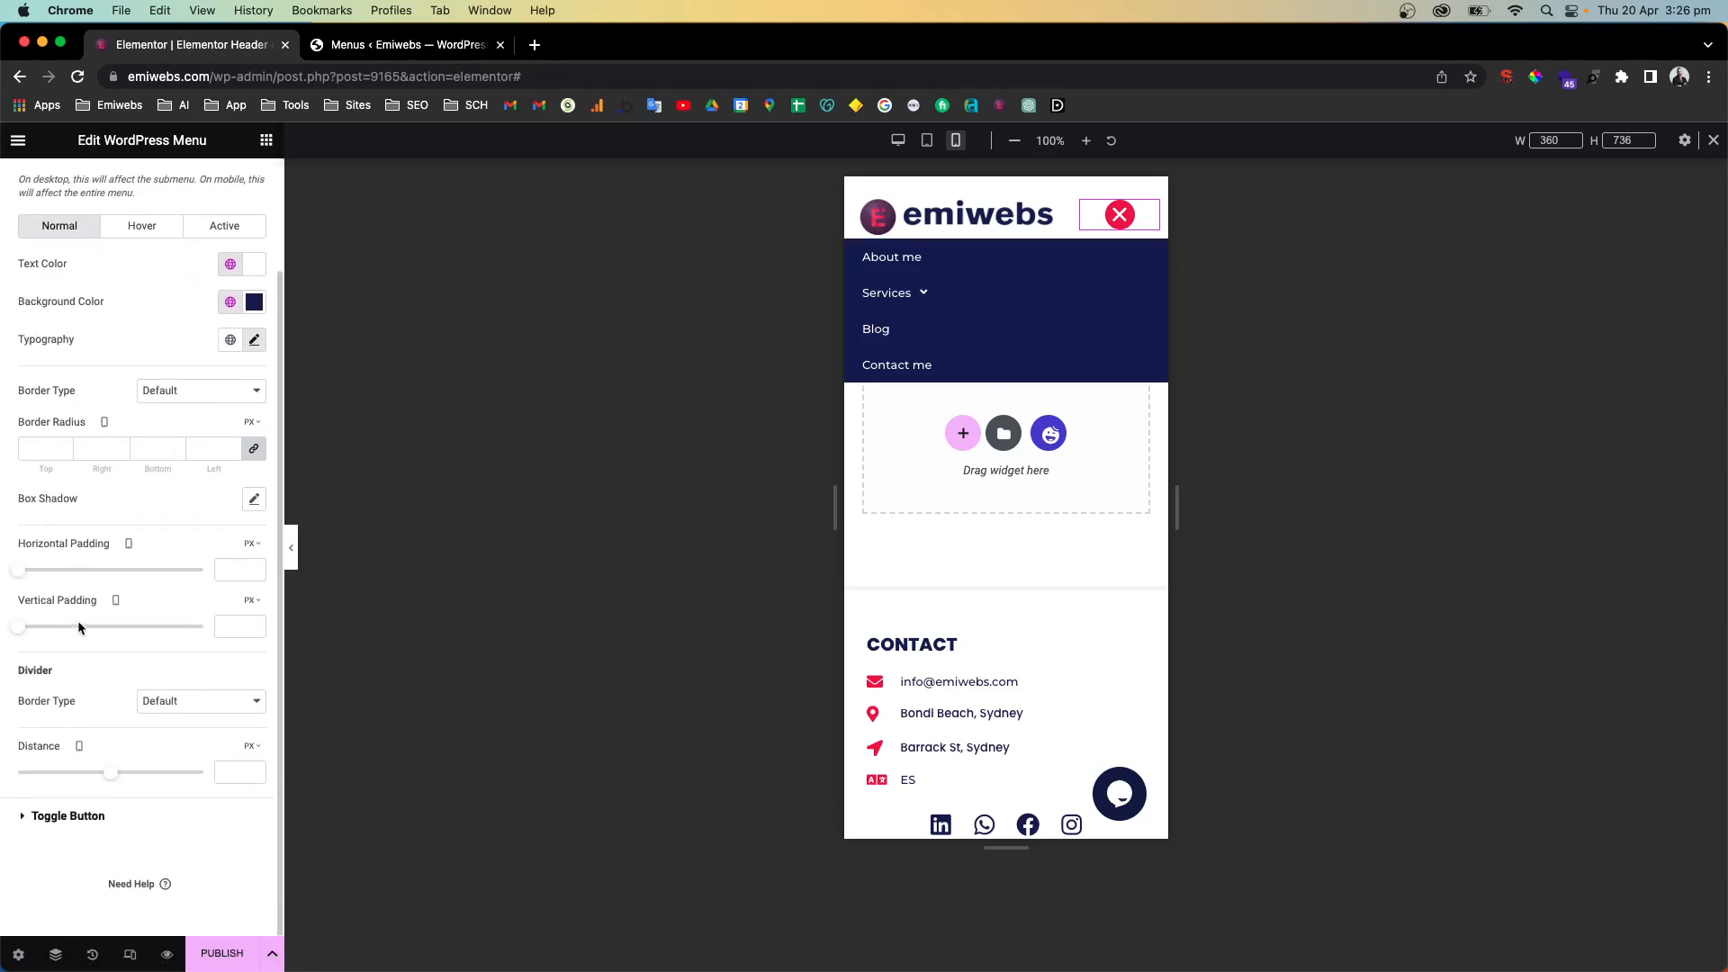
left_click_drag(108, 777, 126, 774)
left_click(253, 777)
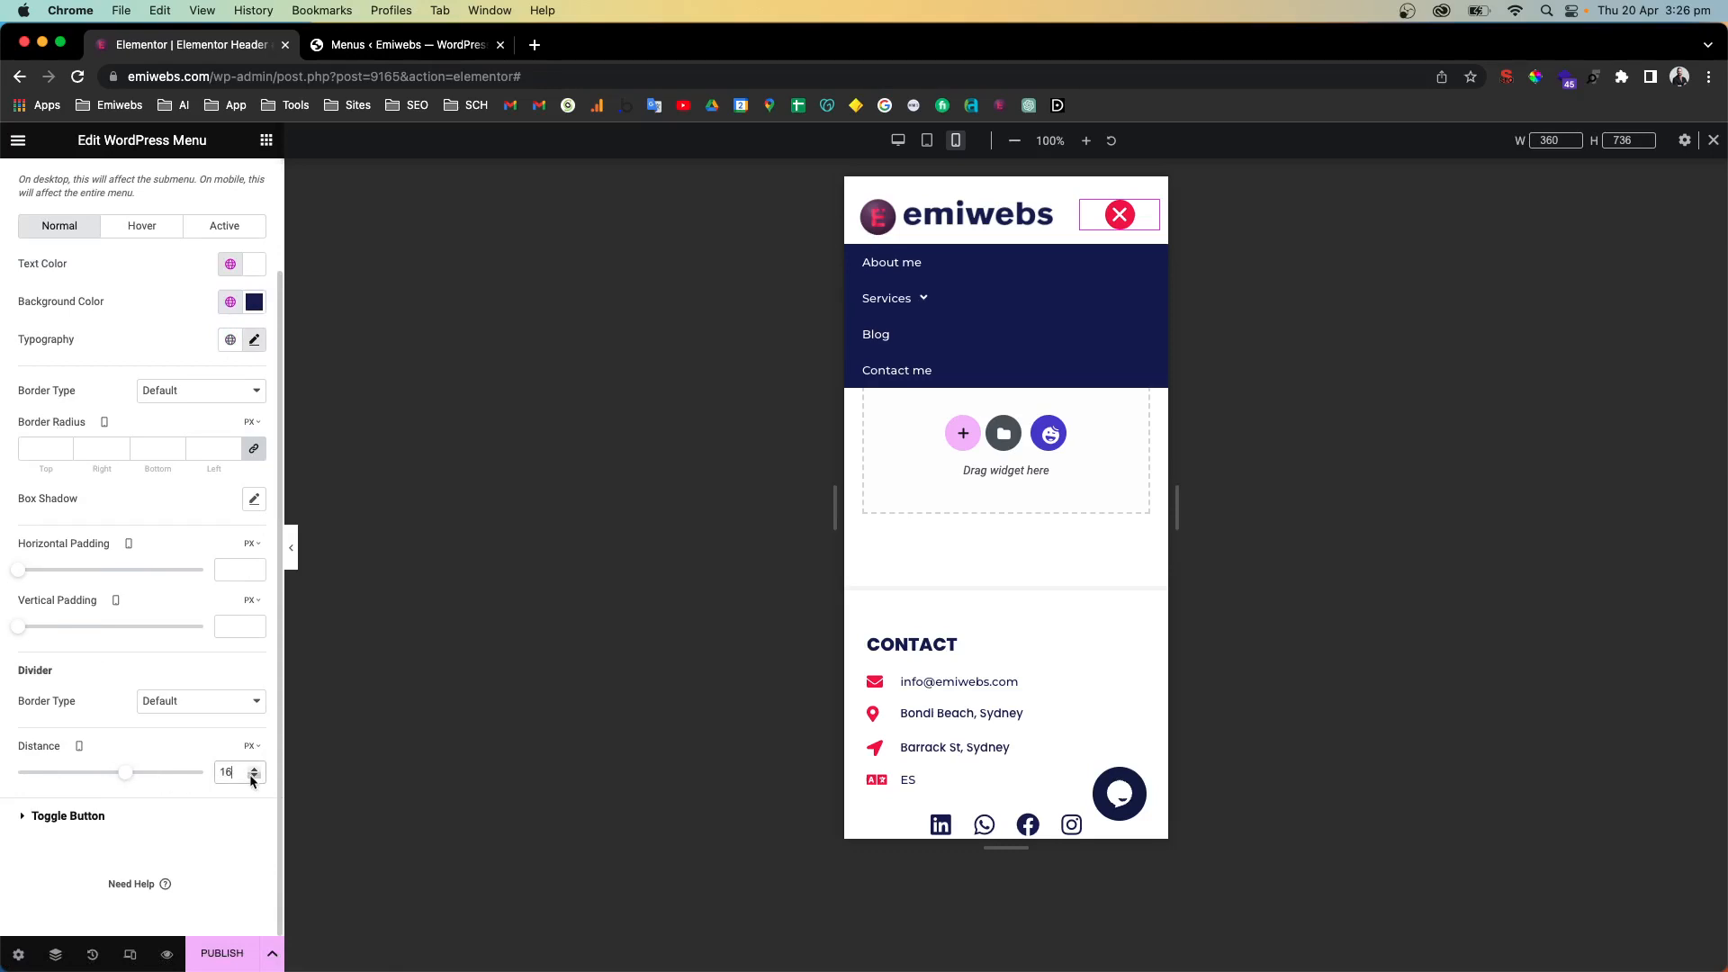
left_click(253, 777)
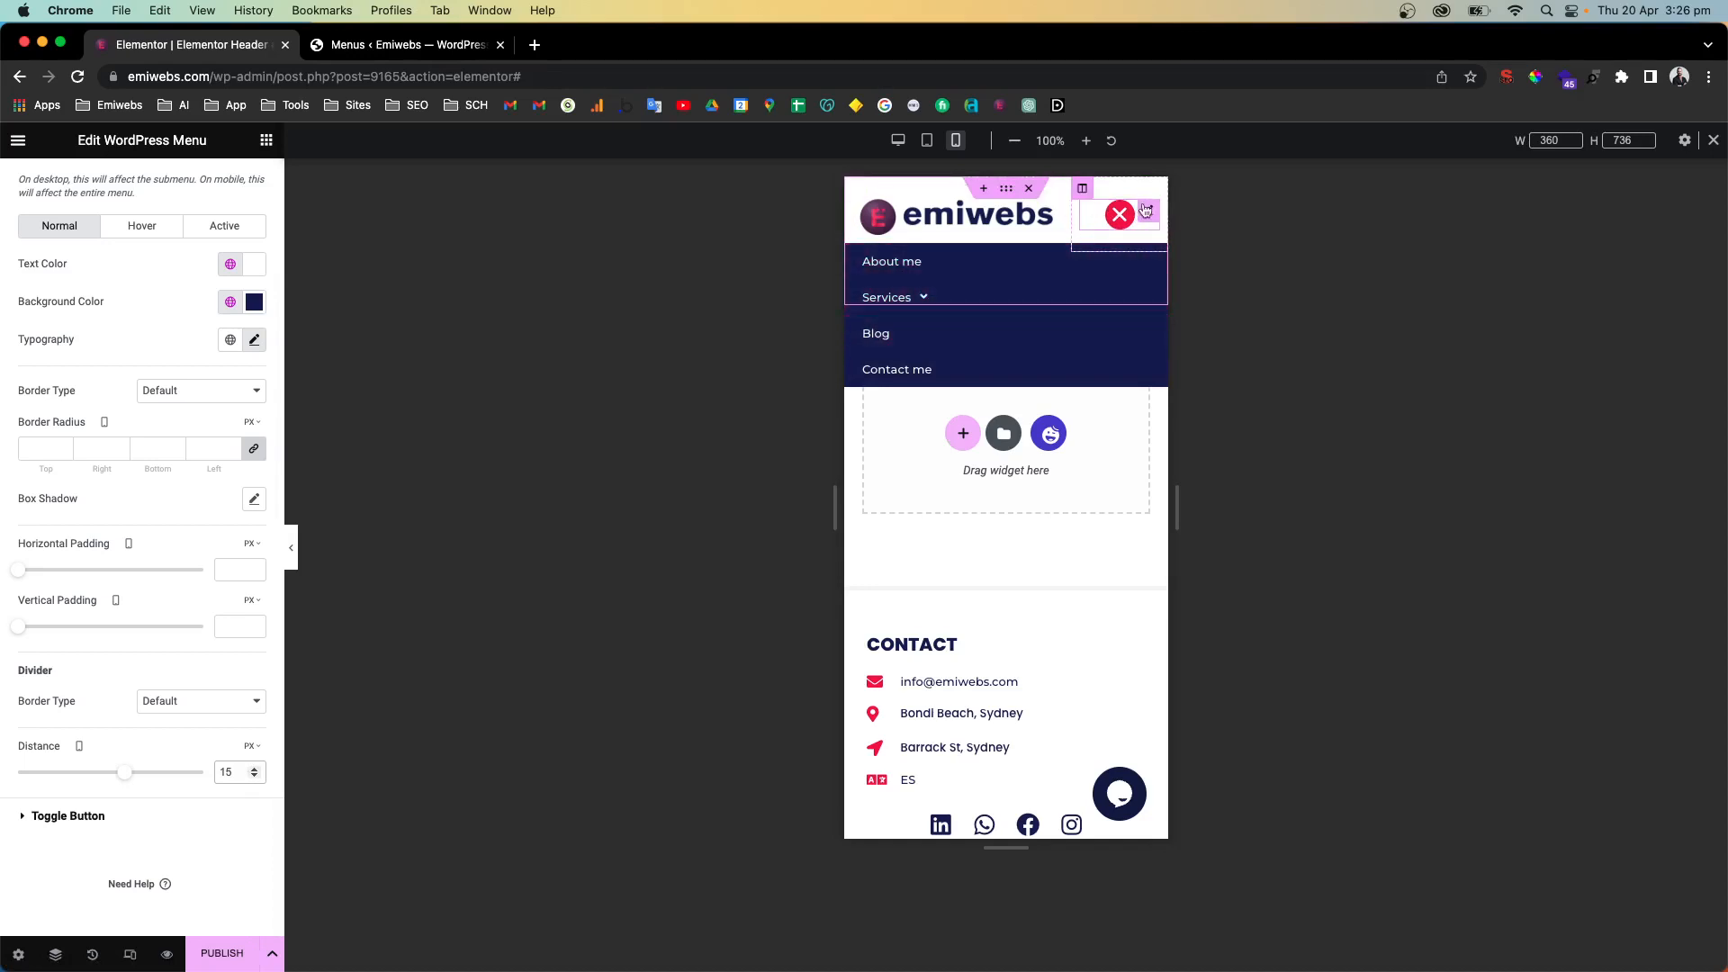
Center the text in the WordPress menu's mobile dropdown and collapse the expanded menu
scroll(54, 225, "up", 3)
left_click(56, 204)
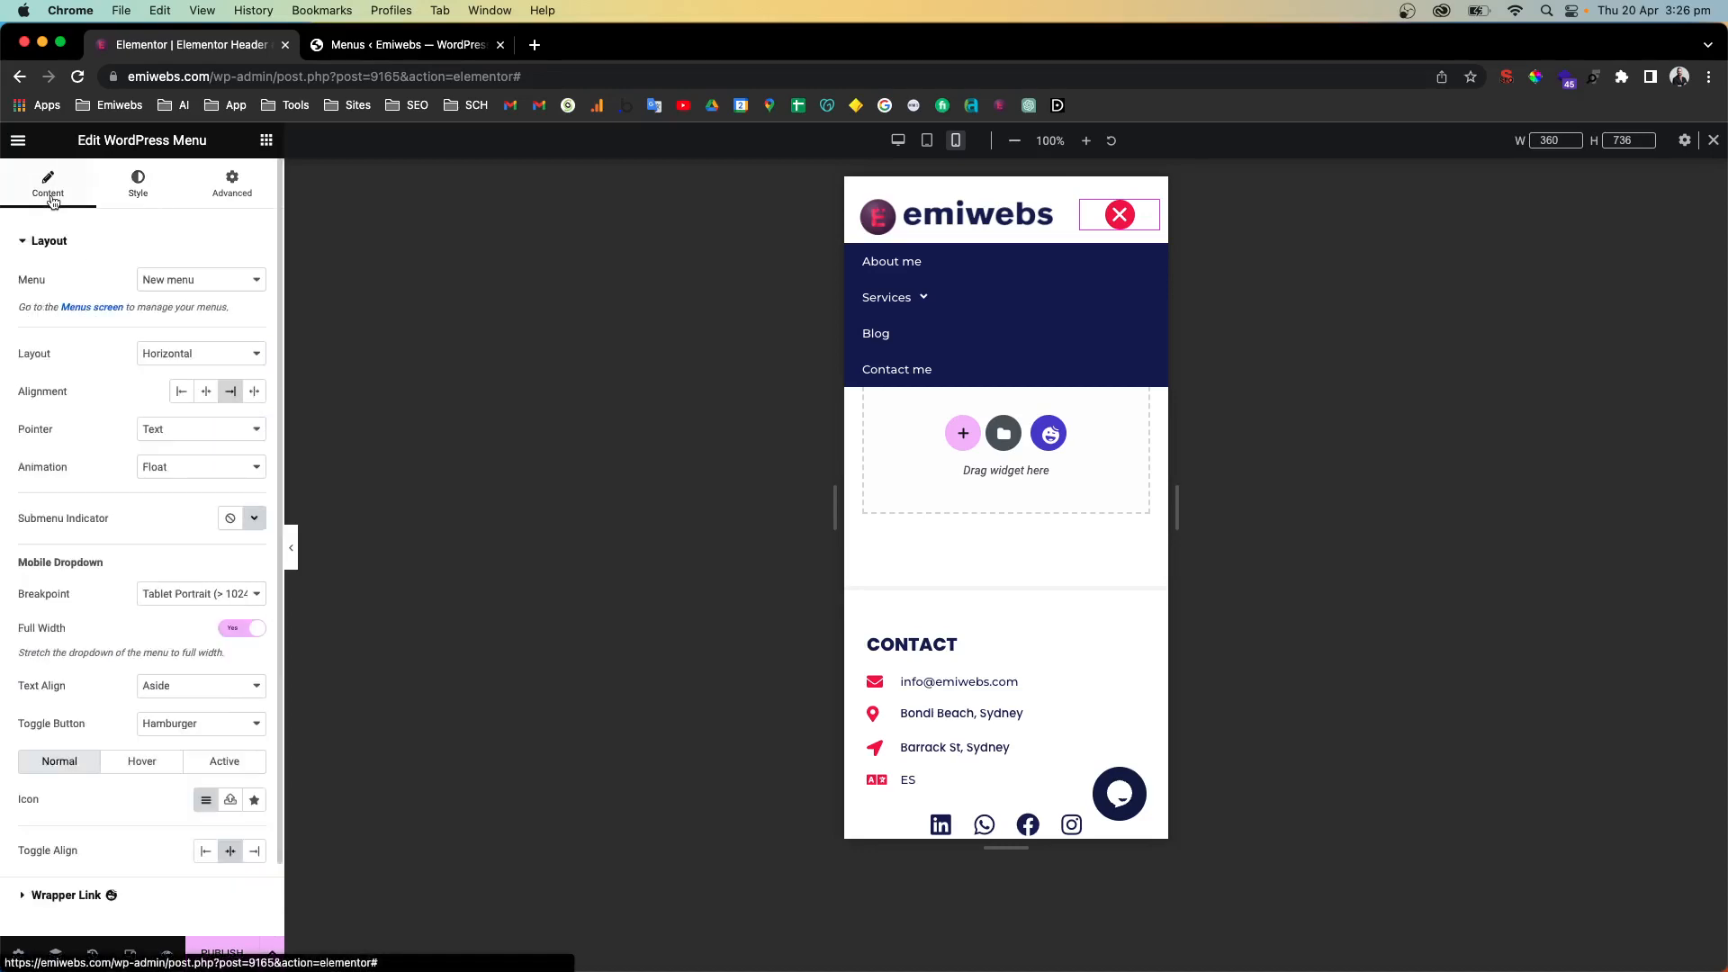
scroll(135, 540, "down", 2)
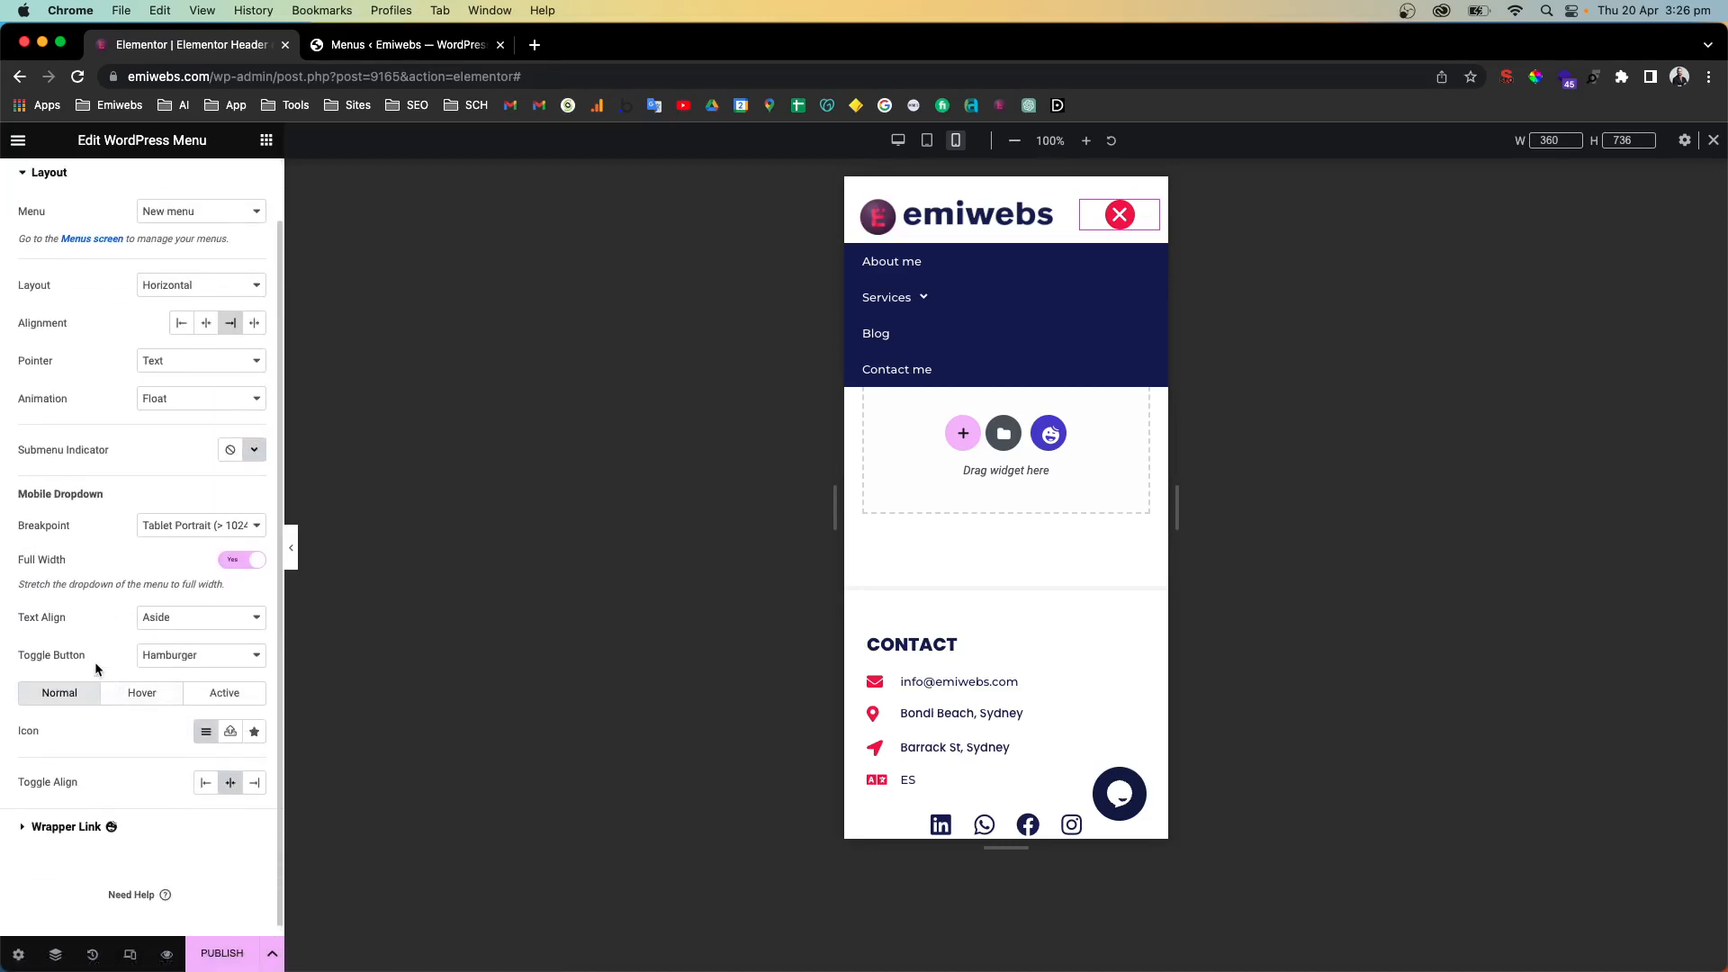
left_click(160, 621)
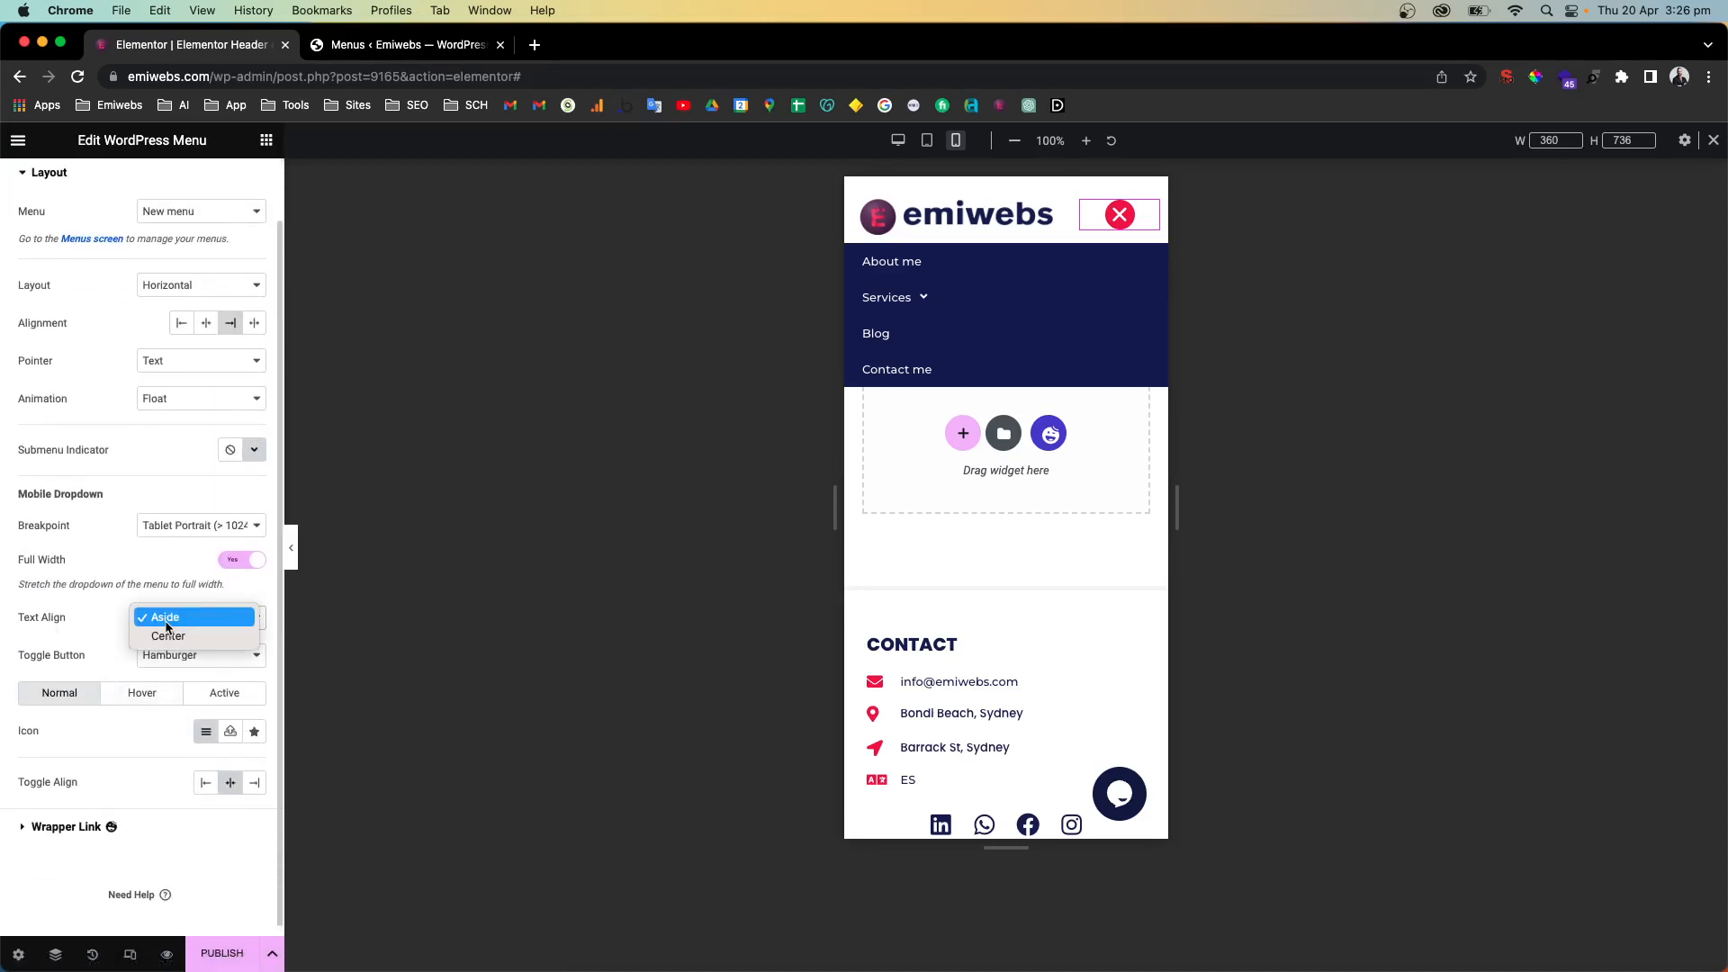
left_click(164, 634)
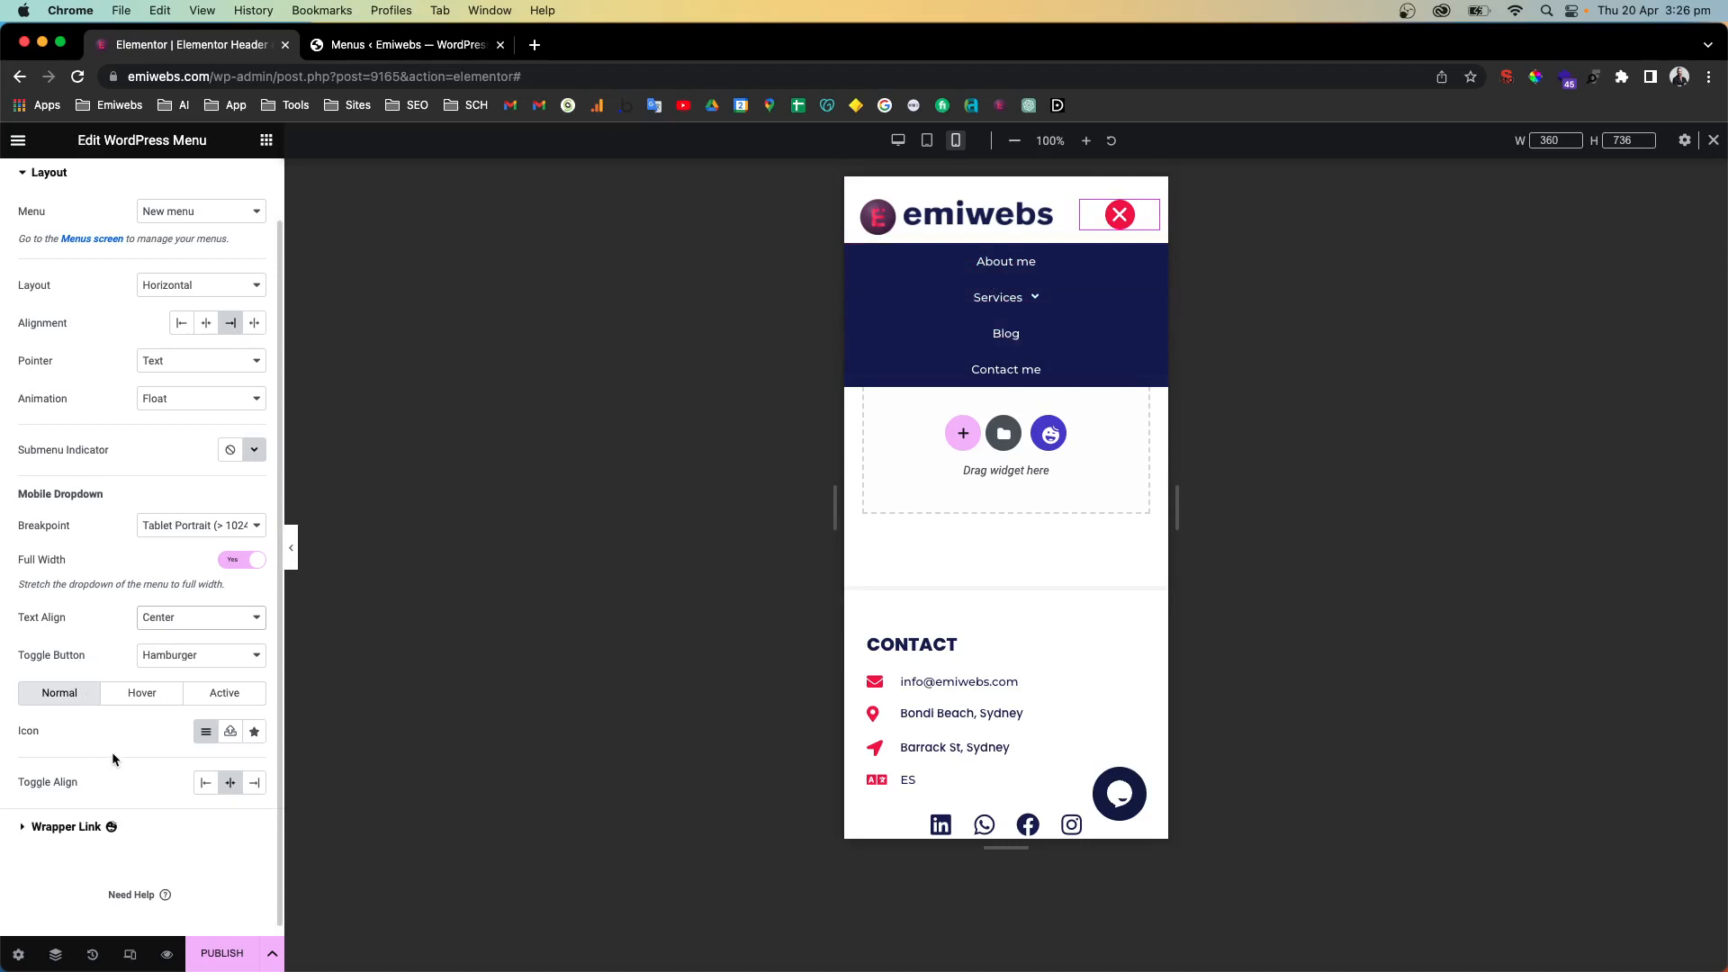
left_click(1121, 217)
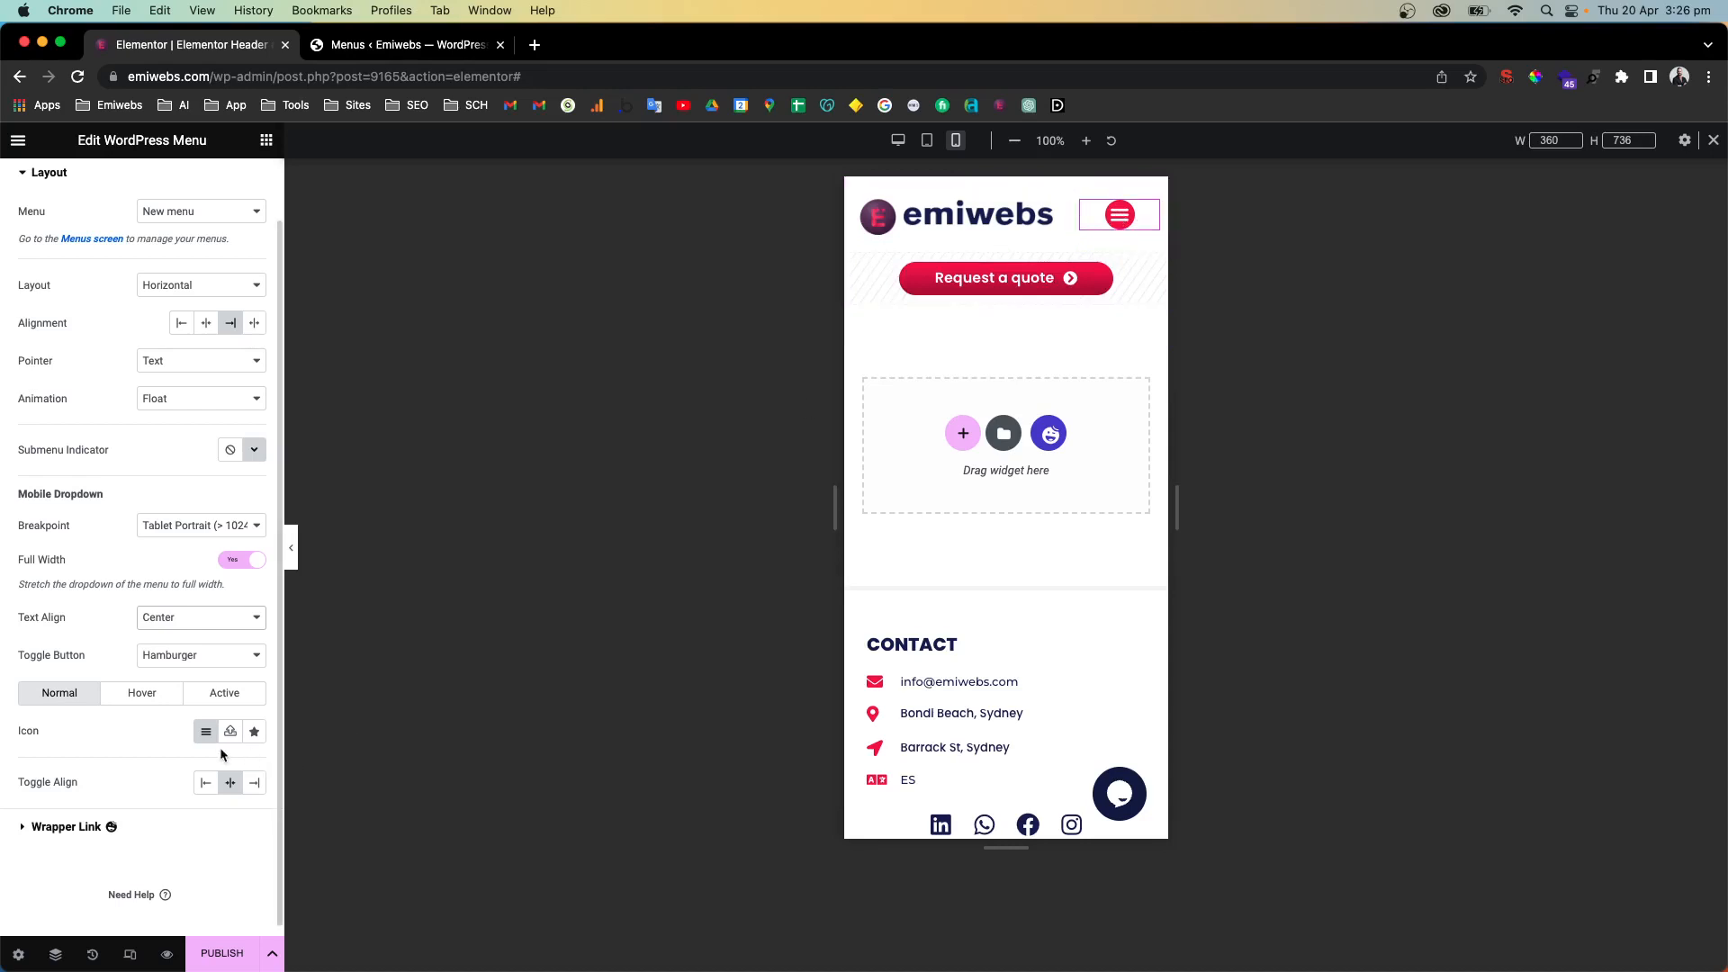
Try the Plus icon from the icon library on the menu toggle and restore the default hamburger icon
left_click(254, 733)
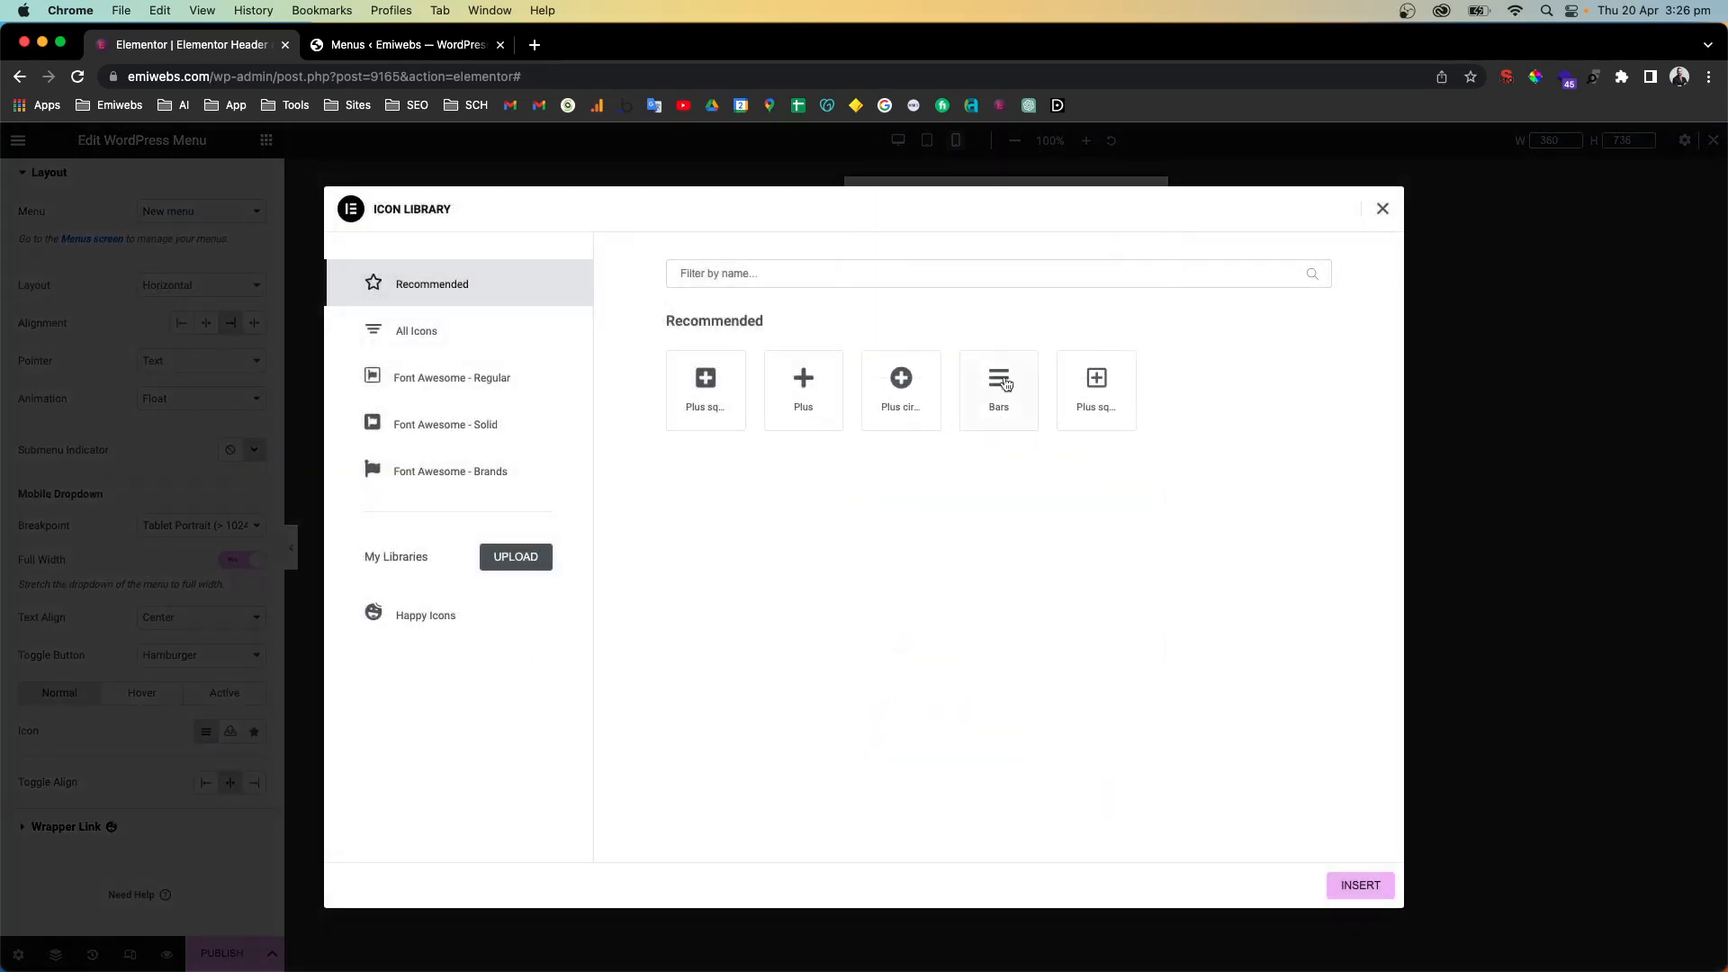
left_click(810, 386)
left_click(1364, 885)
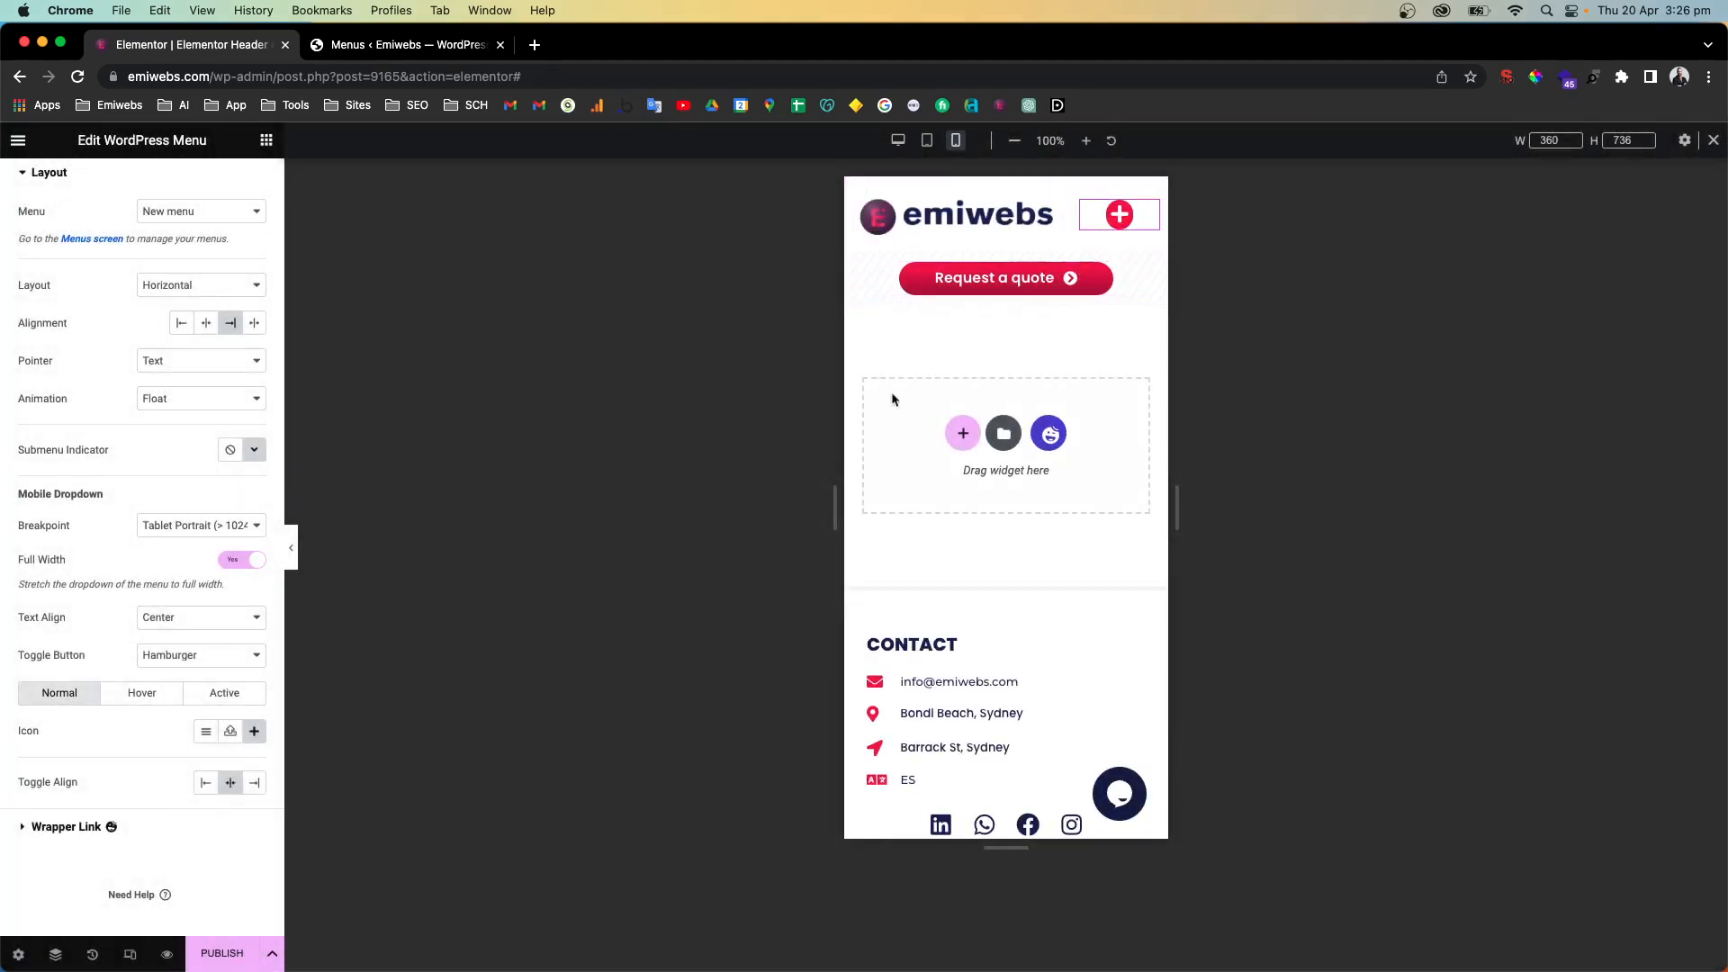
left_click(204, 732)
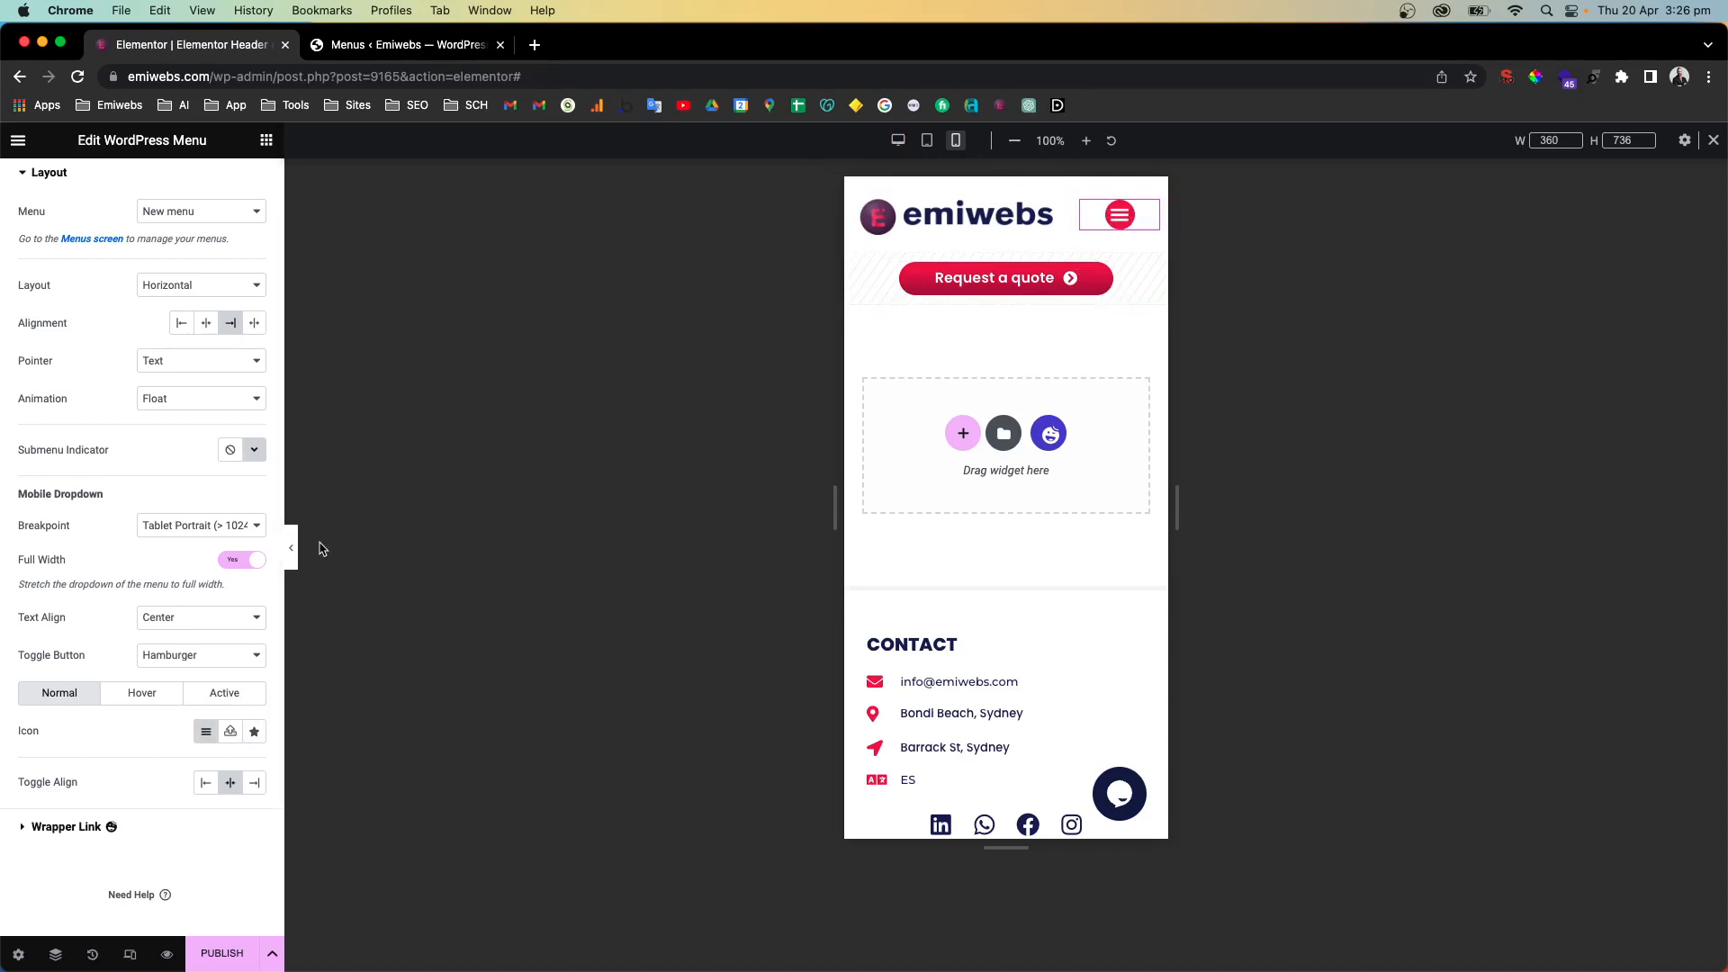
Preview the mobile header without the editing panel
left_click(293, 549)
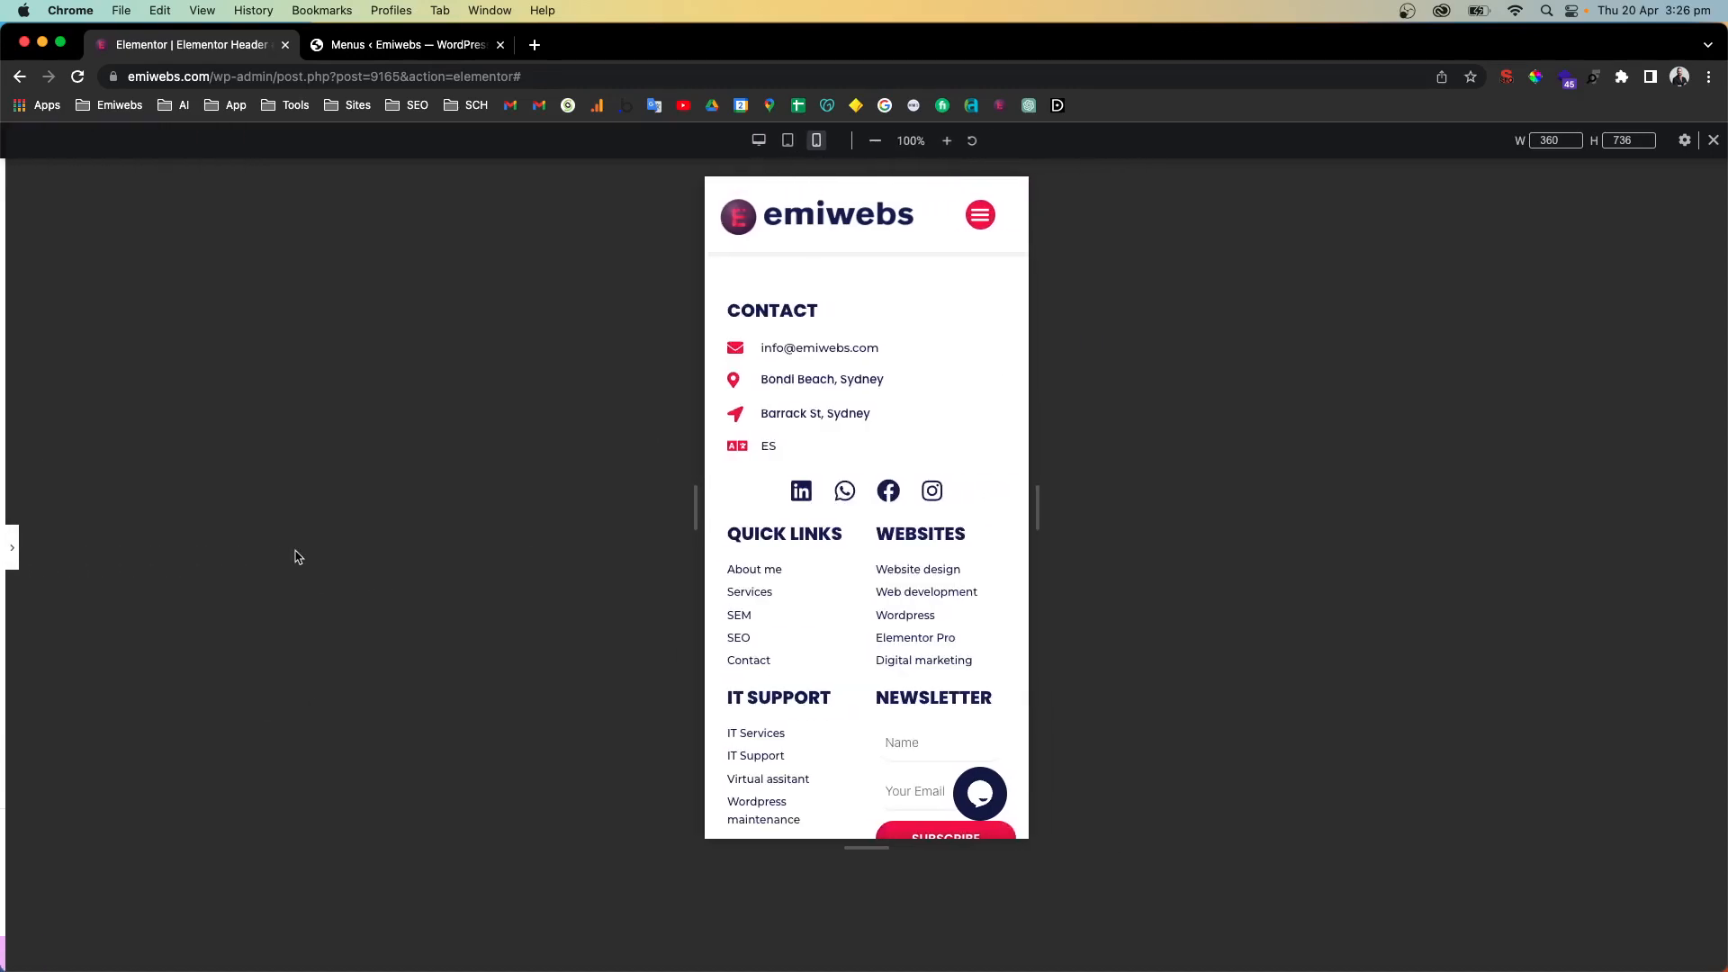
left_click(9, 553)
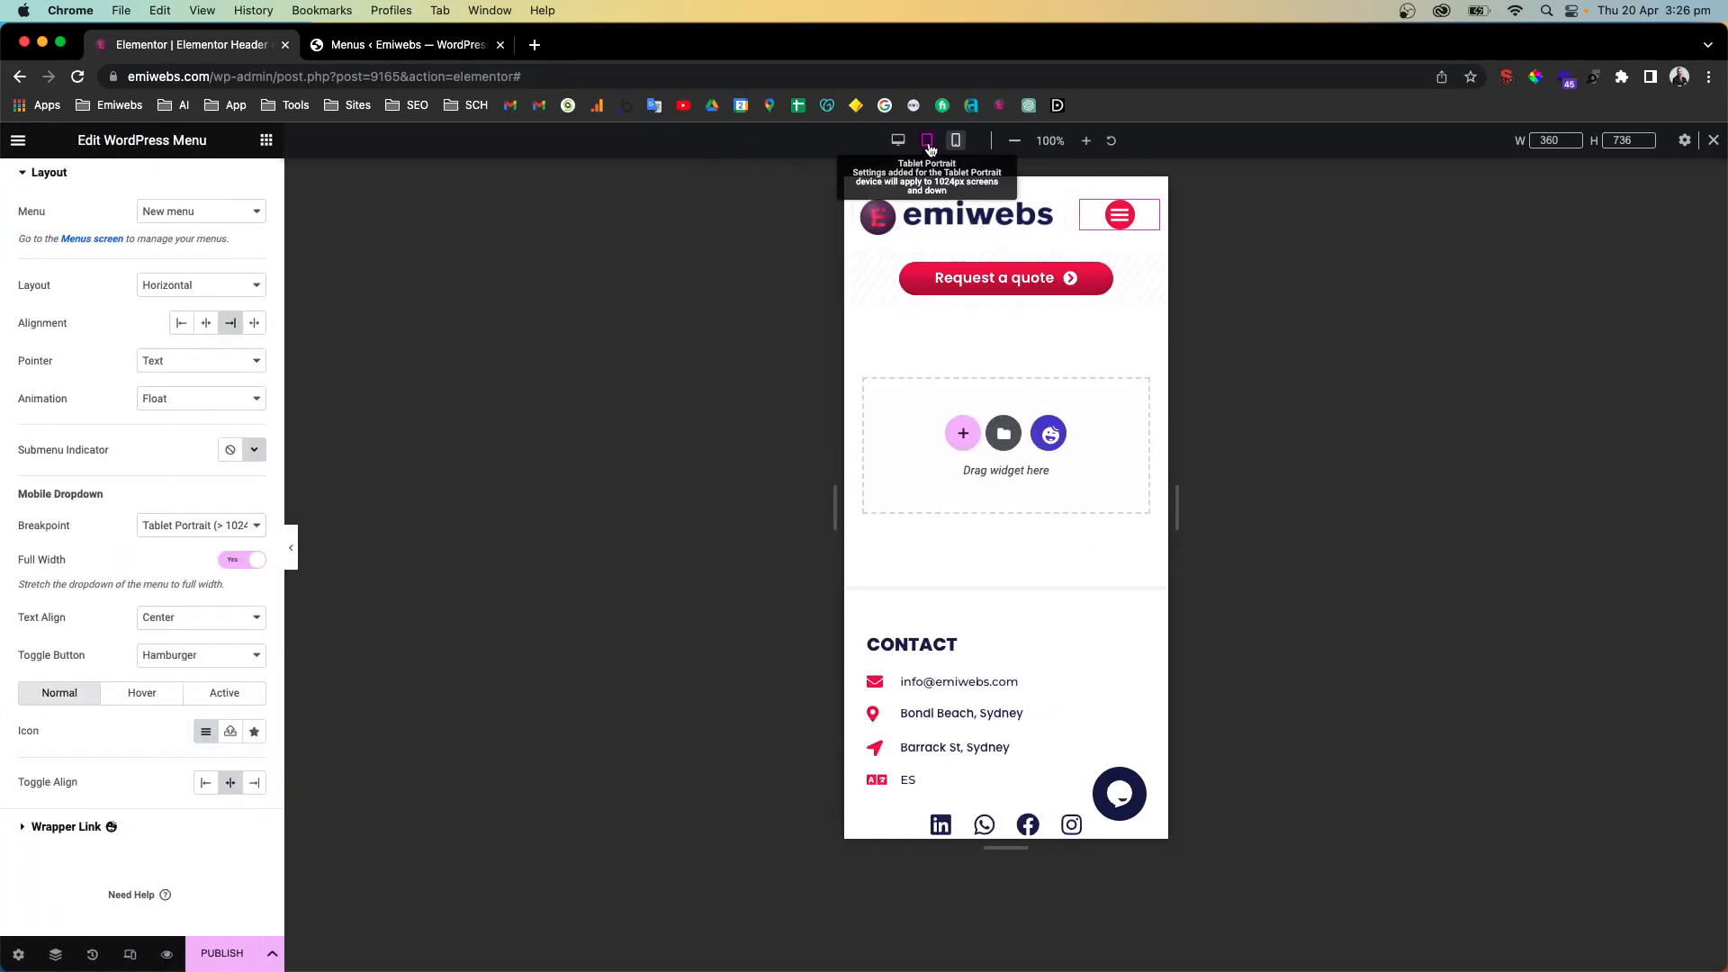
In the tablet portrait size, align the logo column vertically to Middle and set its width to 30%
left_click(928, 141)
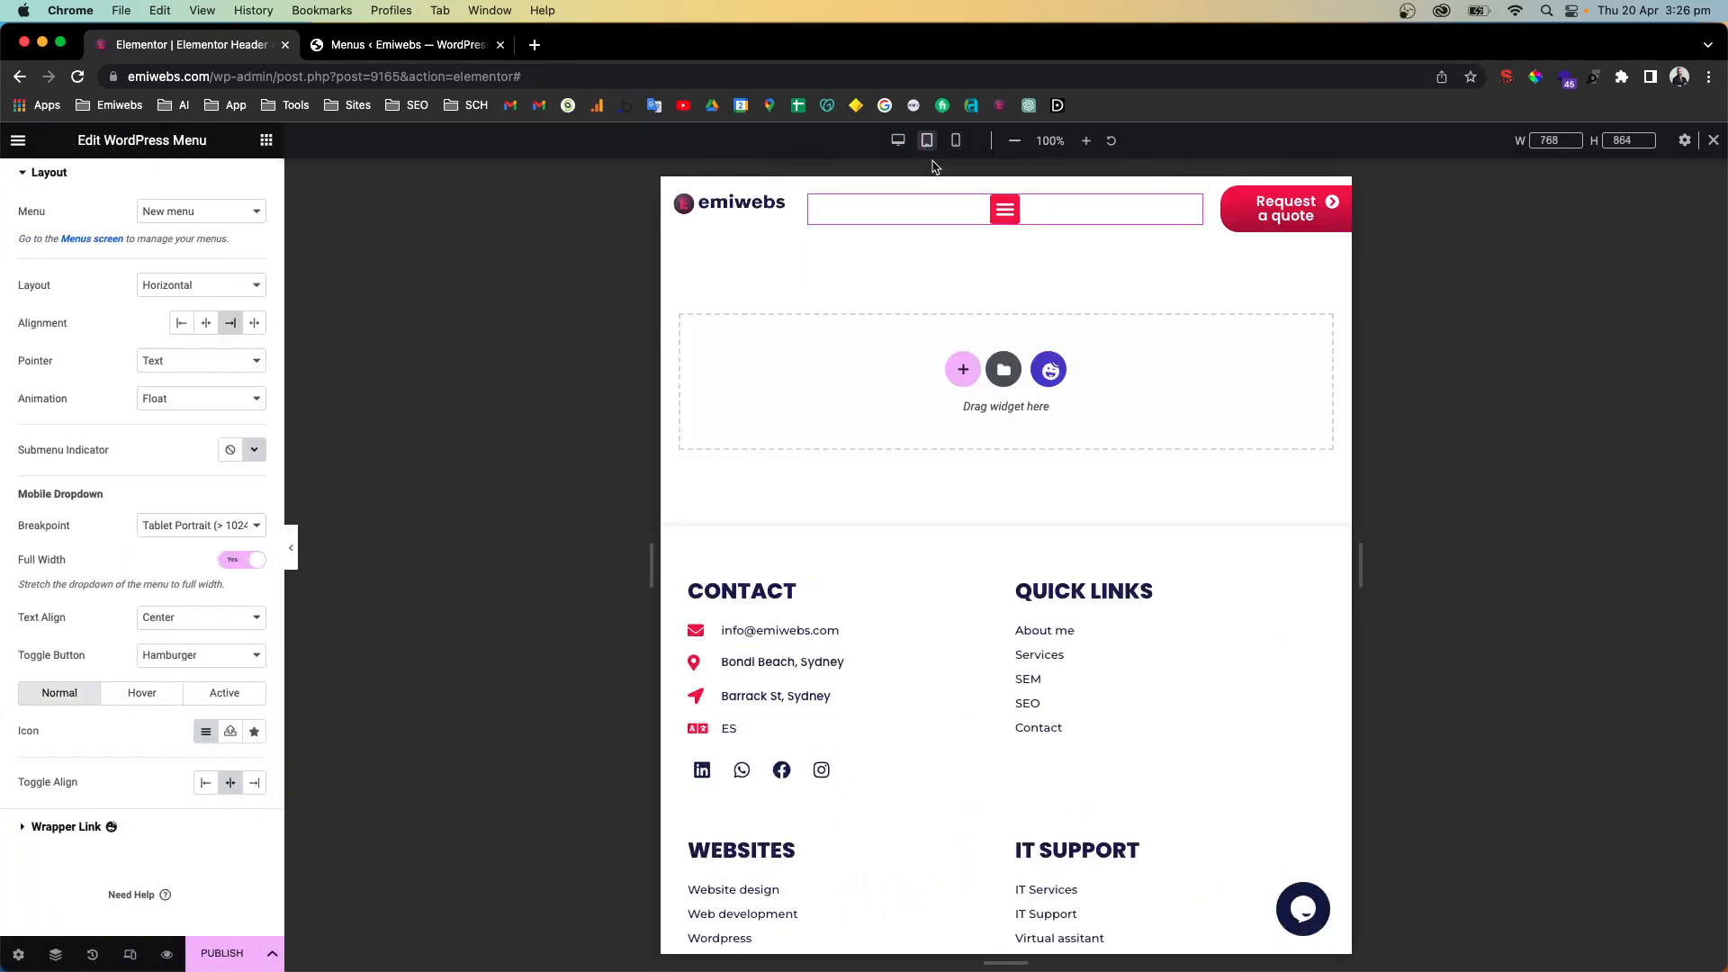
left_click(671, 188)
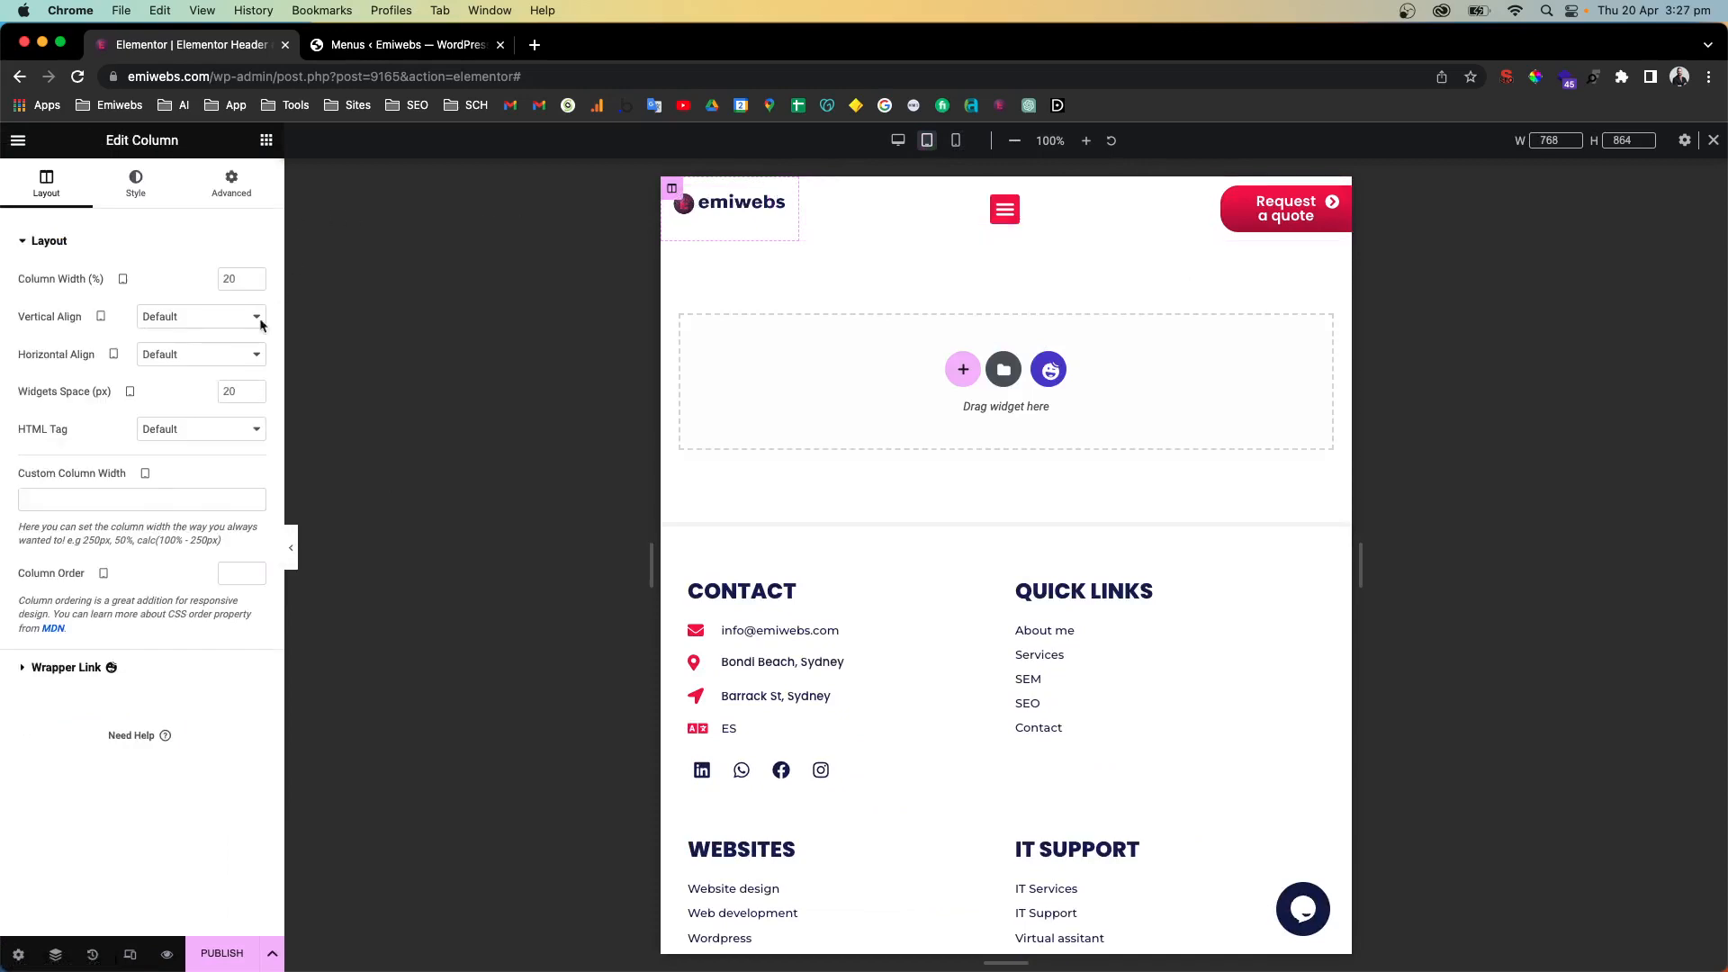
left_click(174, 320)
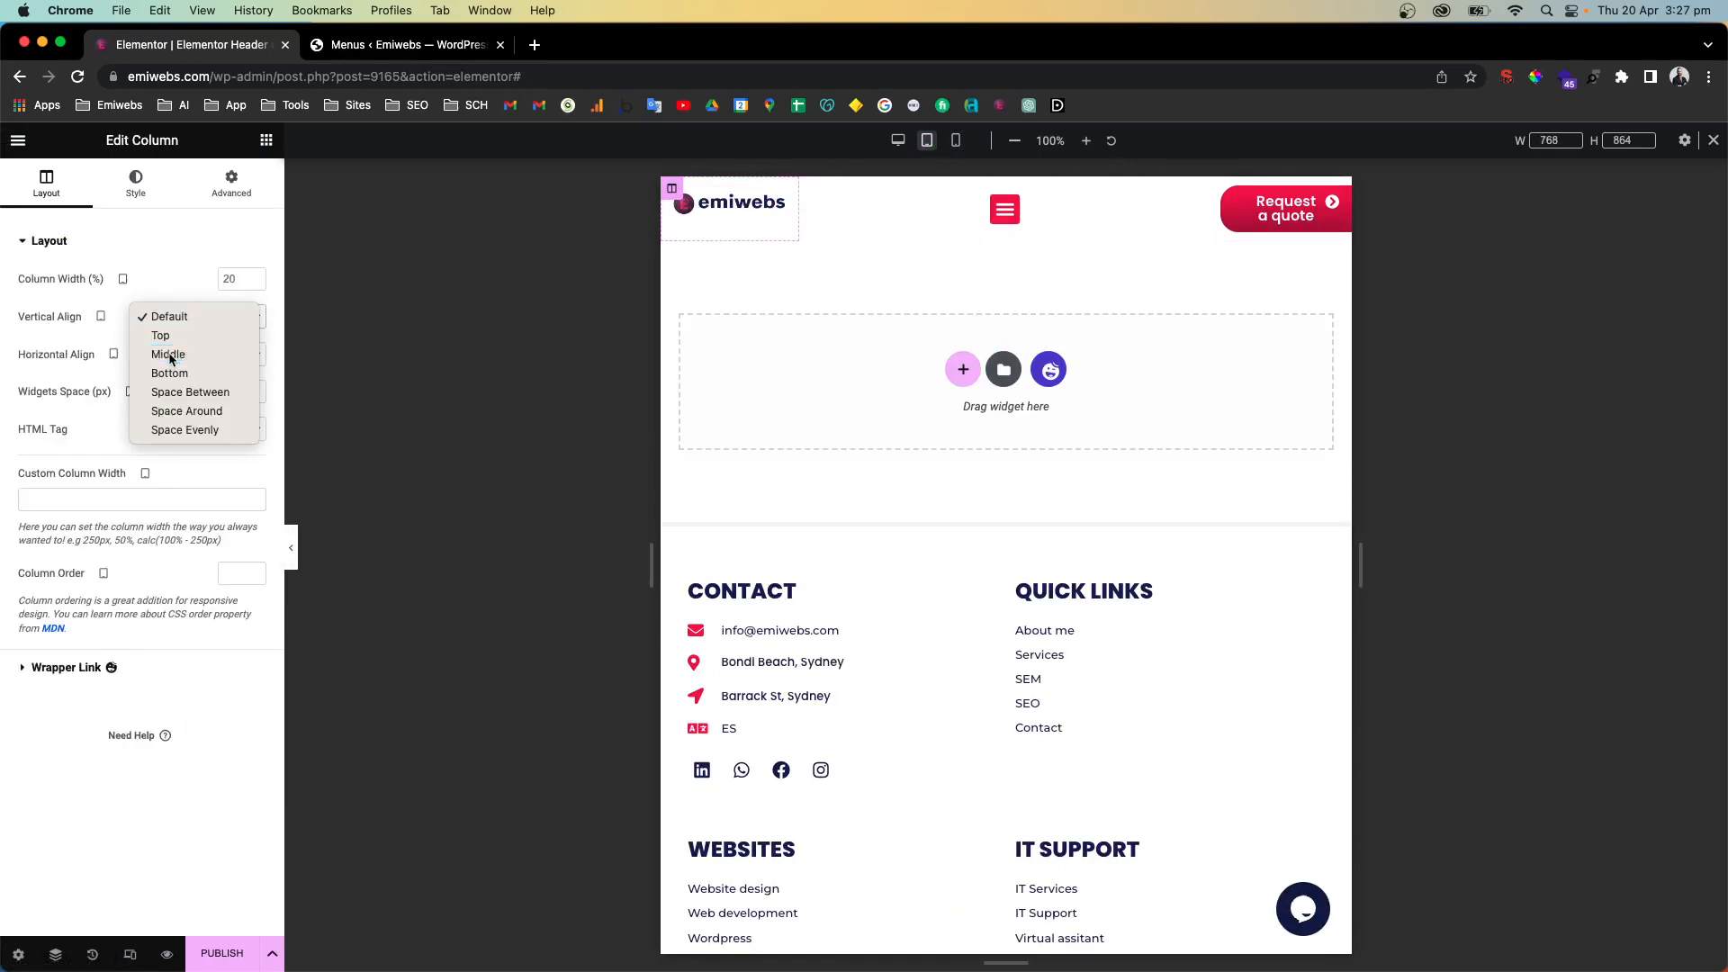
left_click(170, 353)
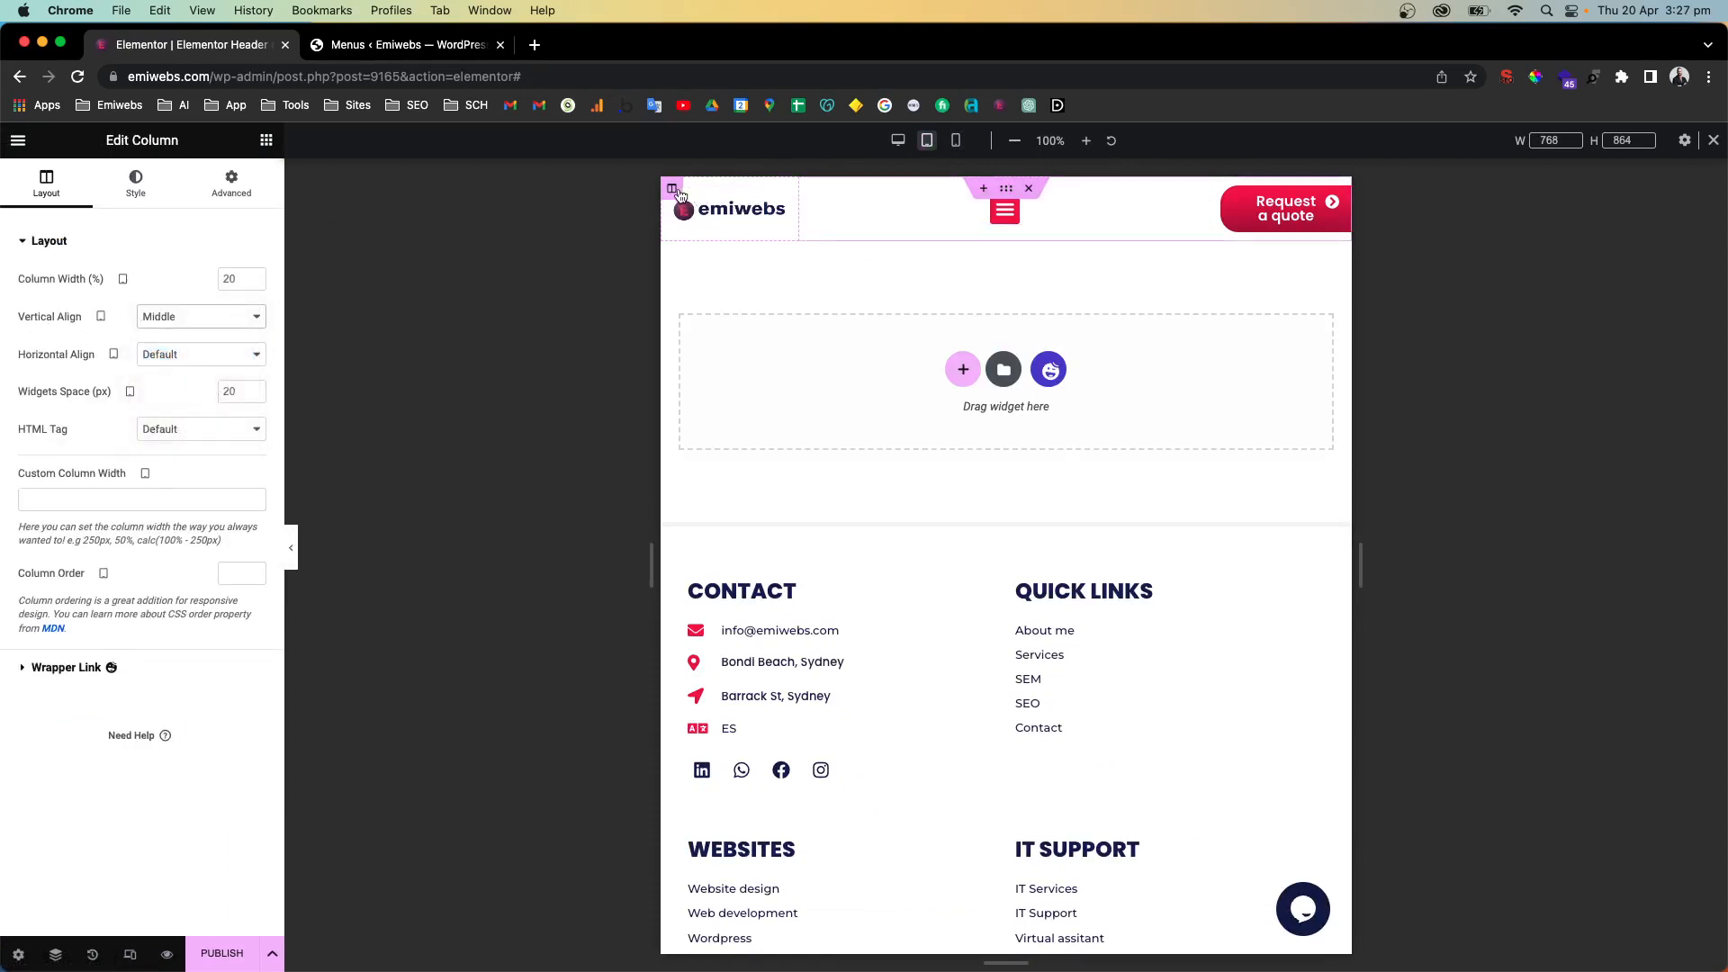
double_click(233, 279)
type("30")
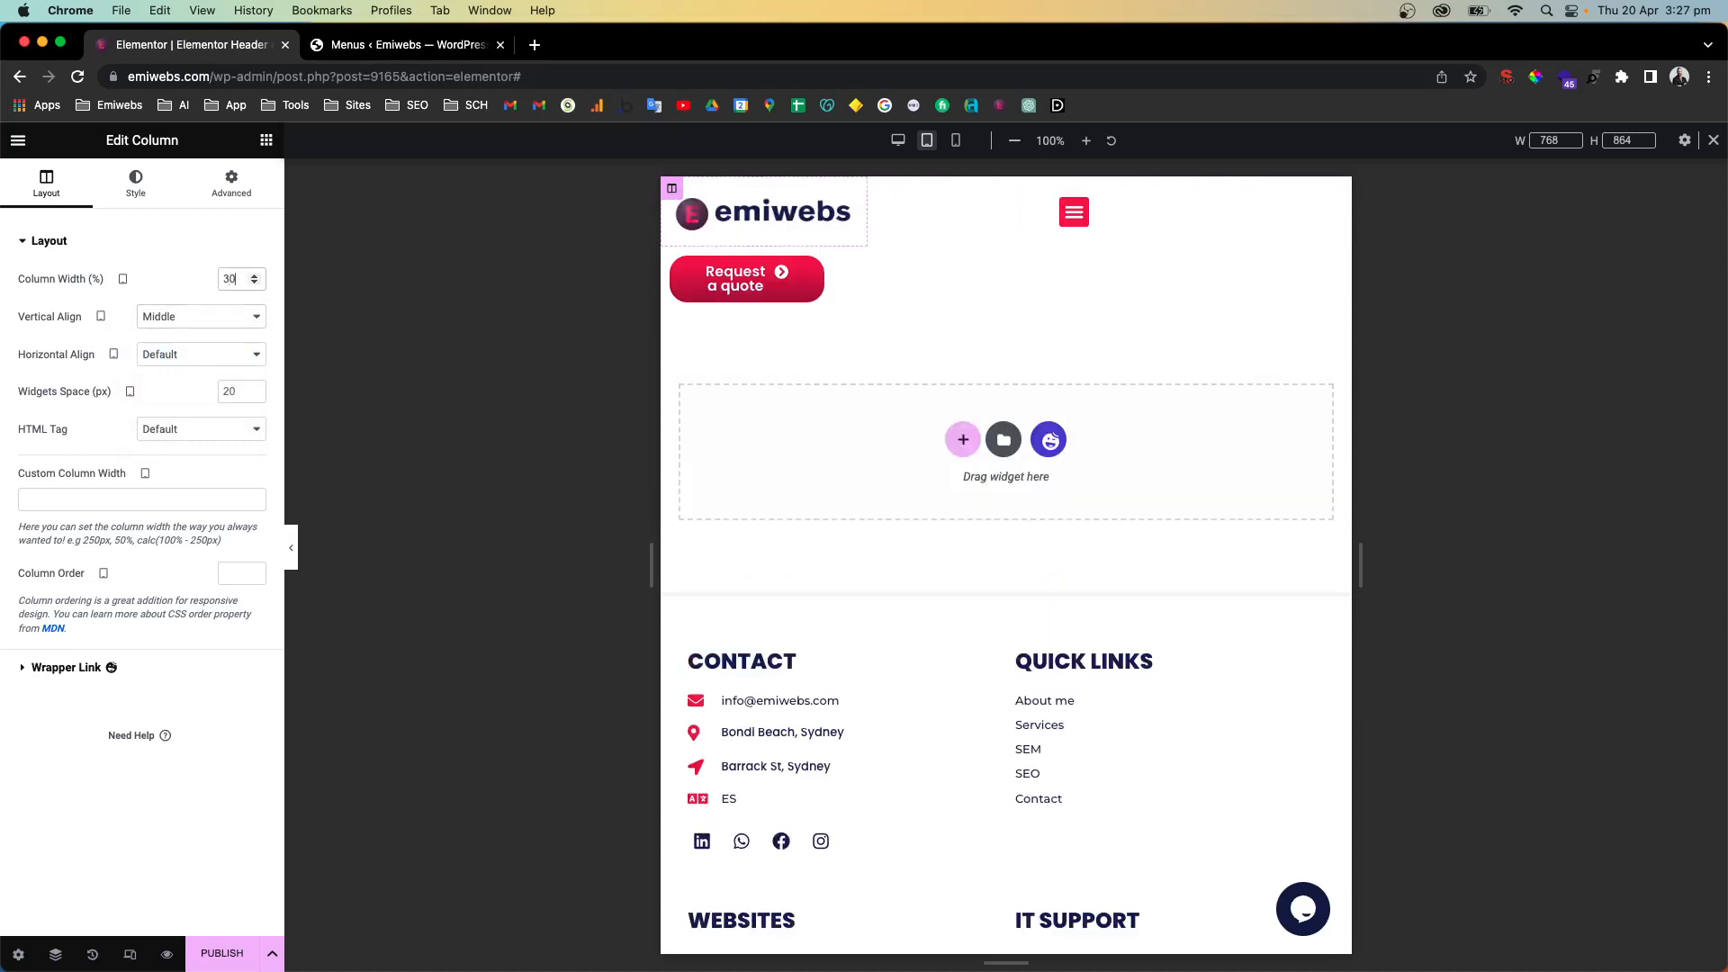
Set the tablet widths of the Request a quote column to 30% and the menu column to 40%
left_click(671, 259)
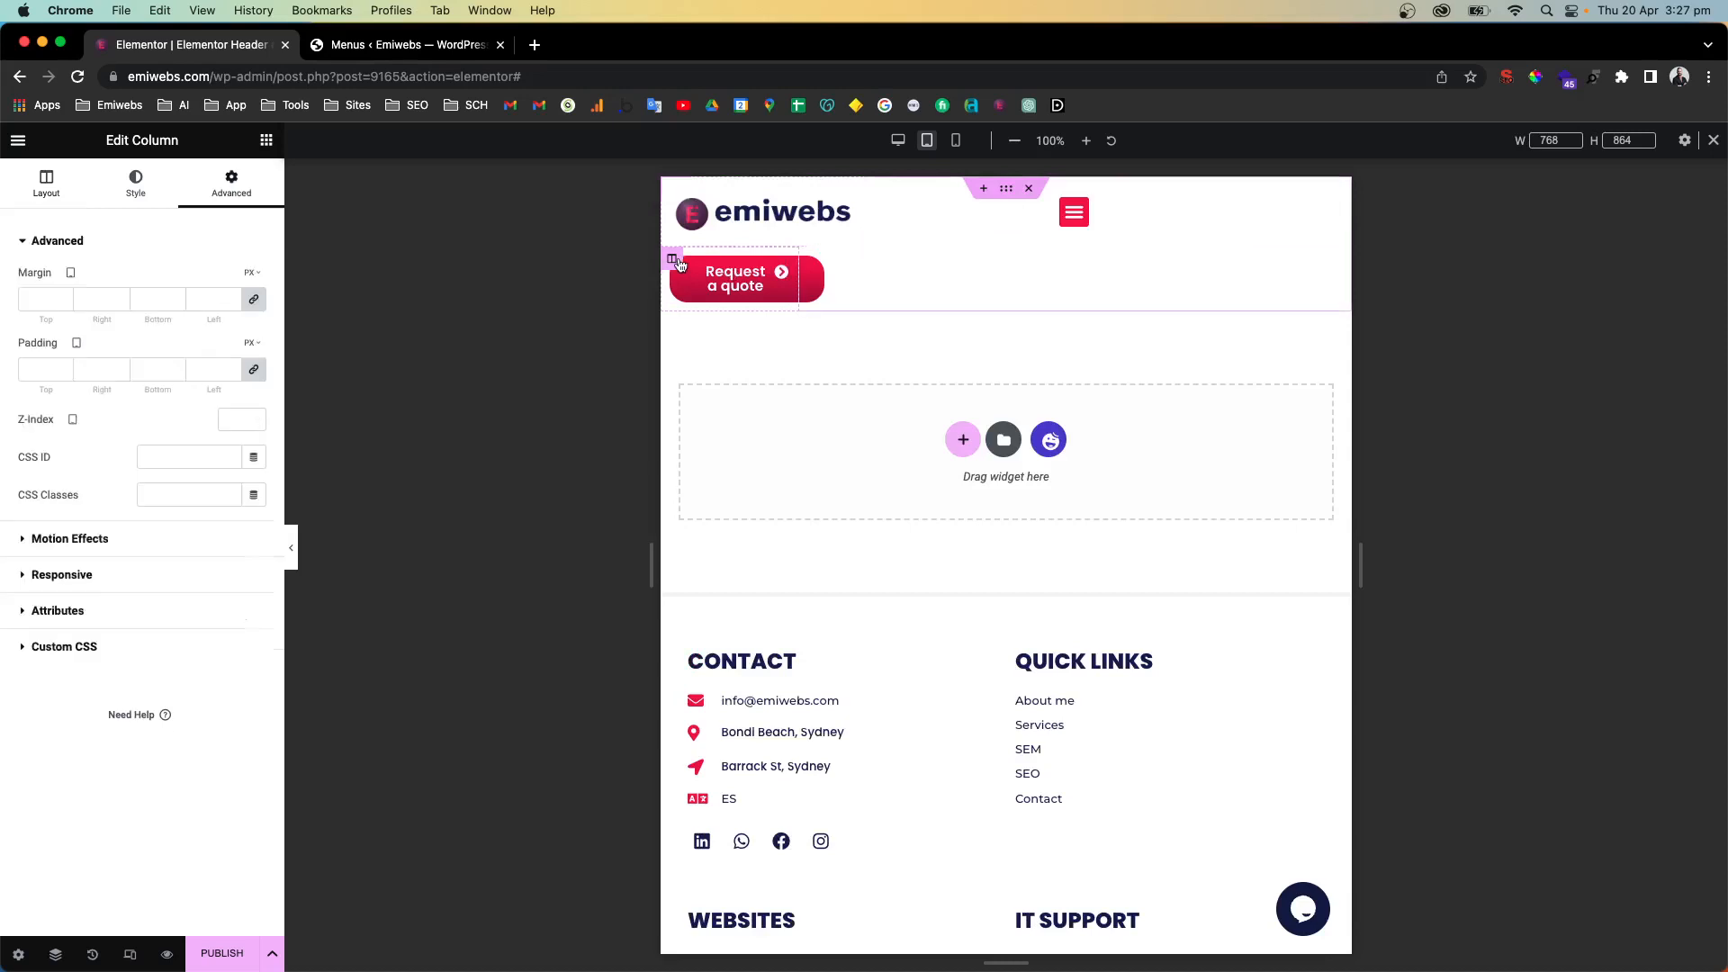
left_click(22, 199)
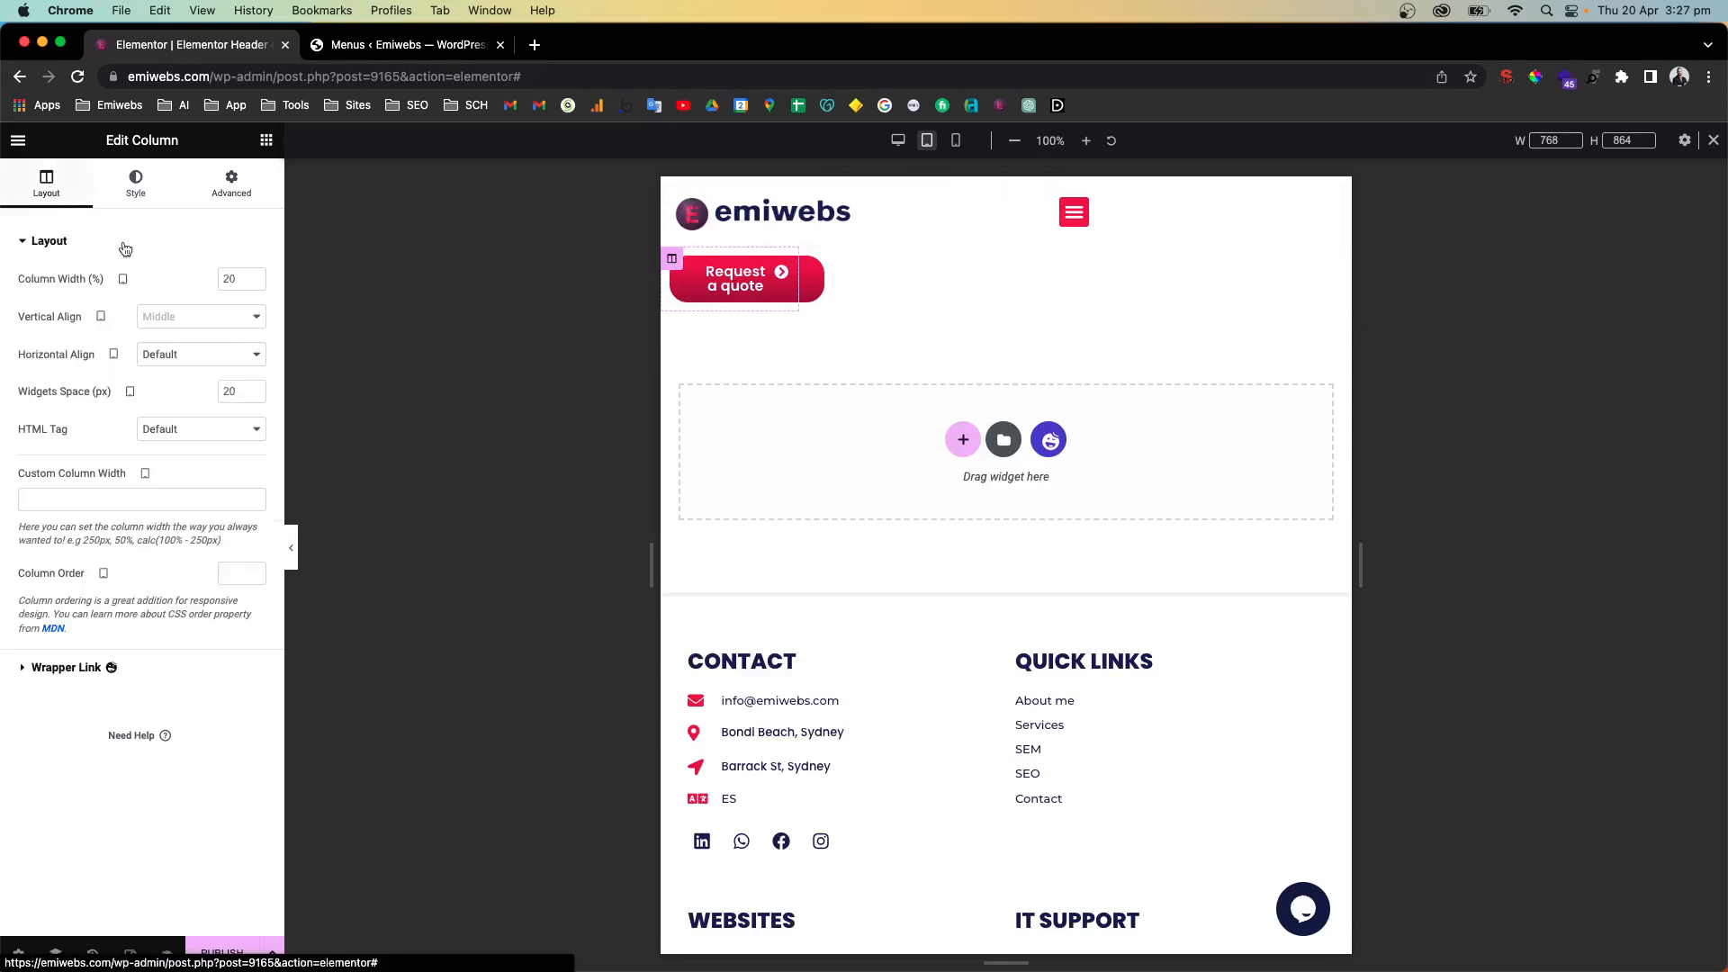
double_click(225, 275)
type("30")
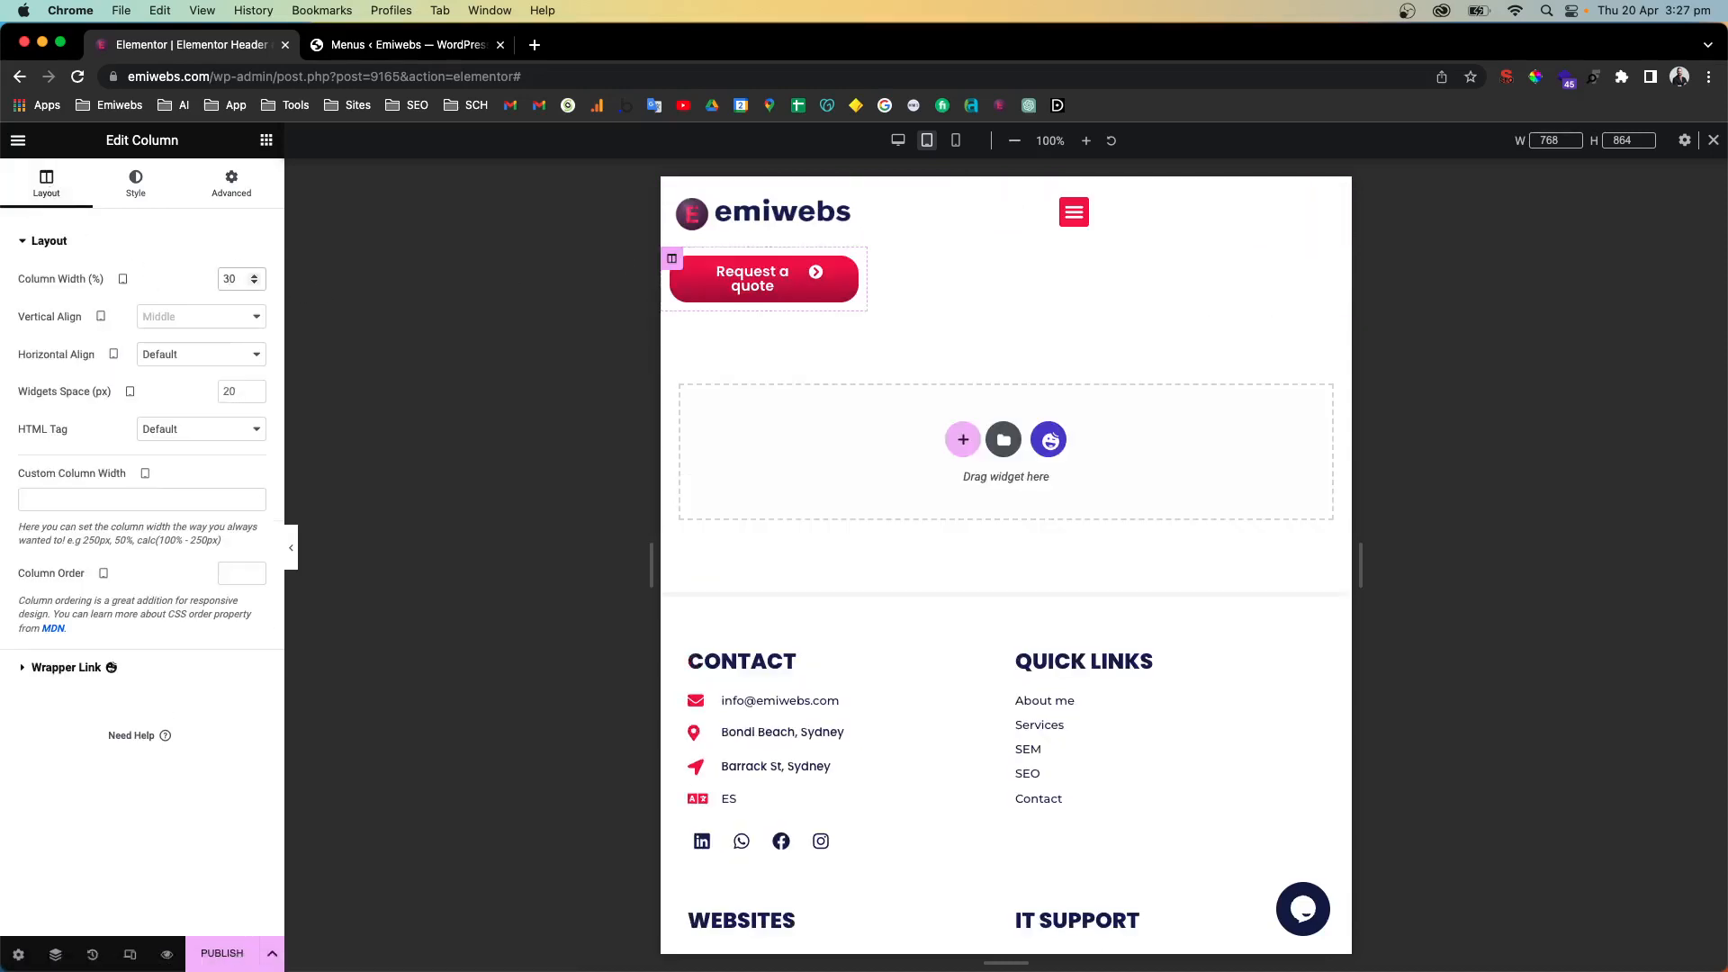
left_click(879, 189)
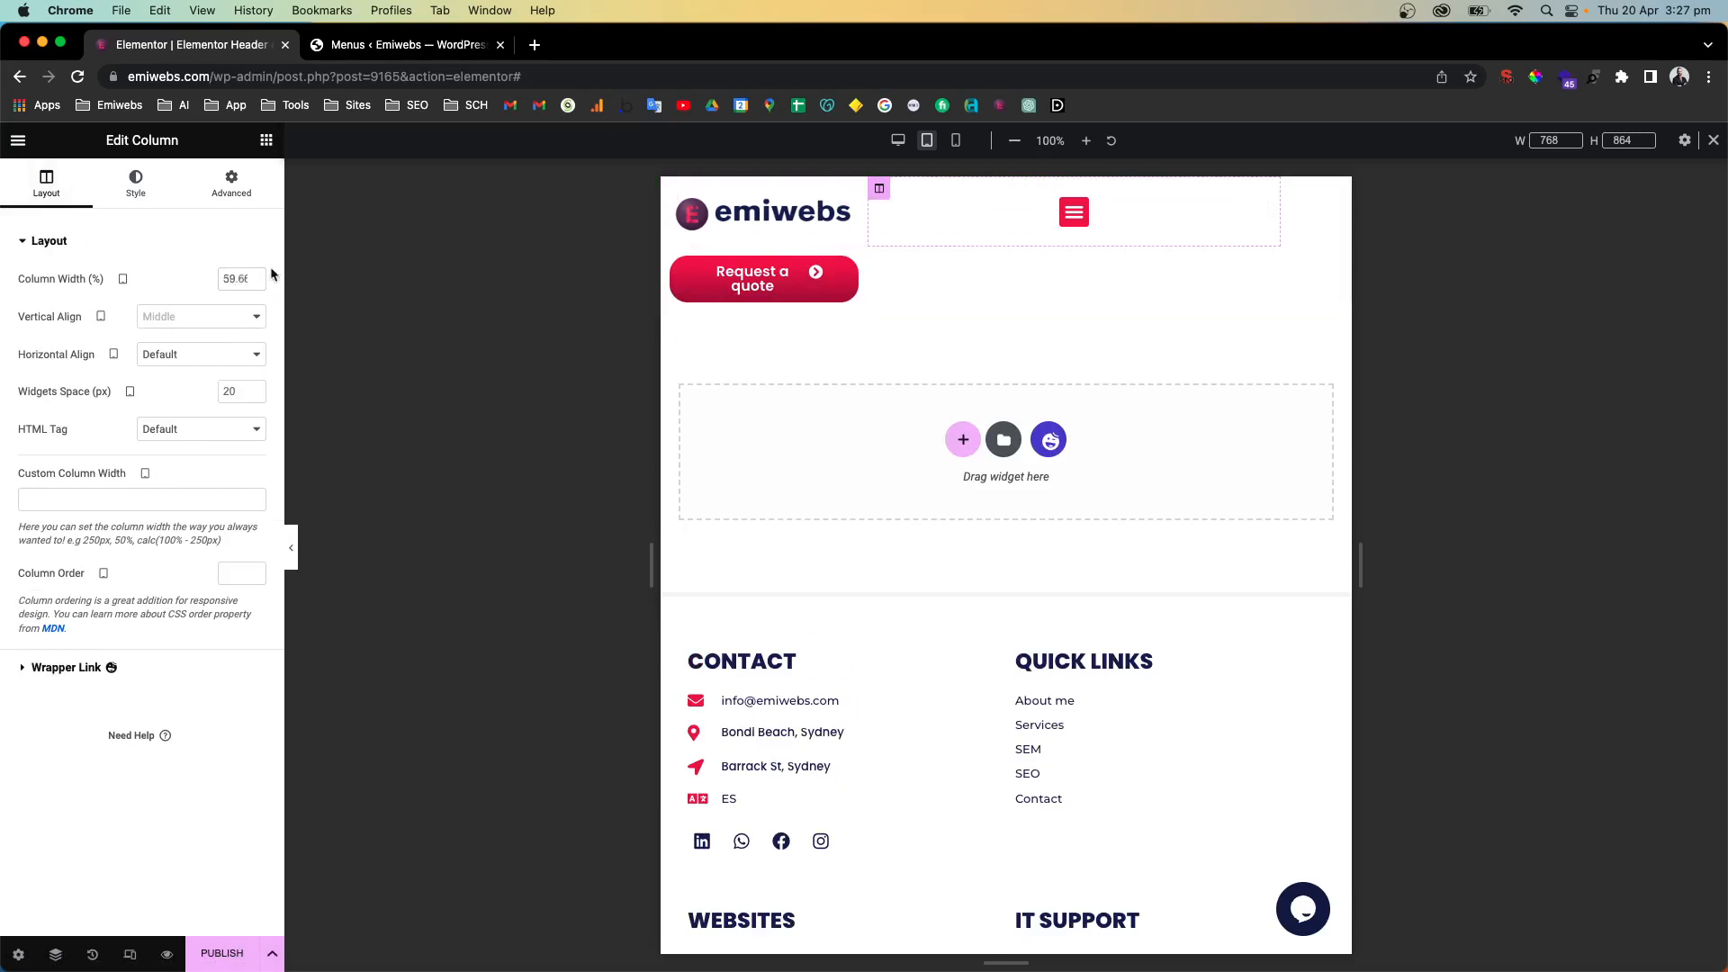
left_click(228, 277)
double_click(227, 277)
type("40")
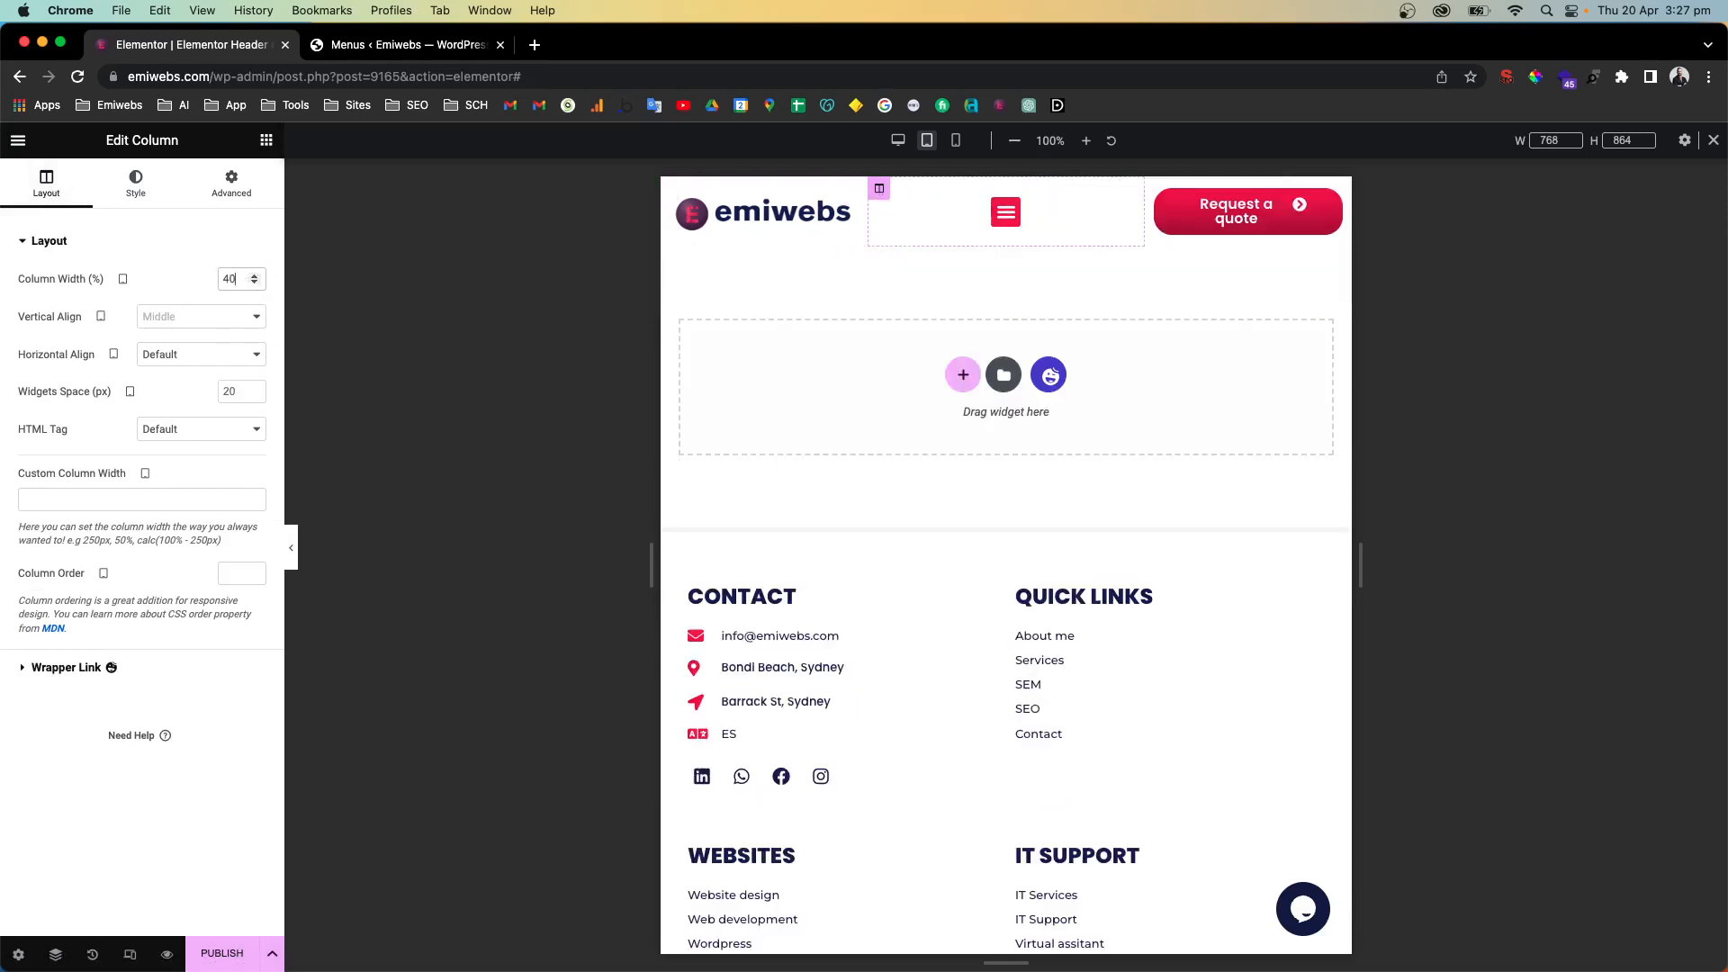
Adjust the Request a quote button's typography size for the tablet layout
left_click(1220, 211)
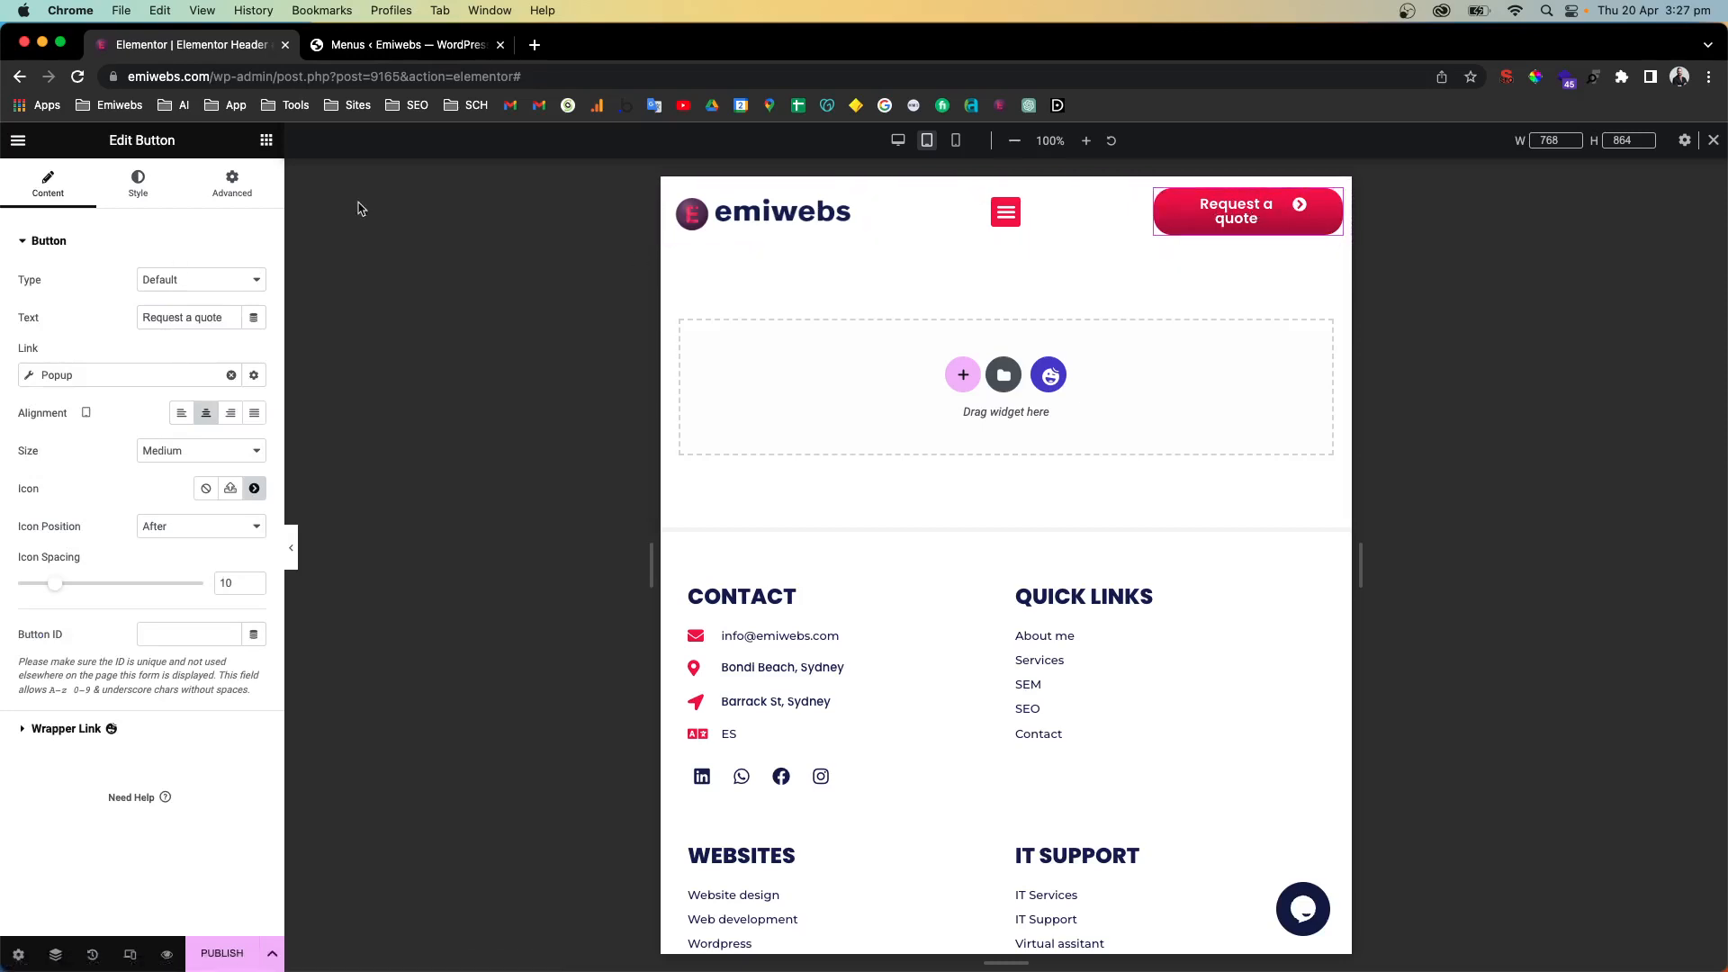
left_click(127, 202)
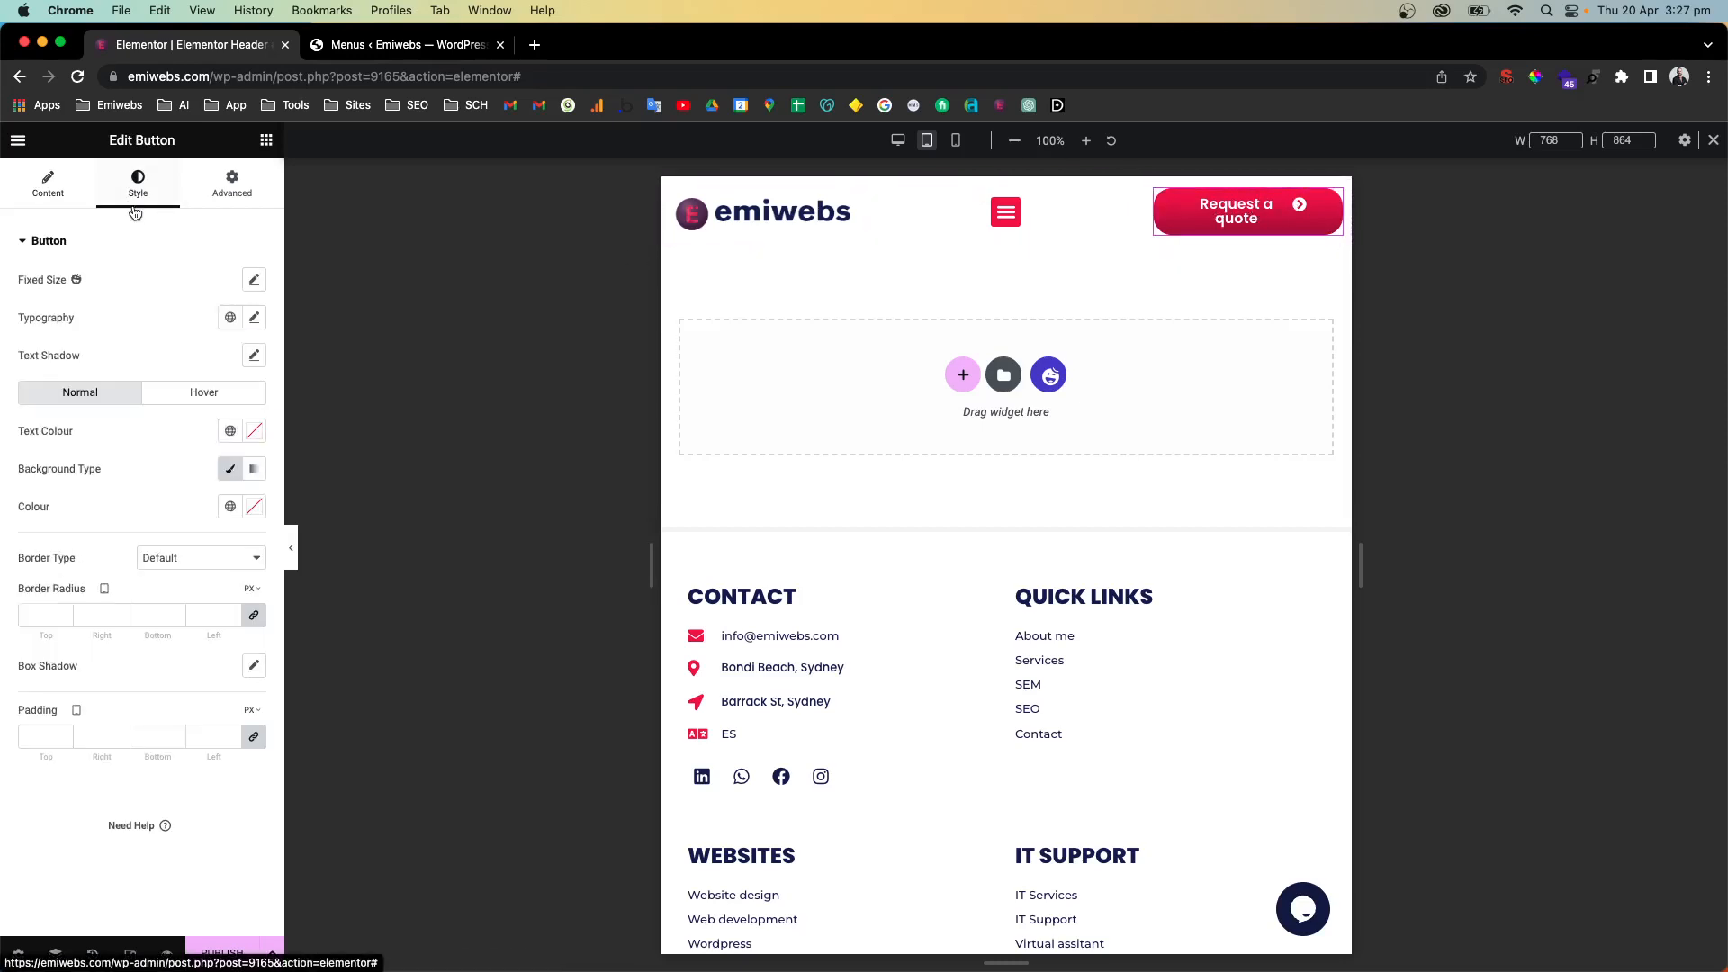
left_click(254, 316)
left_click_drag(40, 460, 44, 462)
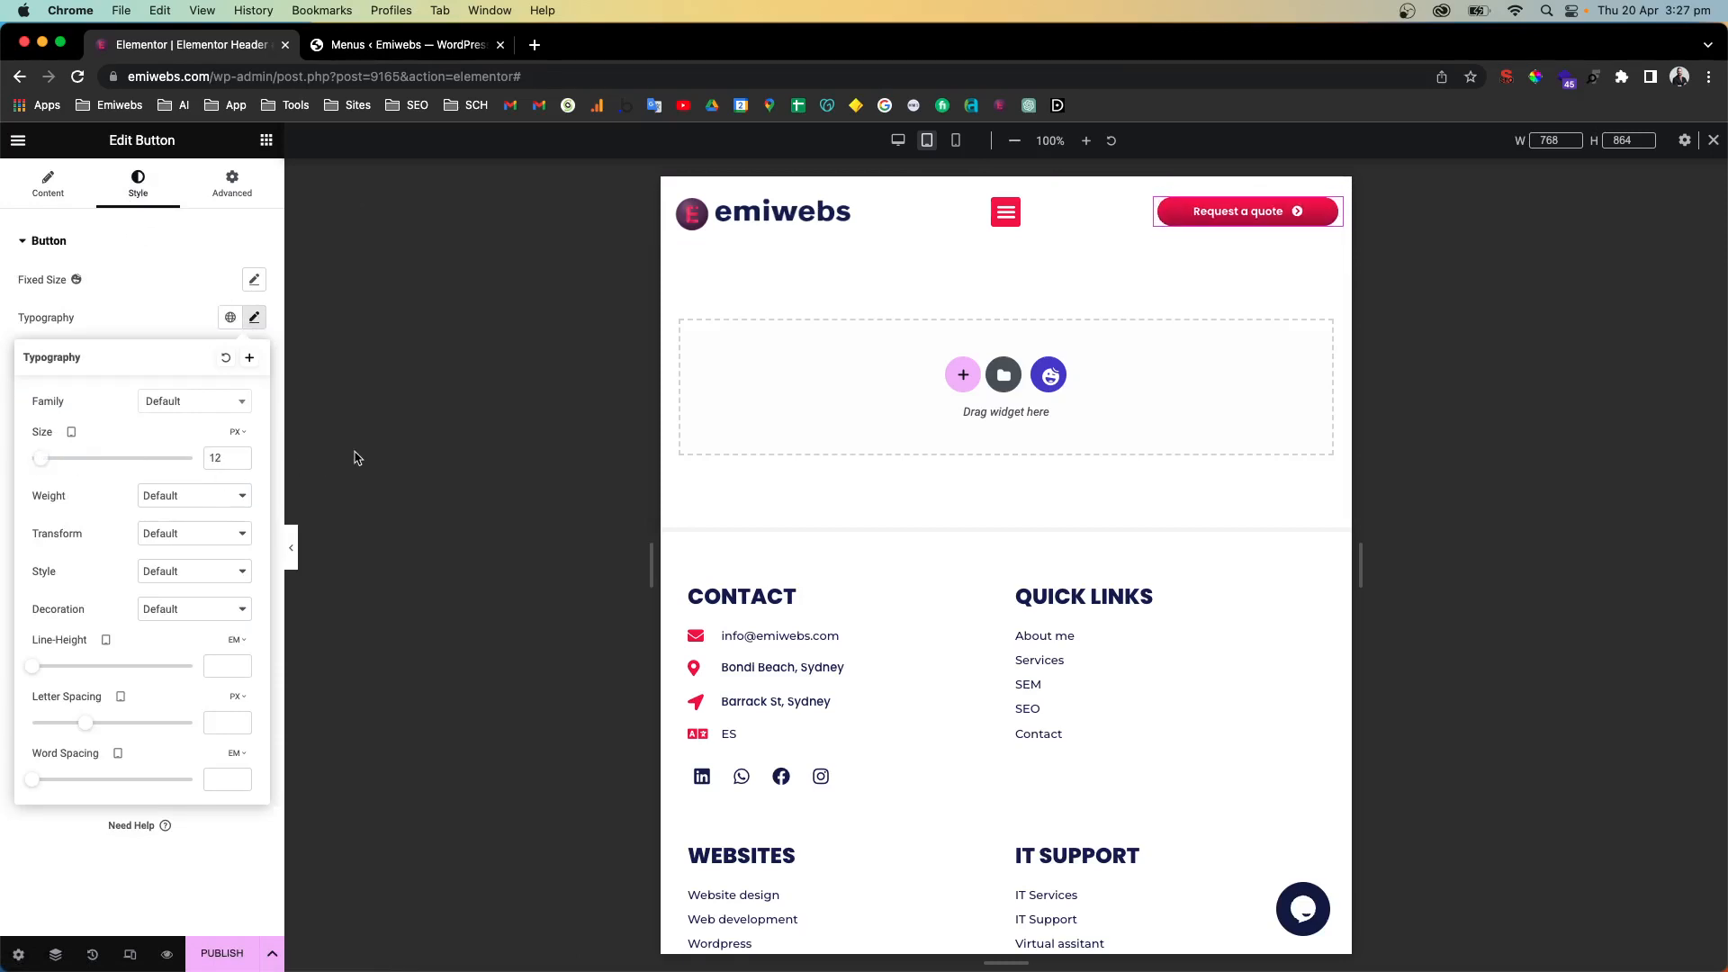
left_click(241, 455)
left_click(241, 455)
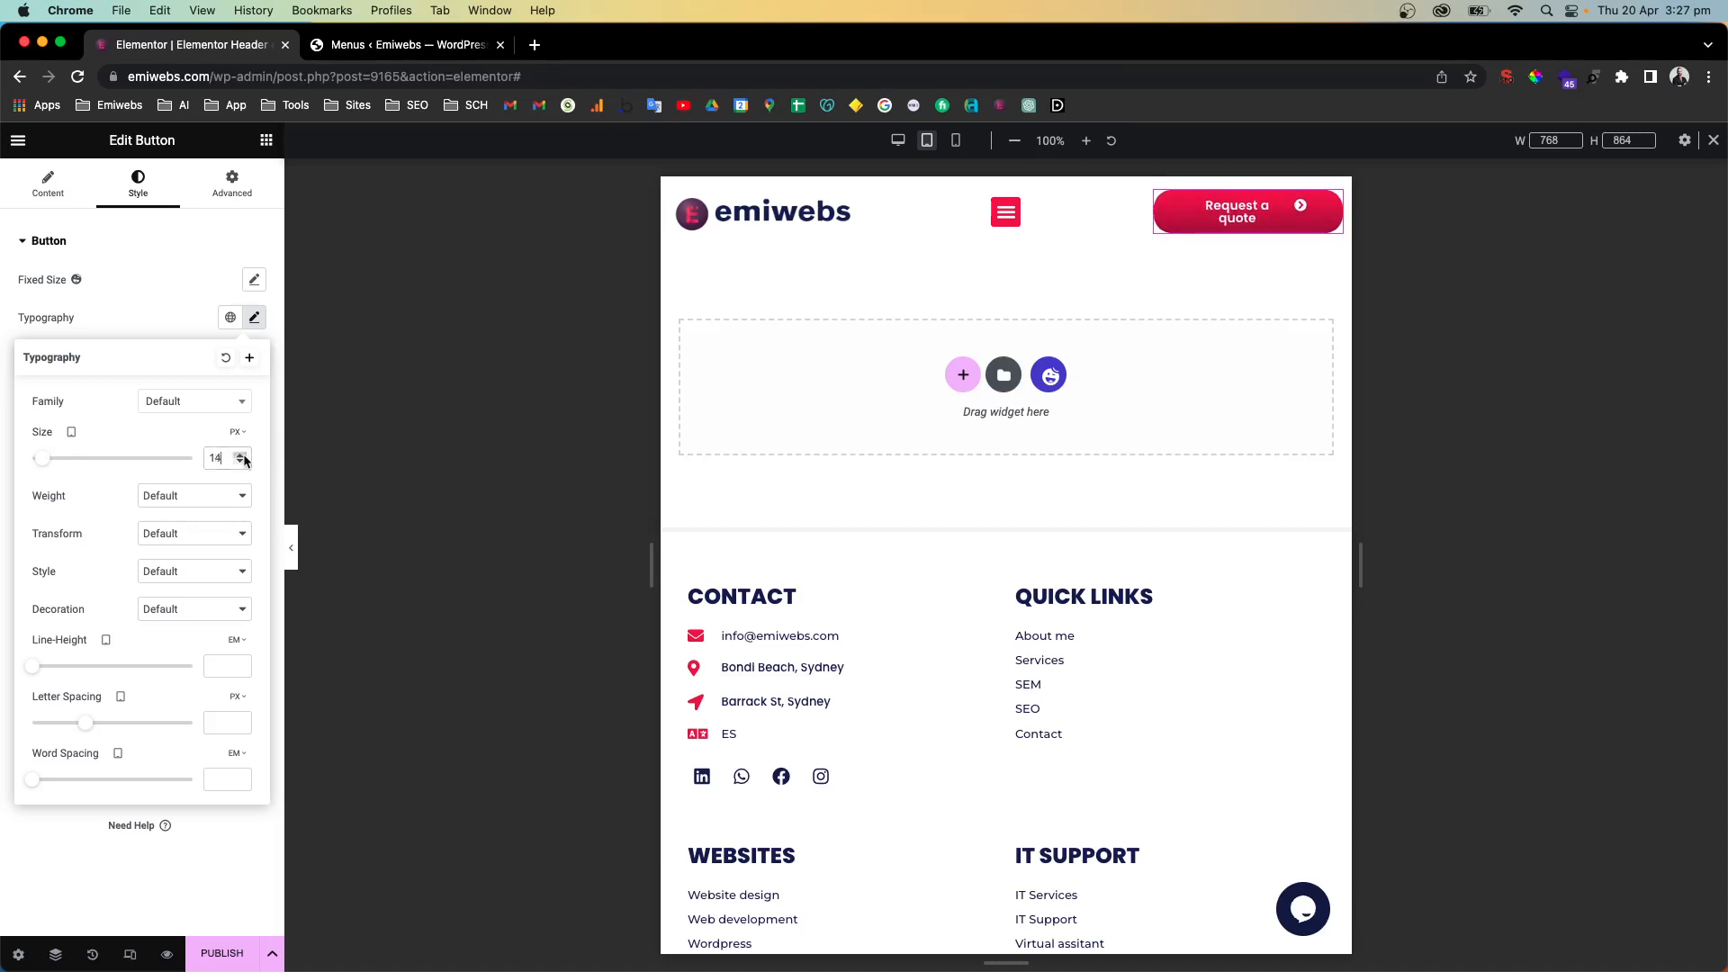
left_click(241, 456)
left_click(241, 455)
left_click(242, 455)
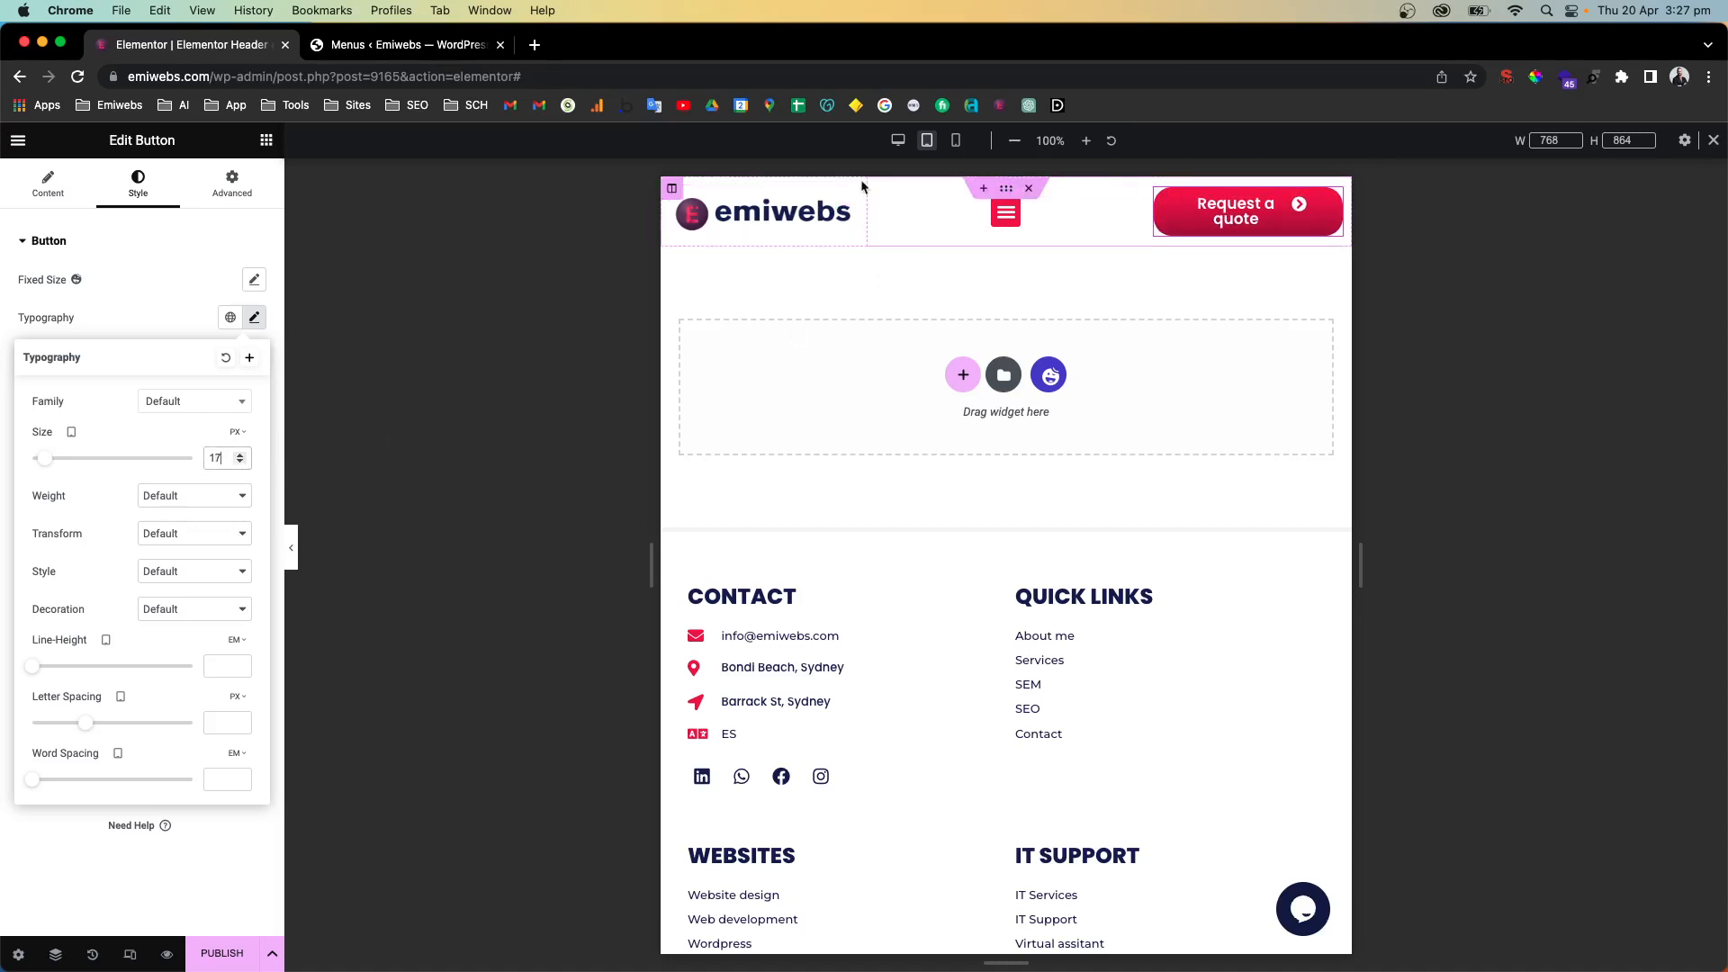
left_click(241, 461)
Preview the header without the editing panel in tablet and desktop sizes, expanding and collapsing the tablet menu
left_click(292, 549)
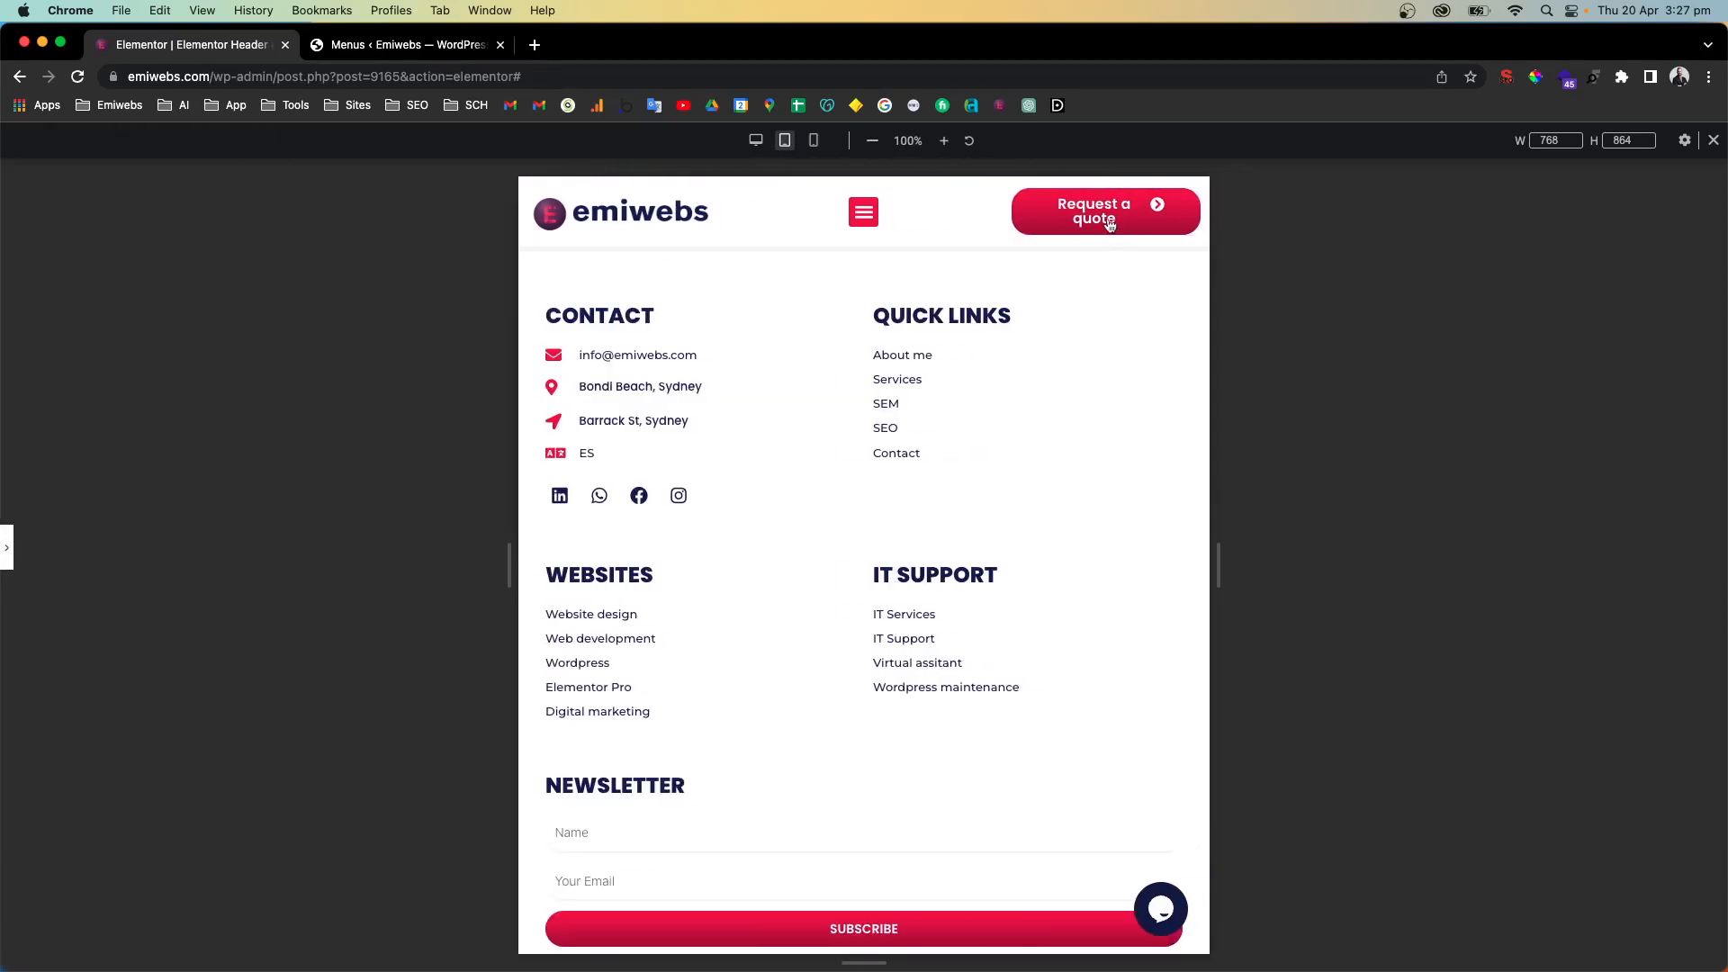
left_click(865, 214)
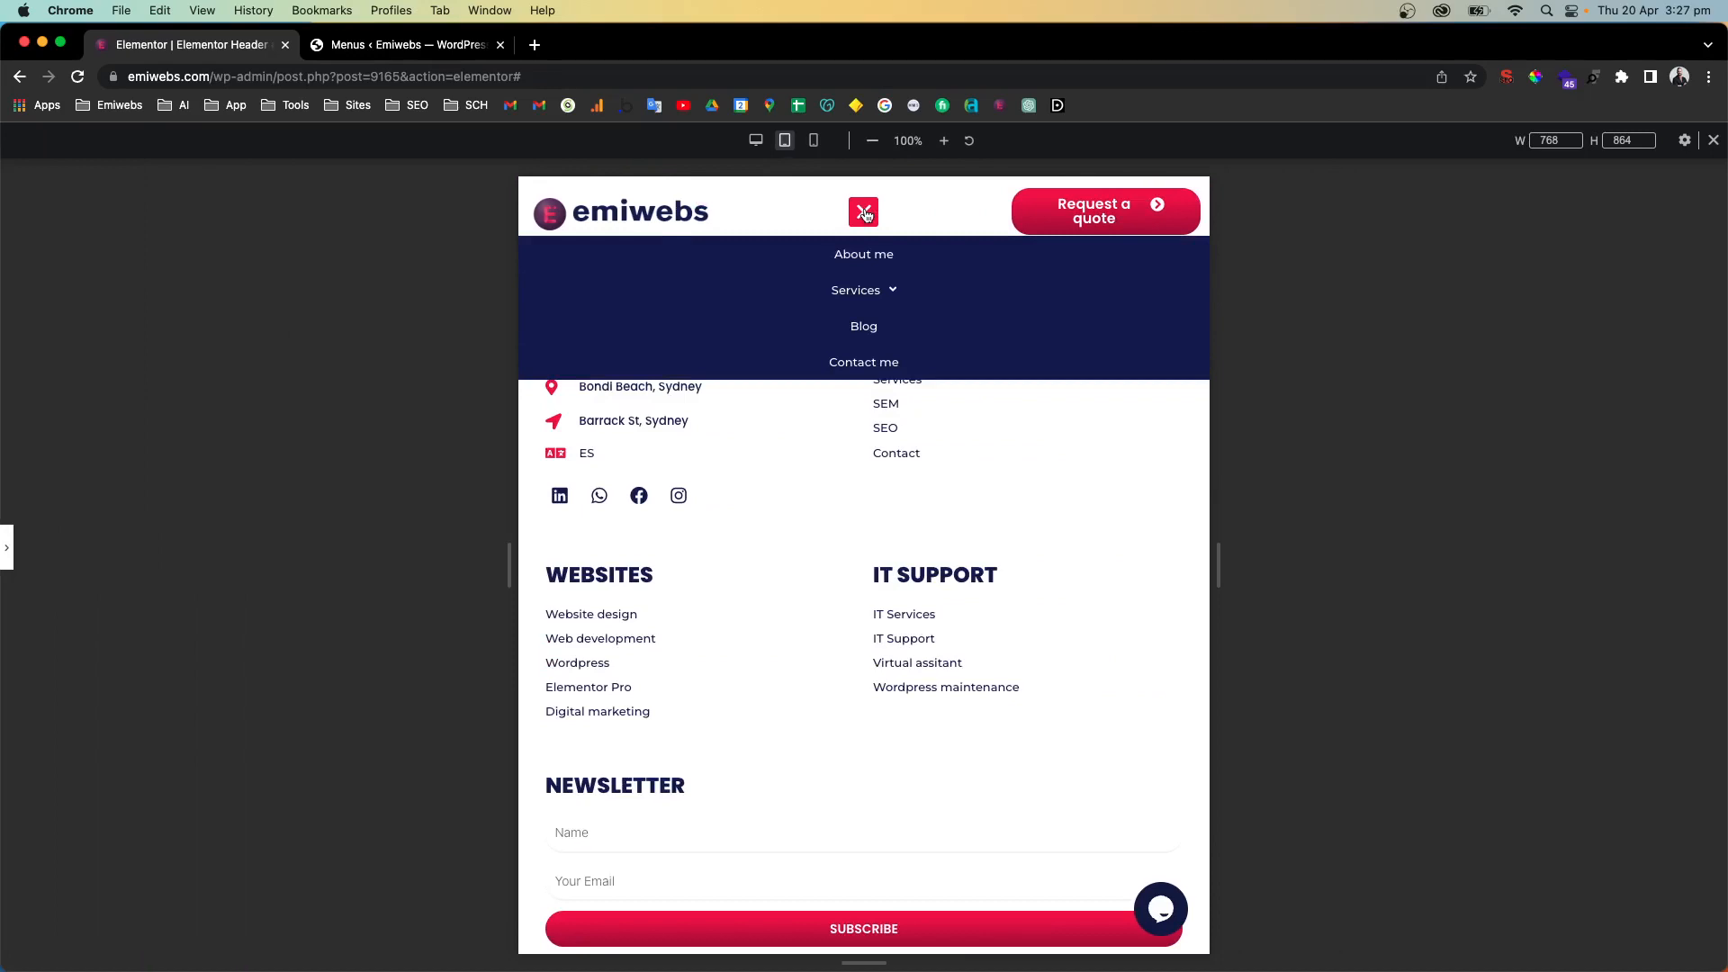
left_click(865, 214)
left_click(757, 141)
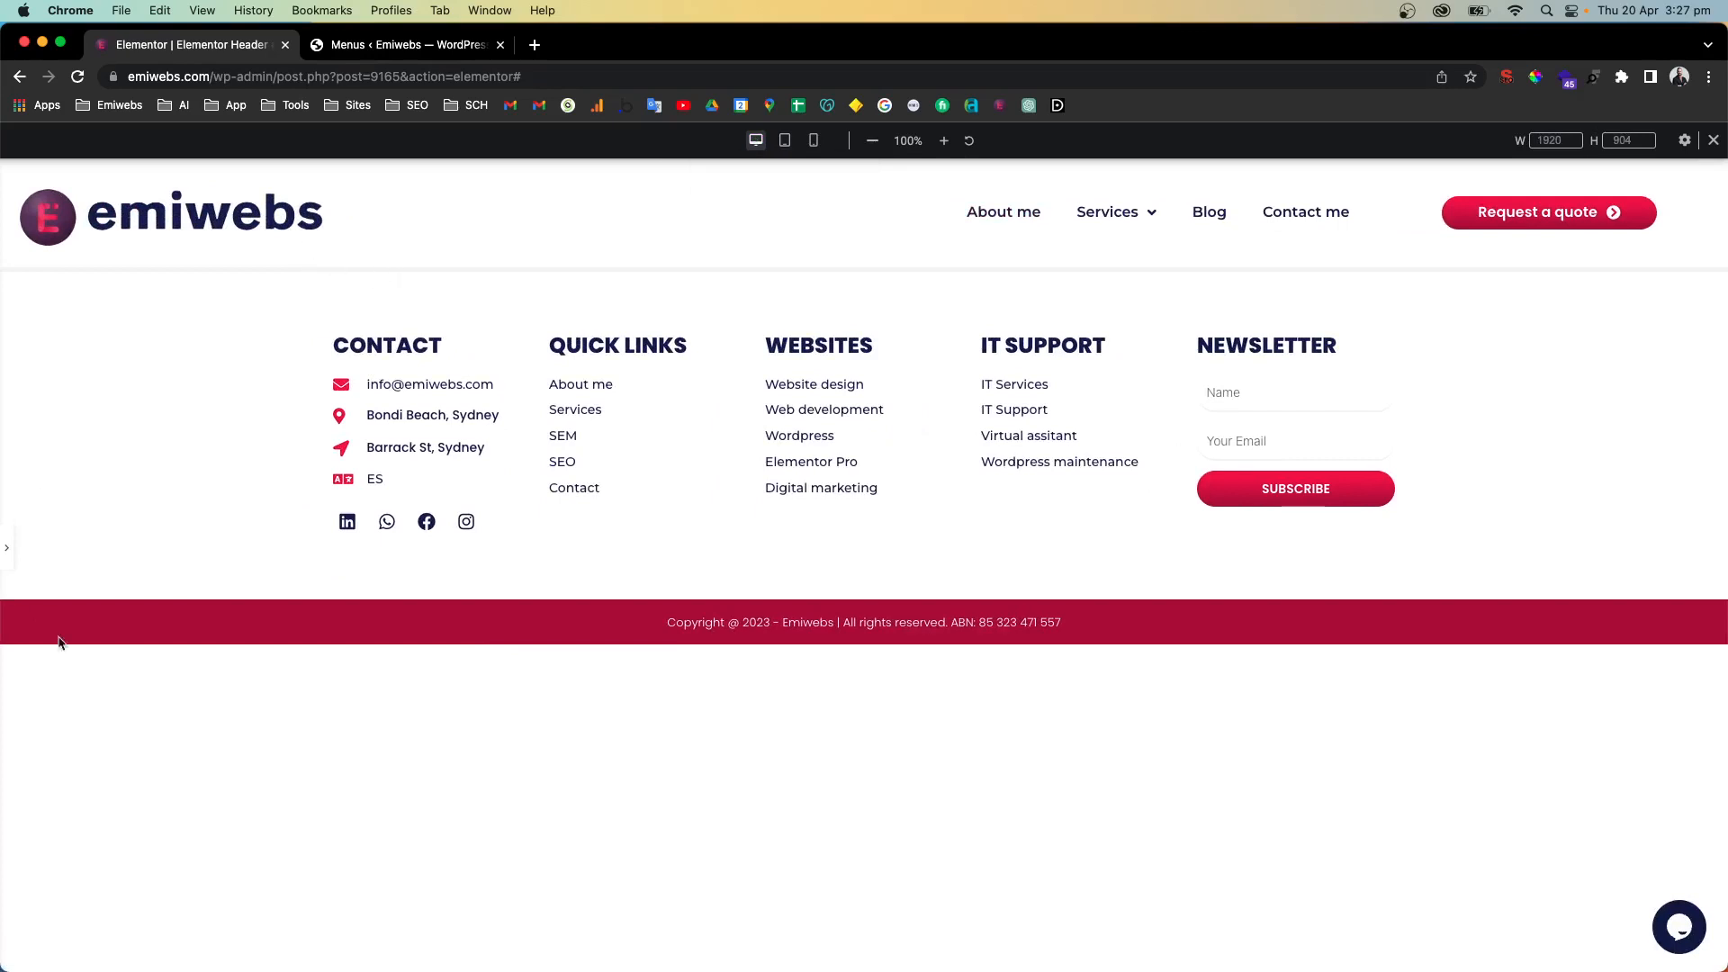
left_click(10, 552)
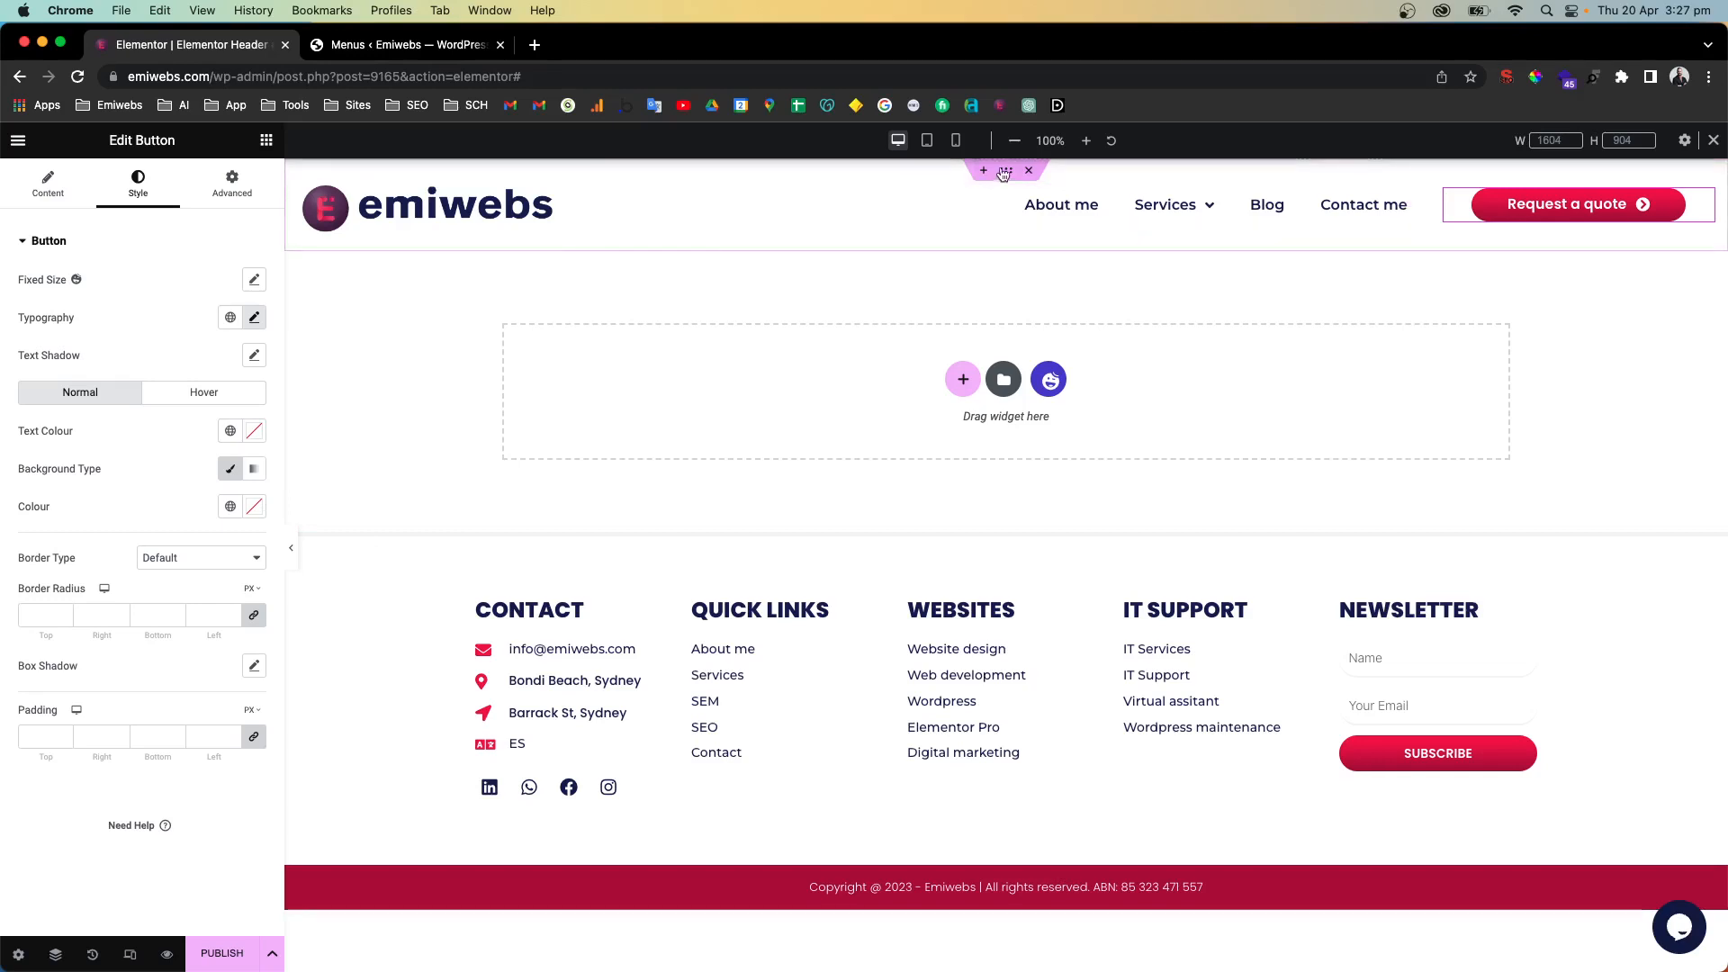
Make the header section sticky to the top through its motion effects
left_click(1006, 172)
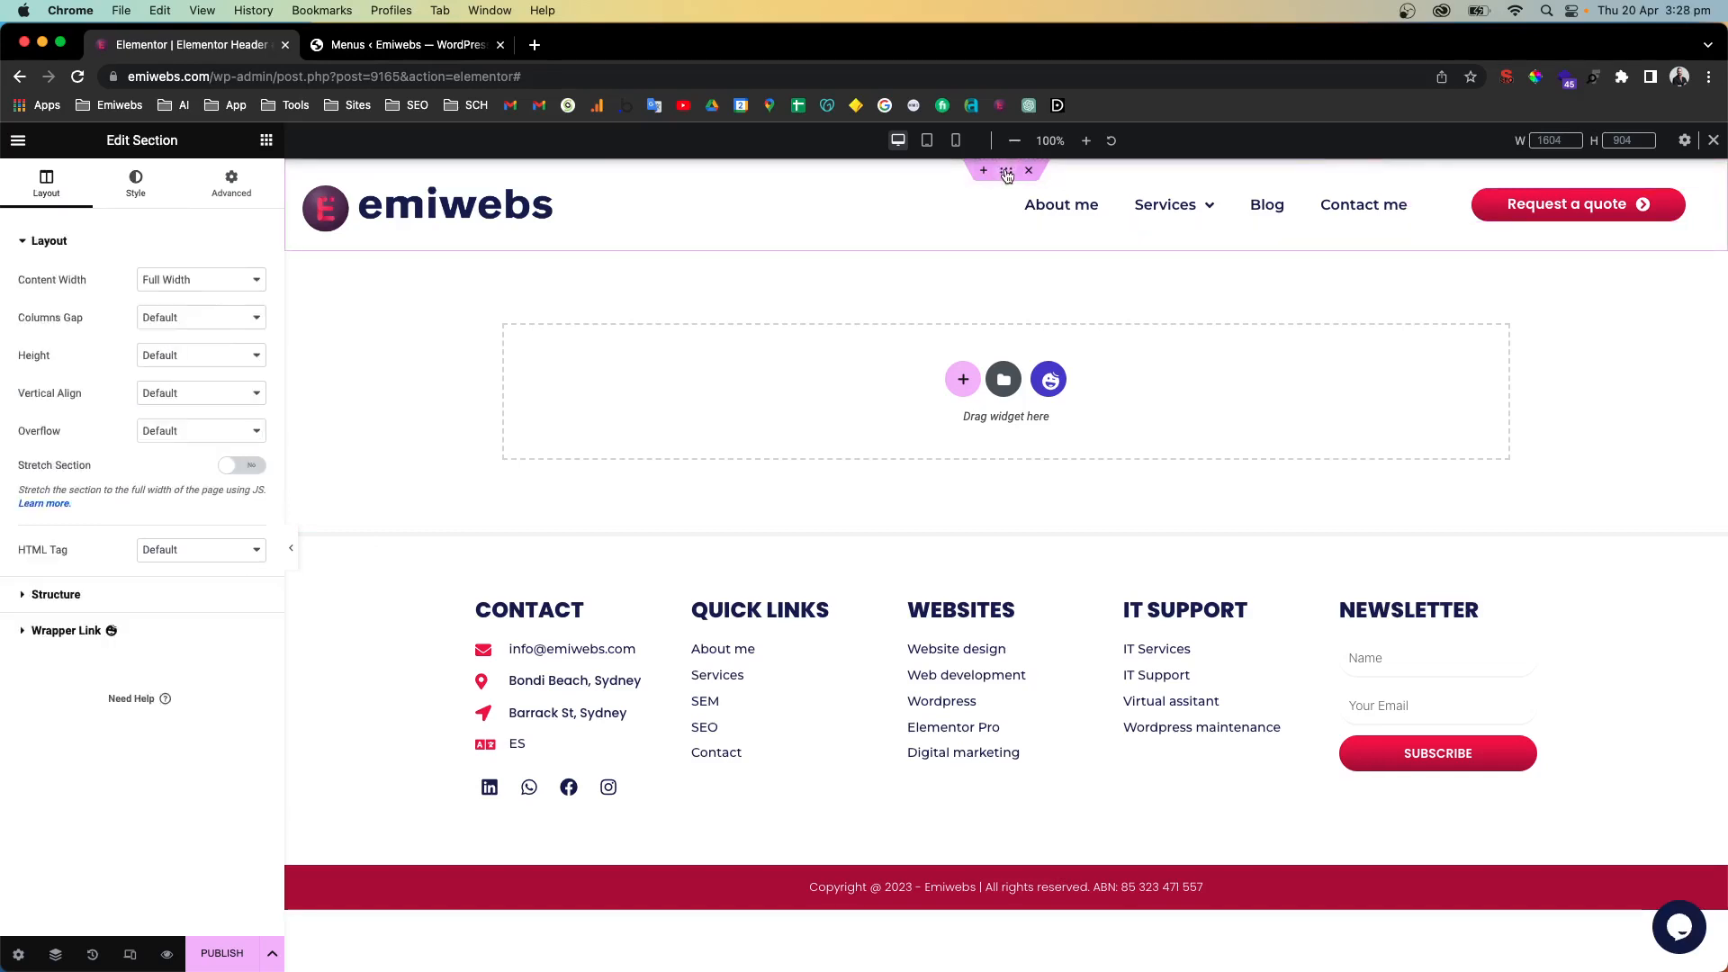
left_click(220, 183)
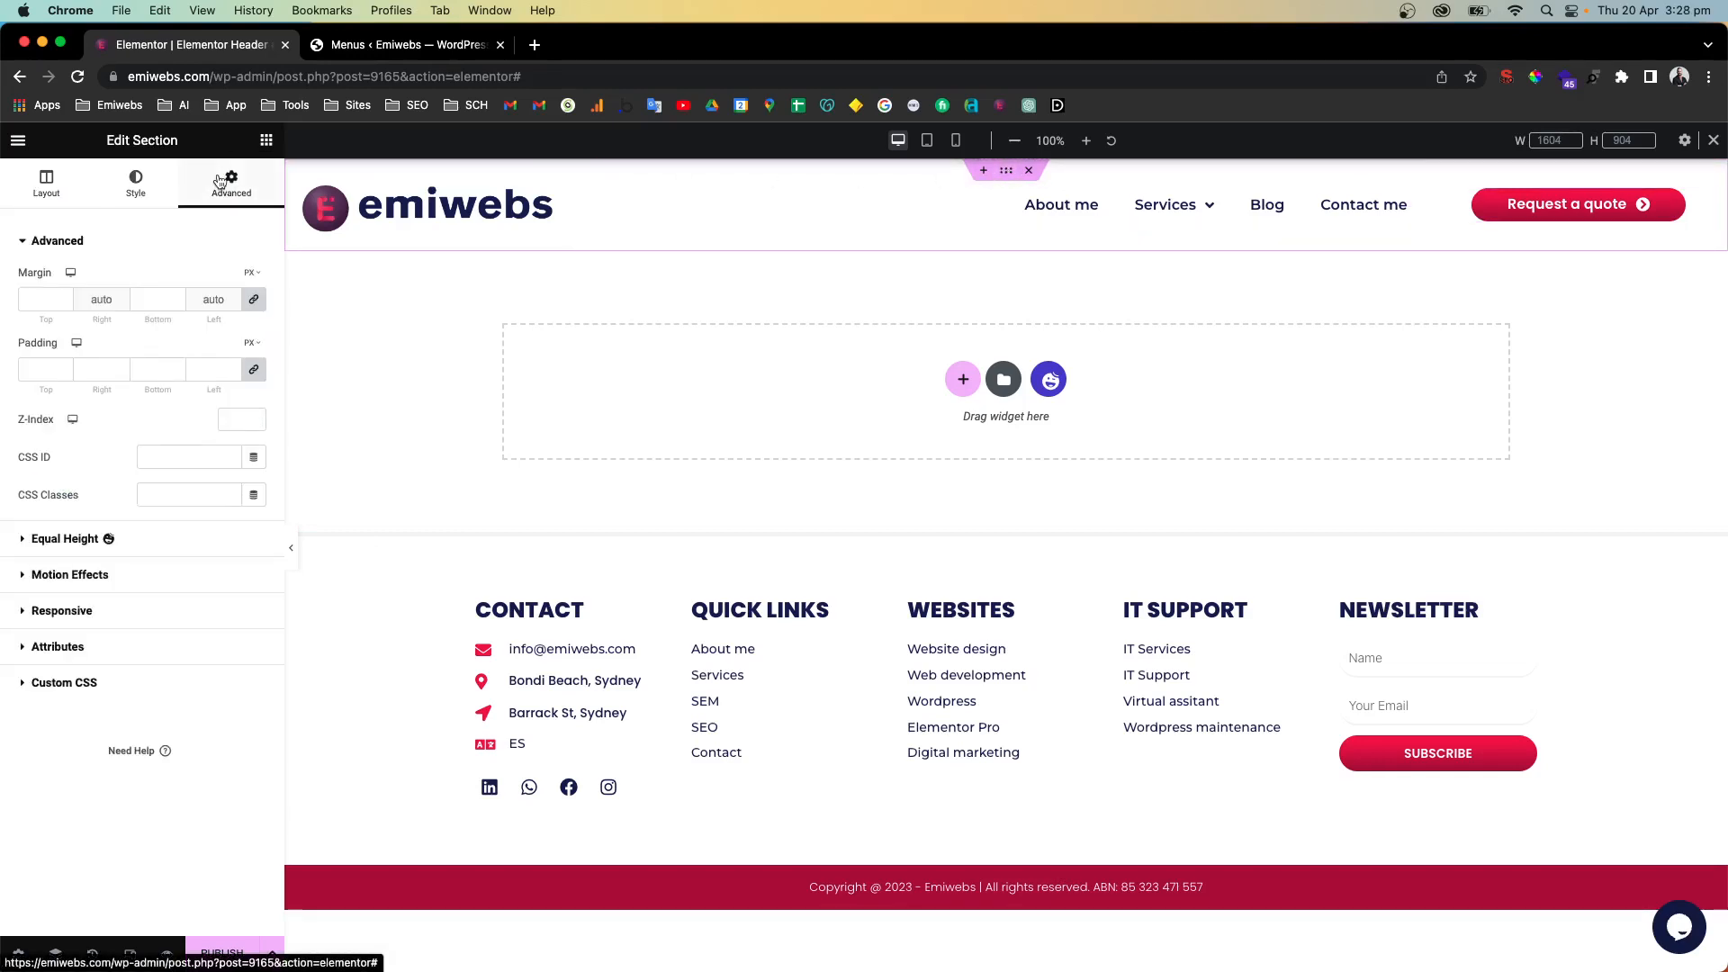
left_click(49, 576)
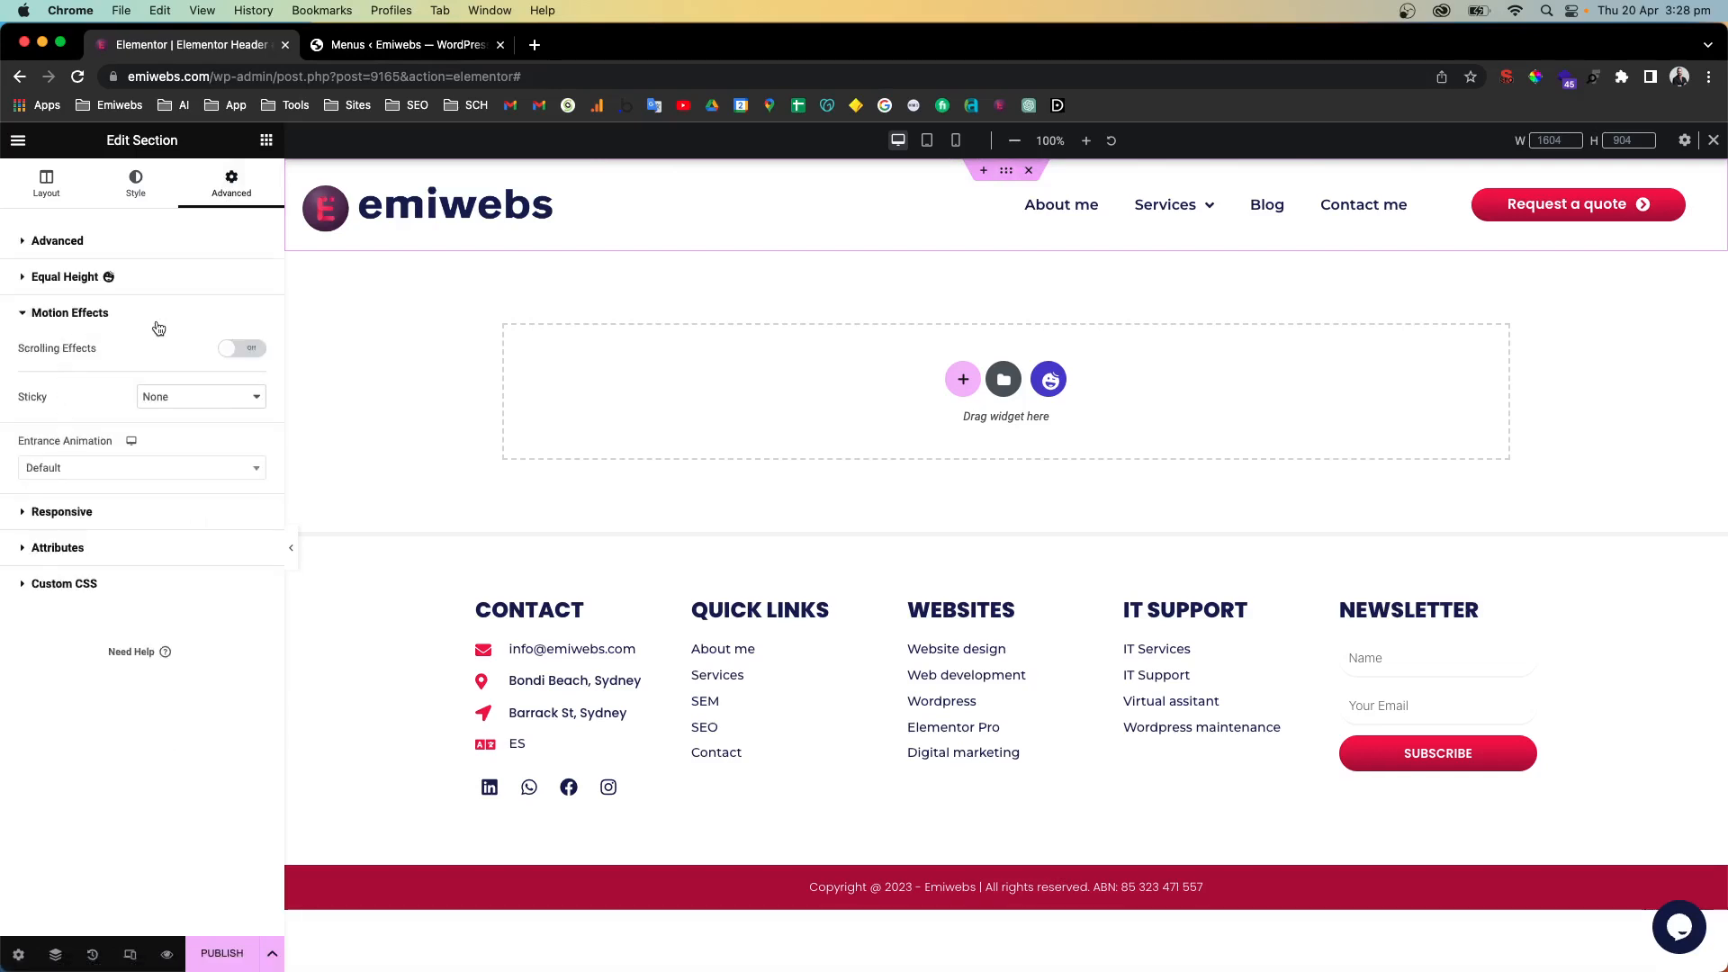
left_click(202, 401)
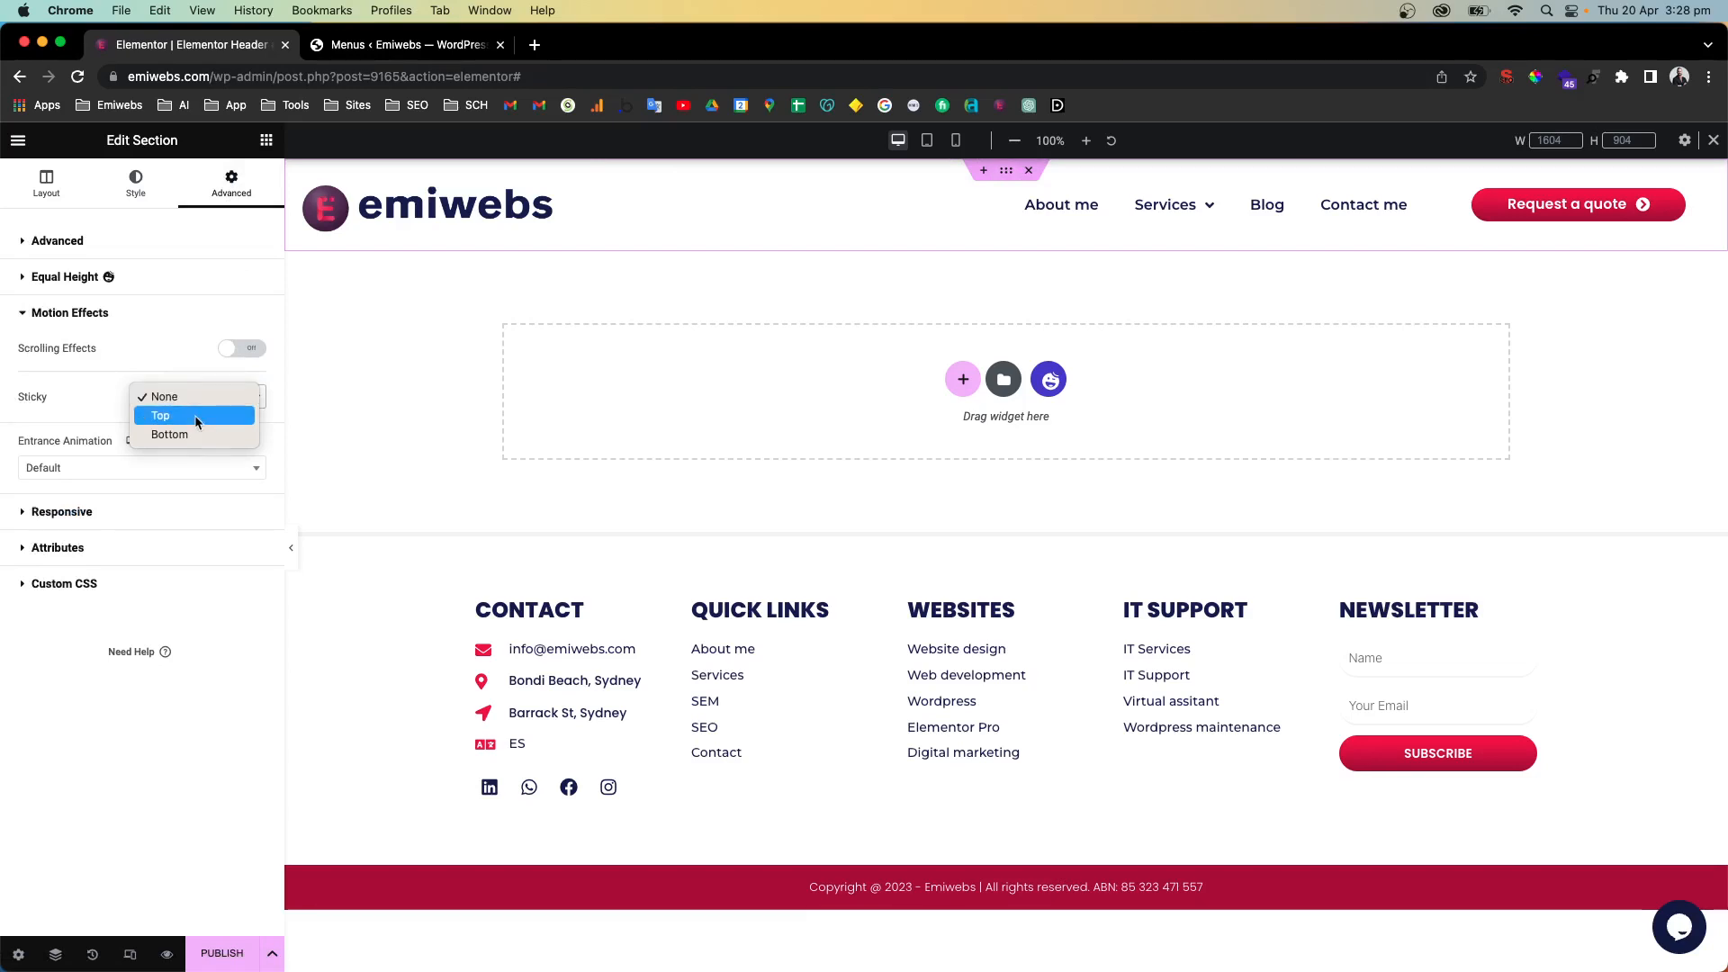
left_click(195, 421)
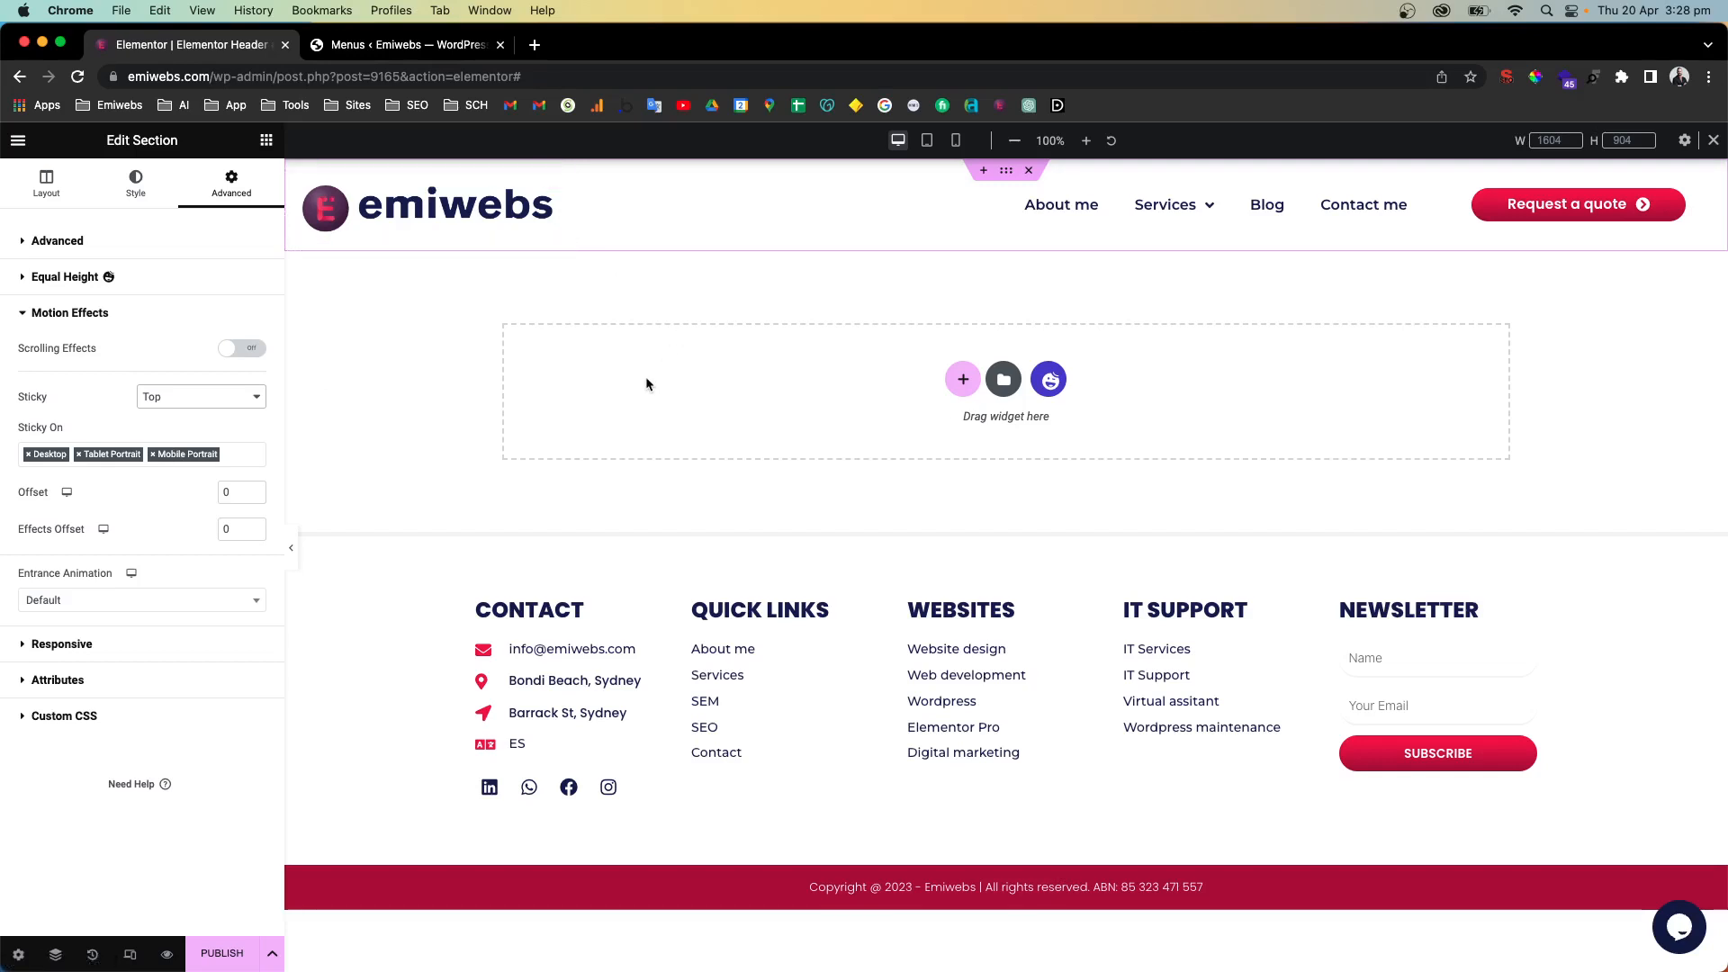
Set the header section's z-index to 100 in its advanced settings
left_click(89, 250)
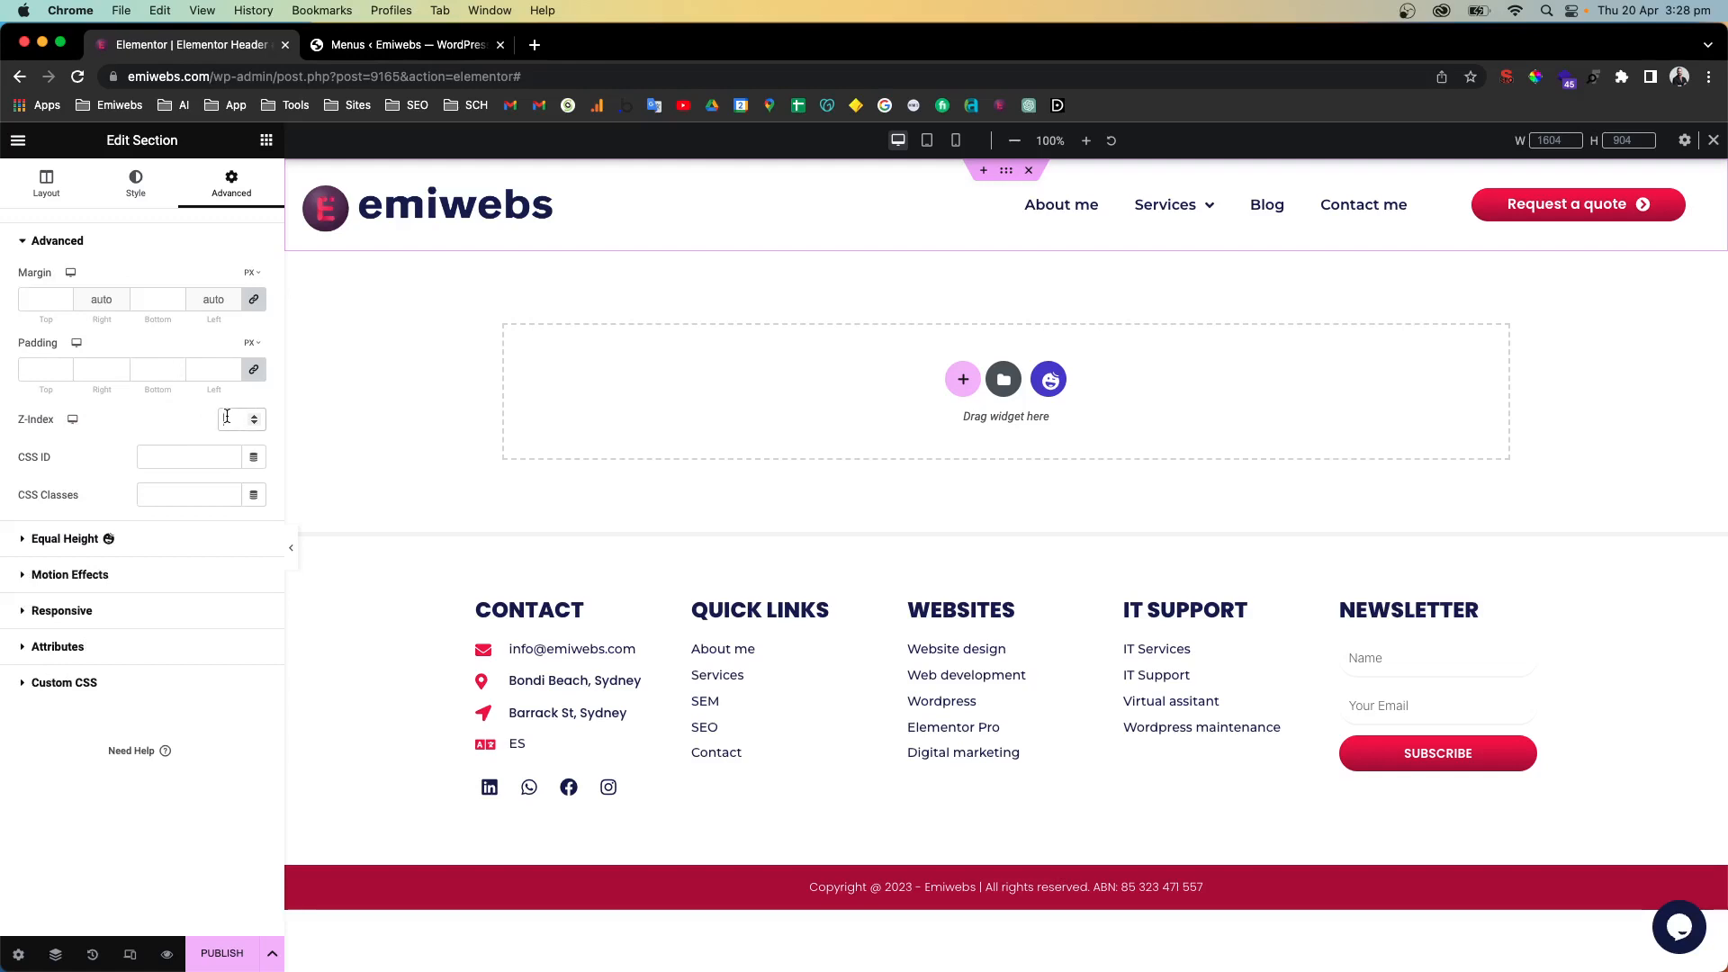
type("00")
Add a single-column section below the header with a minimum height of 680 px
left_click(963, 379)
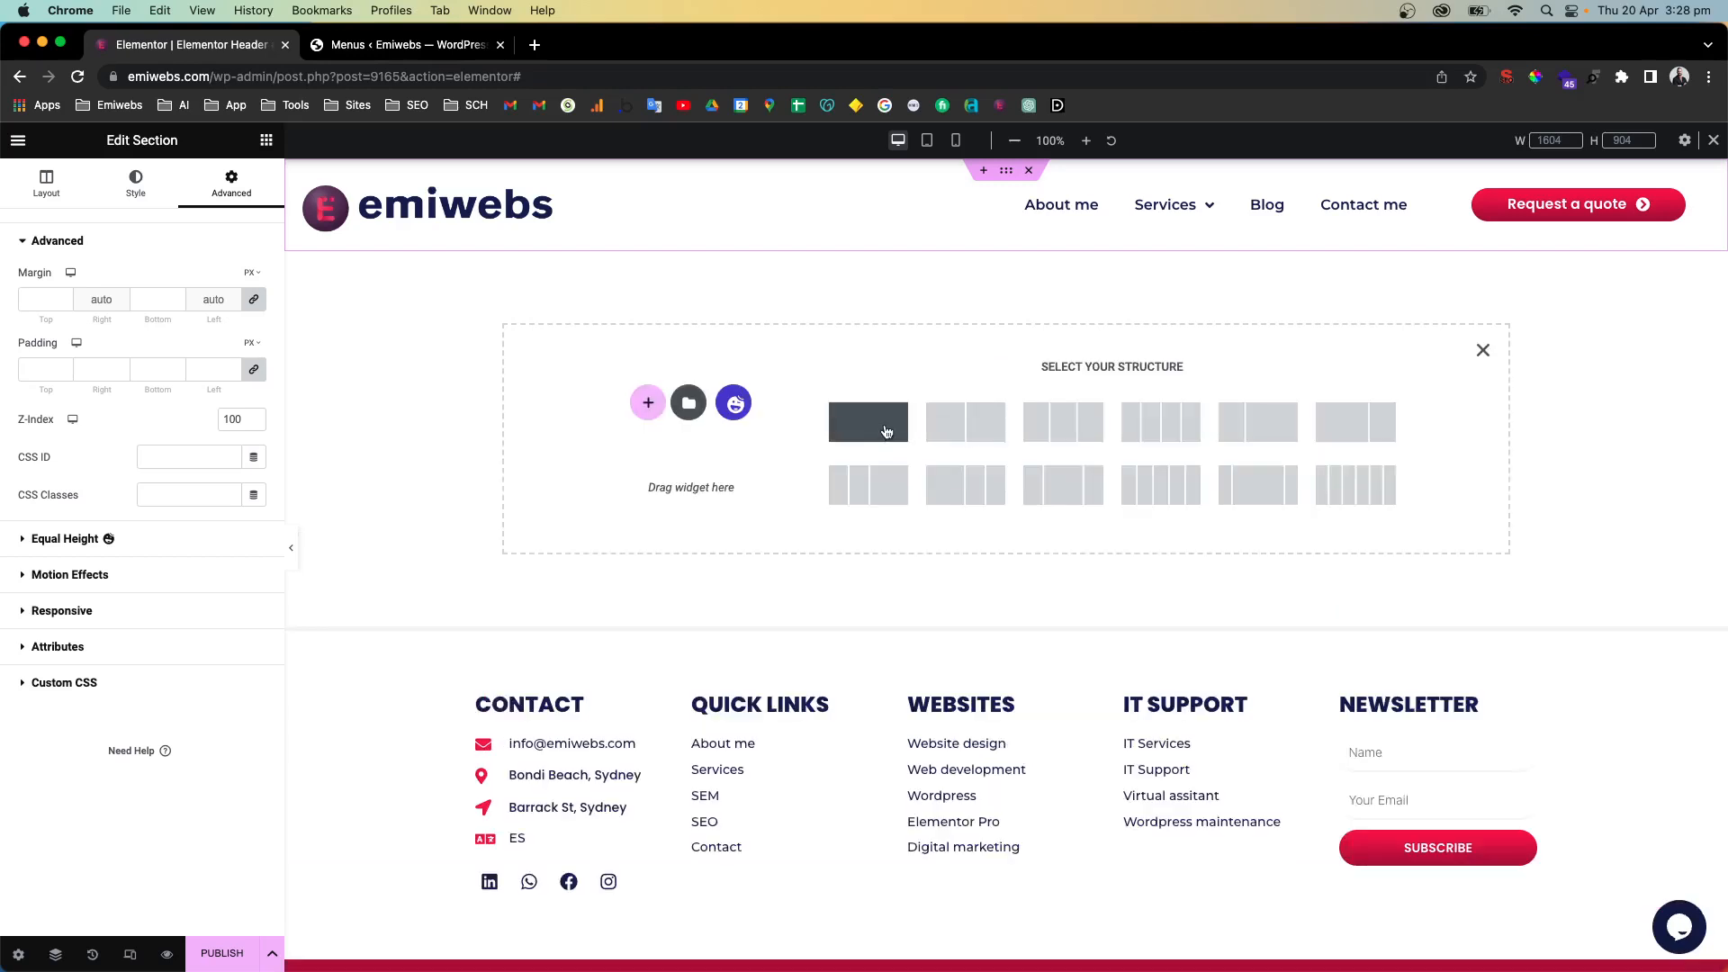
left_click(875, 423)
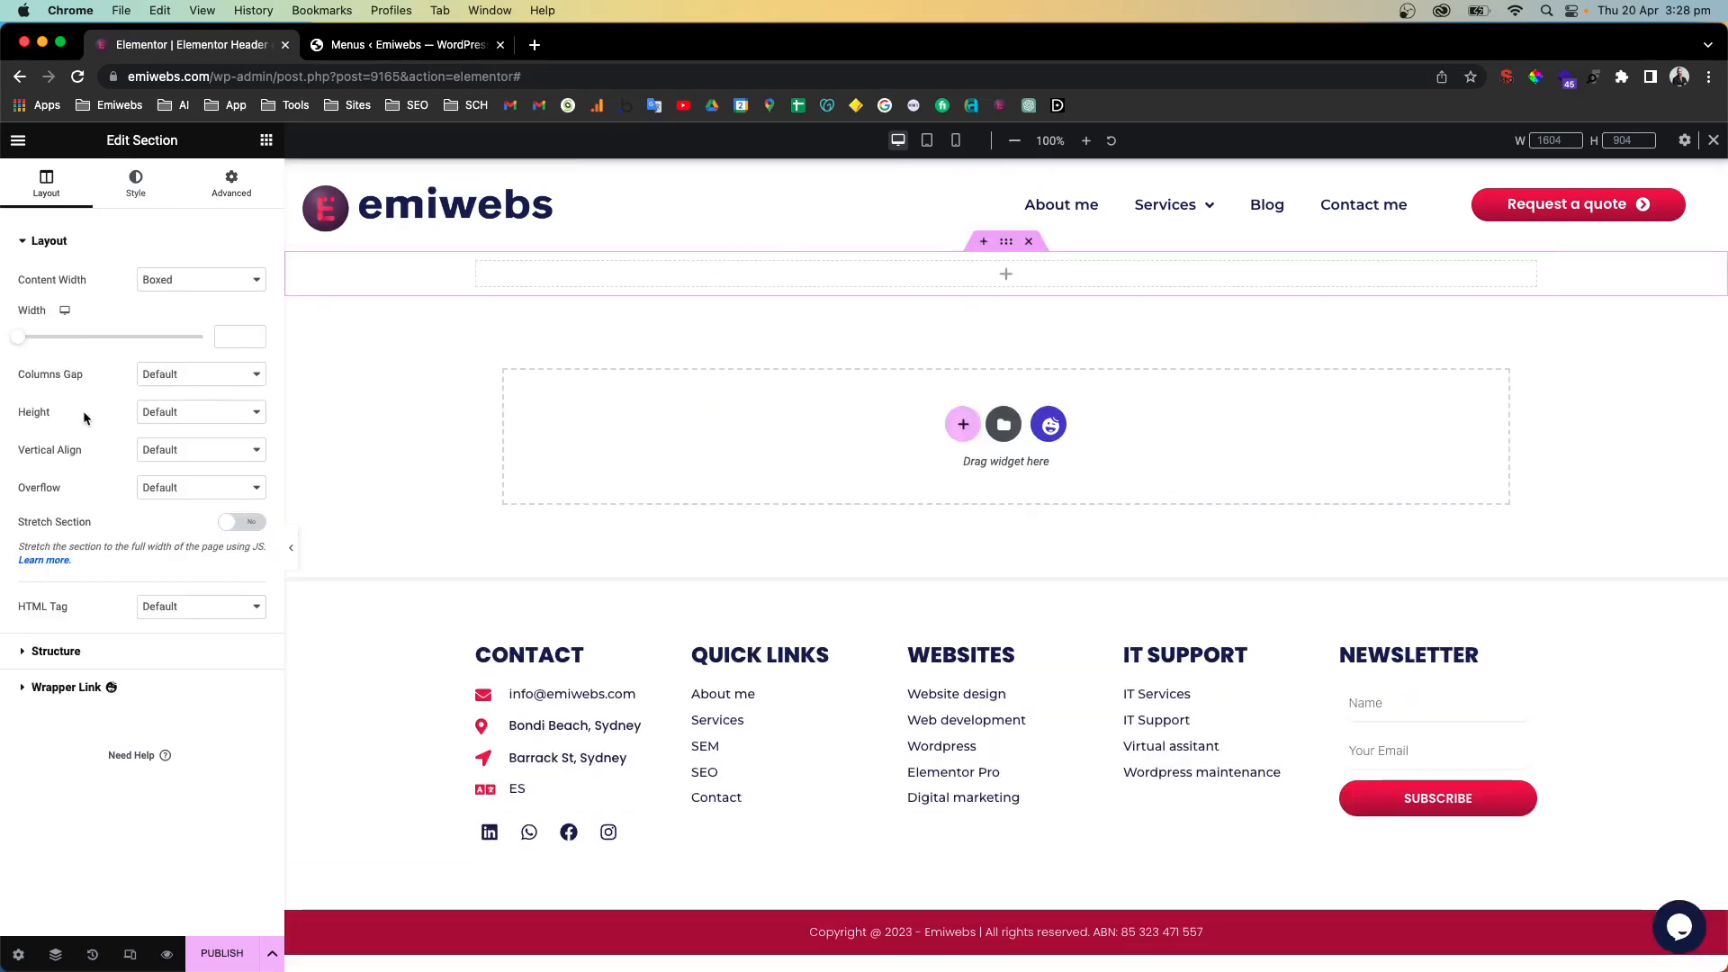
left_click(173, 412)
left_click(176, 447)
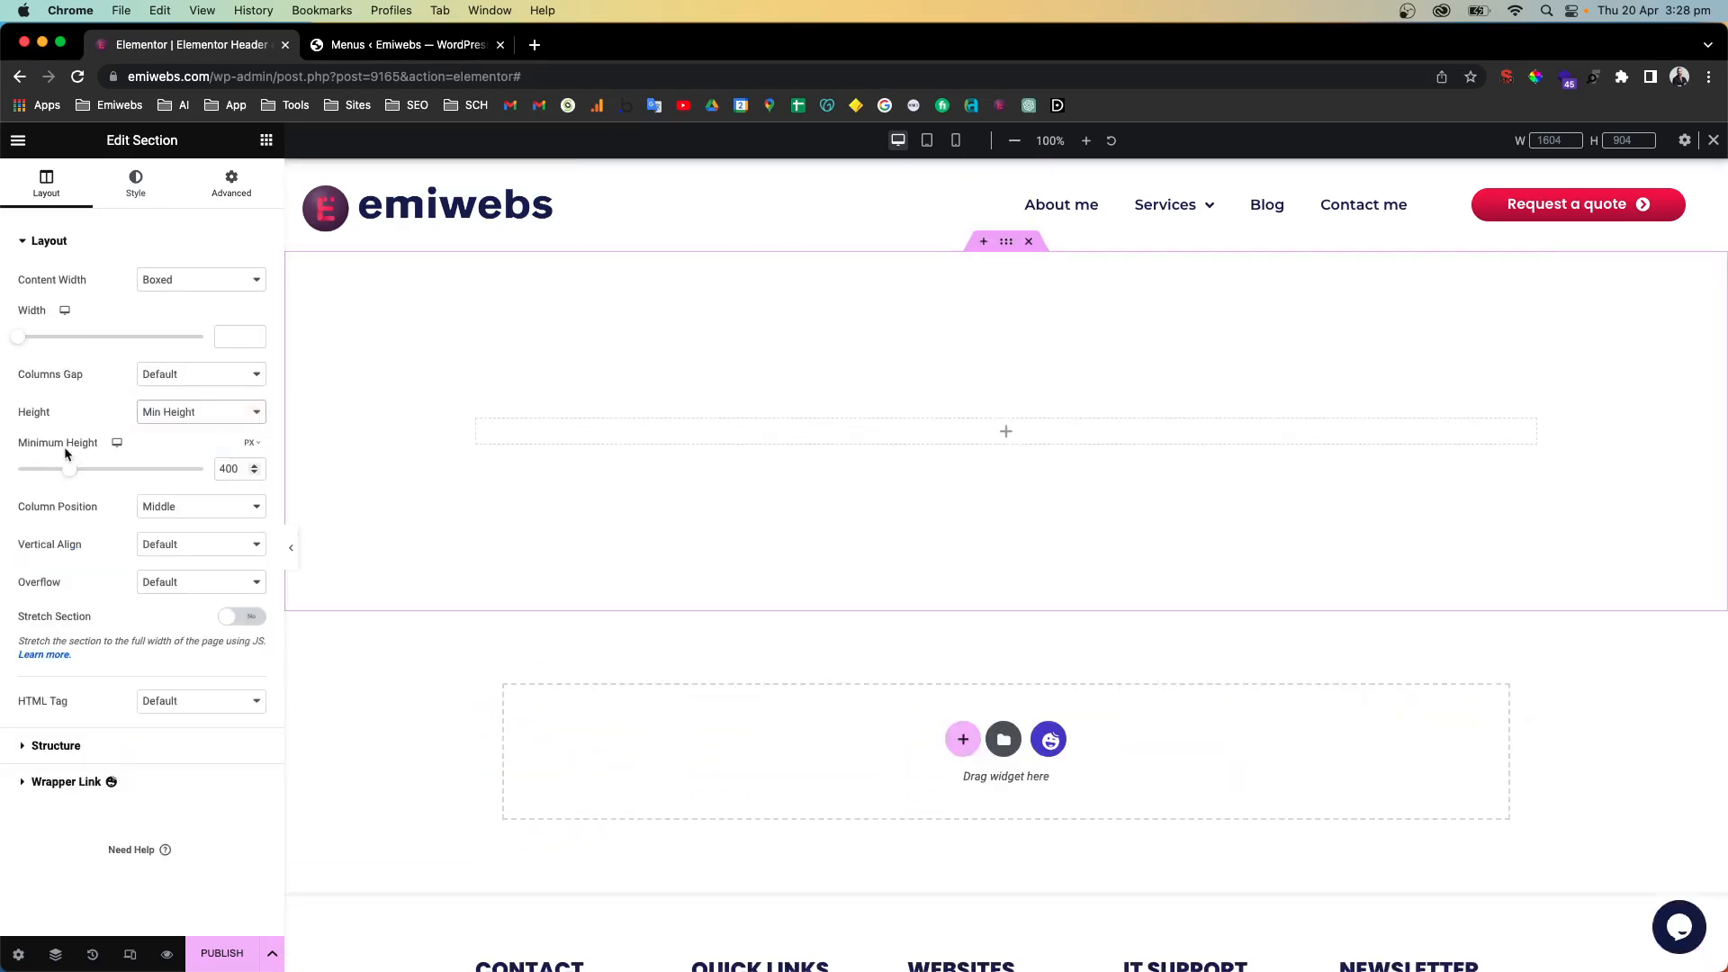
left_click_drag(56, 464, 108, 469)
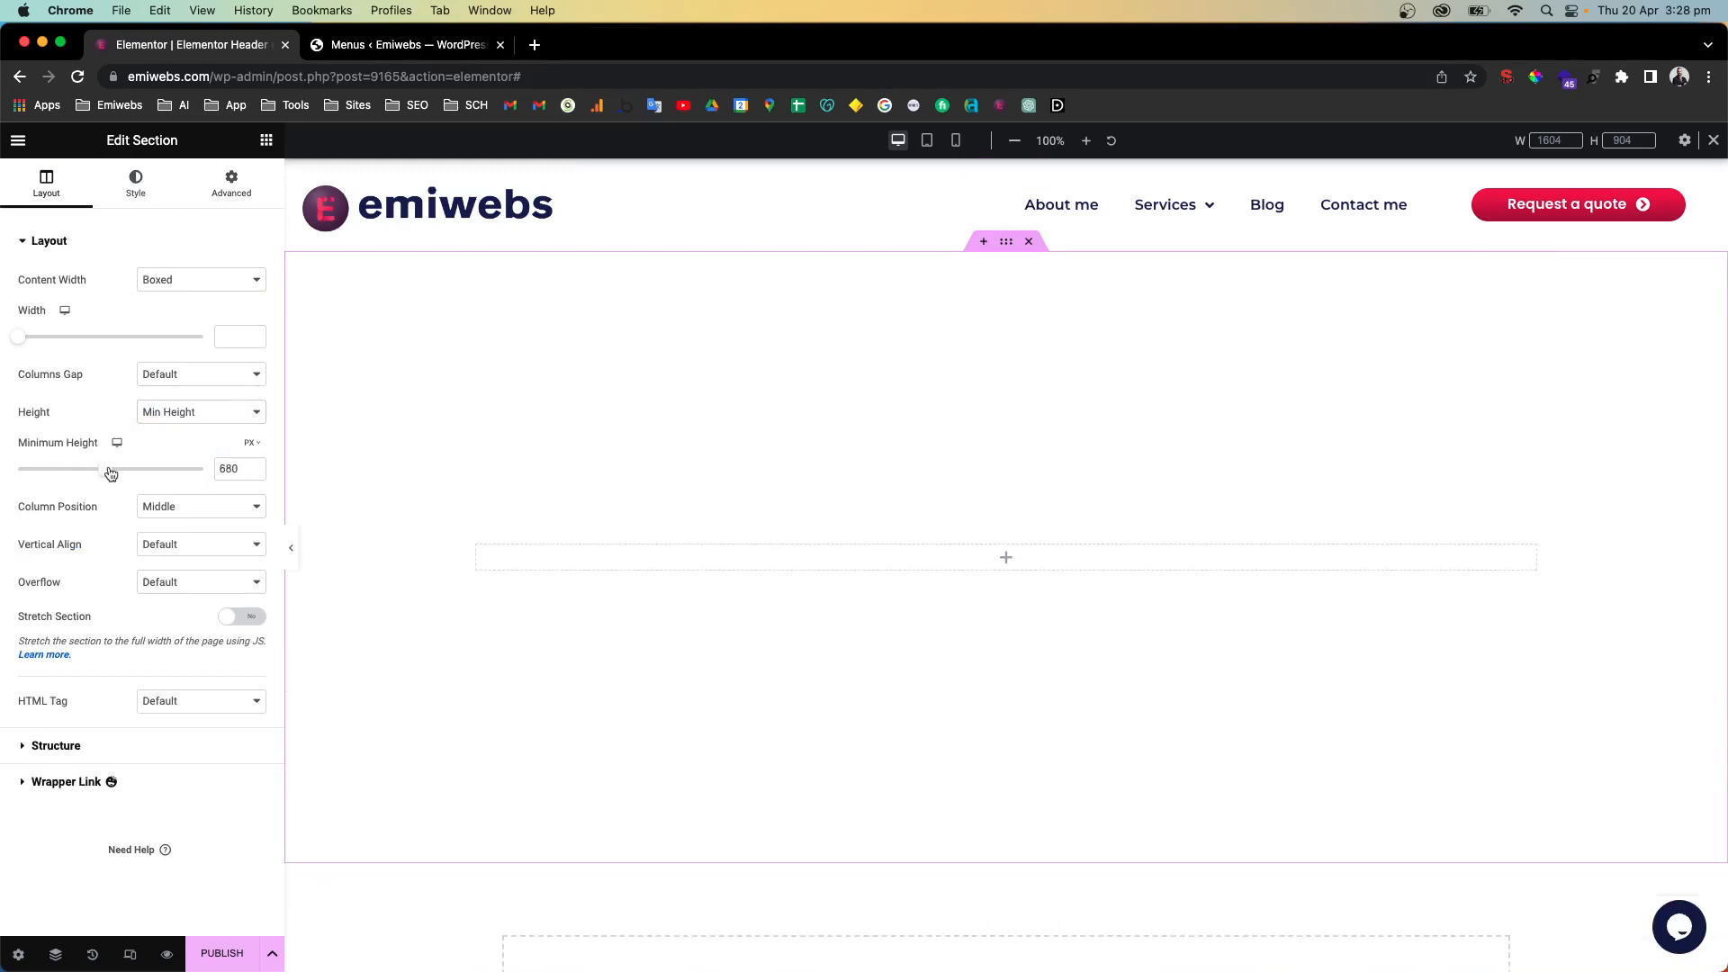
Give the new section a classic background in the red global colour
left_click(135, 193)
left_click(181, 317)
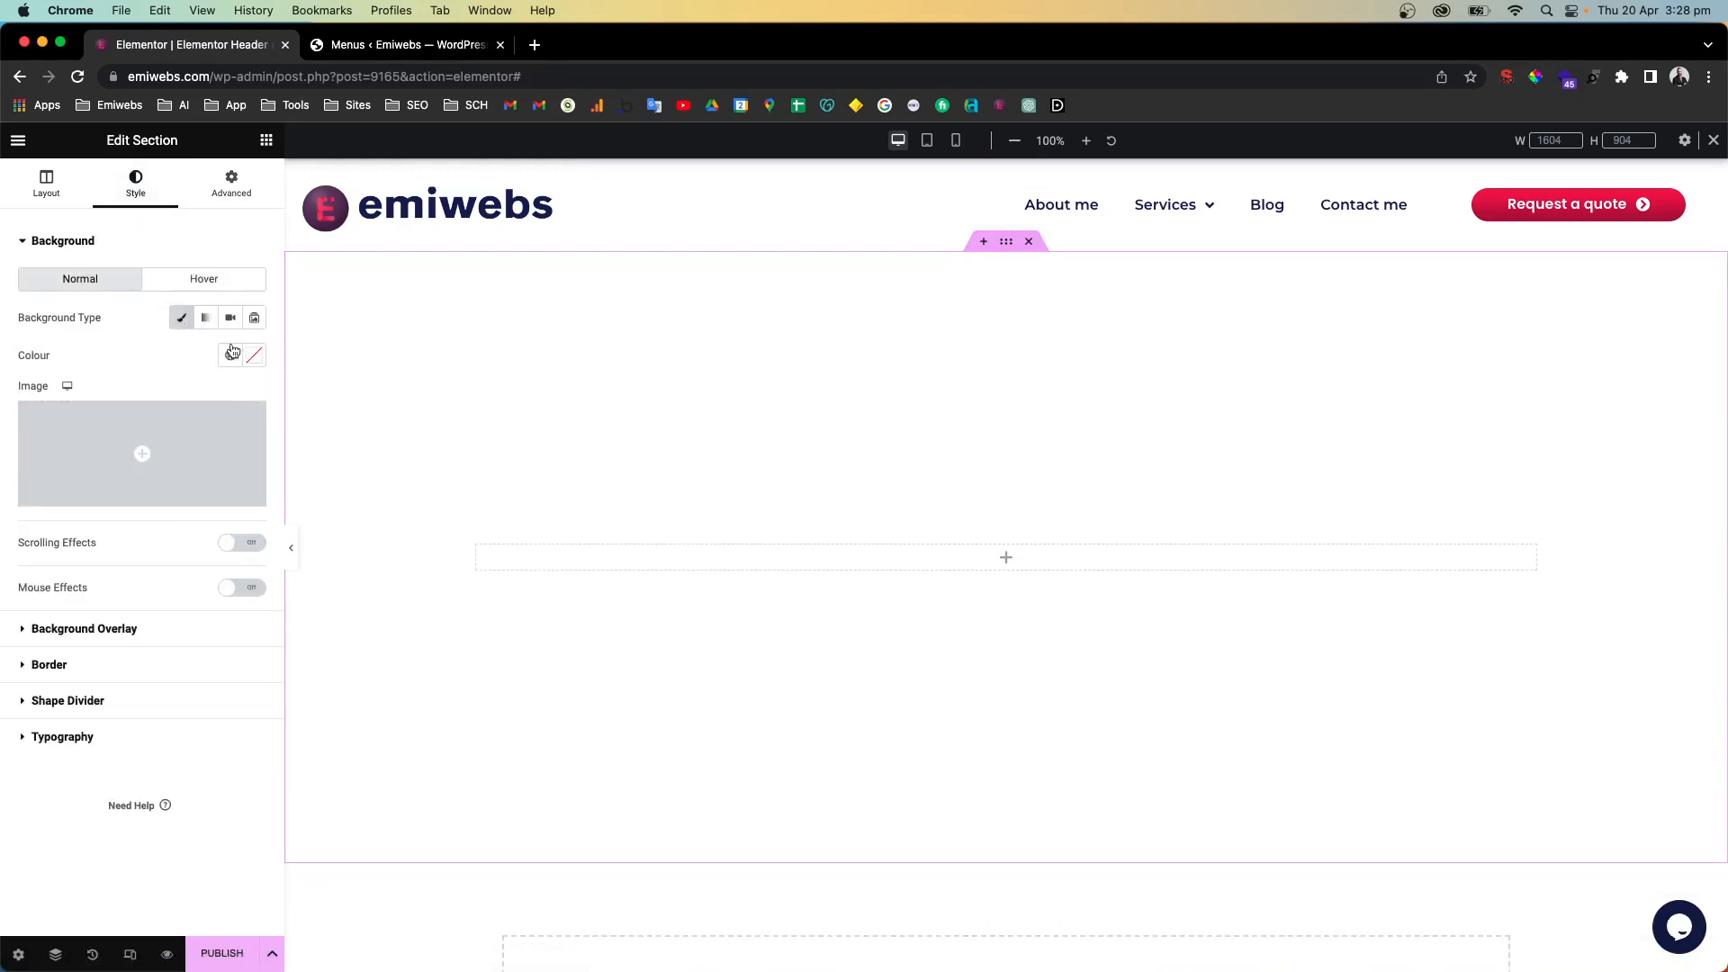
left_click(230, 354)
left_click(100, 439)
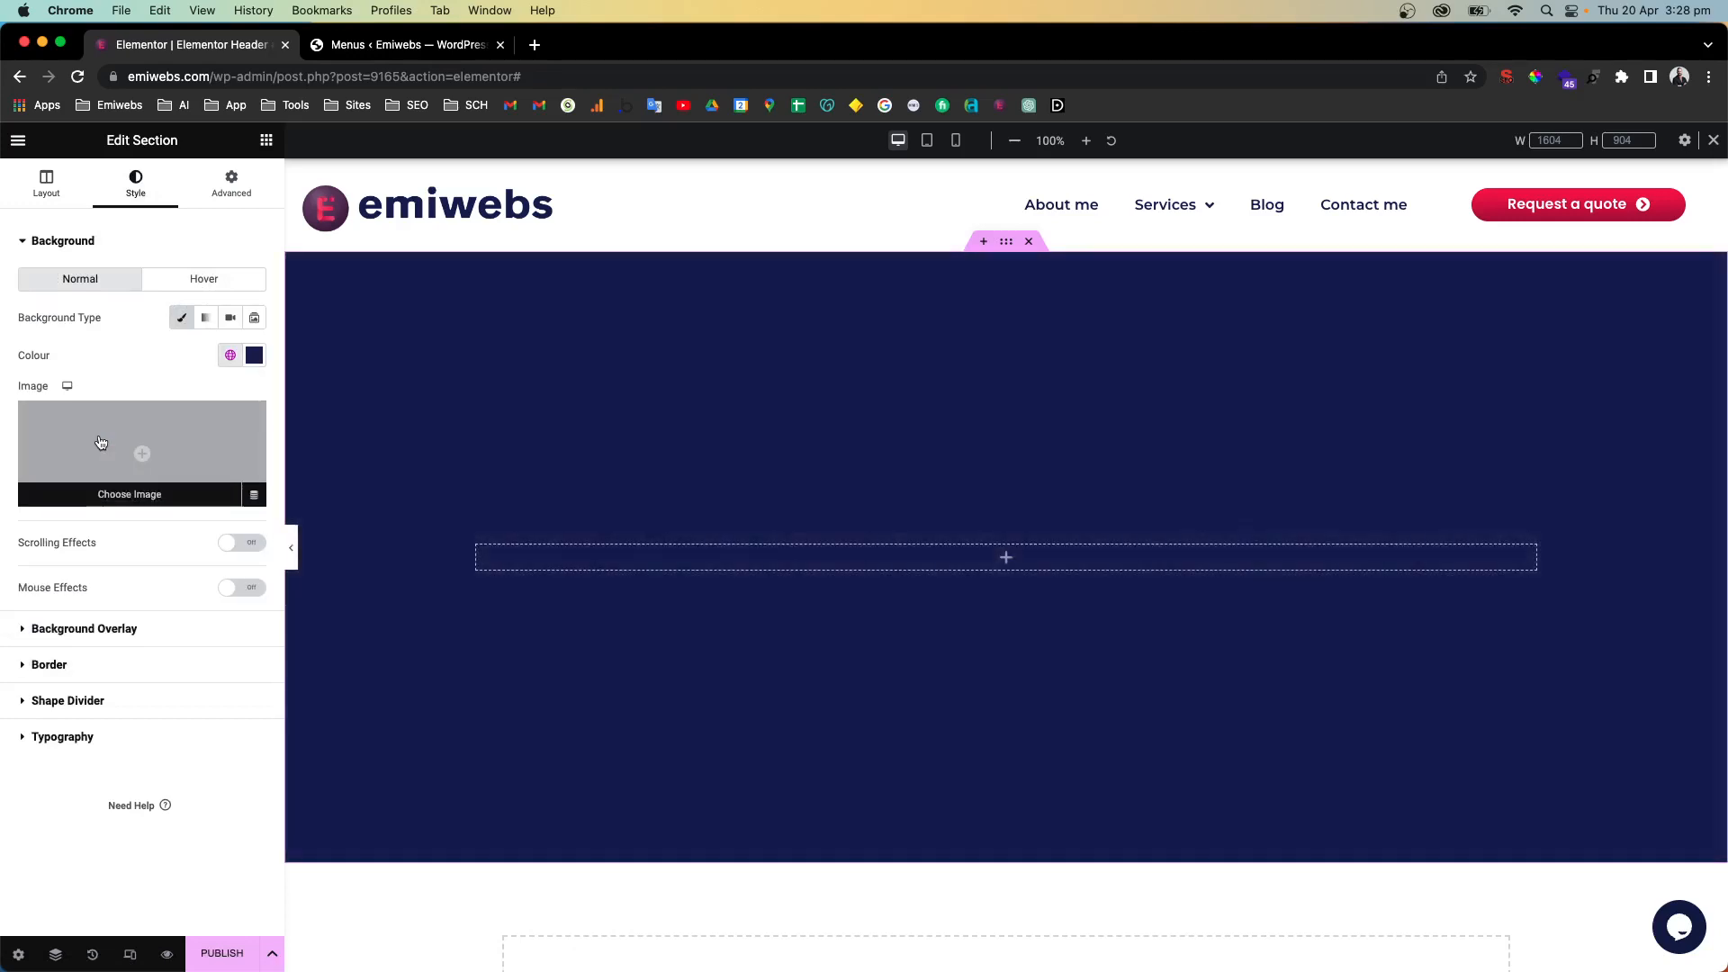
left_click(230, 355)
scroll(126, 504, "down", 5)
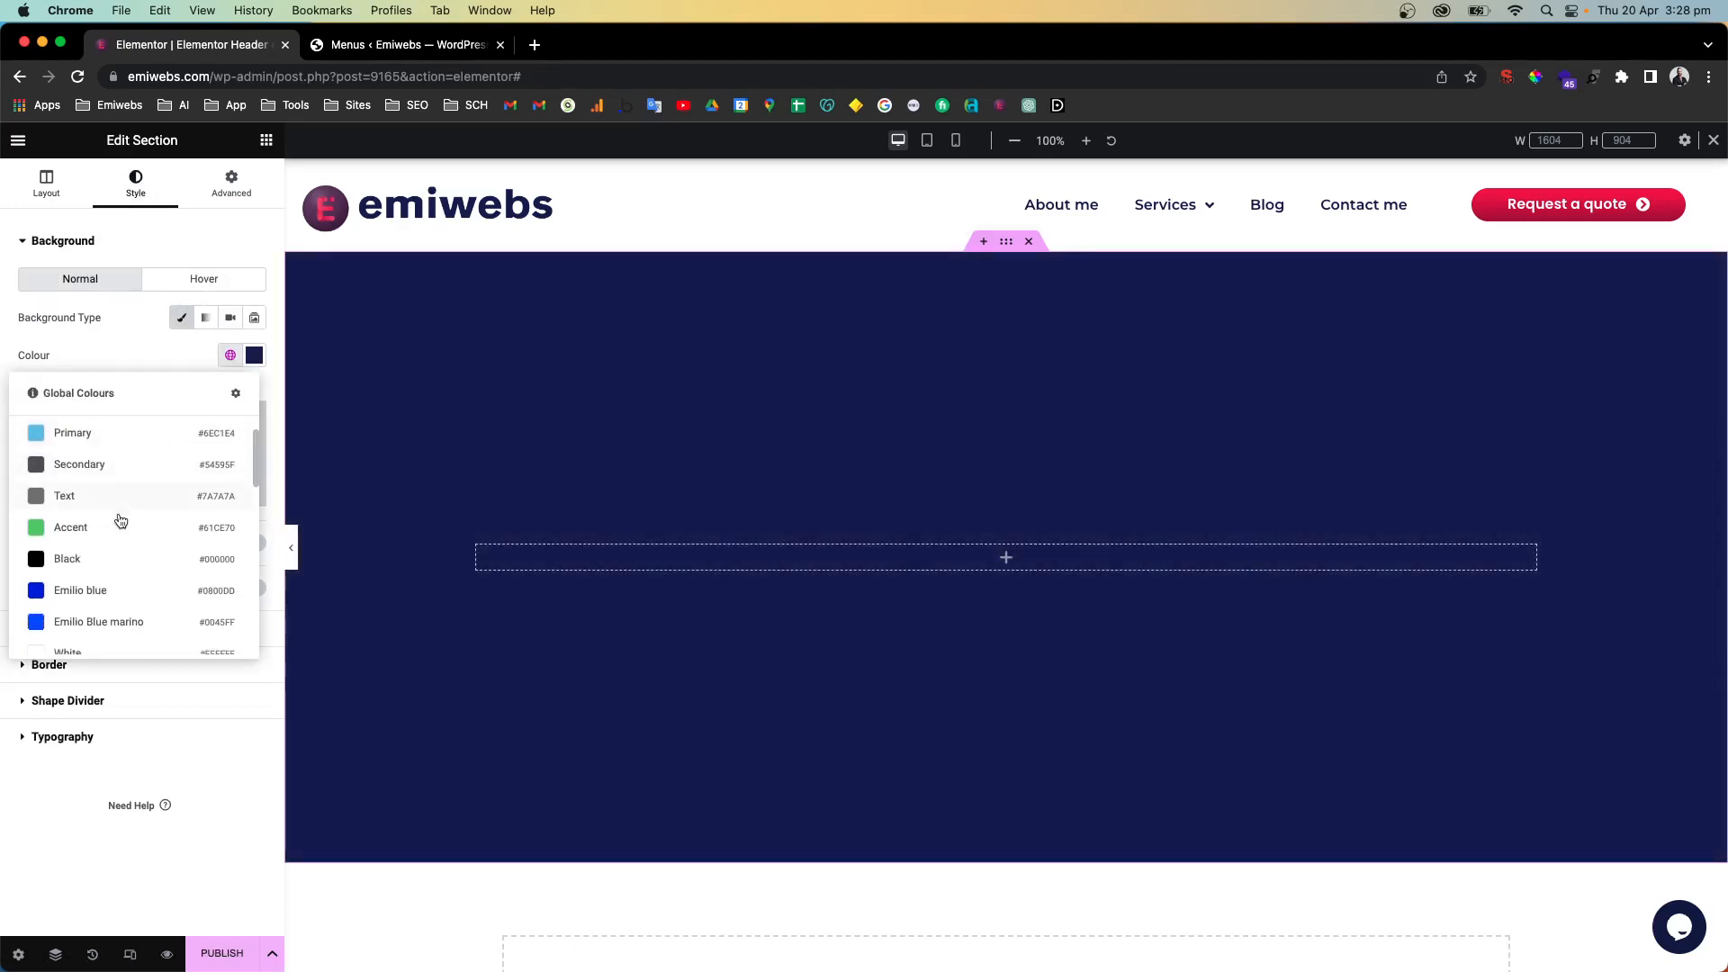
left_click(140, 467)
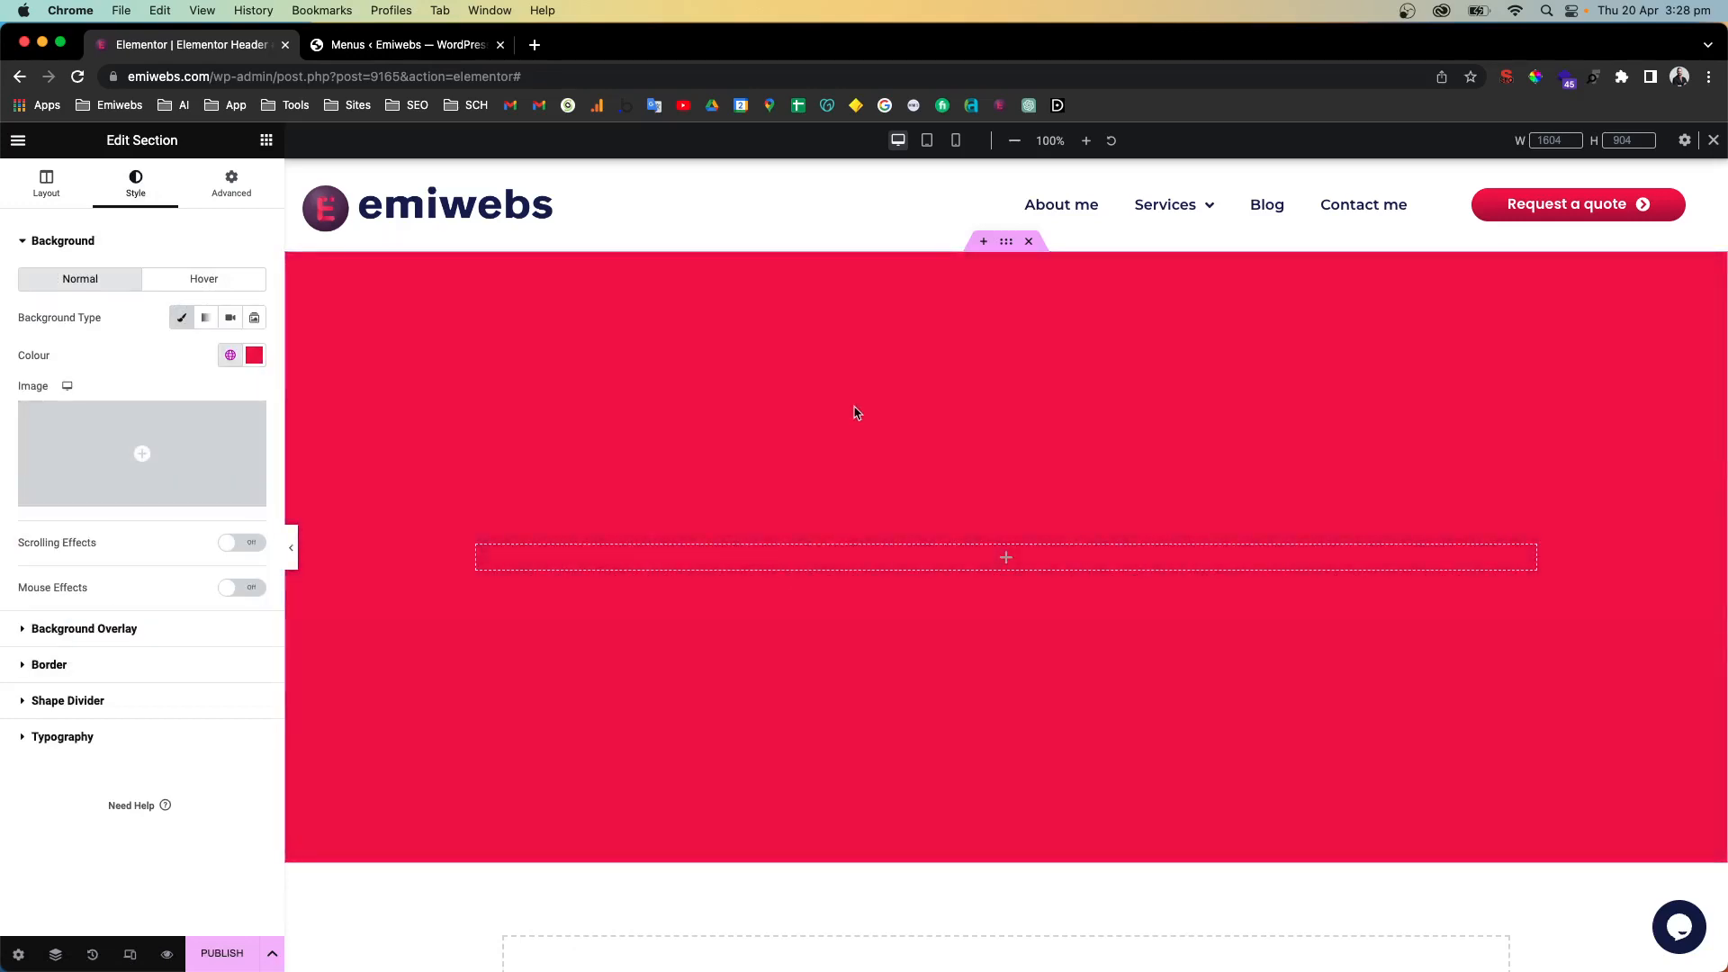
Examine how the sticky header displays over the red section and check the header section's z-index
scroll(853, 420, "down", 3)
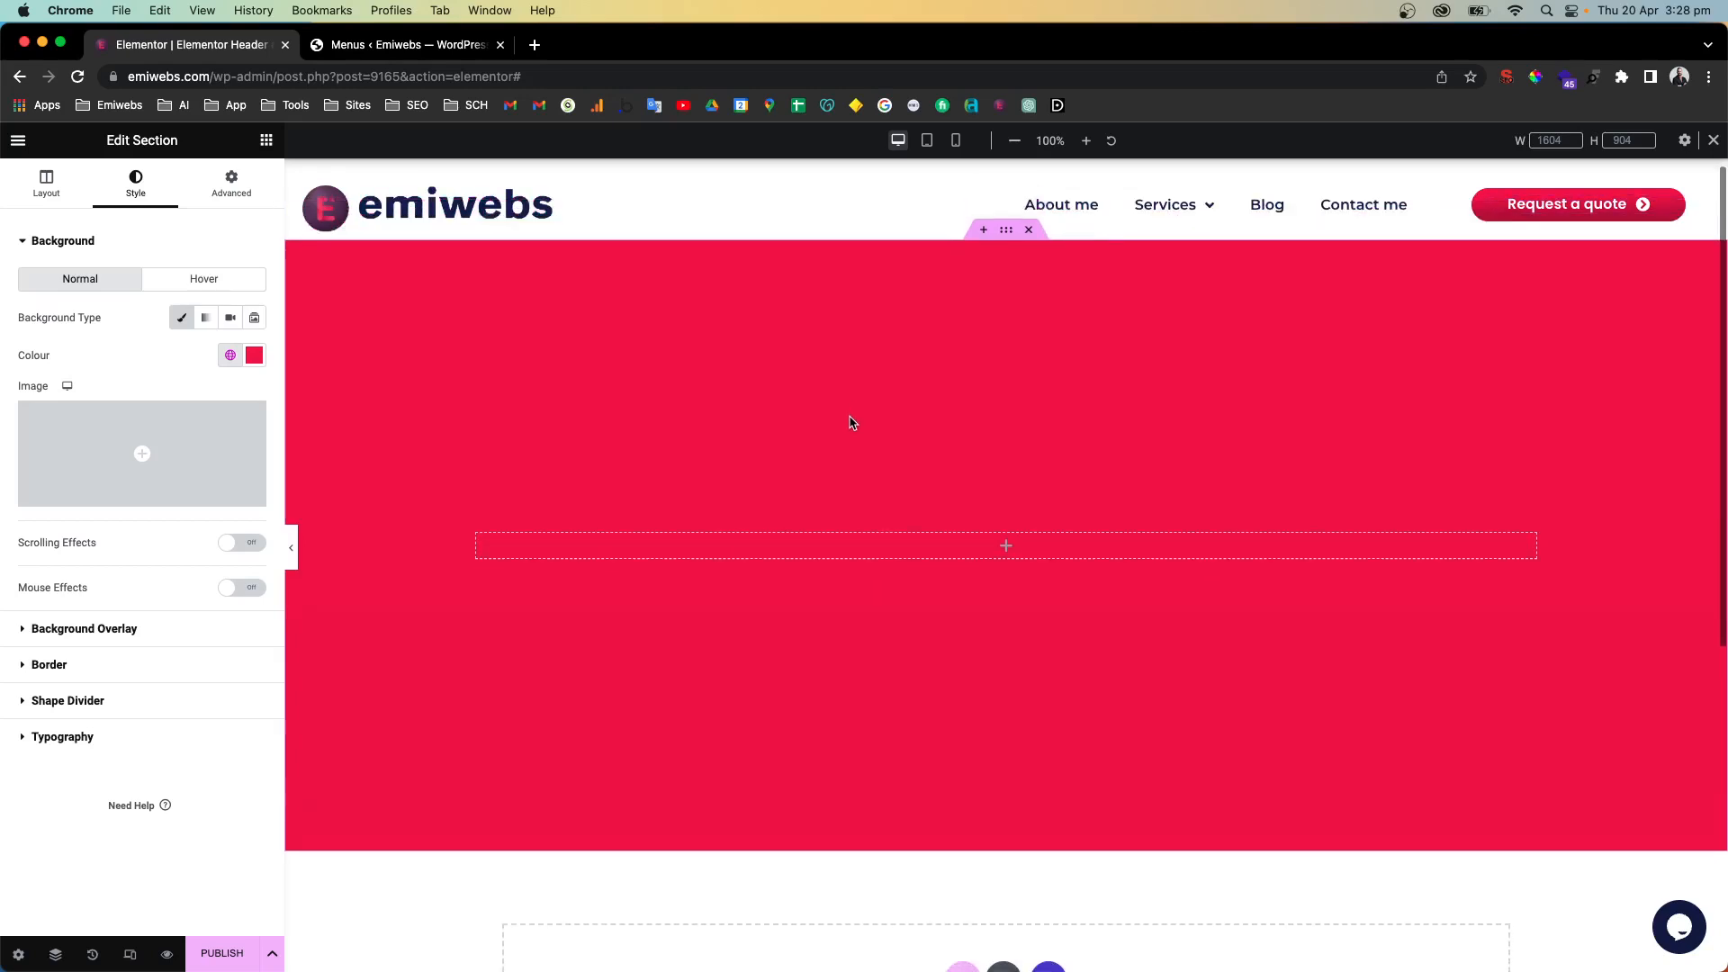
scroll(852, 420, "up", 3)
scroll(852, 420, "down", 3)
scroll(852, 423, "up", 3)
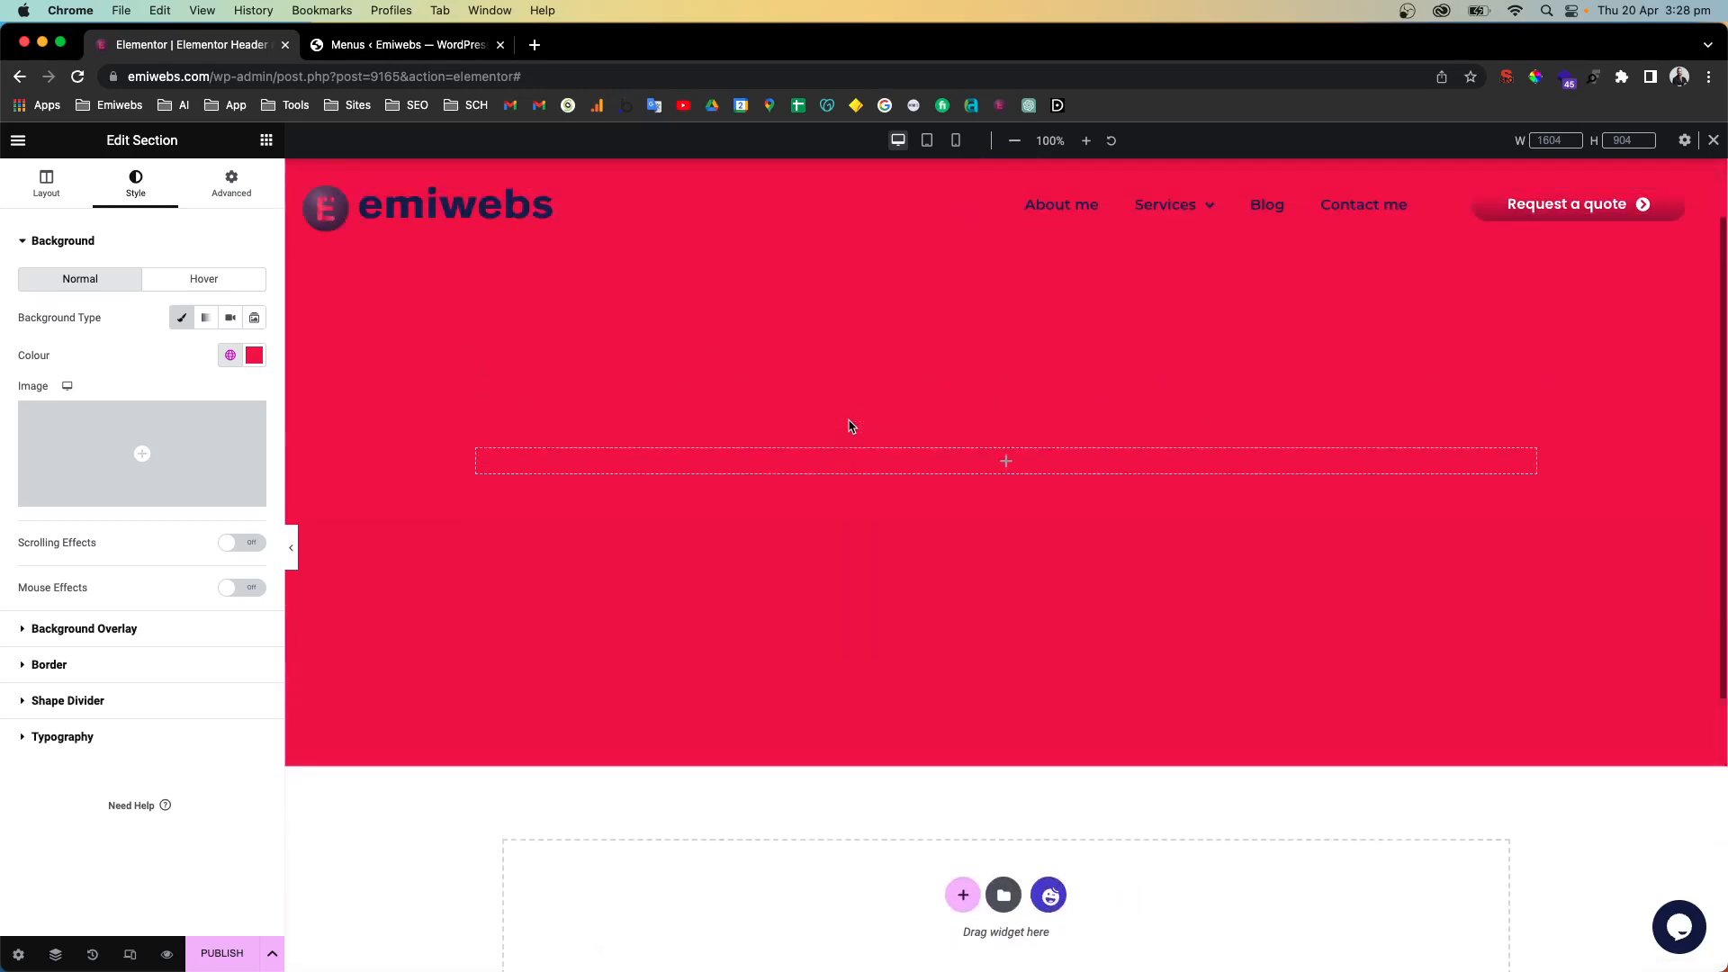
scroll(852, 426, "down", 5)
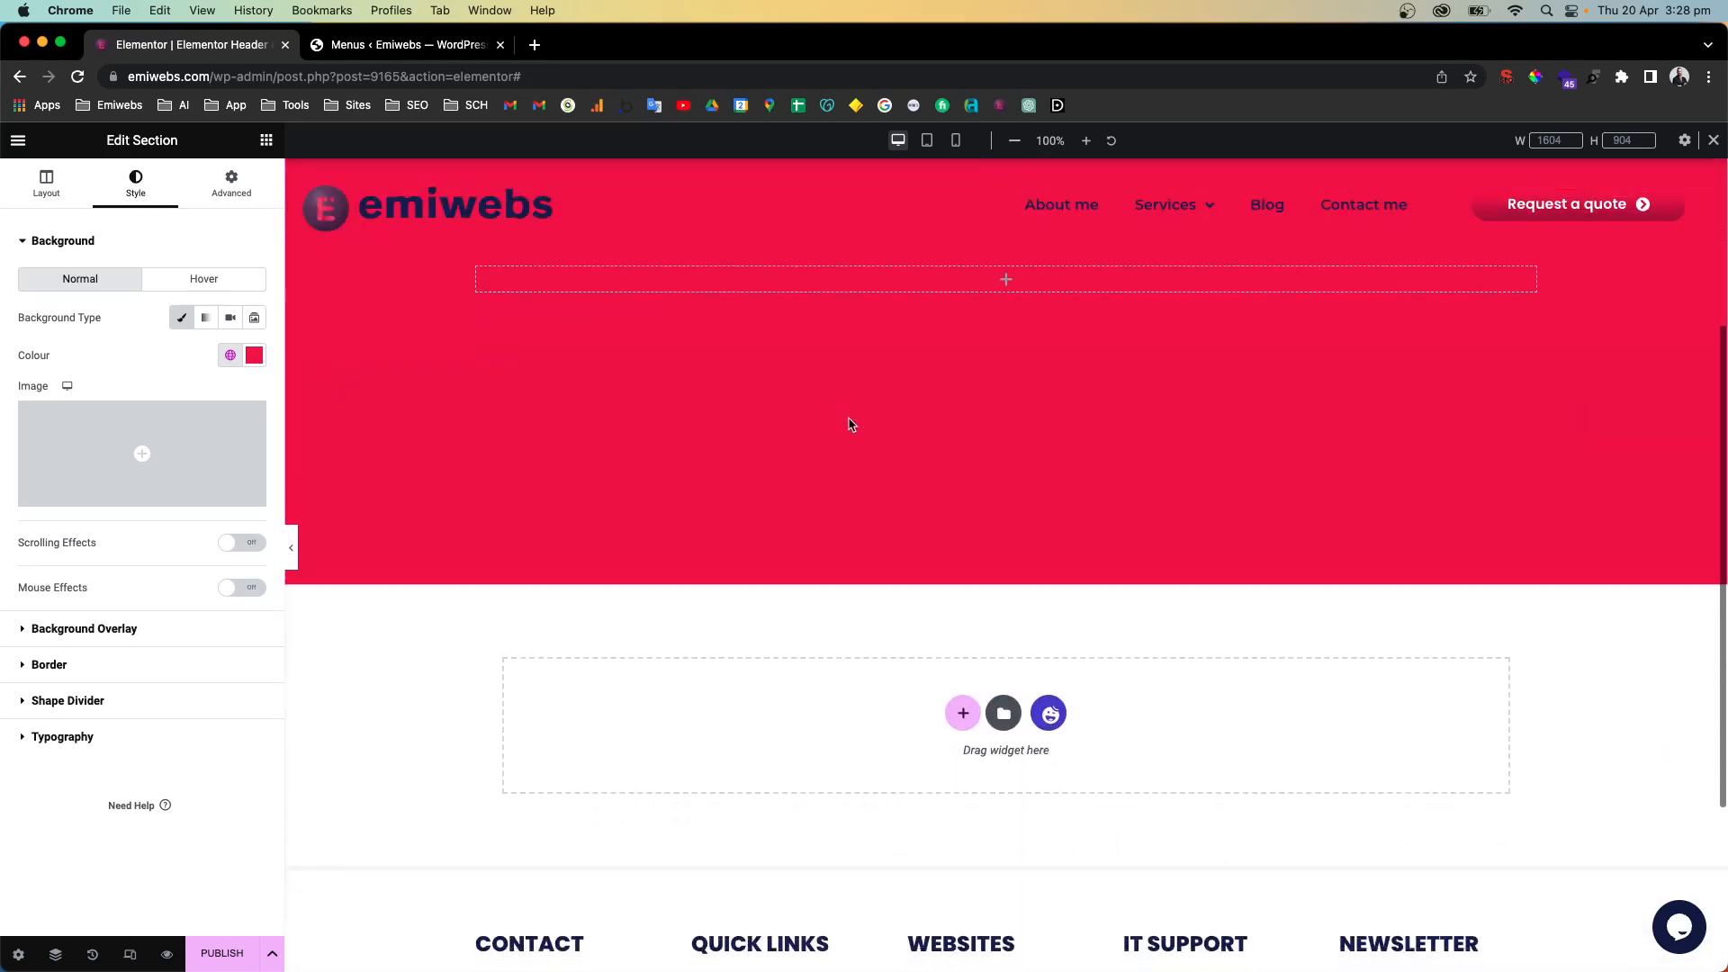
scroll(853, 426, "up", 5)
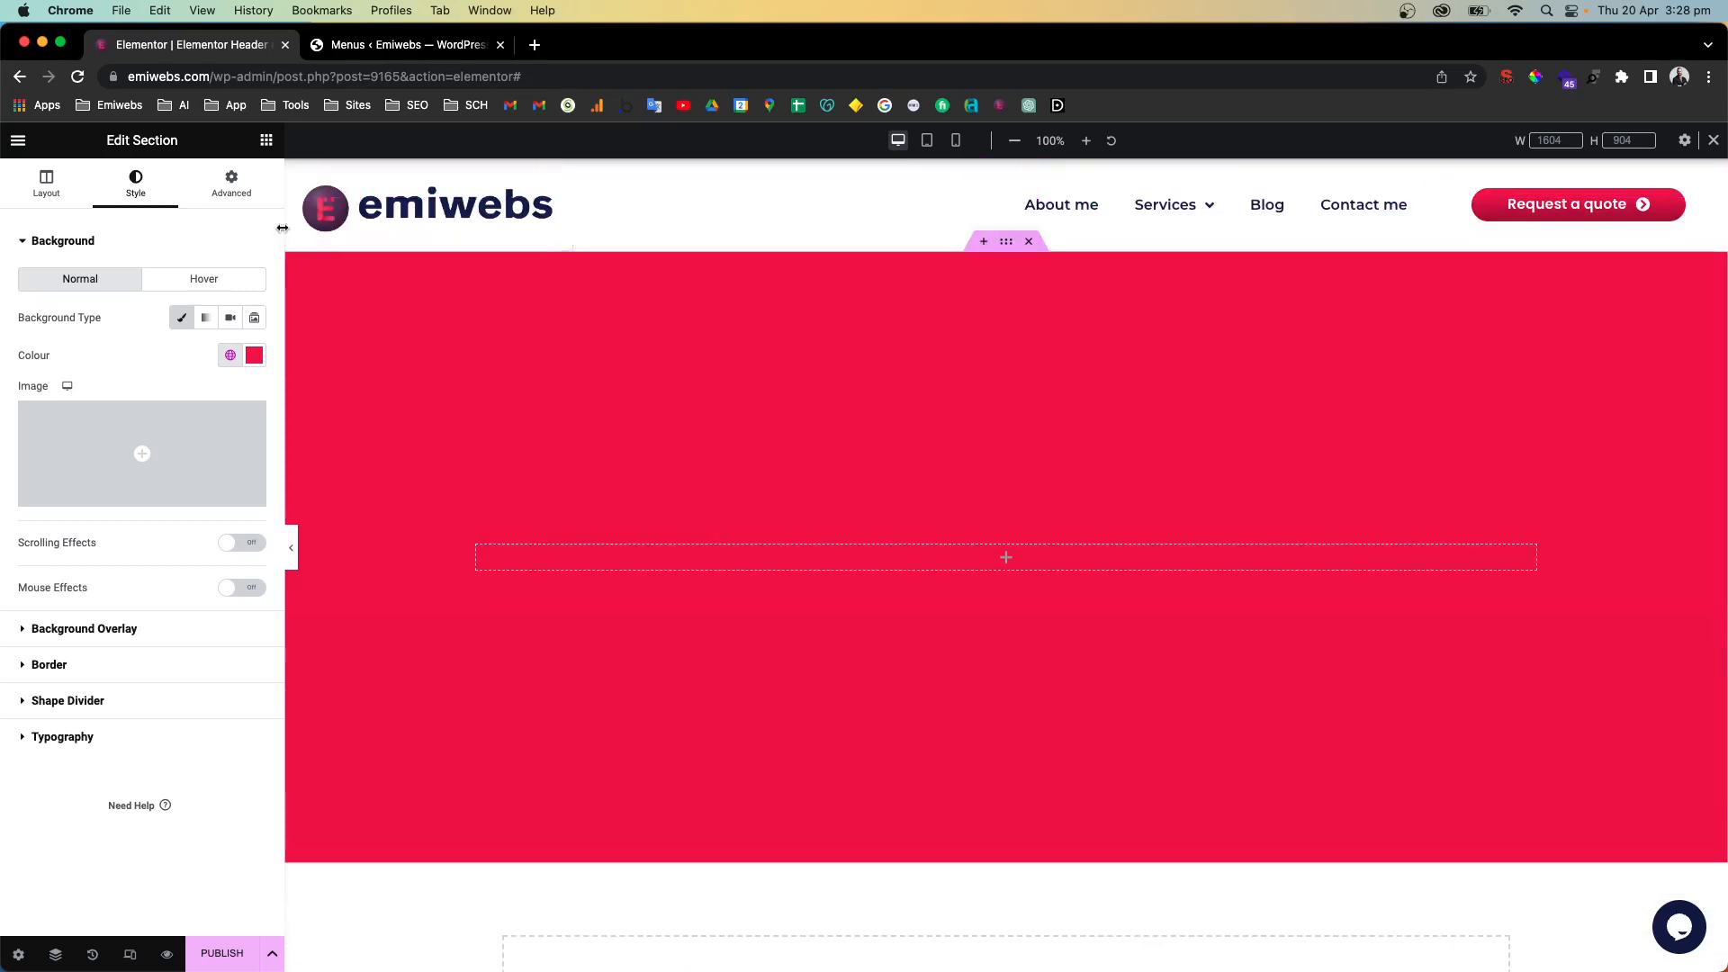
left_click(1007, 172)
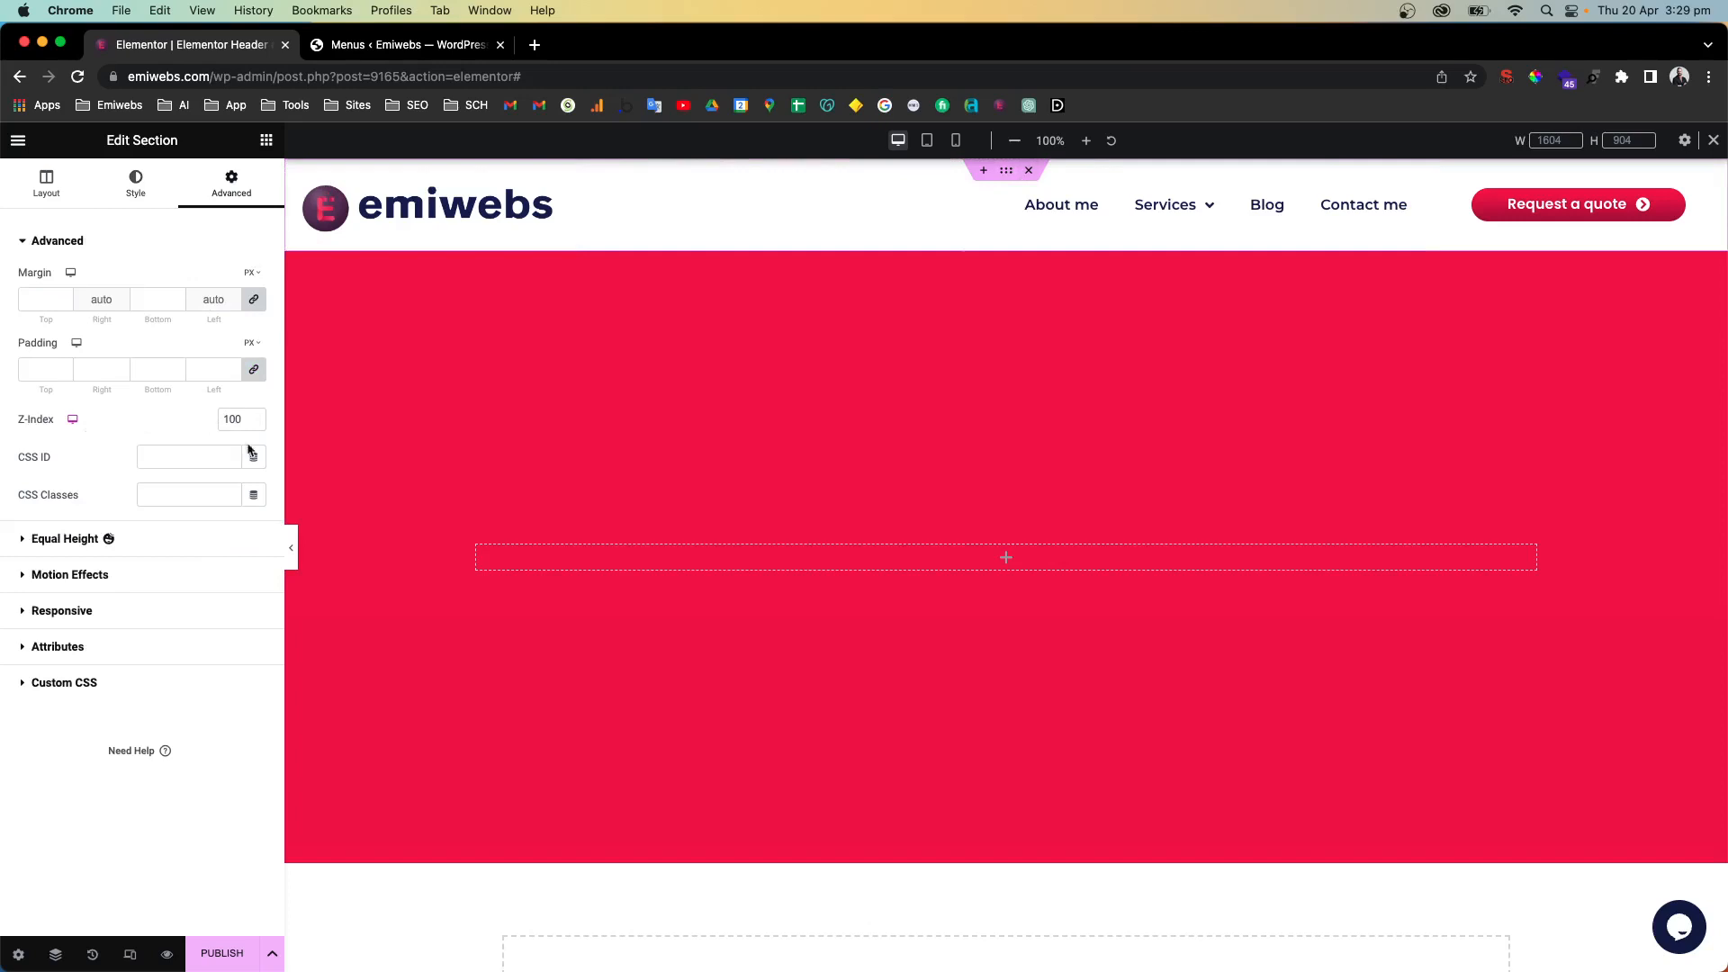
scroll(1006, 323, "down", 3)
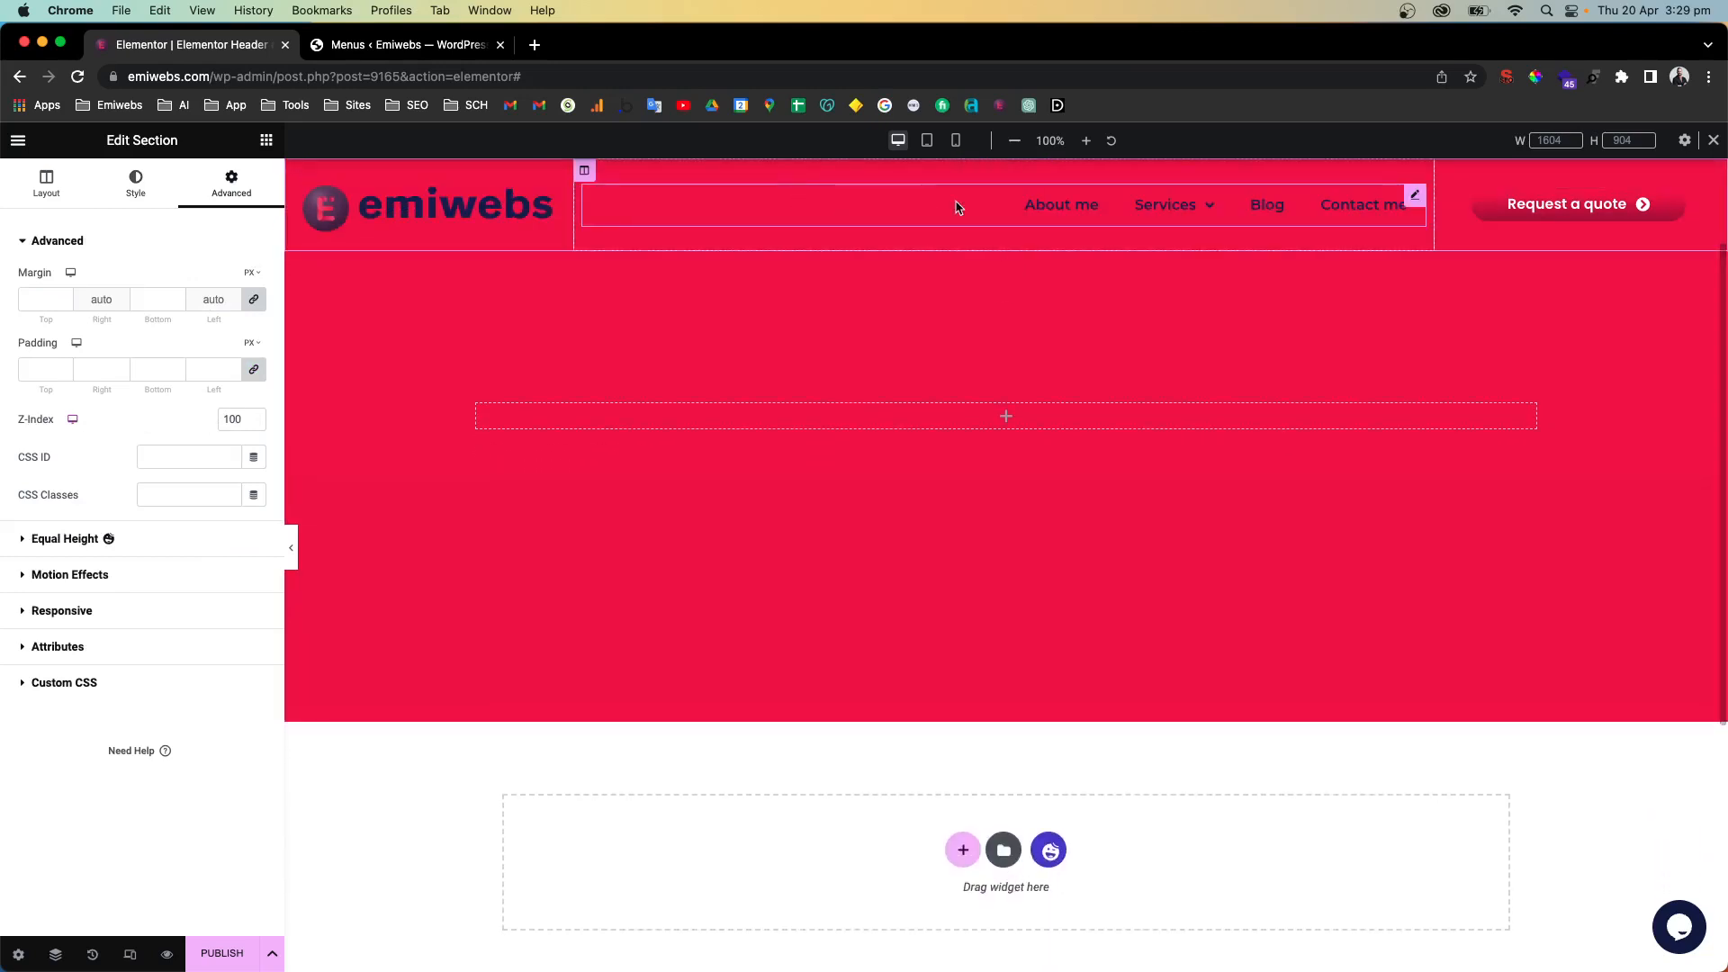
scroll(956, 204, "up", 3)
scroll(892, 274, "down", 4)
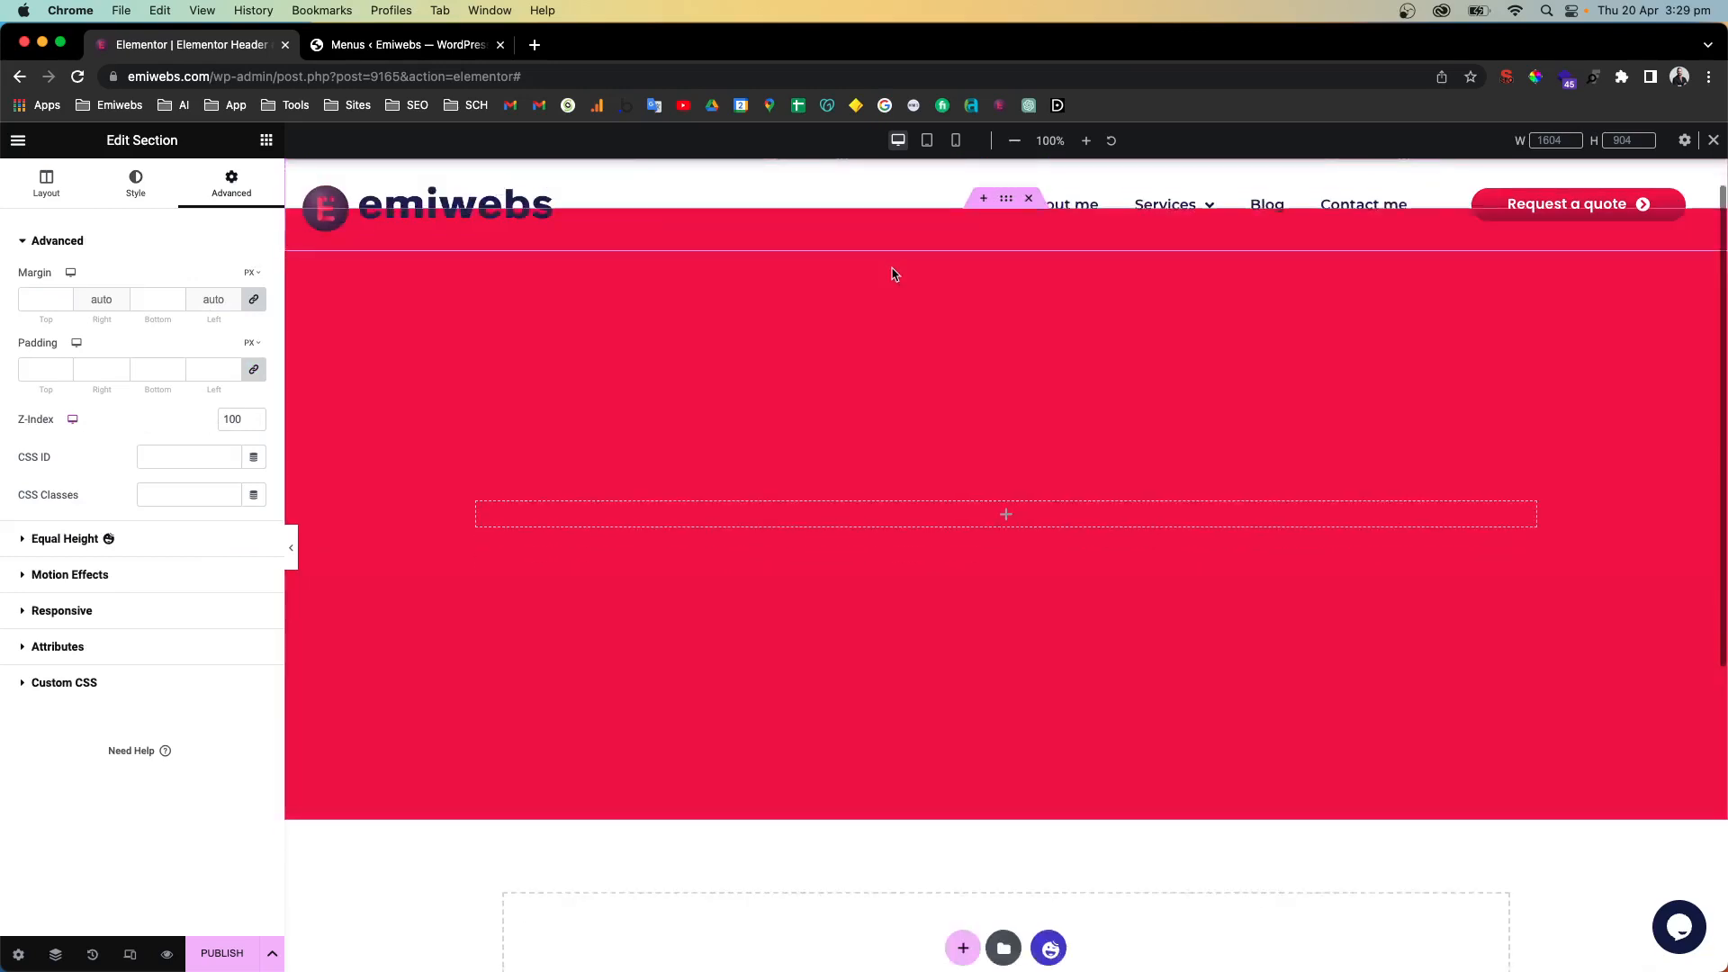
scroll(892, 274, "up", 4)
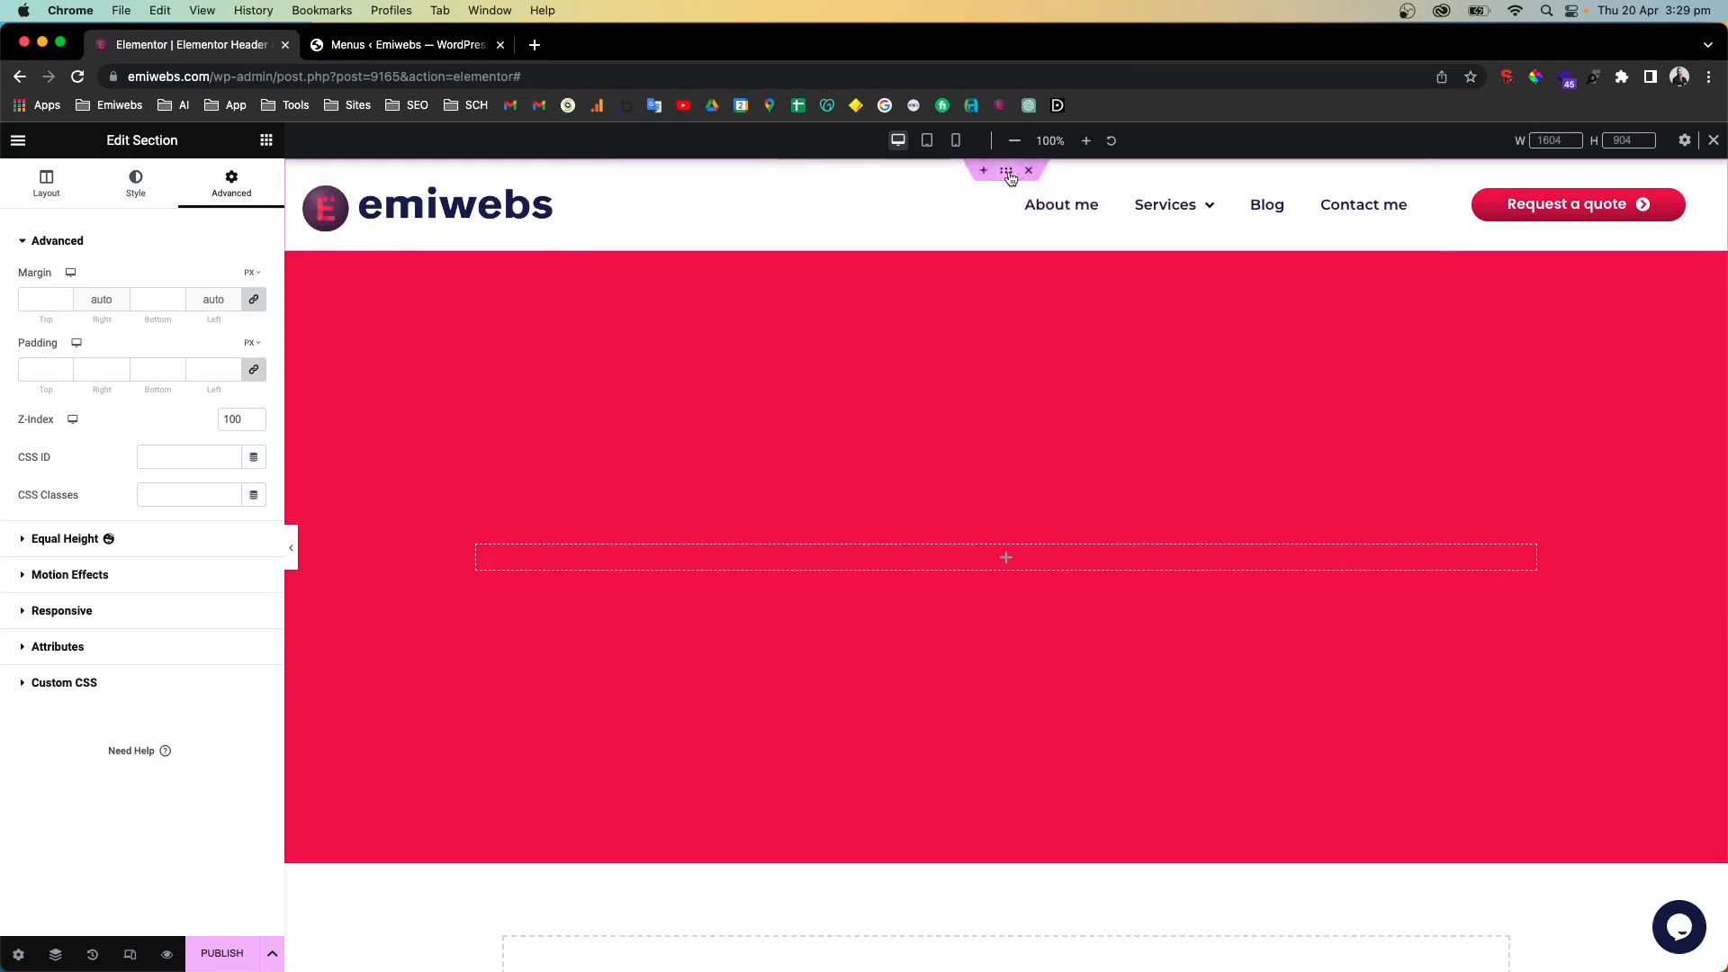
Give the header section a classic background in the global colour White
left_click(134, 190)
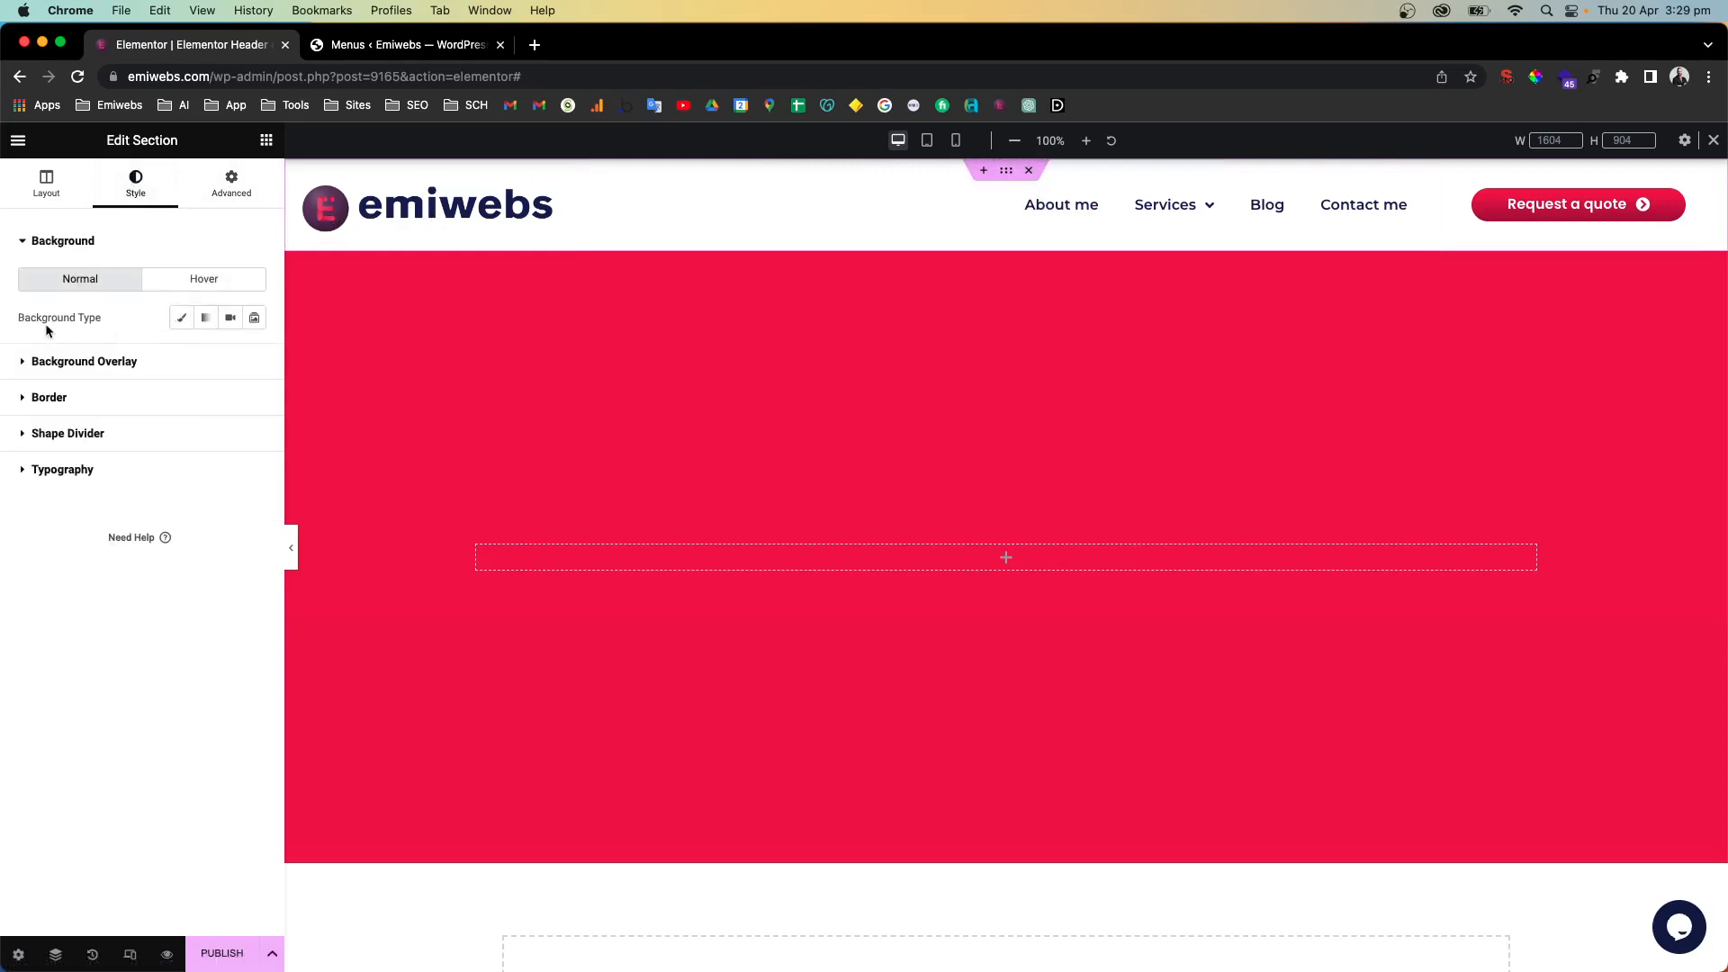
left_click(181, 319)
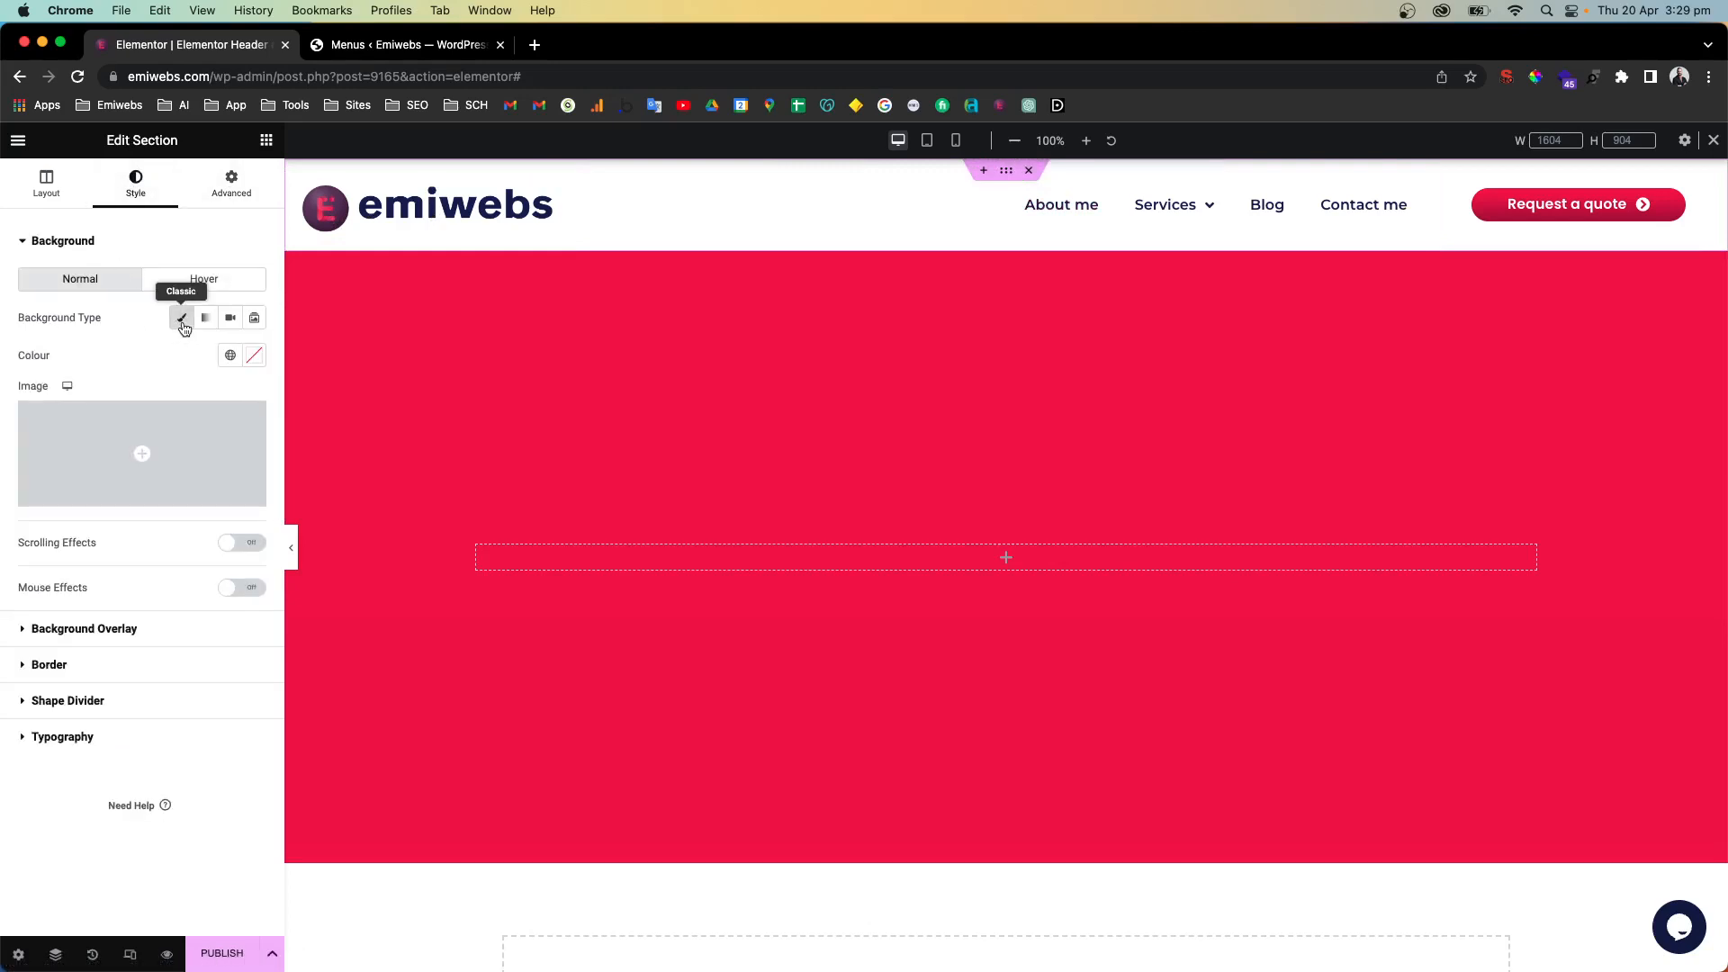
left_click(230, 357)
scroll(162, 504, "down", 3)
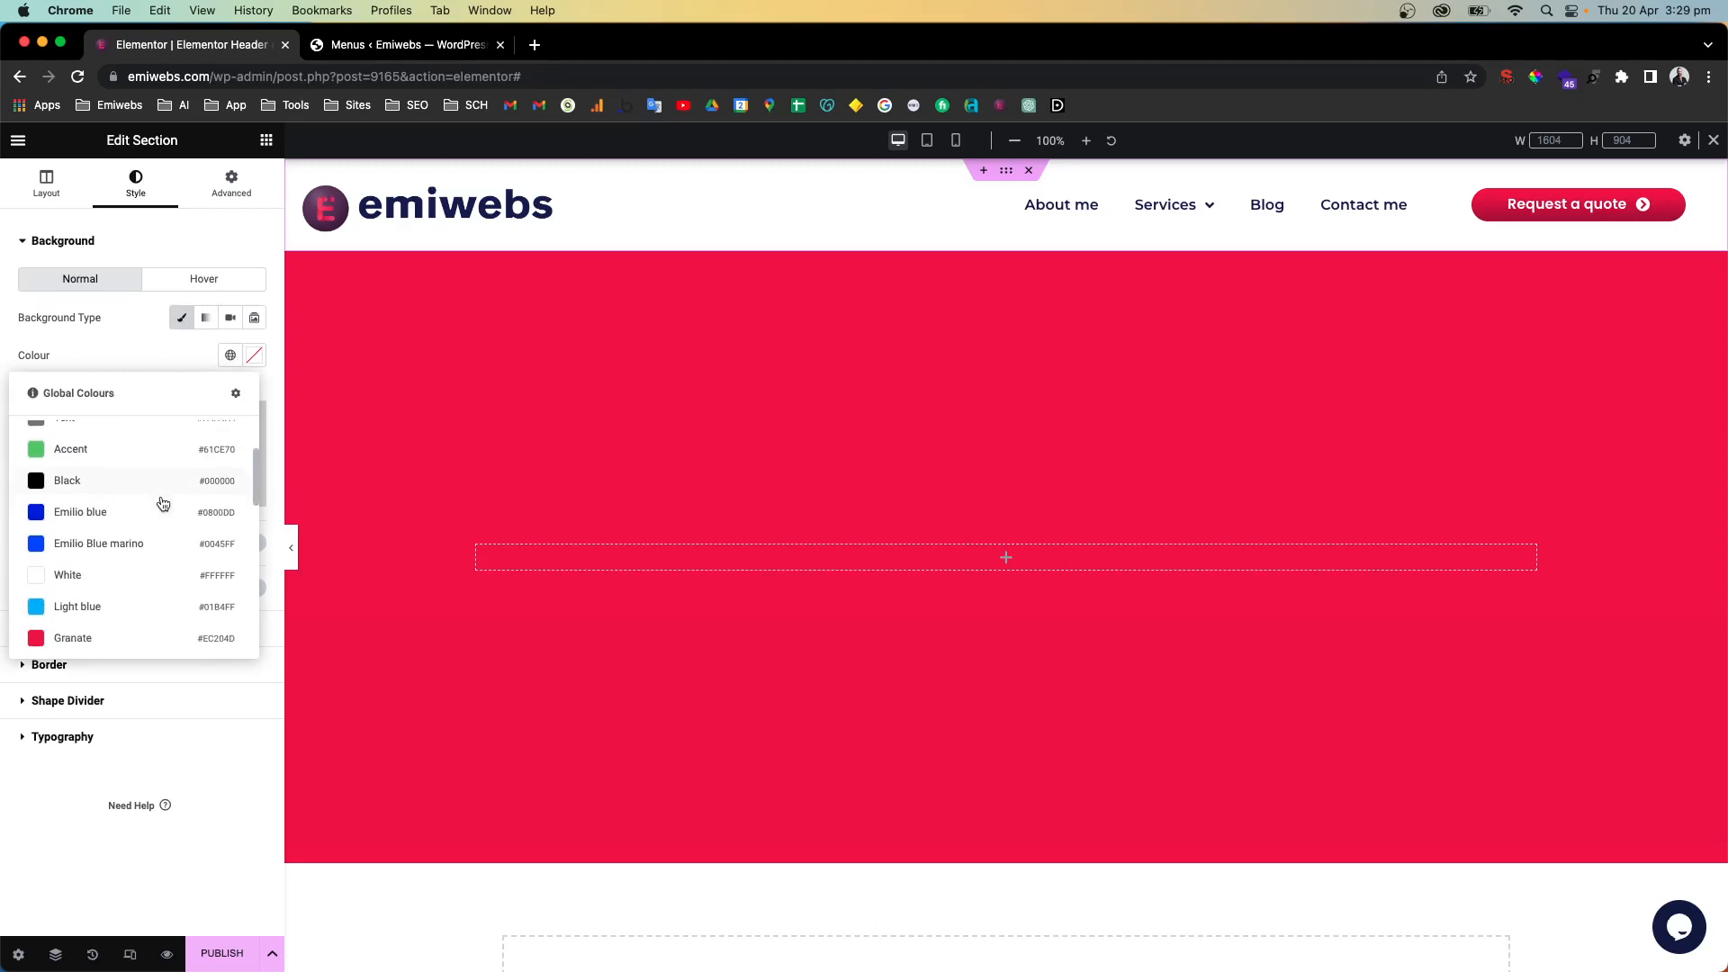
left_click(103, 581)
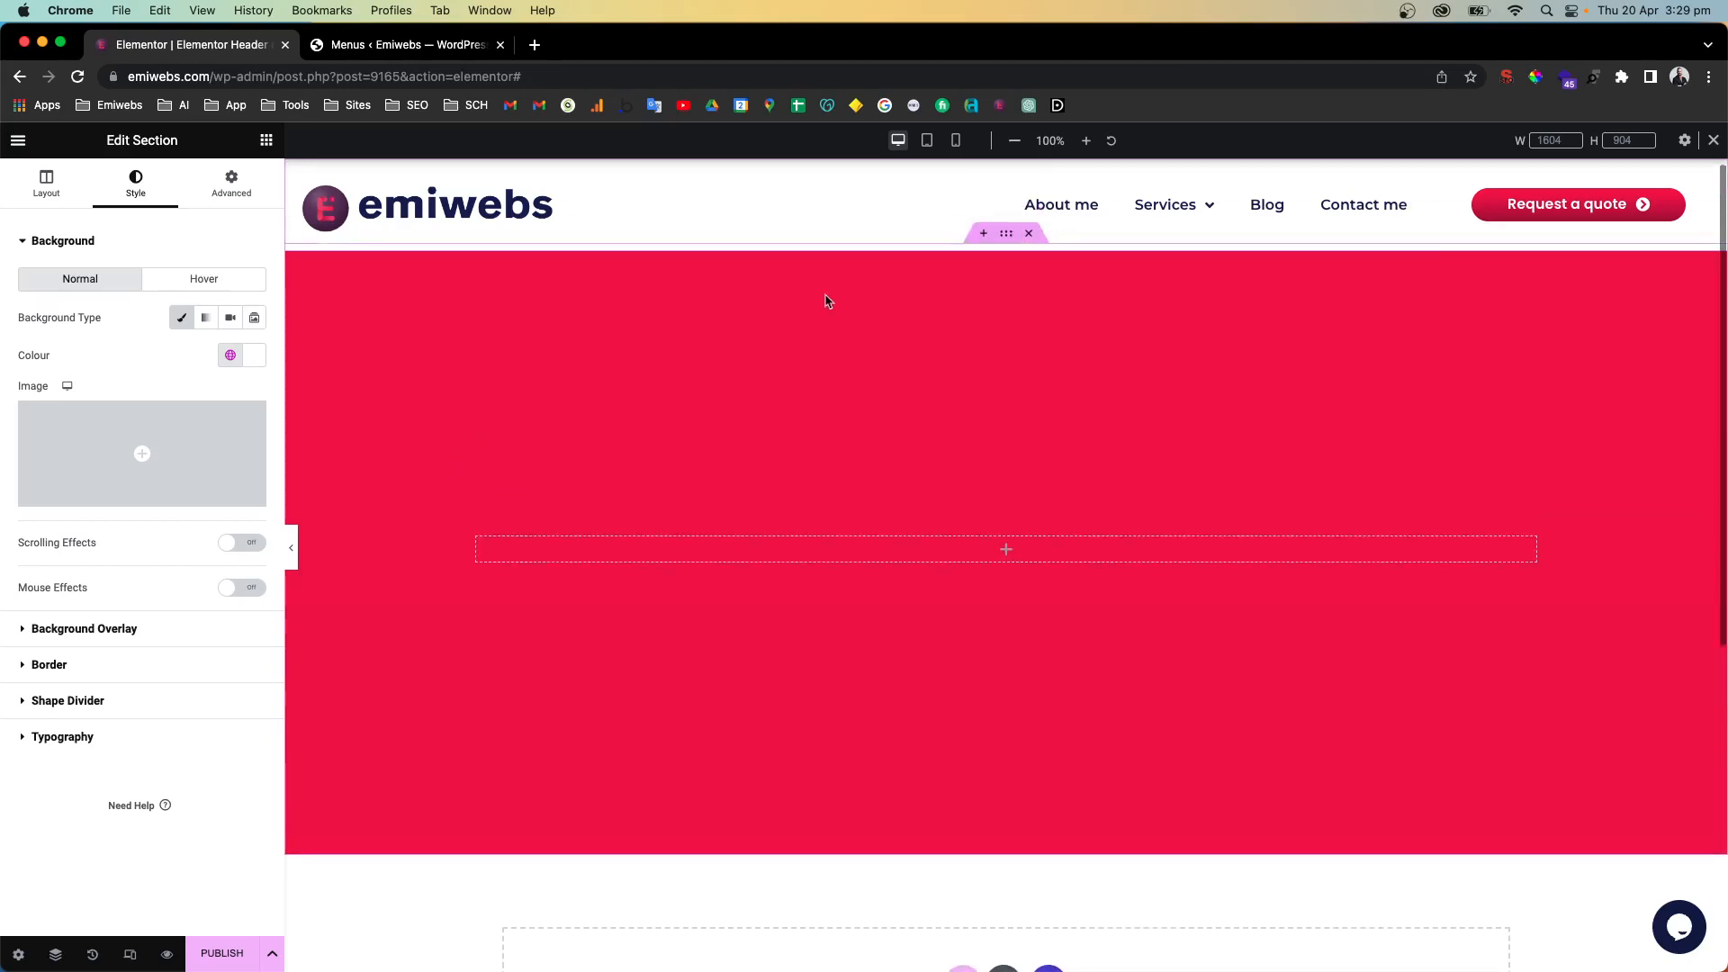
Review the header section's advanced settings and preview the page without the editing panel
left_click(239, 193)
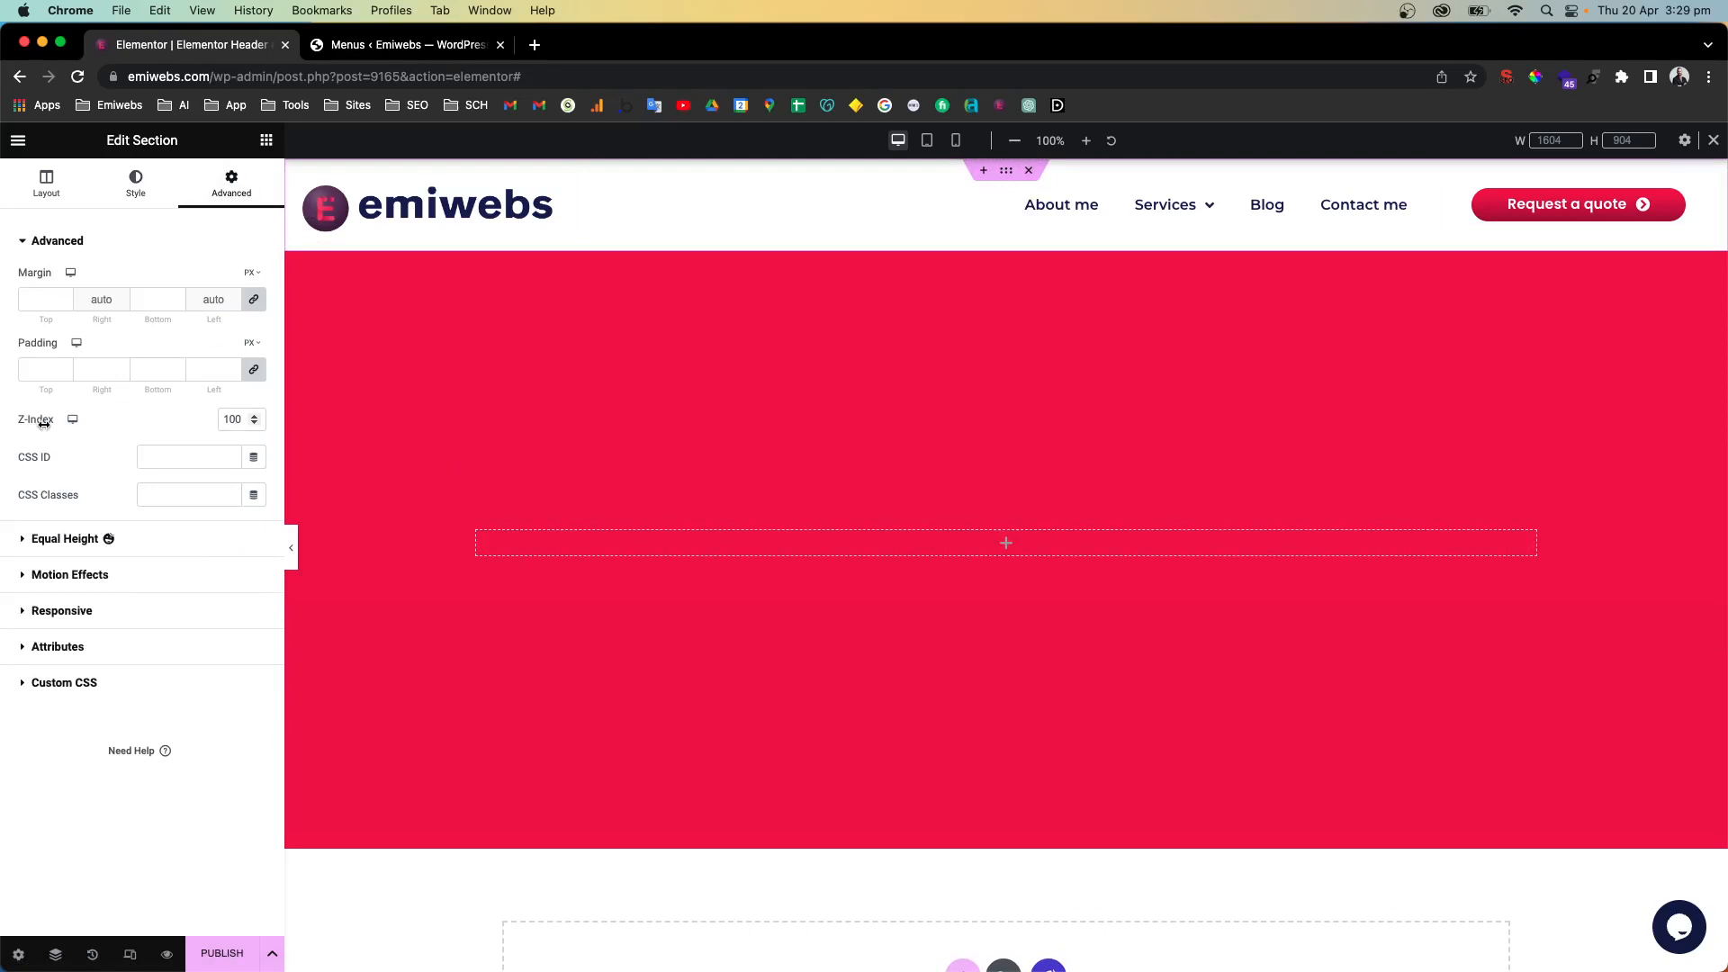
left_click(292, 551)
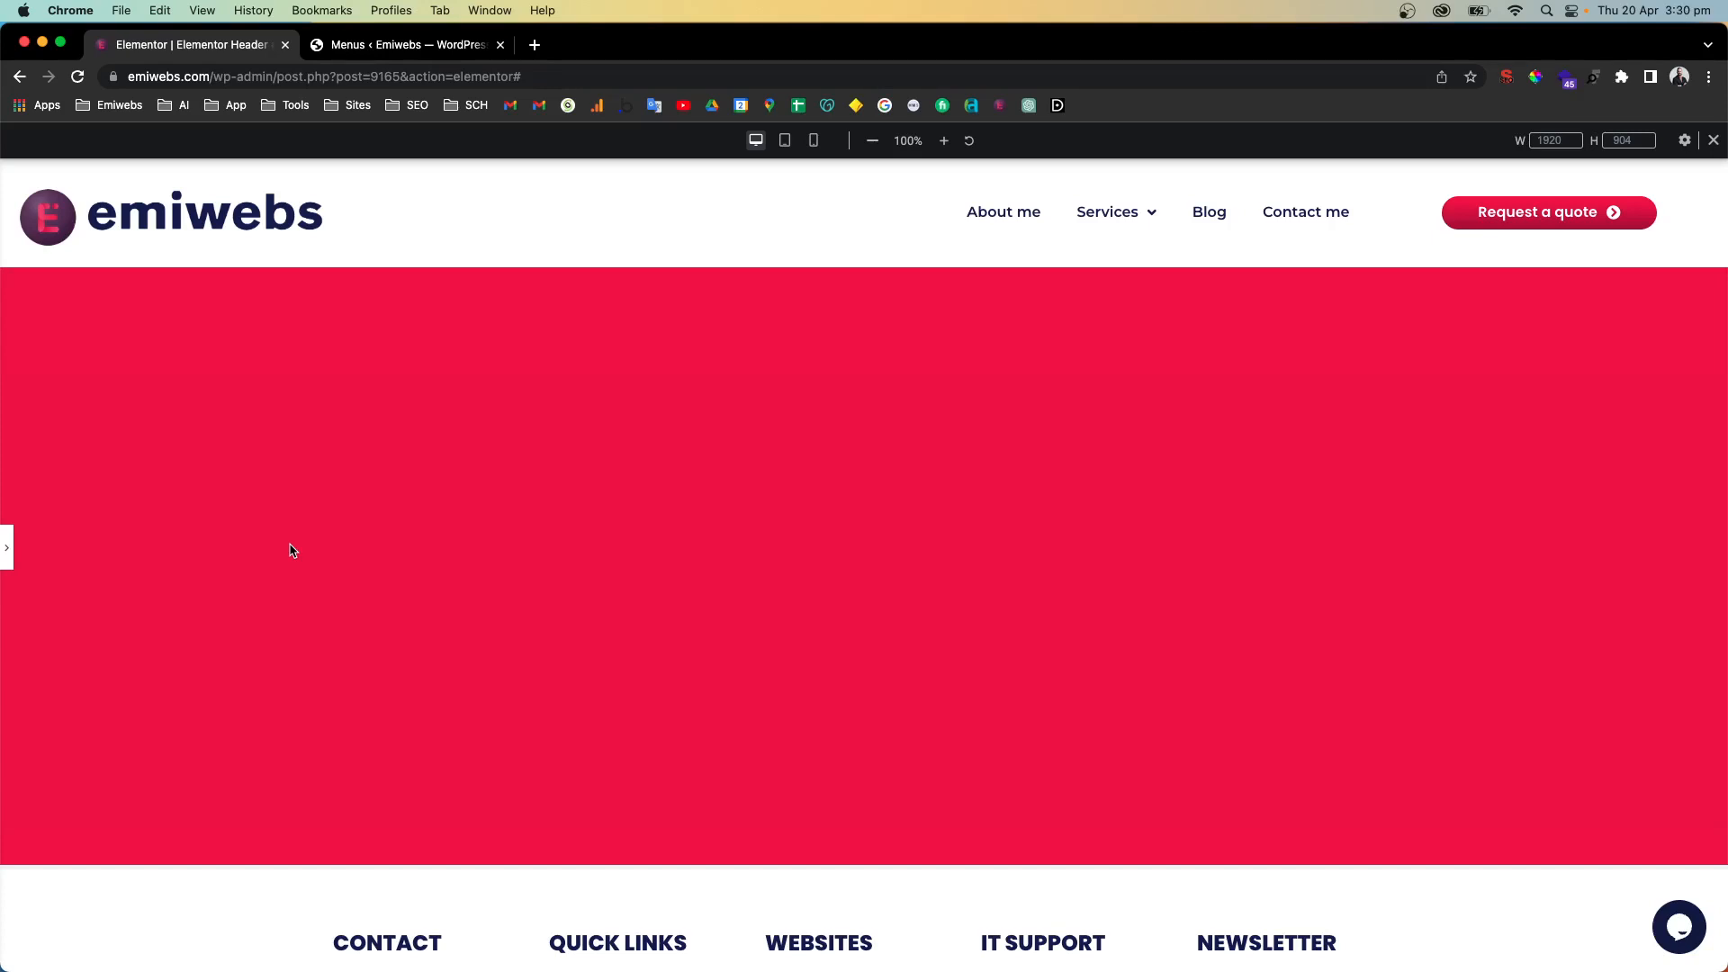
left_click(7, 551)
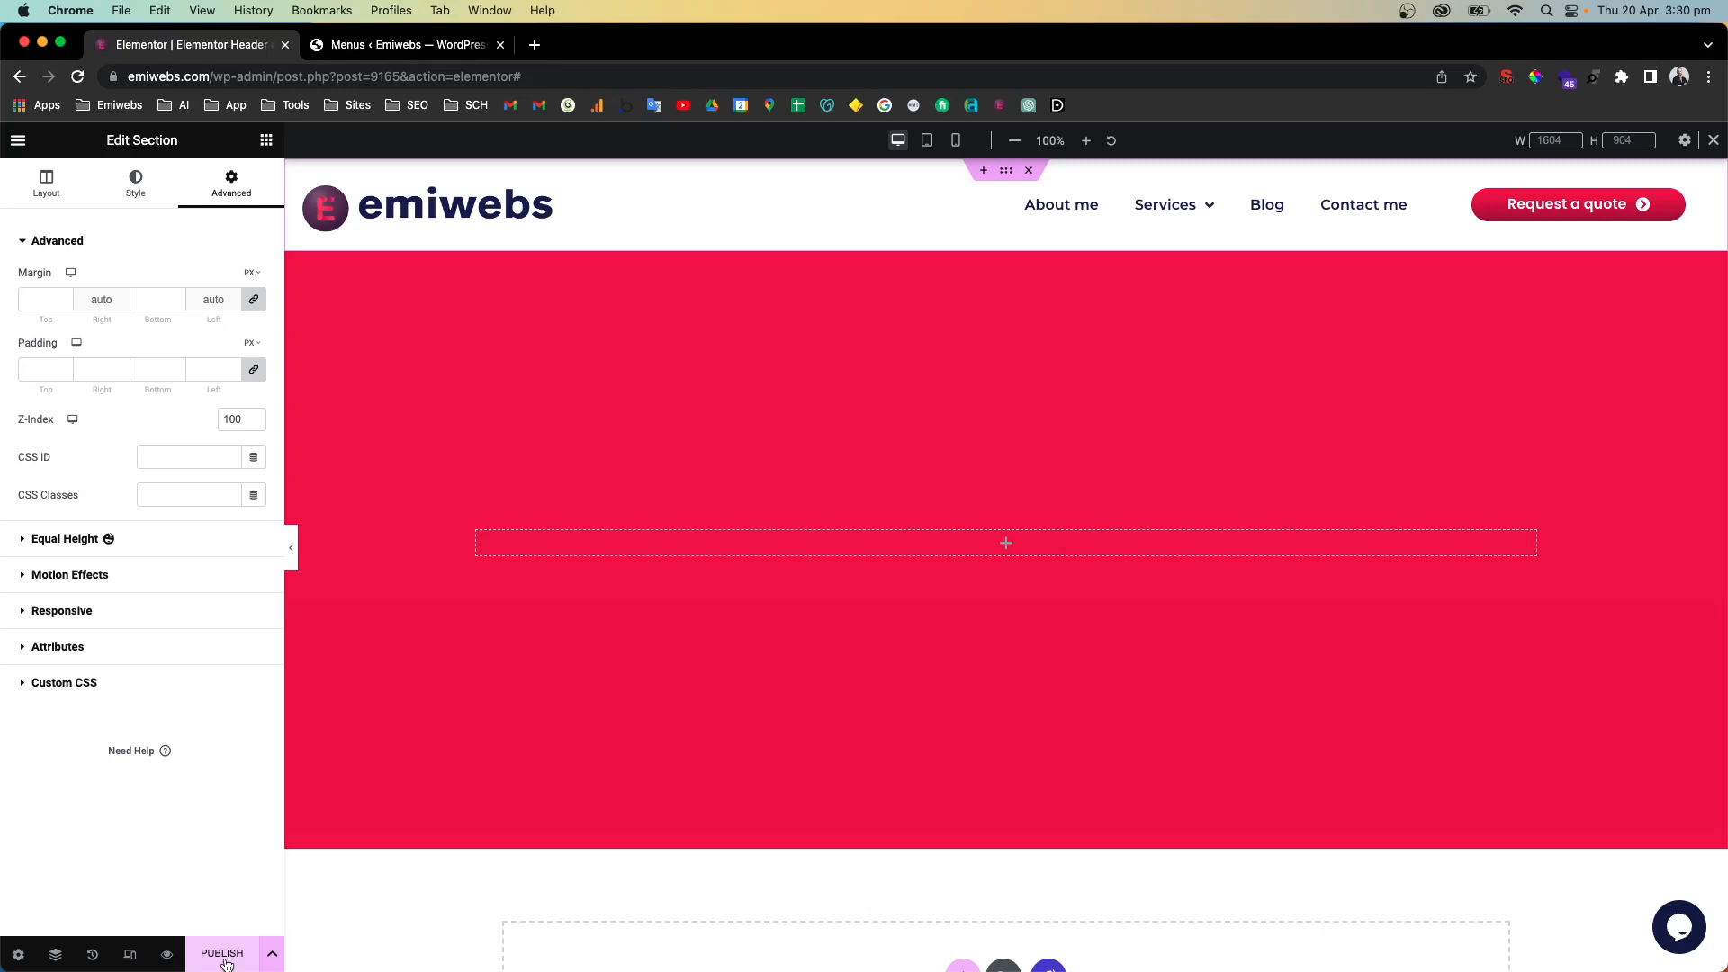
Try display conditions in the publish settings that exclude Entire Site and include Singular
left_click(224, 956)
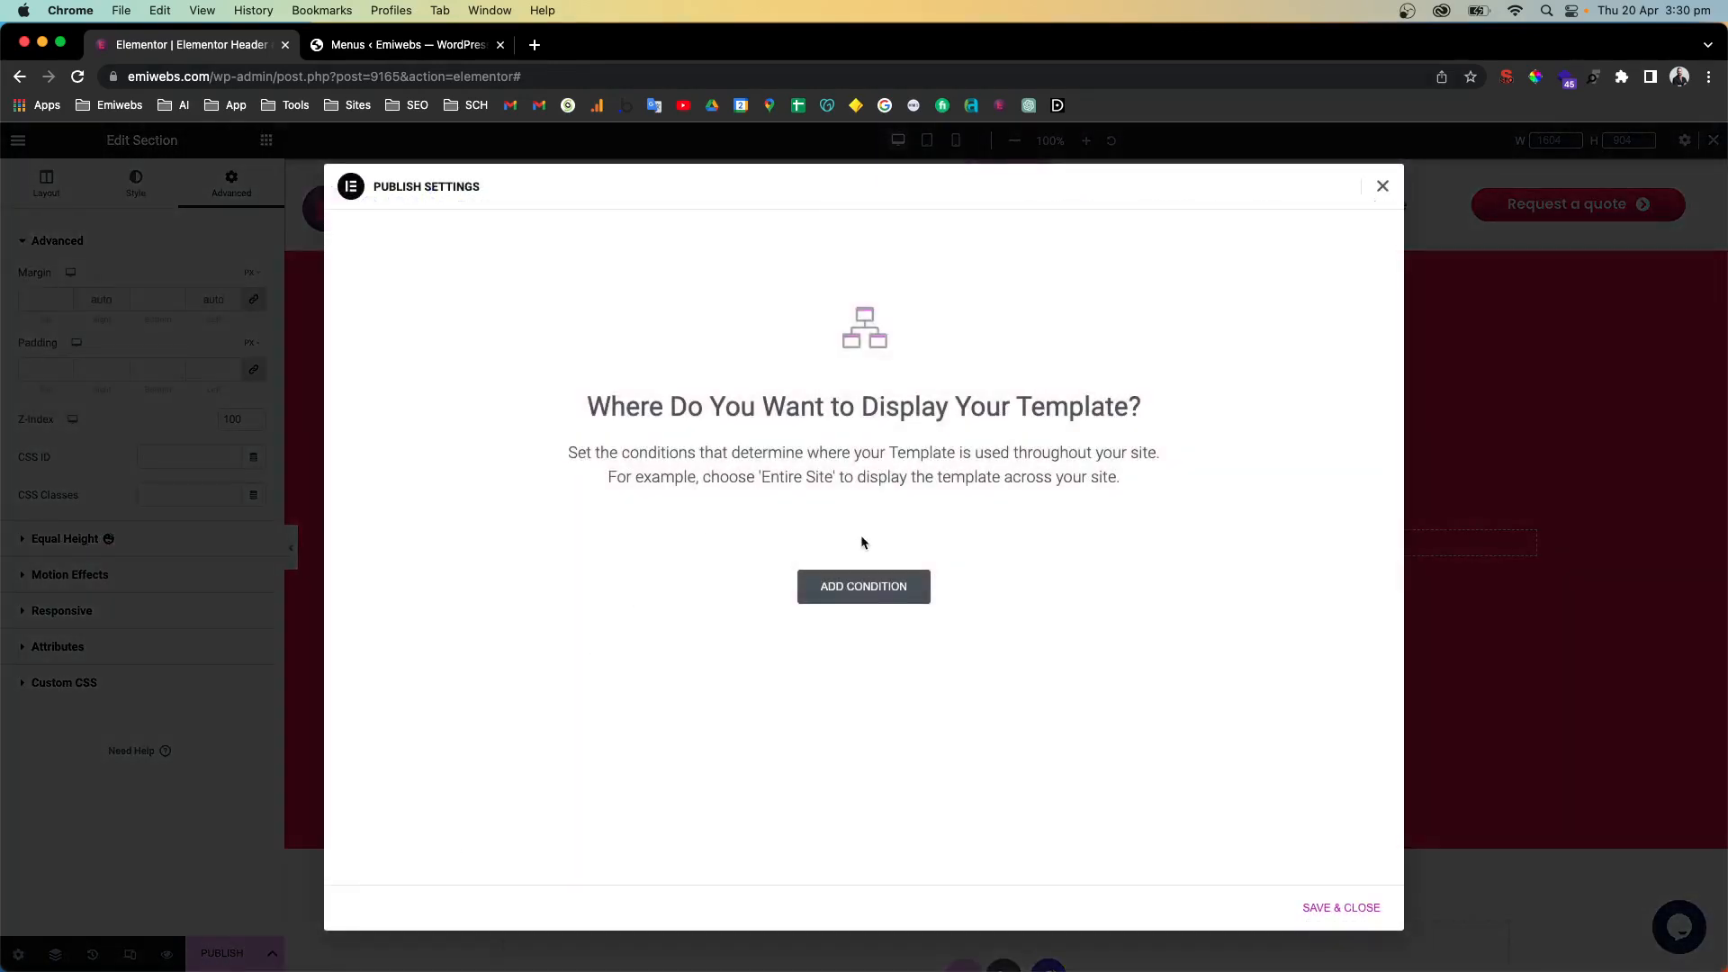
left_click(877, 591)
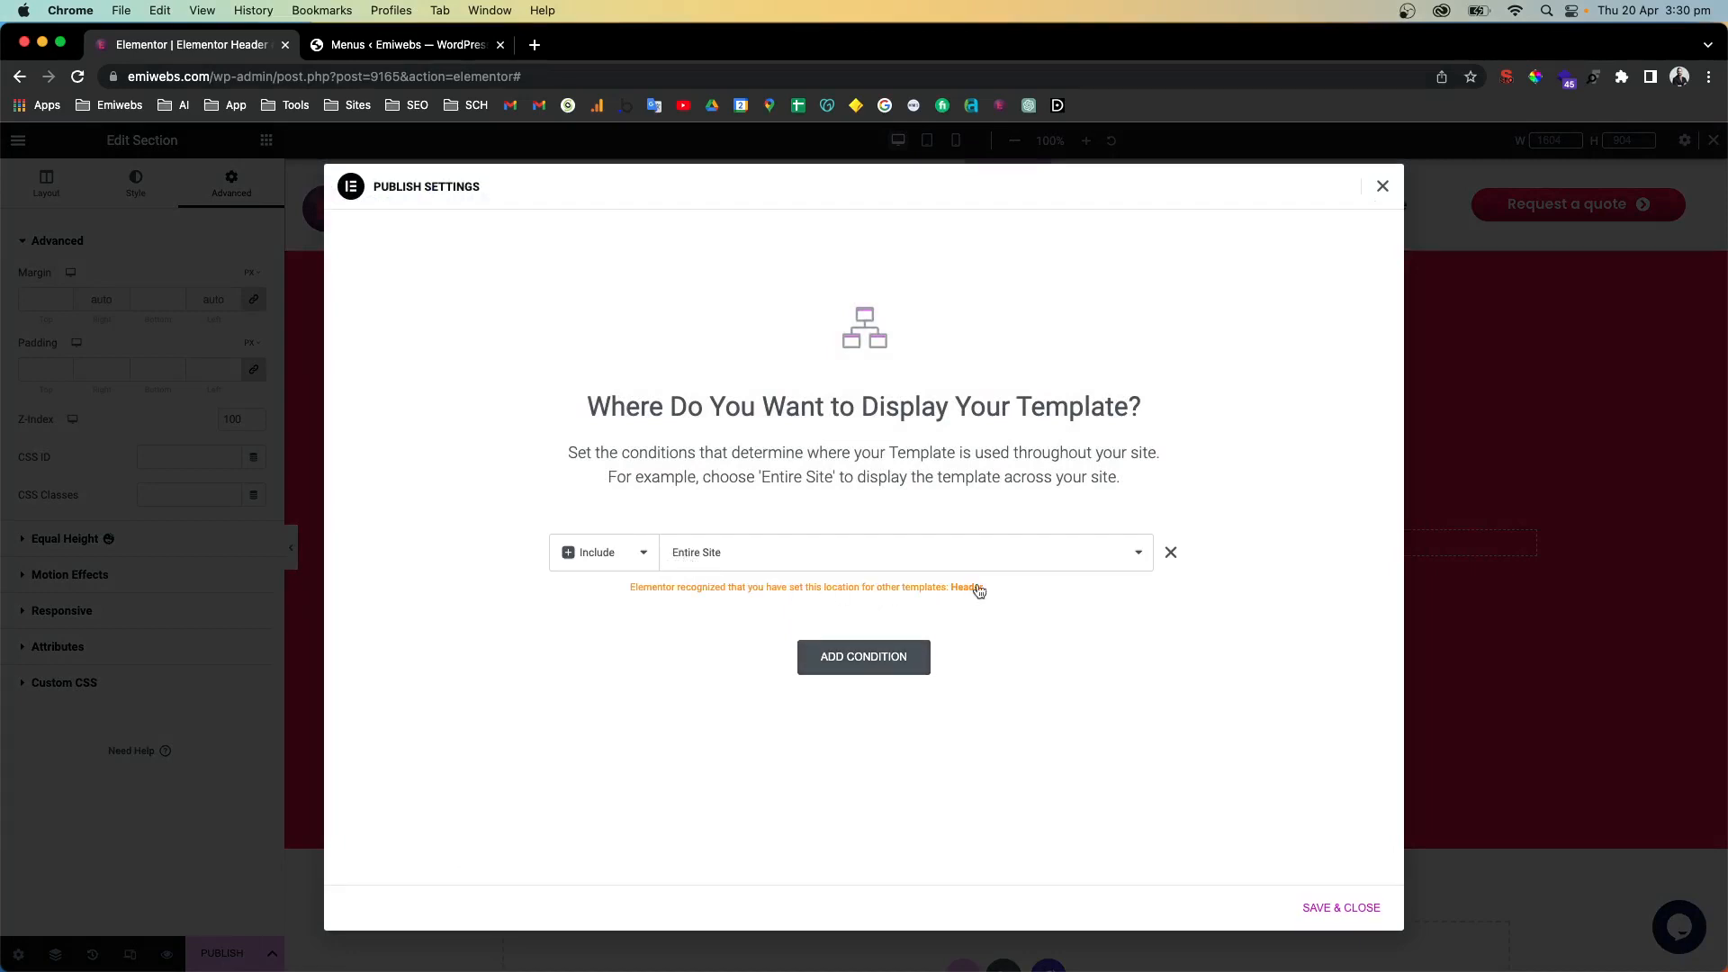
left_click(637, 556)
left_click(627, 573)
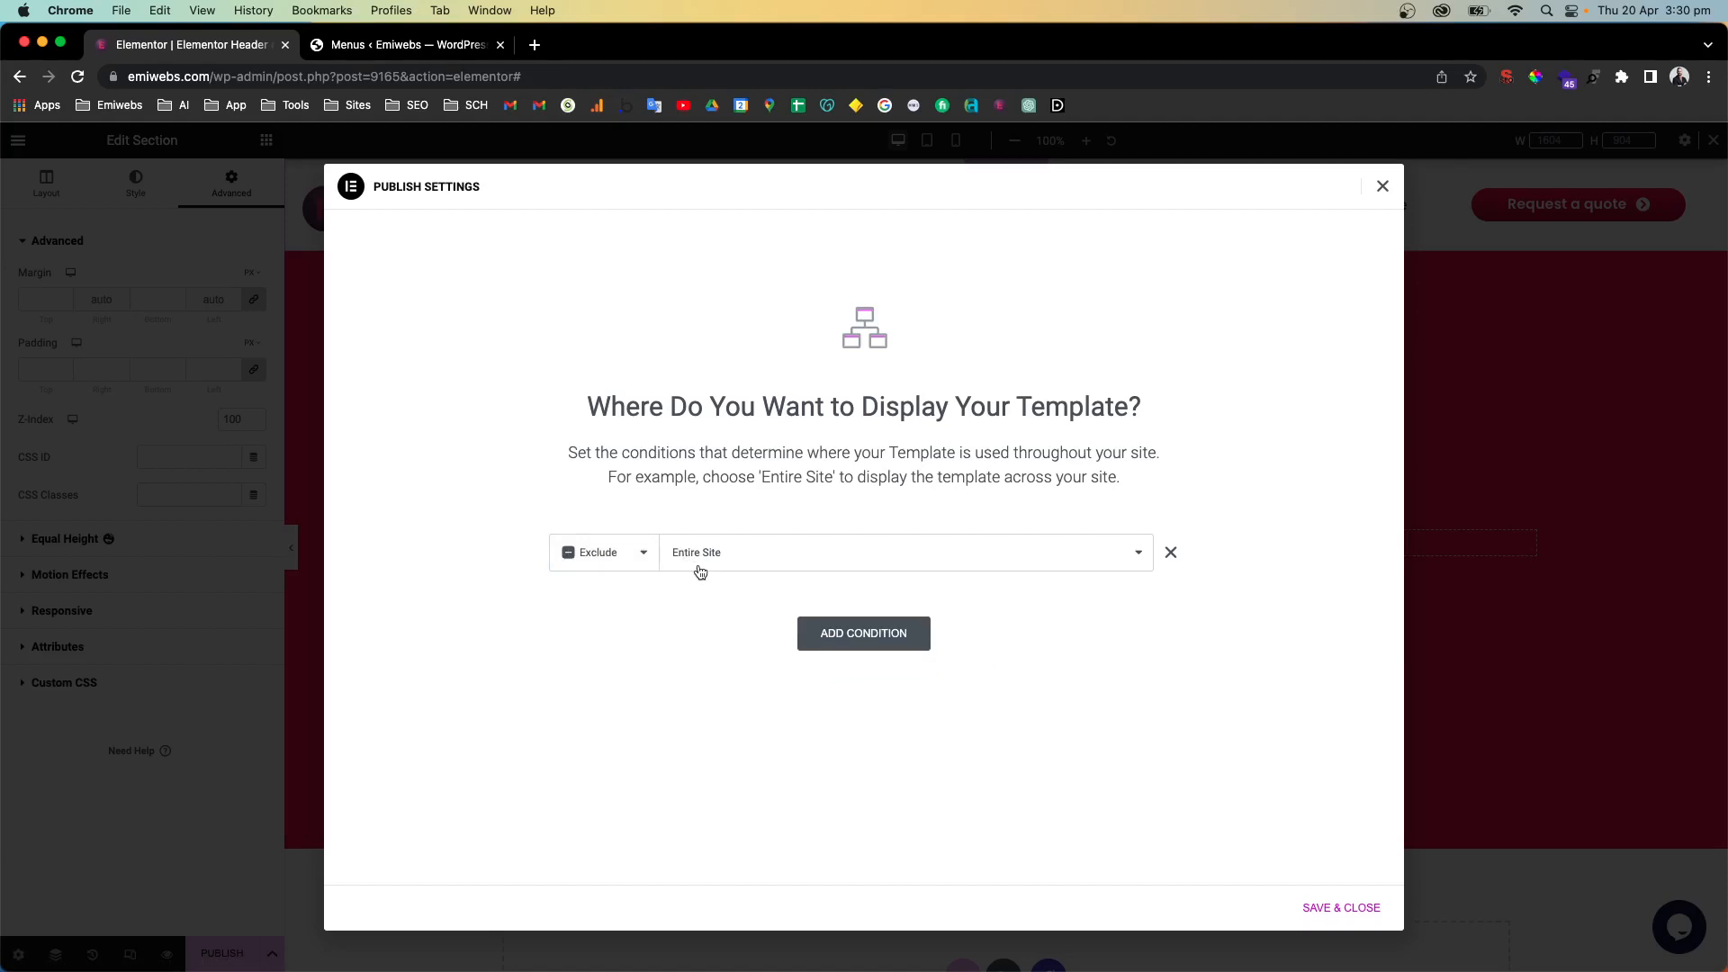
left_click(814, 632)
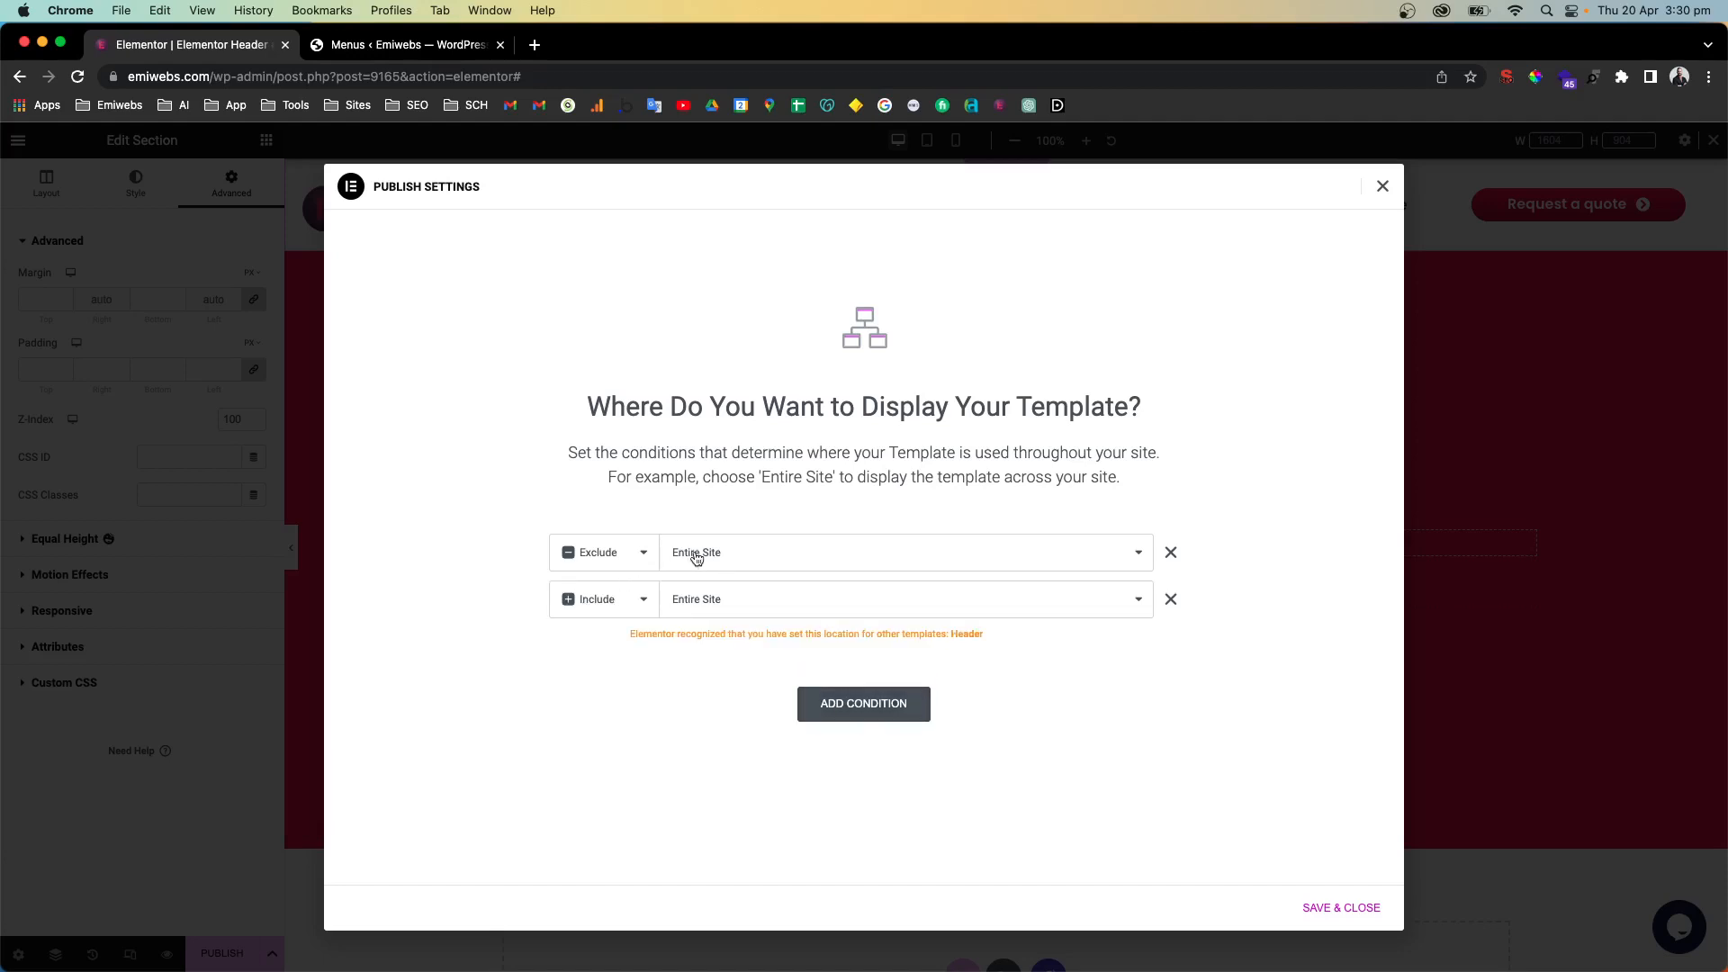
left_click(743, 600)
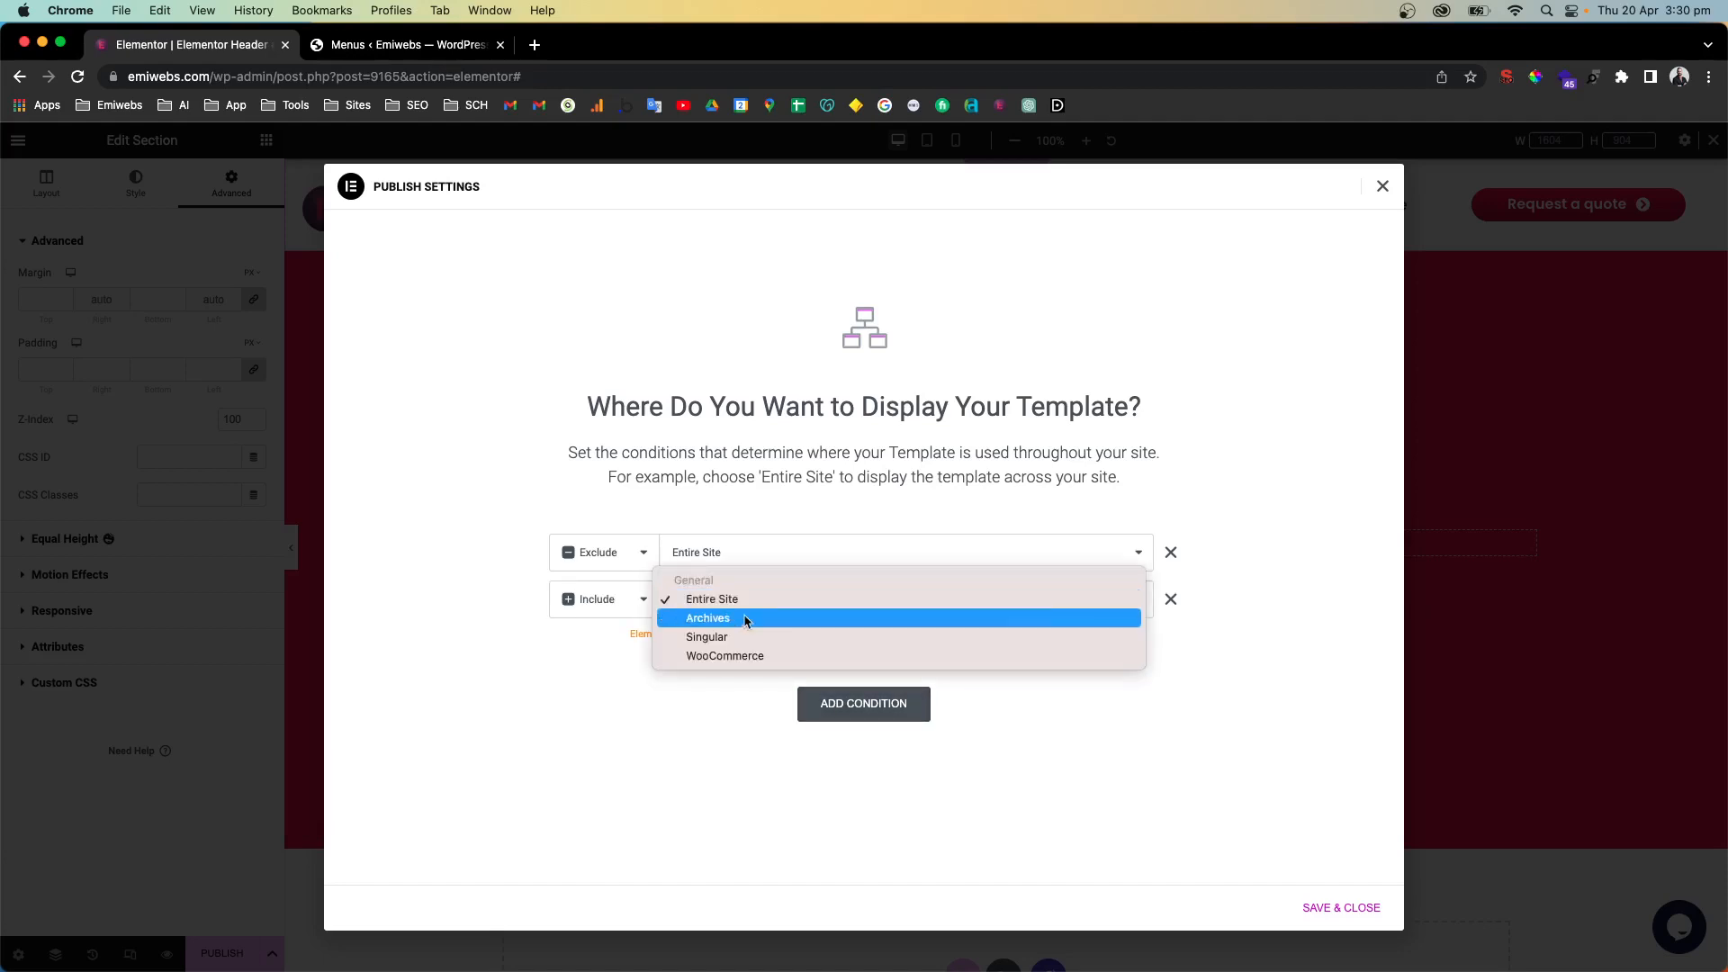
left_click(742, 638)
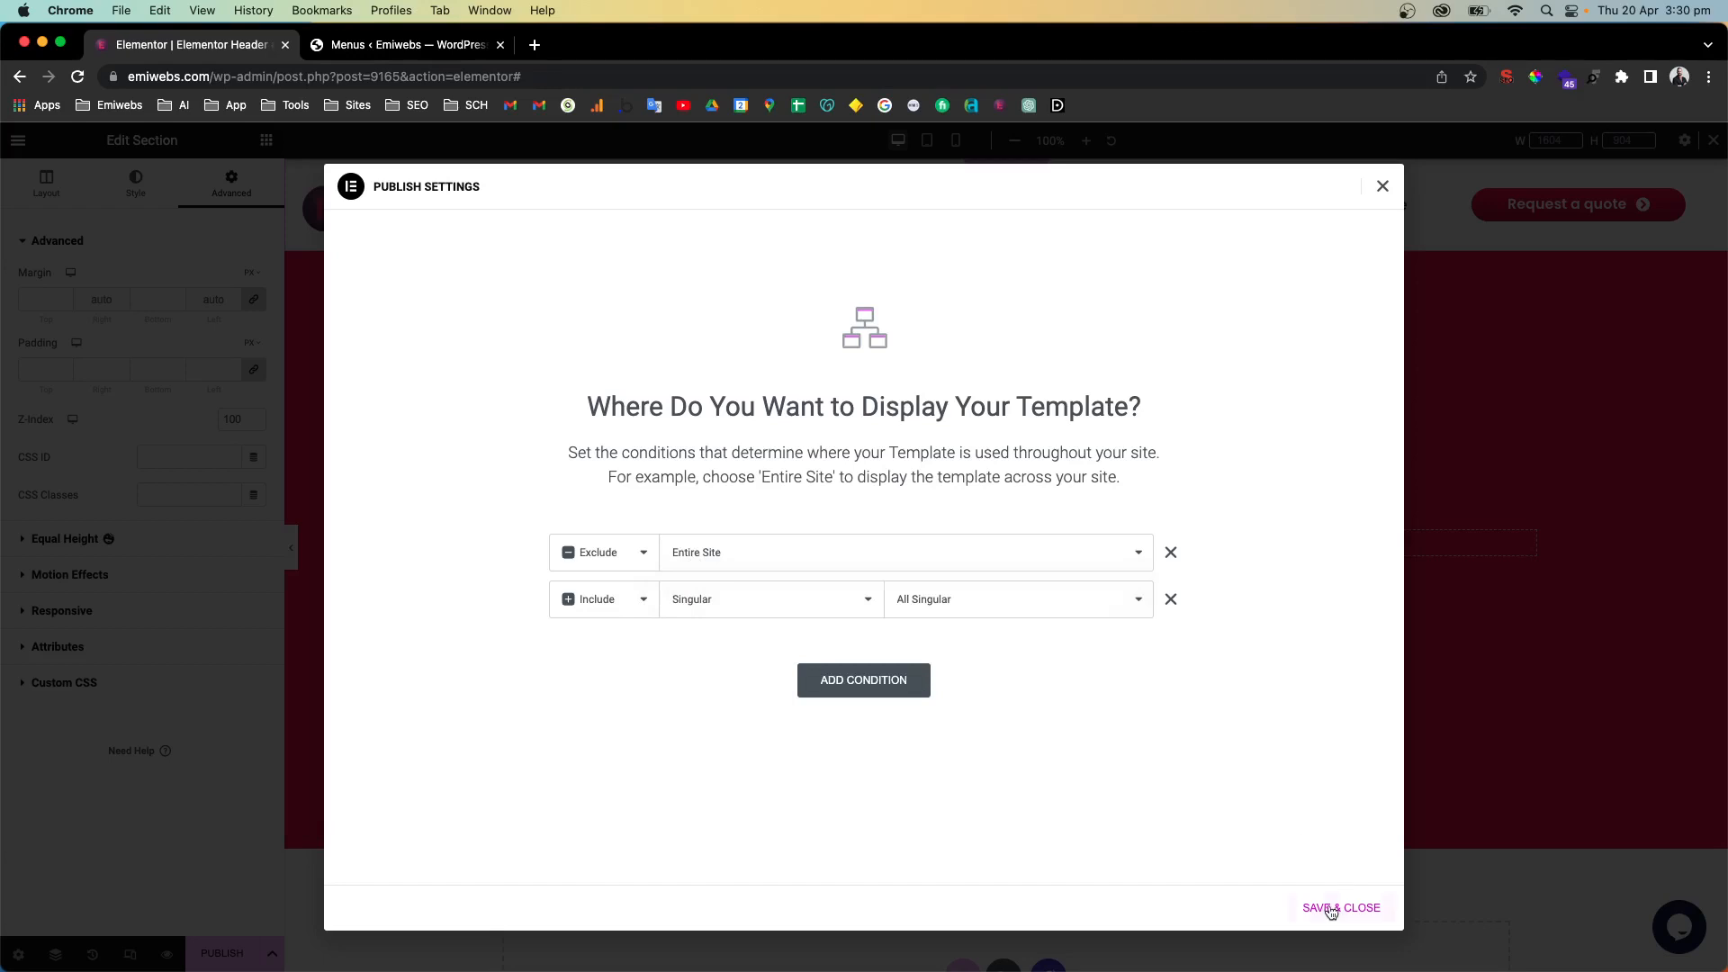
Remove both display conditions and close the publish settings without saving
left_click(1170, 598)
left_click(1171, 551)
left_click(1382, 187)
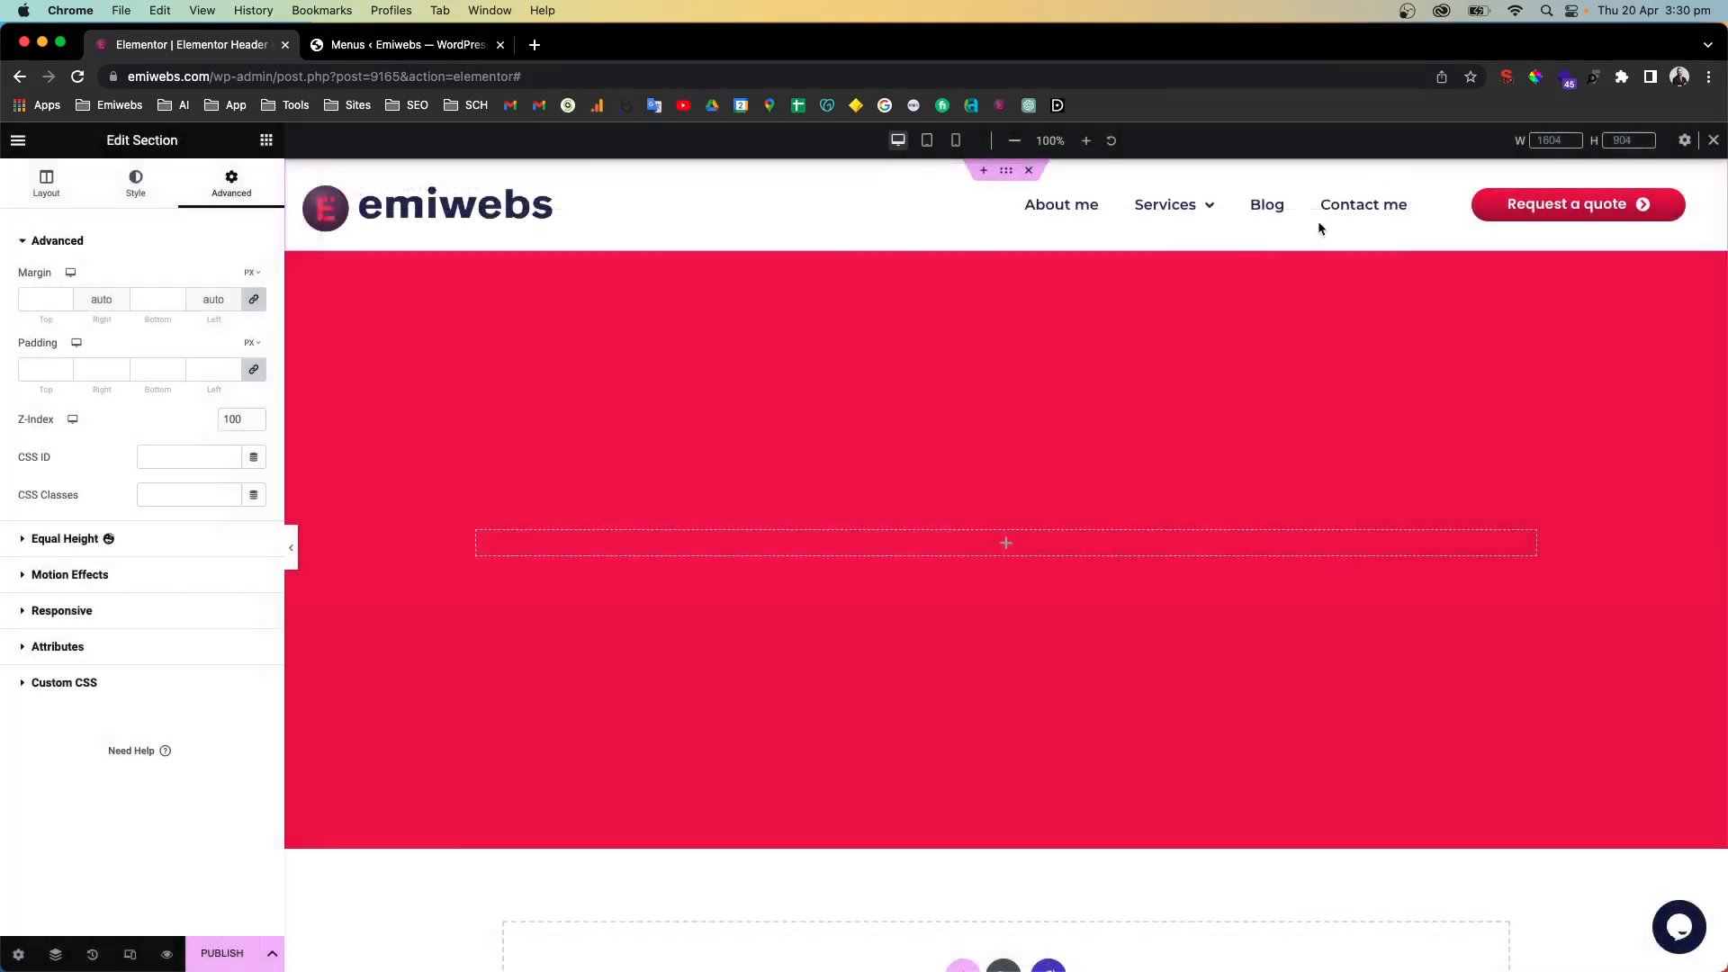